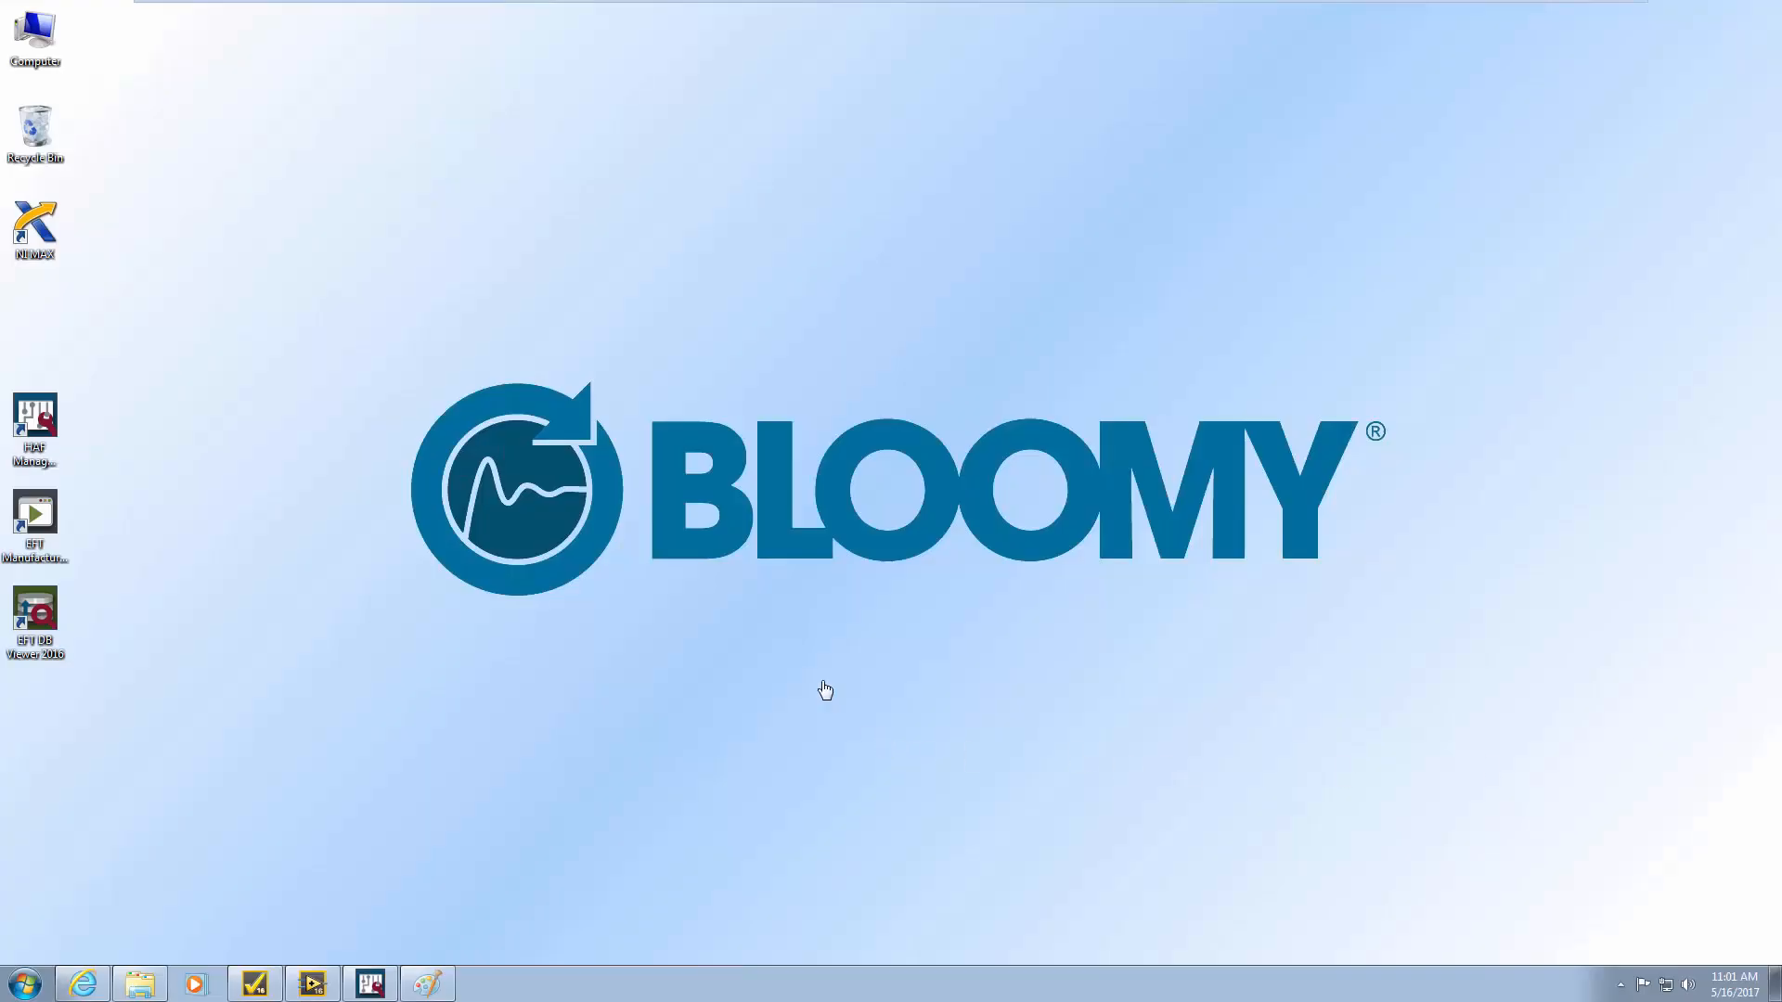
Browse Start > All Programs > Bloomy > EFT Module for TestStand 2016, then bring up TestStand's empty Sequence File 1
left_click(372, 988)
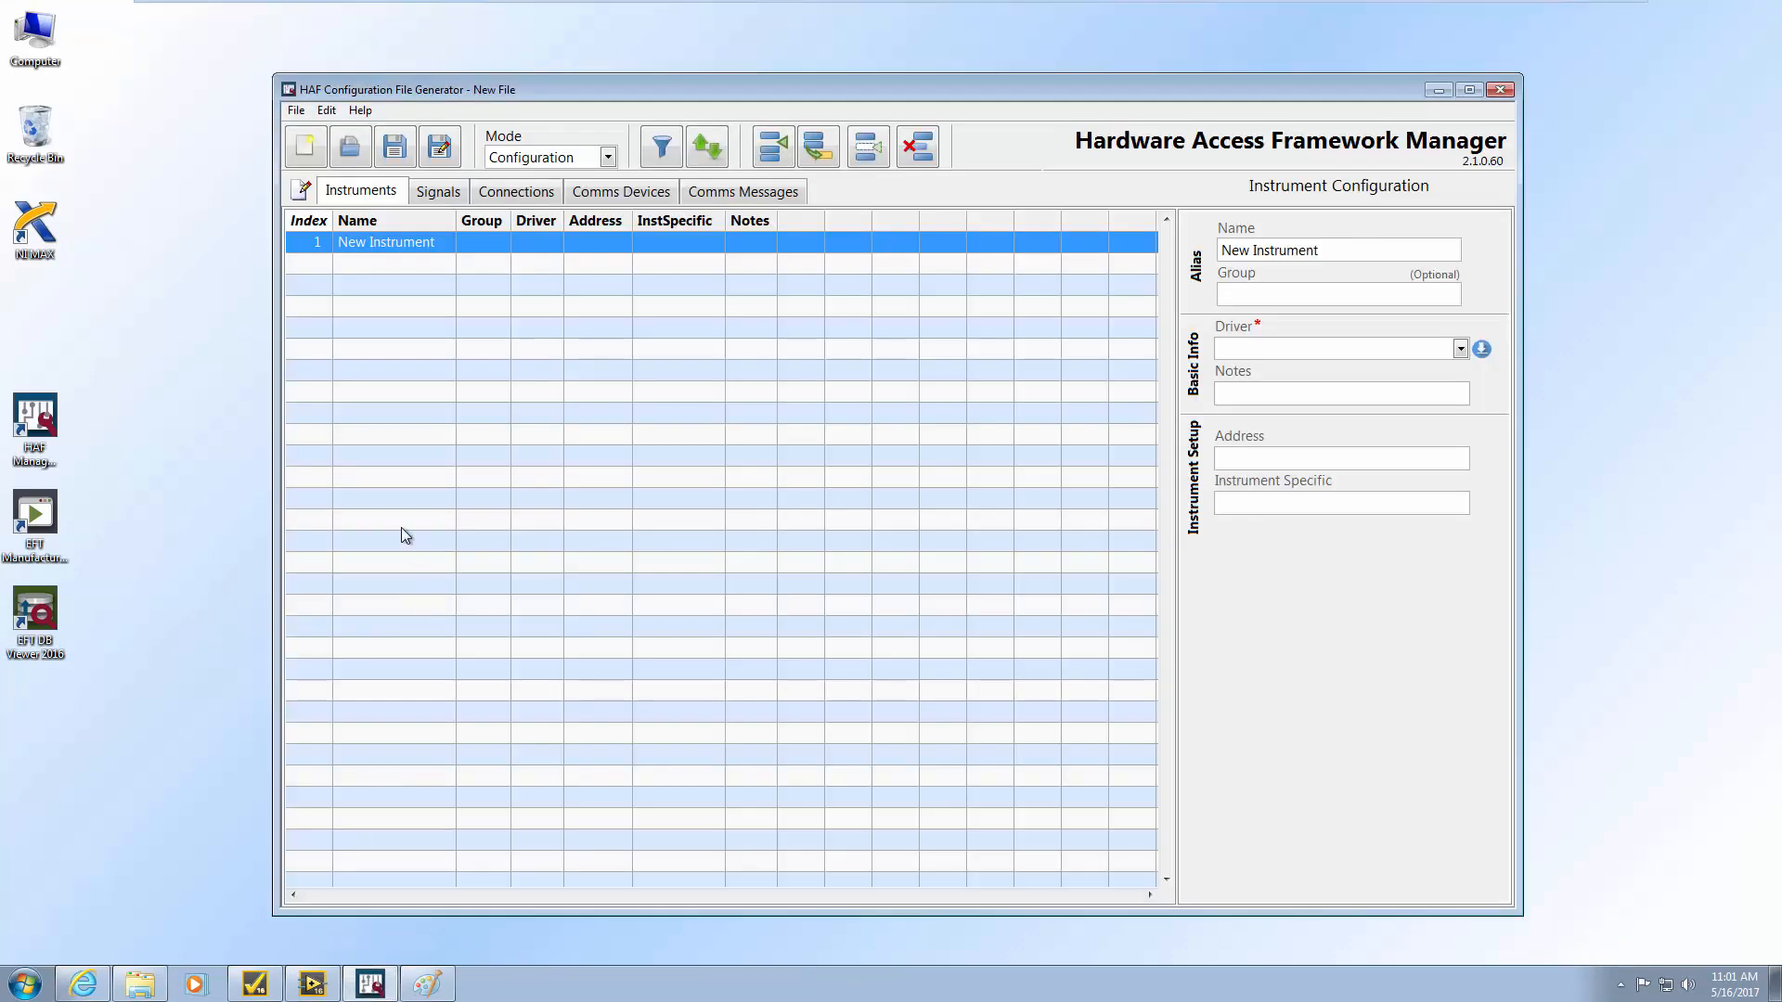
left_click(35, 422)
left_click(23, 986)
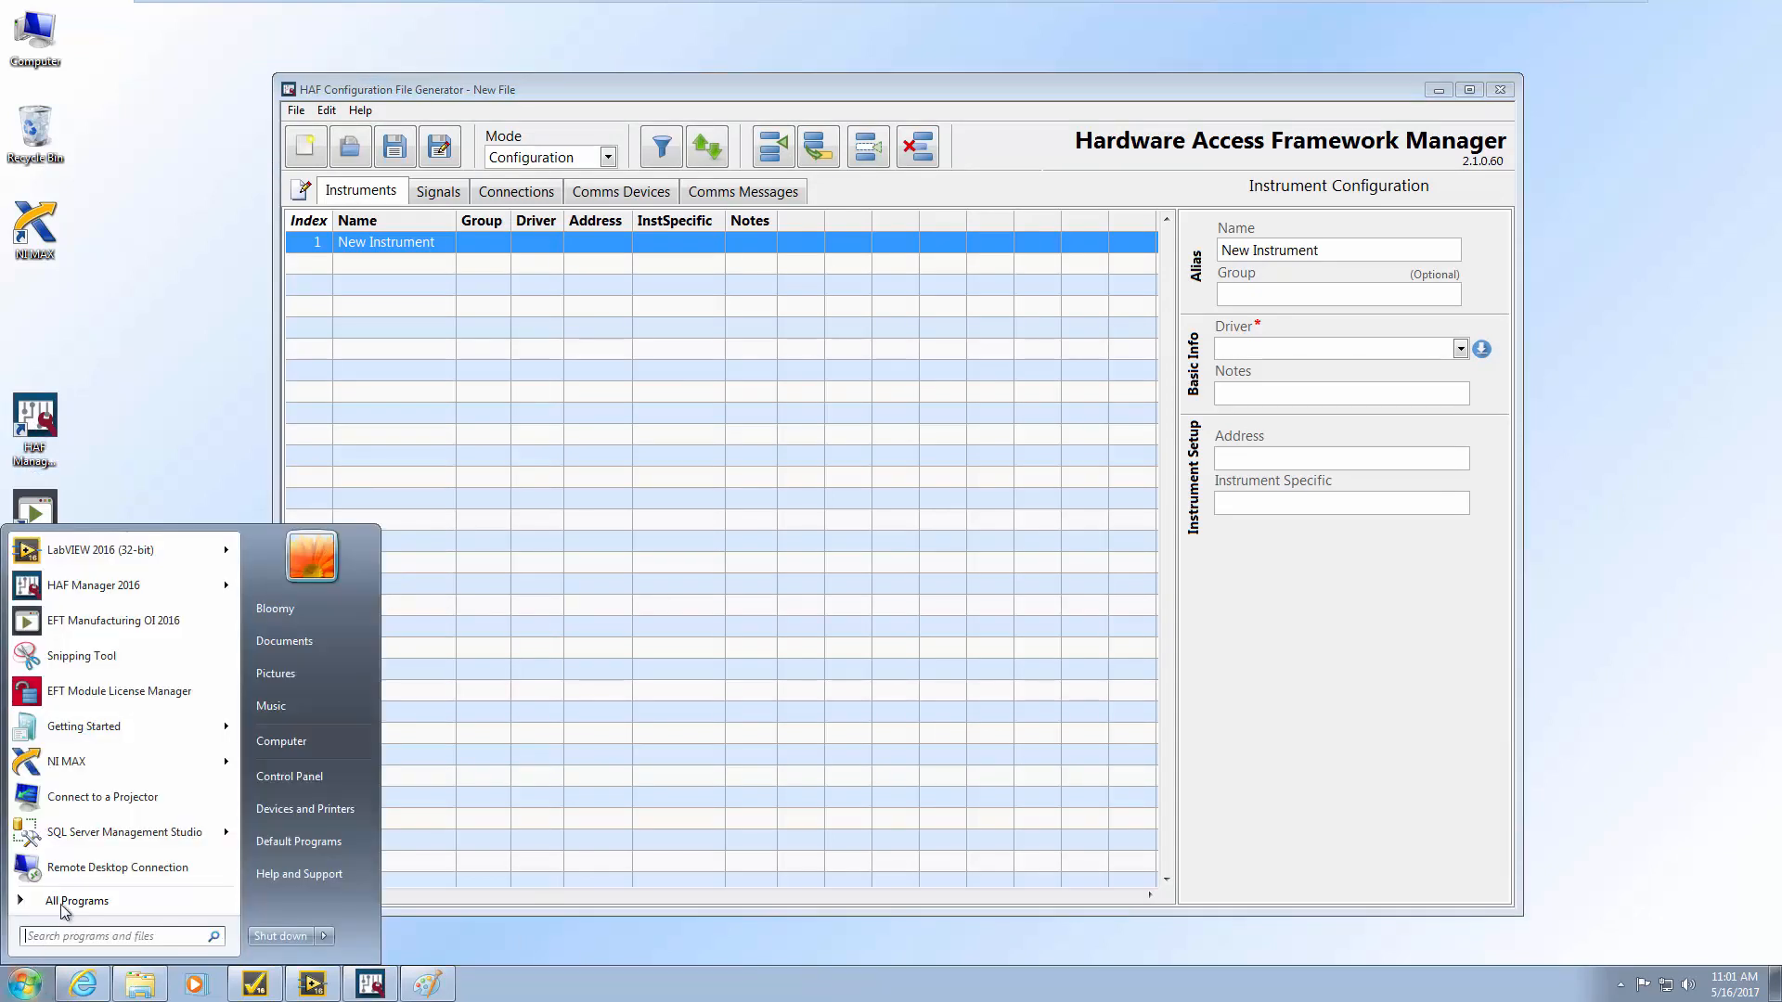
left_click(51, 900)
left_click(65, 729)
left_click(88, 737)
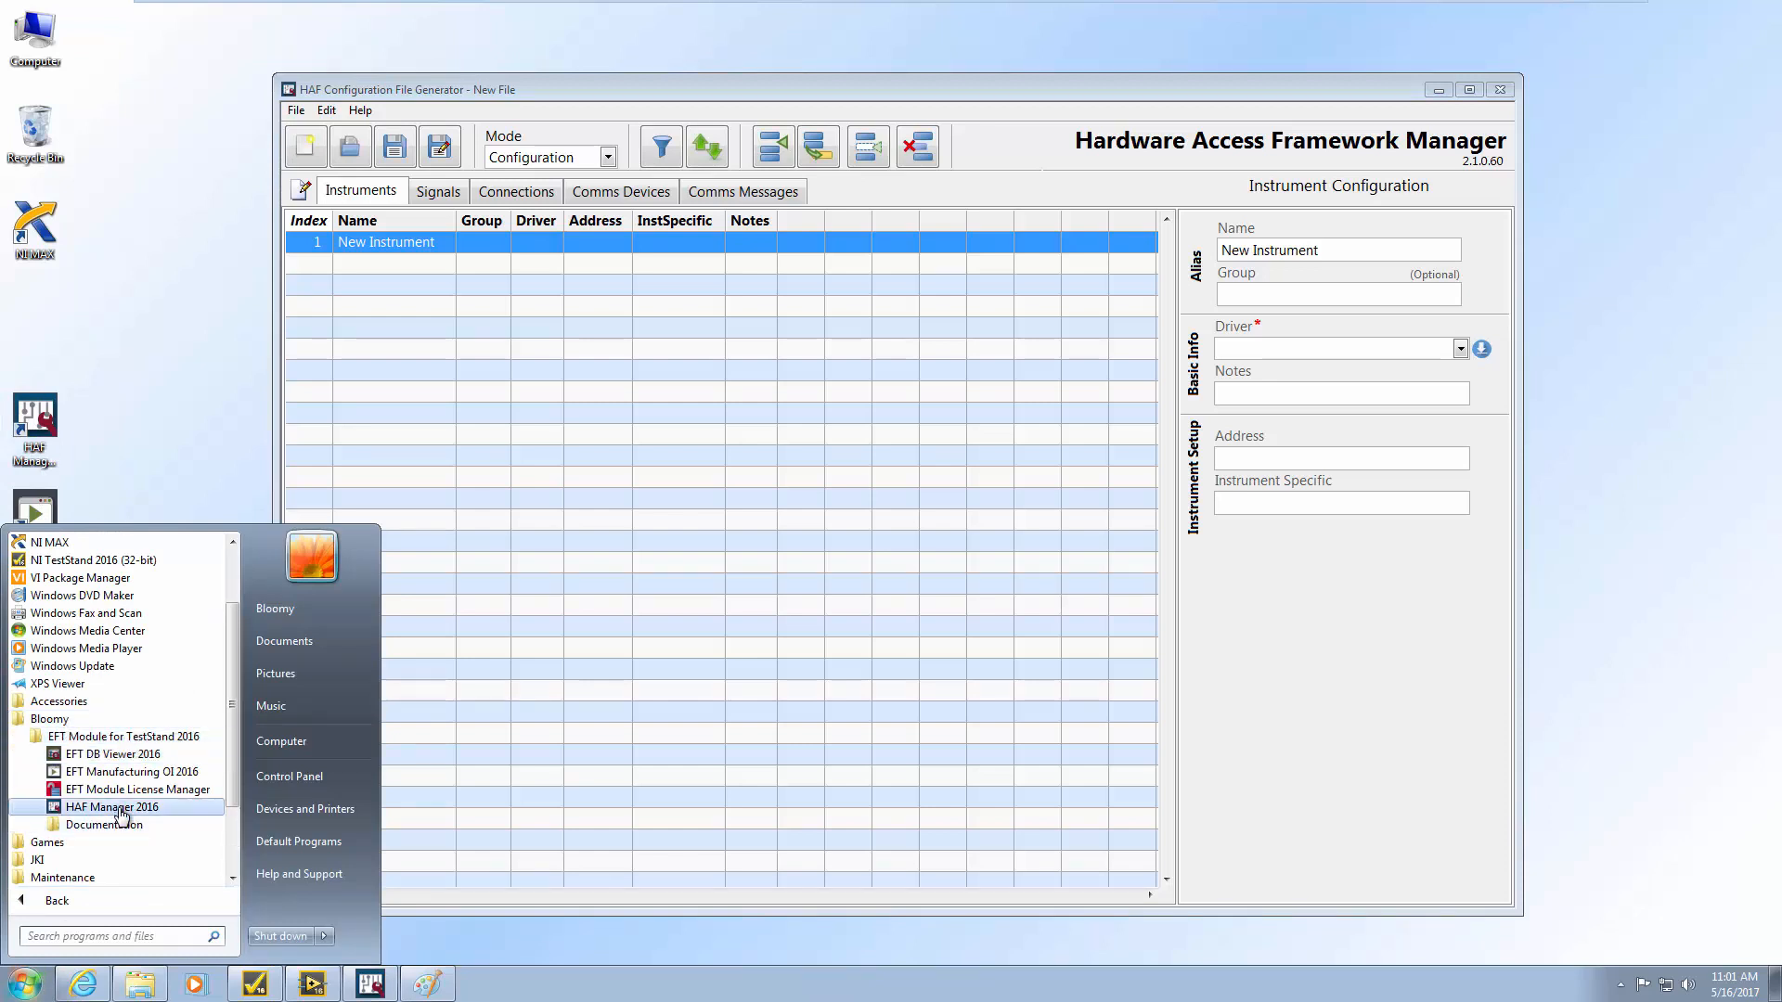
left_click(253, 986)
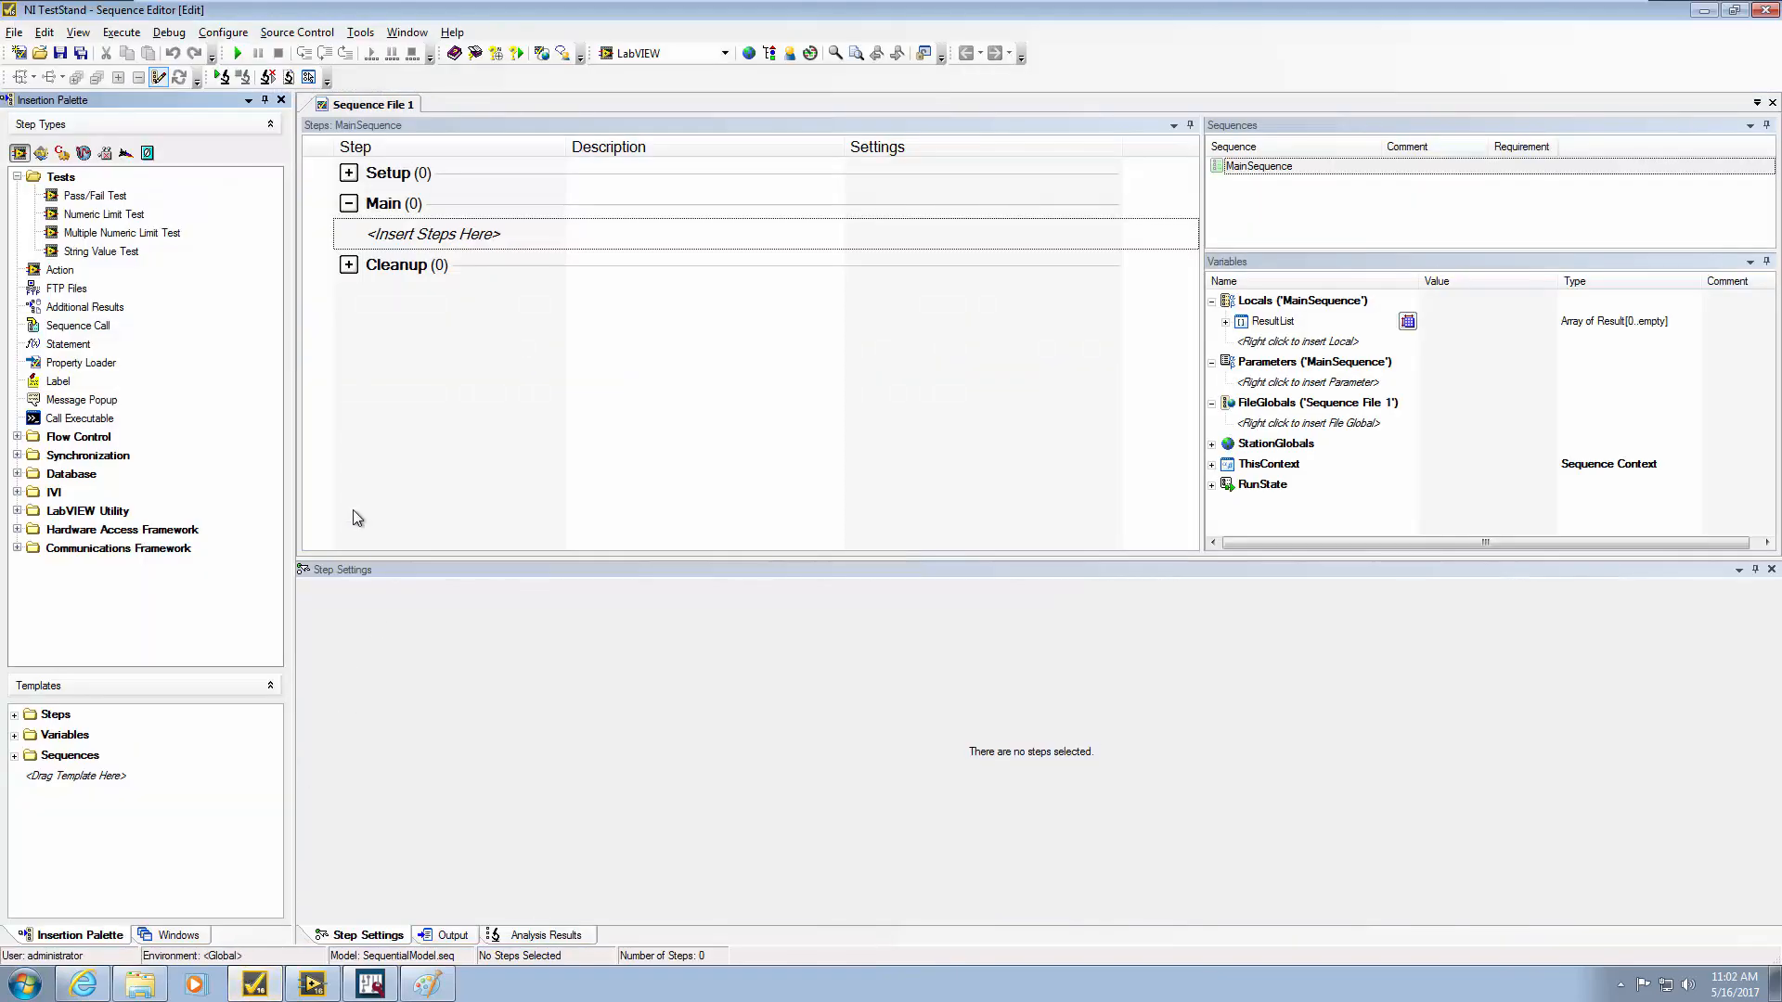
Expand the Hardware Access Framework step types in the Insertion Palette, then show the Documents library in Explorer
left_click(17, 529)
left_click_drag(275, 406, 275, 567)
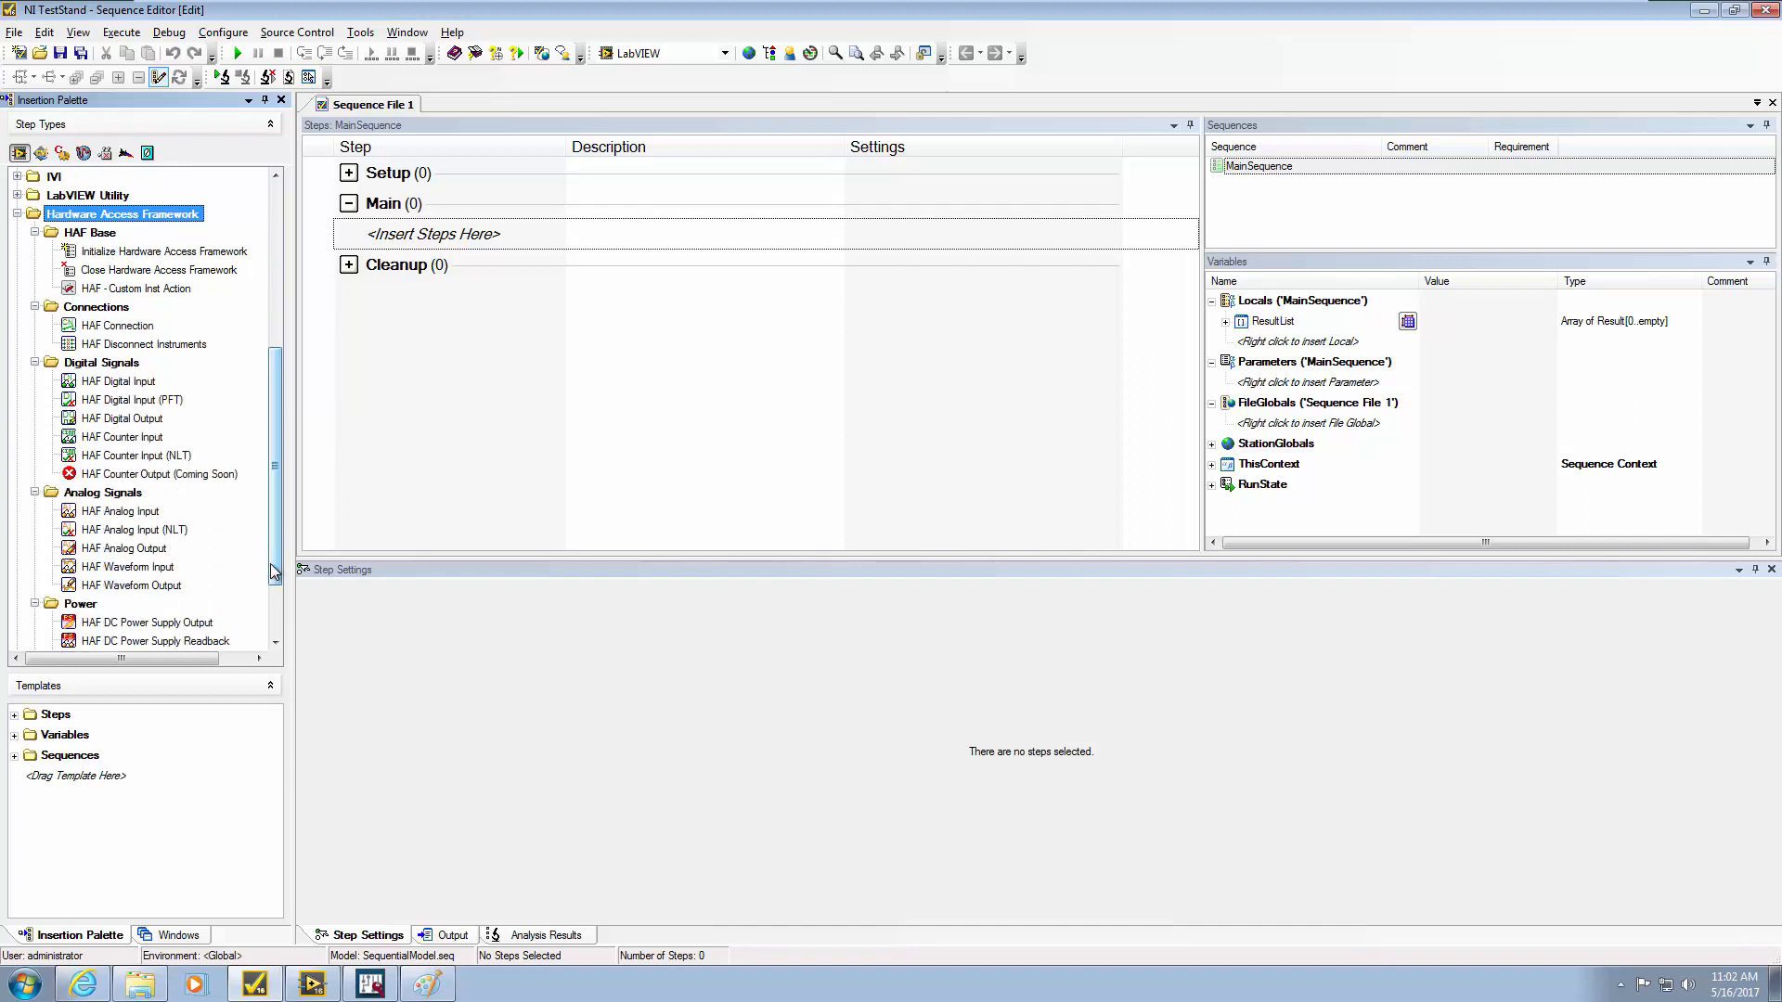
left_click(1704, 11)
left_click(148, 992)
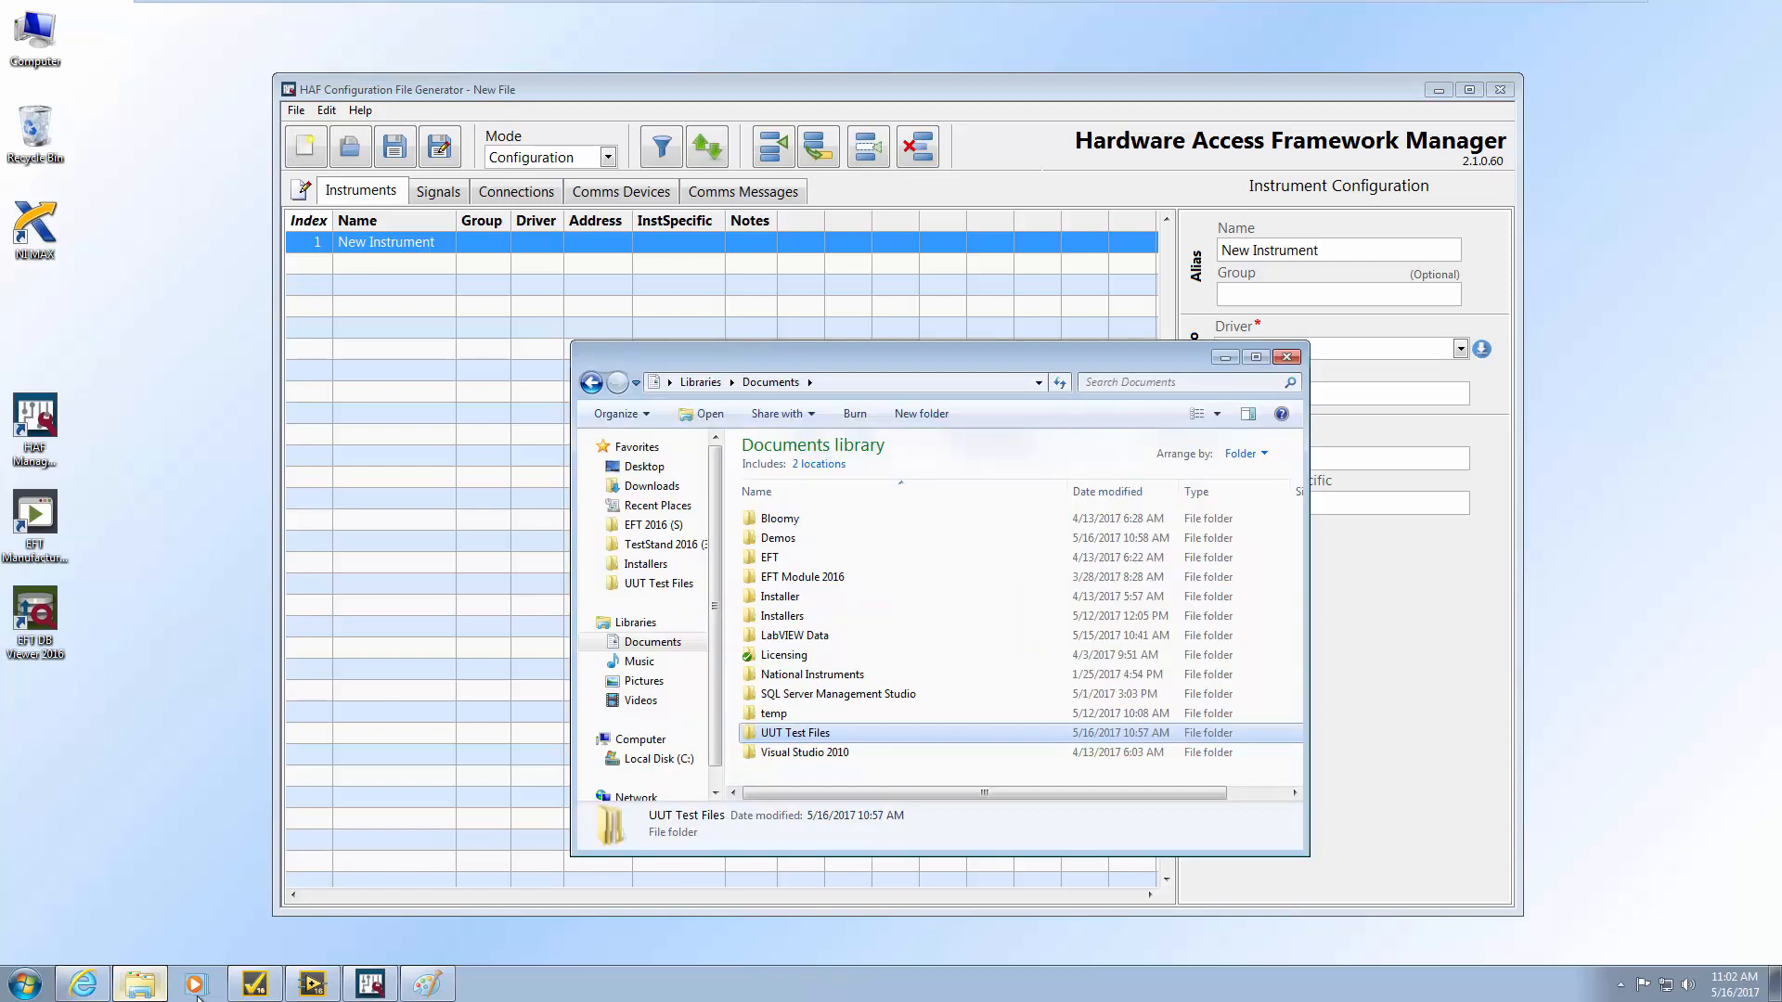
Browse to UUT Test Files > Tests > TED Example > Support Files
double_click(784, 733)
double_click(770, 538)
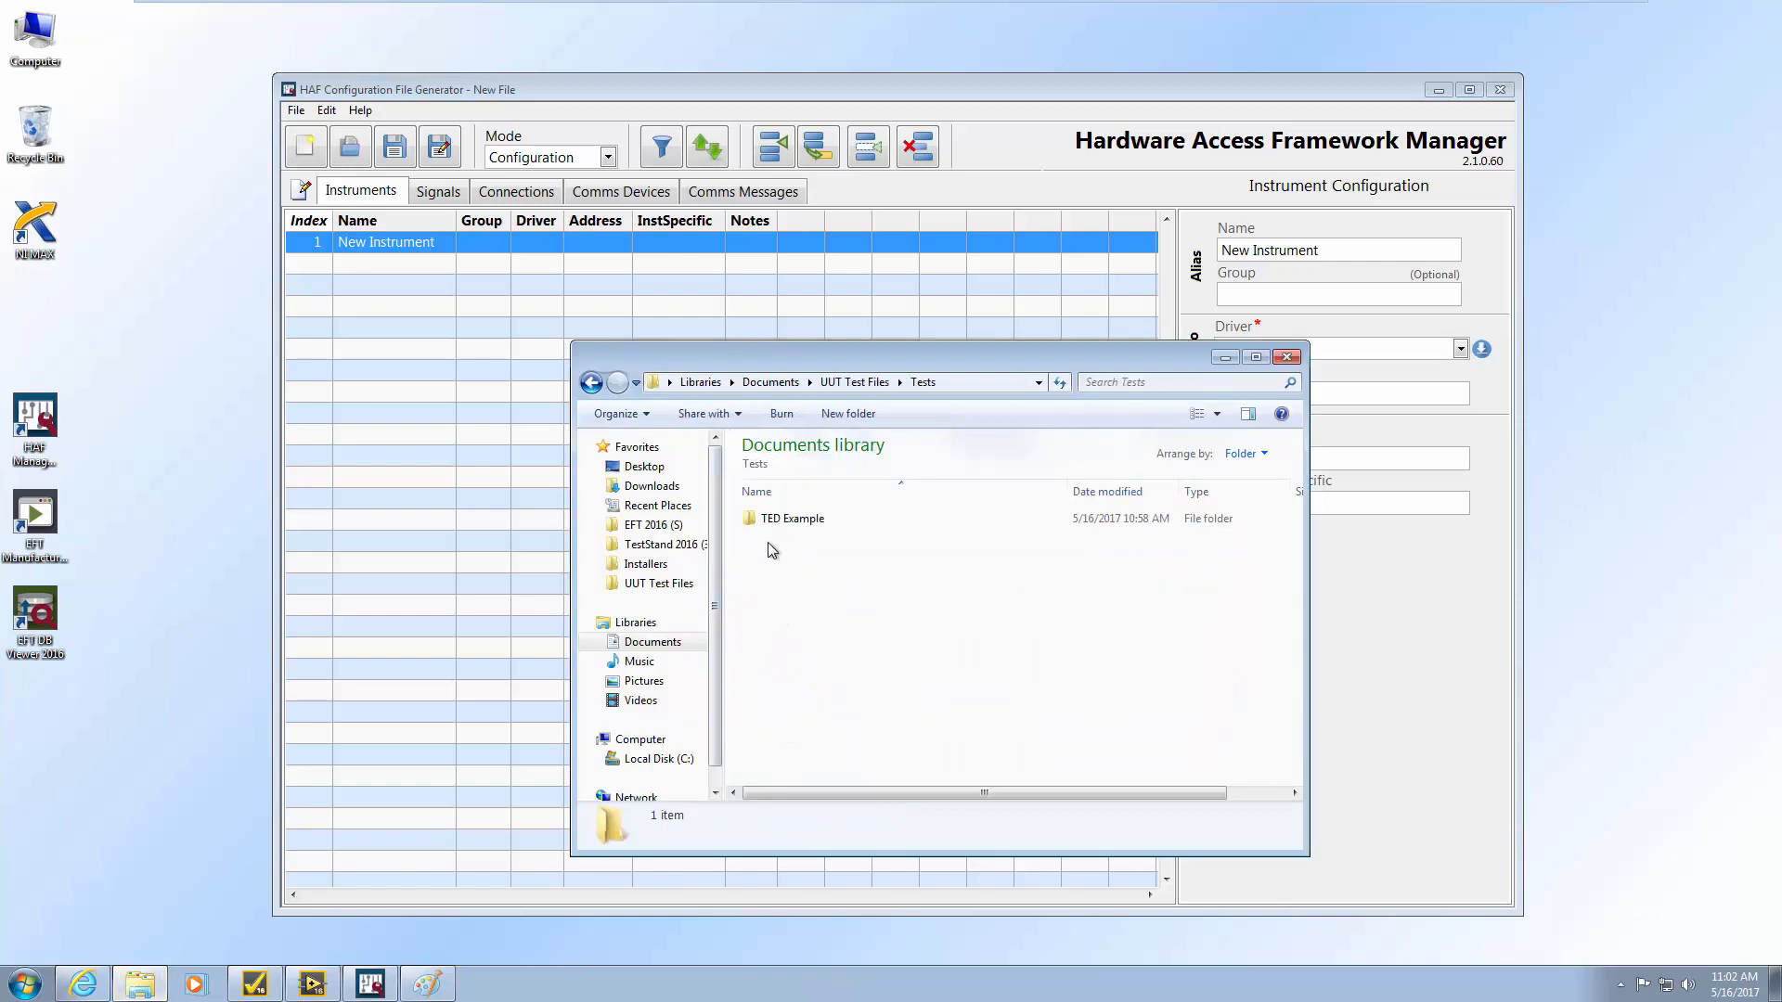
double_click(794, 521)
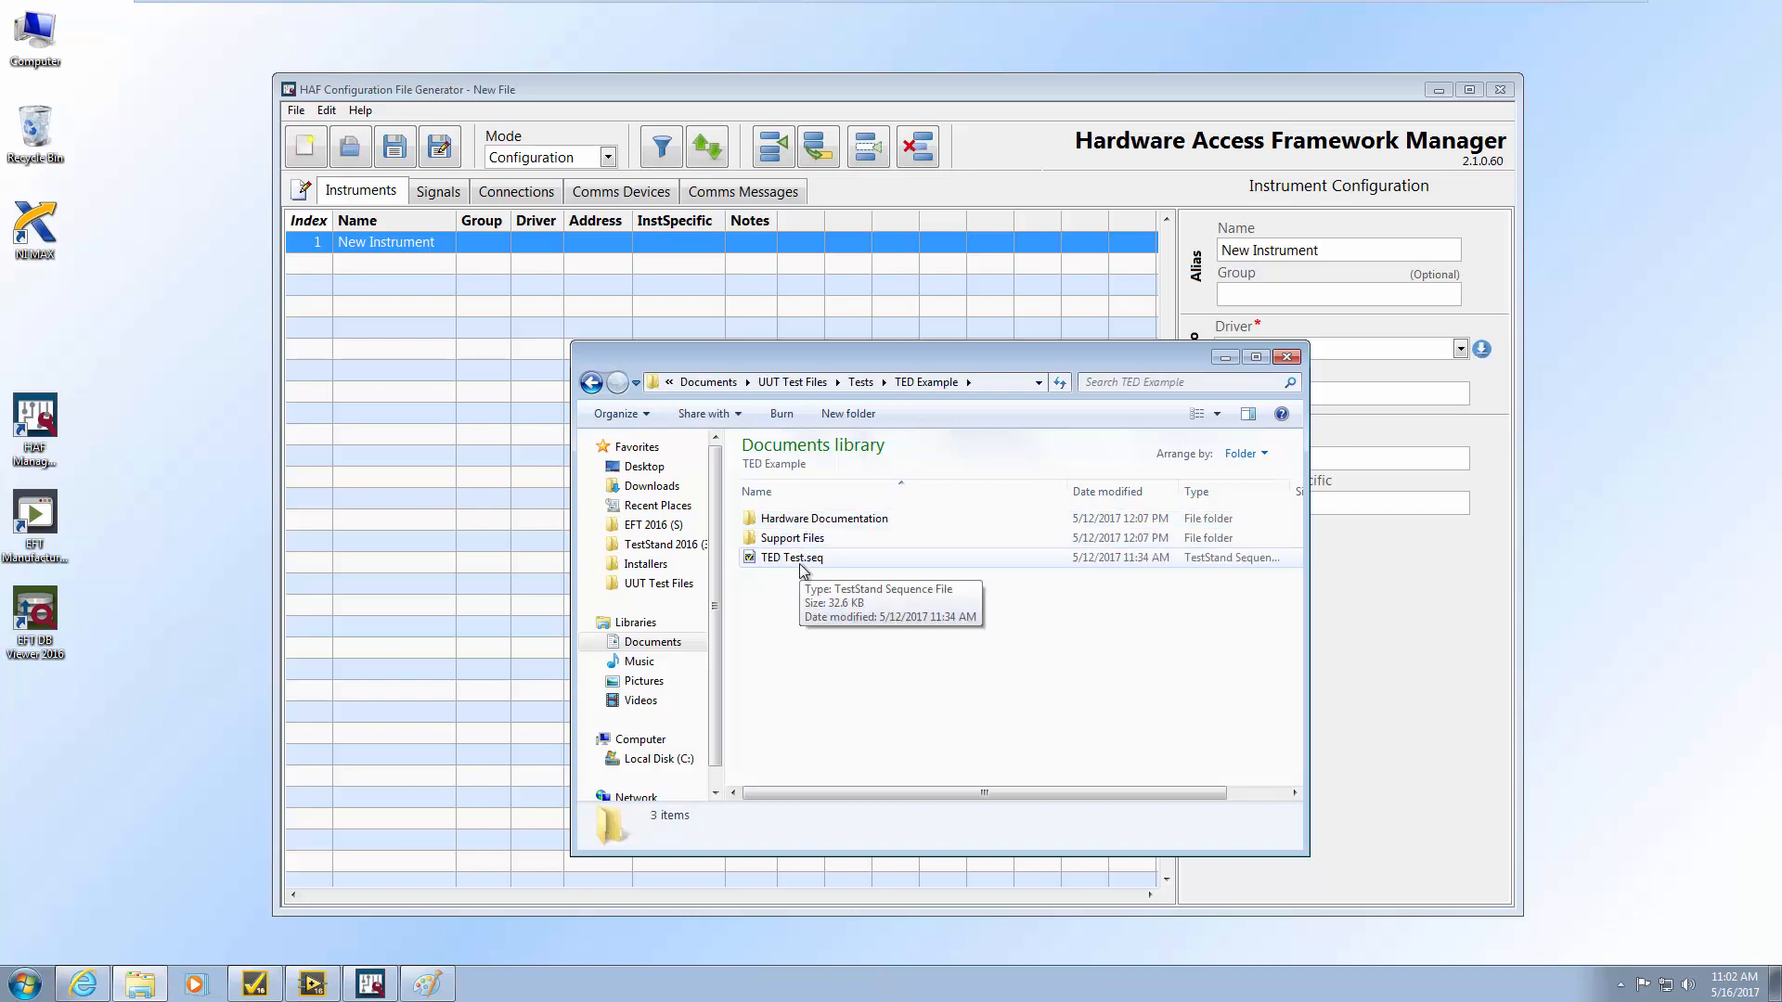
double_click(792, 539)
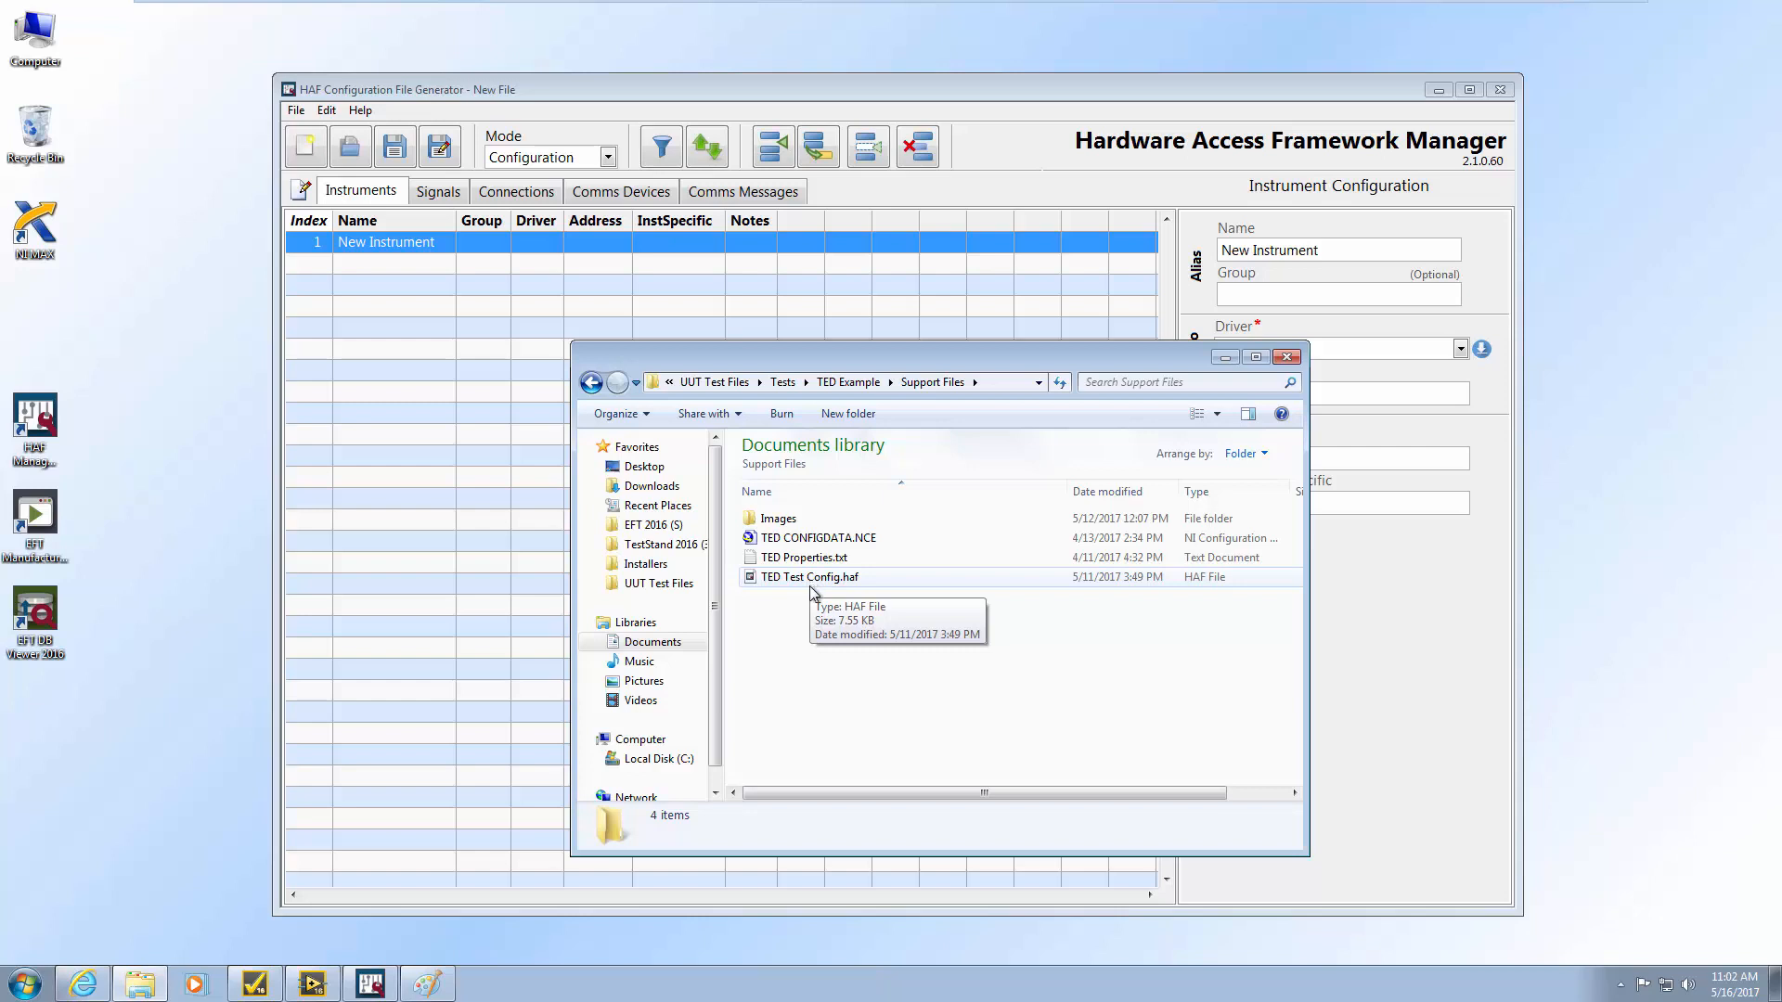
Open TestStand 2016's Components > StepTypes > HAF > Plugin Drivers > NI_DAQmx folder and select NI_DAQmx.lvlibp
left_click(691, 548)
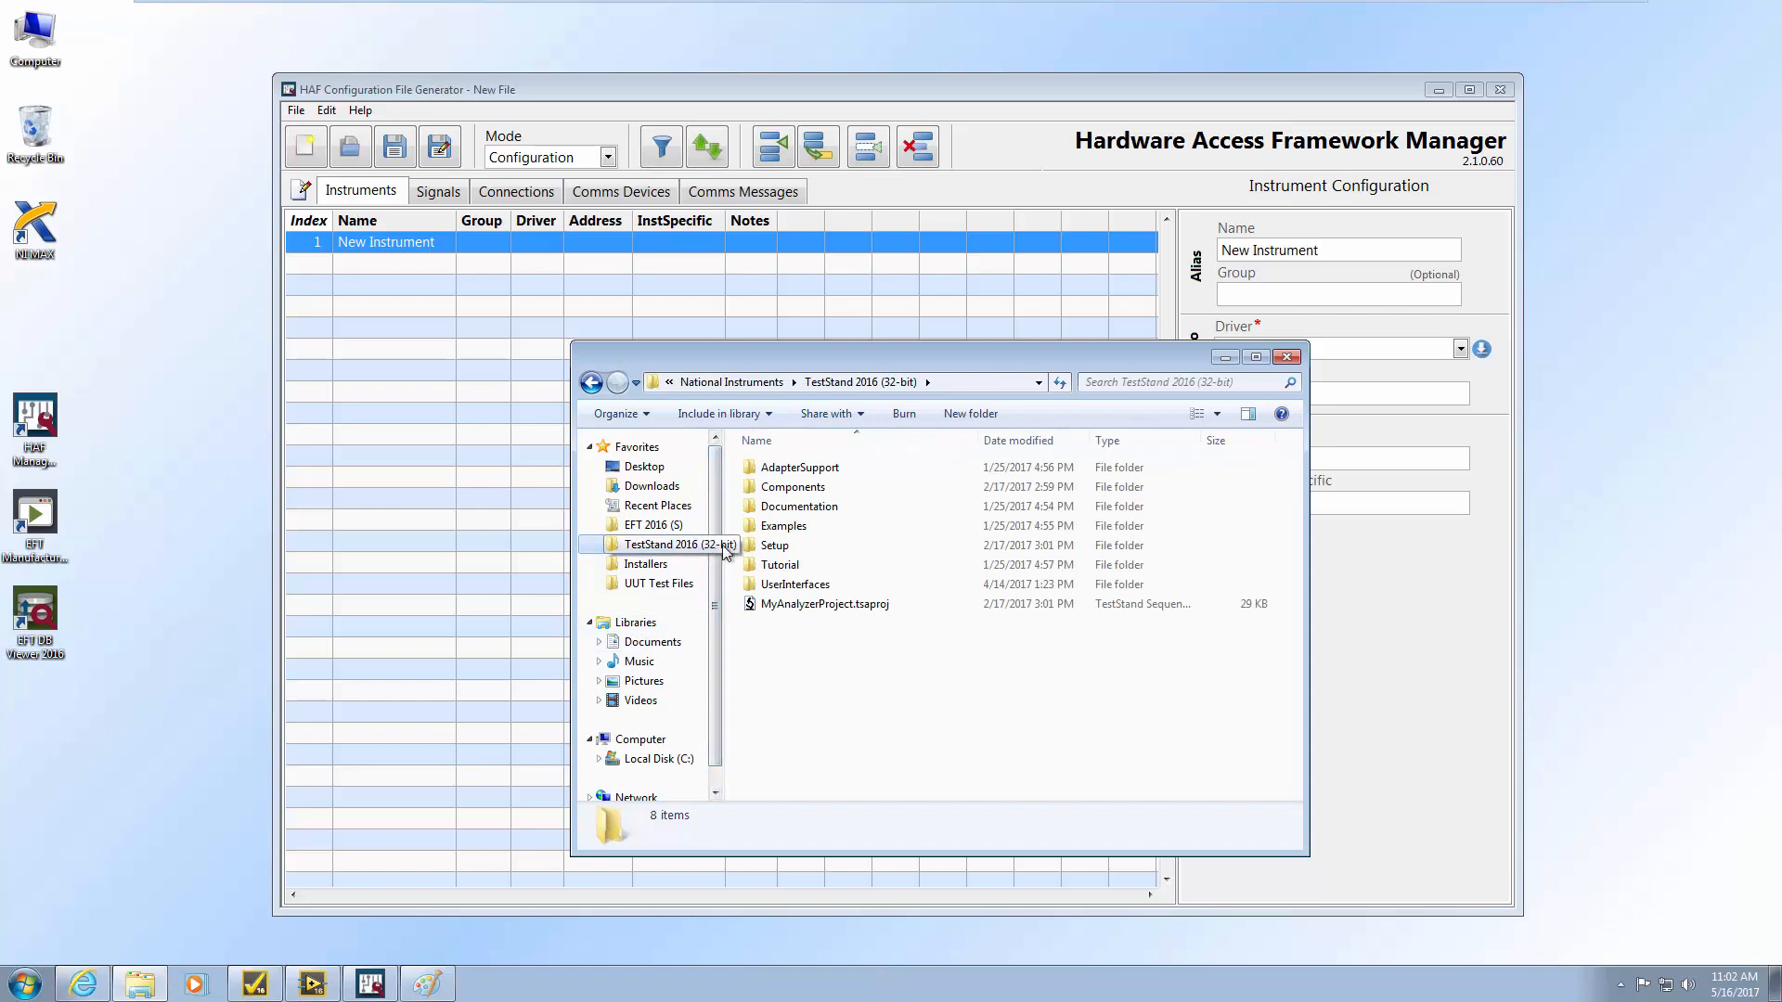
double_click(790, 487)
double_click(785, 584)
double_click(773, 469)
double_click(796, 526)
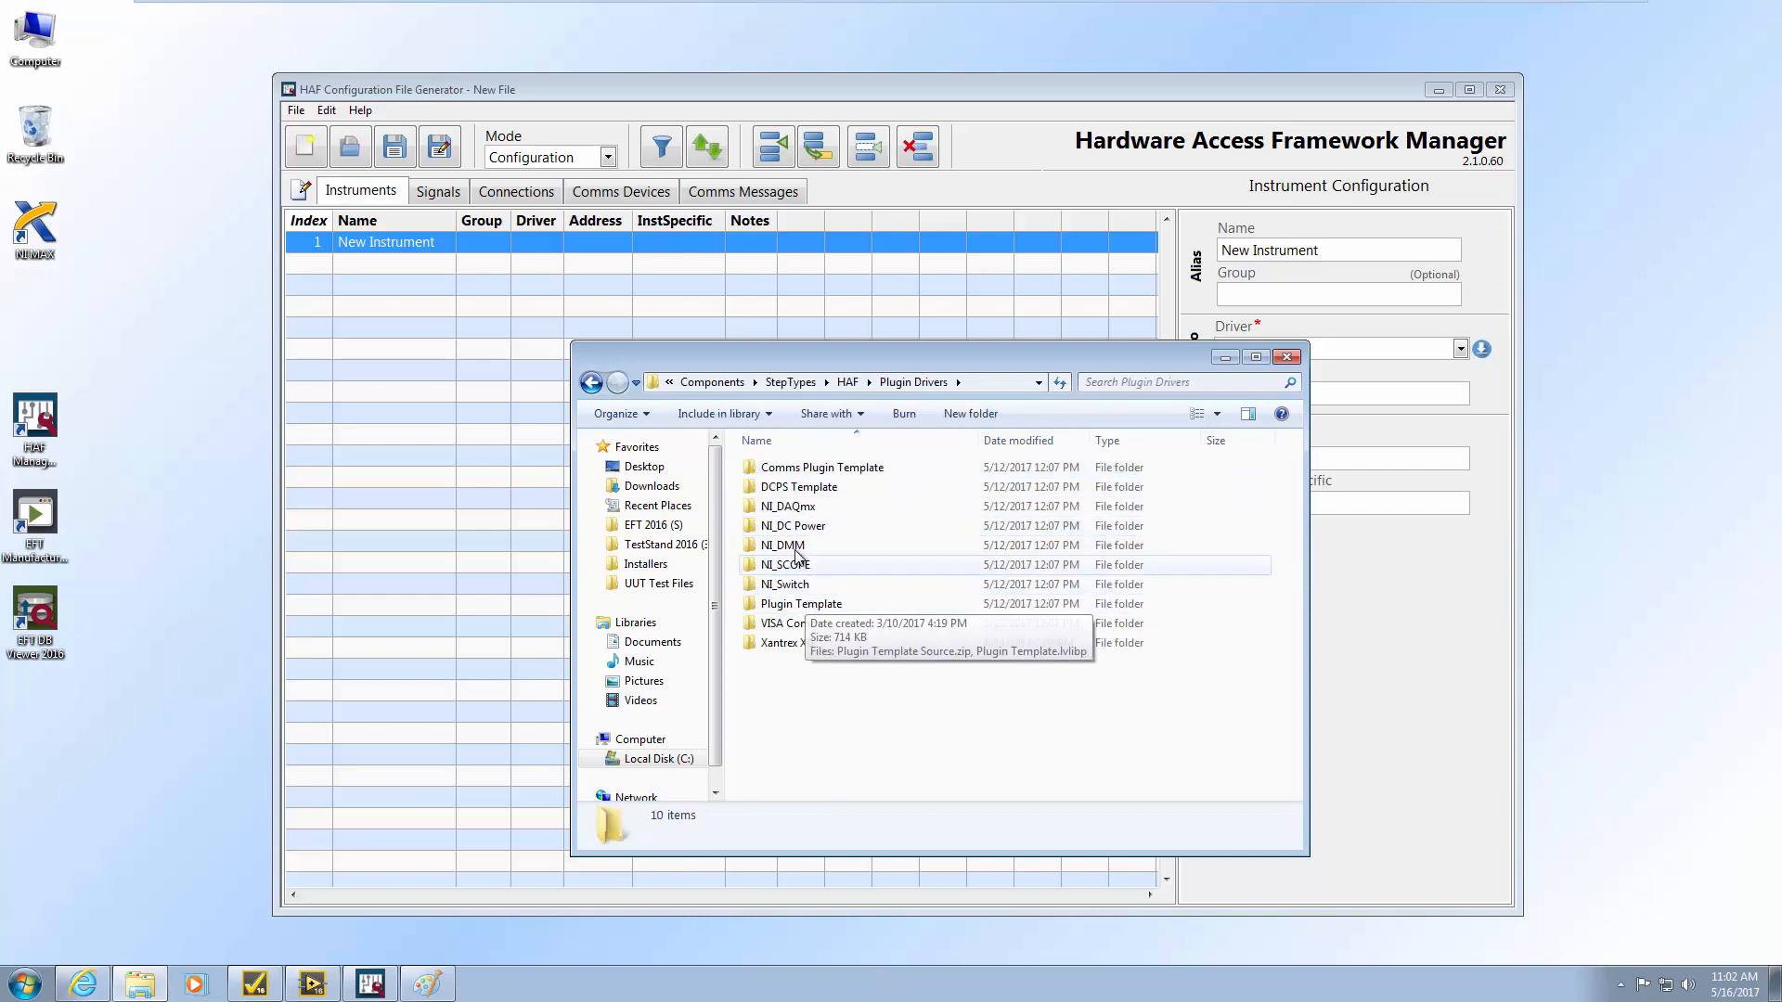
double_click(789, 505)
left_click(796, 468)
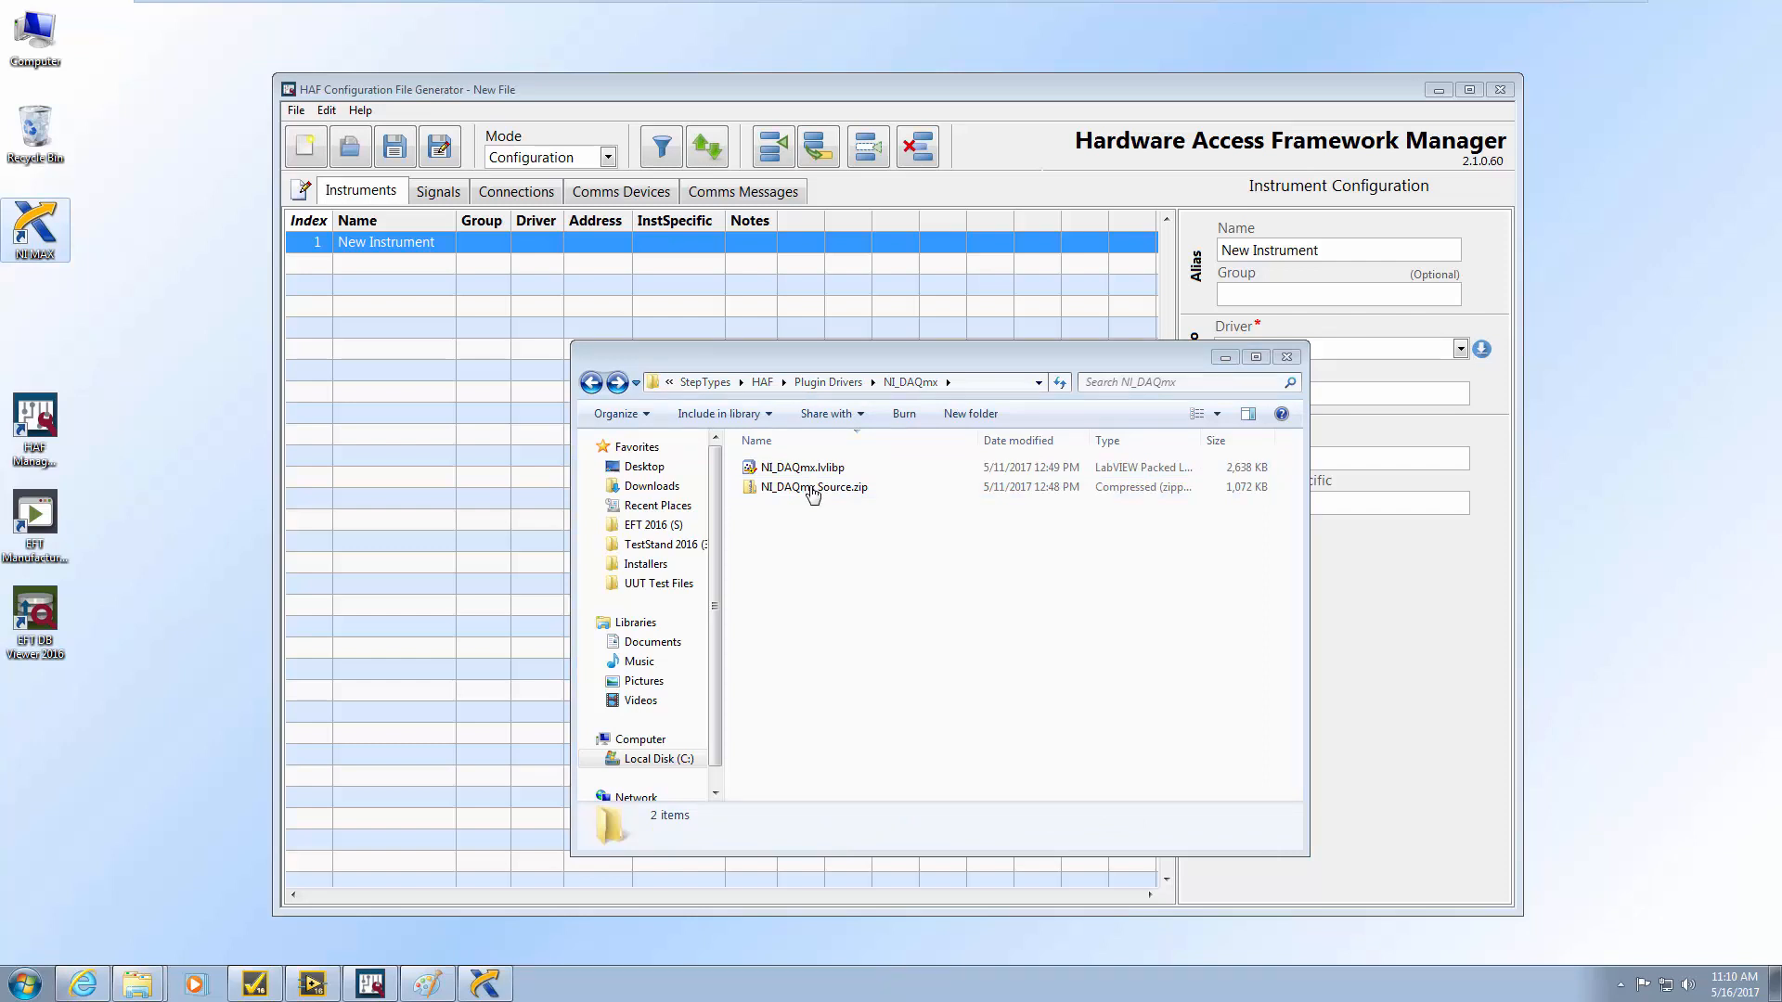
Launch NI MAX and browse to UUT Test Files > Tests > TED Example > Support Files
double_click(43, 226)
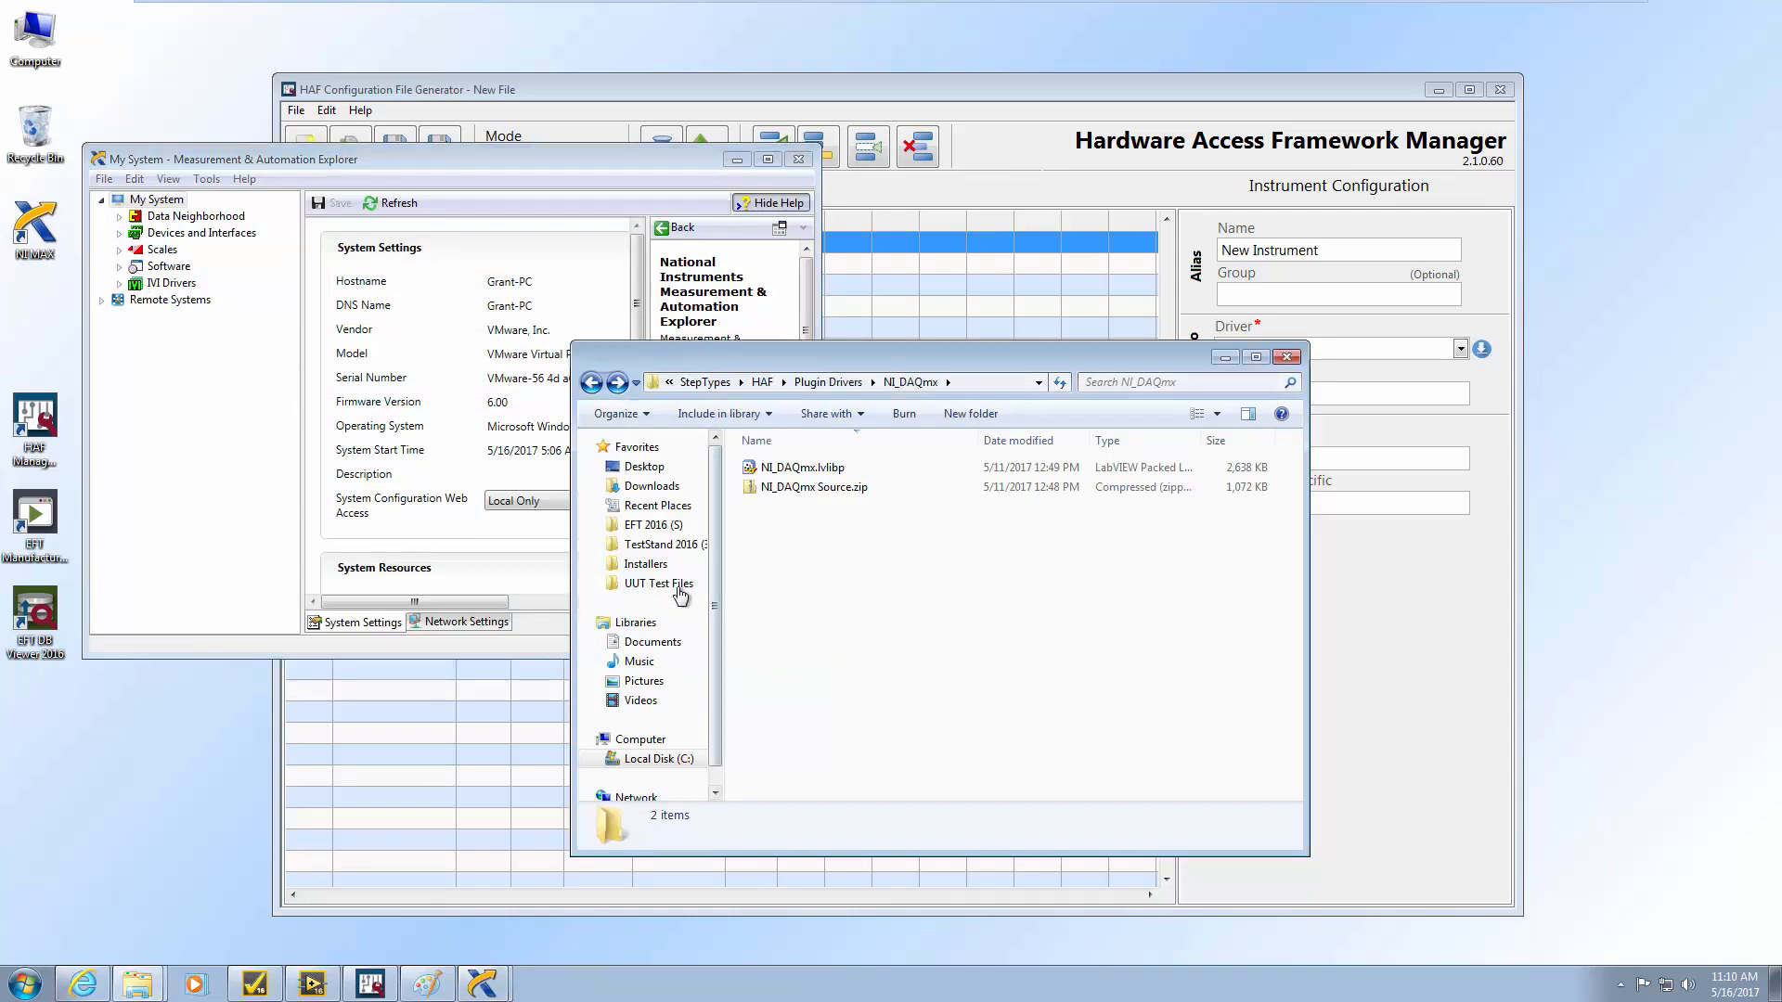
left_click(683, 584)
double_click(774, 538)
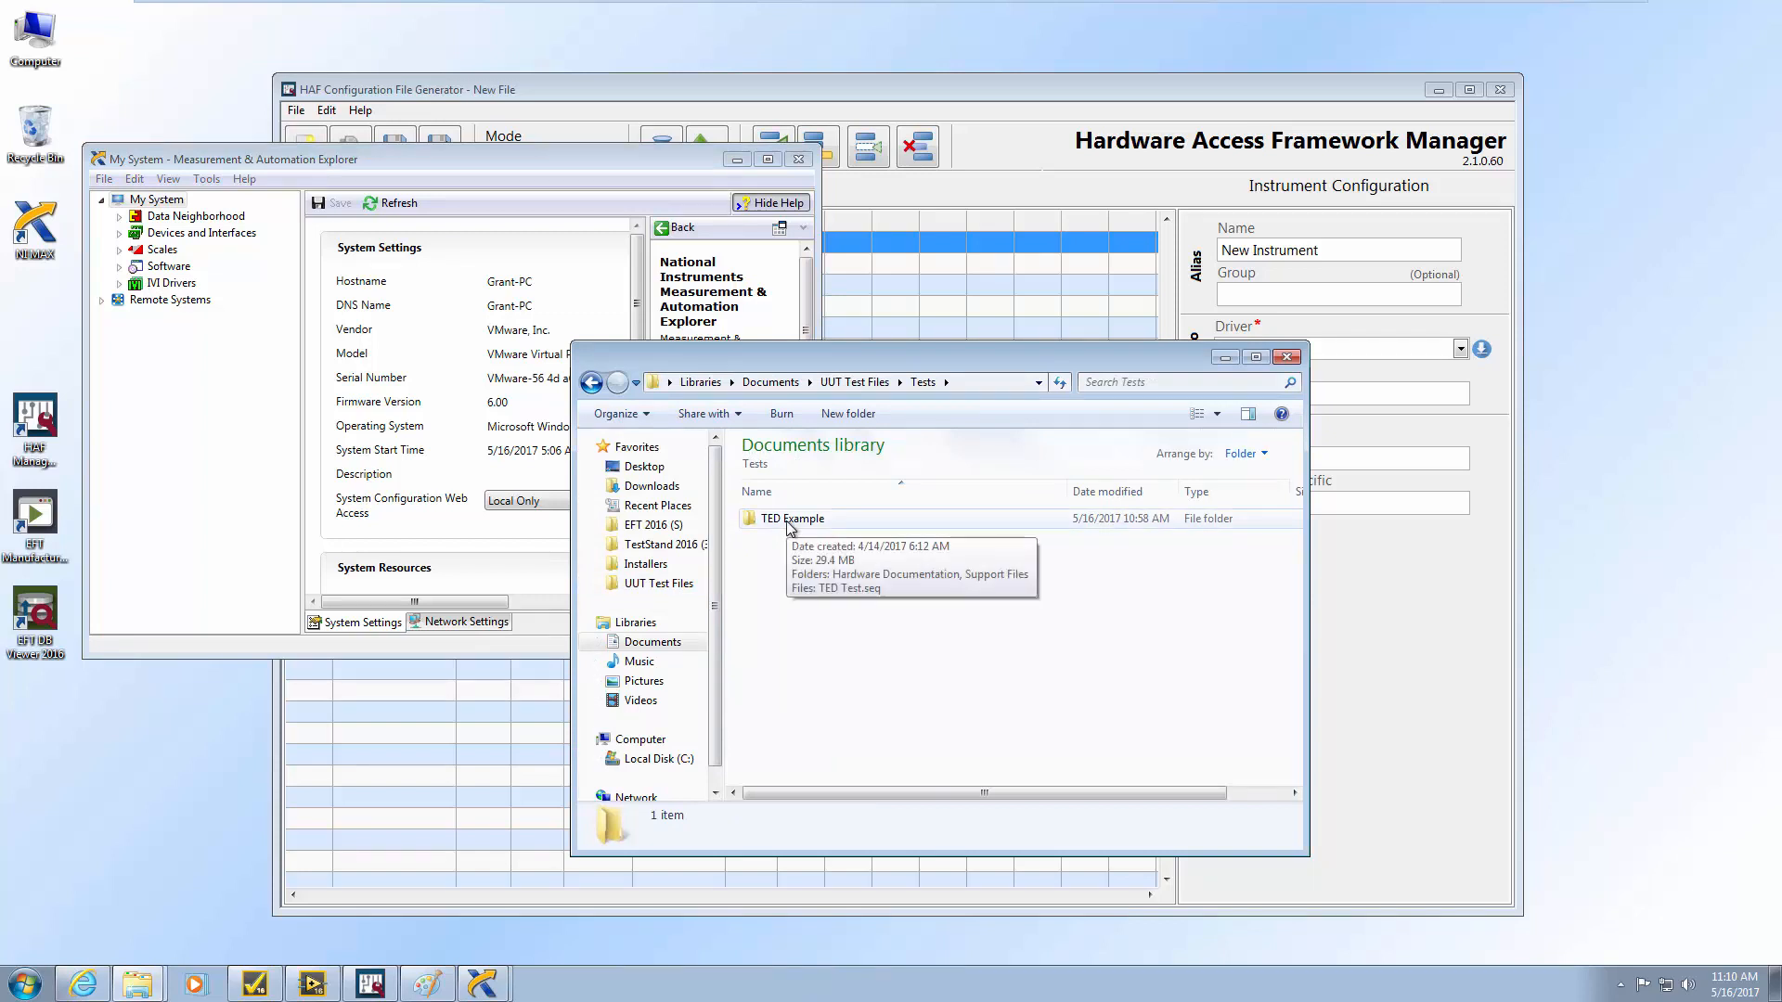
double_click(790, 525)
double_click(796, 538)
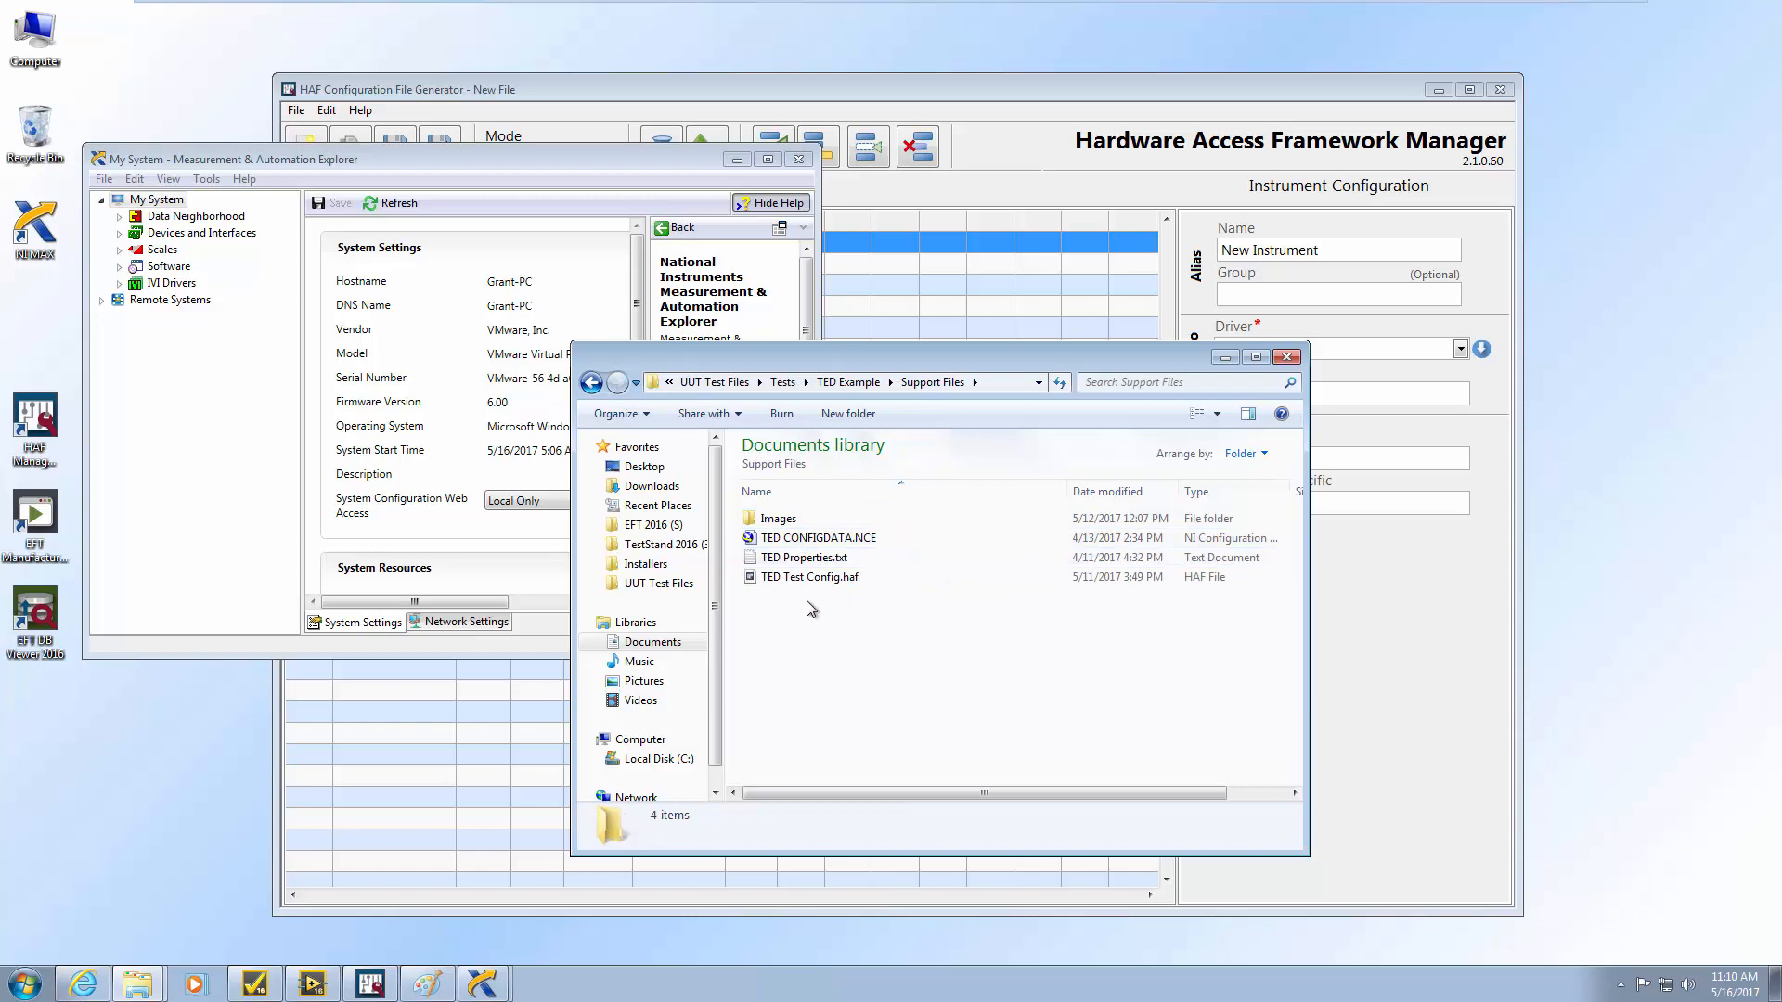
Import TED CONFIGDATA.NCE into NI MAX and expand Devices and Interfaces
double_click(796, 539)
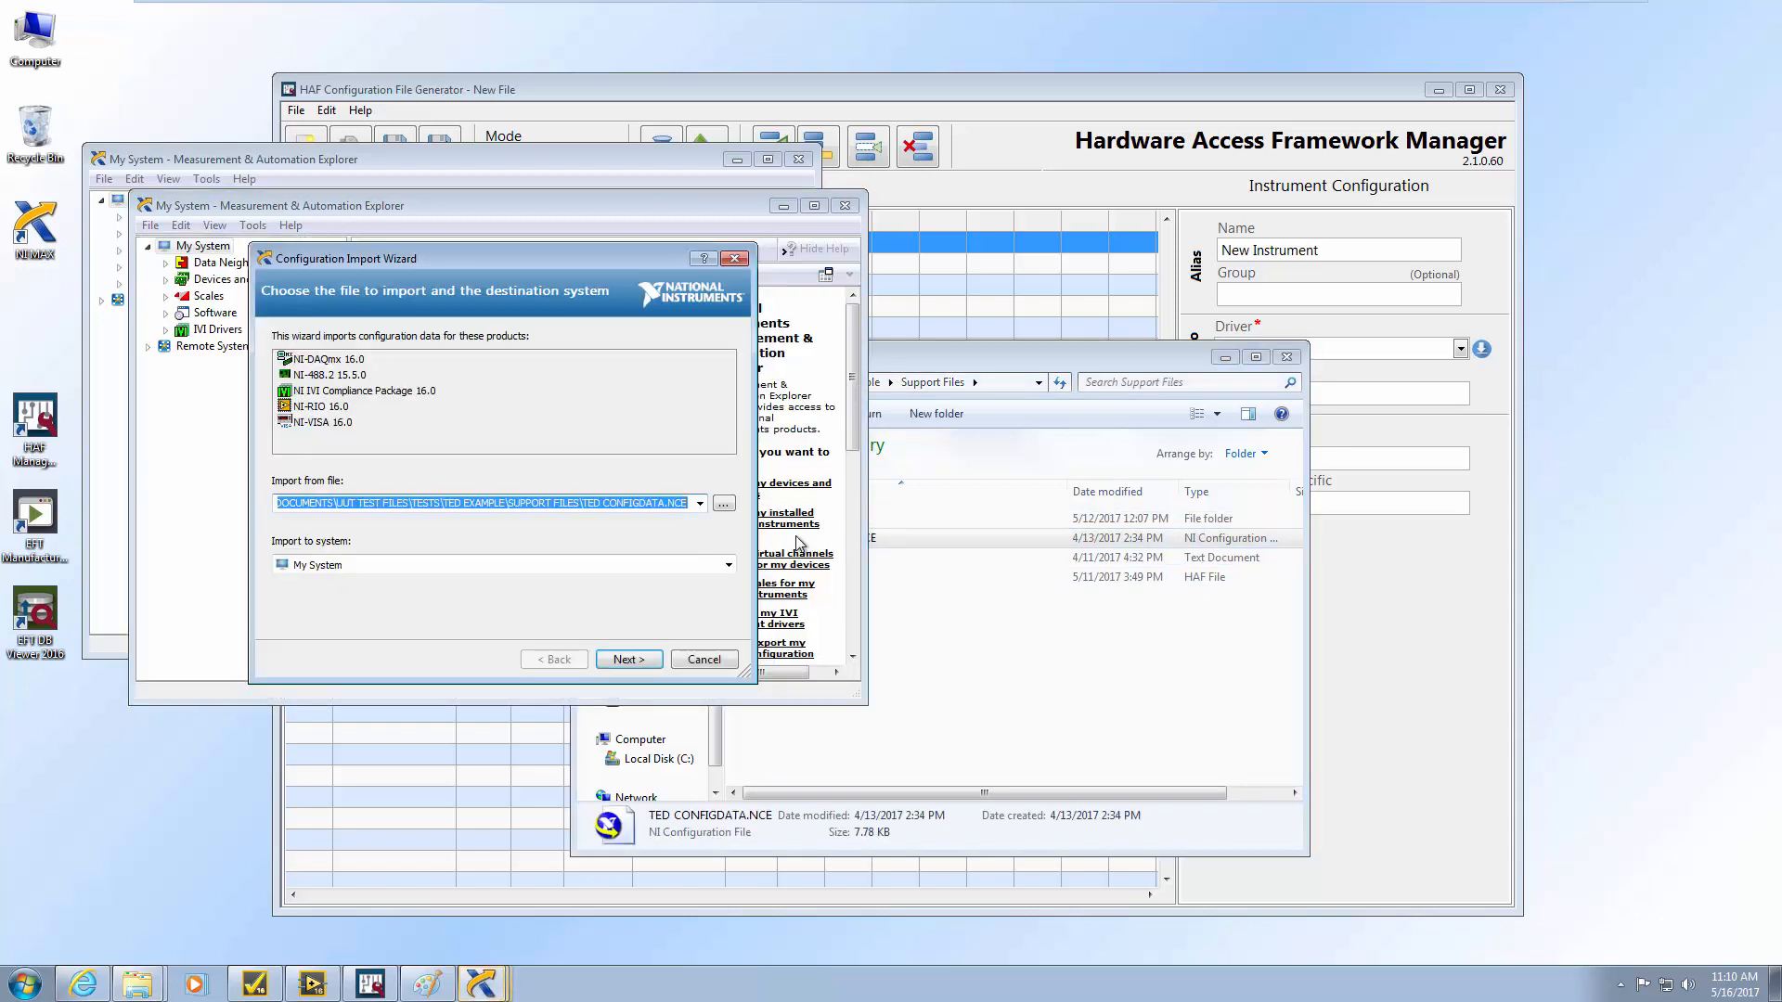
left_click(636, 657)
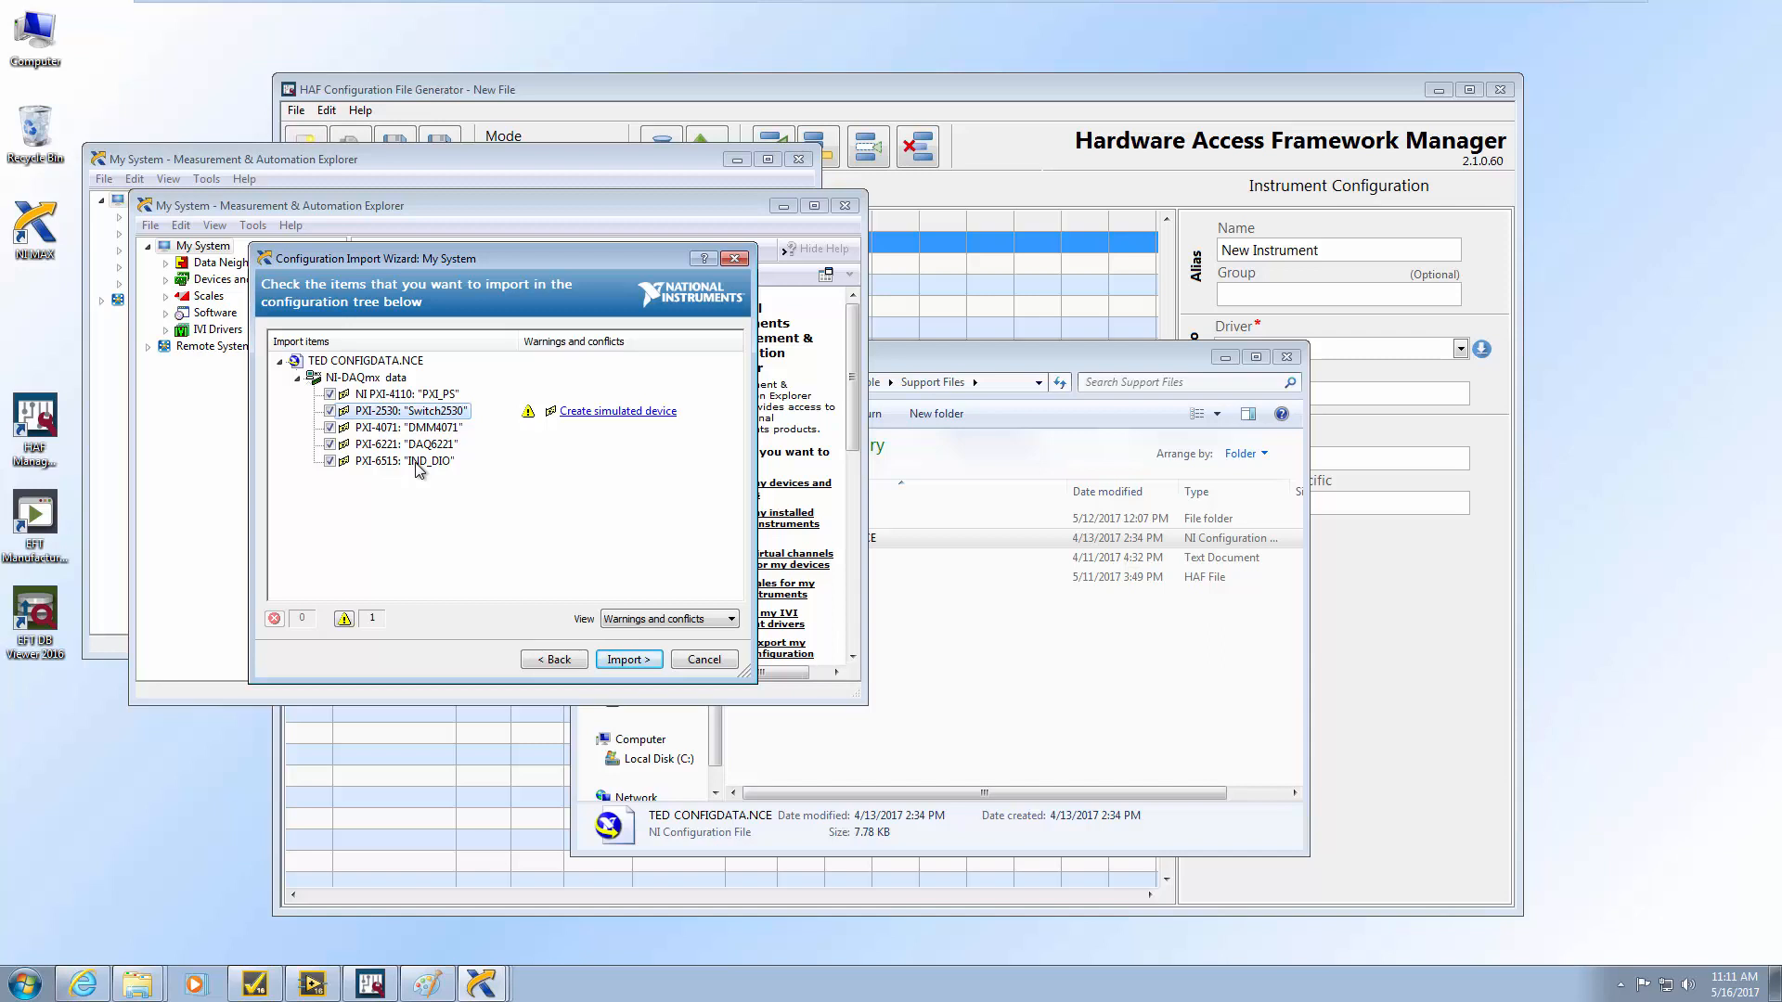
left_click(622, 660)
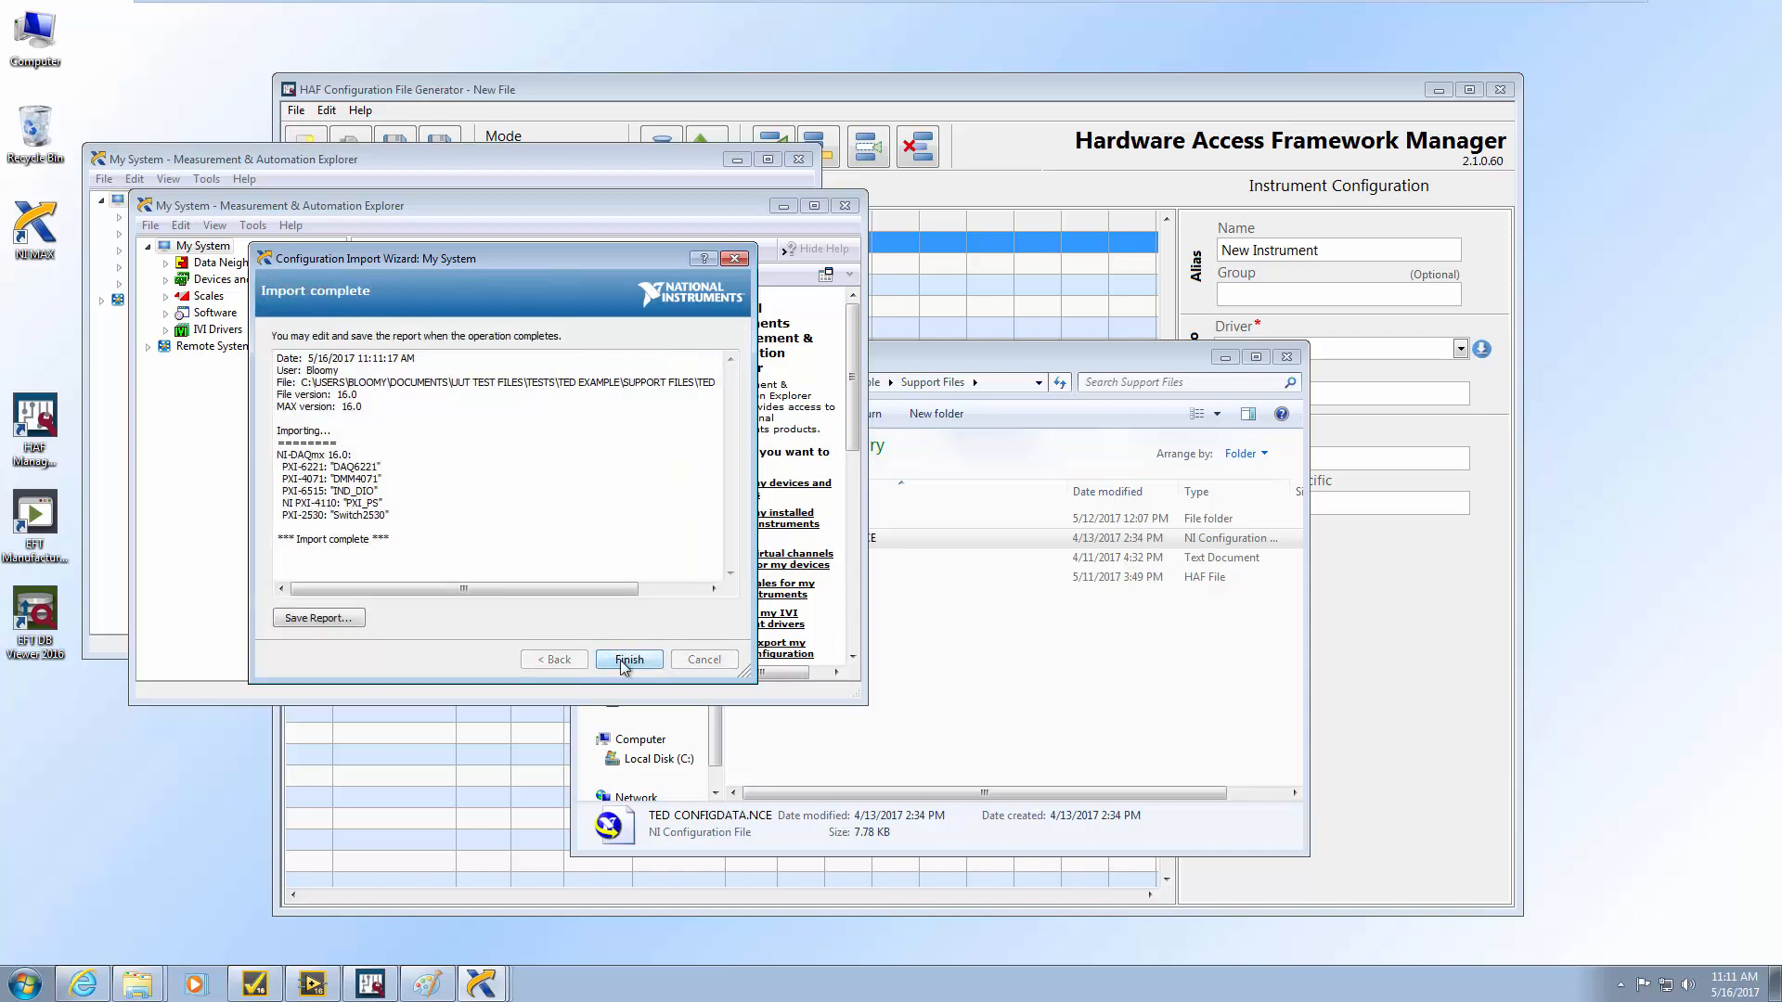
left_click(628, 660)
left_click(166, 280)
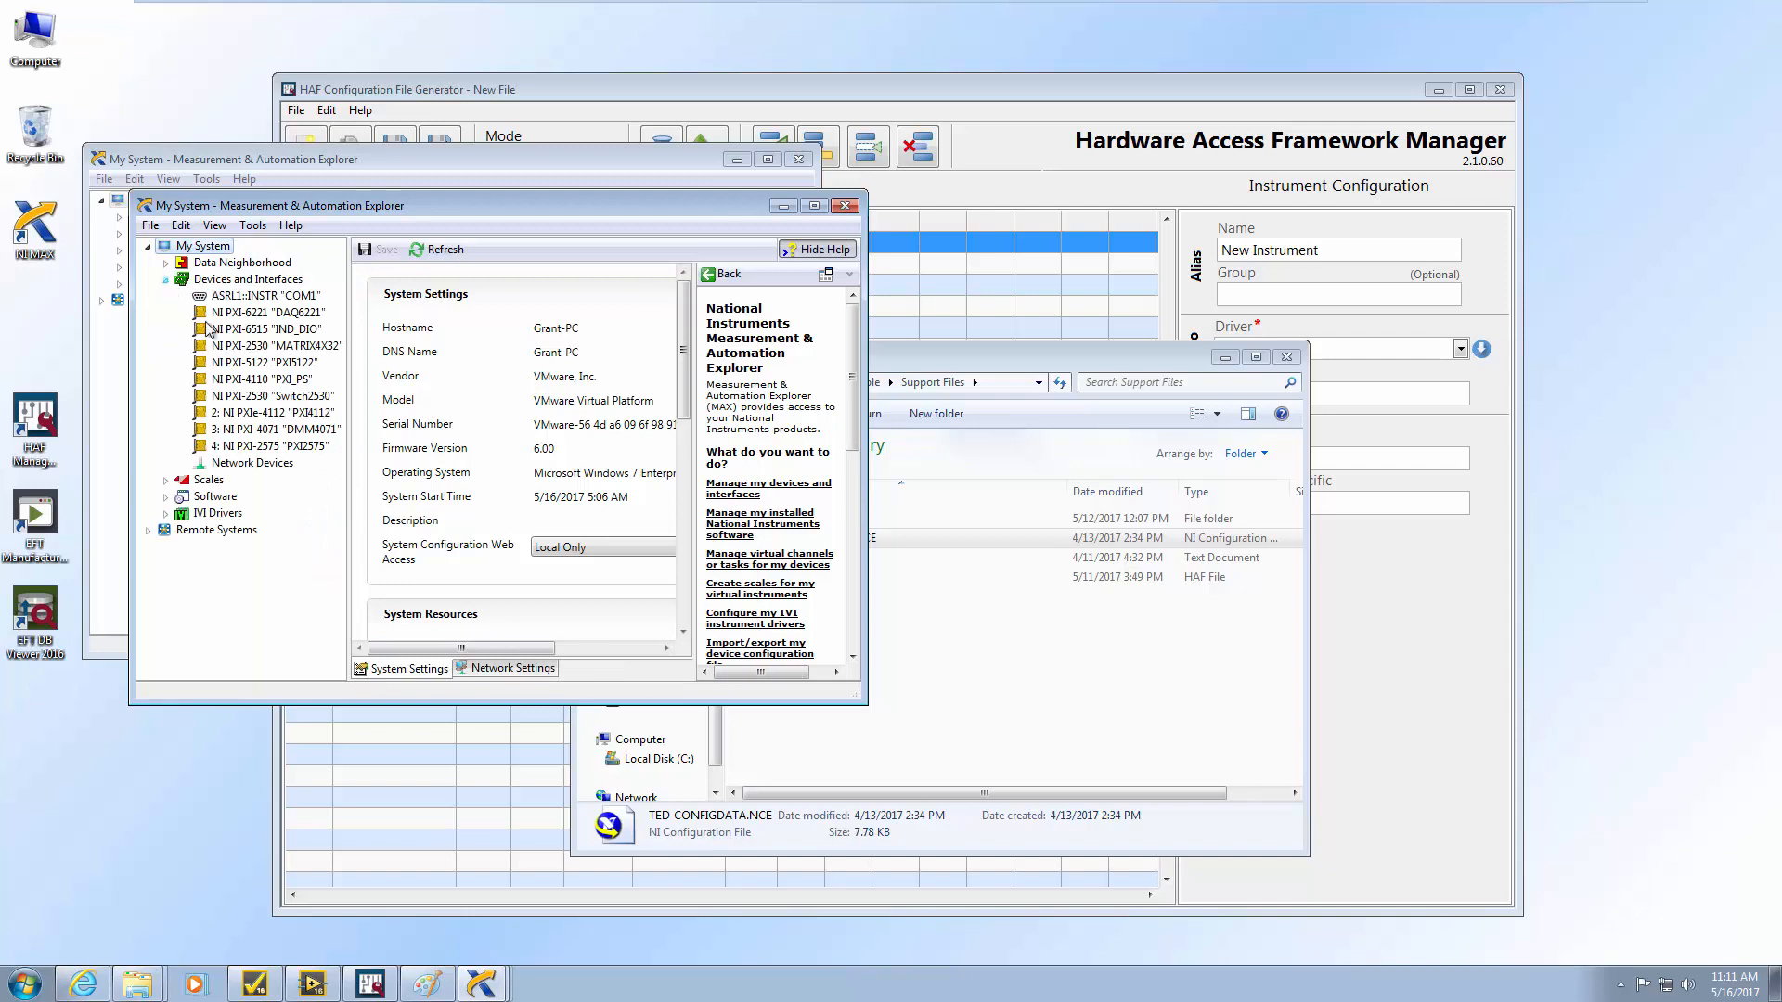
Check the IND_DIO device settings in NI MAX, then open UUT Test Files > Tests in Explorer
left_click(297, 329)
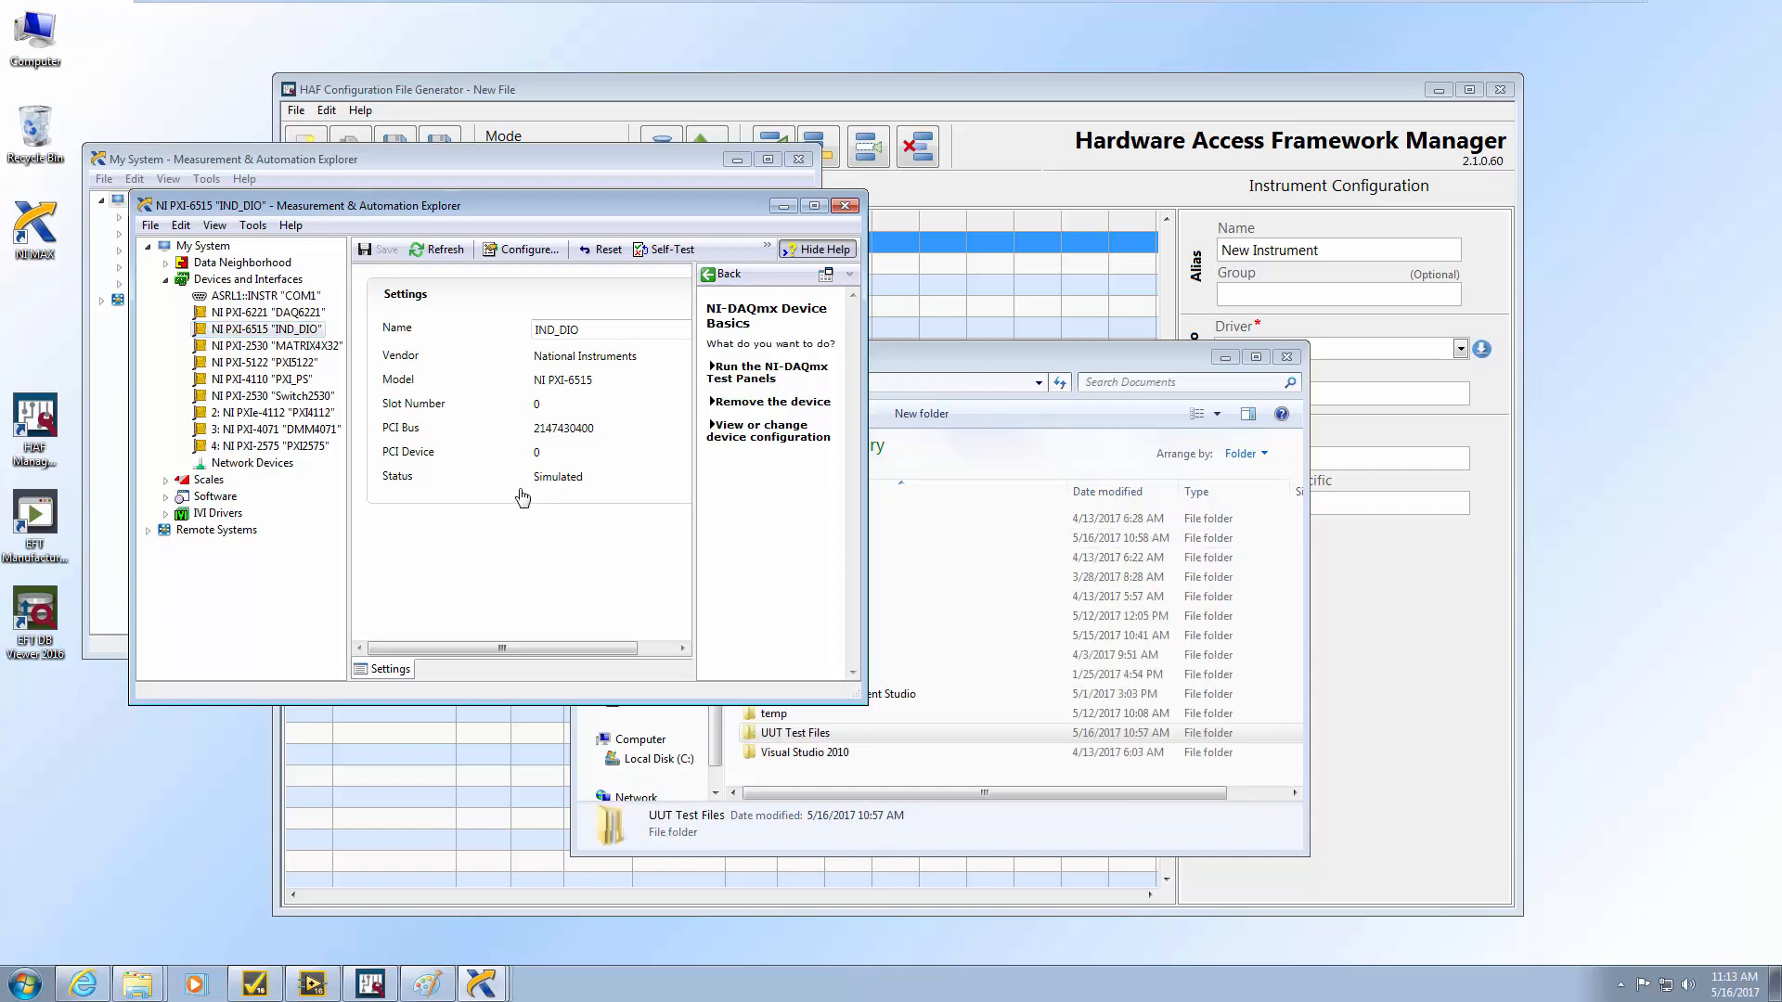
left_click(990, 368)
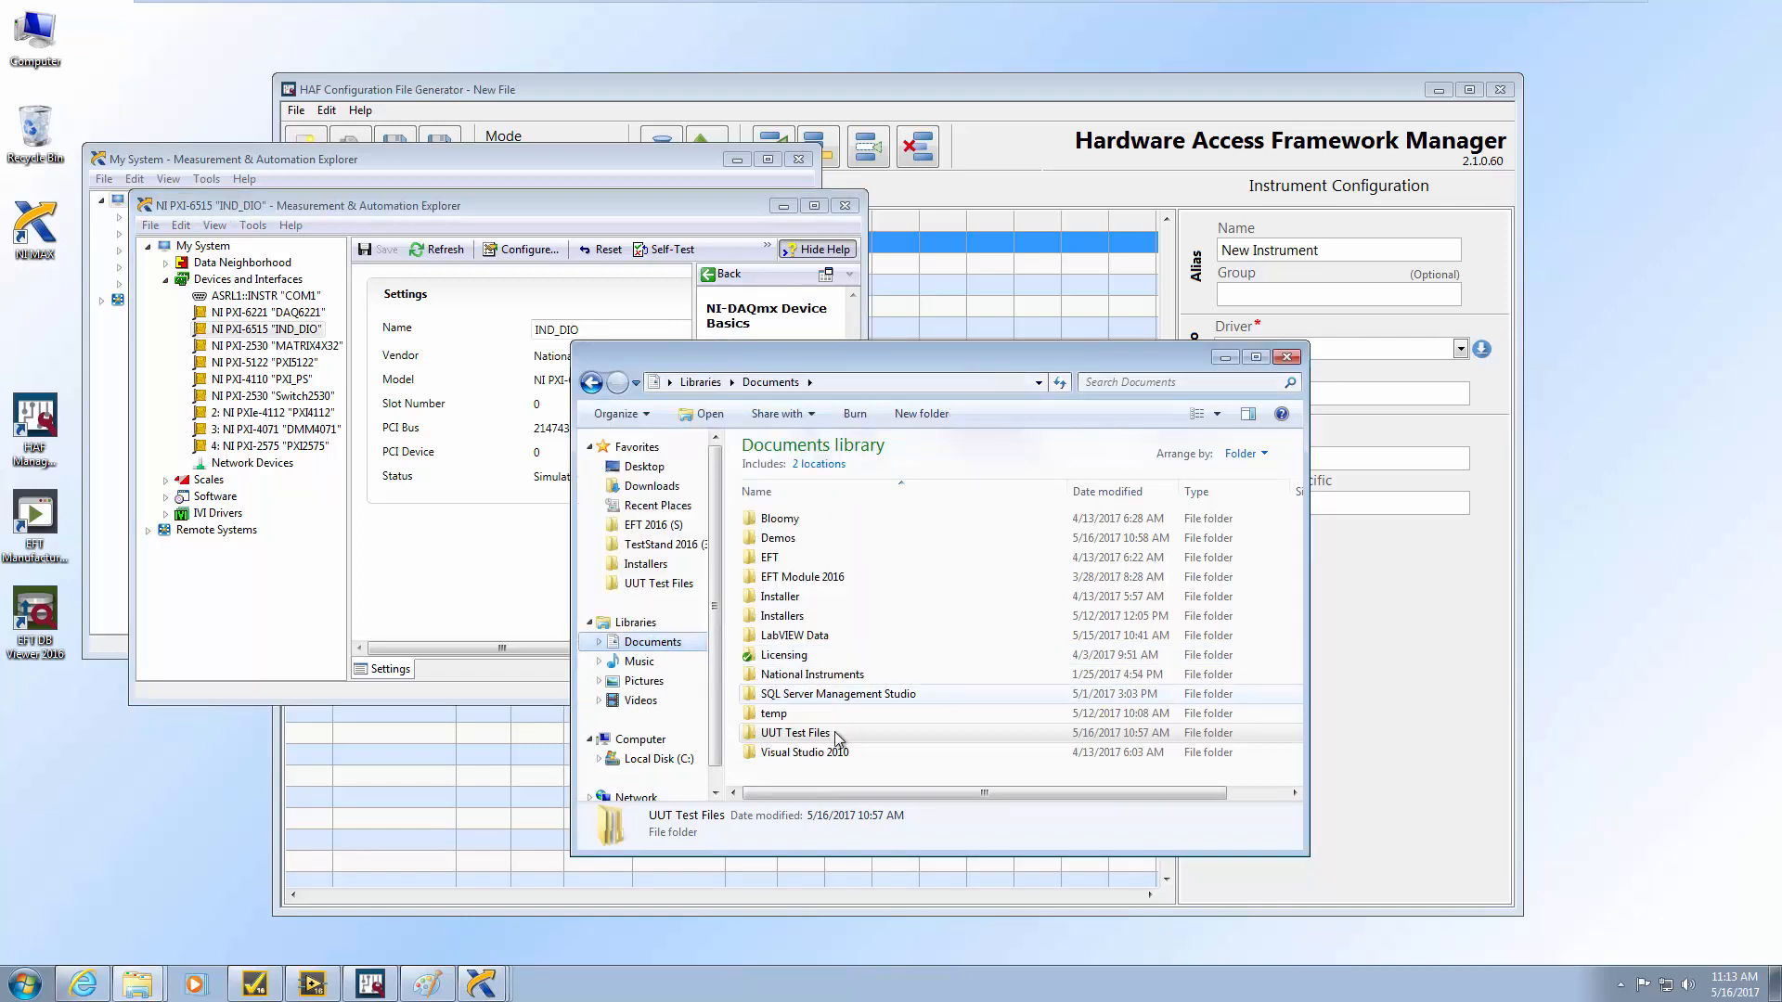
double_click(796, 733)
double_click(774, 538)
Create a new folder named HAF Demo inside Tests and open it
left_click(849, 416)
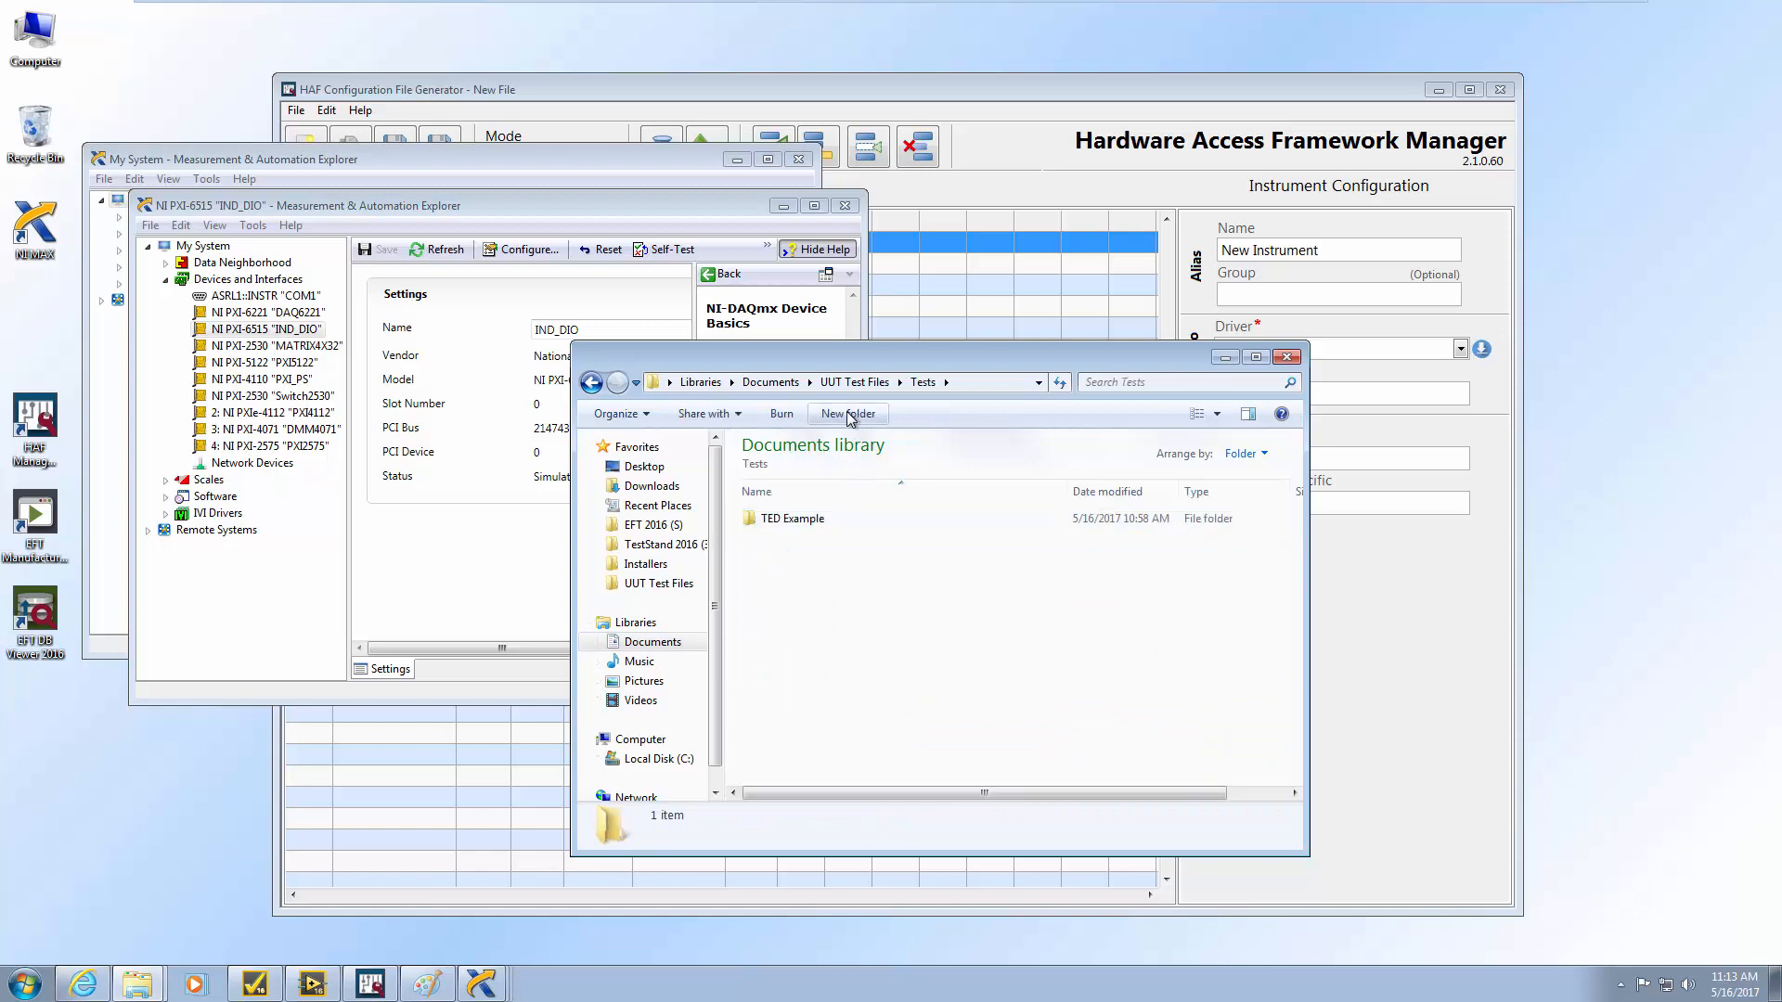
type("HAF Demo")
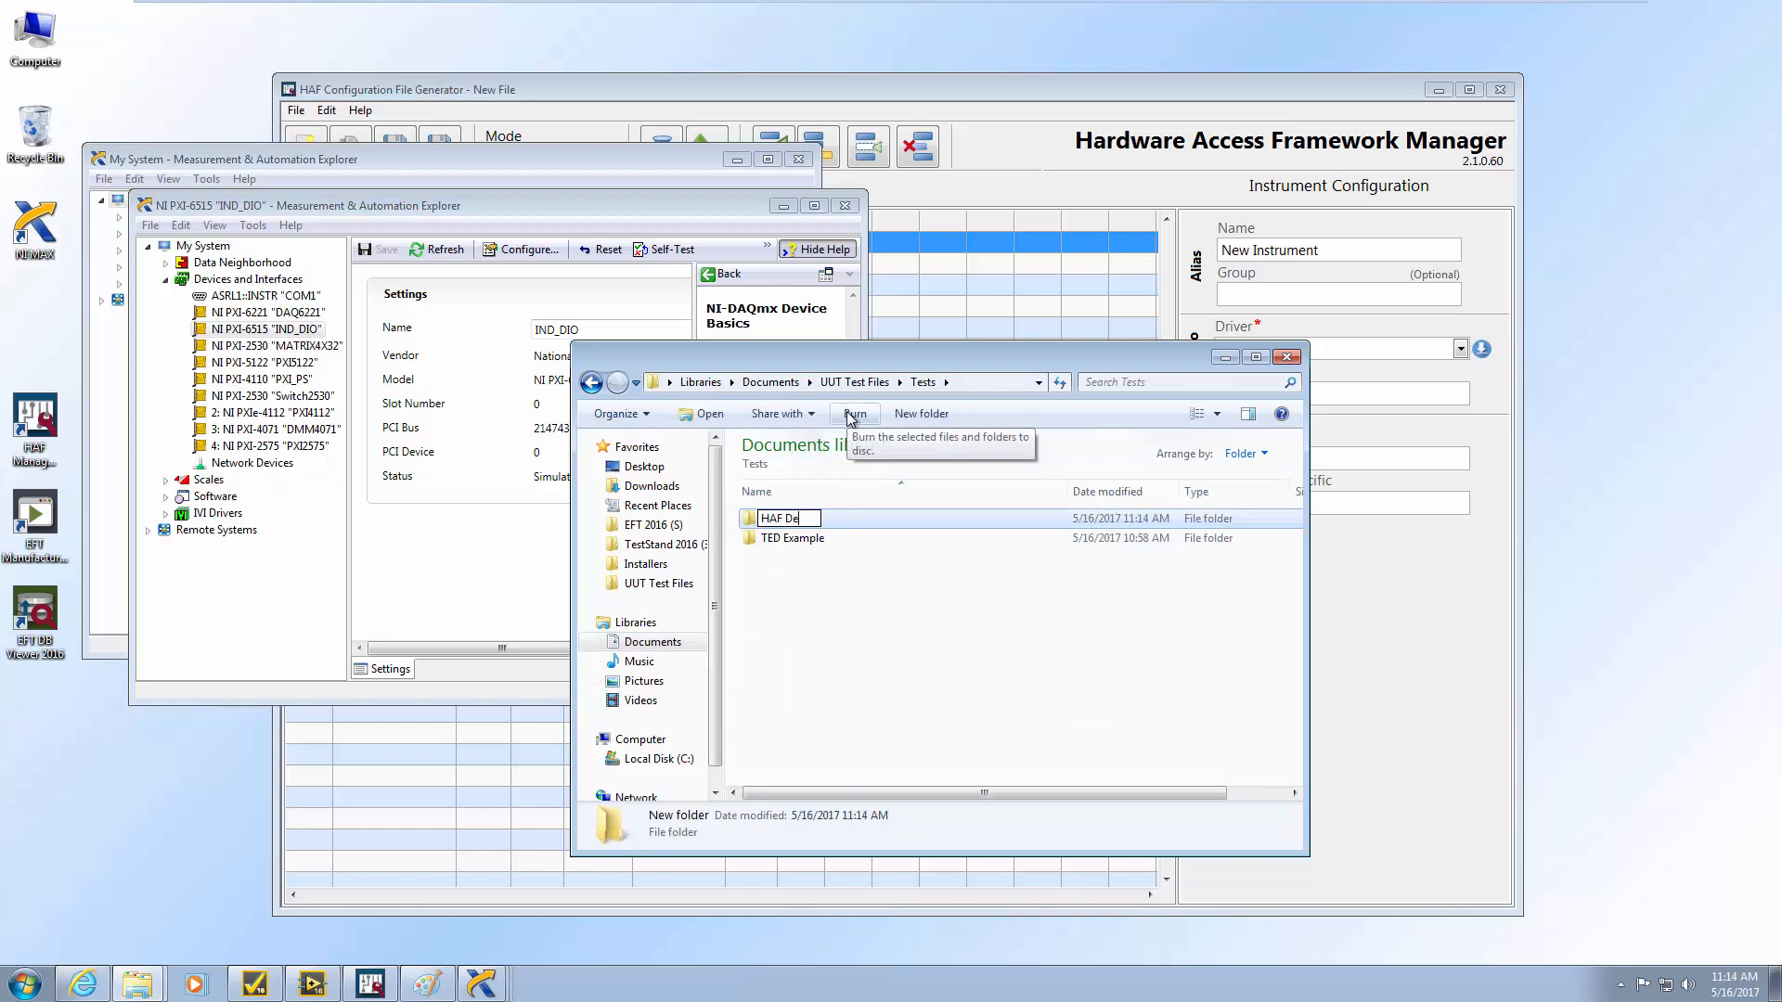
left_click(959, 704)
double_click(785, 519)
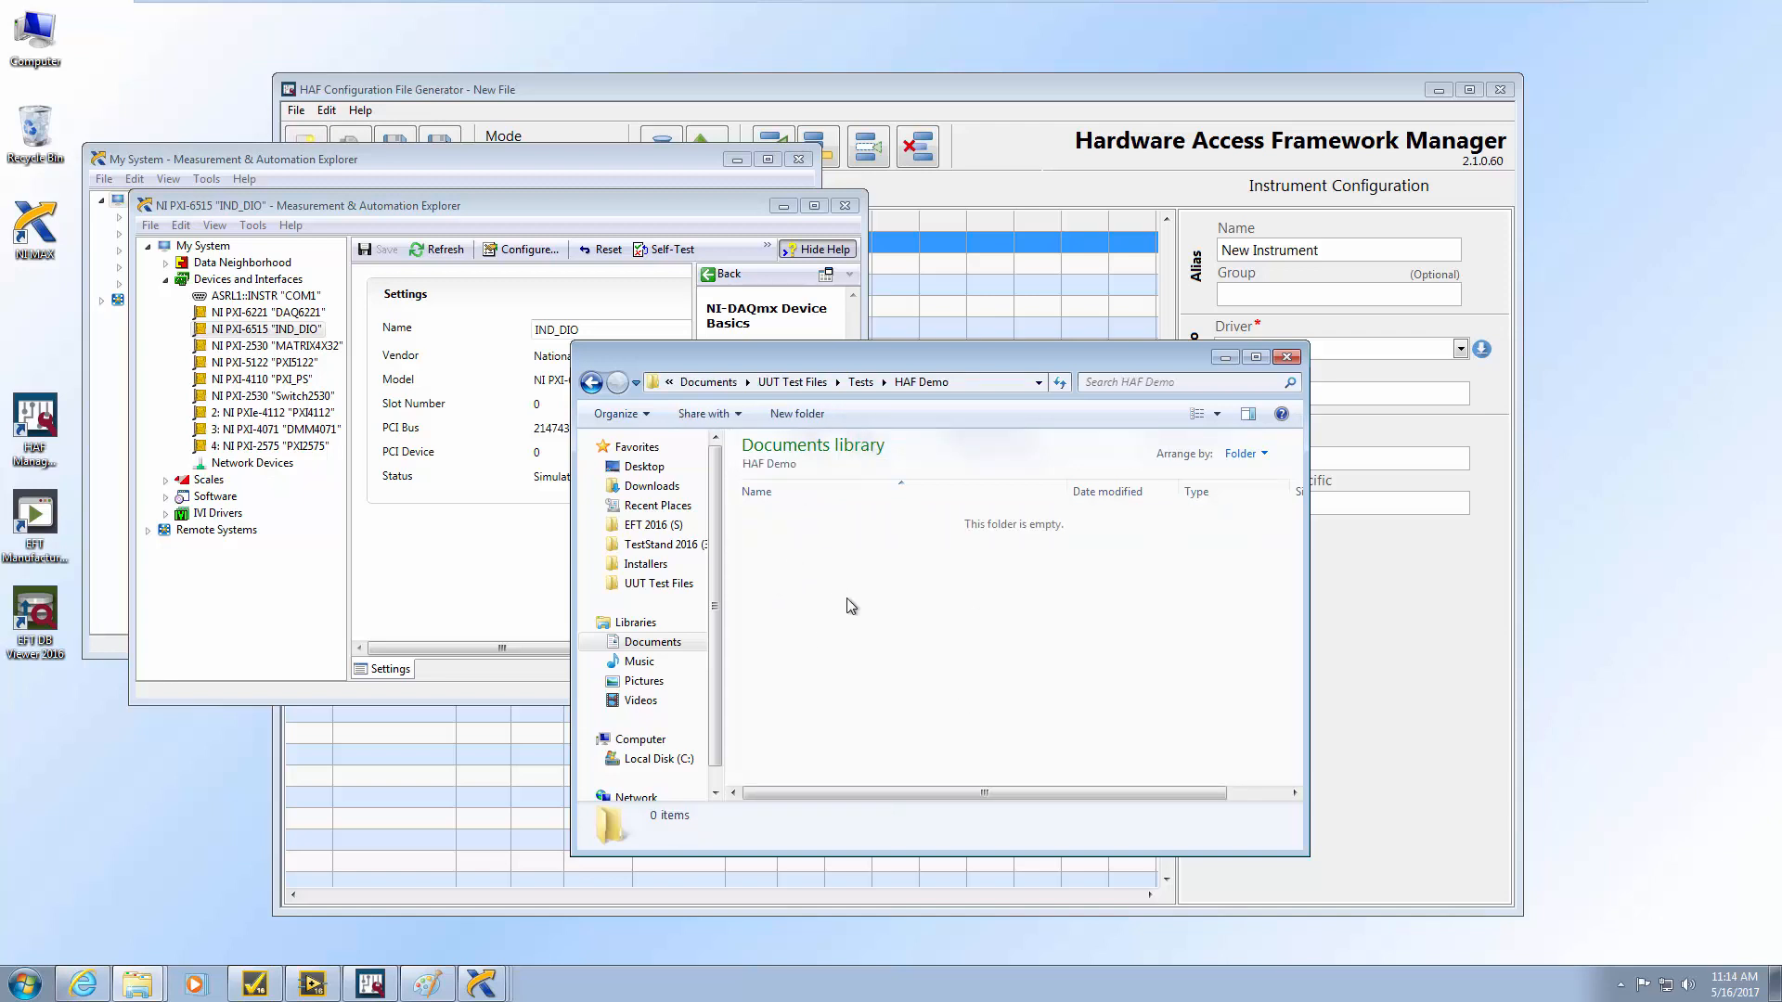
left_click(370, 984)
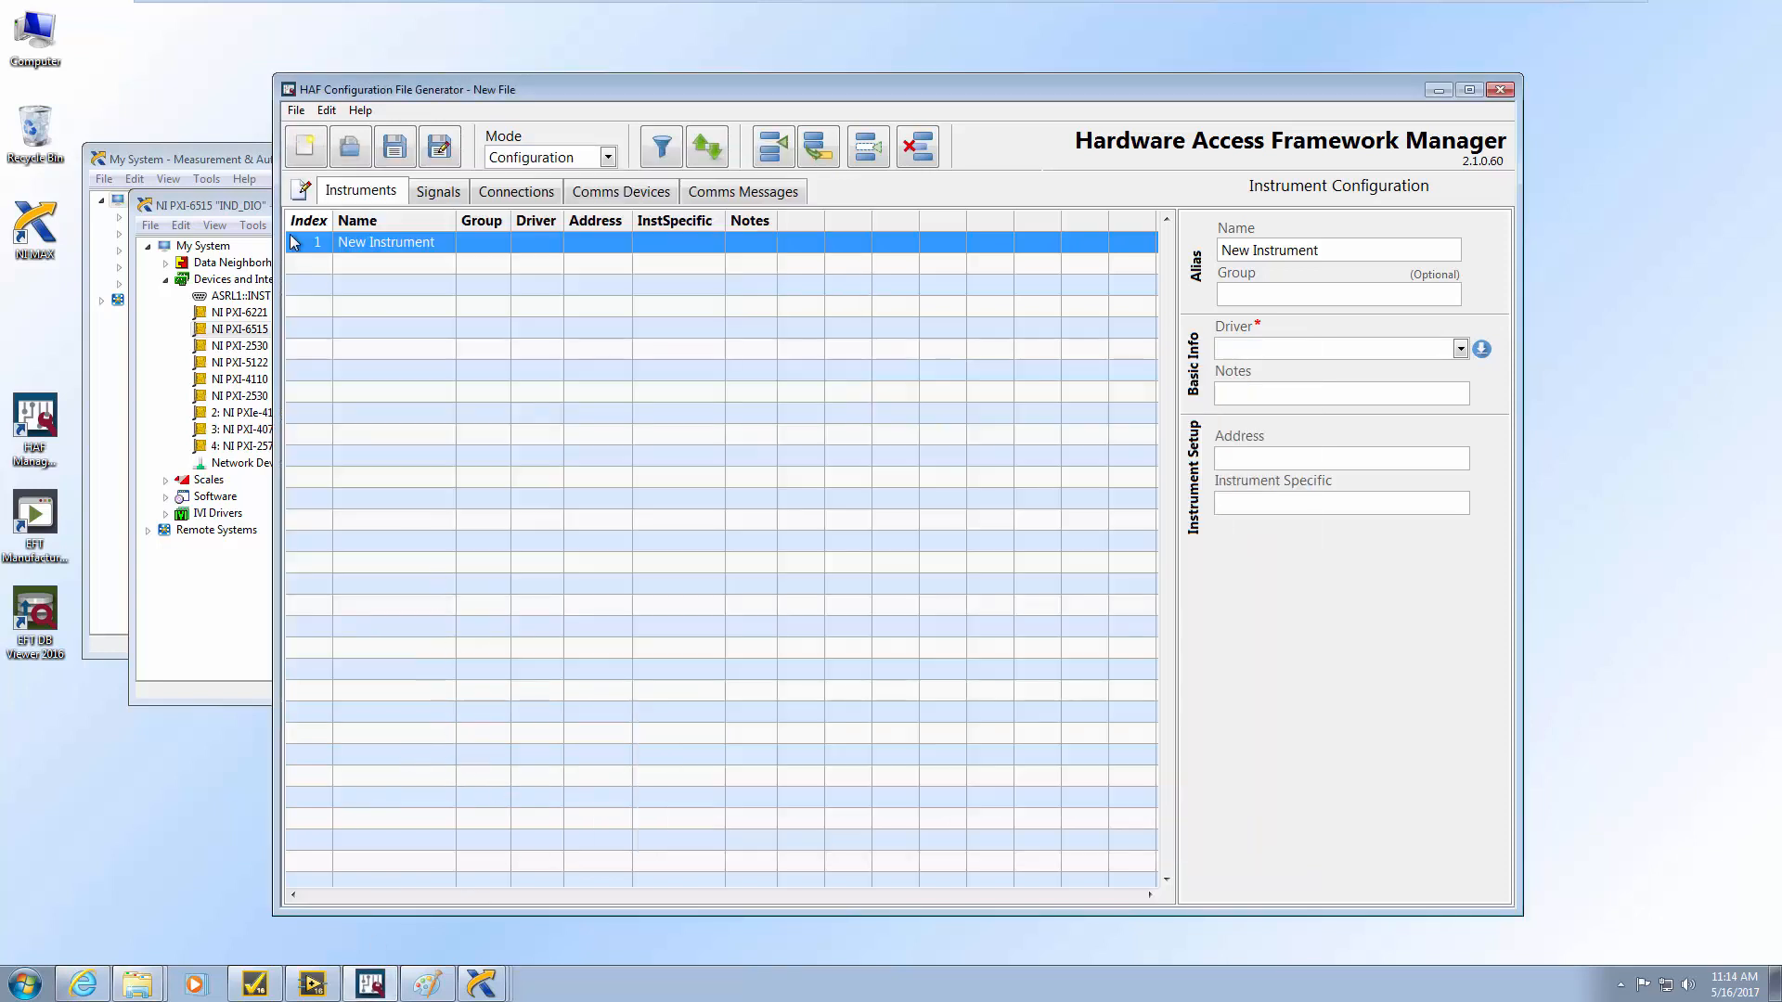
Save the configuration as HAF Demo Configuration.haf in the Tests\HAF Demo folder
left_click(397, 149)
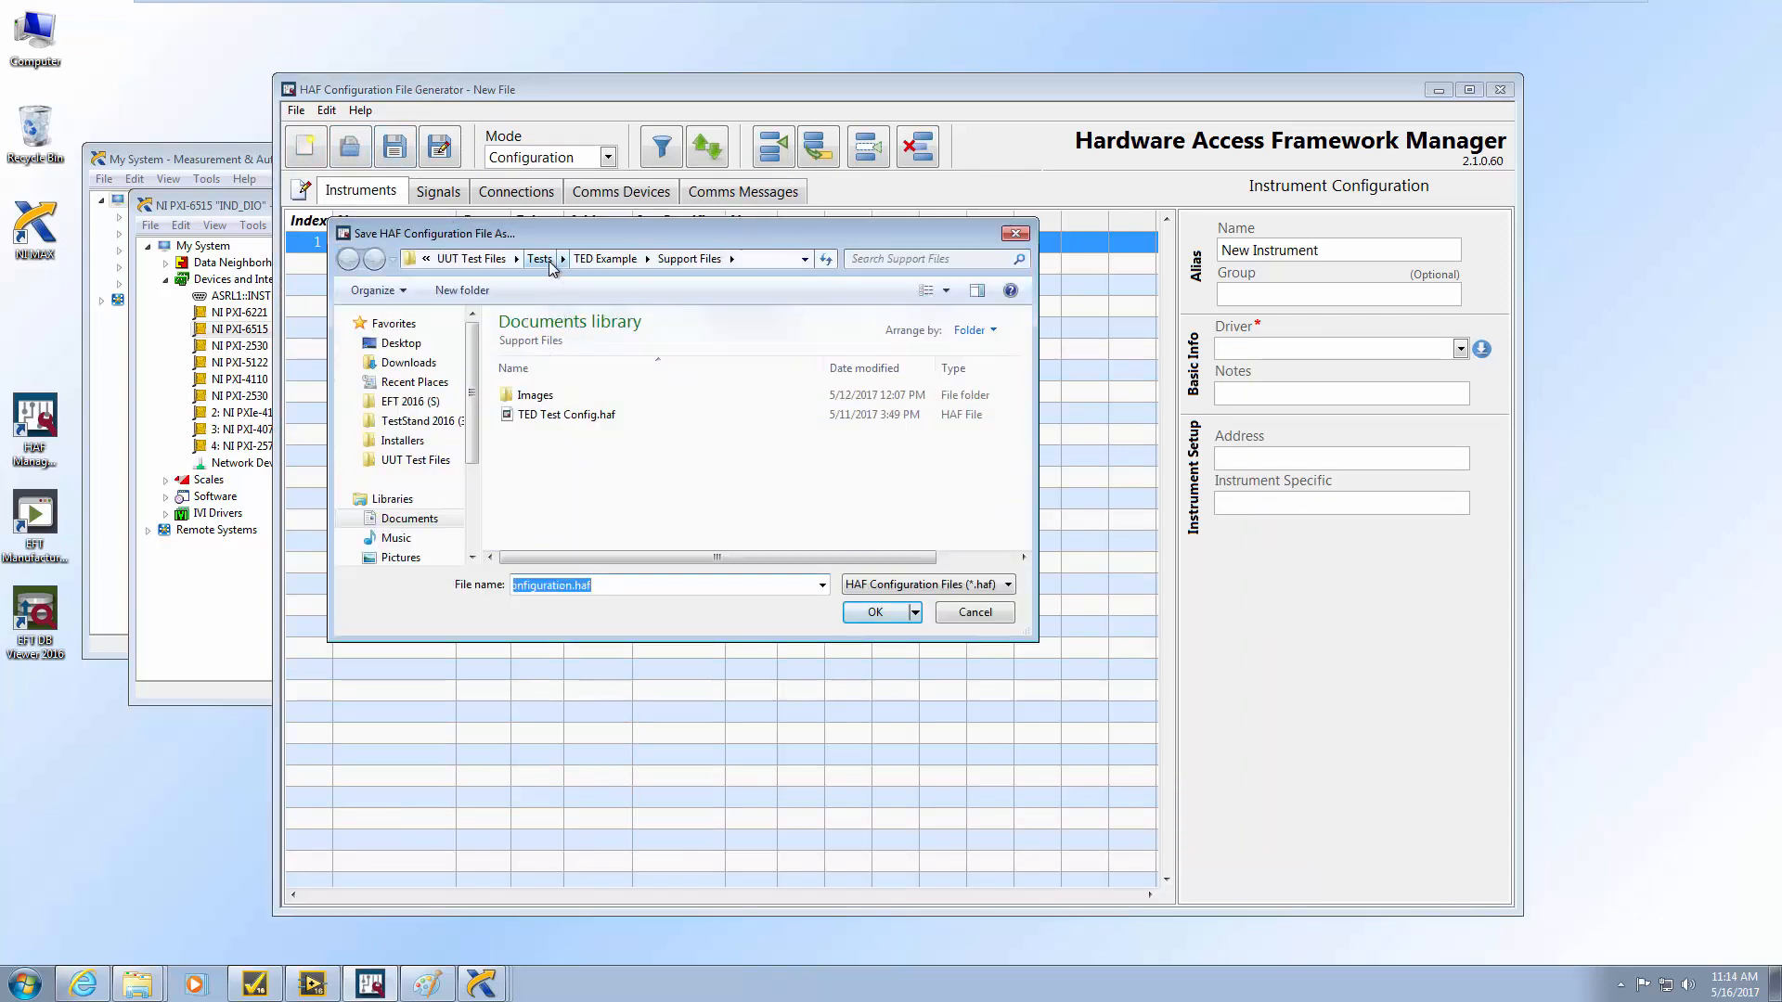
left_click(540, 259)
double_click(550, 397)
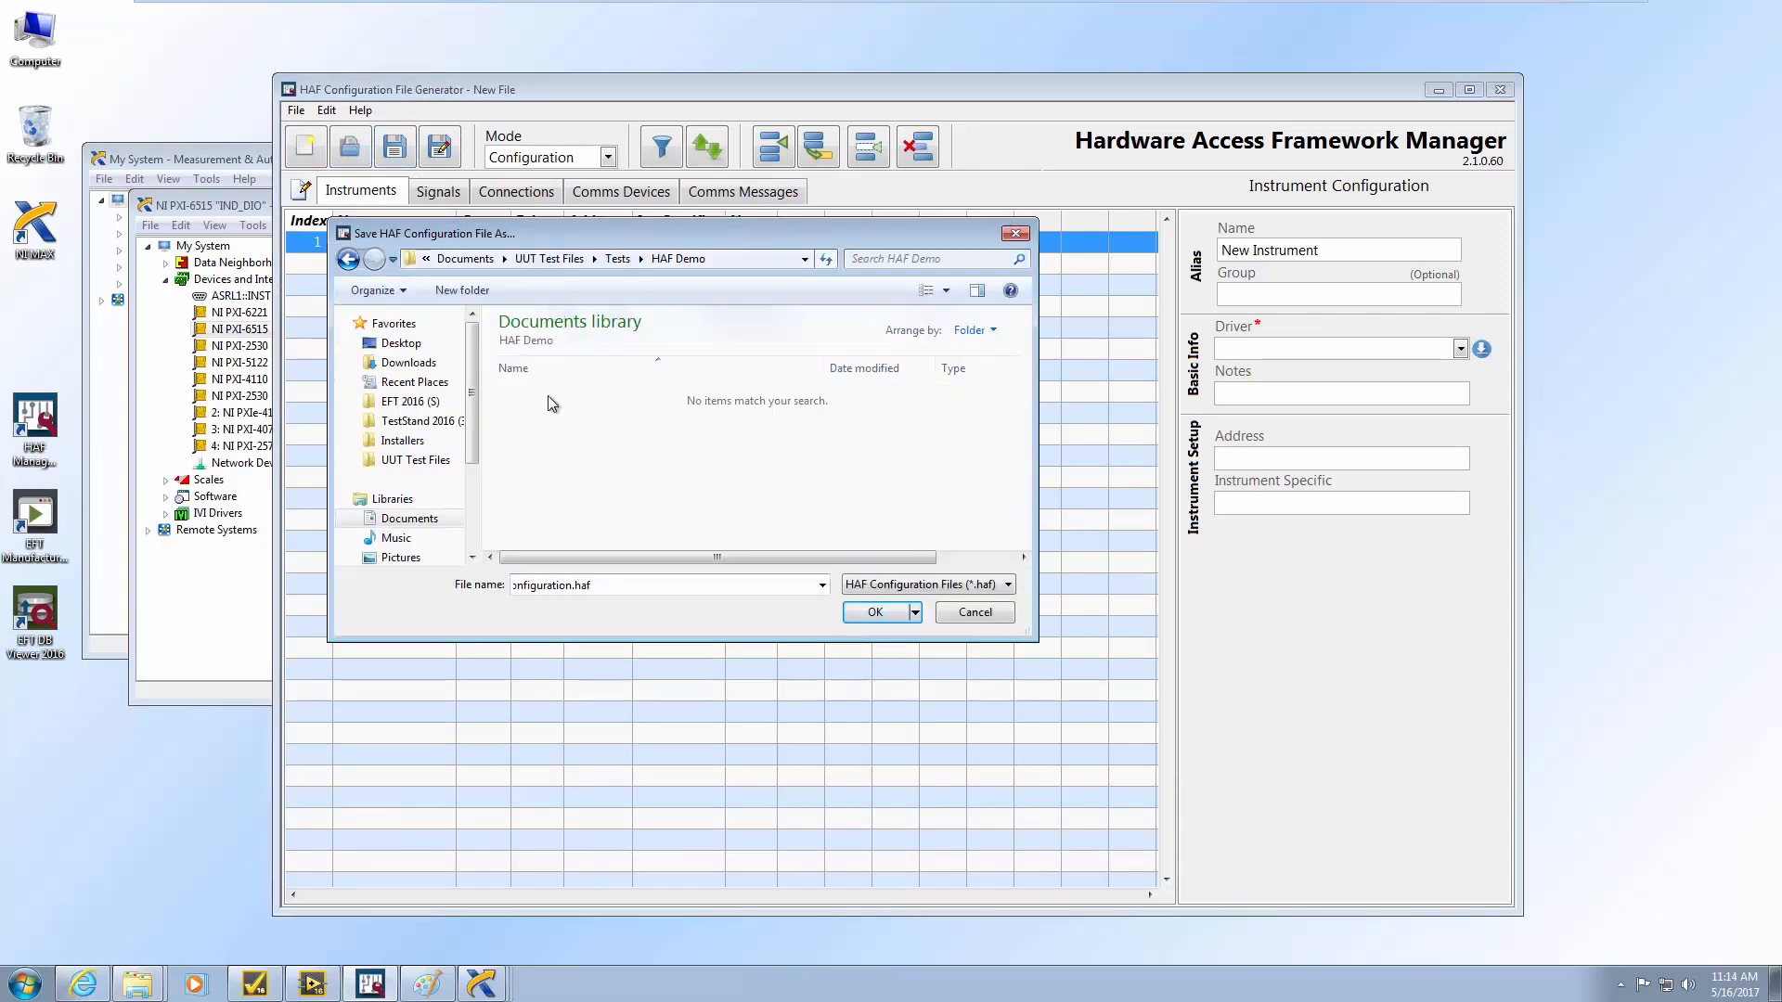
double_click(598, 587)
type("HAF De")
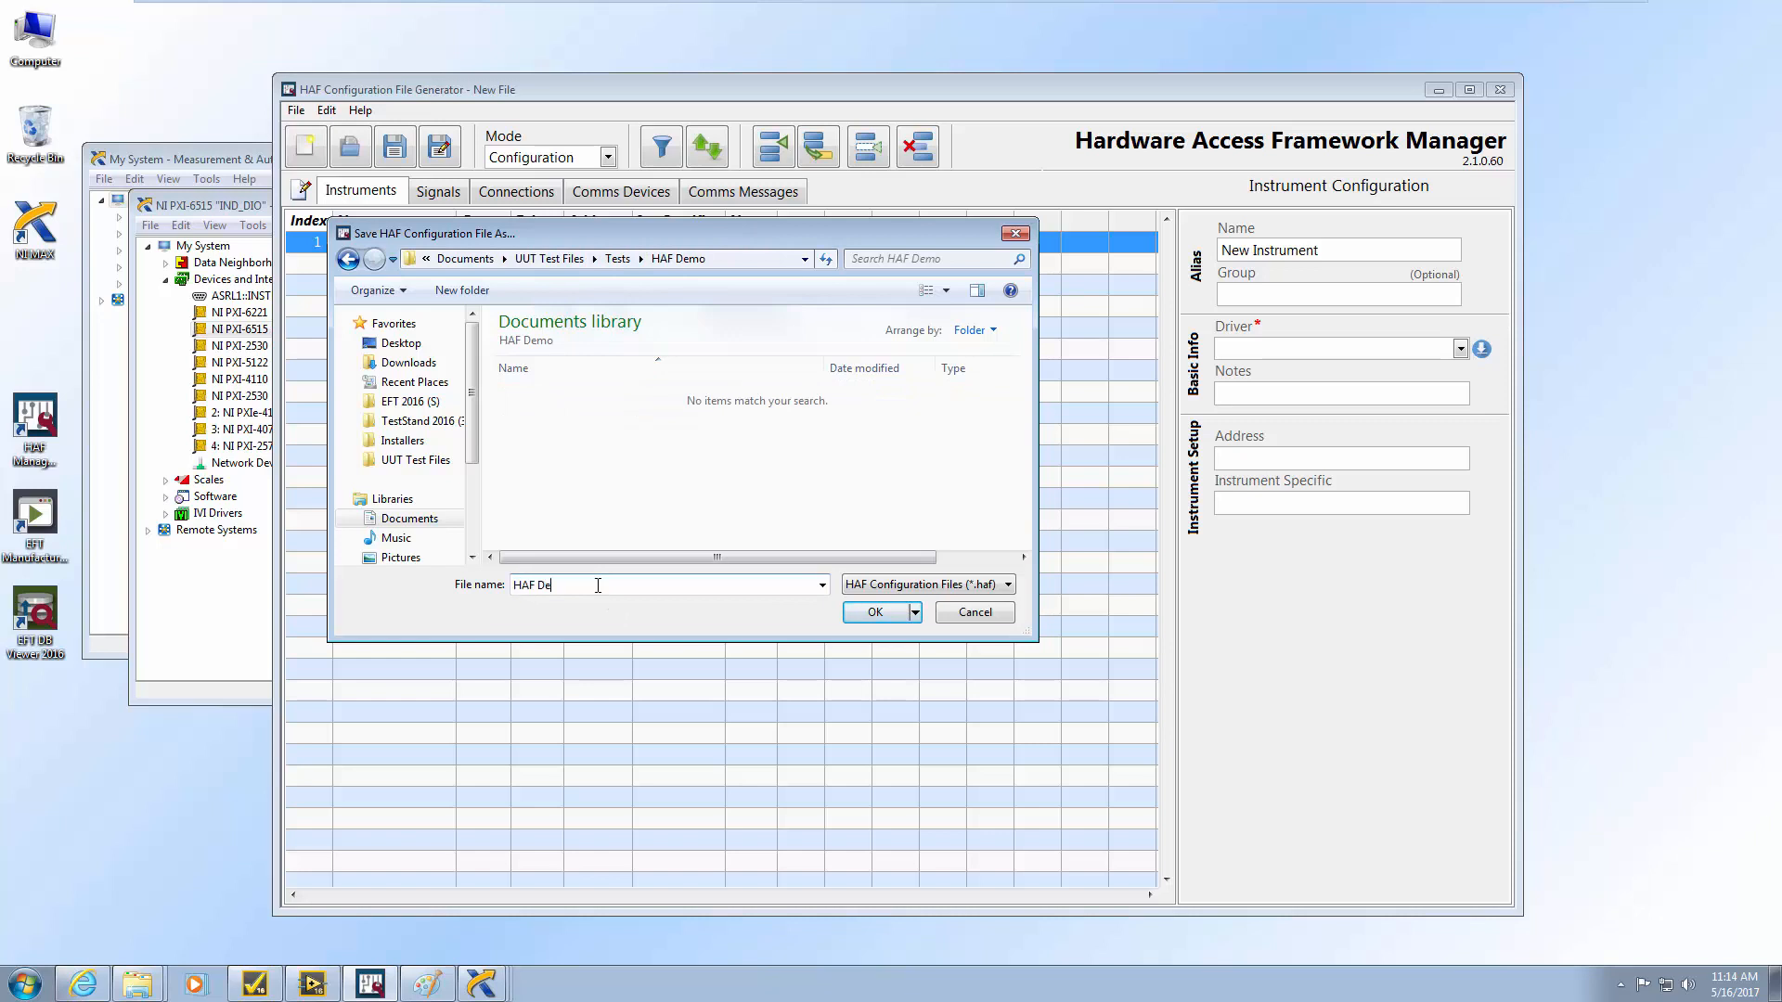
type("mo Configure")
type("tion")
left_click(872, 613)
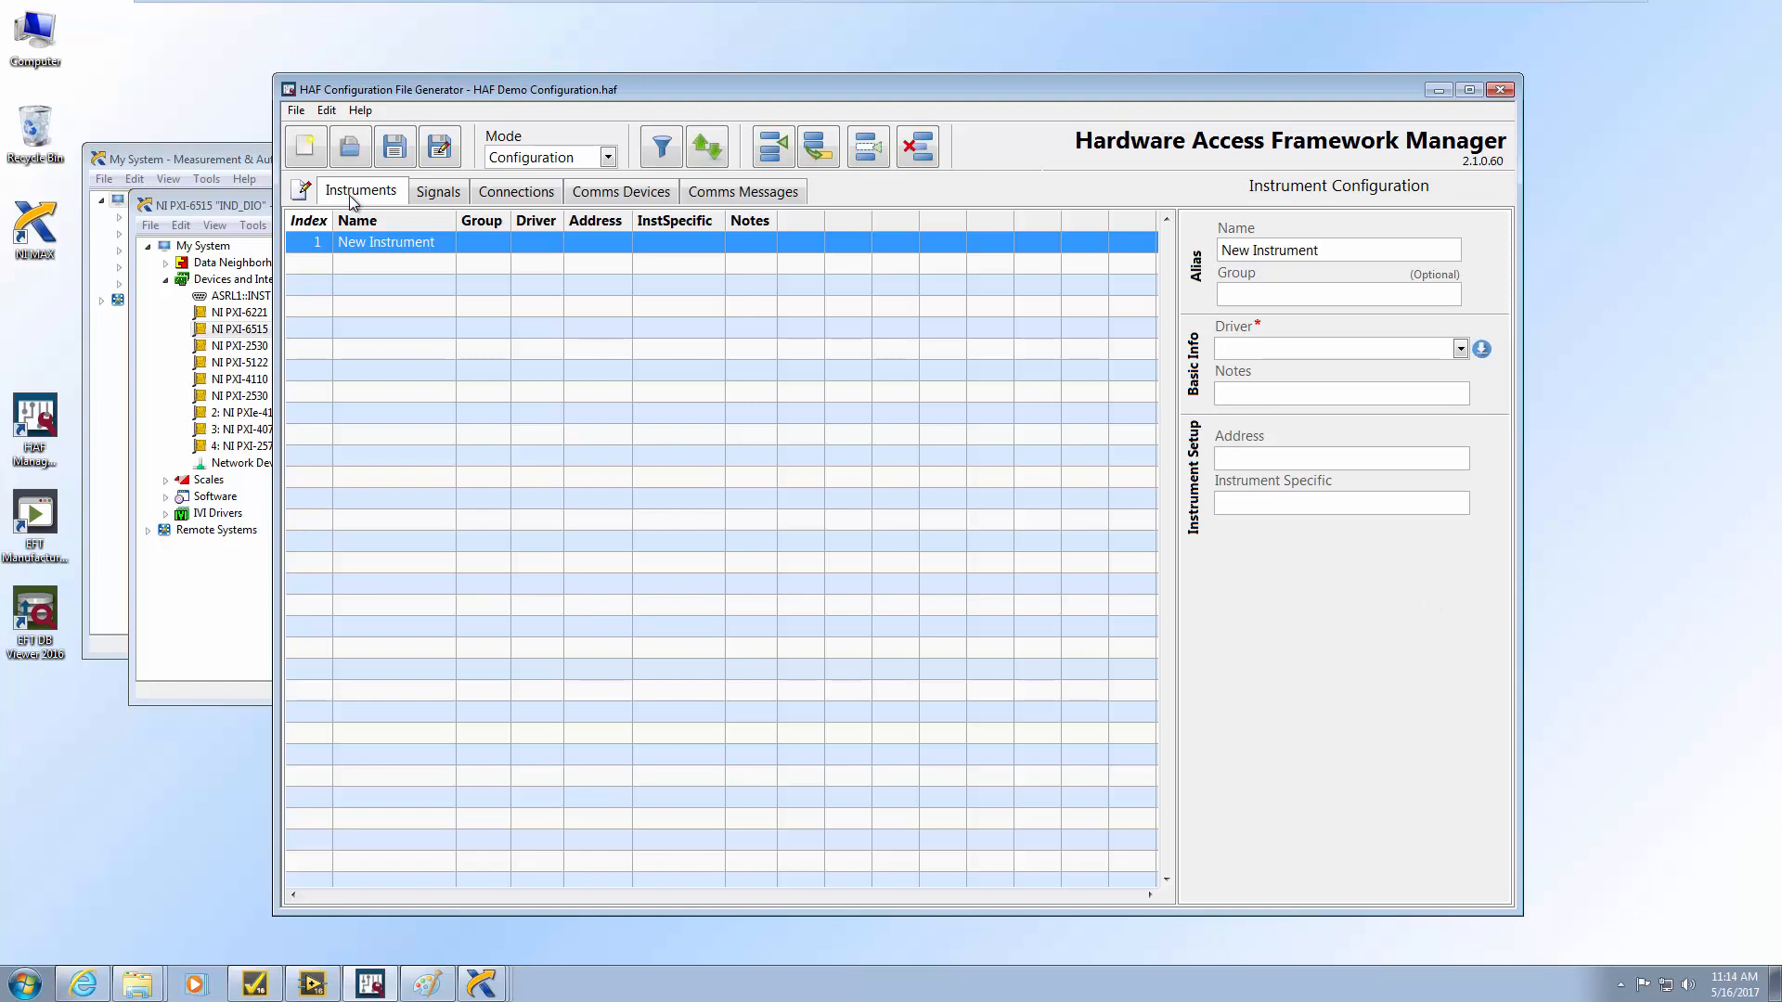
left_click(448, 198)
left_click(502, 194)
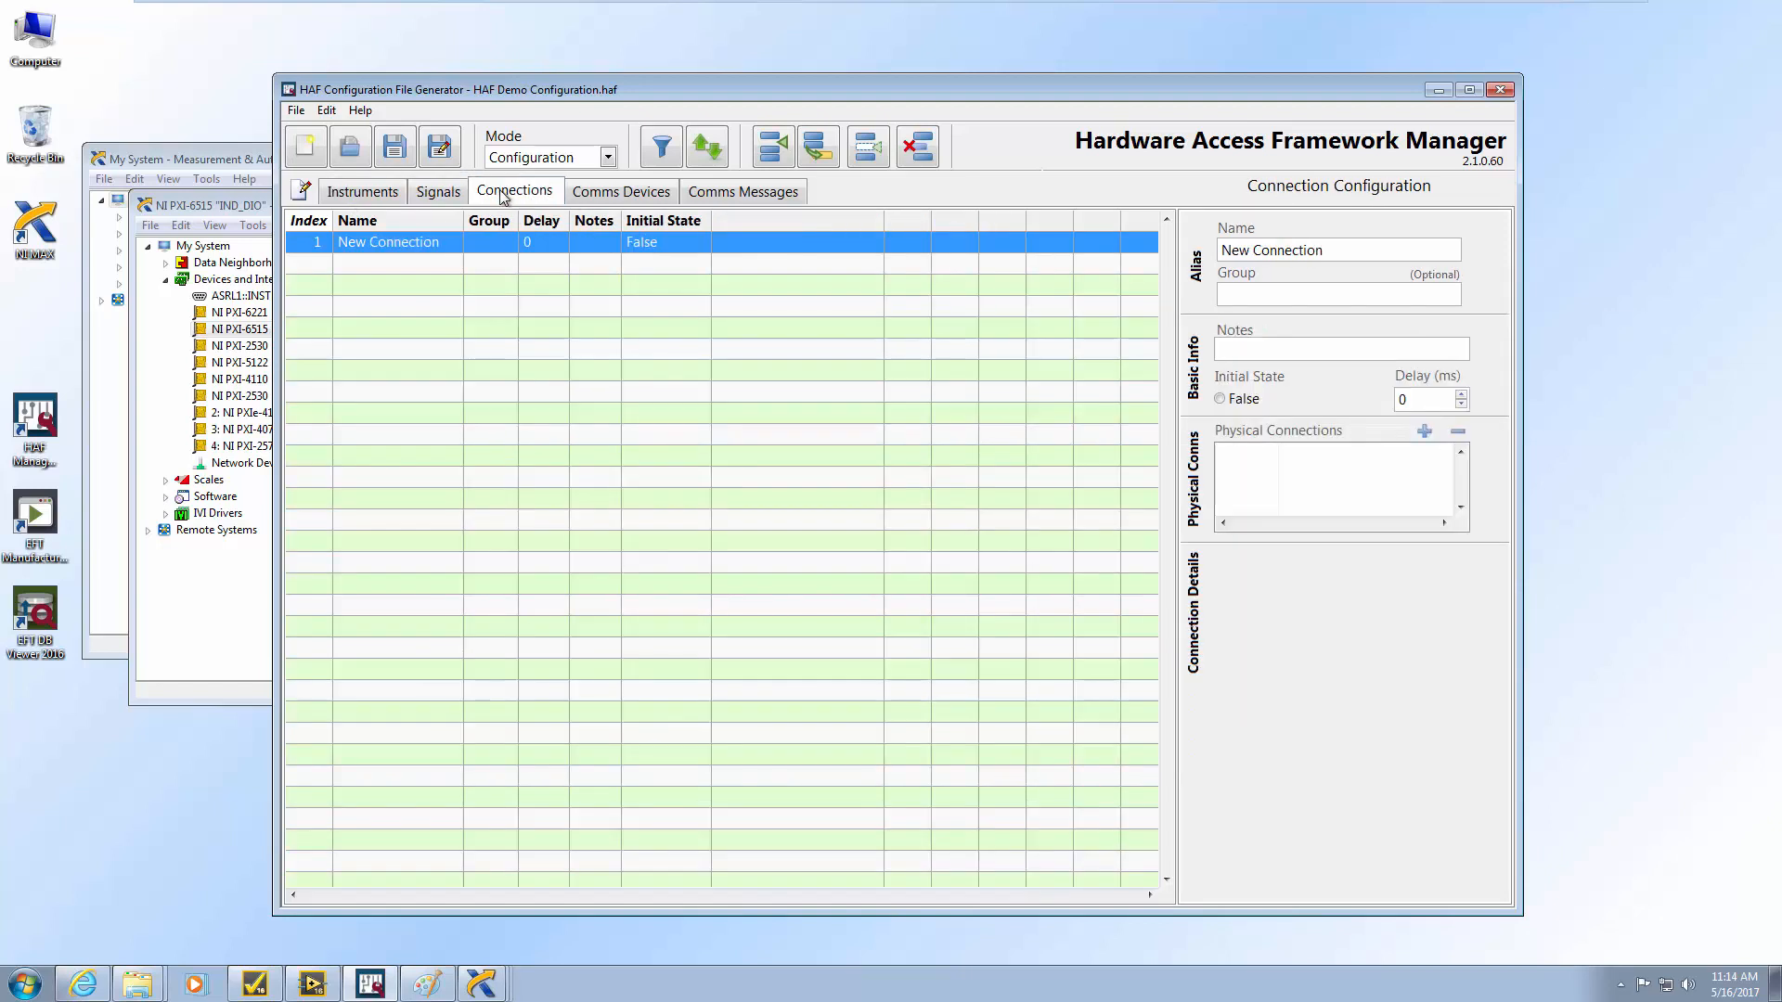
left_click(623, 202)
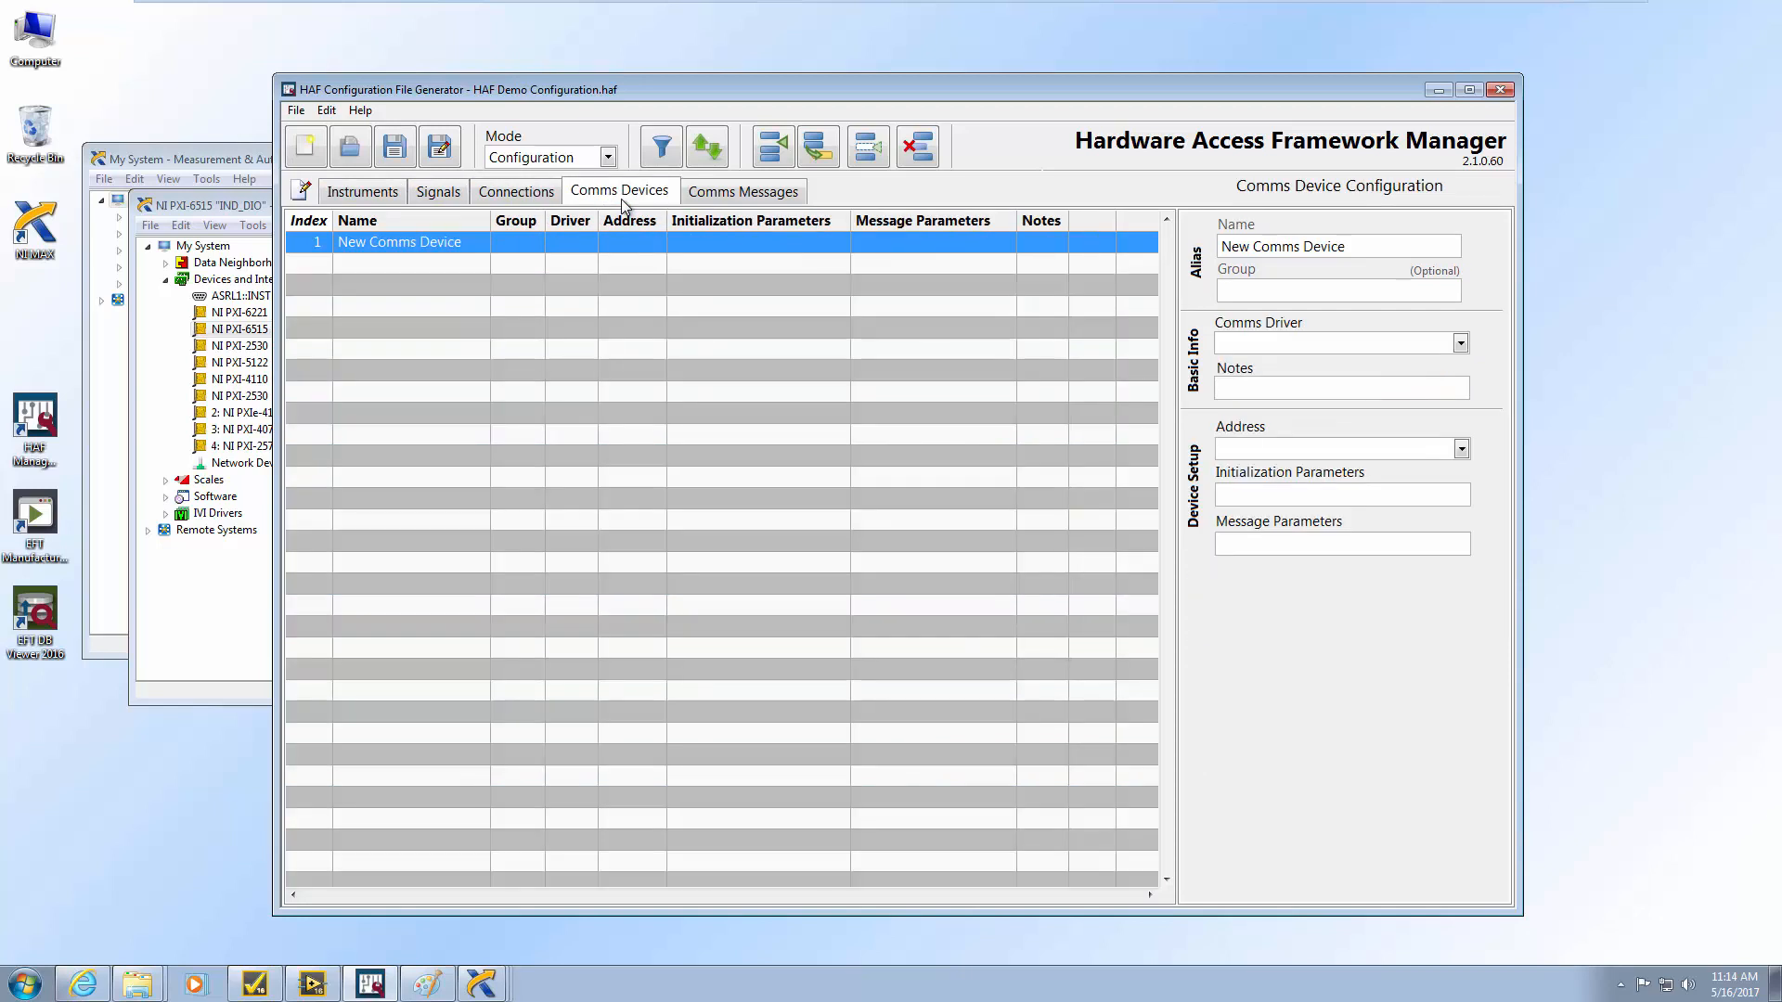
left_click(731, 201)
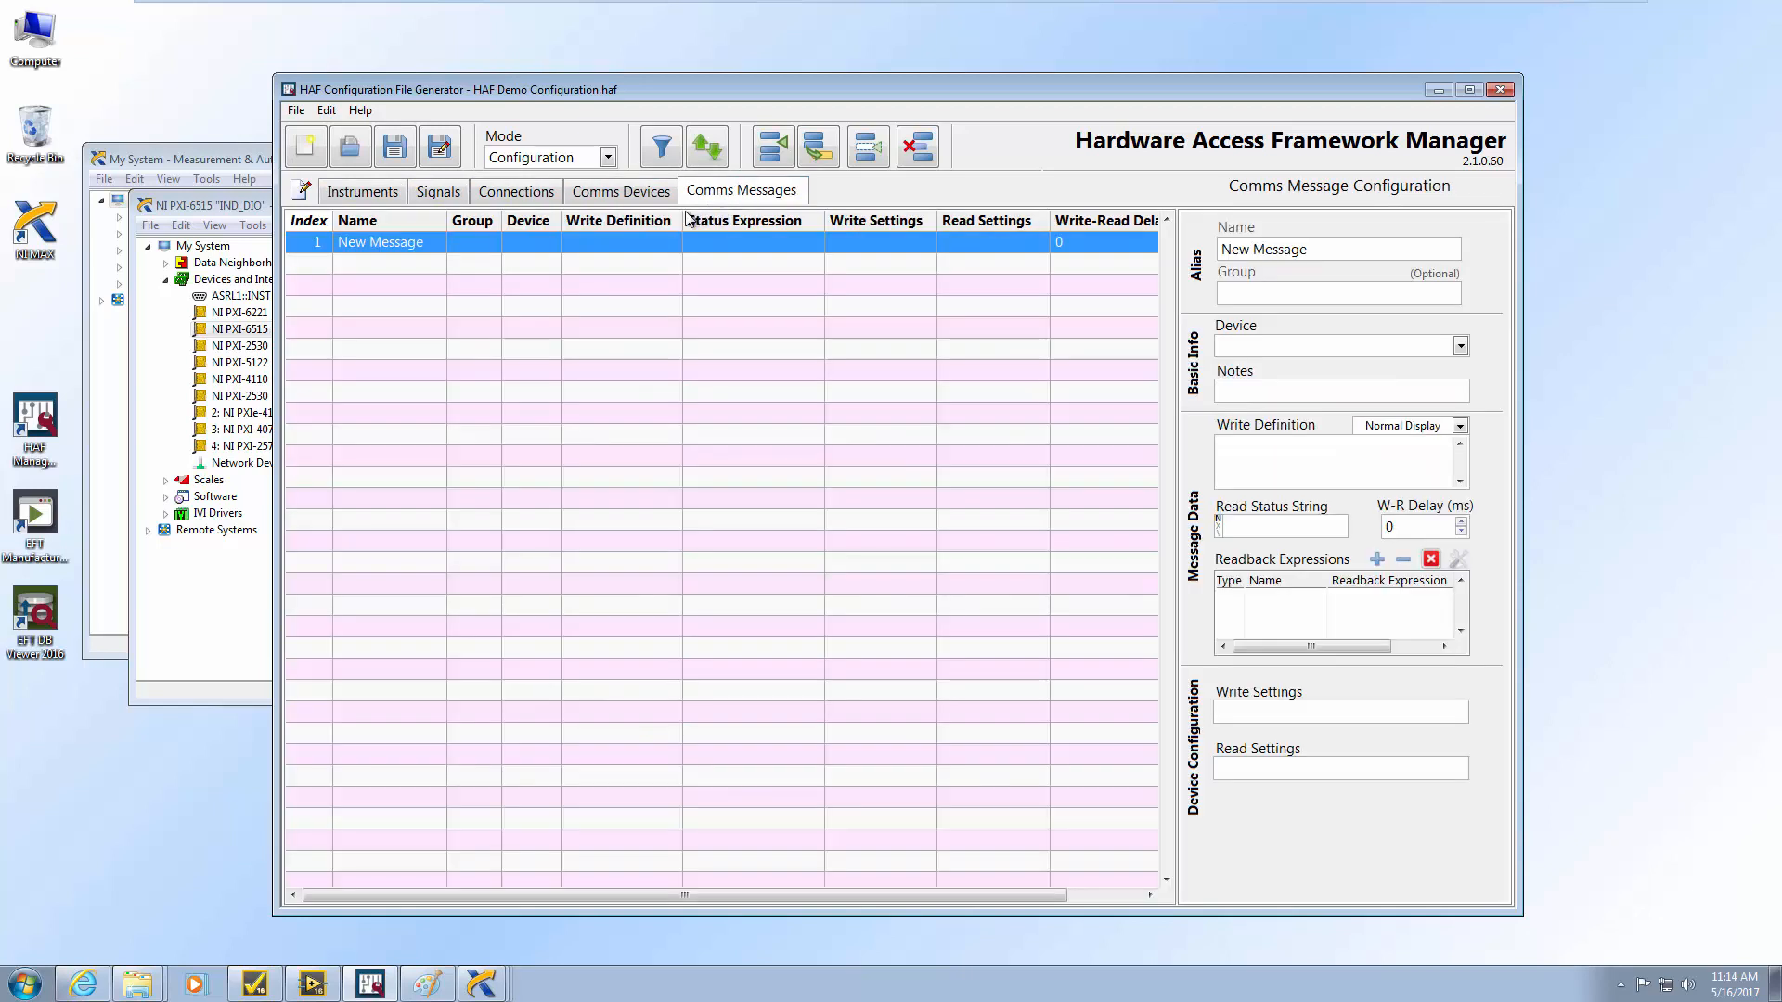
left_click(361, 193)
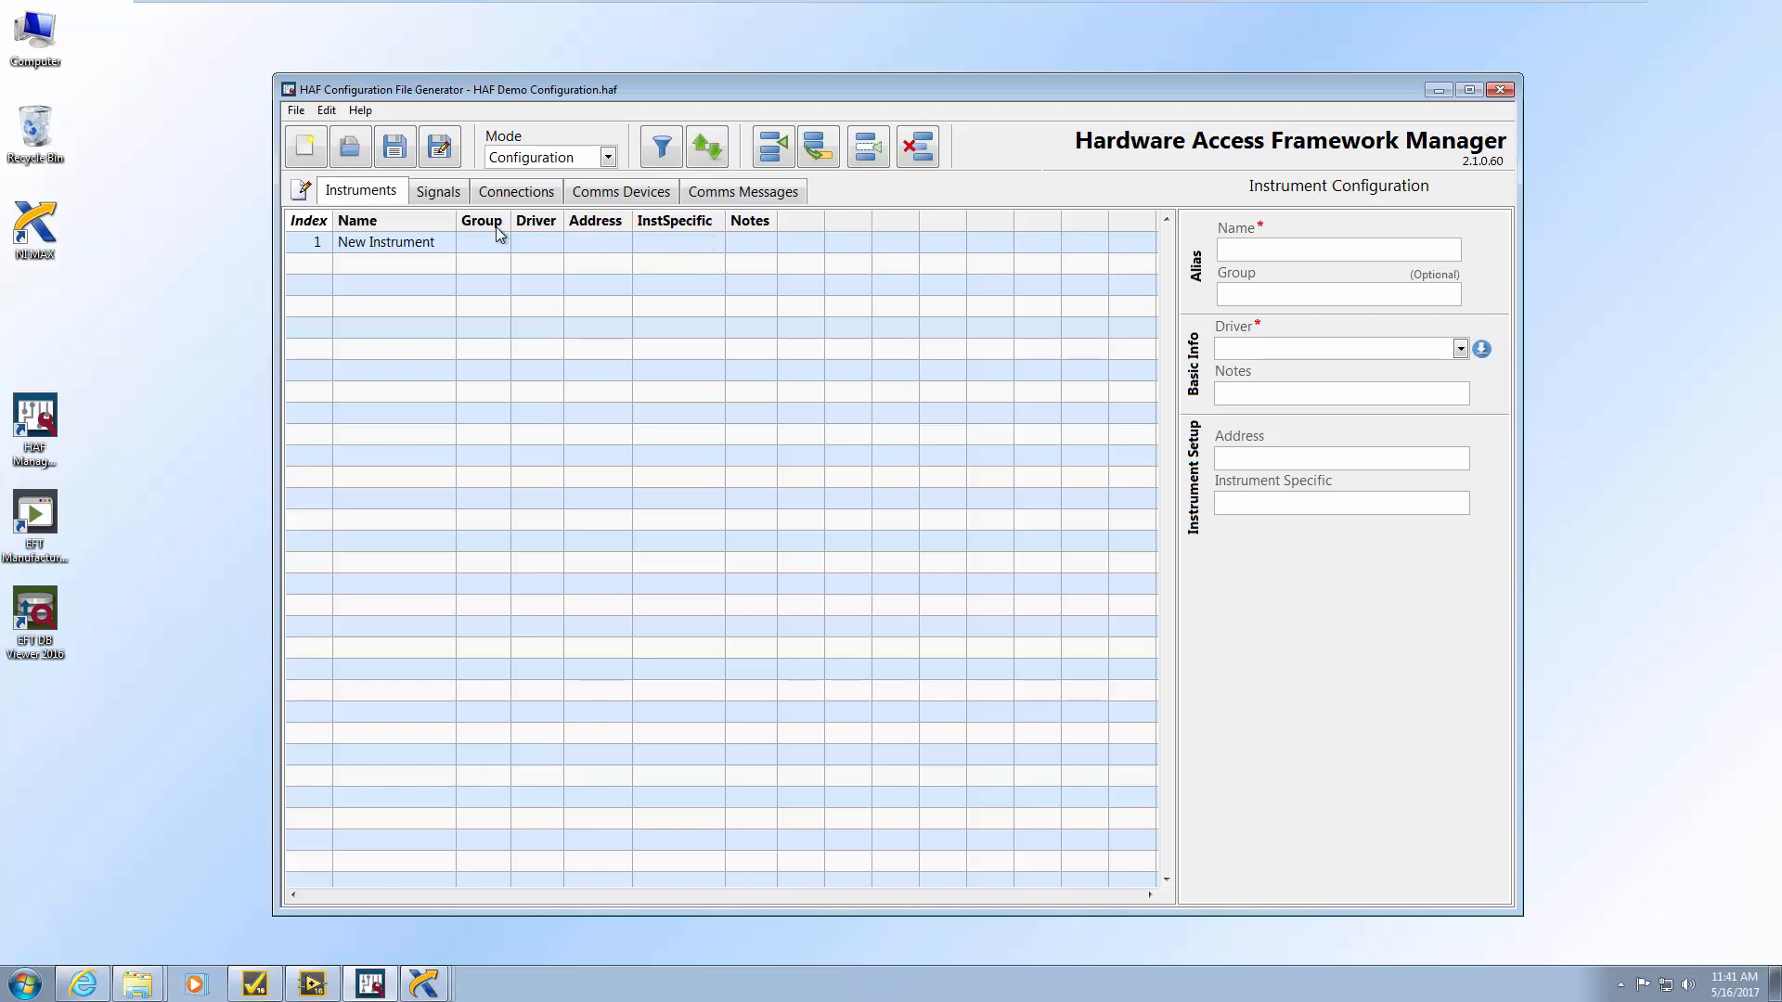
Look through HAF Manager's Connections and Signals tables, then return to Instruments
left_click(489, 194)
left_click(457, 197)
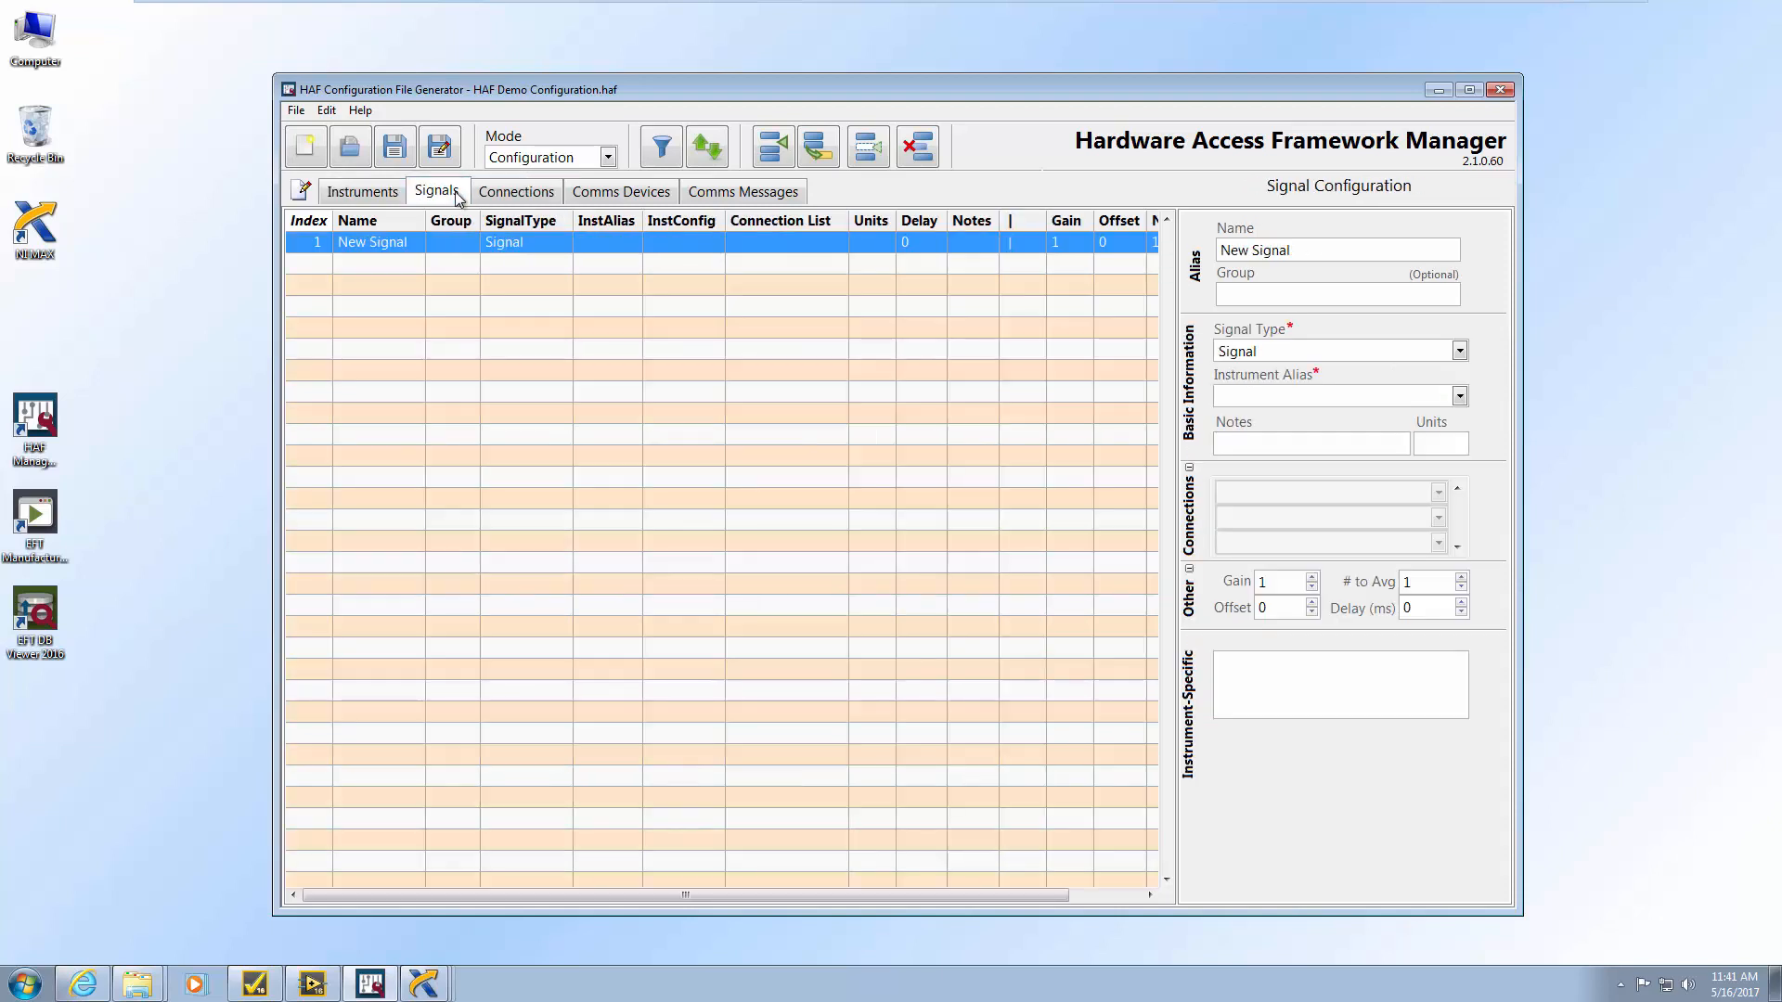
left_click(376, 194)
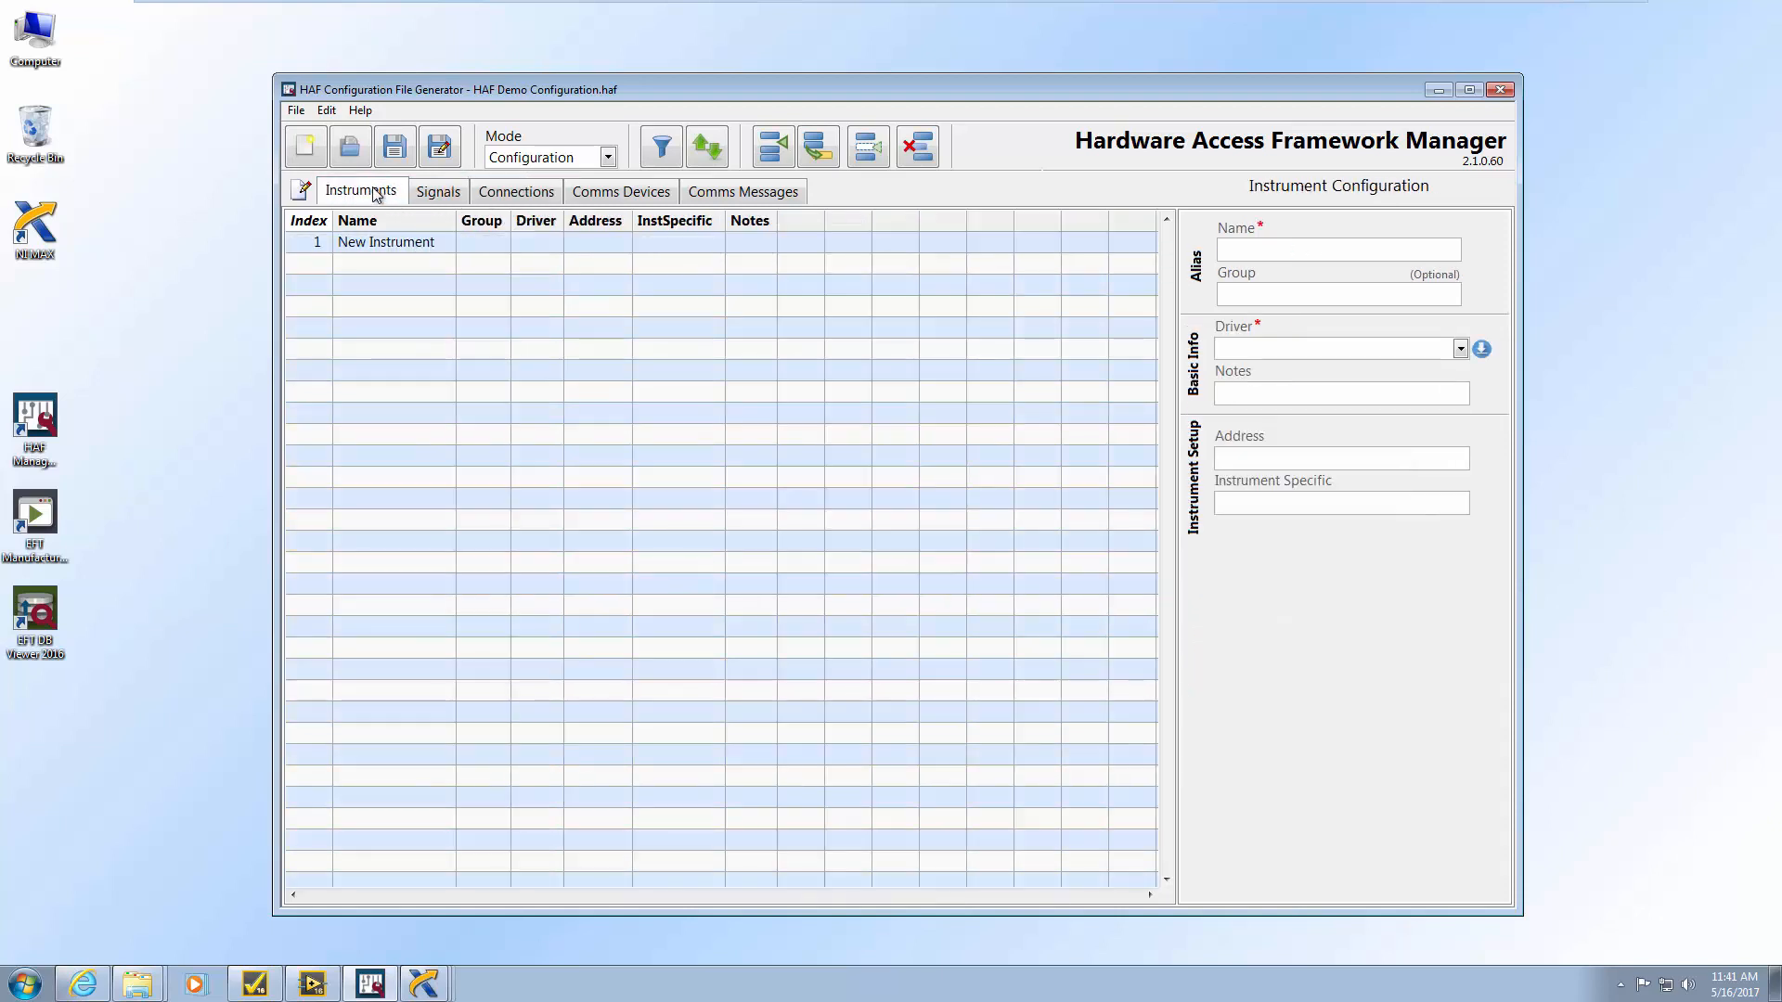
Add Initialize Hardware Access Framework to Setup and Close Hardware Access Framework to Cleanup in HAF Demo.seq
left_click(264, 985)
left_click_drag(130, 252, 415, 201)
left_click_drag(186, 270, 462, 378)
left_click(528, 195)
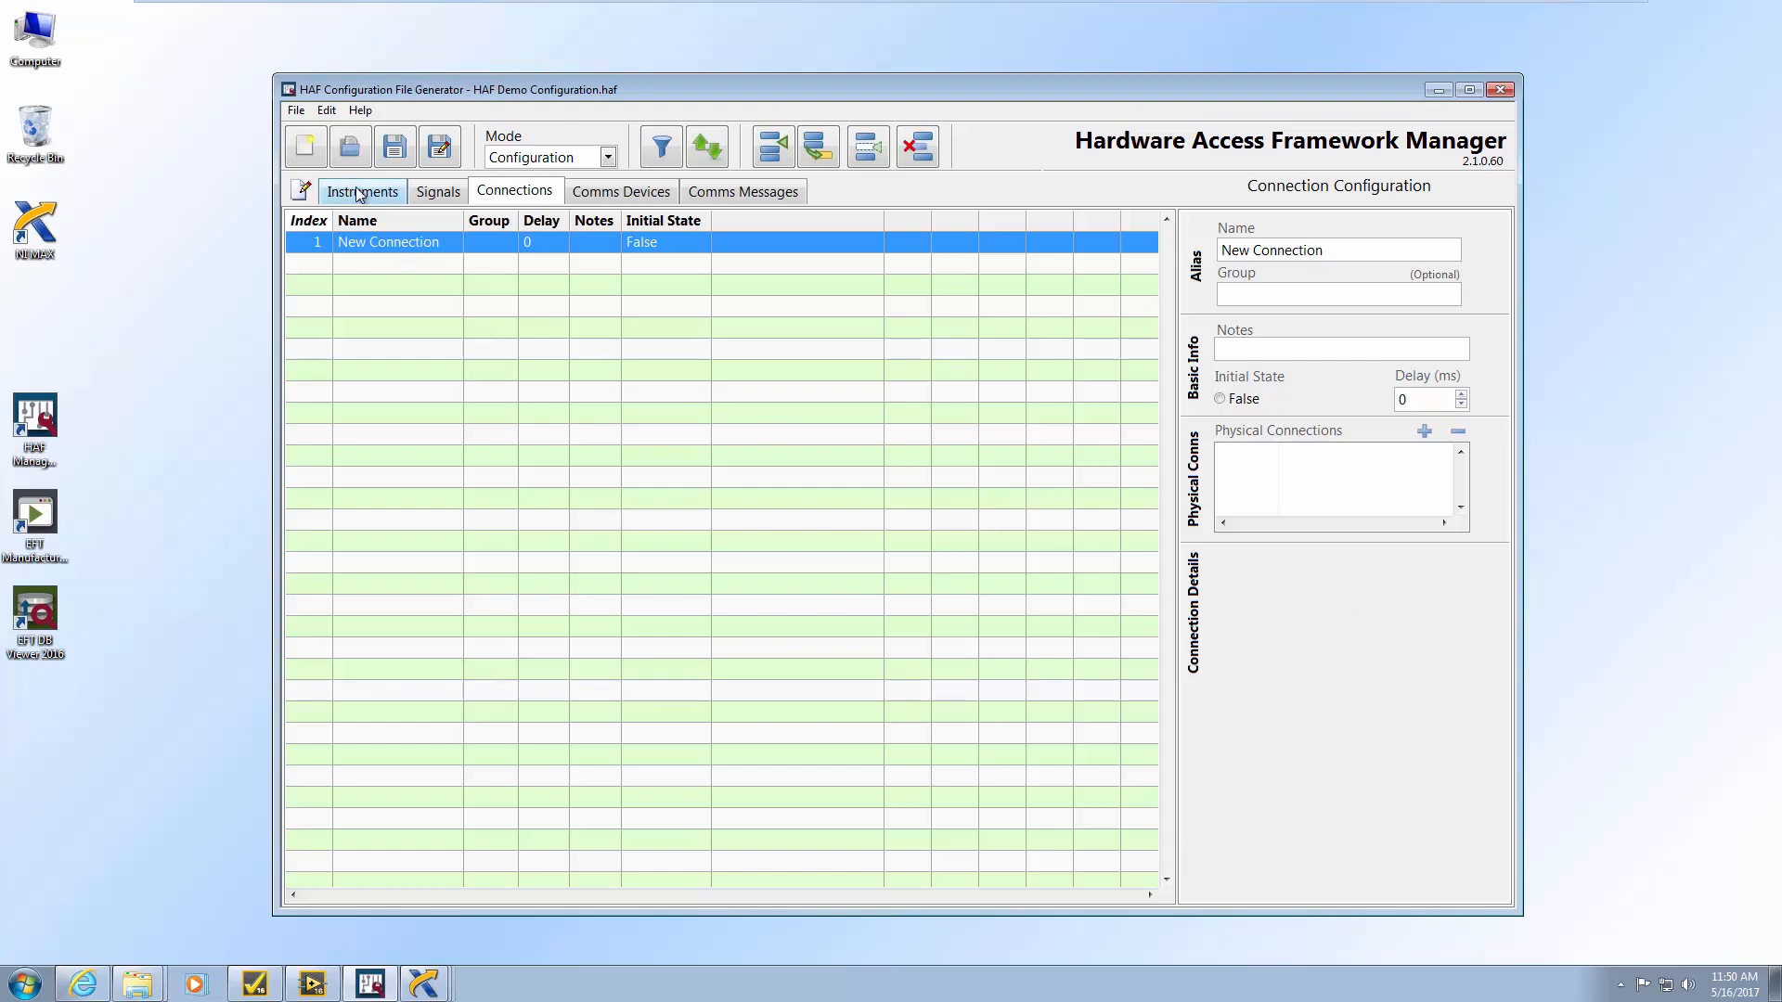
left_click(254, 984)
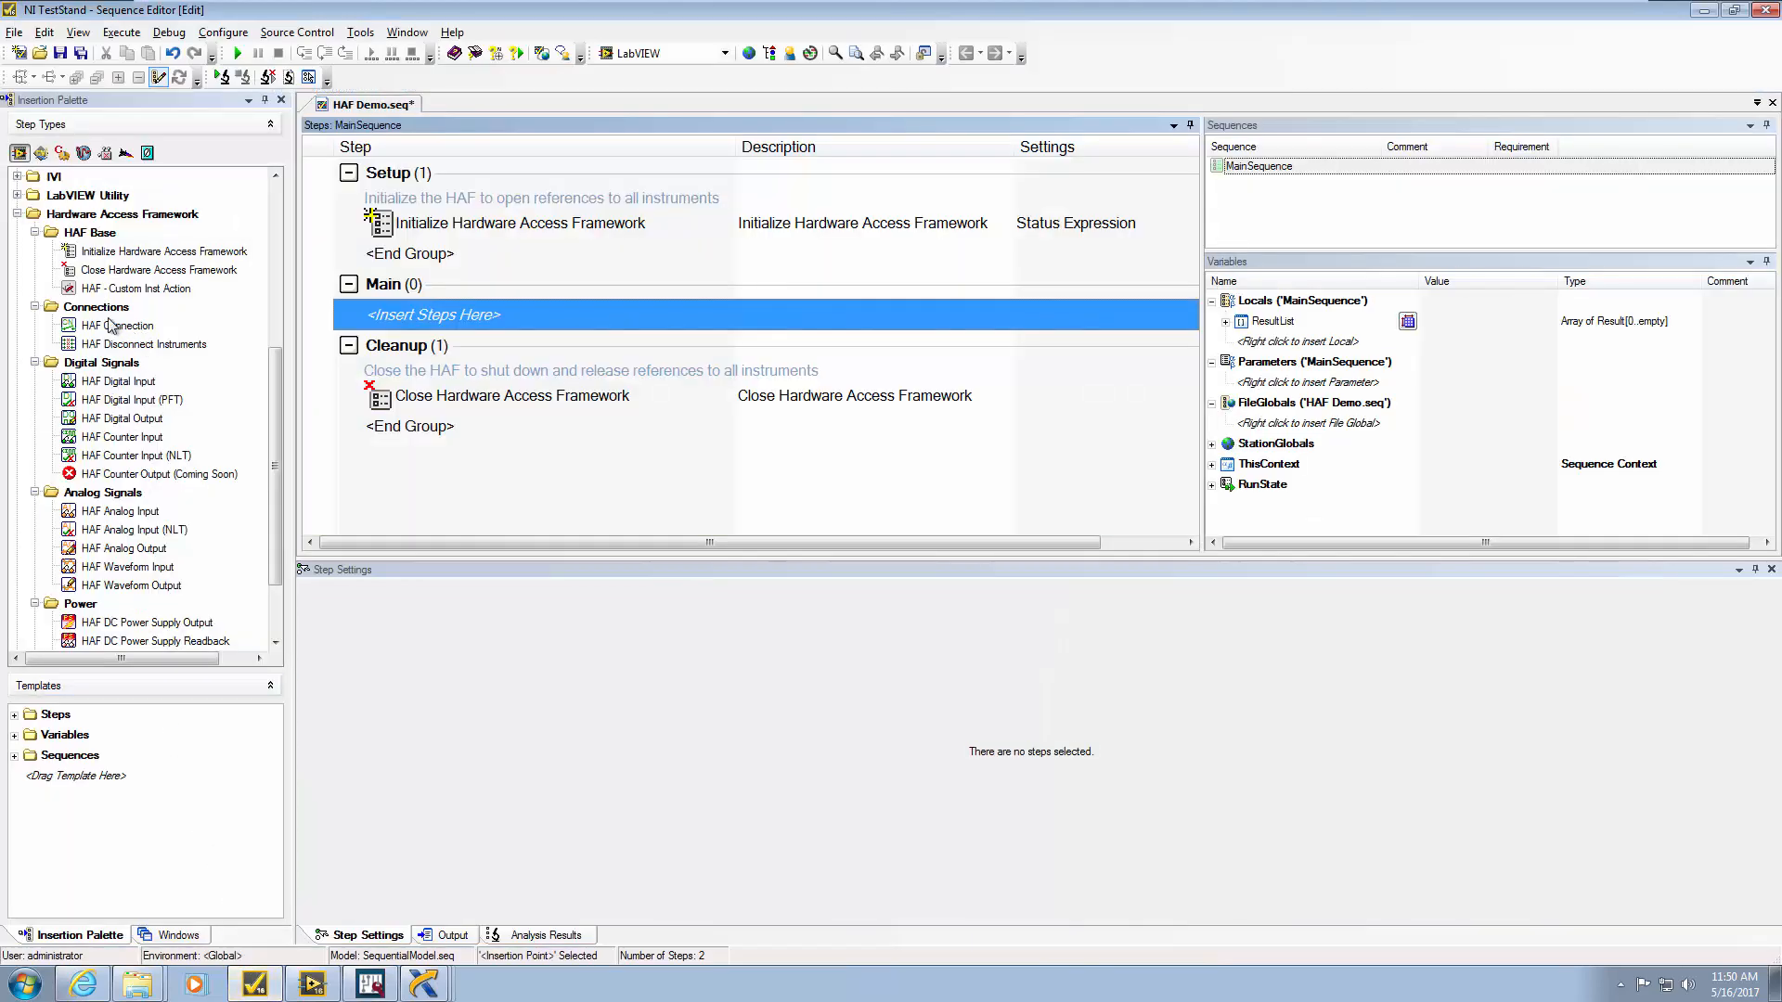
Insert a HAF Connection step into Main and set its alias to New Connection
left_click_drag(118, 326, 378, 316)
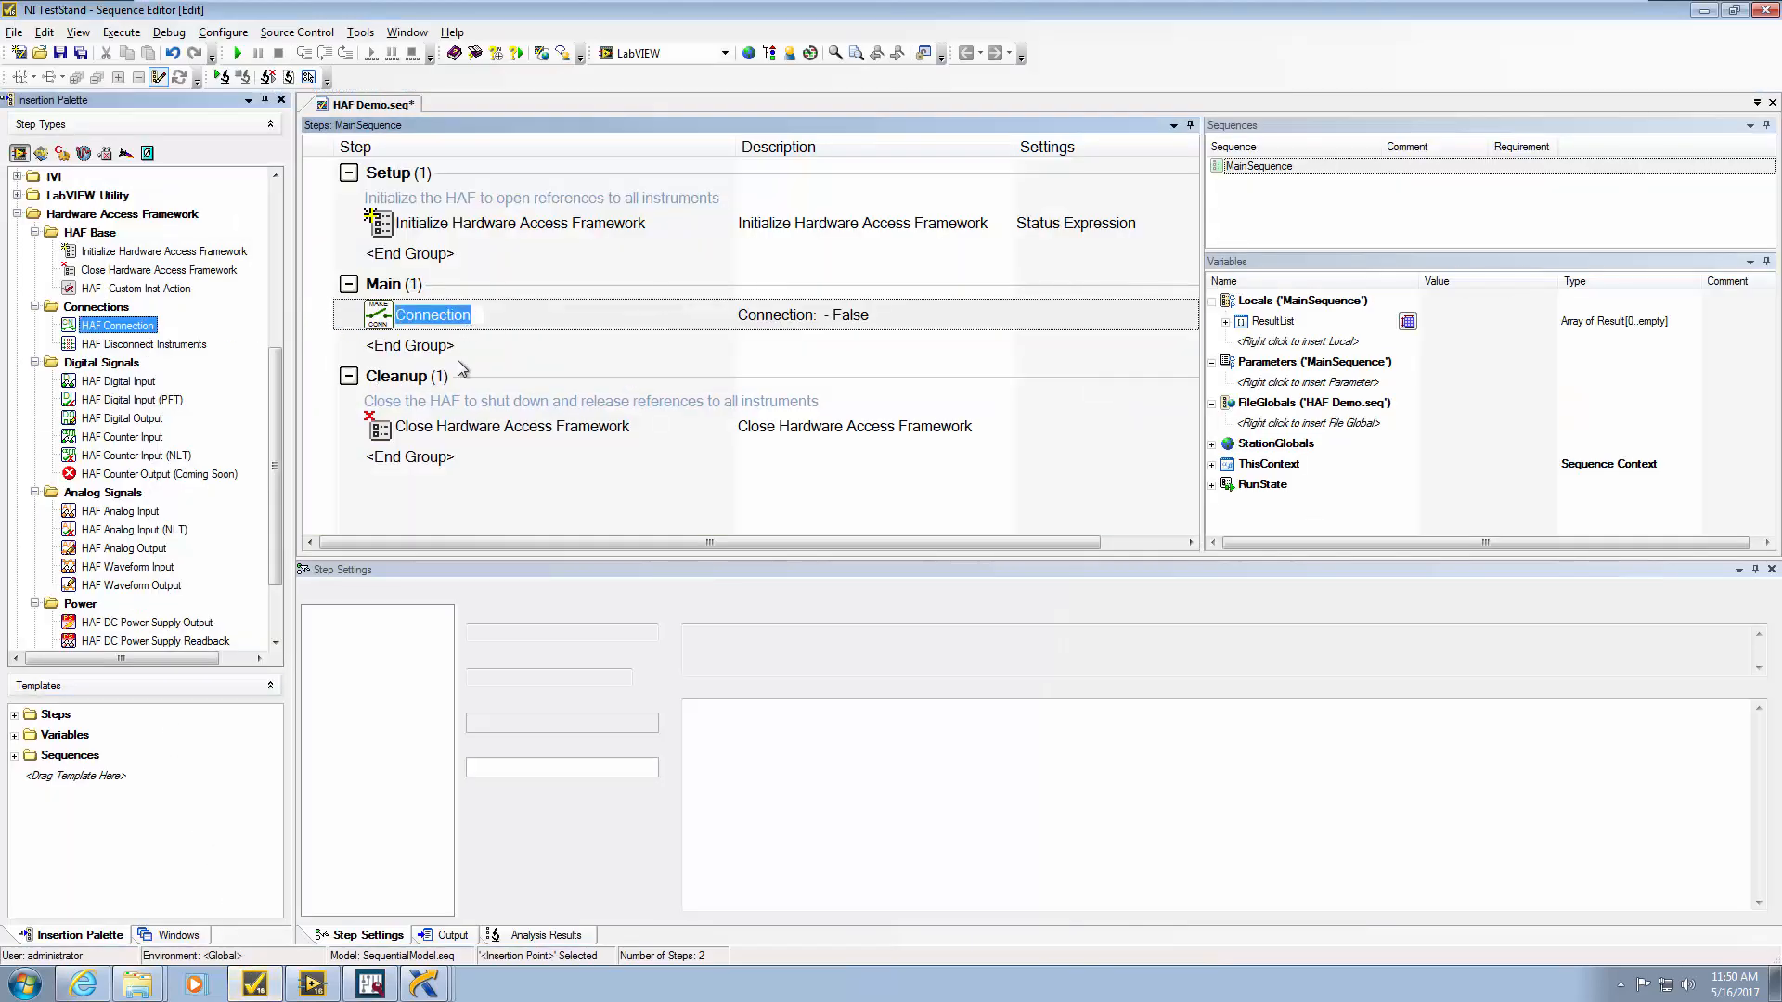
left_click(405, 623)
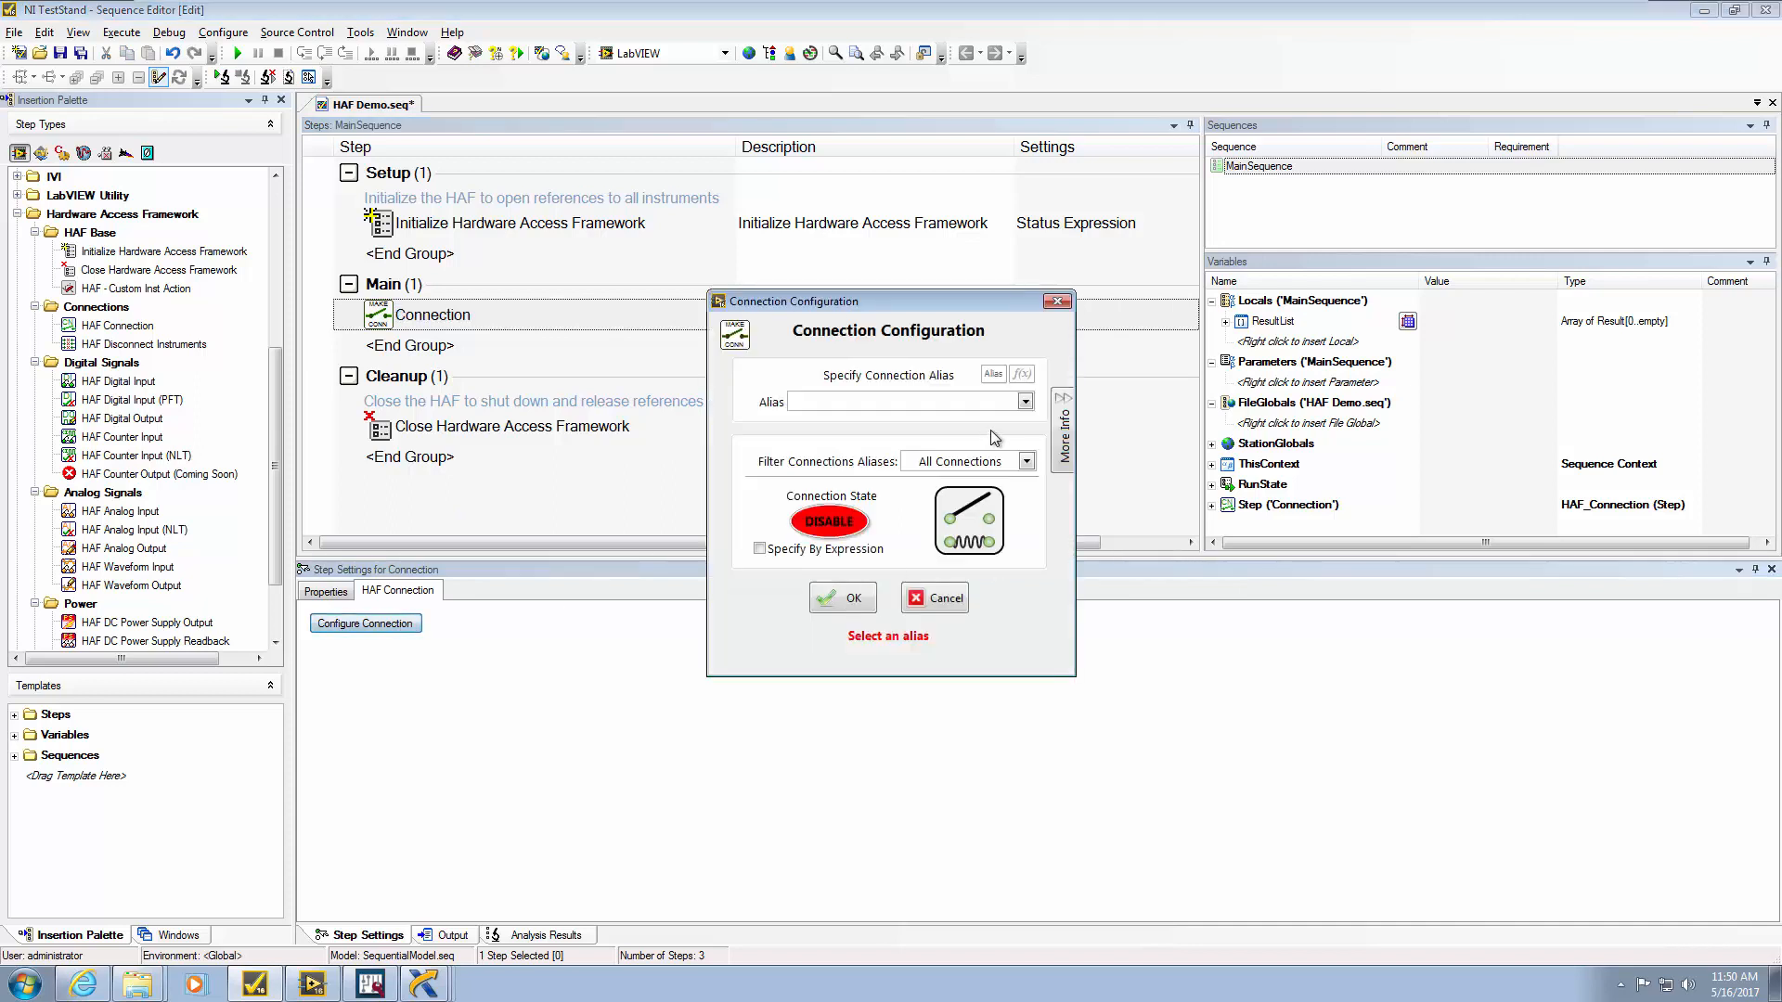
left_click(1024, 402)
left_click(965, 425)
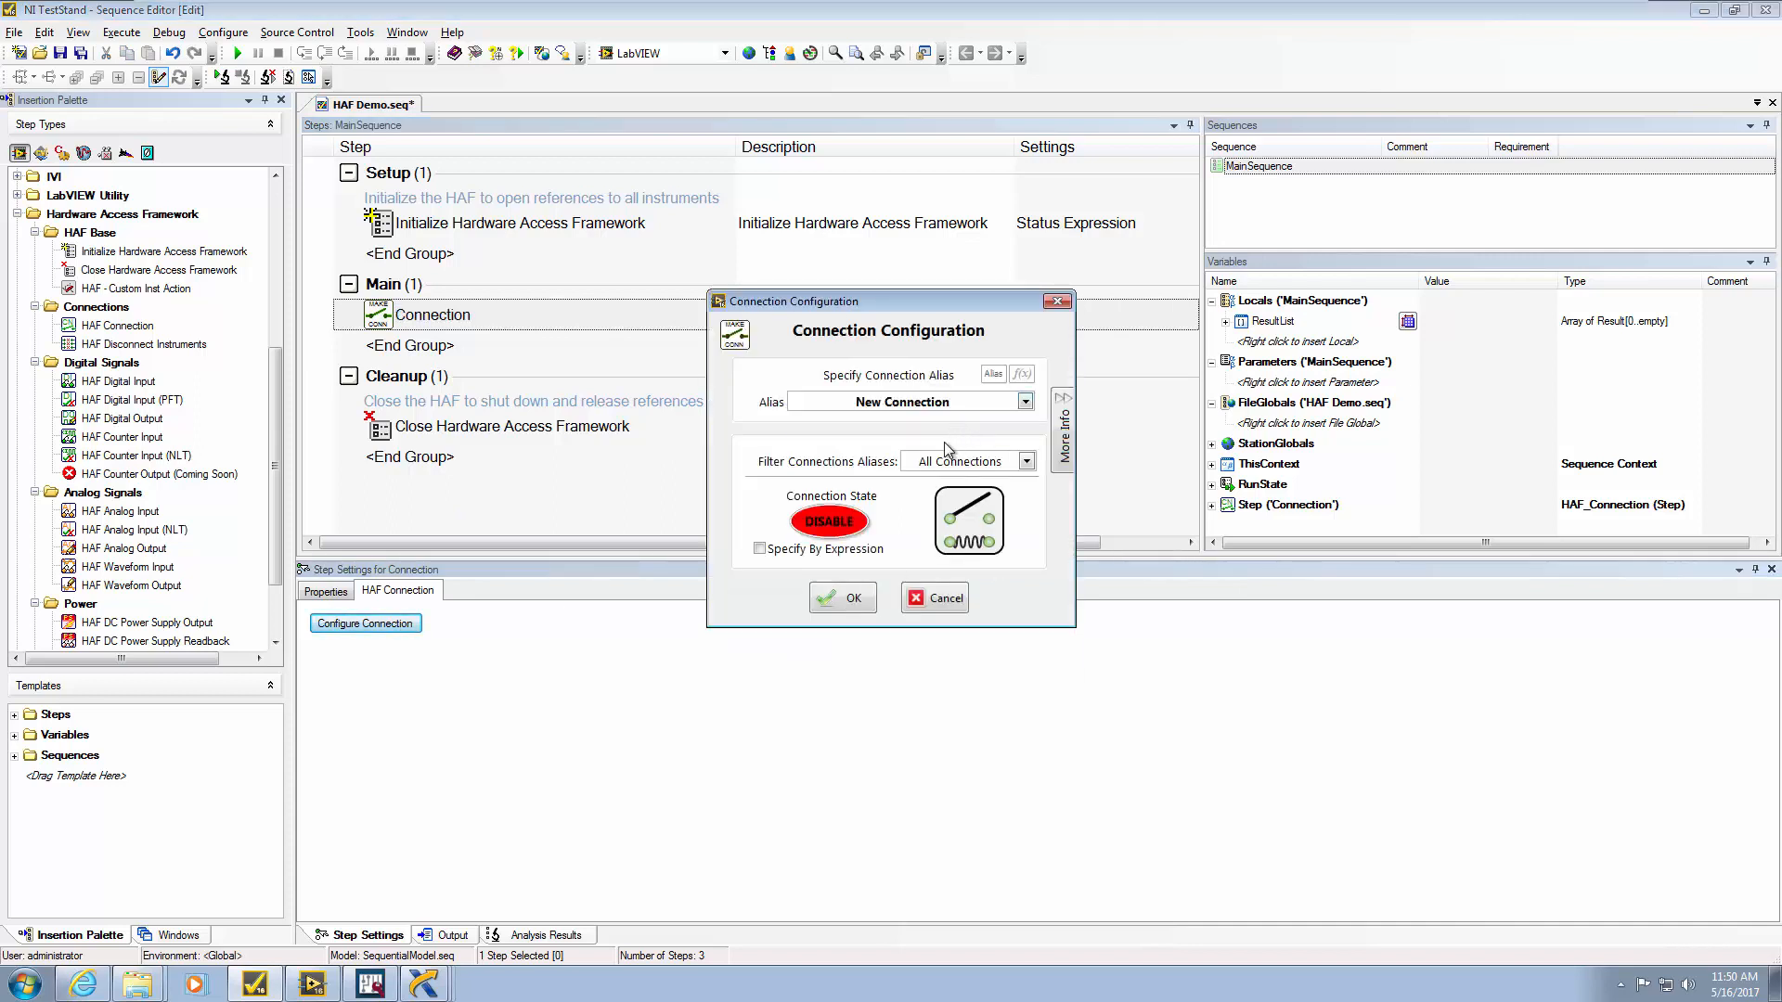
left_click(852, 599)
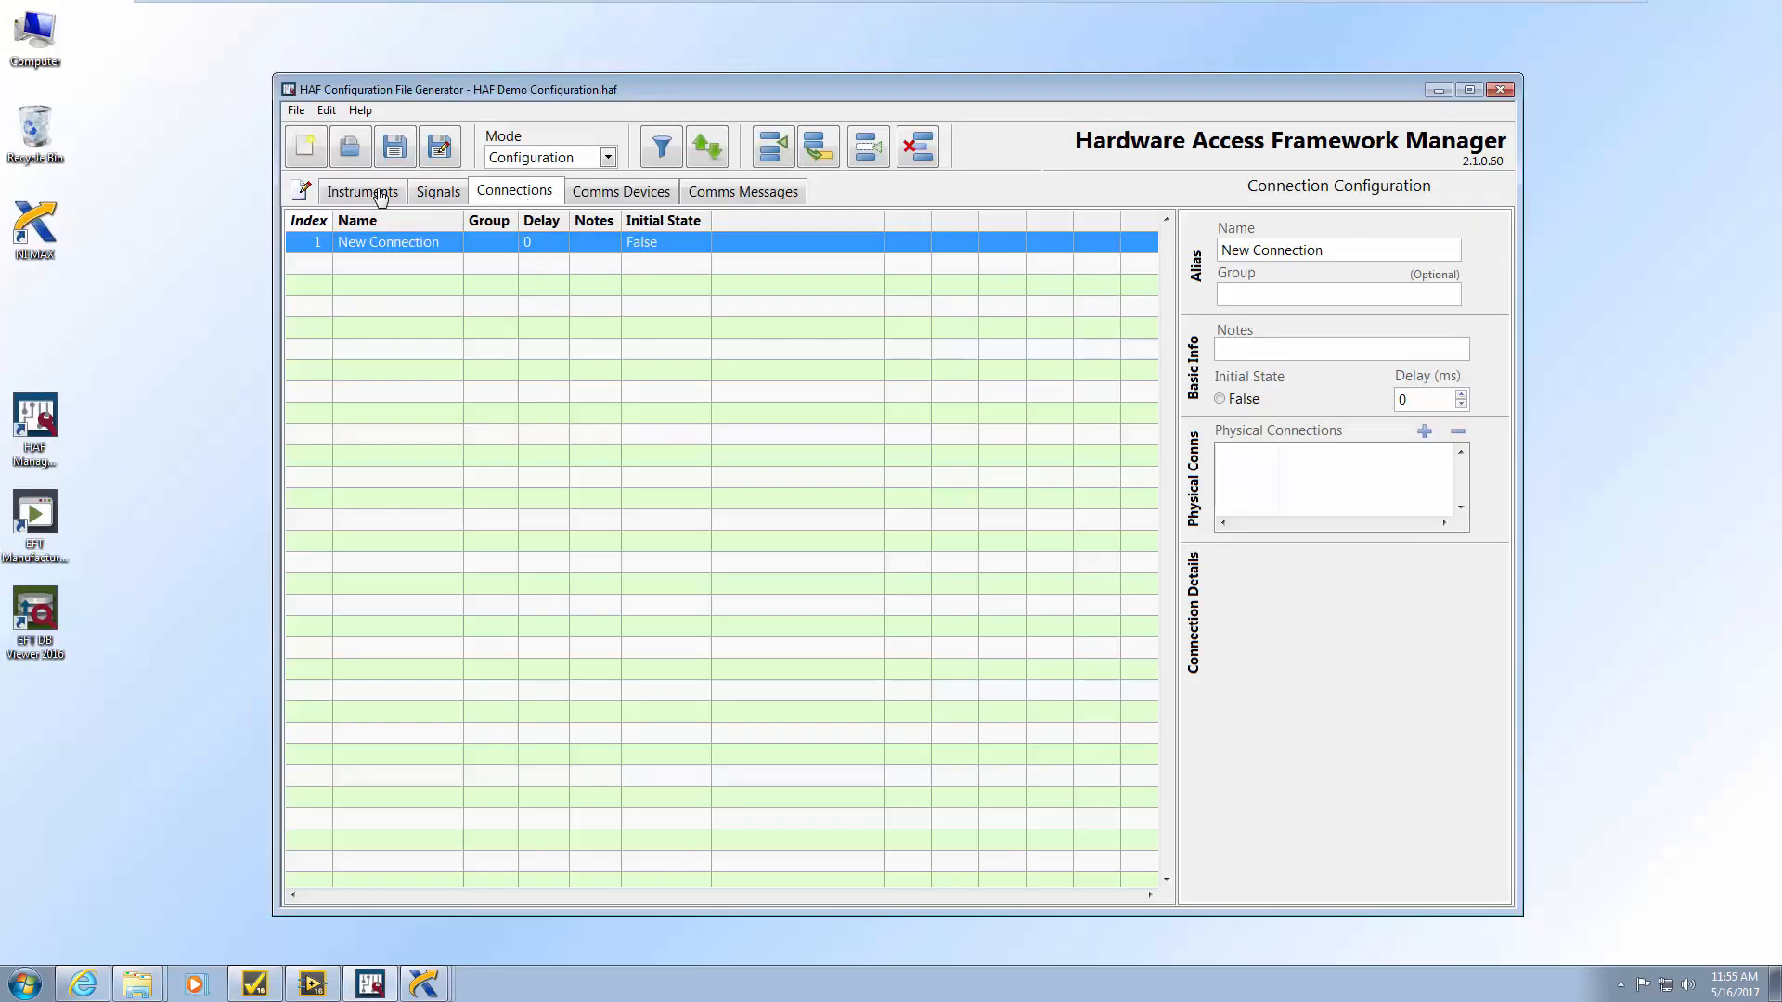
In the Signals table, keep New Signal's type as Signal and assign it the New Connection connection
left_click(426, 195)
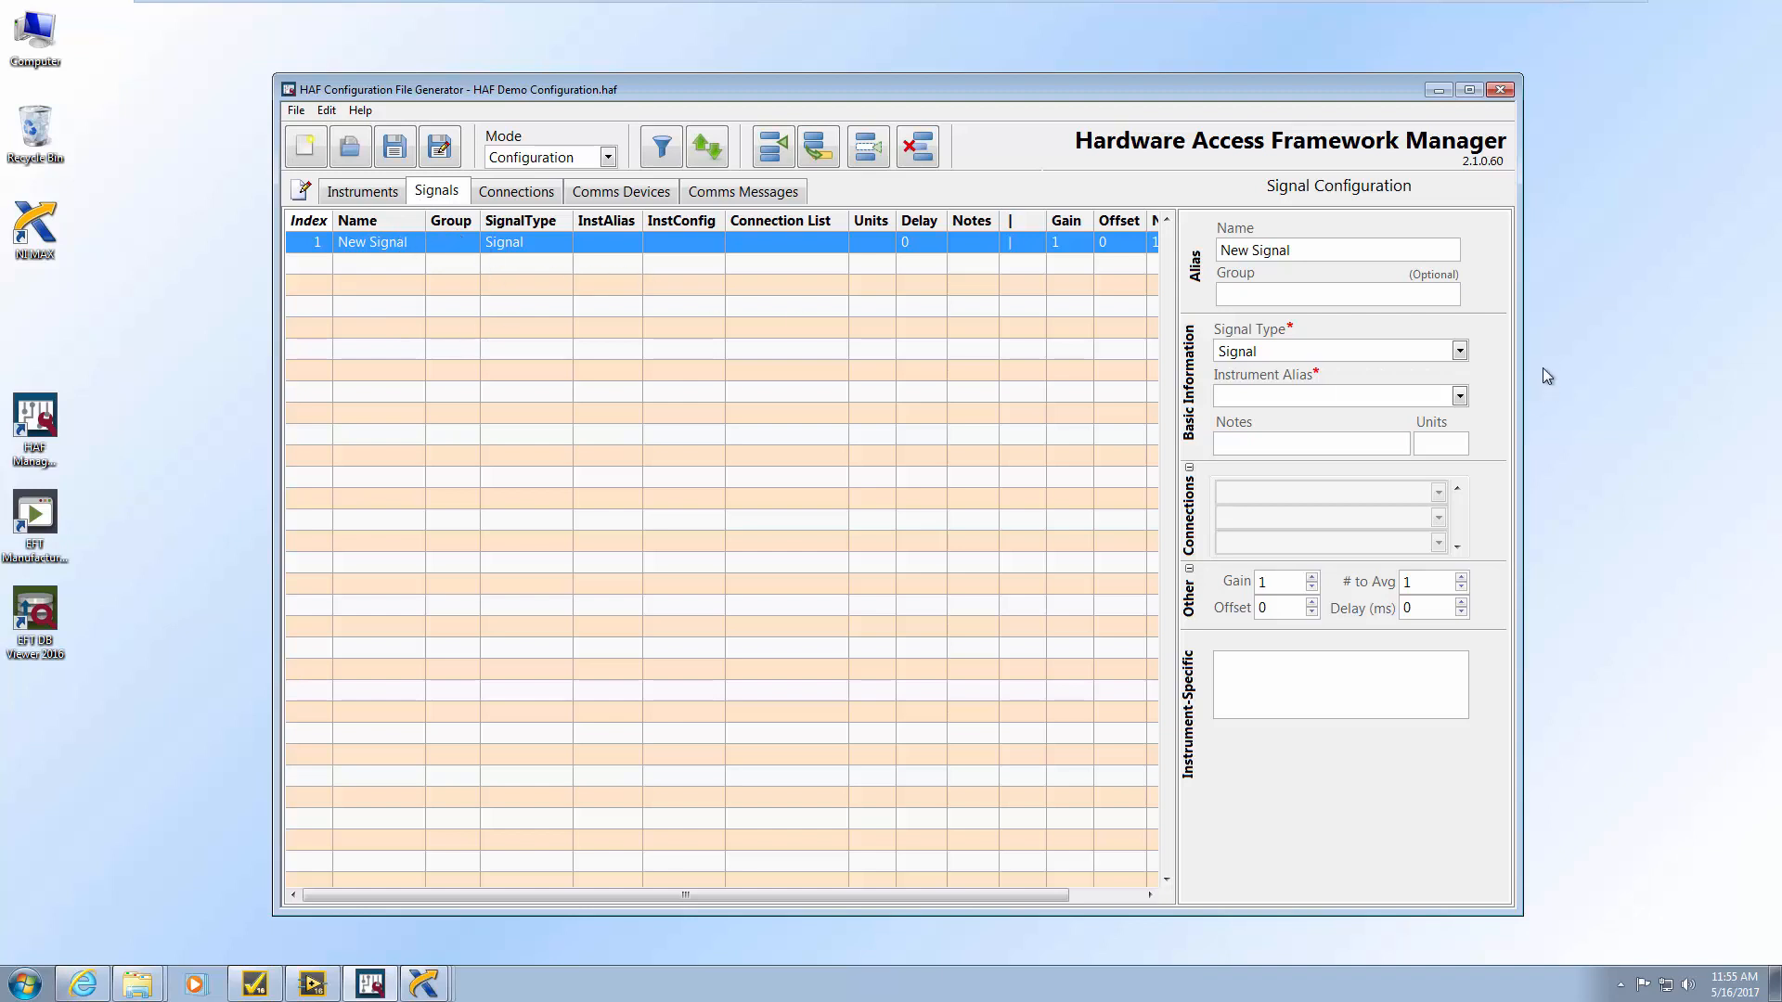
left_click(1458, 352)
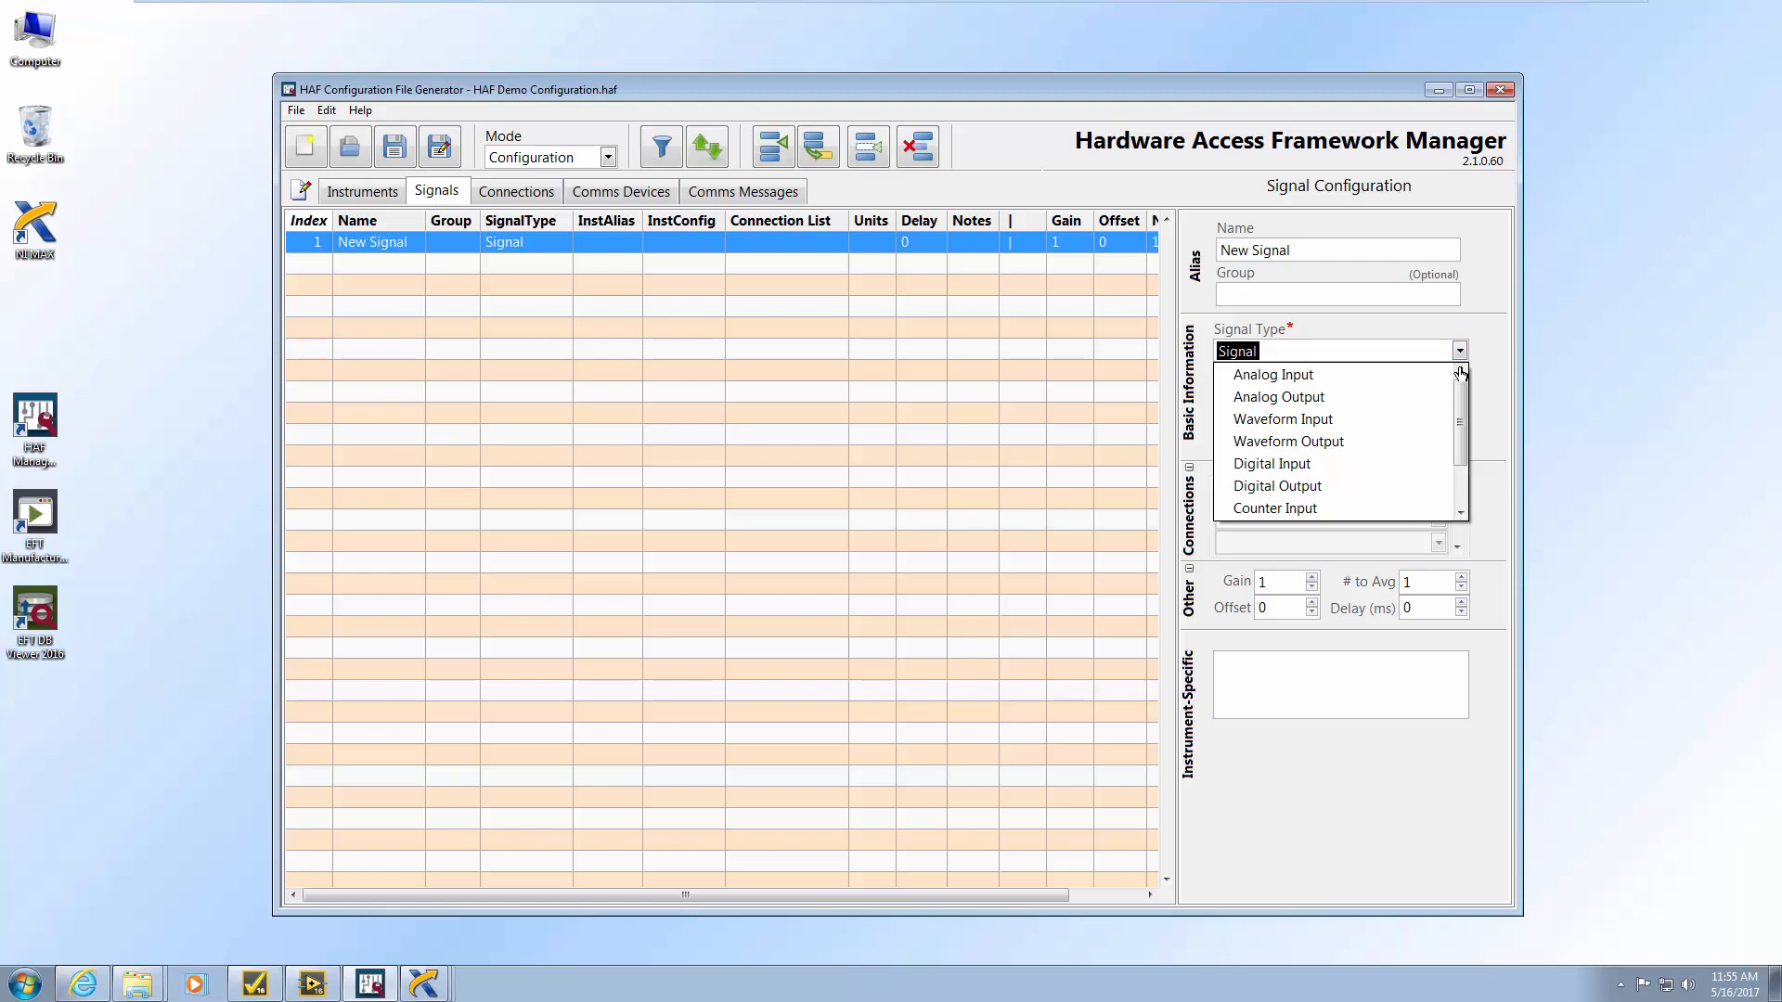
left_click(1503, 405)
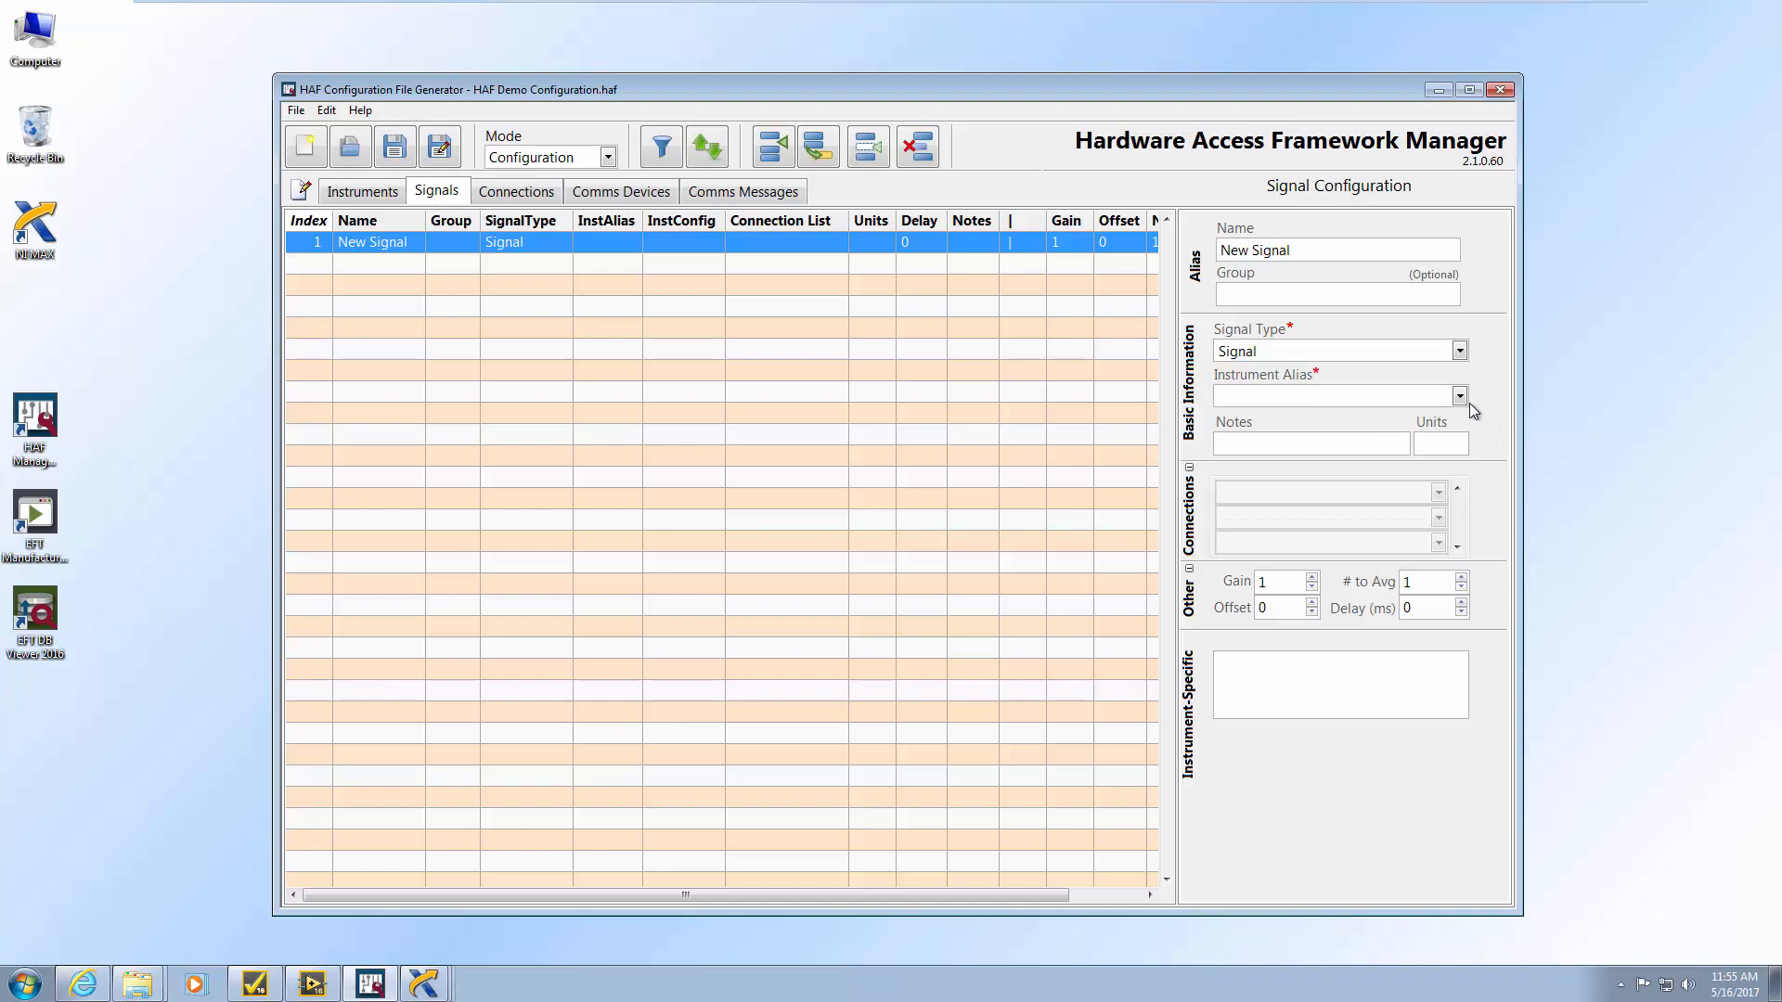
left_click(1460, 397)
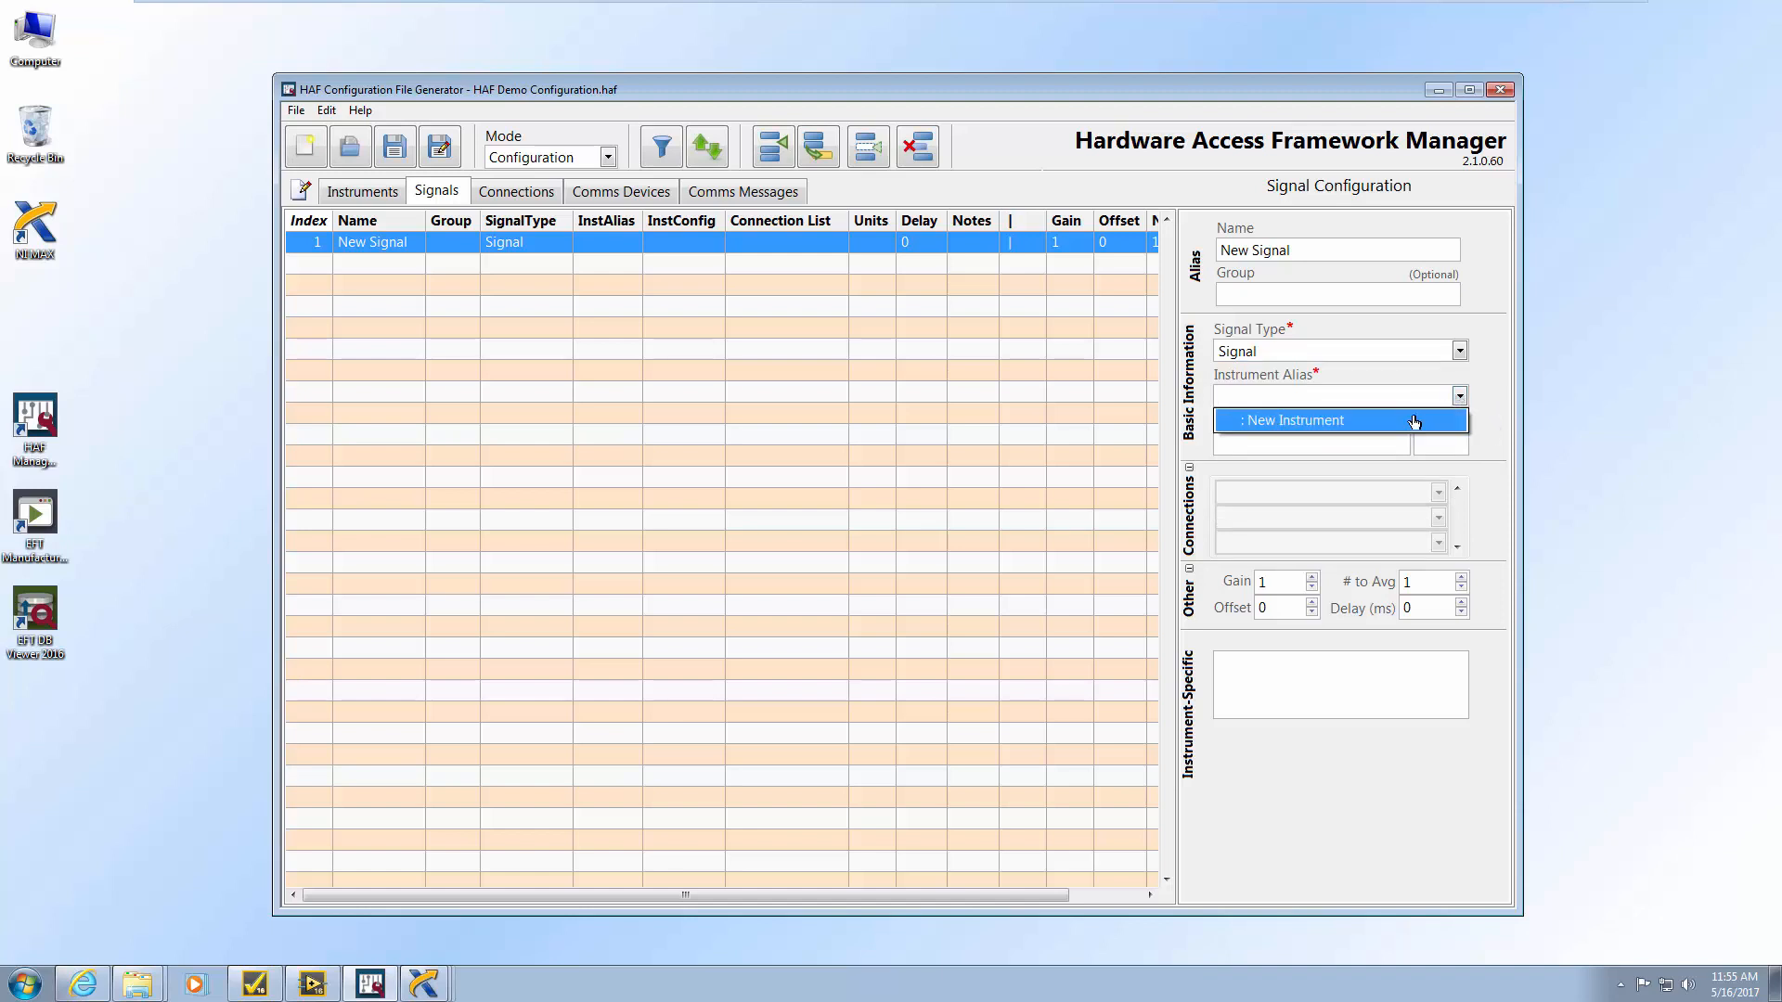
left_click(1501, 391)
left_click(1439, 494)
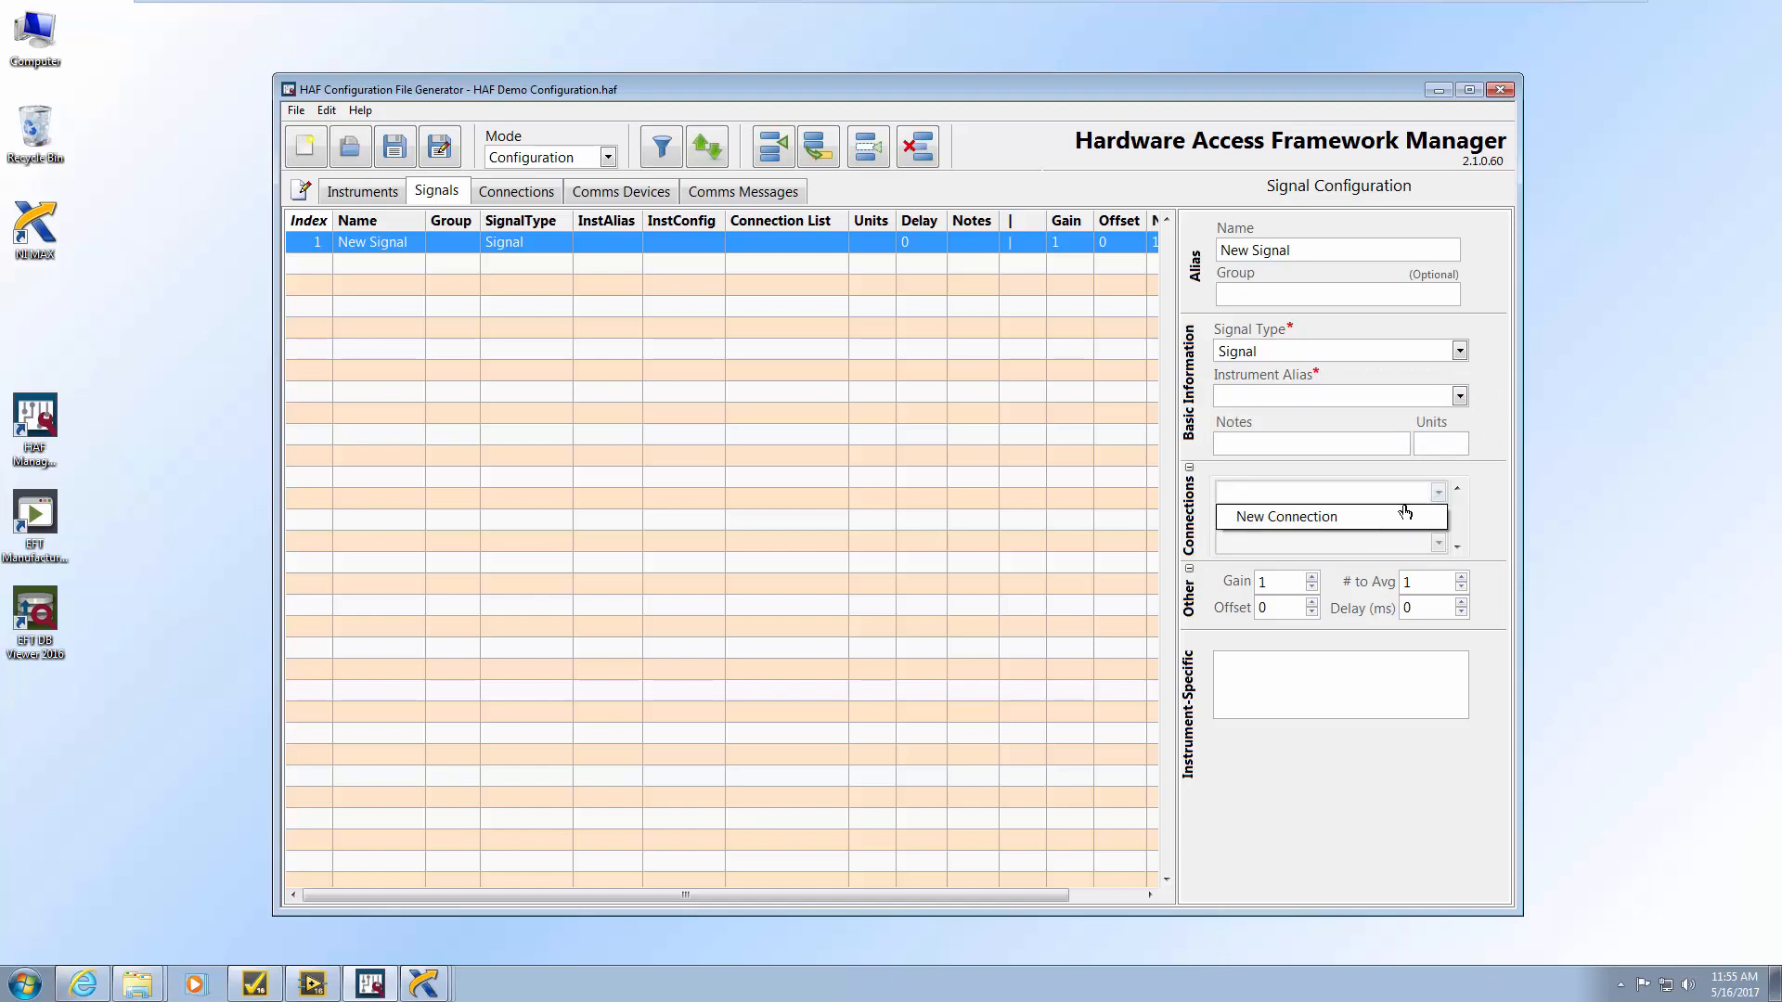
left_click(1405, 512)
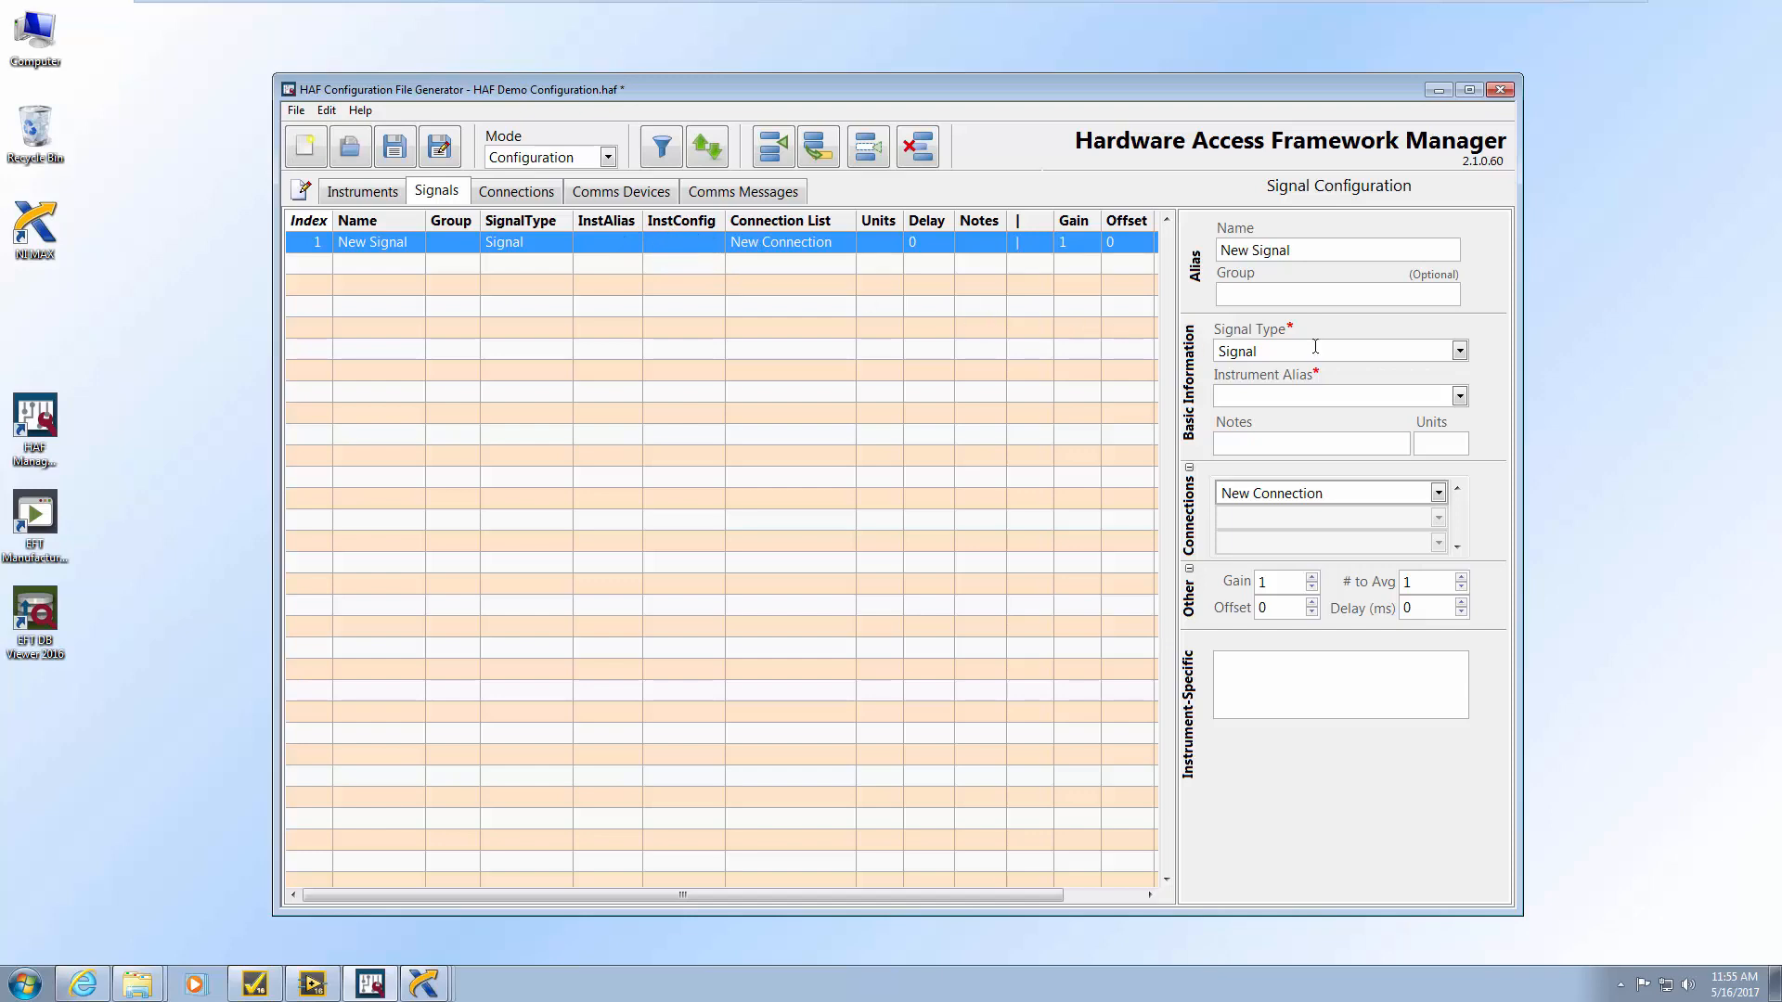
left_click(269, 989)
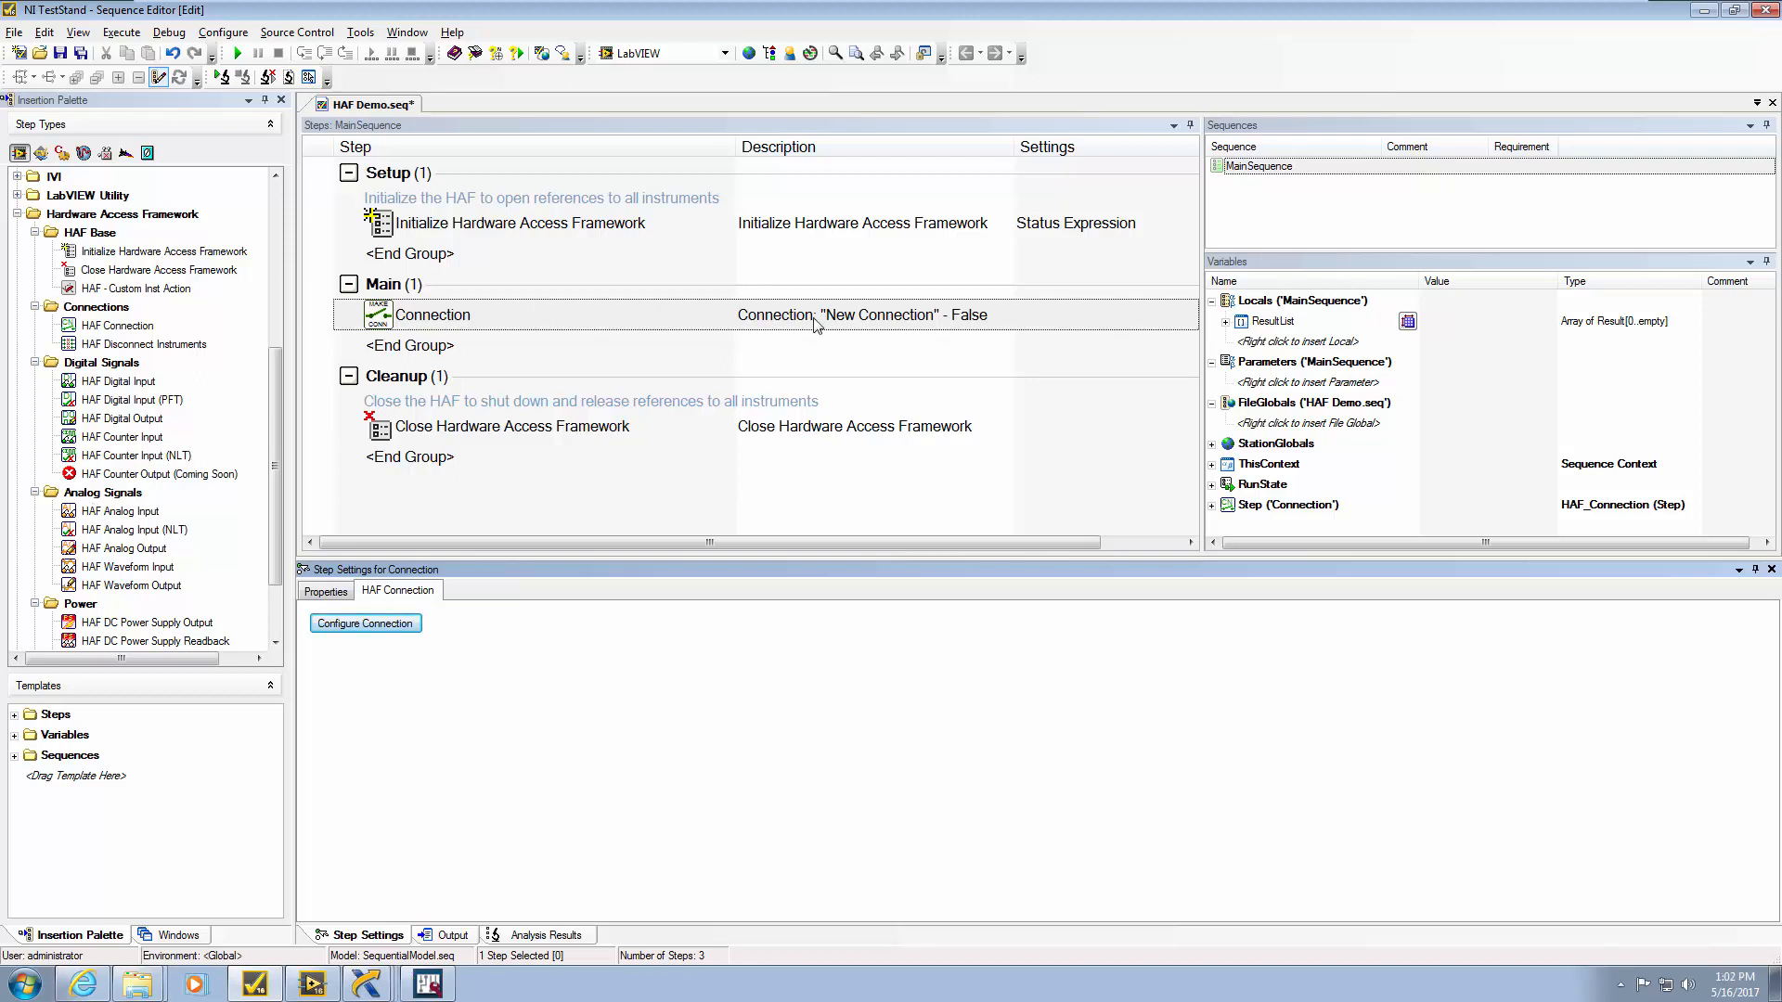
Rename the first instrument in HAF Manager to DMM
left_click(1702, 12)
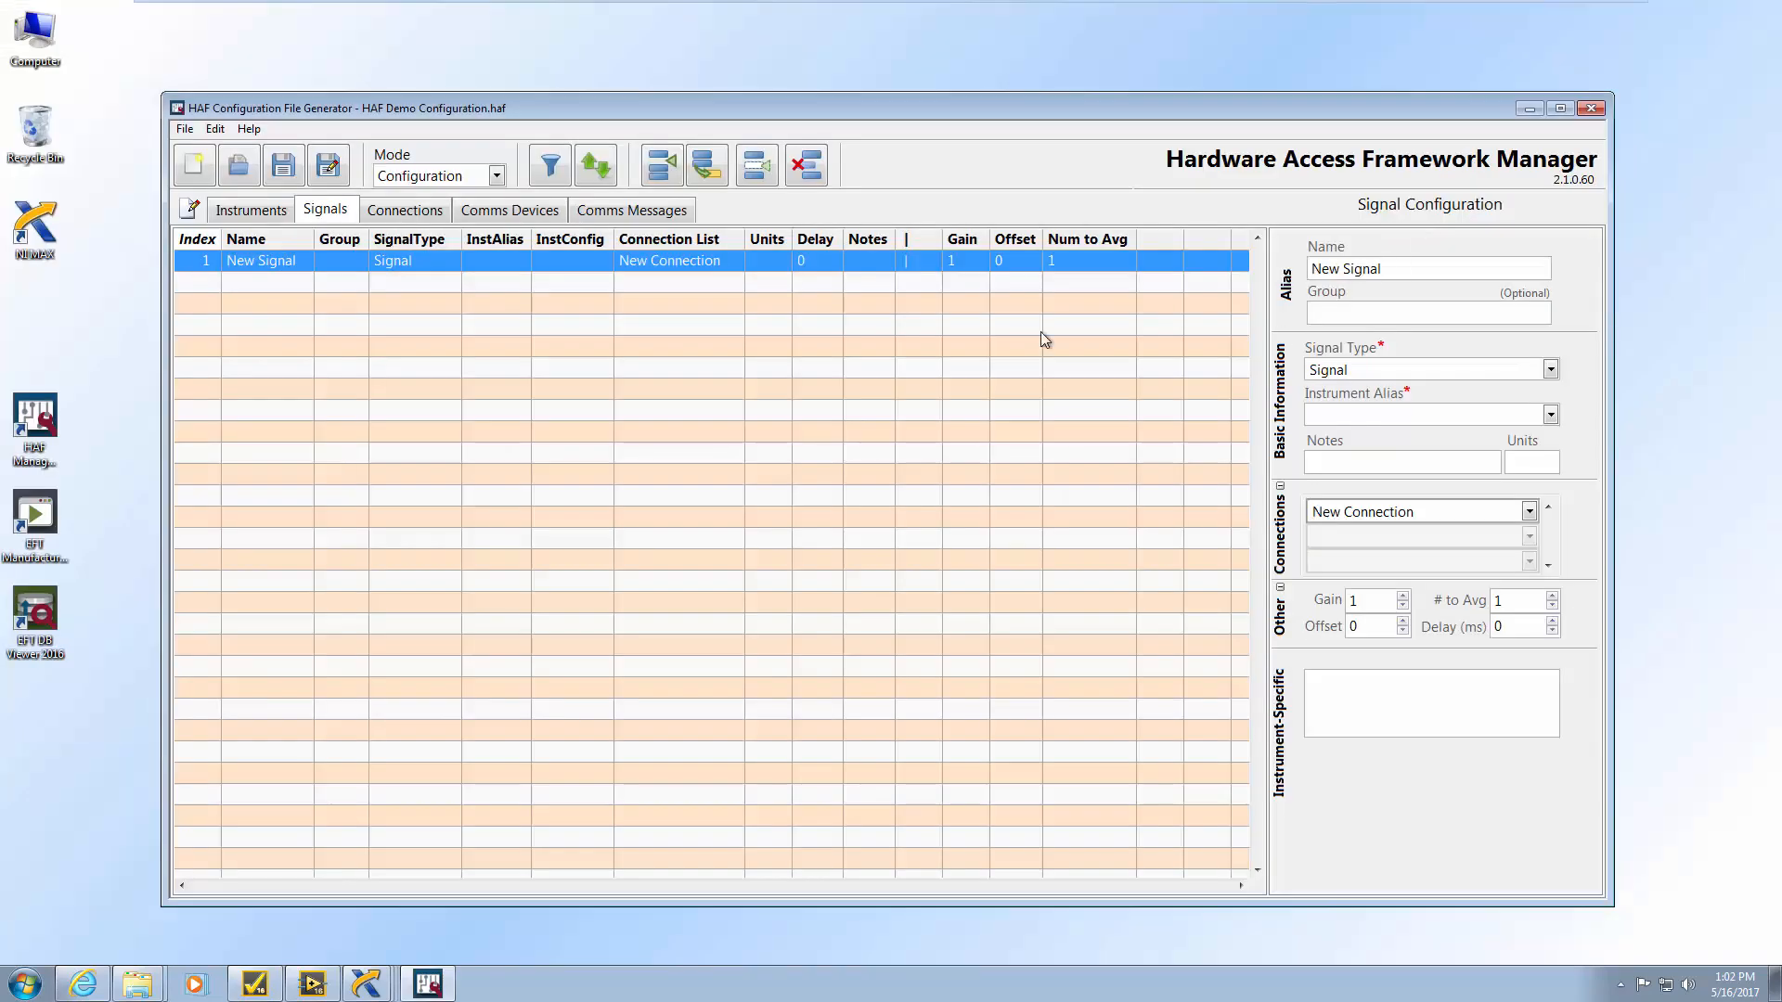
left_click(267, 217)
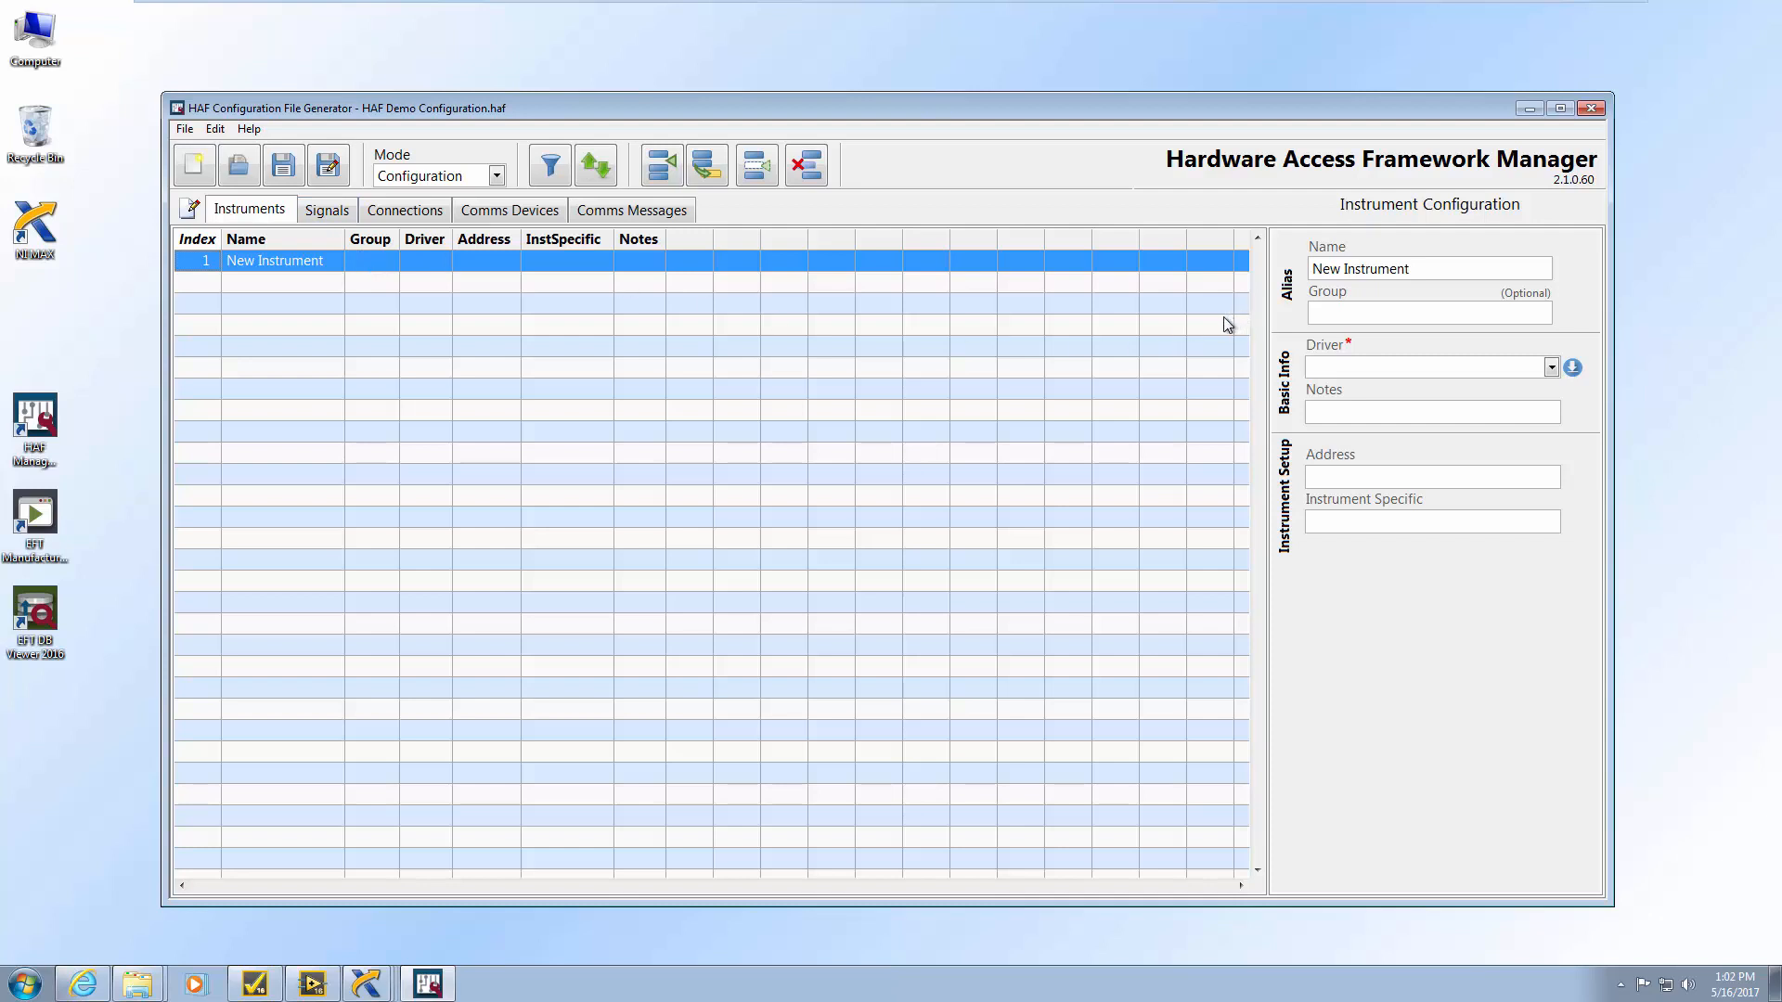
triple_click(1455, 268)
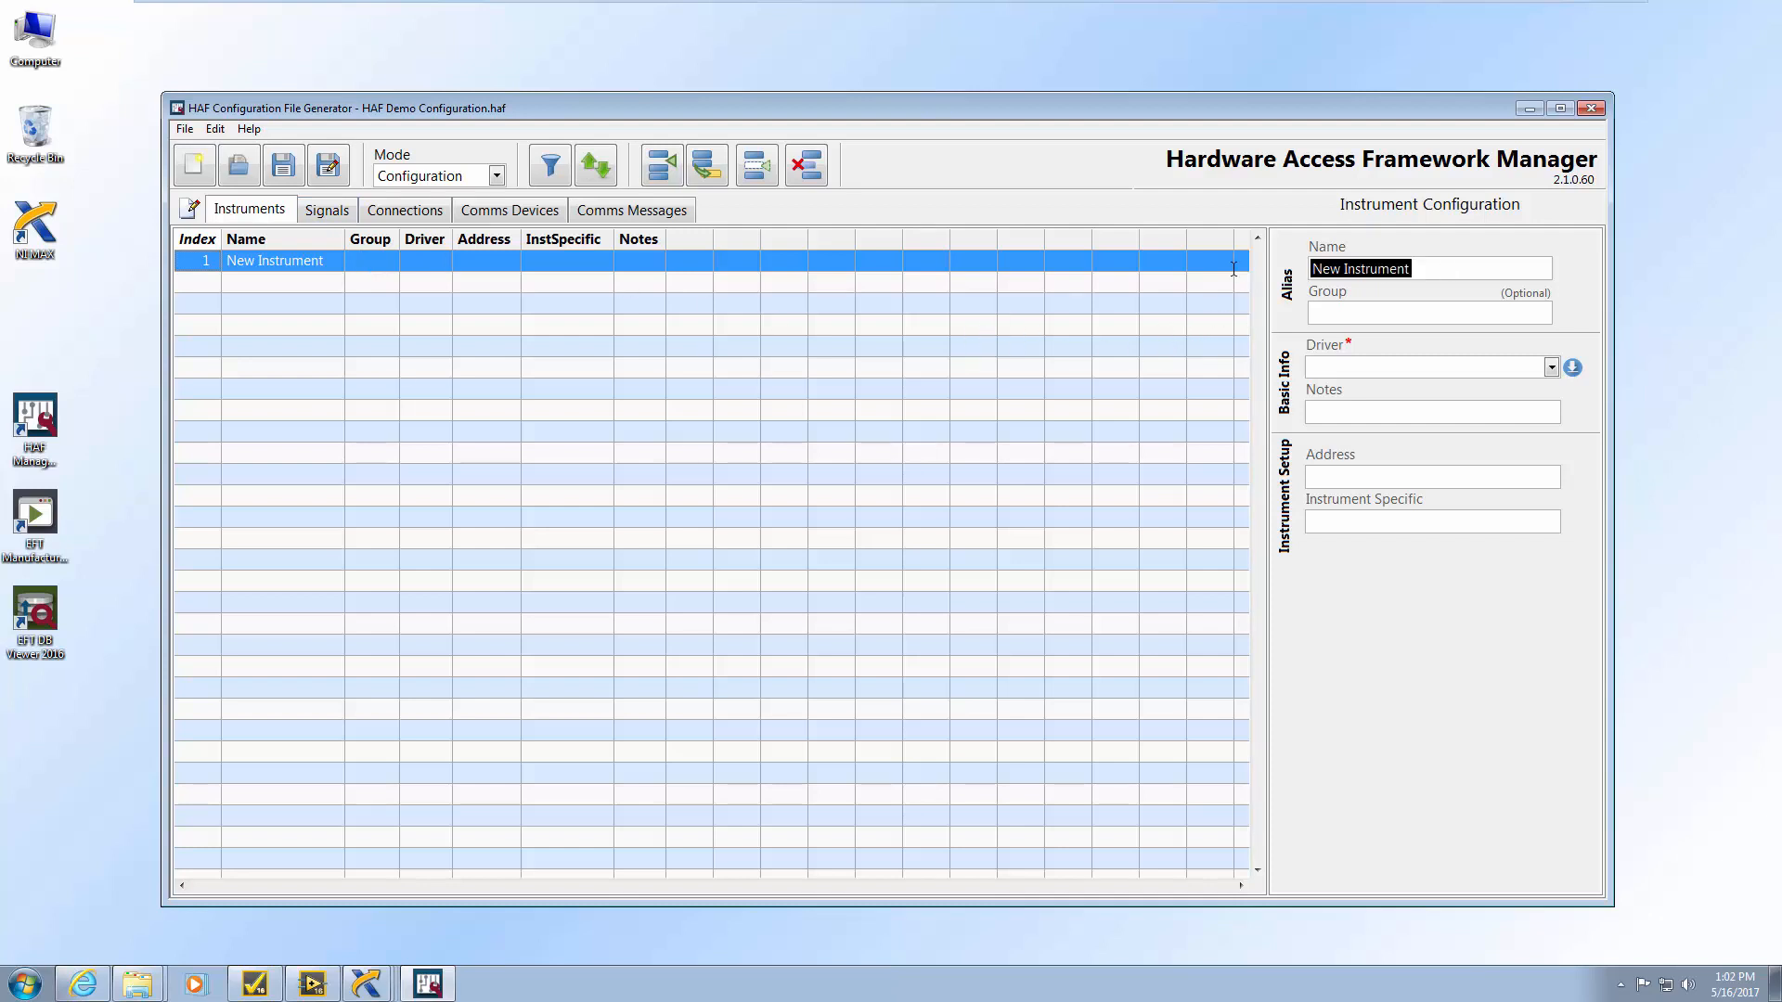
type("DMM")
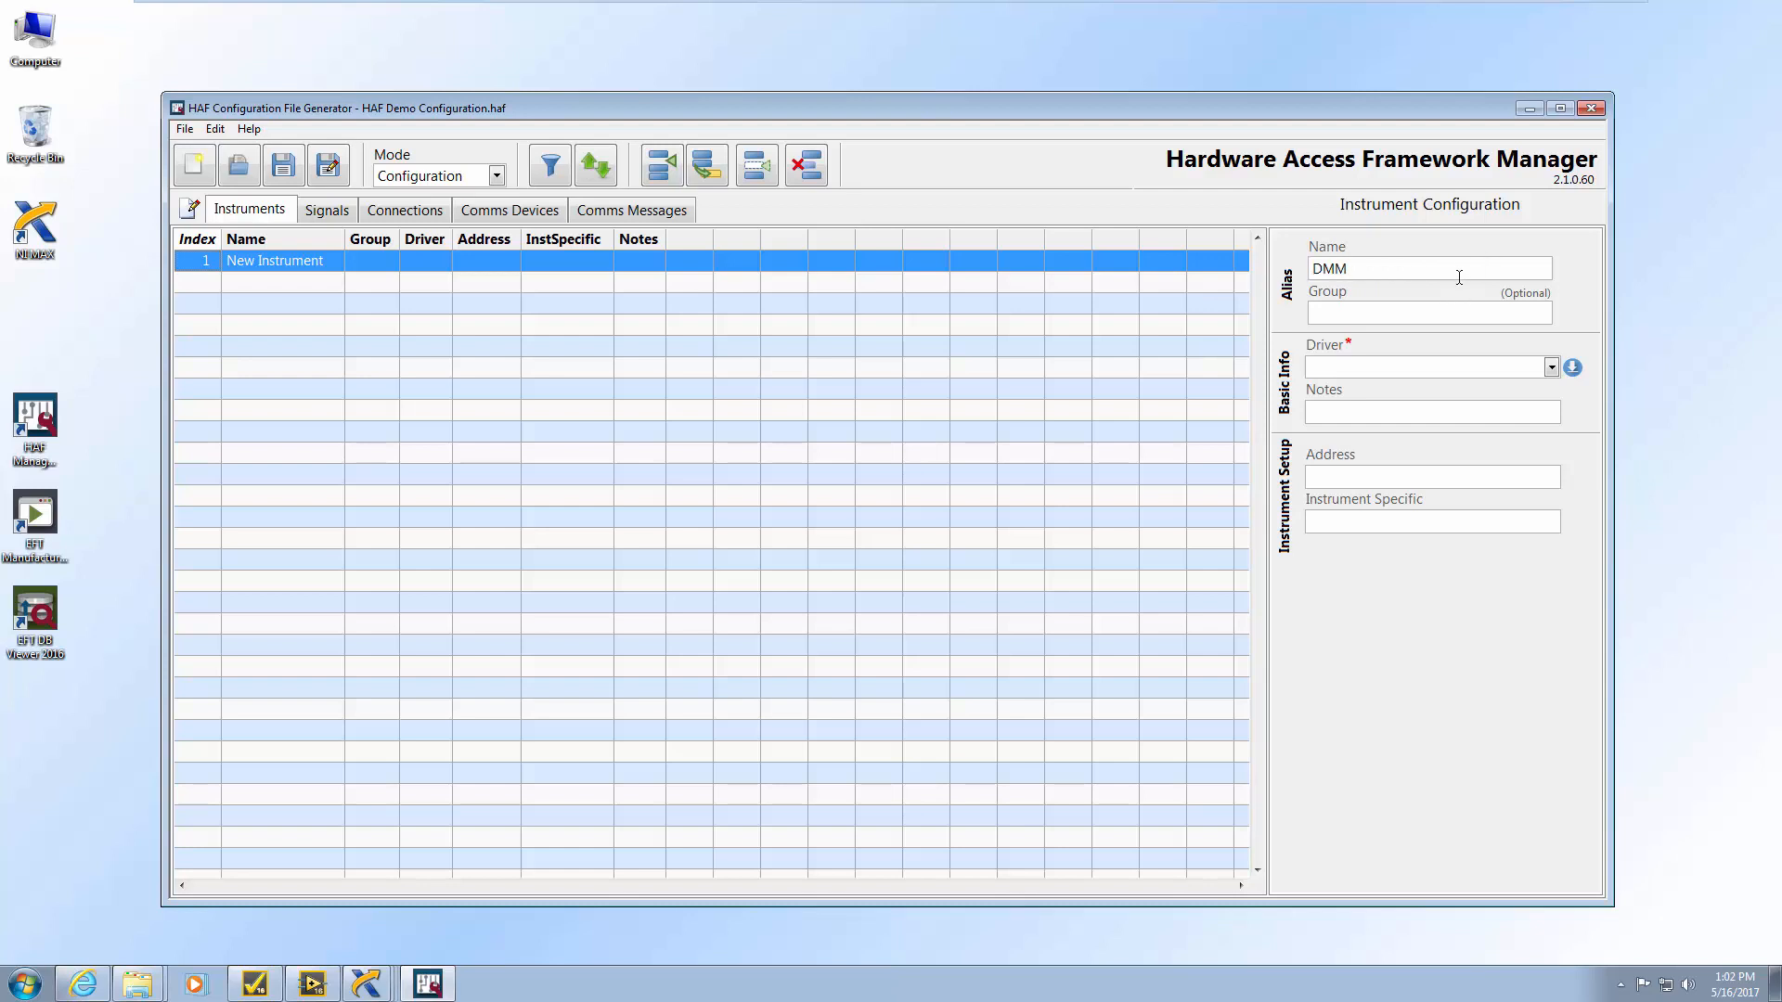
left_click(1399, 311)
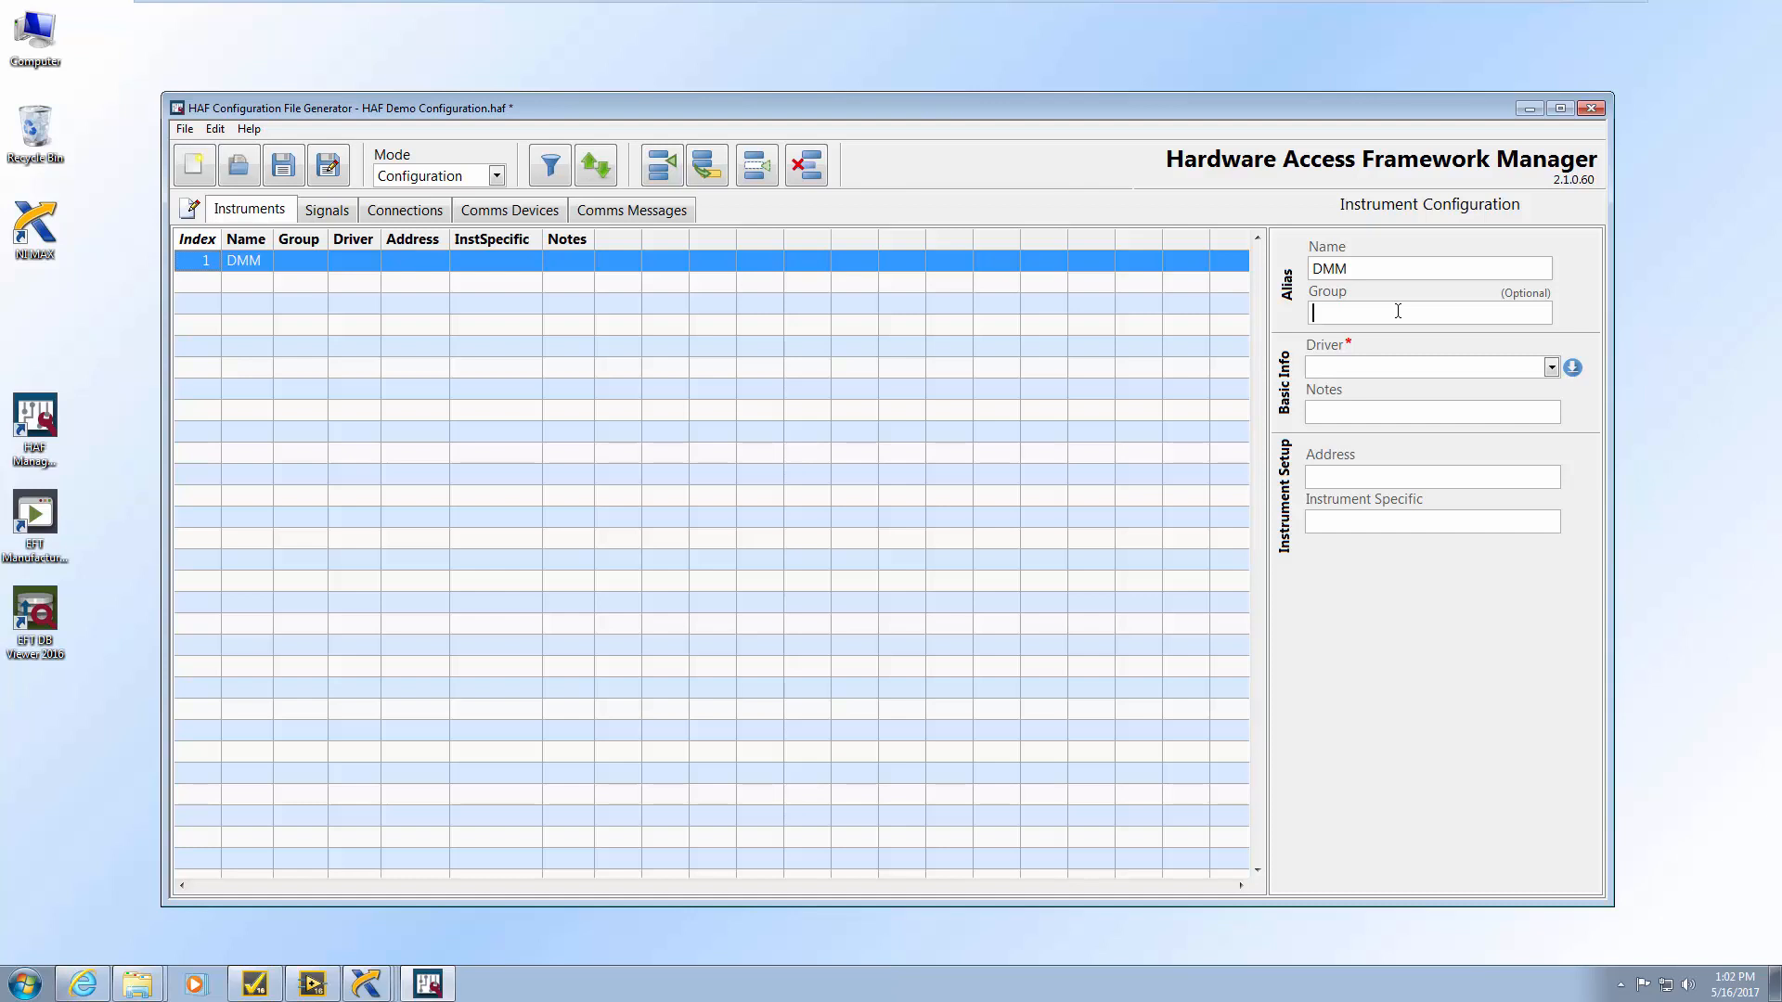
Give DMM the NI_DMM driver with resource DMM4071 and save the configuration
left_click(1551, 368)
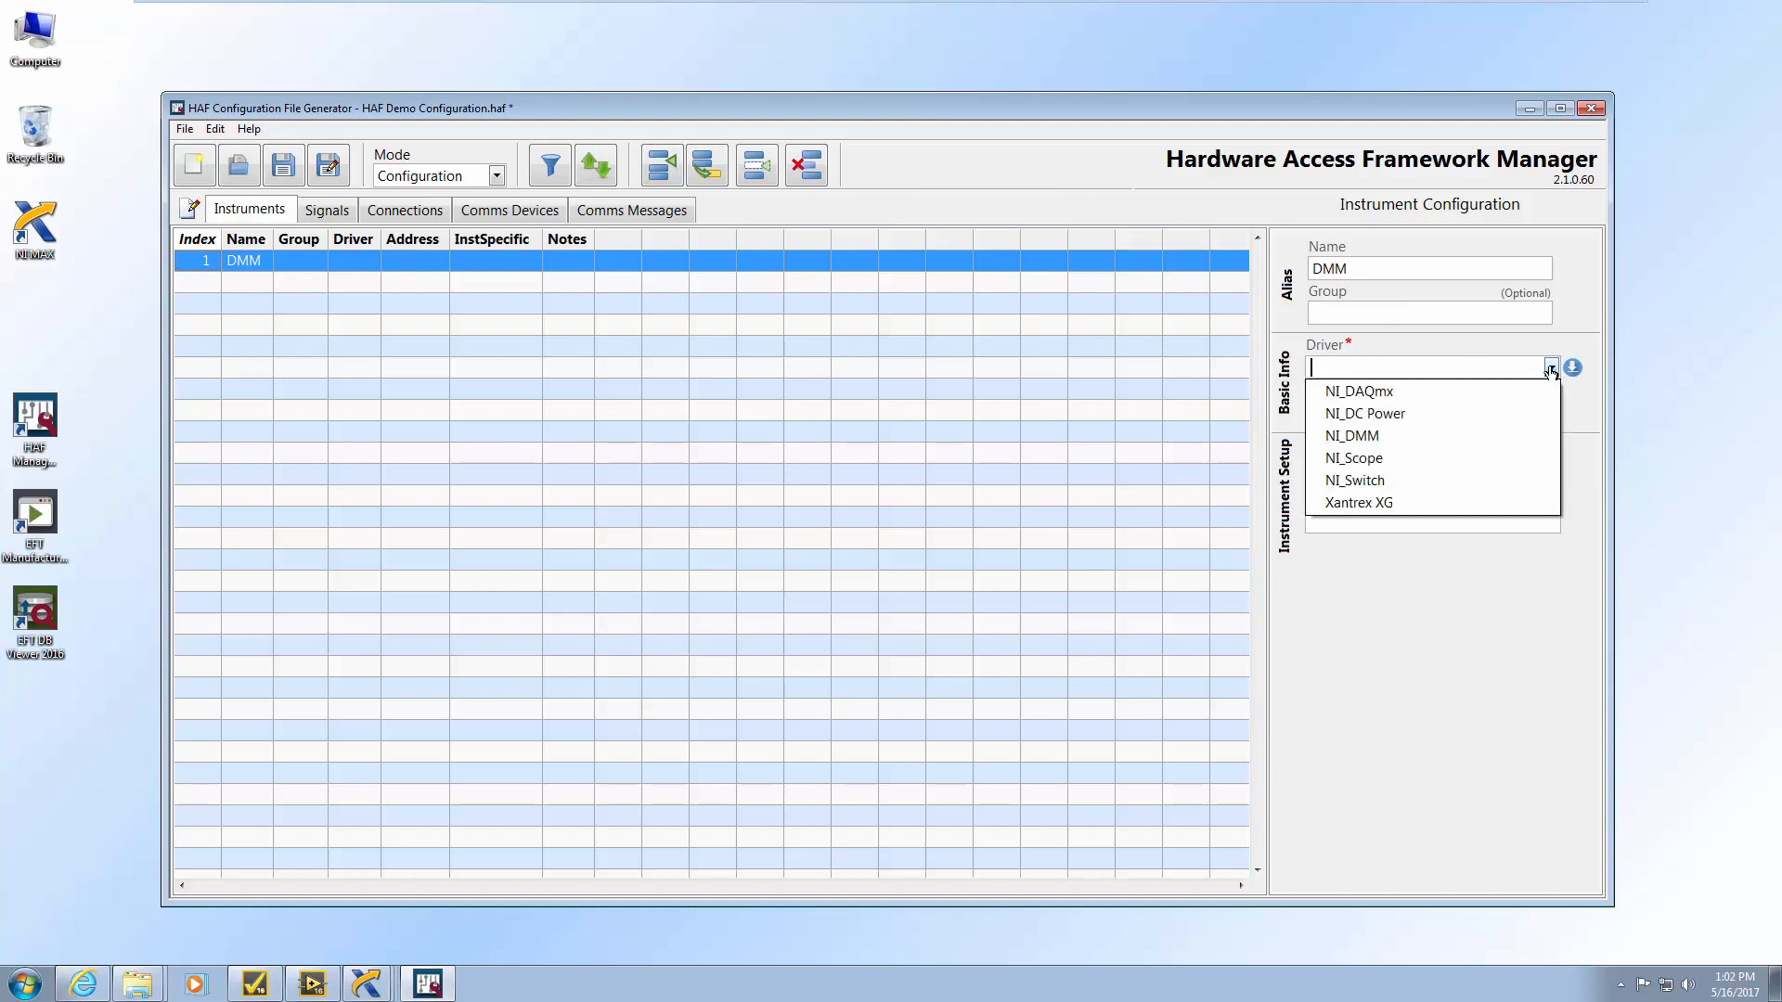
left_click(1441, 437)
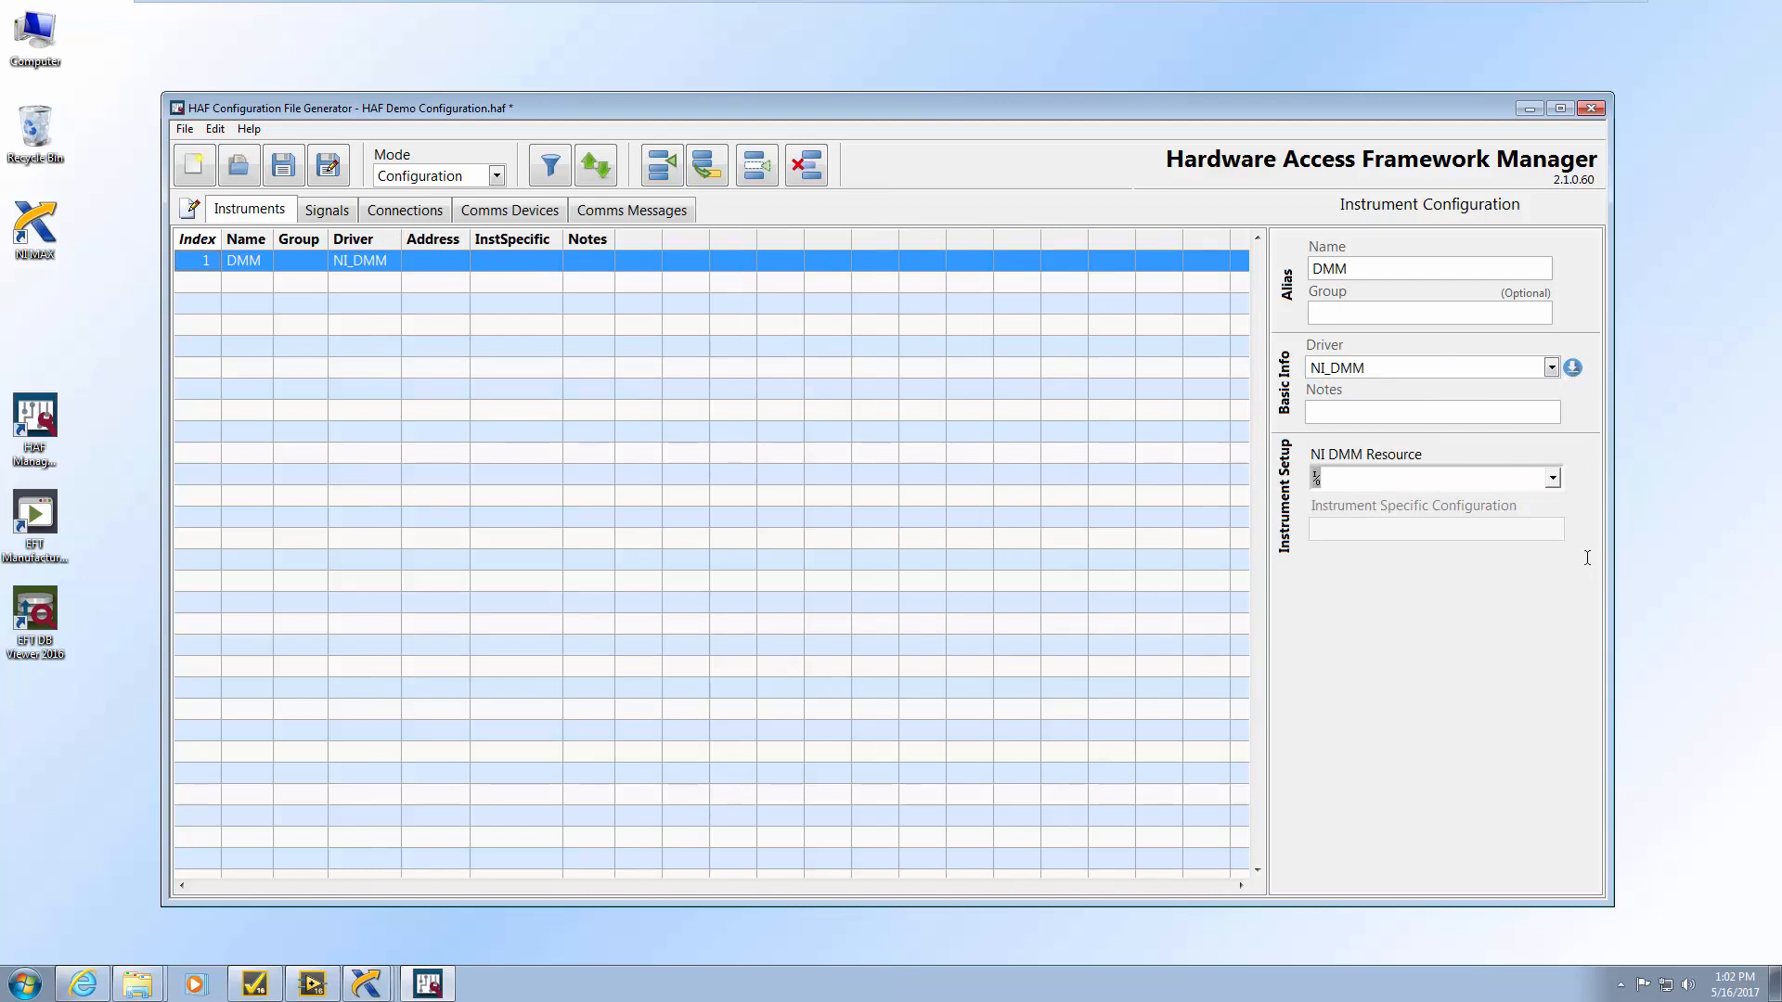
left_click(1553, 480)
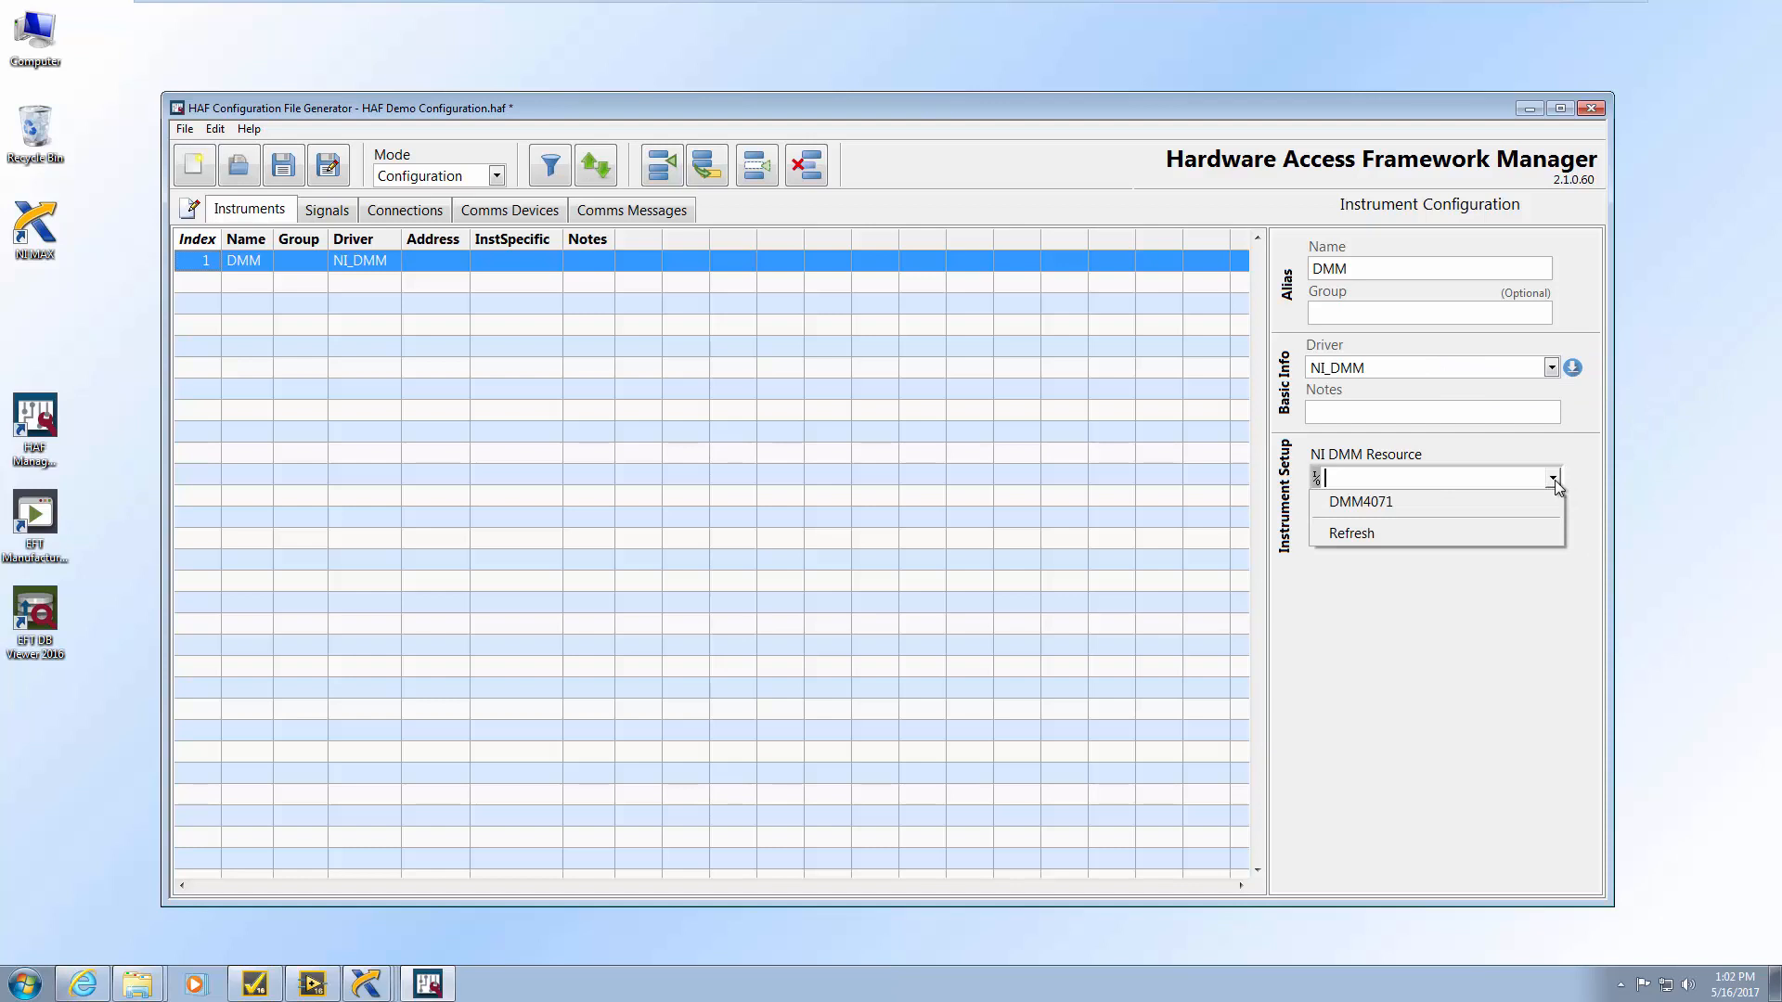
left_click(1476, 508)
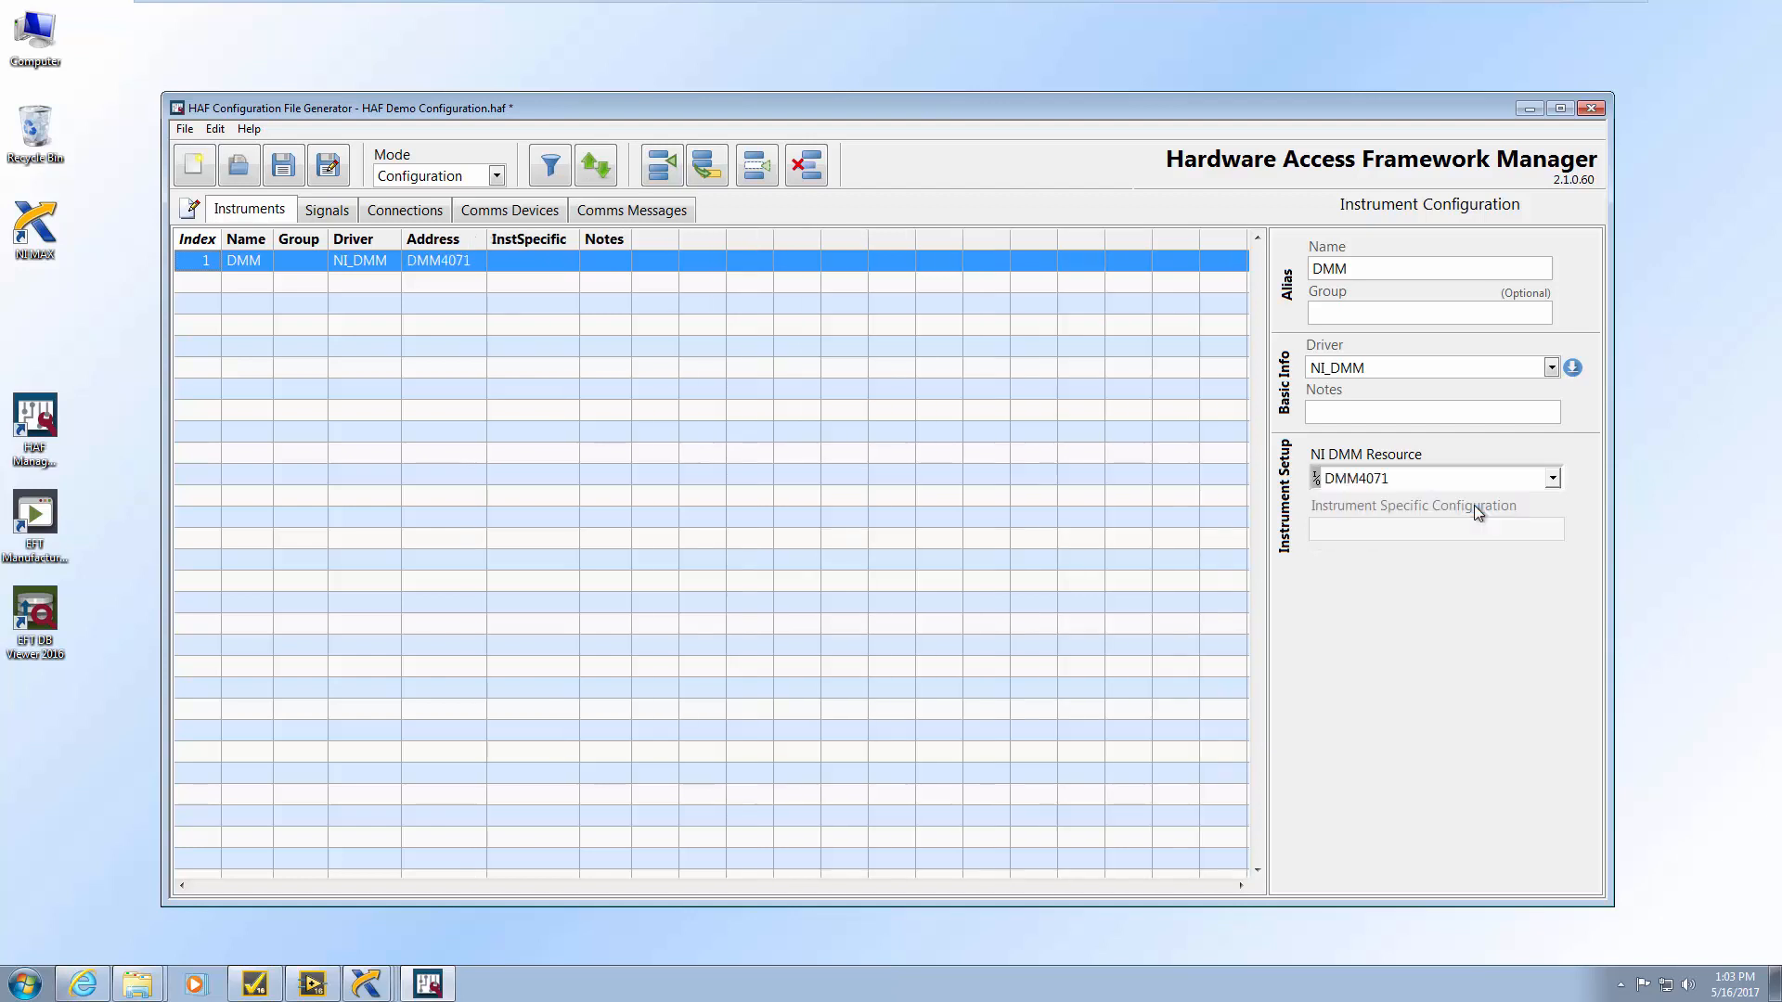
left_click(280, 177)
Add a Switch Matrix instrument on NI_Switch at Switch2530 with 2530/1-Wire 4x32 Matrix topology, then add another instrument
left_click(662, 168)
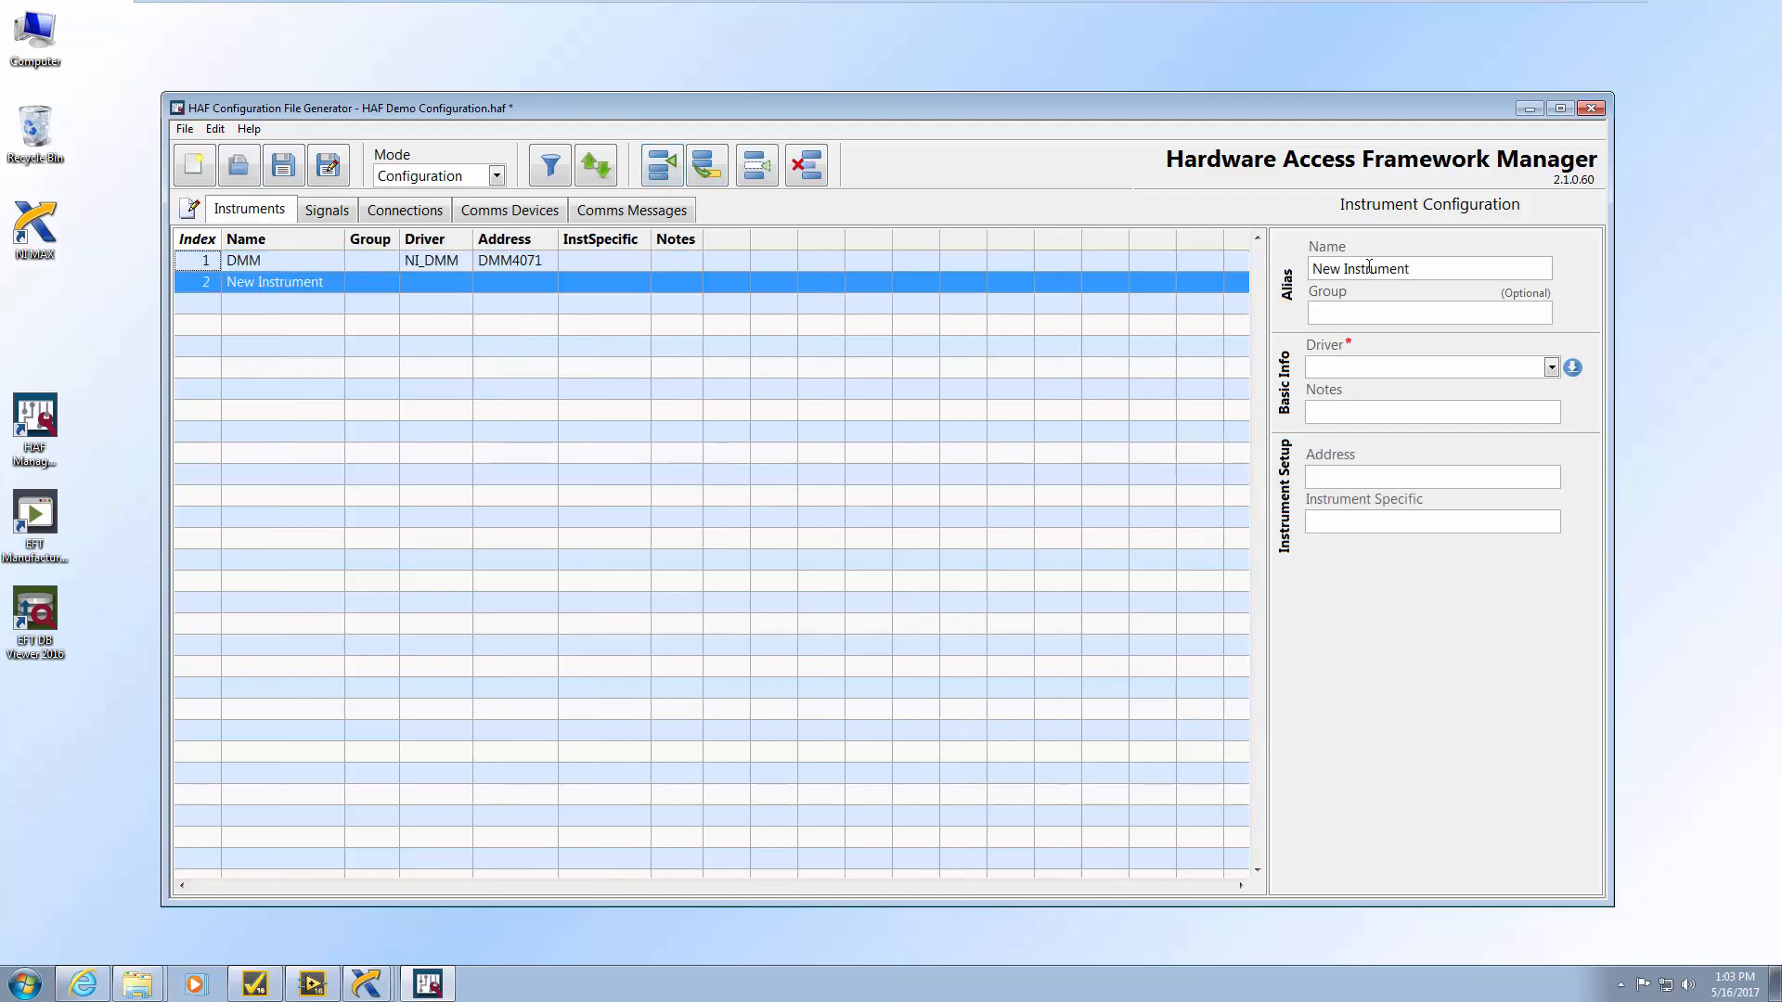
type("Switch Matrix")
left_click(1550, 367)
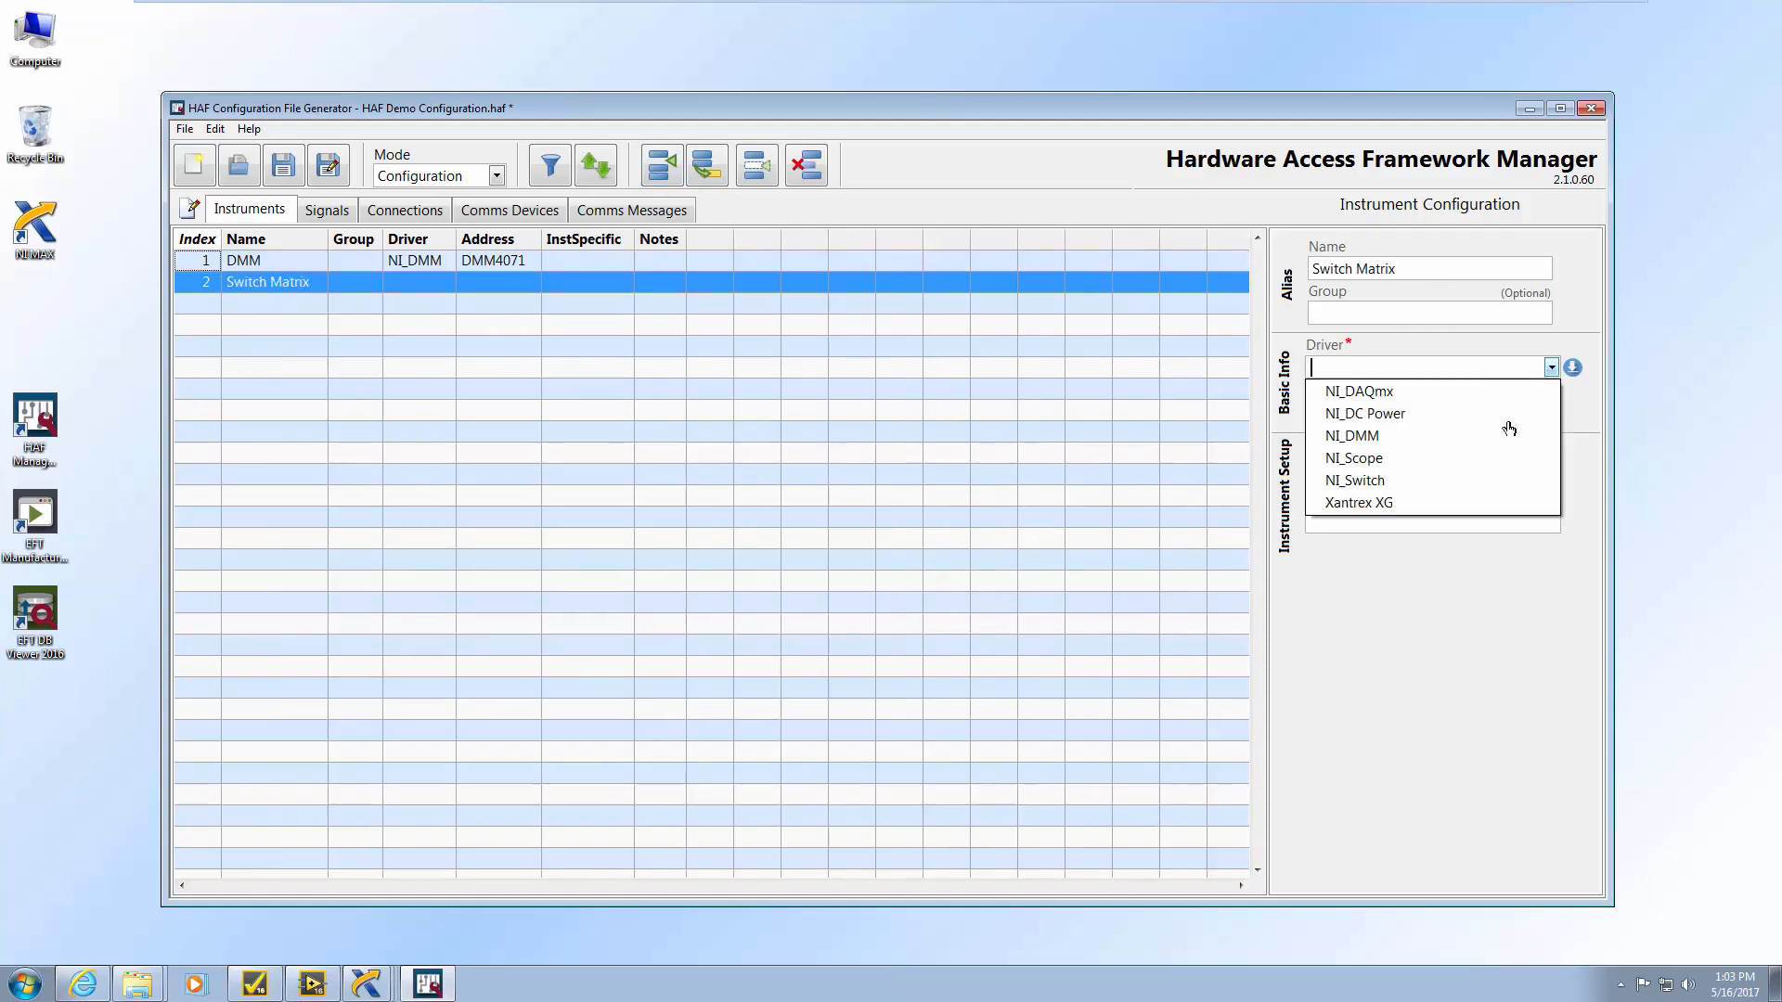
left_click(1442, 491)
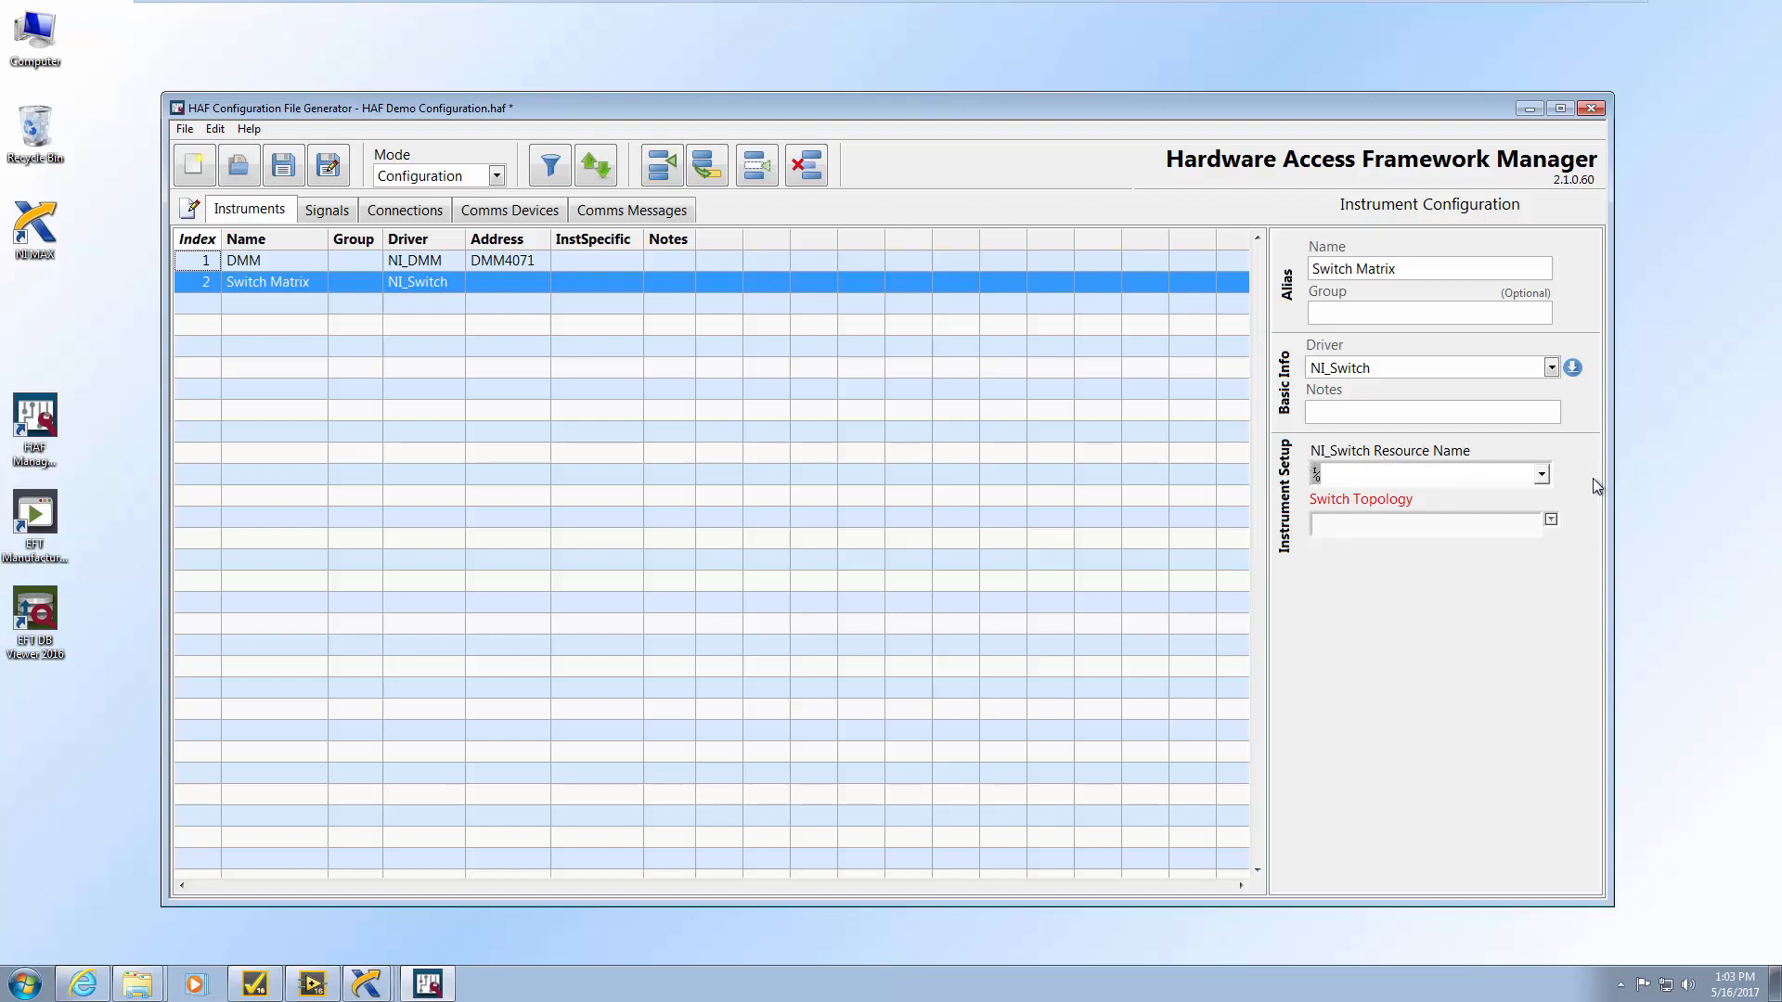
left_click(1541, 474)
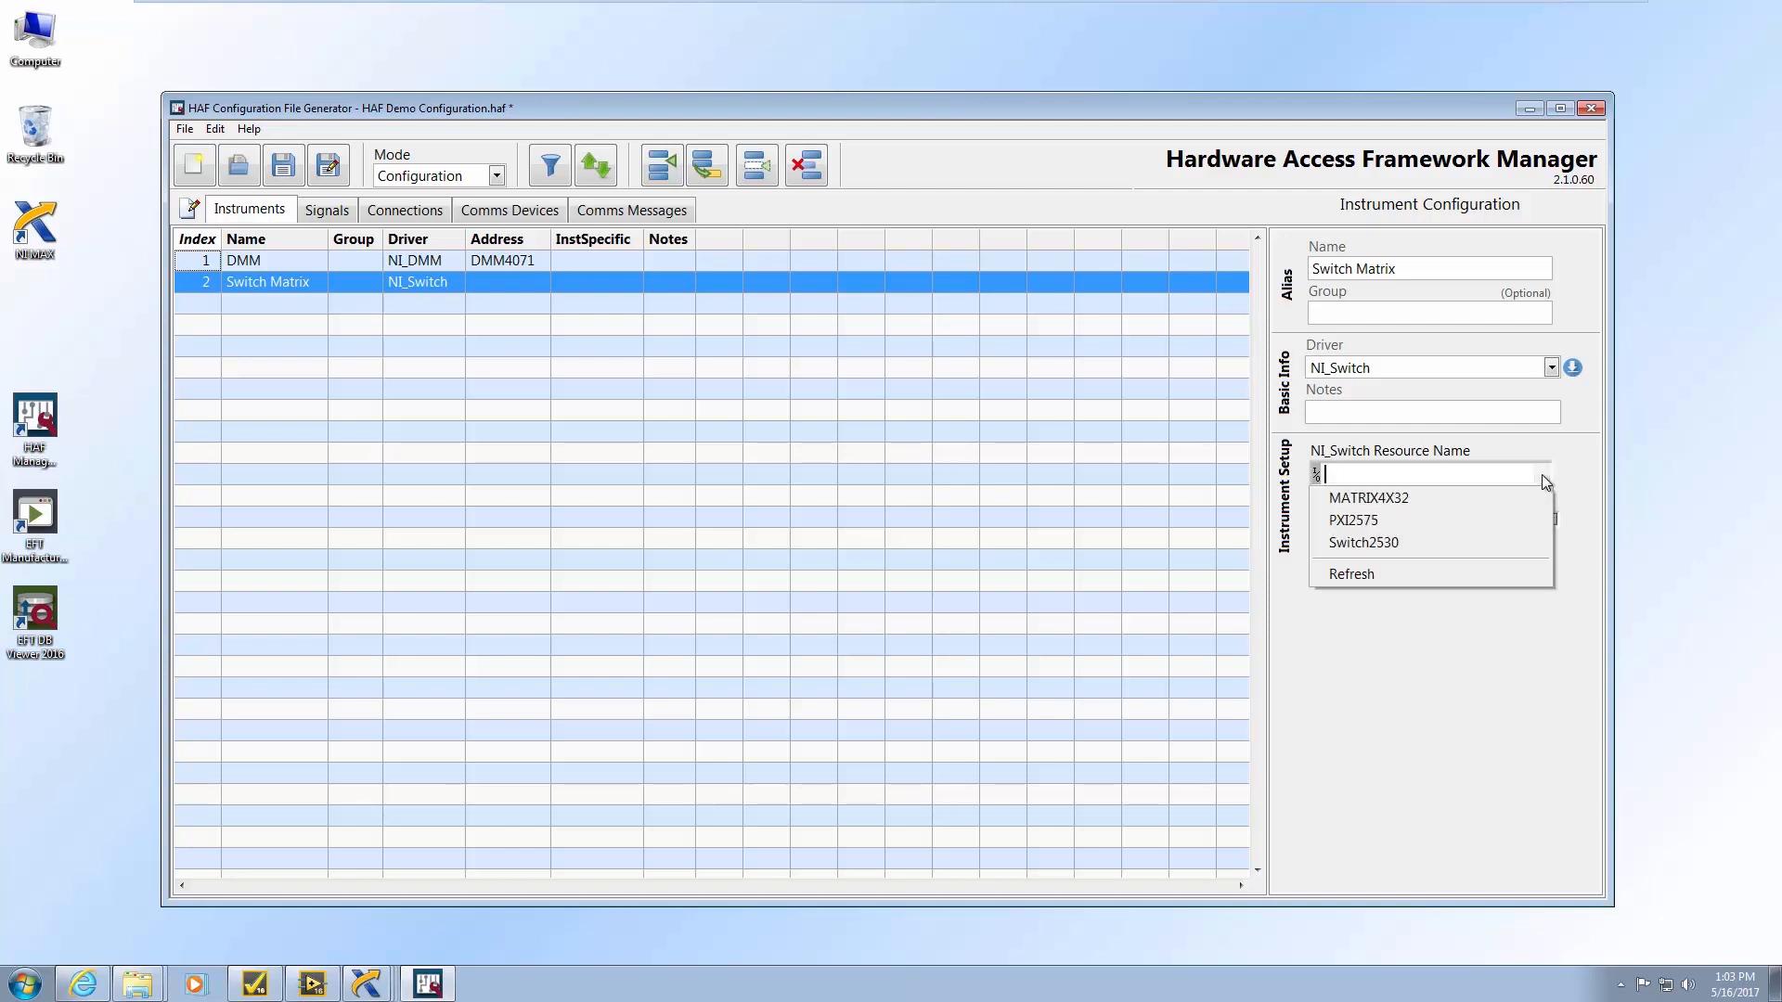
left_click(1375, 549)
left_click(1550, 519)
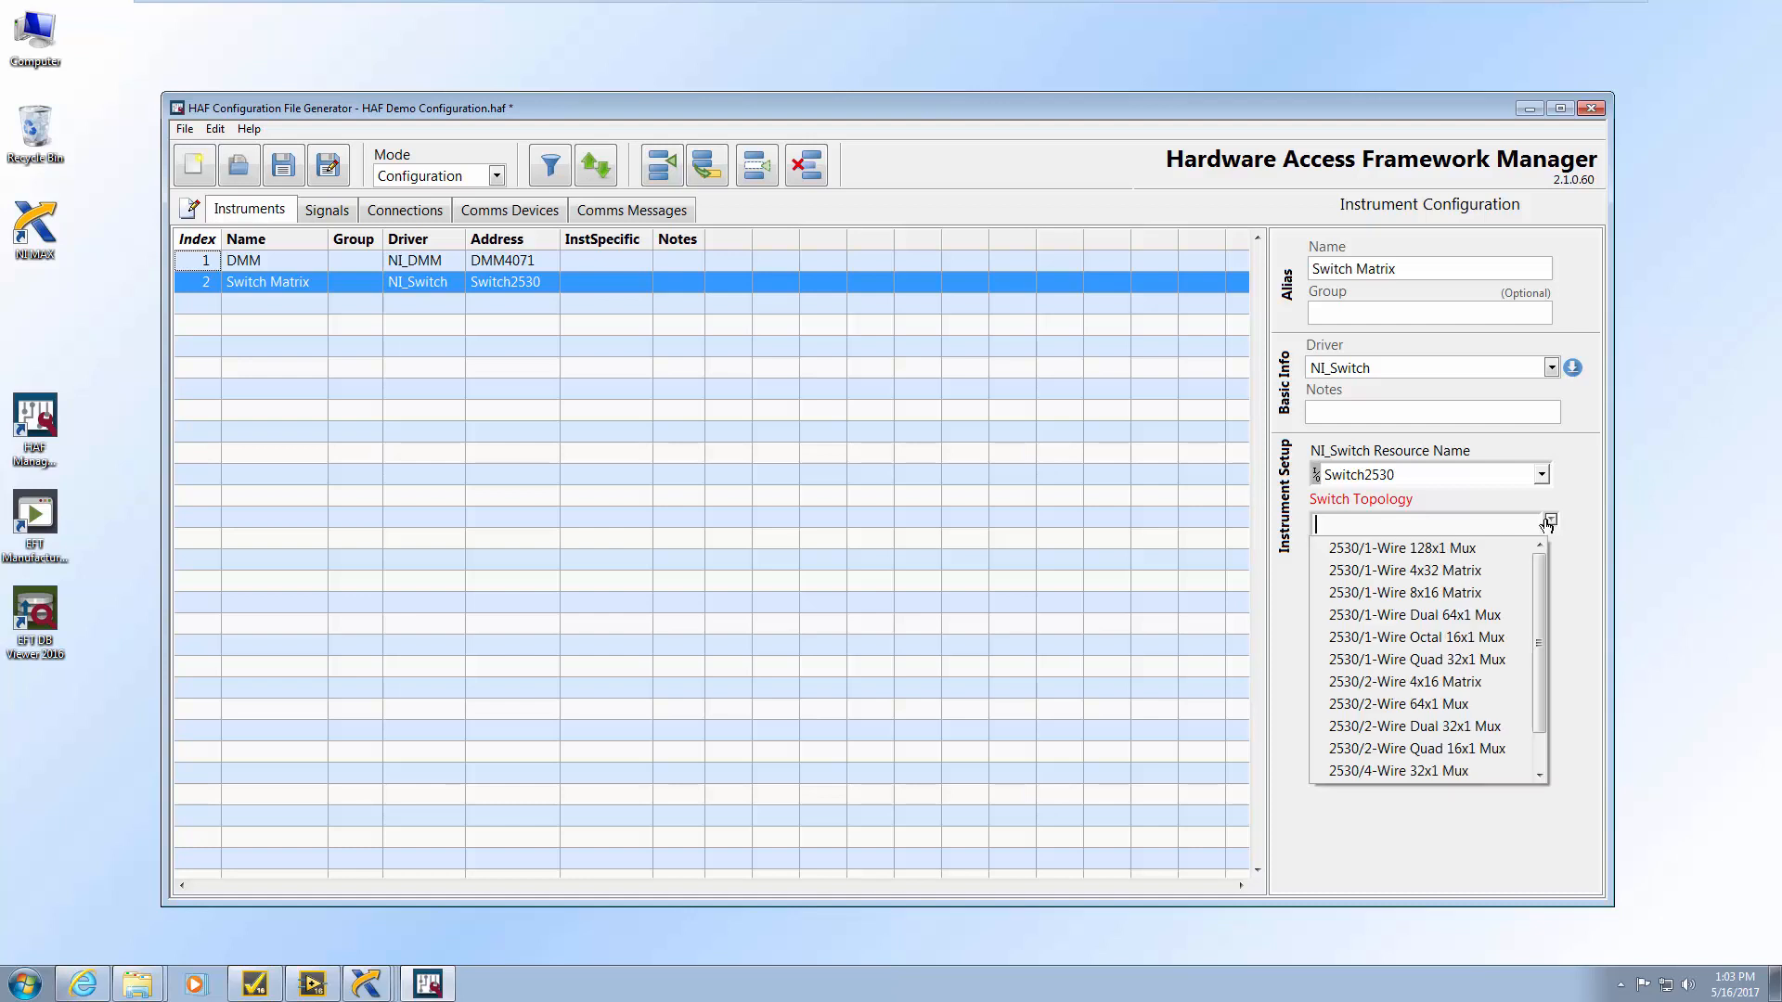
left_click(1433, 577)
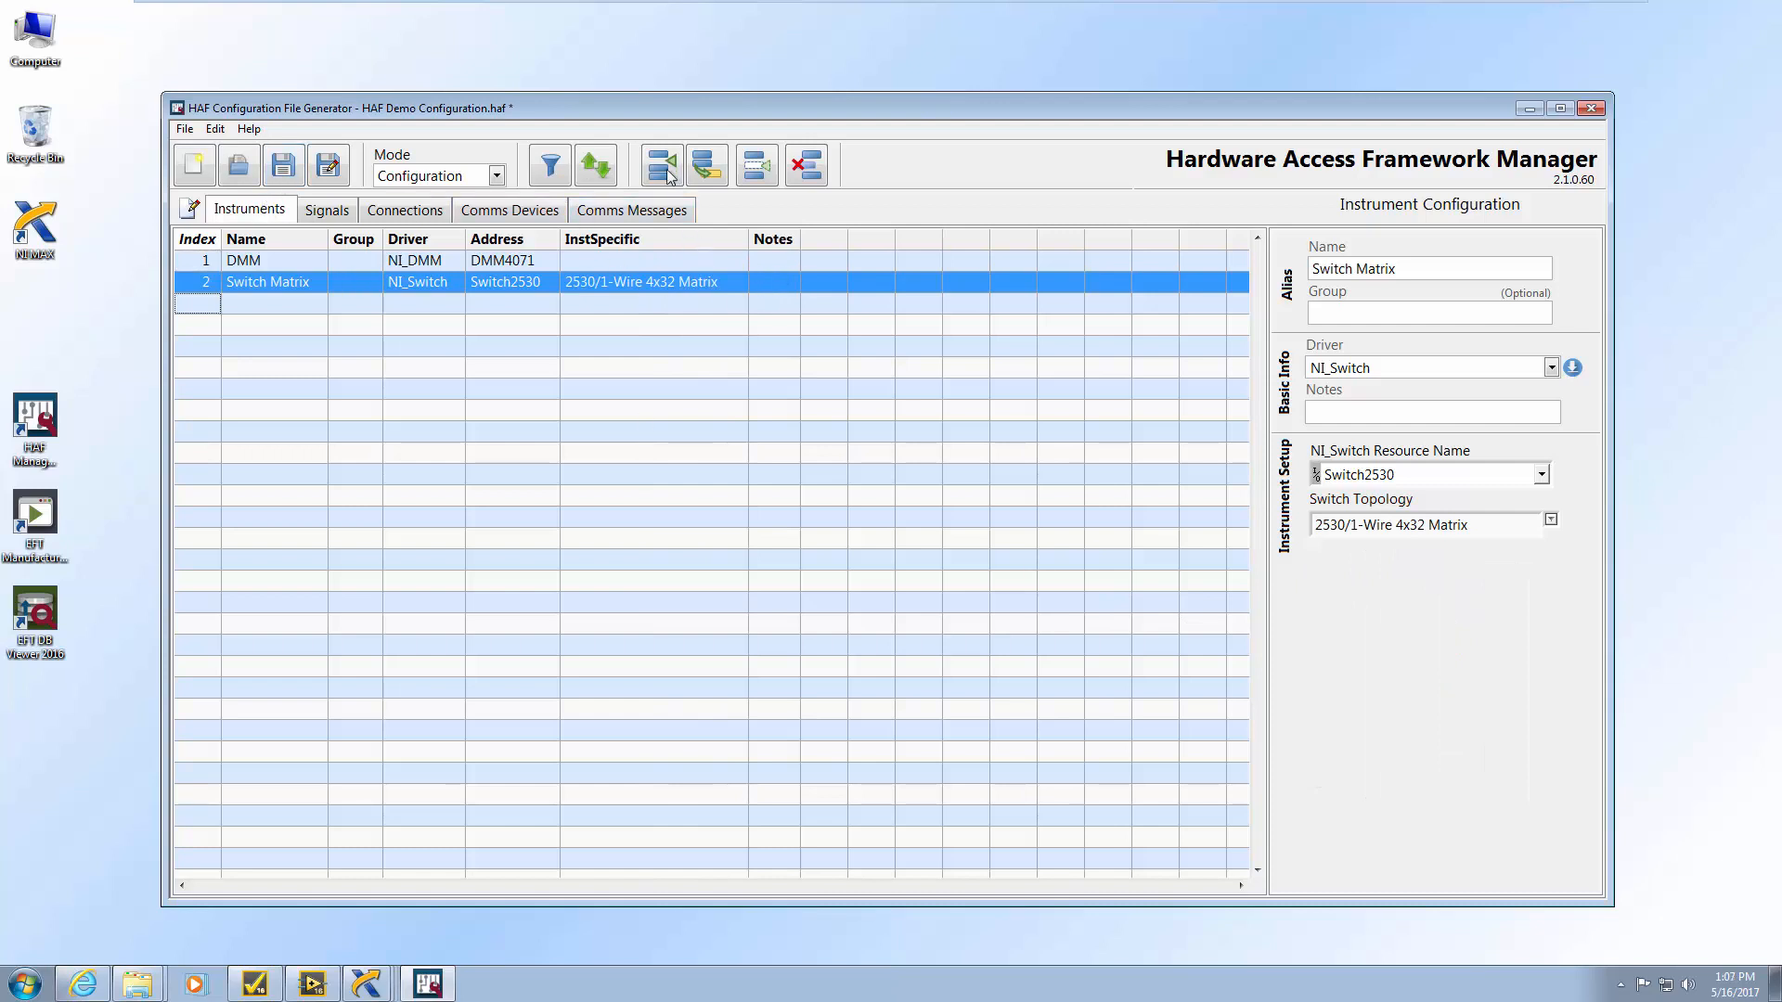
left_click(666, 168)
Name the third instrument DAQ, using the NI_DAQmx driver on device DAQ6221
left_click_drag(1411, 262, 1284, 269)
type("DAQ")
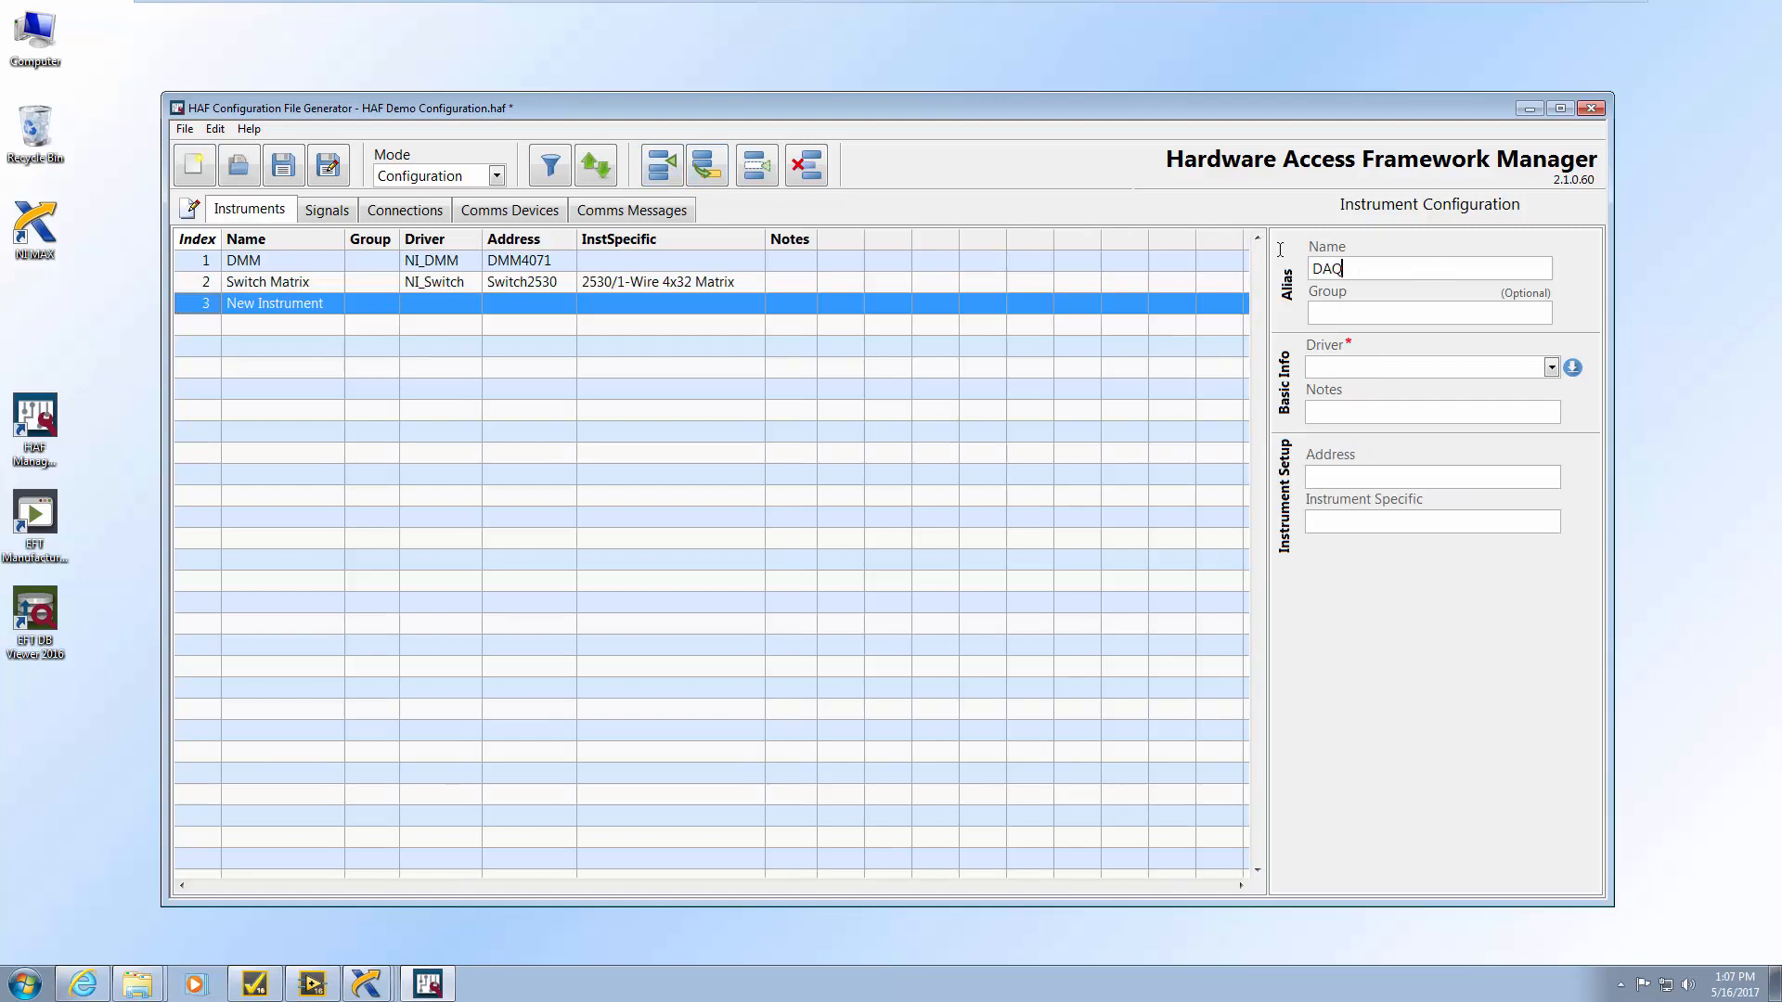
left_click(1551, 370)
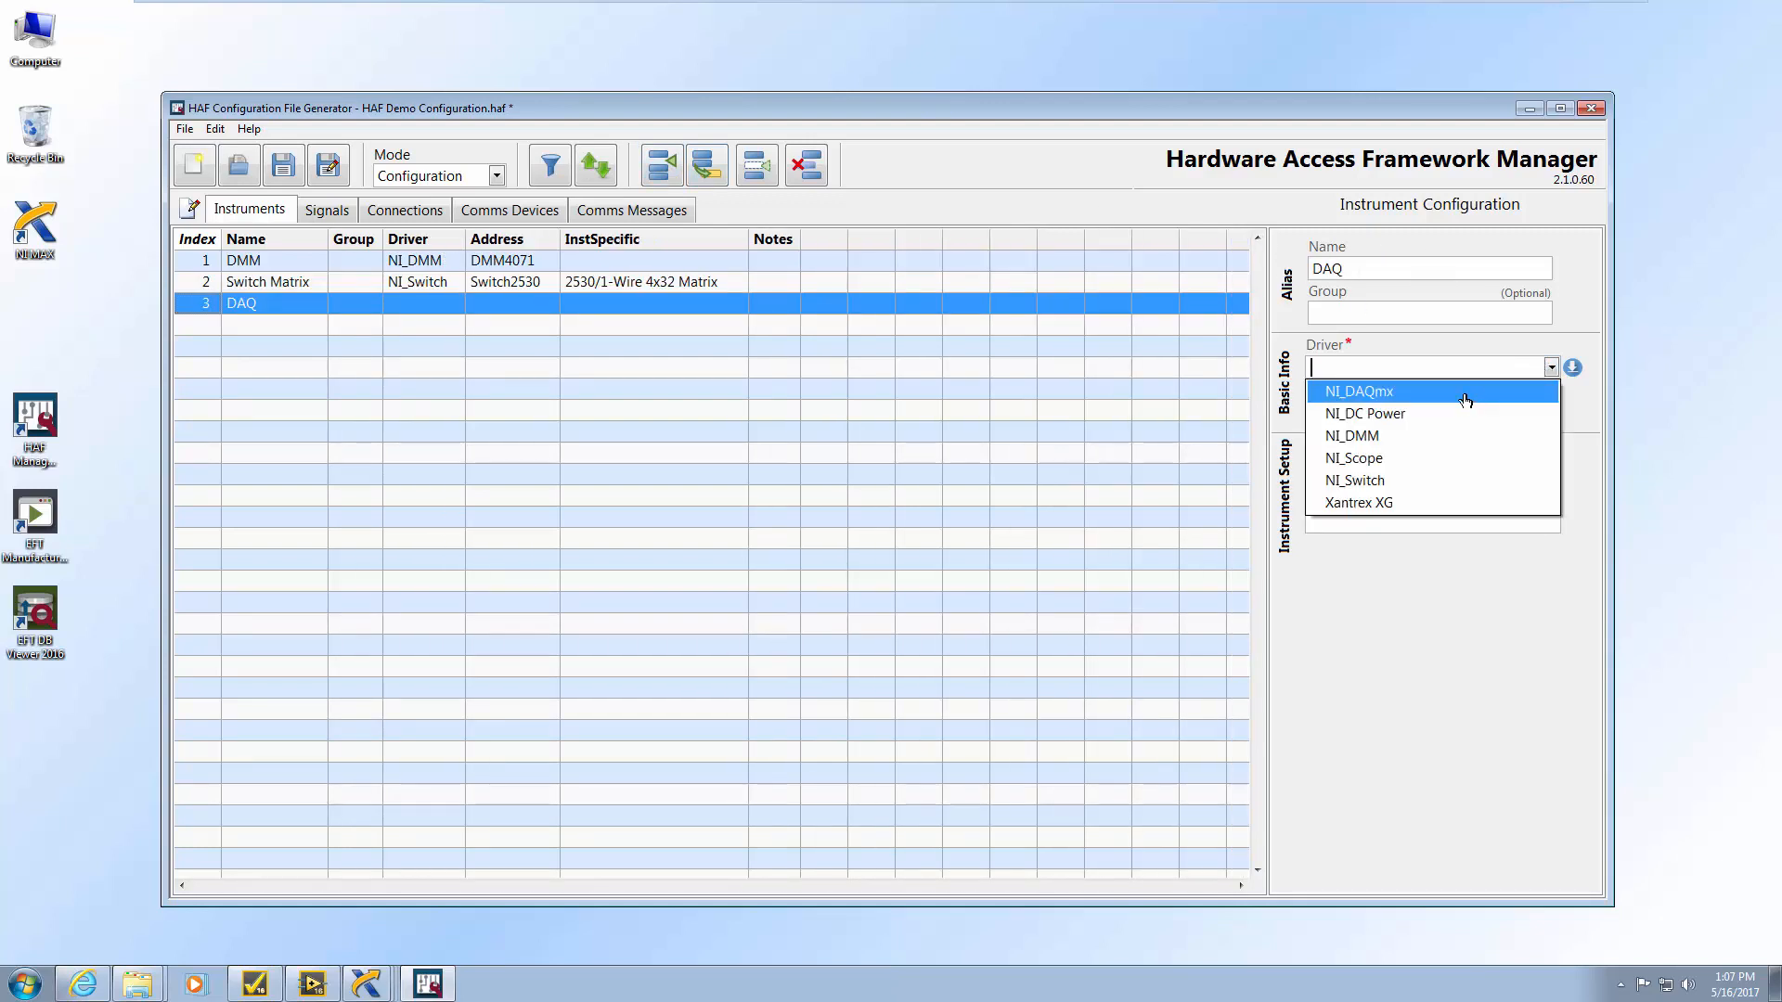
left_click(1466, 397)
left_click(1552, 480)
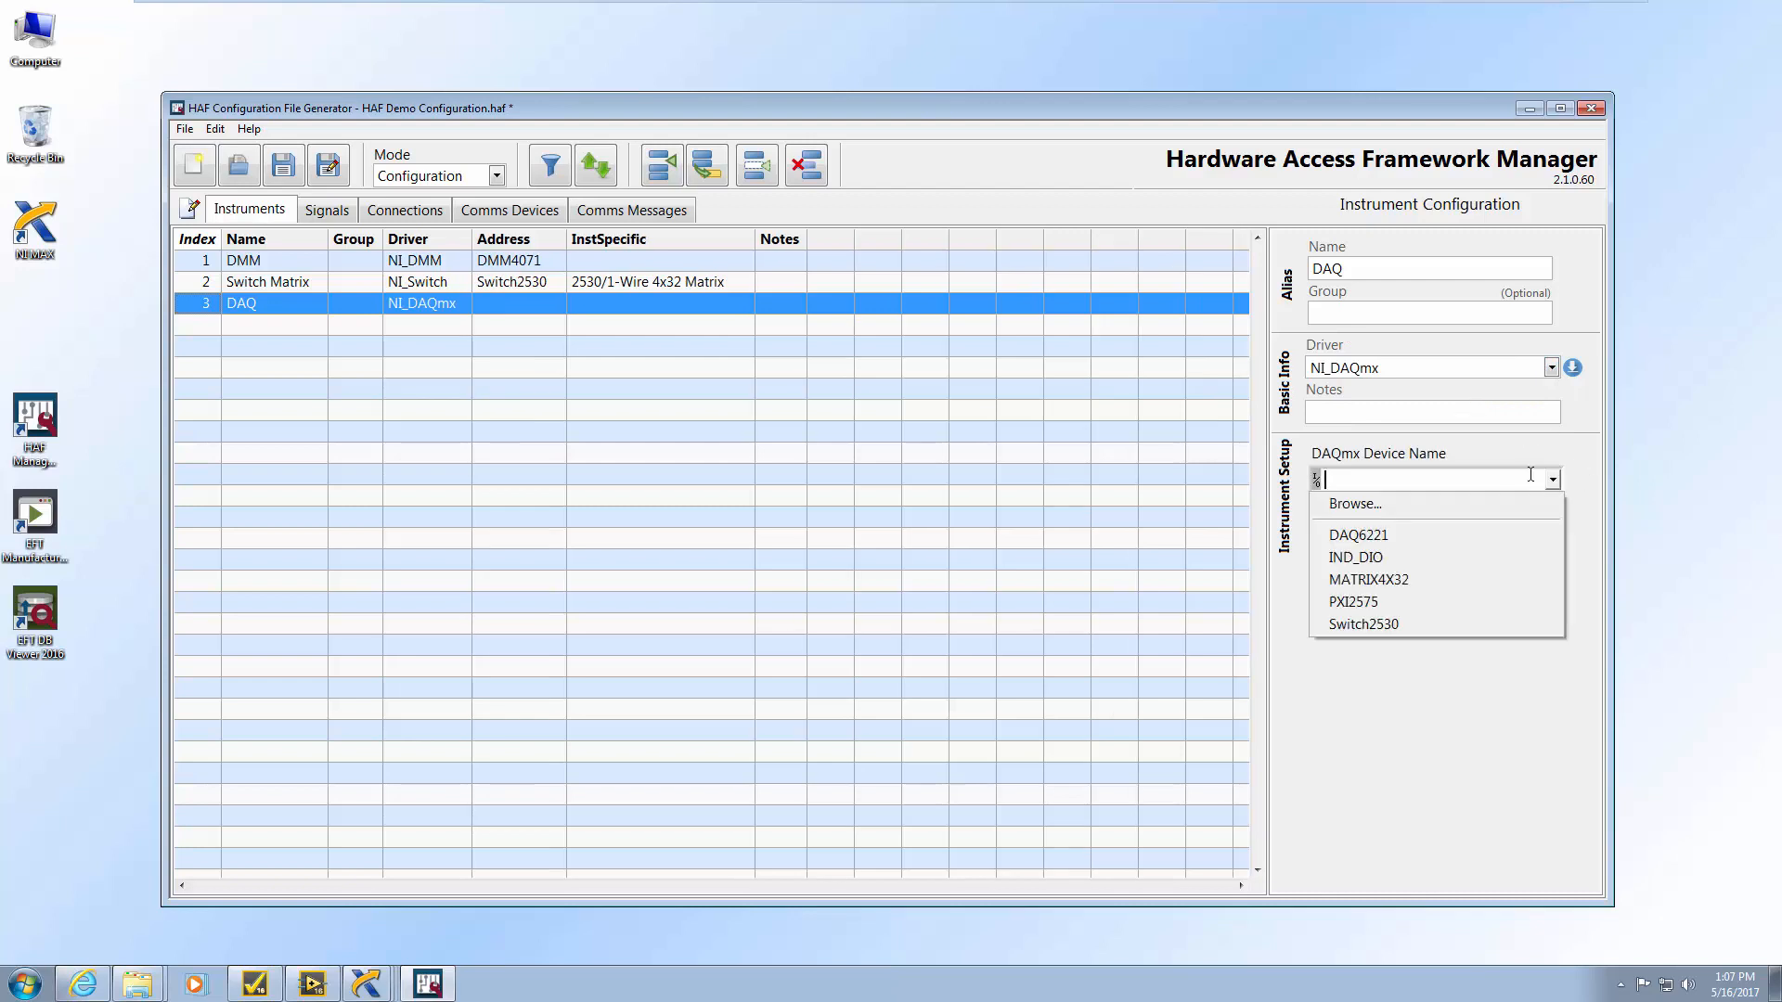
left_click(1377, 544)
Add an Industrial DIO instrument on NI_DAQmx at IND_DIO, then start a fifth instrument
left_click(671, 173)
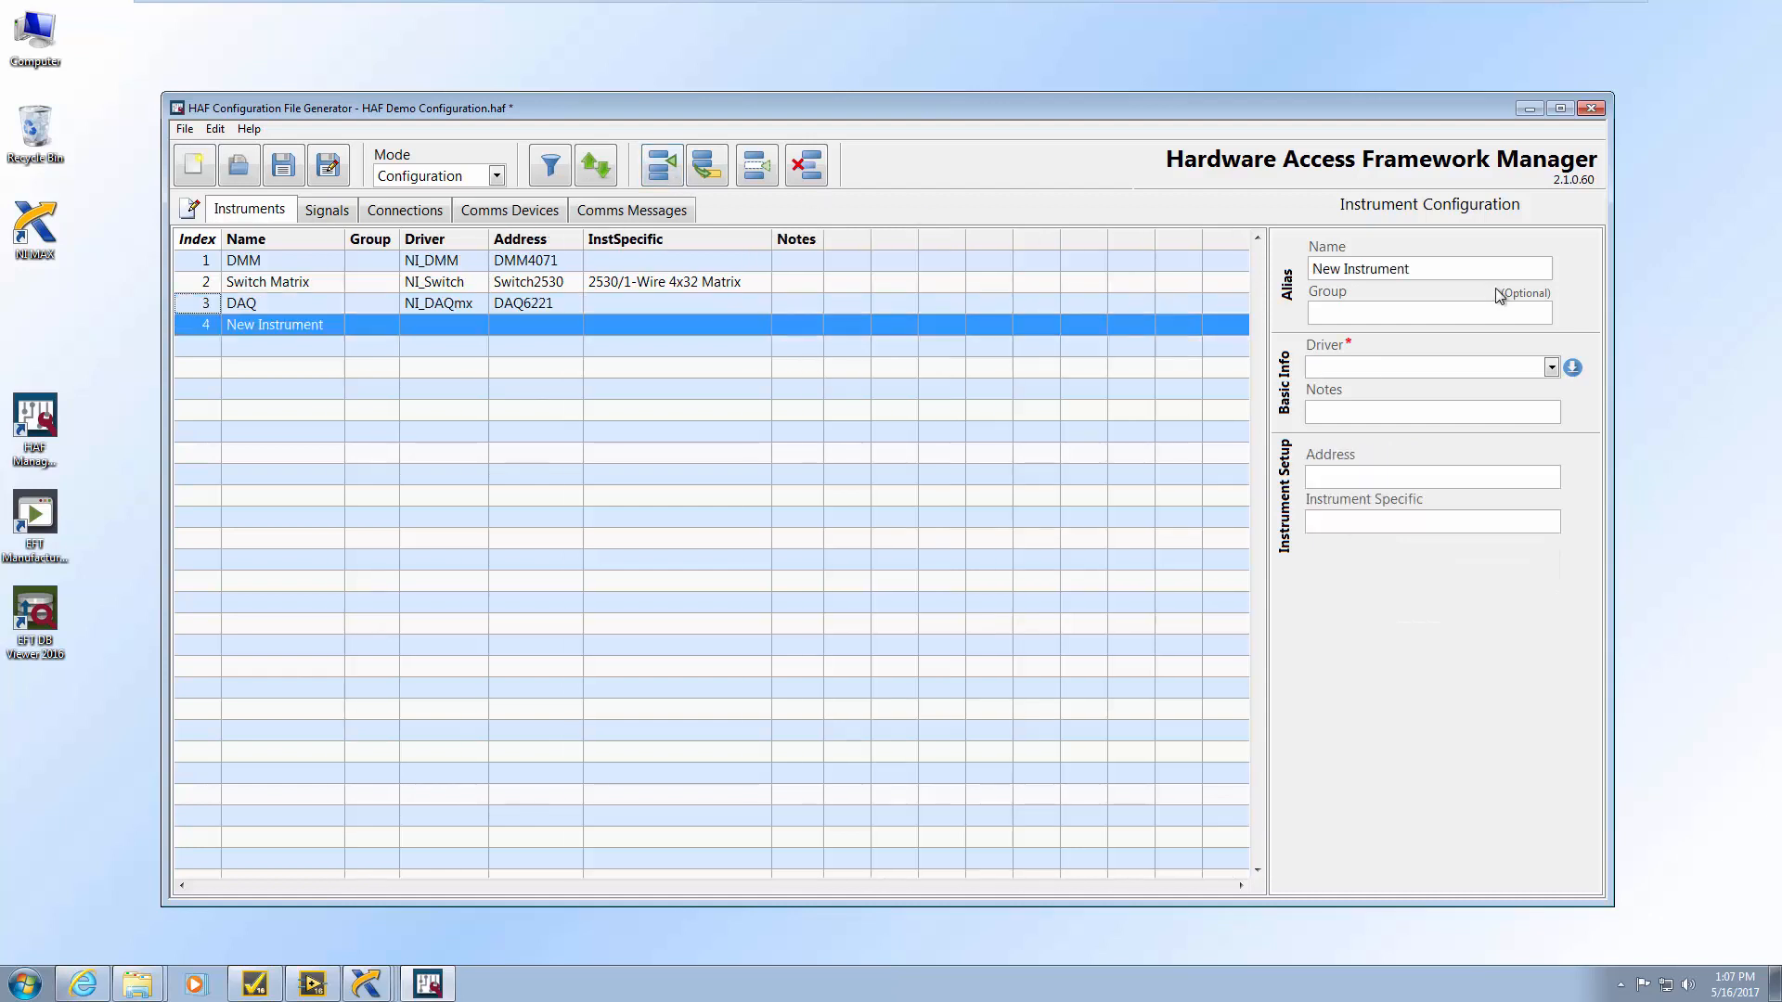
type("Industrial DIO")
left_click(1552, 369)
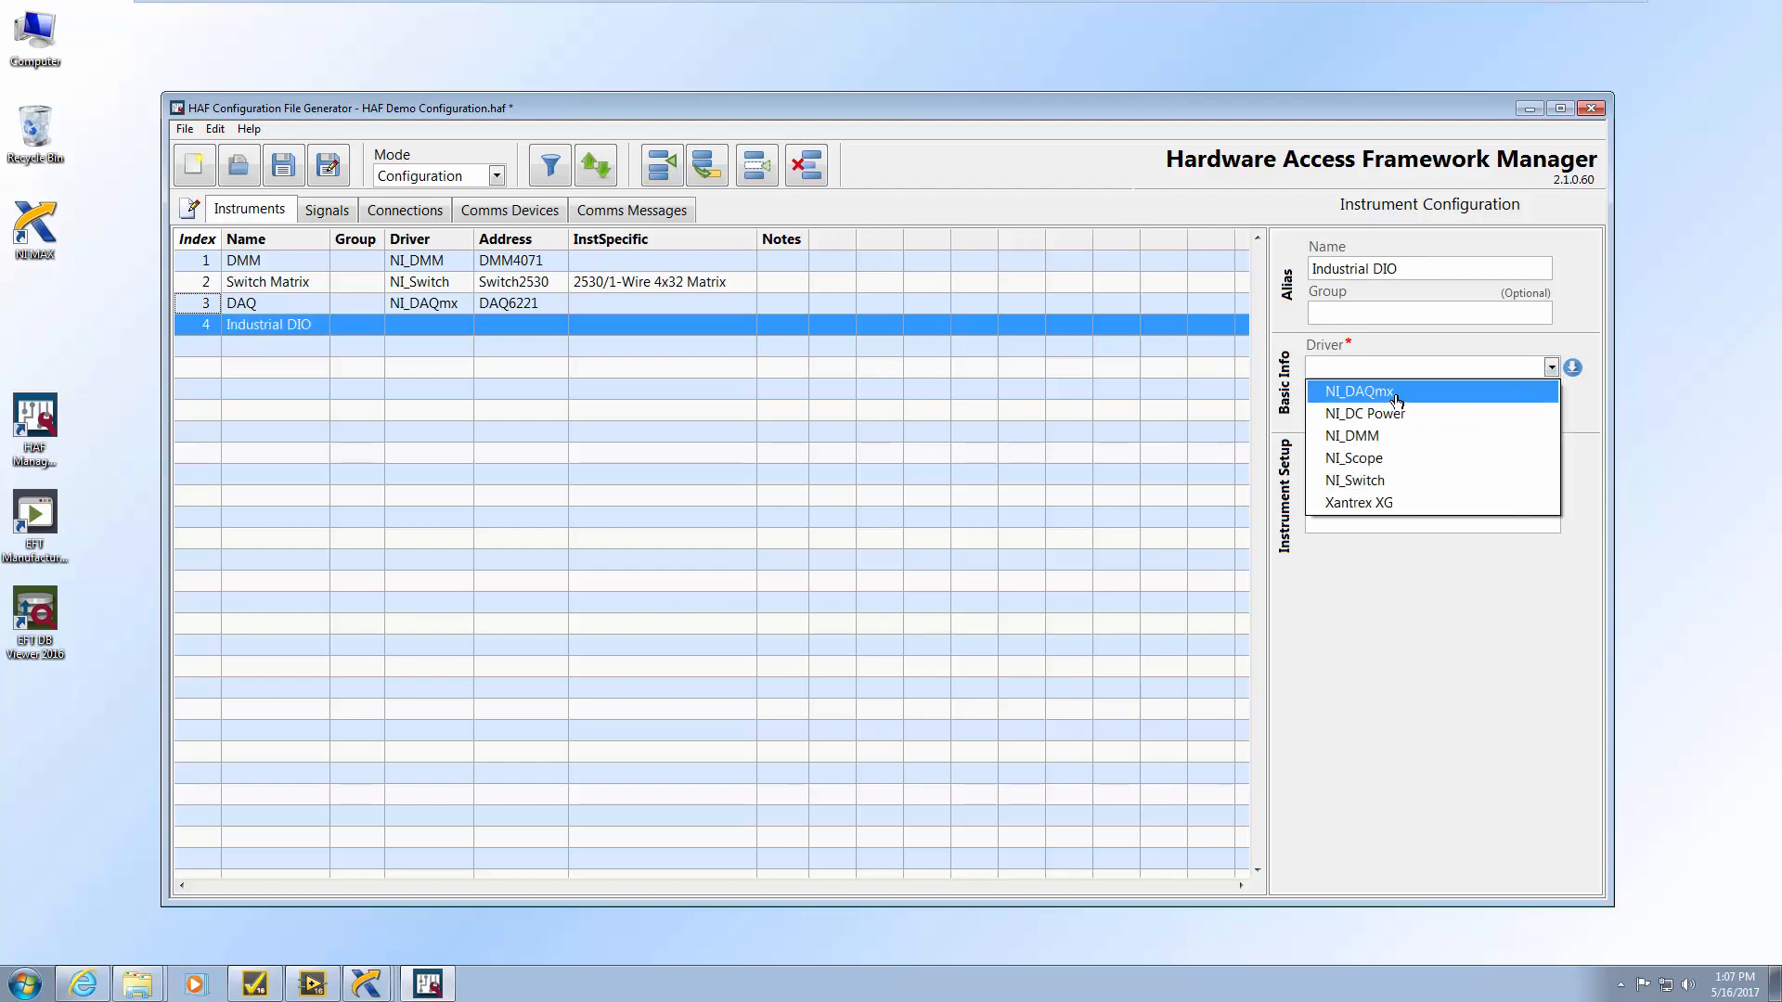
left_click(1374, 391)
left_click(1554, 482)
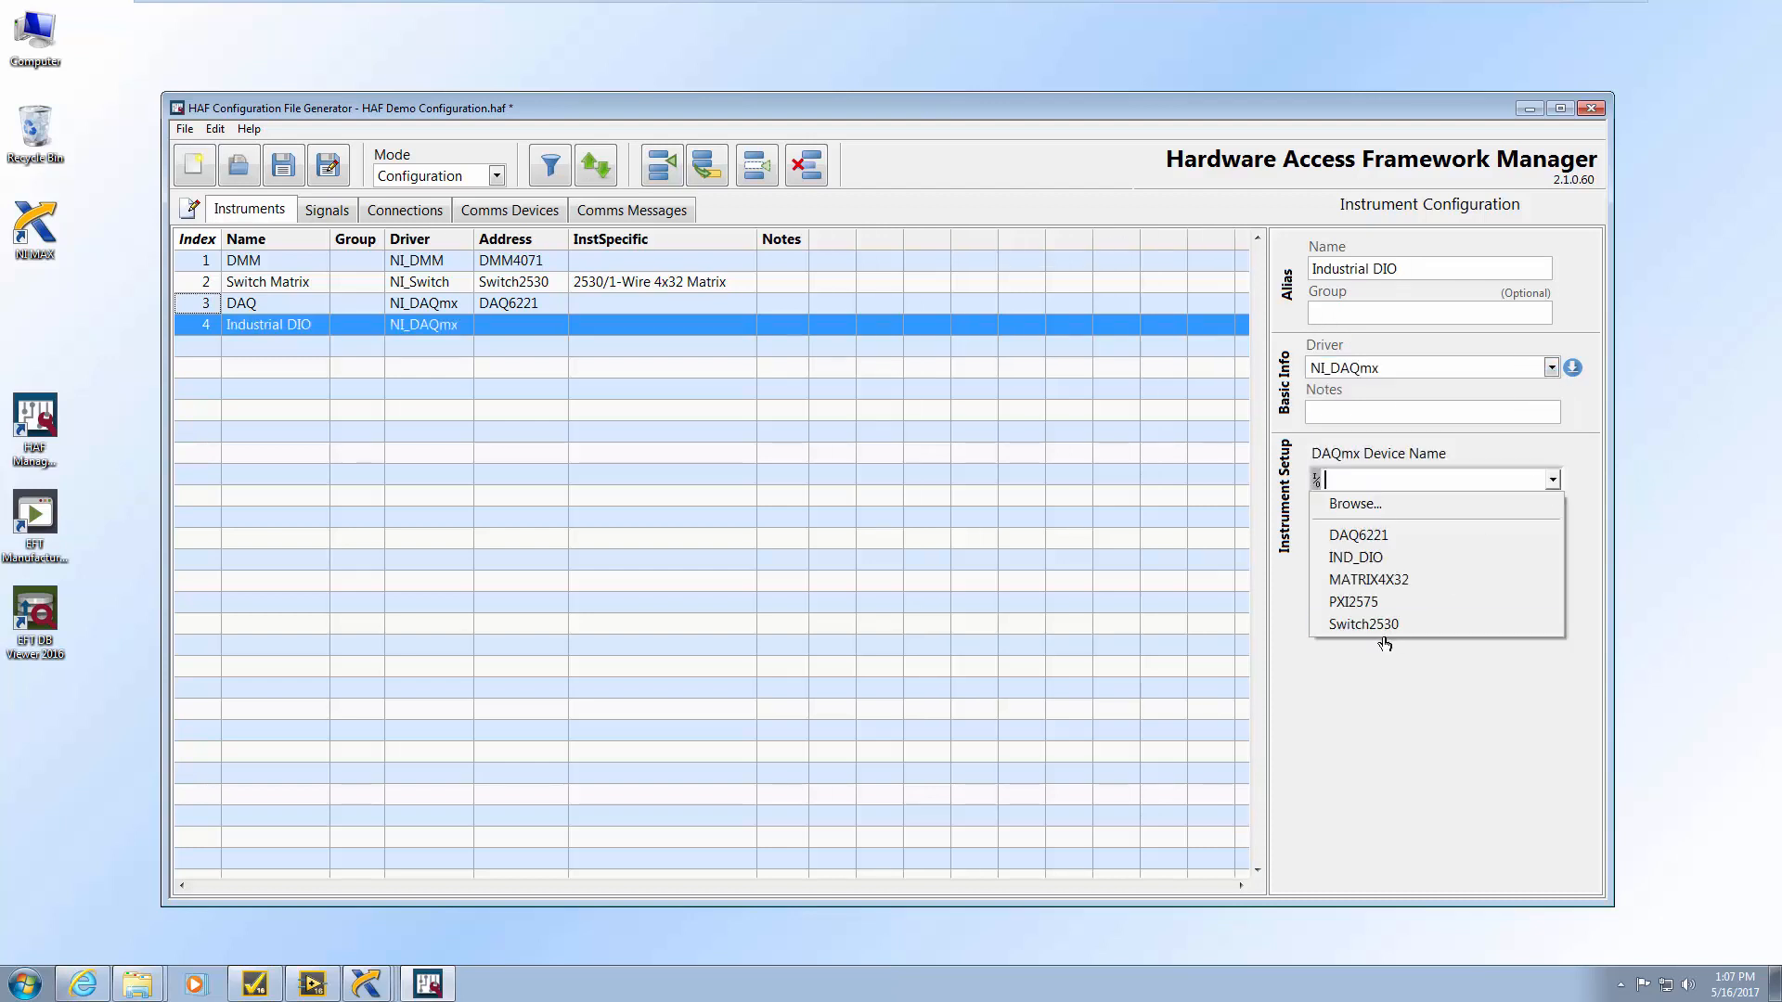
left_click(1389, 562)
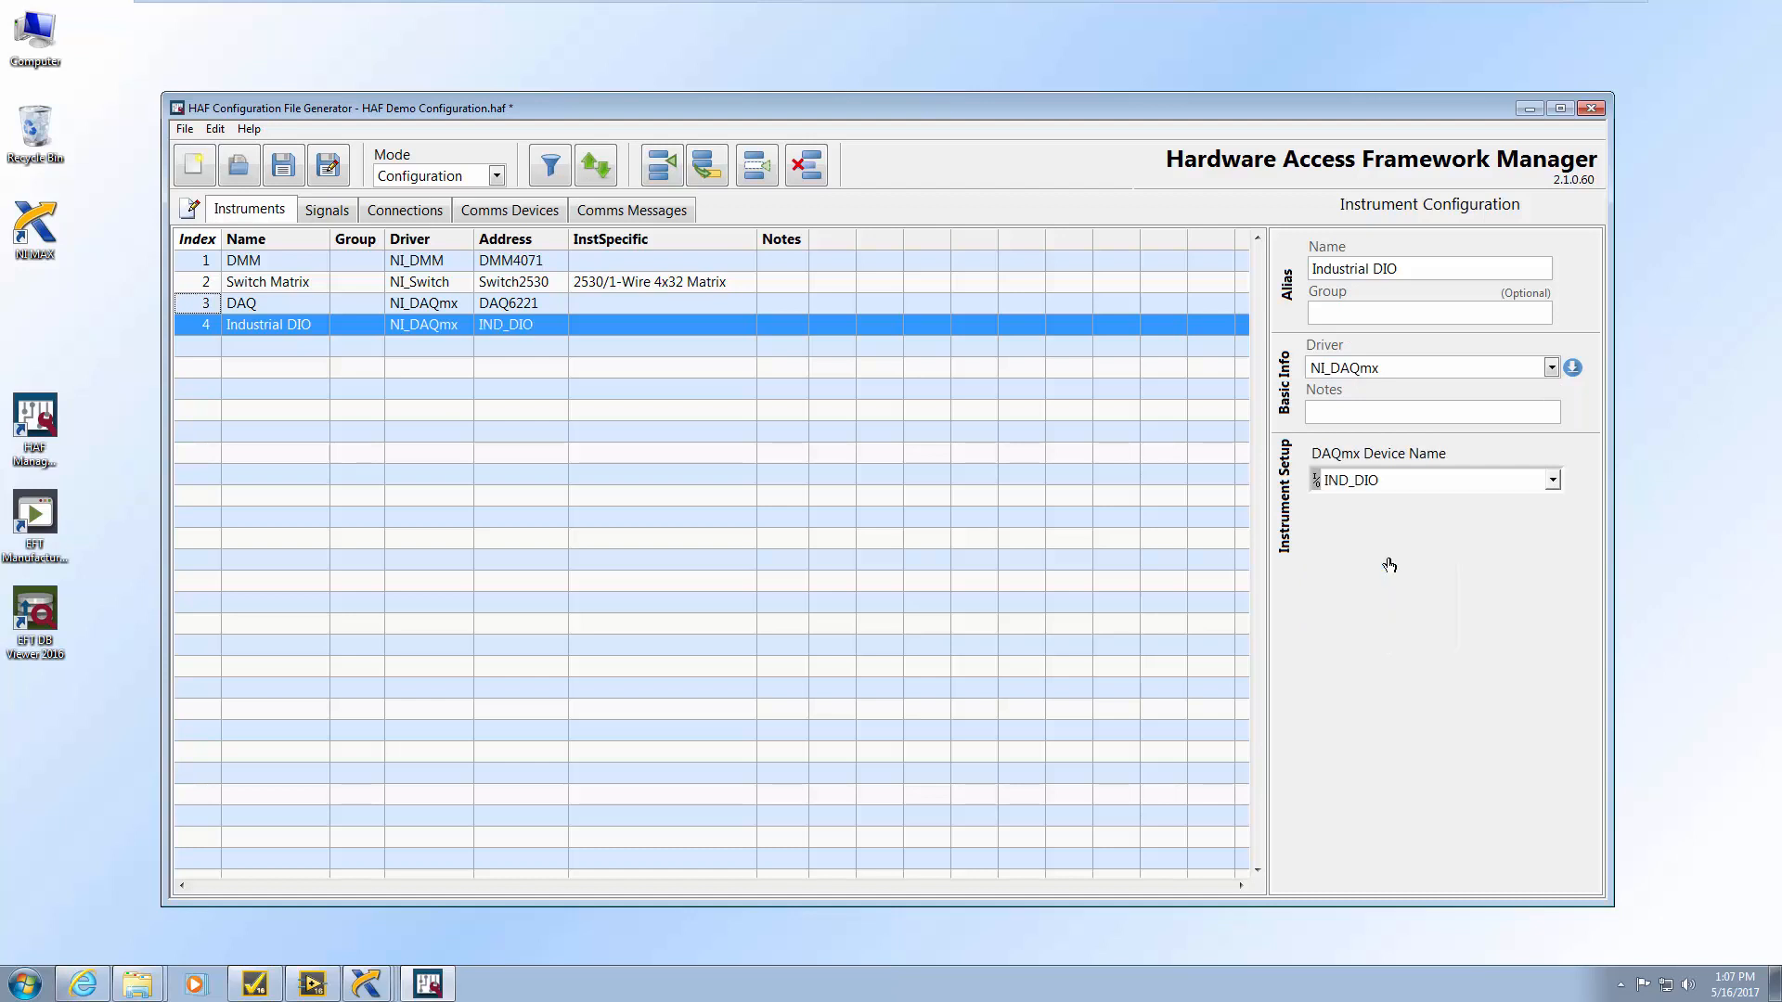
left_click(661, 165)
key("ctrl+a")
Name the fifth instrument Power Supply with NI_DC Power driver, PXI_PS device and 20 V max voltage
type("Pw")
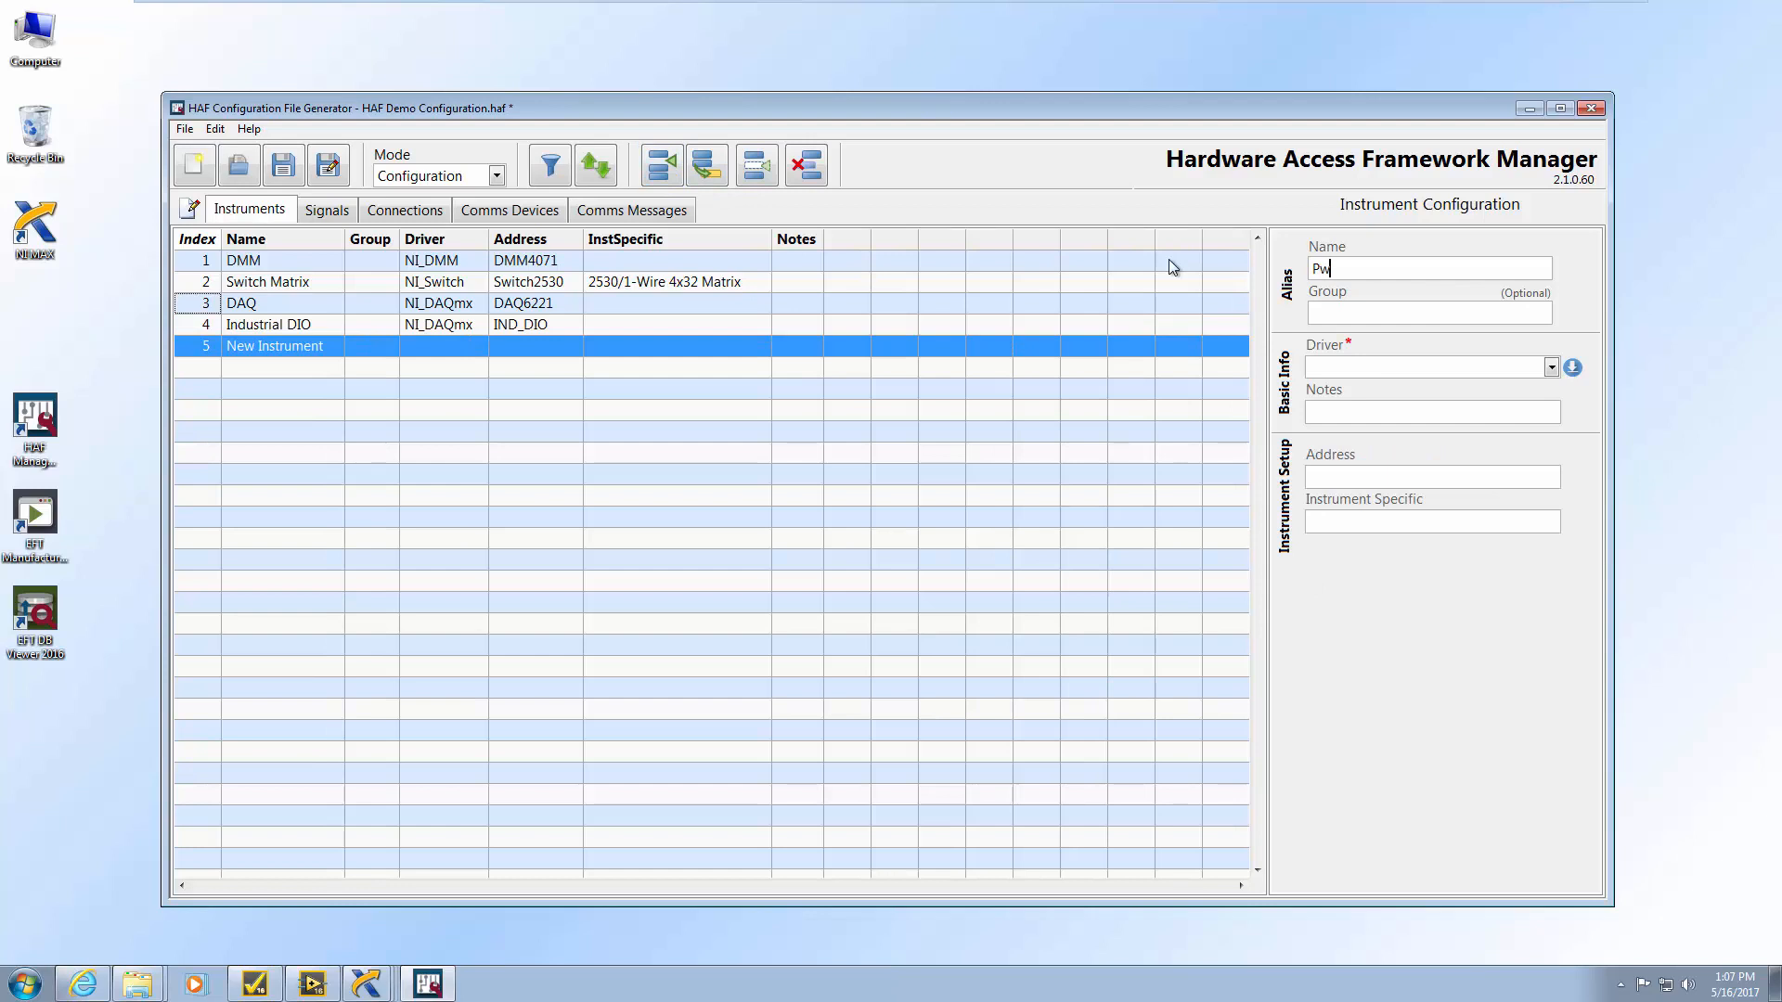
key("BackSpace")
type("ower Supply")
left_click(1550, 367)
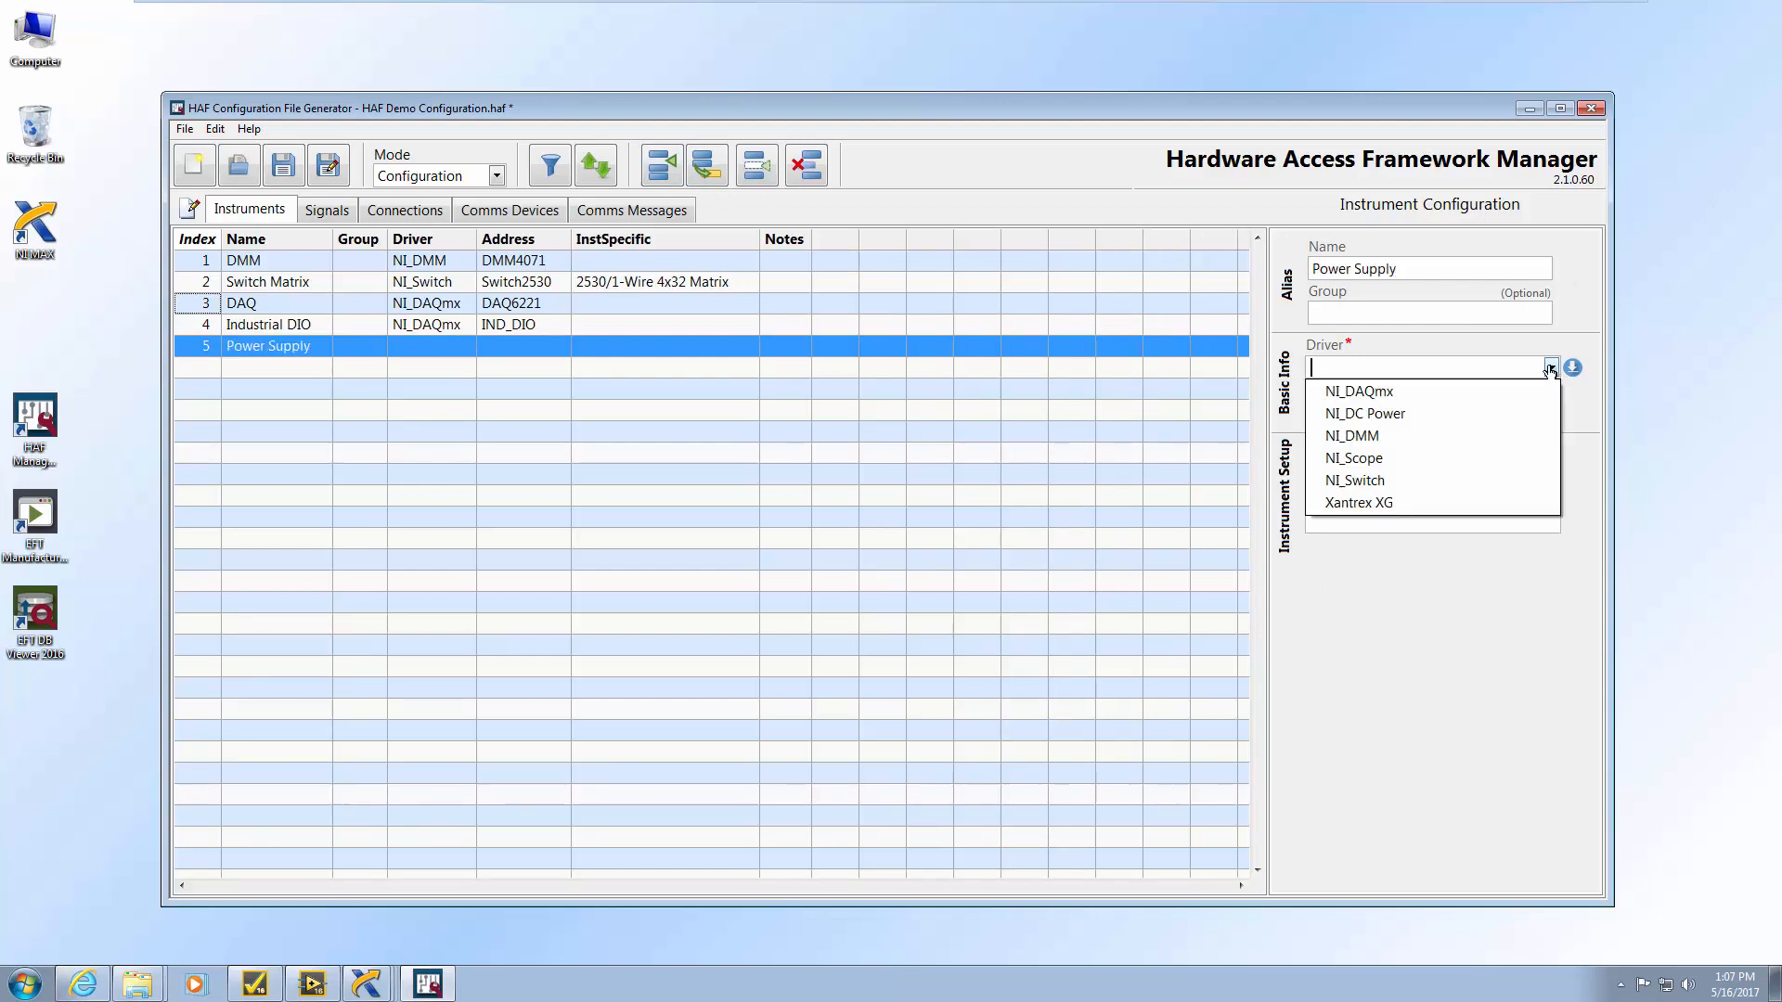
left_click(1379, 419)
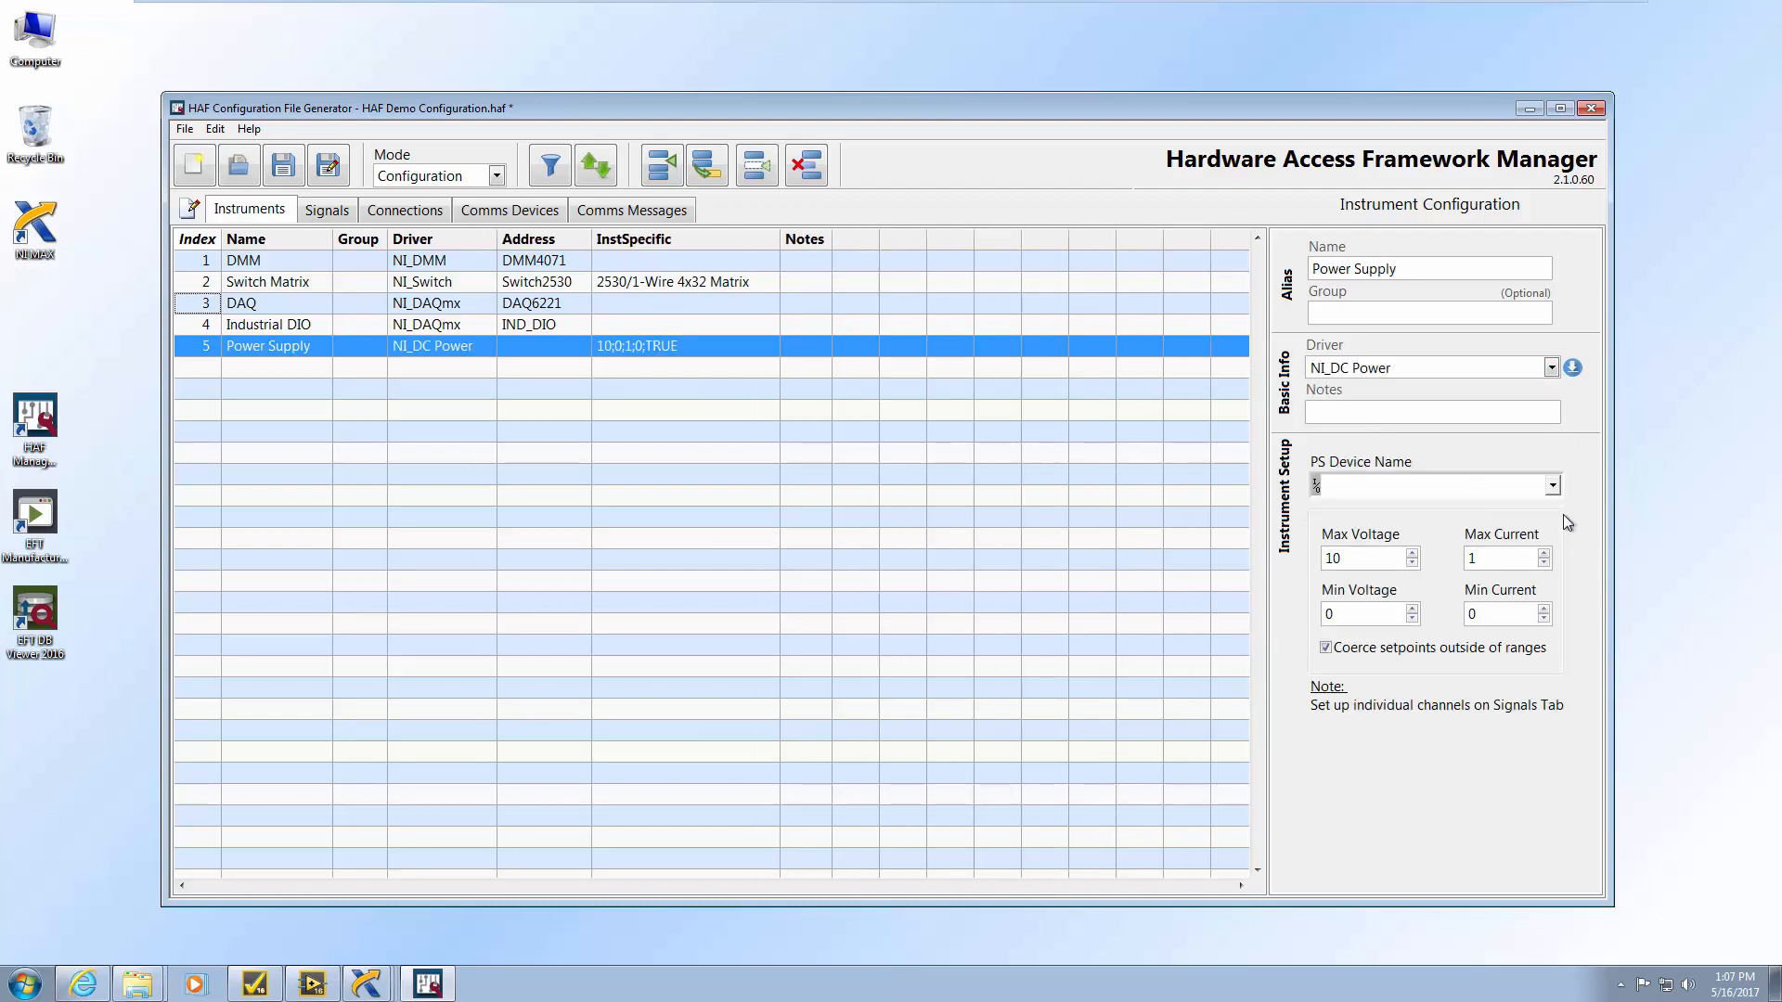
left_click(1553, 485)
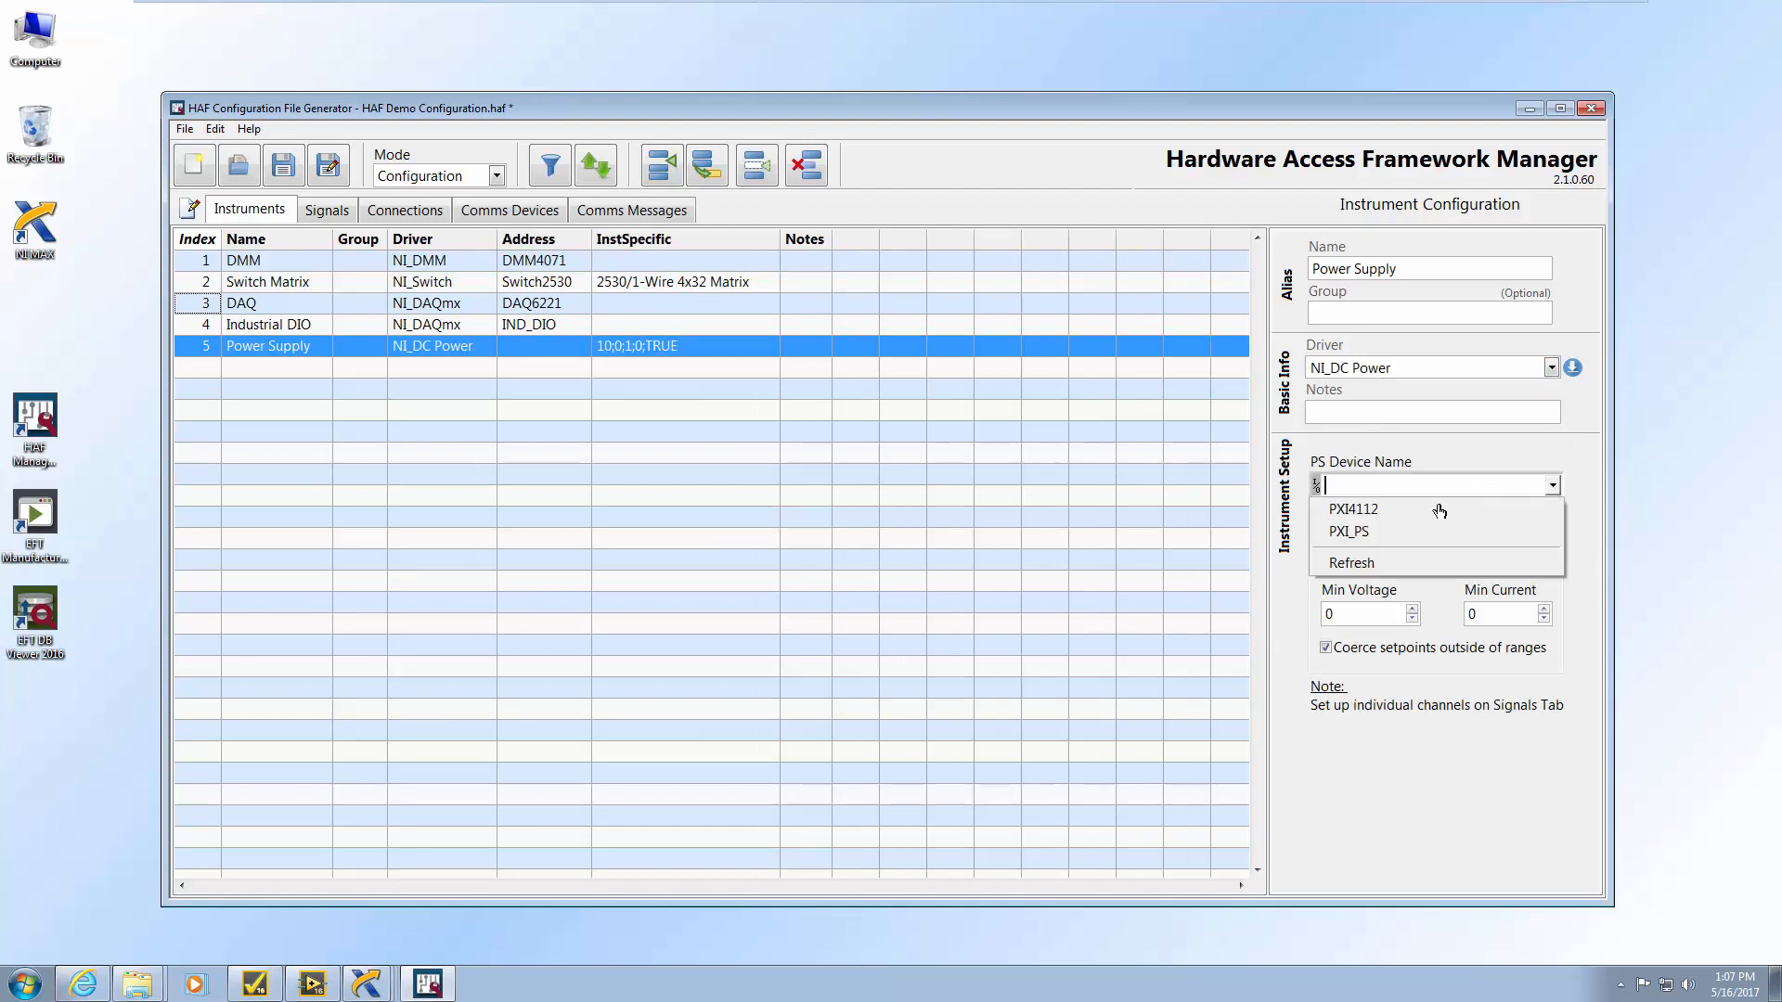
left_click(1394, 539)
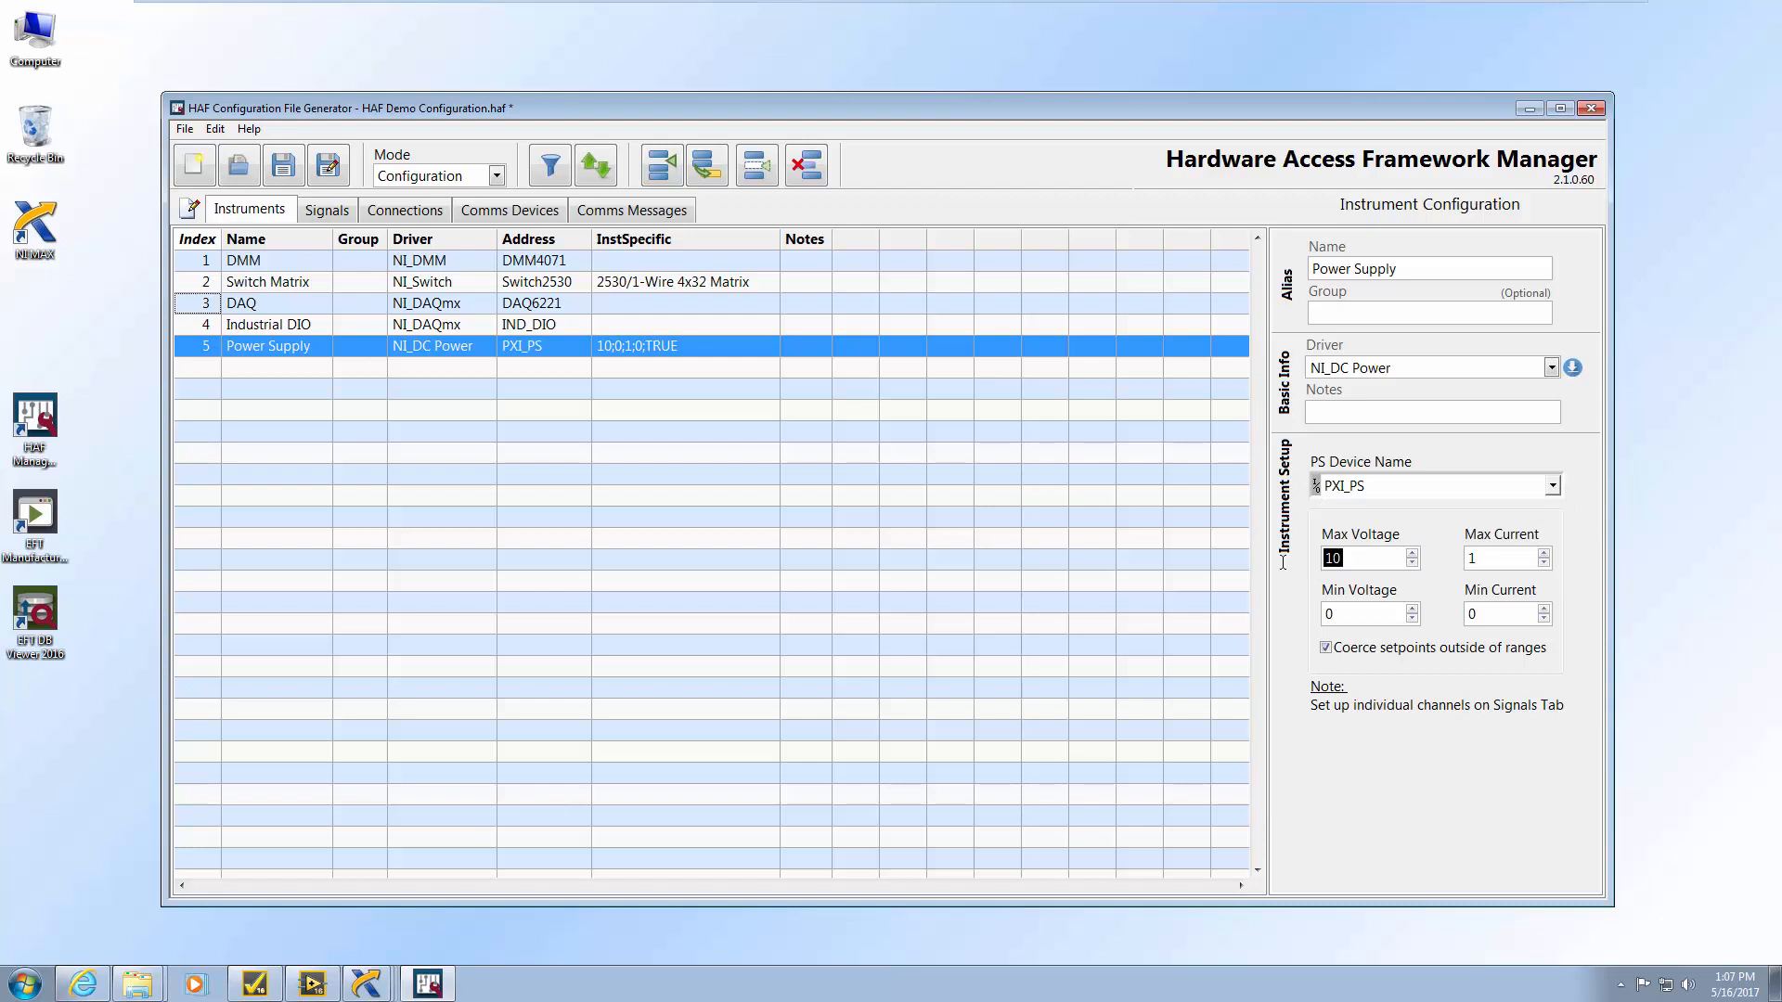
type("2")
left_click(1503, 558)
Add an Initialize Hardware Access Framework step to Setup, keeping the auto-detected configuration file
left_click(253, 986)
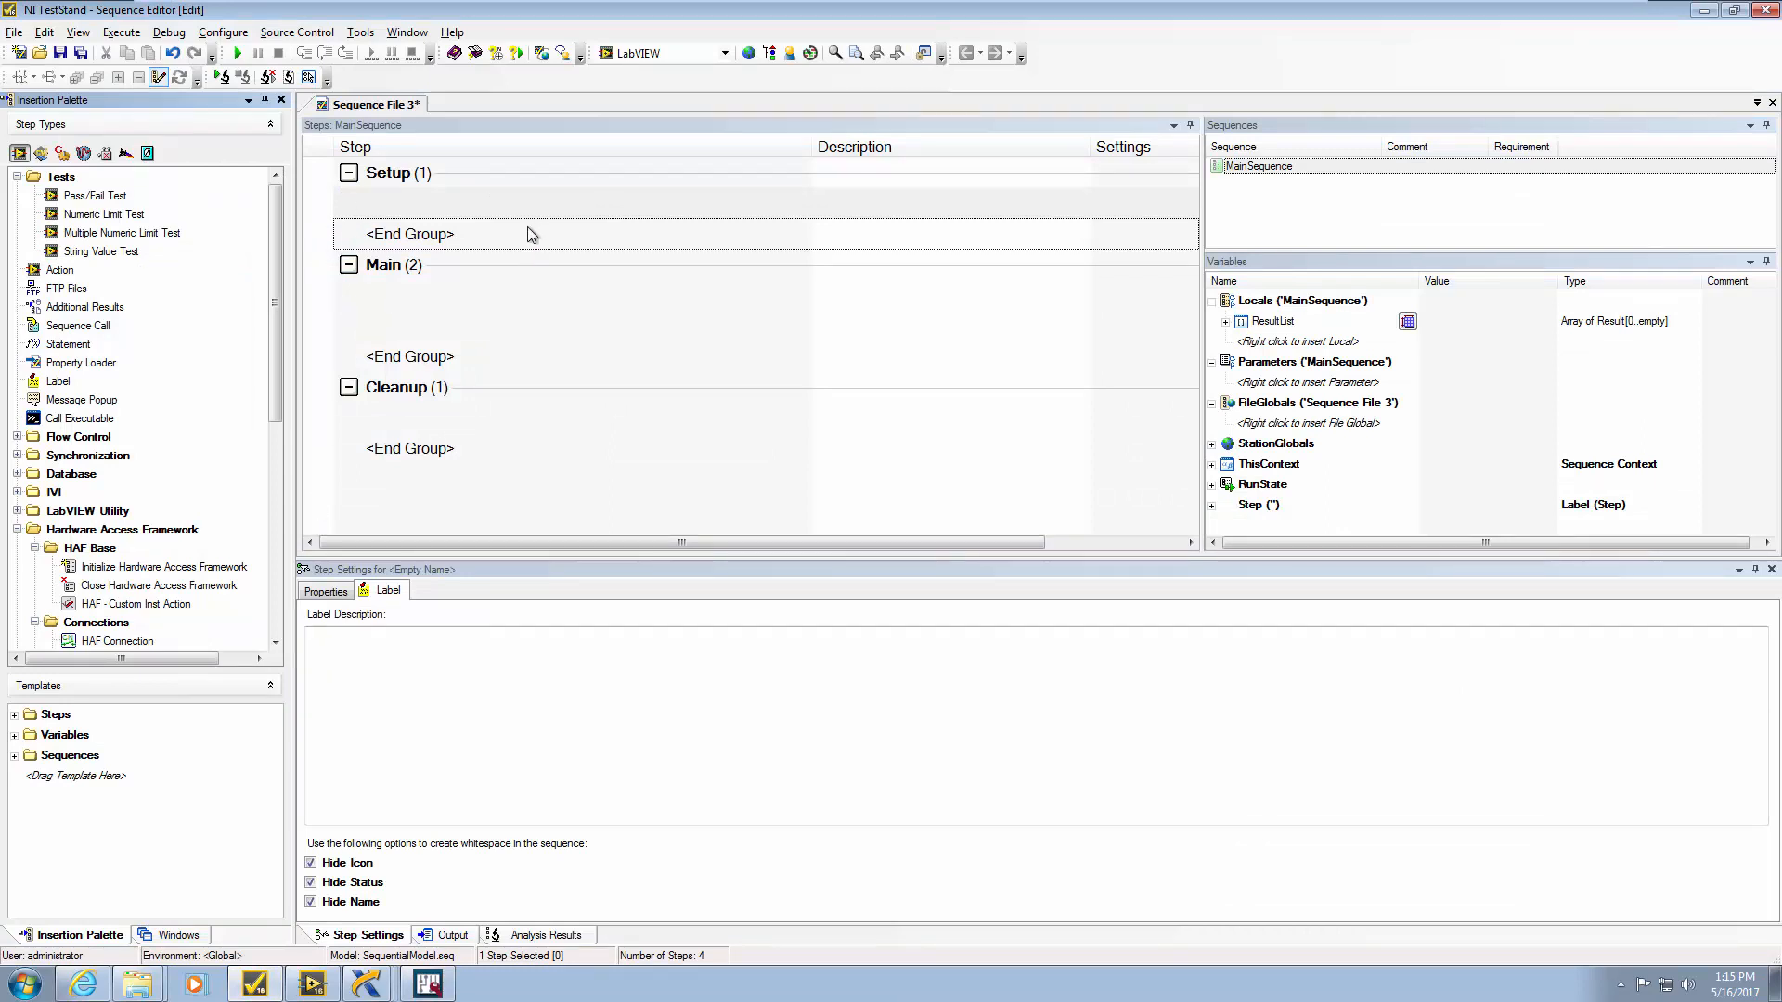
left_click_drag(107, 568, 385, 193)
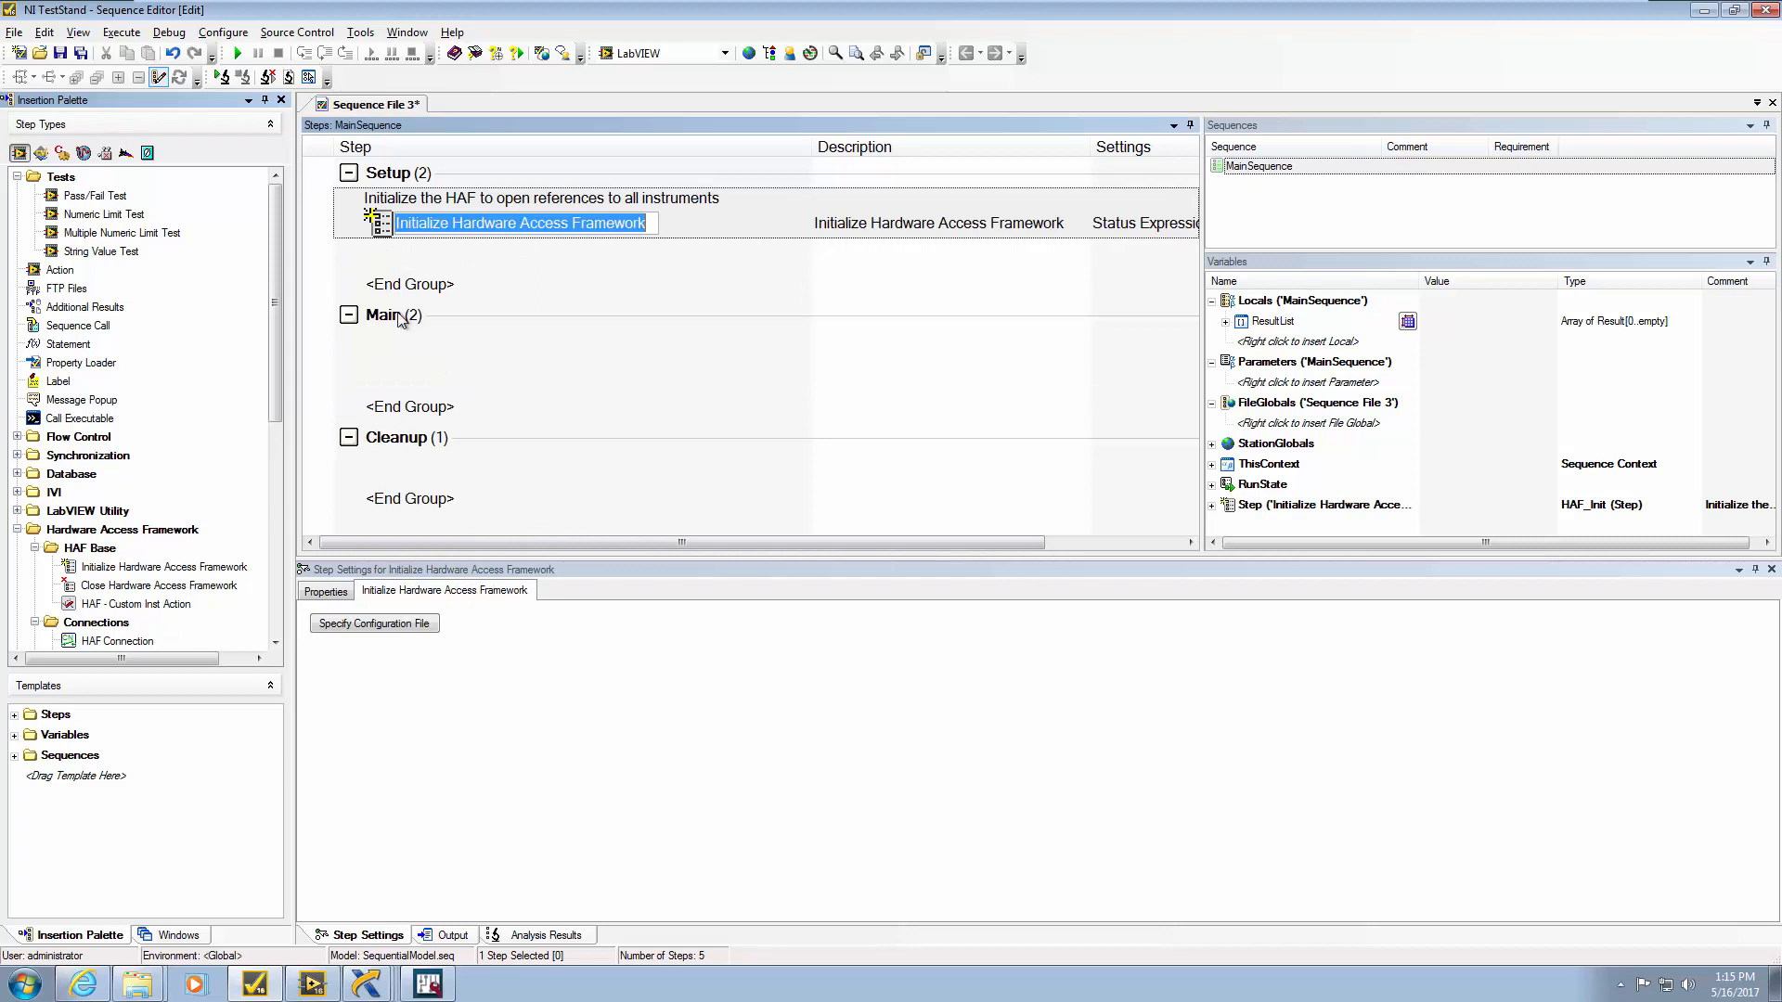
left_click(388, 626)
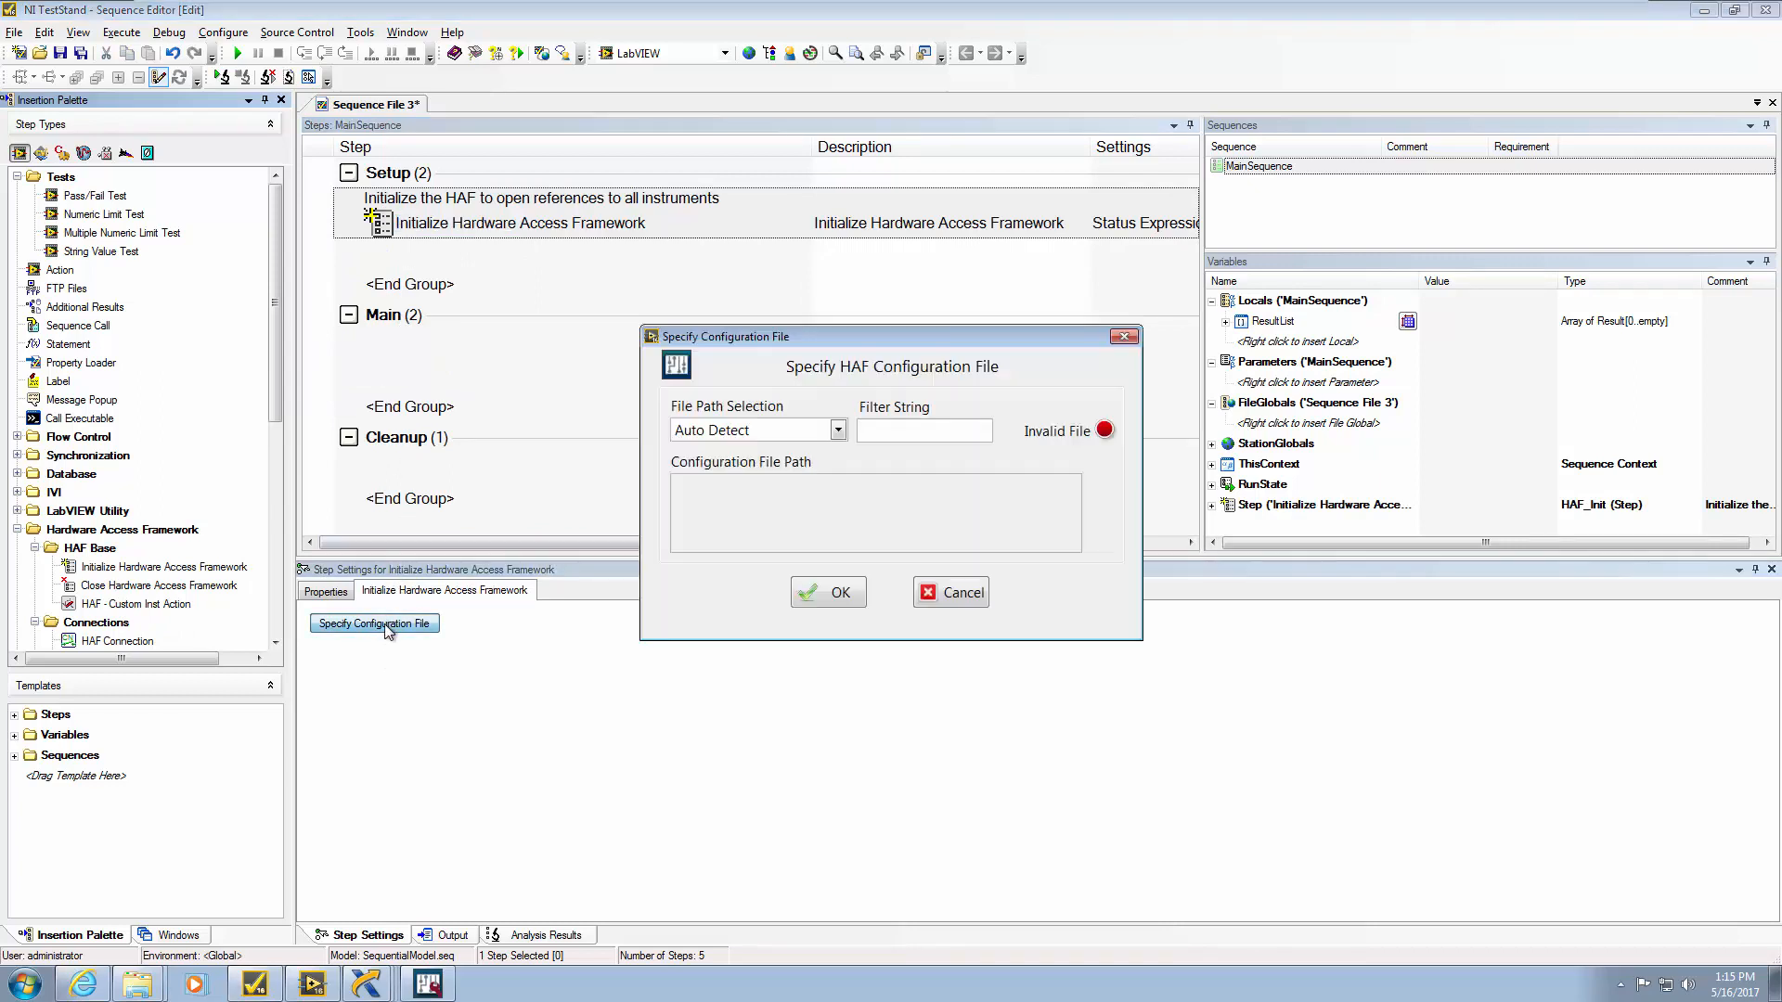
left_click(839, 429)
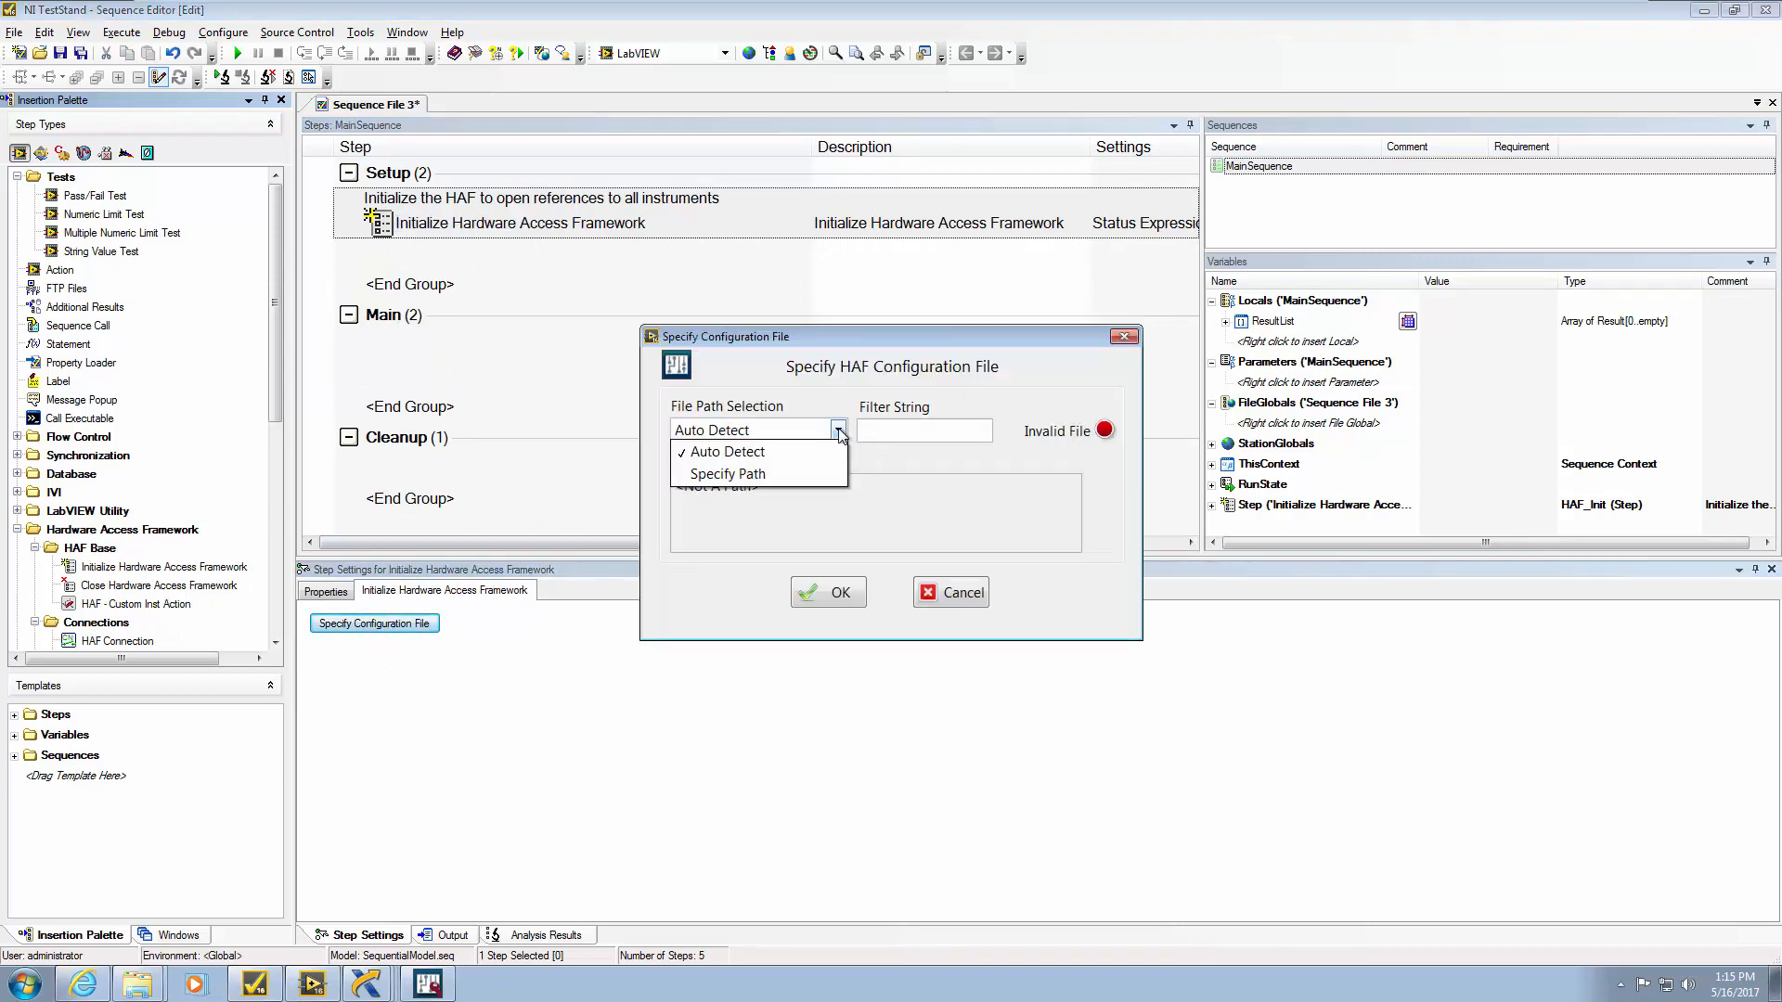
left_click(803, 475)
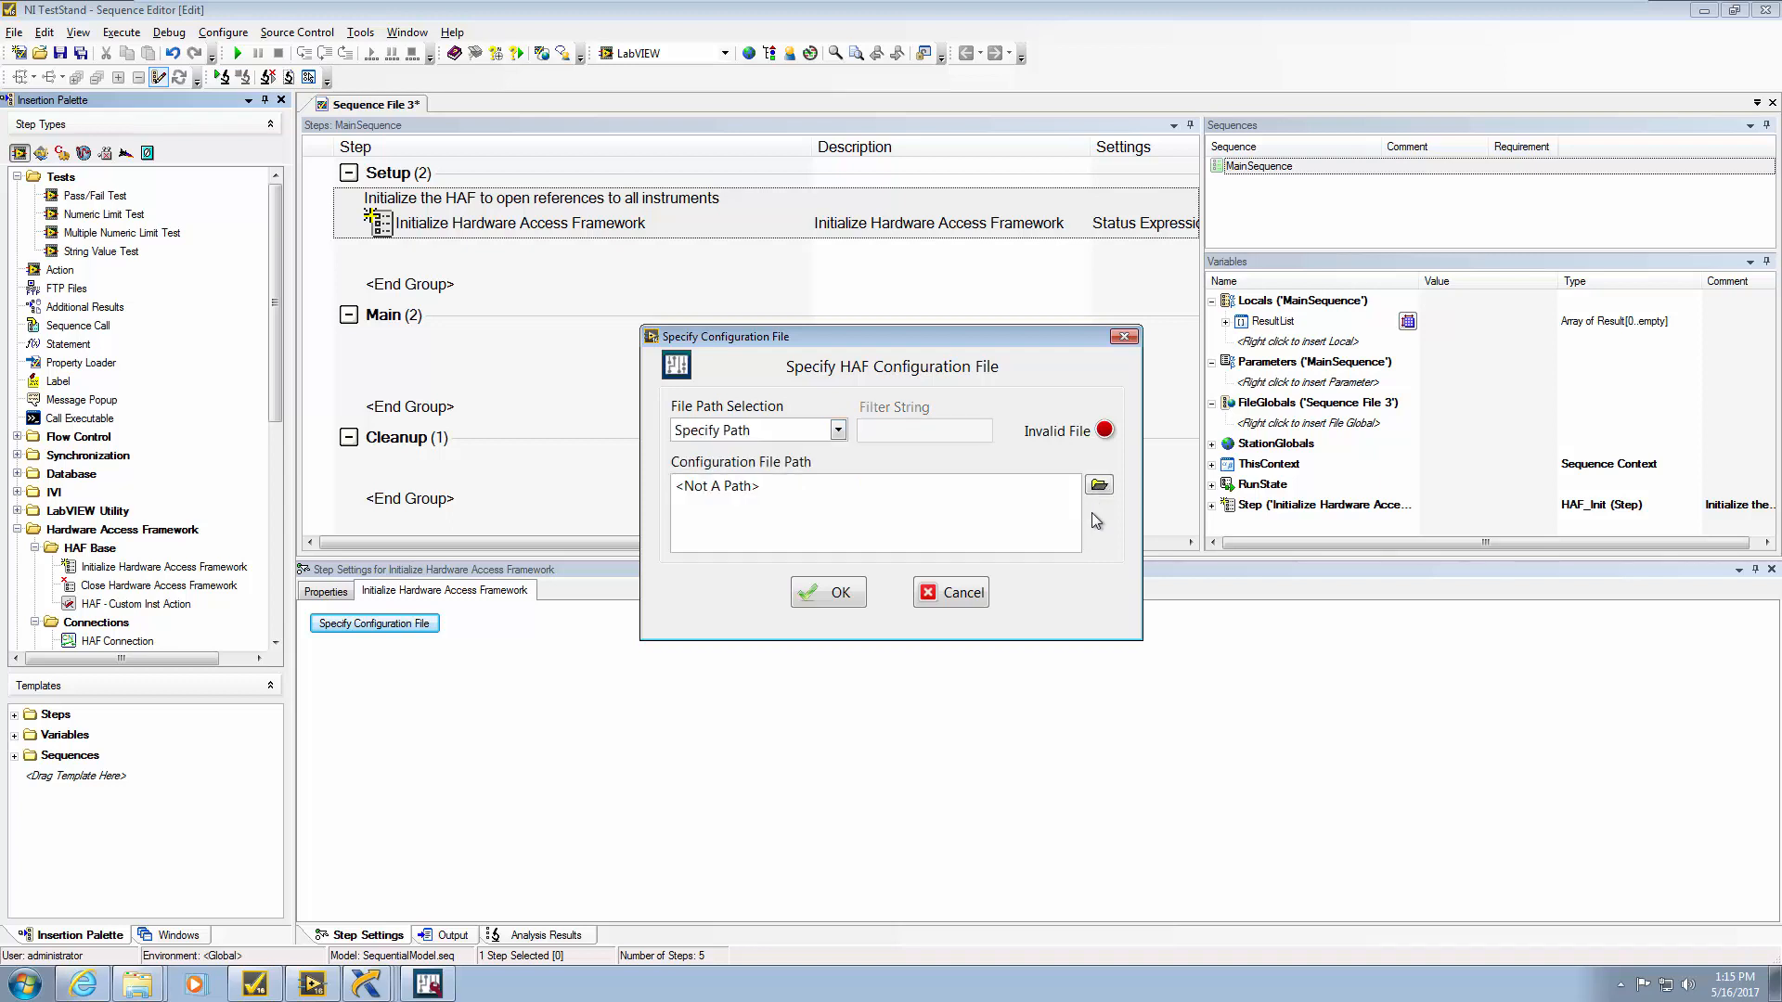
left_click(839, 430)
left_click(717, 453)
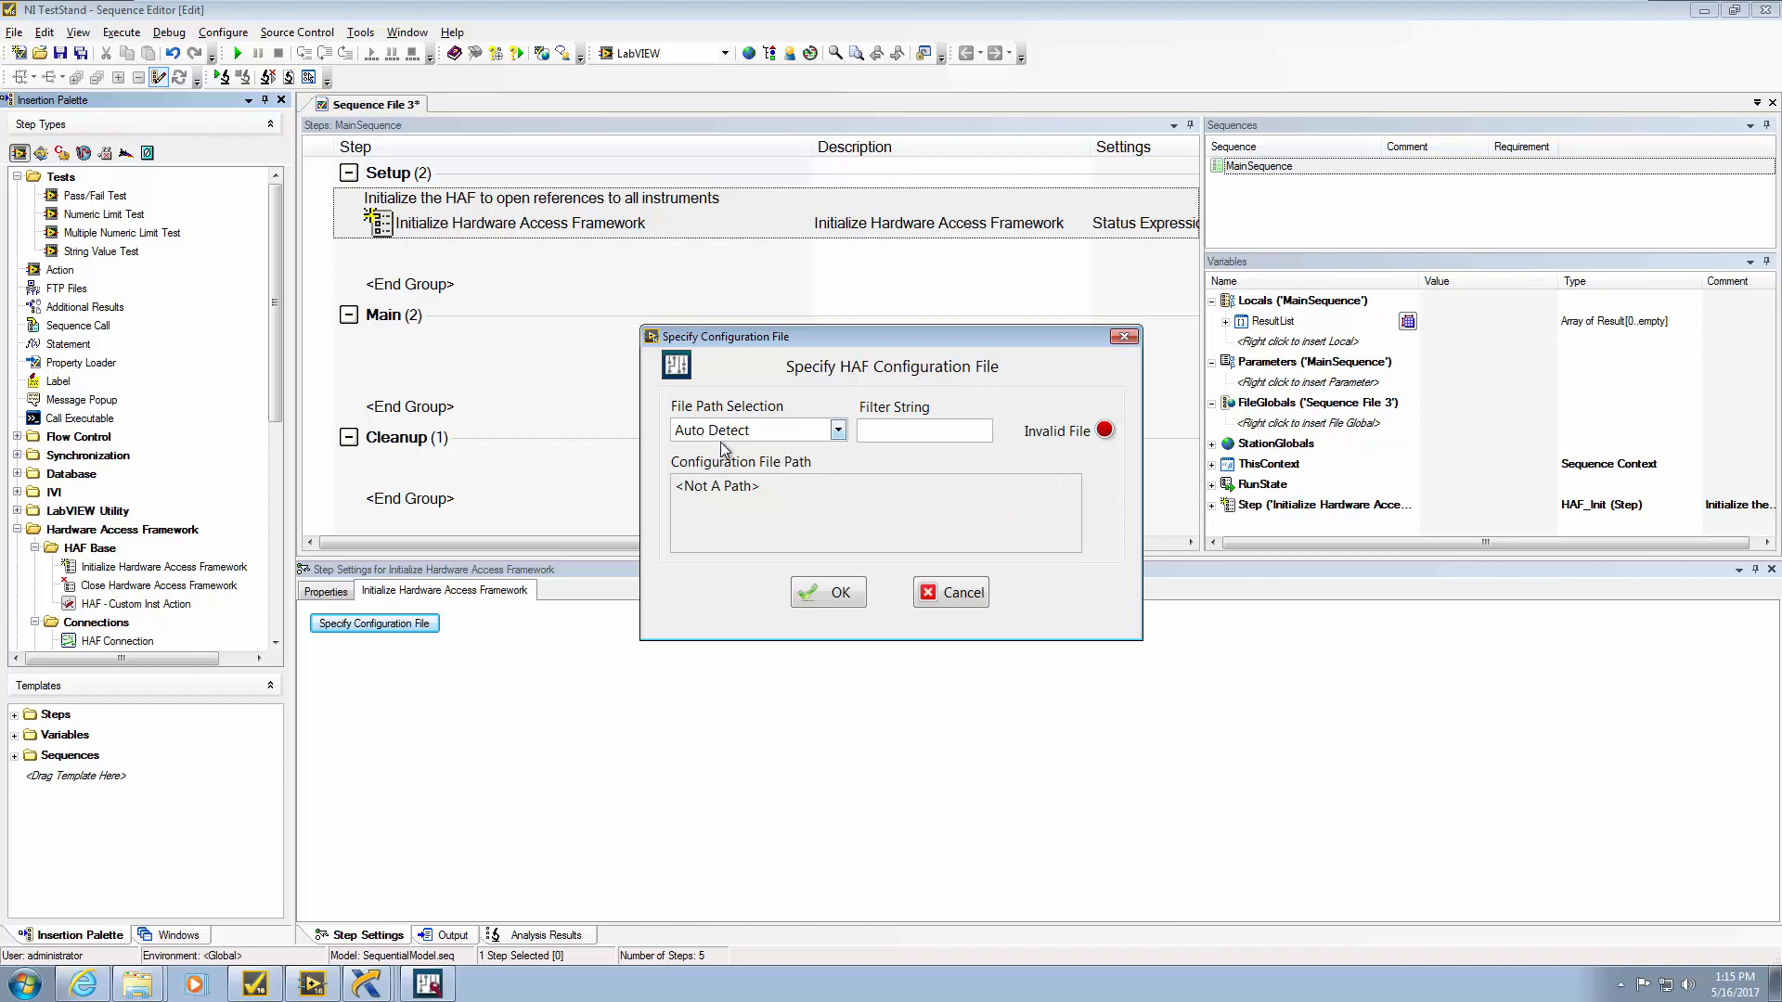
left_click(835, 594)
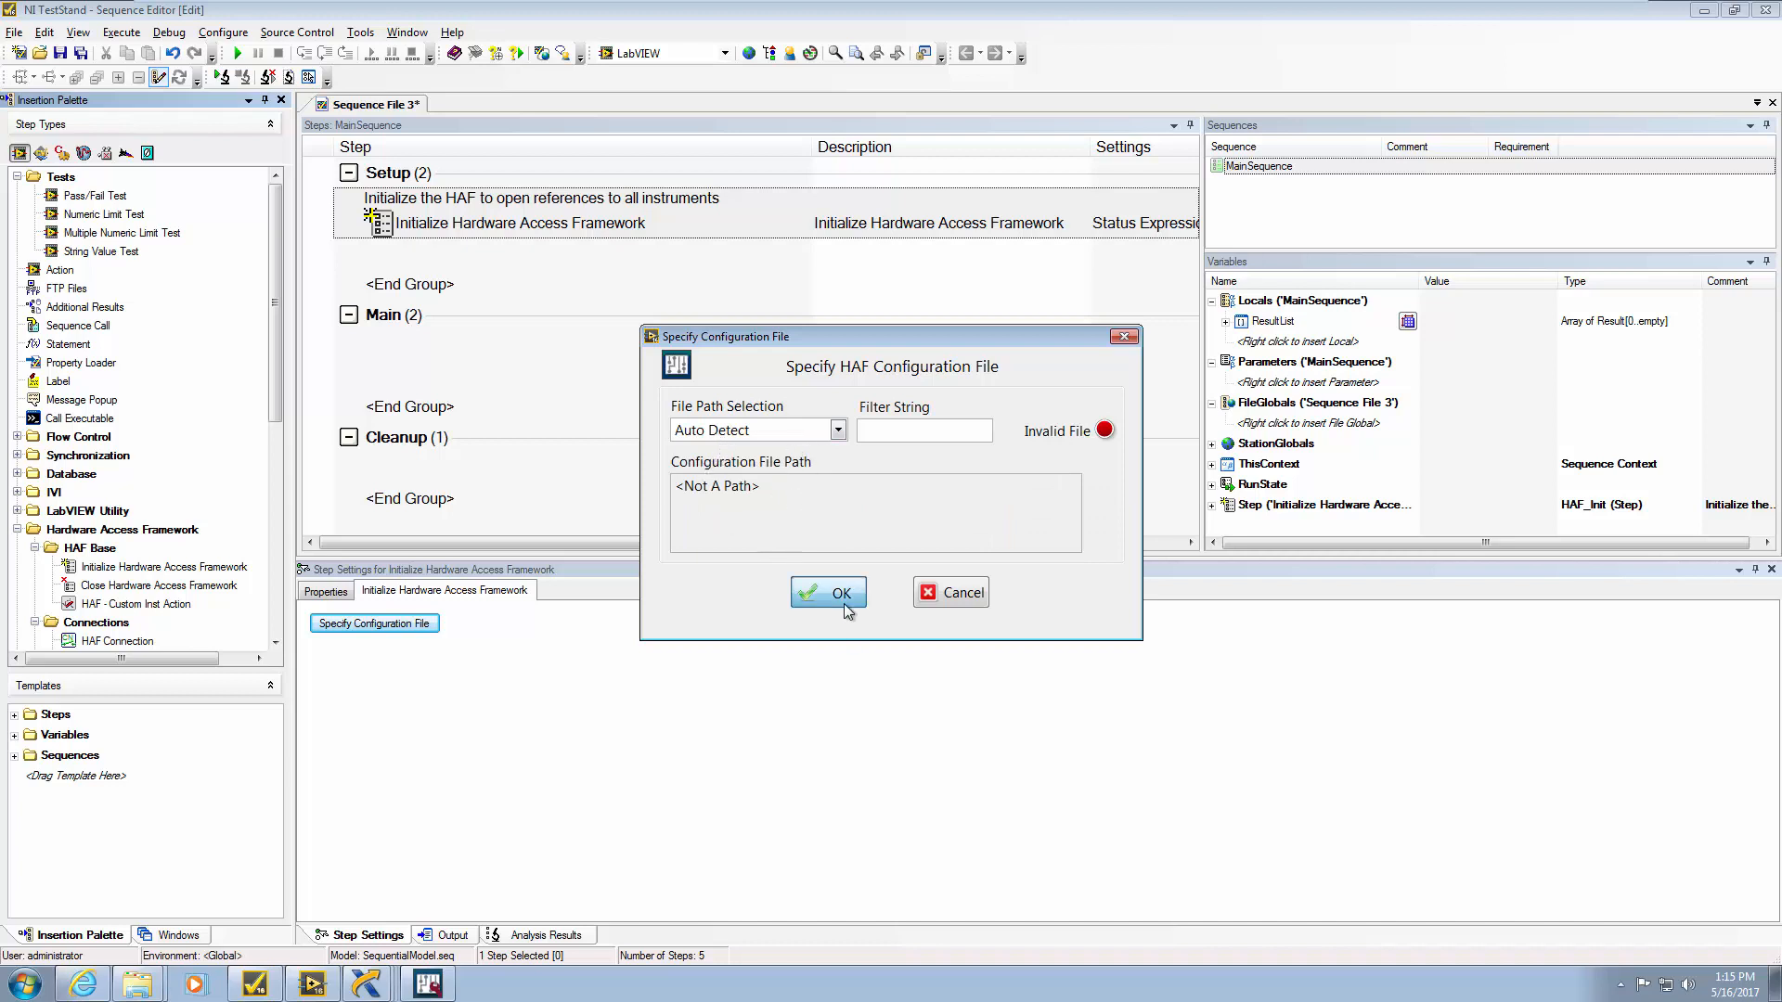
Start saving Sequence File 3 under a new name with File > Save As
left_click(43, 31)
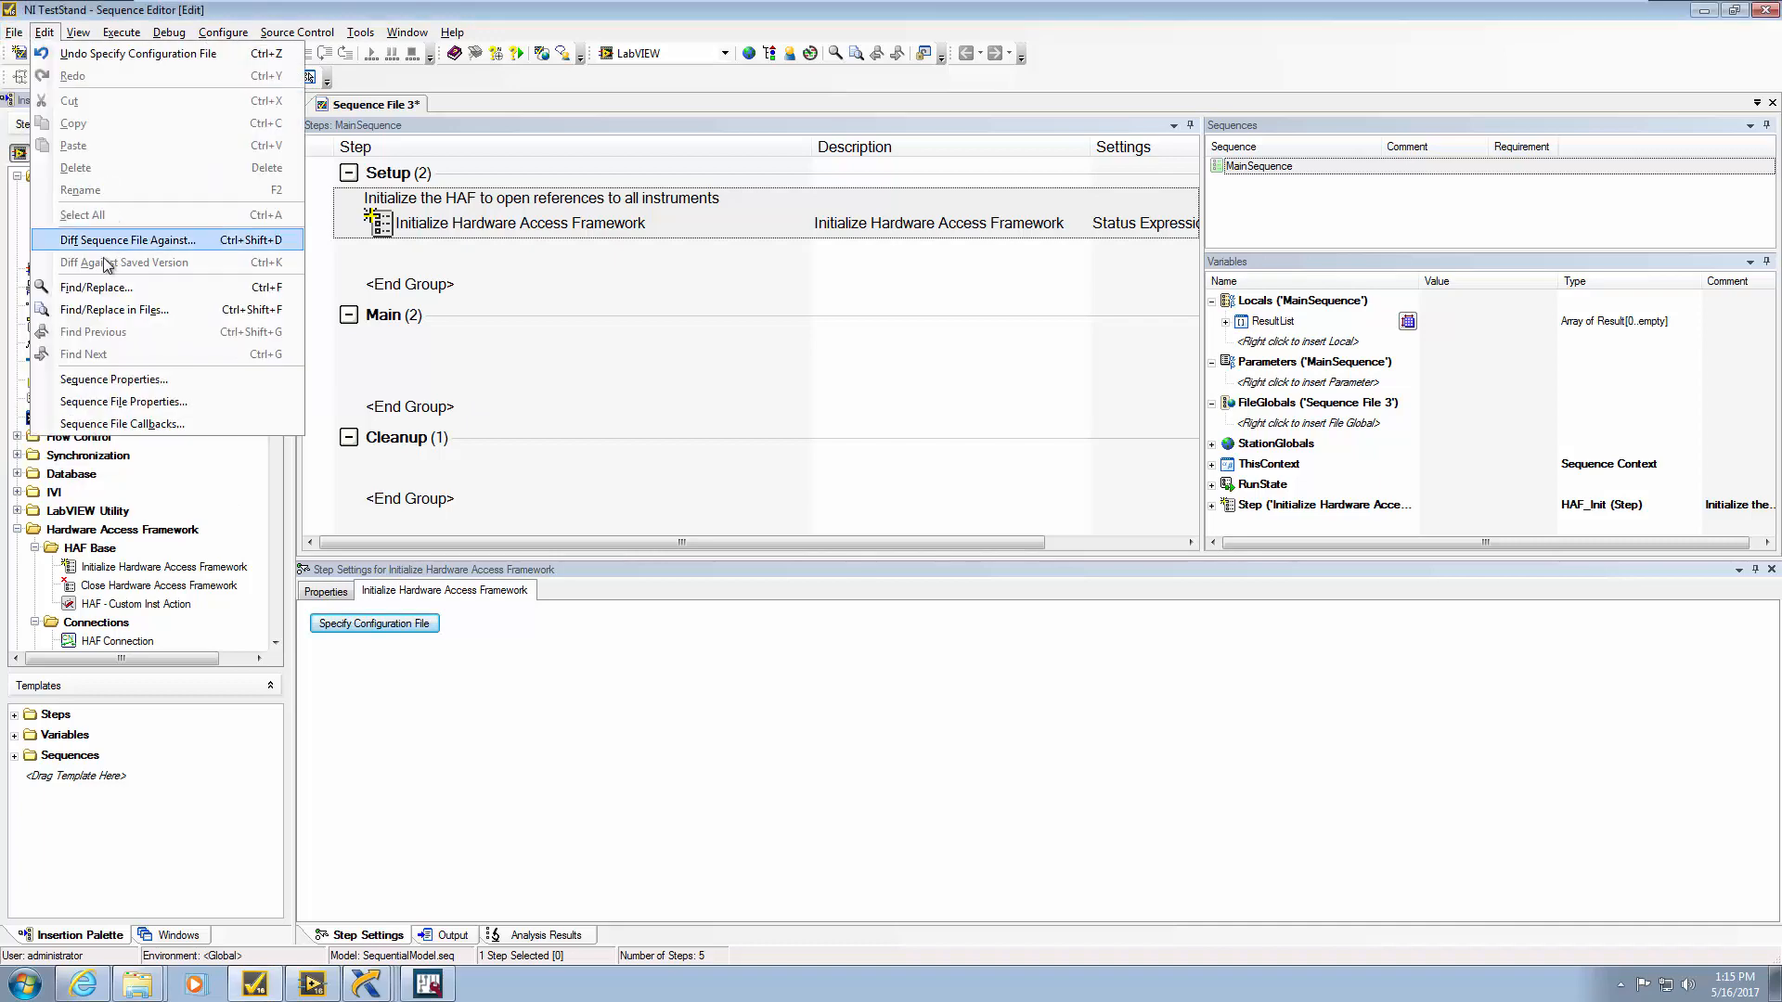
left_click(14, 32)
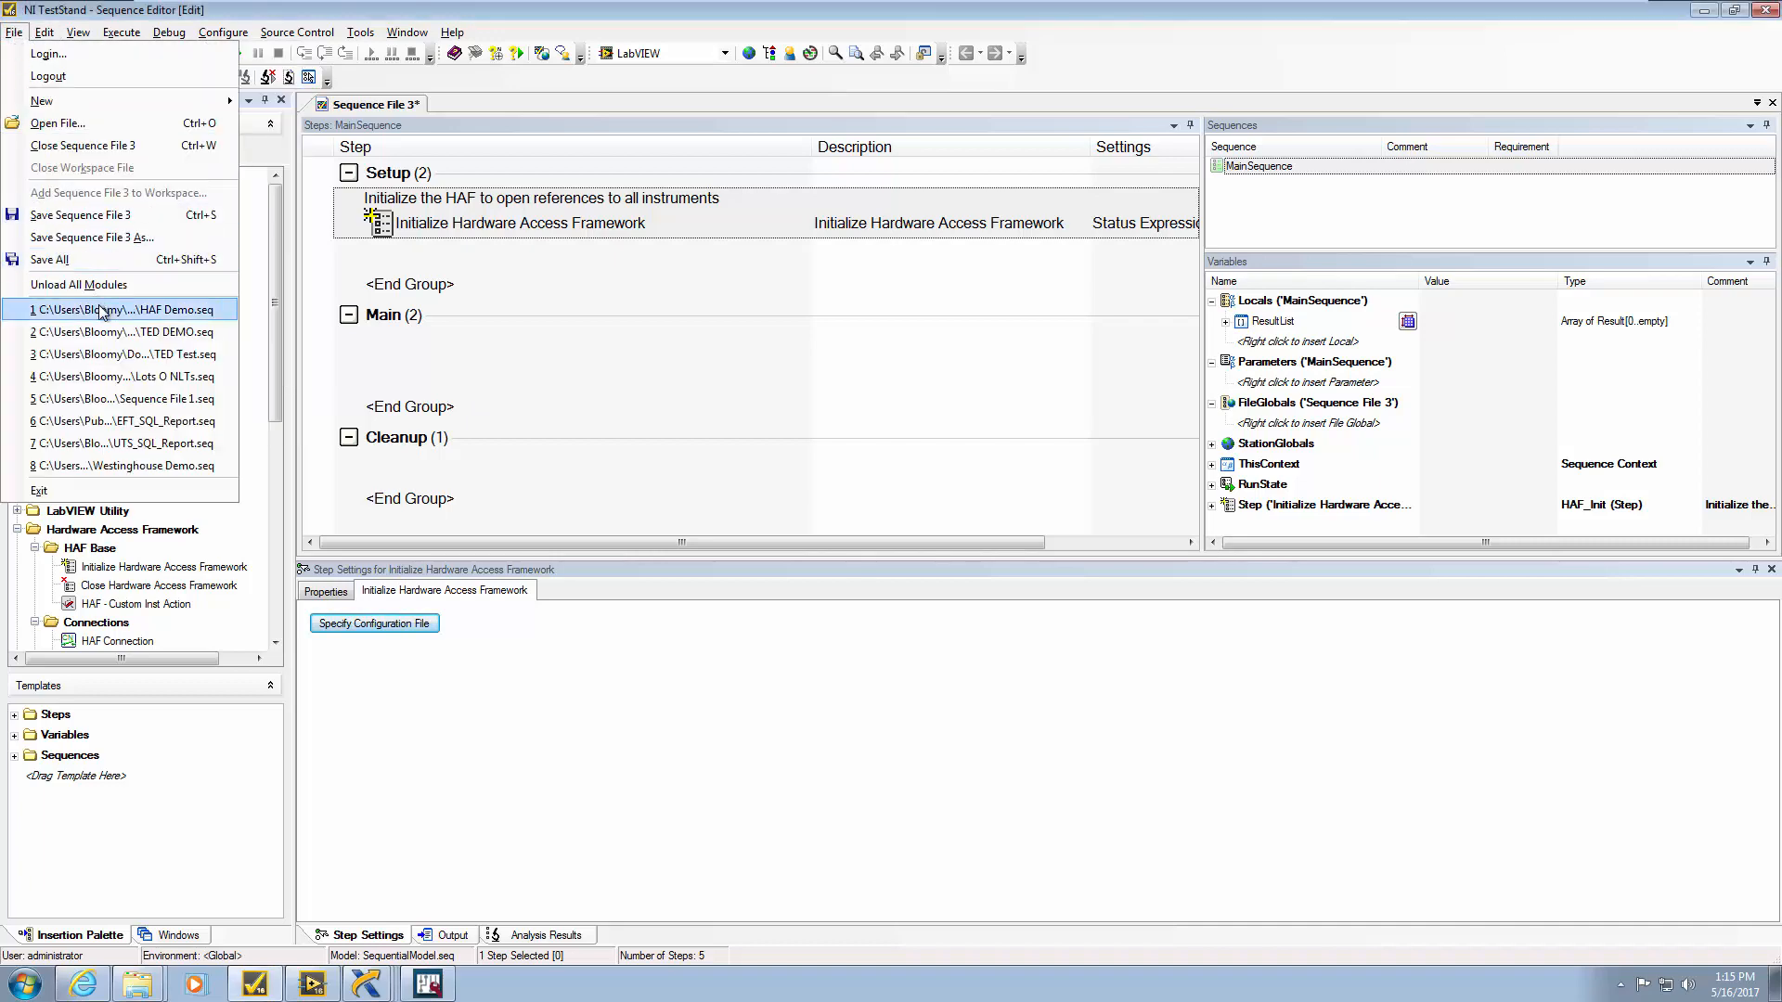
left_click(93, 238)
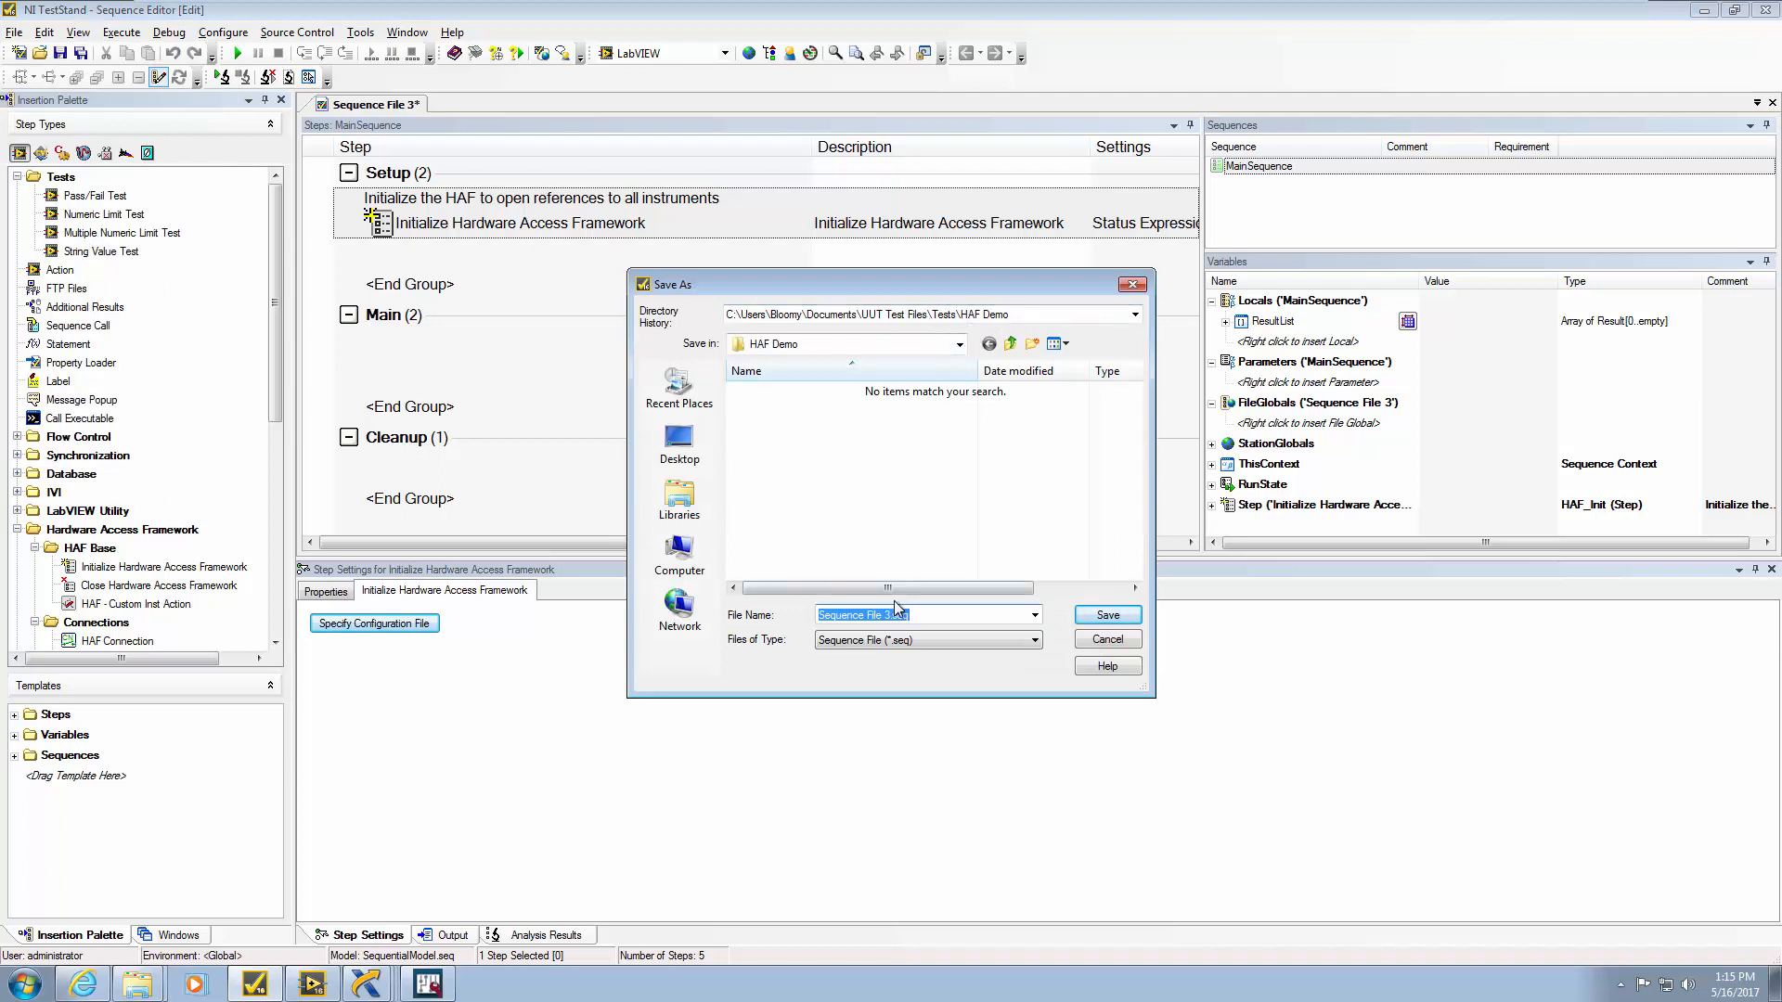
Save as HAF Demo Sequence.seq, confirm HAF Demo Configuration.haf, and add Close Hardware Access Framework to Cleanup
type("HAF Demo Sequence")
left_click(1125, 620)
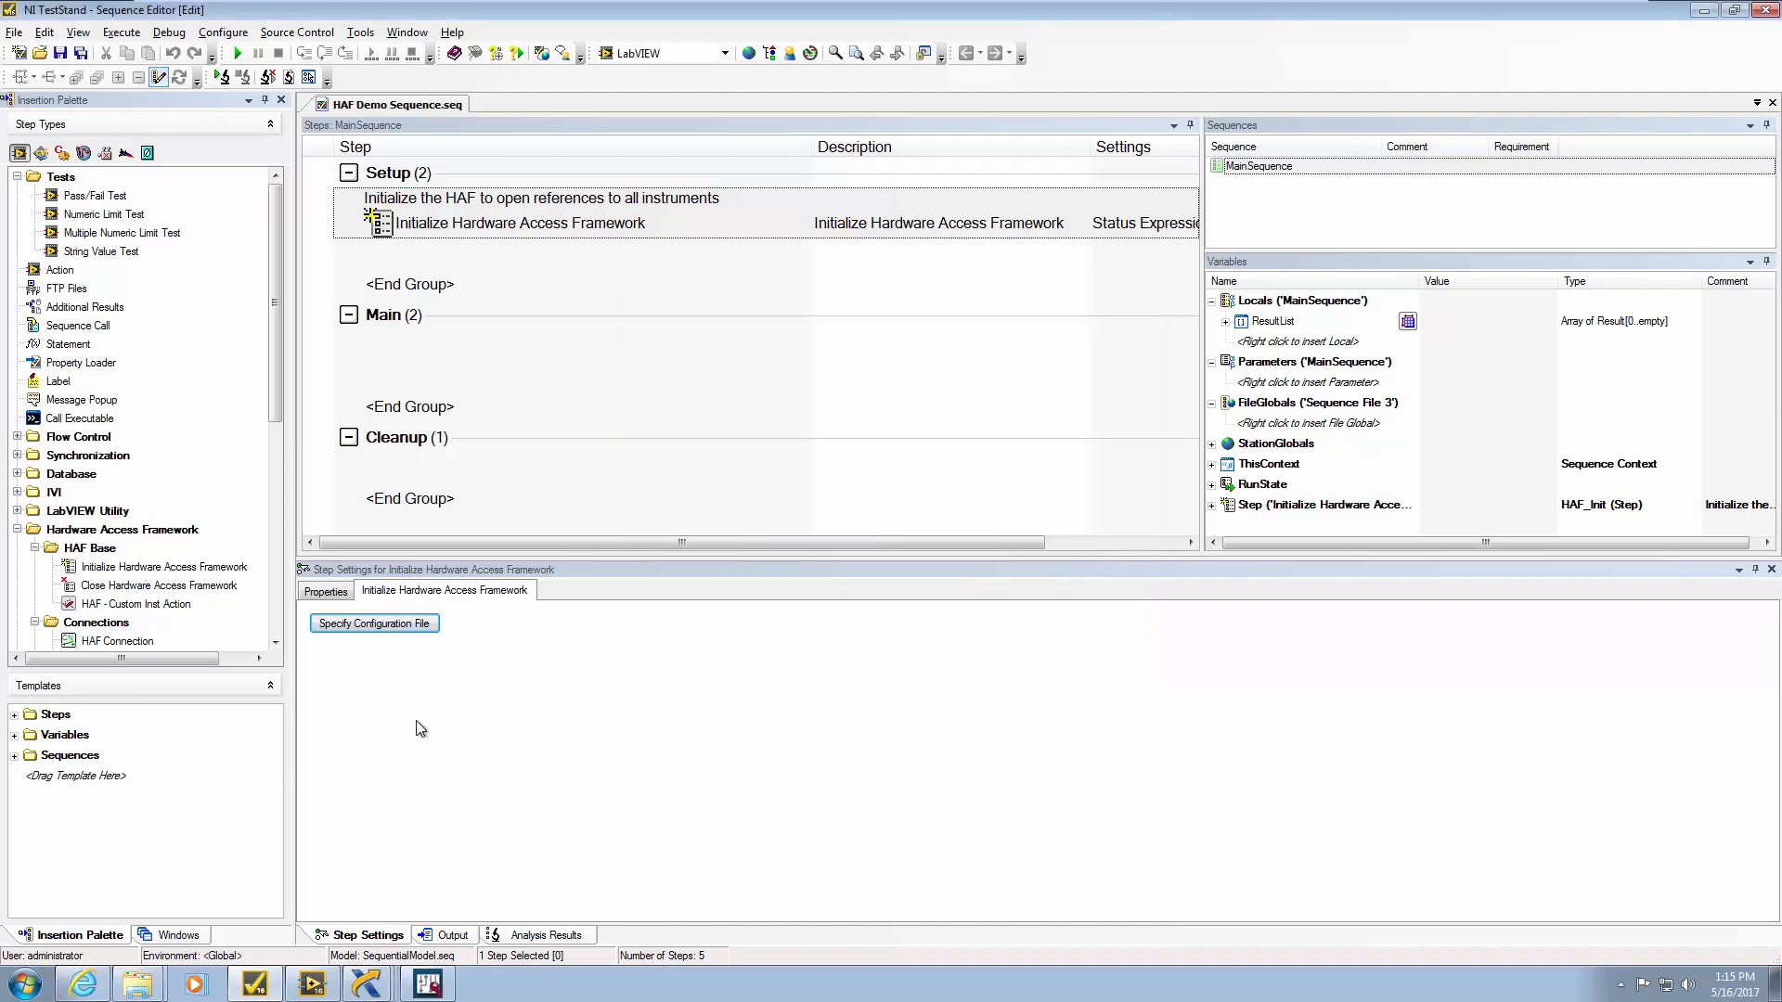
left_click(388, 631)
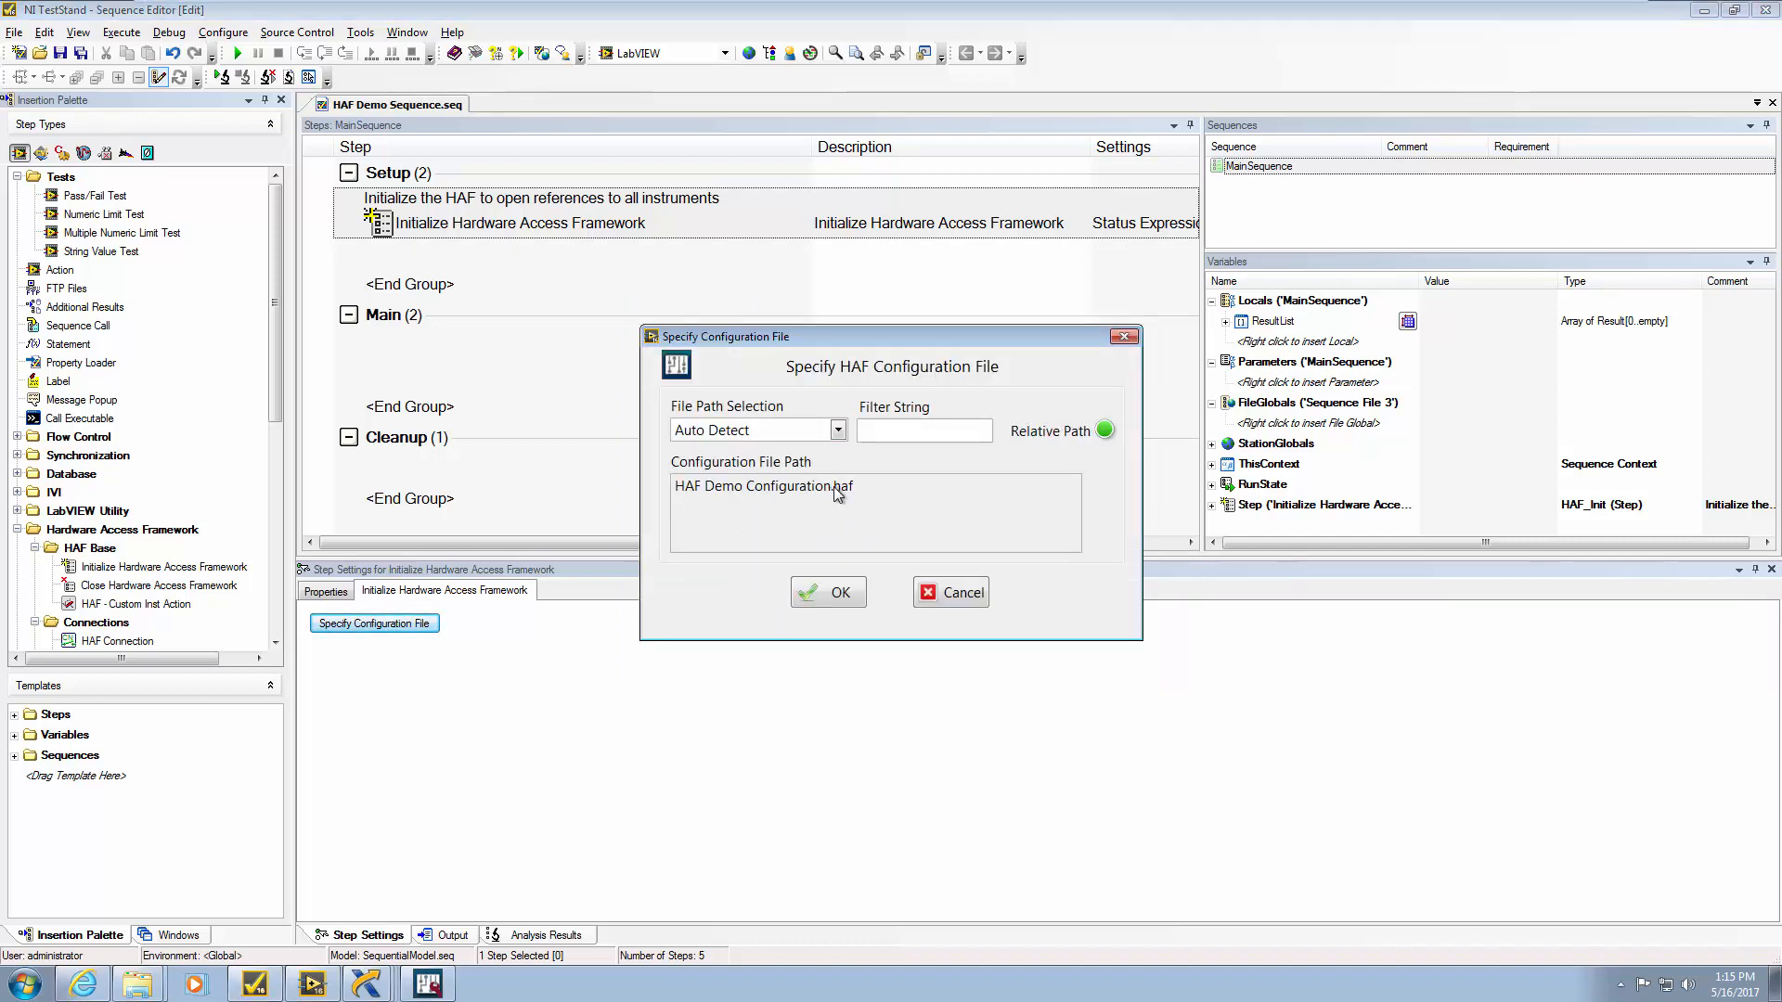
left_click(835, 594)
left_click_drag(113, 596, 412, 498)
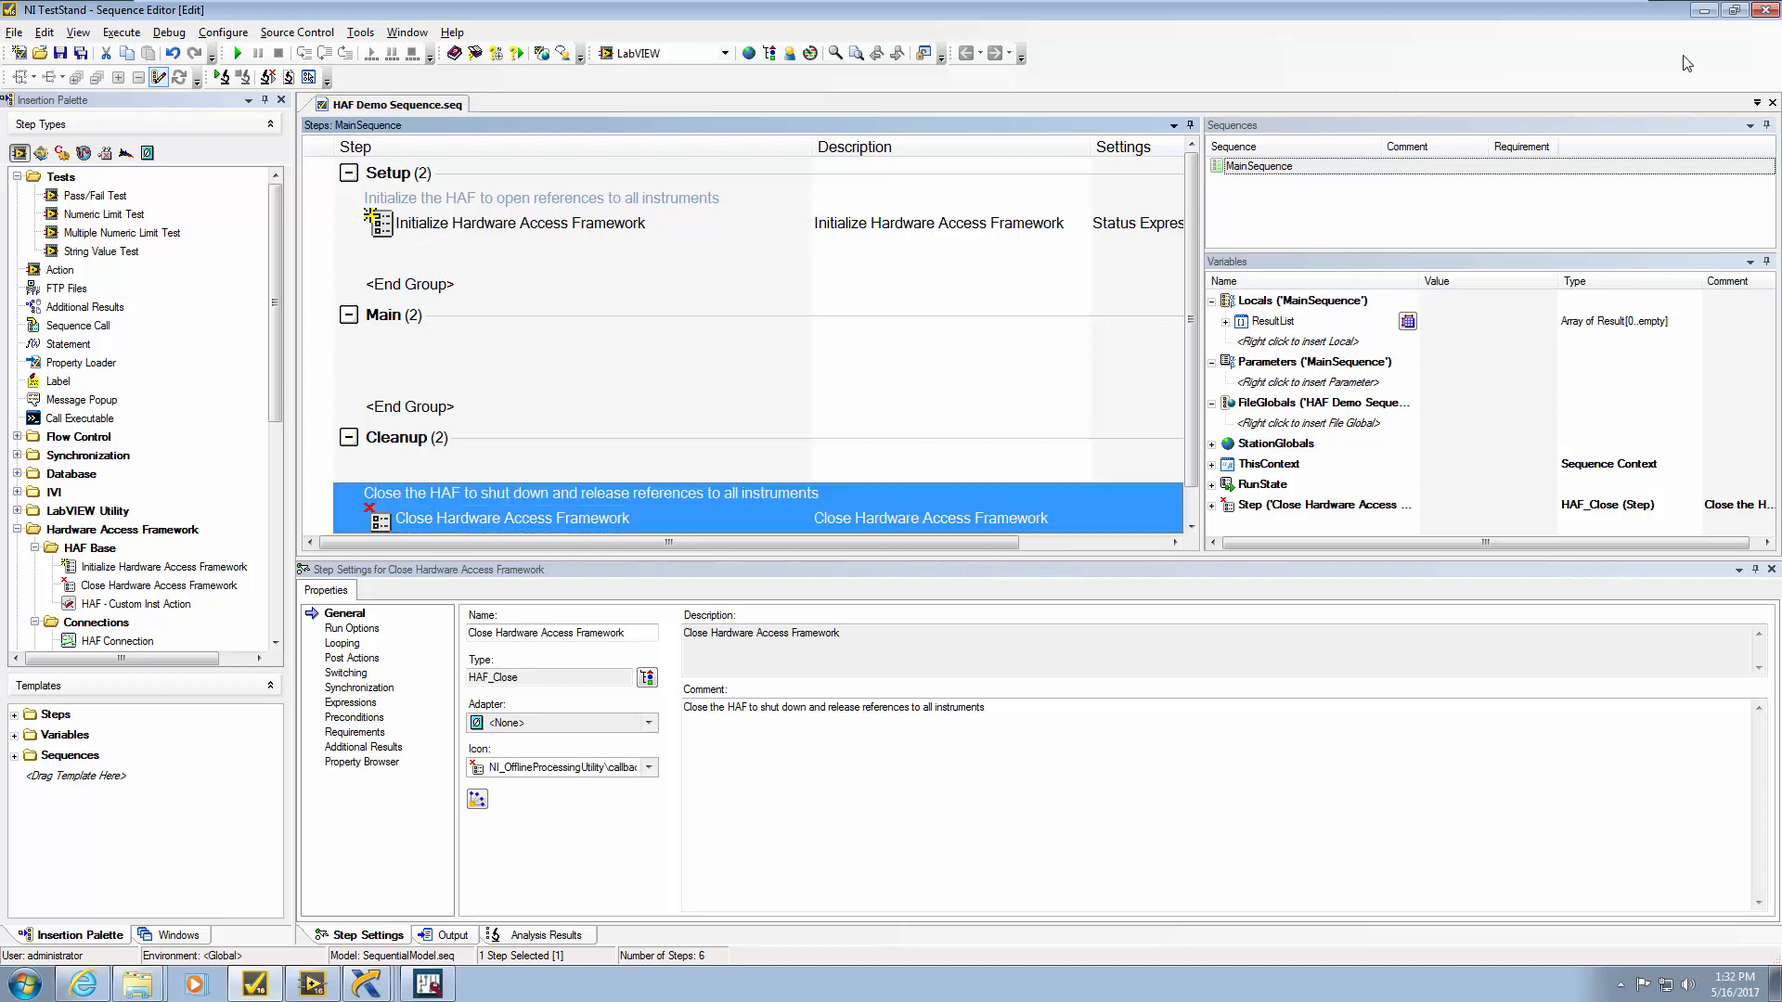
left_click(1704, 11)
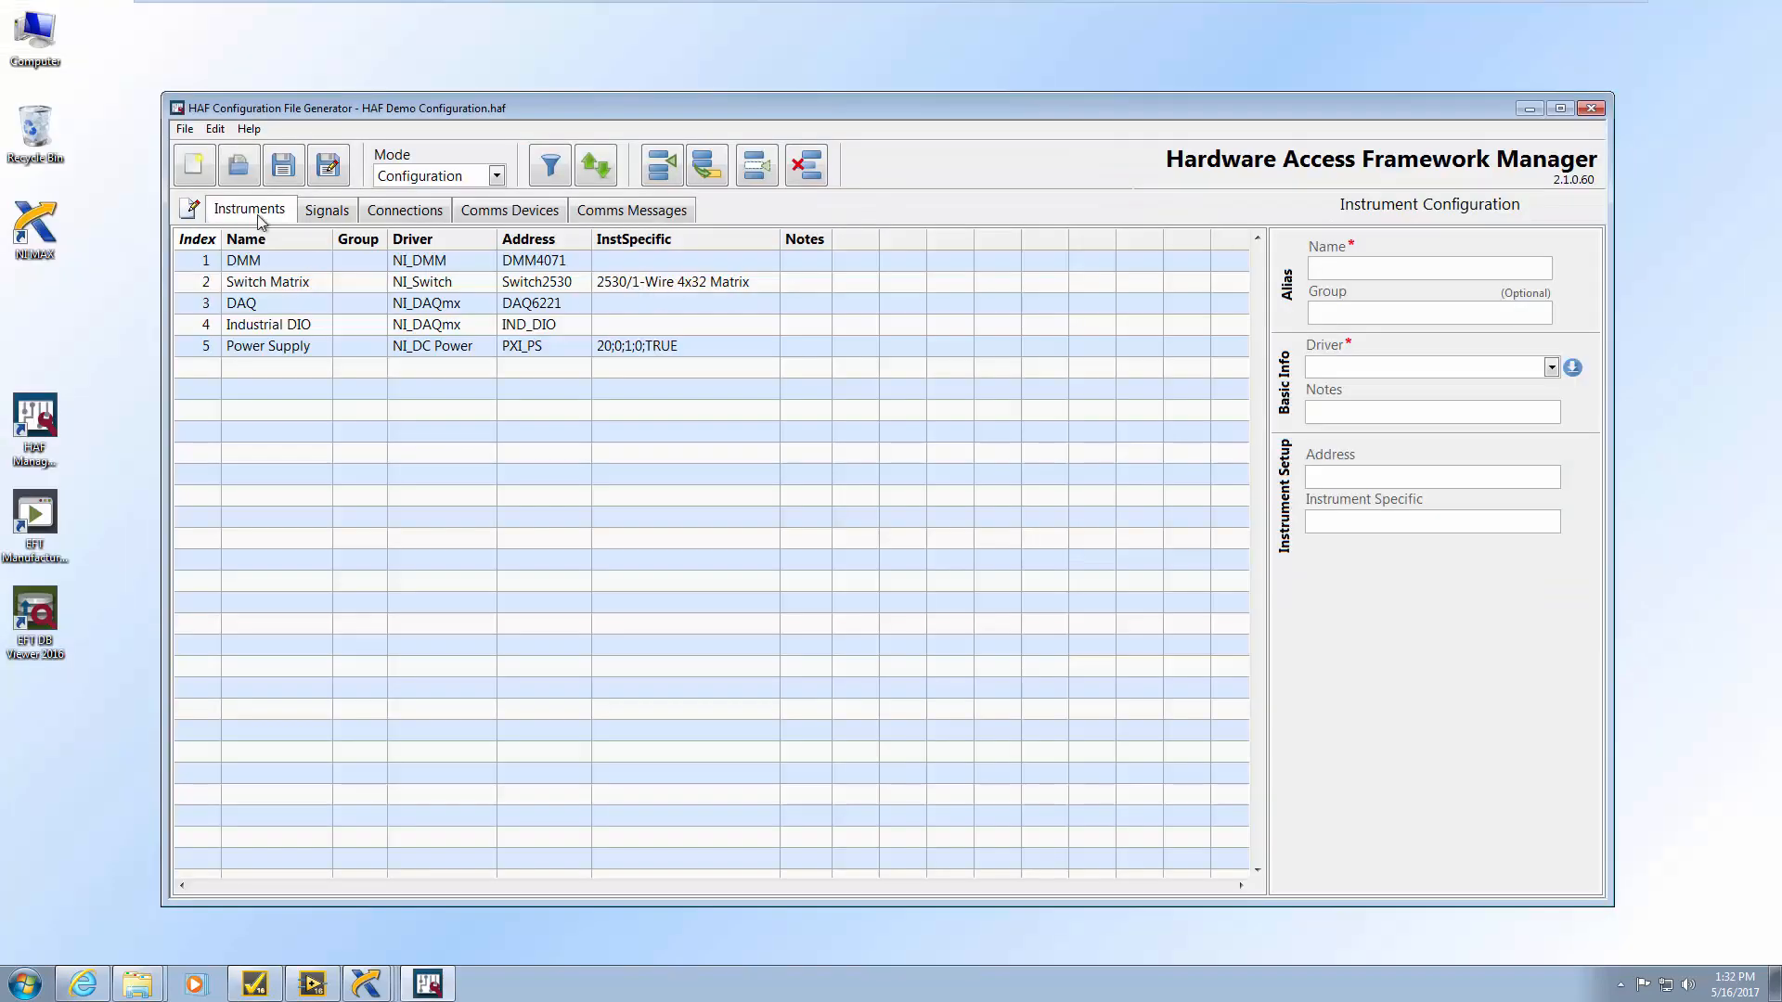
Create signal '5V Input Voltage' as an Analog Input on the DMM, DC Volts, 6 1/2 digit resolution
left_click(335, 214)
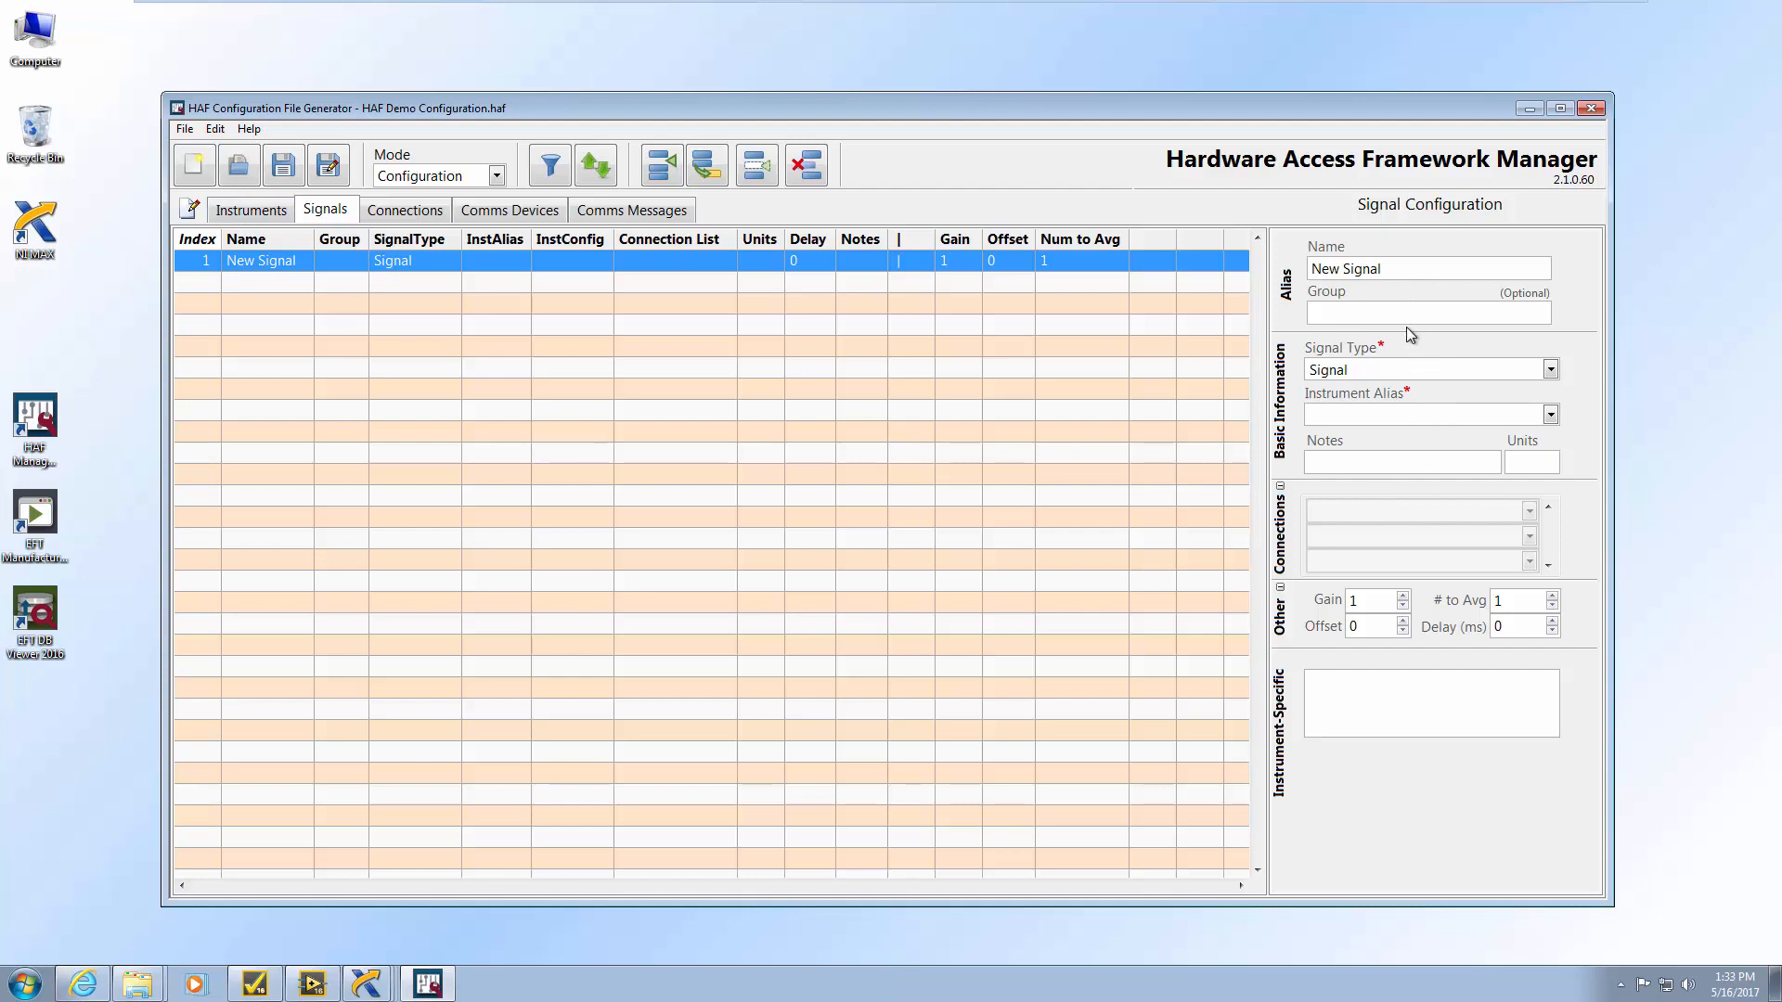
left_click_drag(1181, 263, 1130, 233)
type("5V Input Voltage")
left_click(1551, 370)
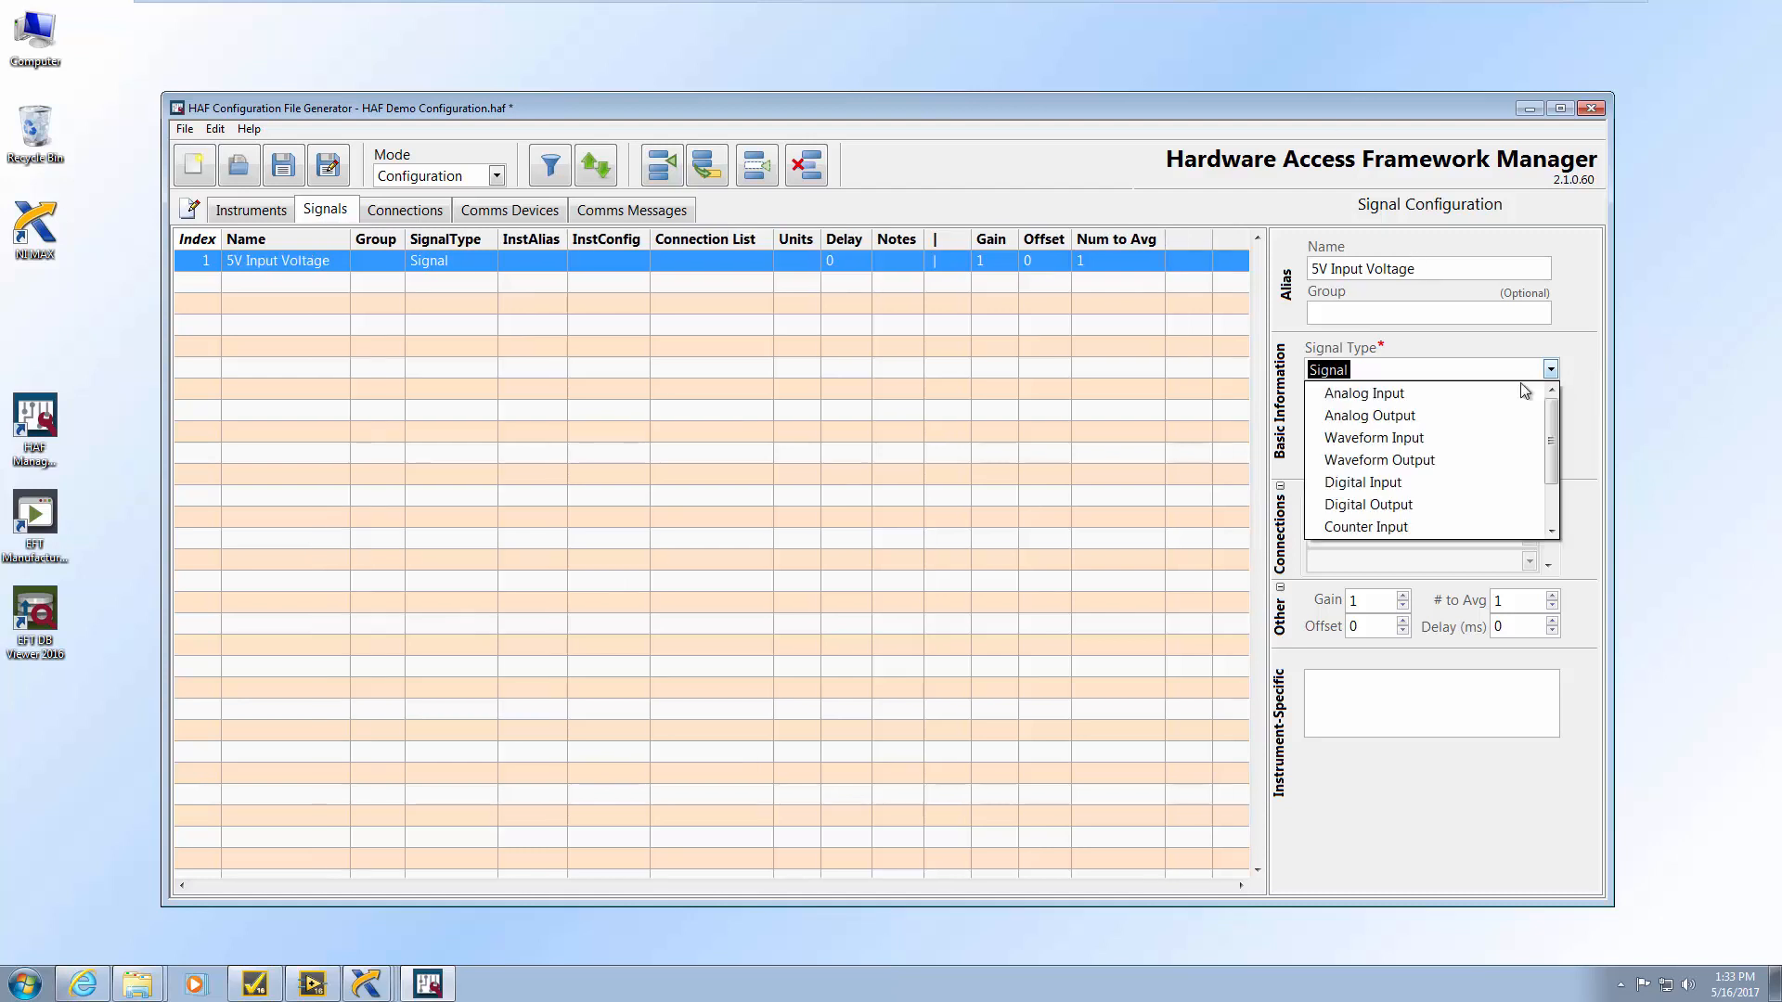
left_click(1401, 398)
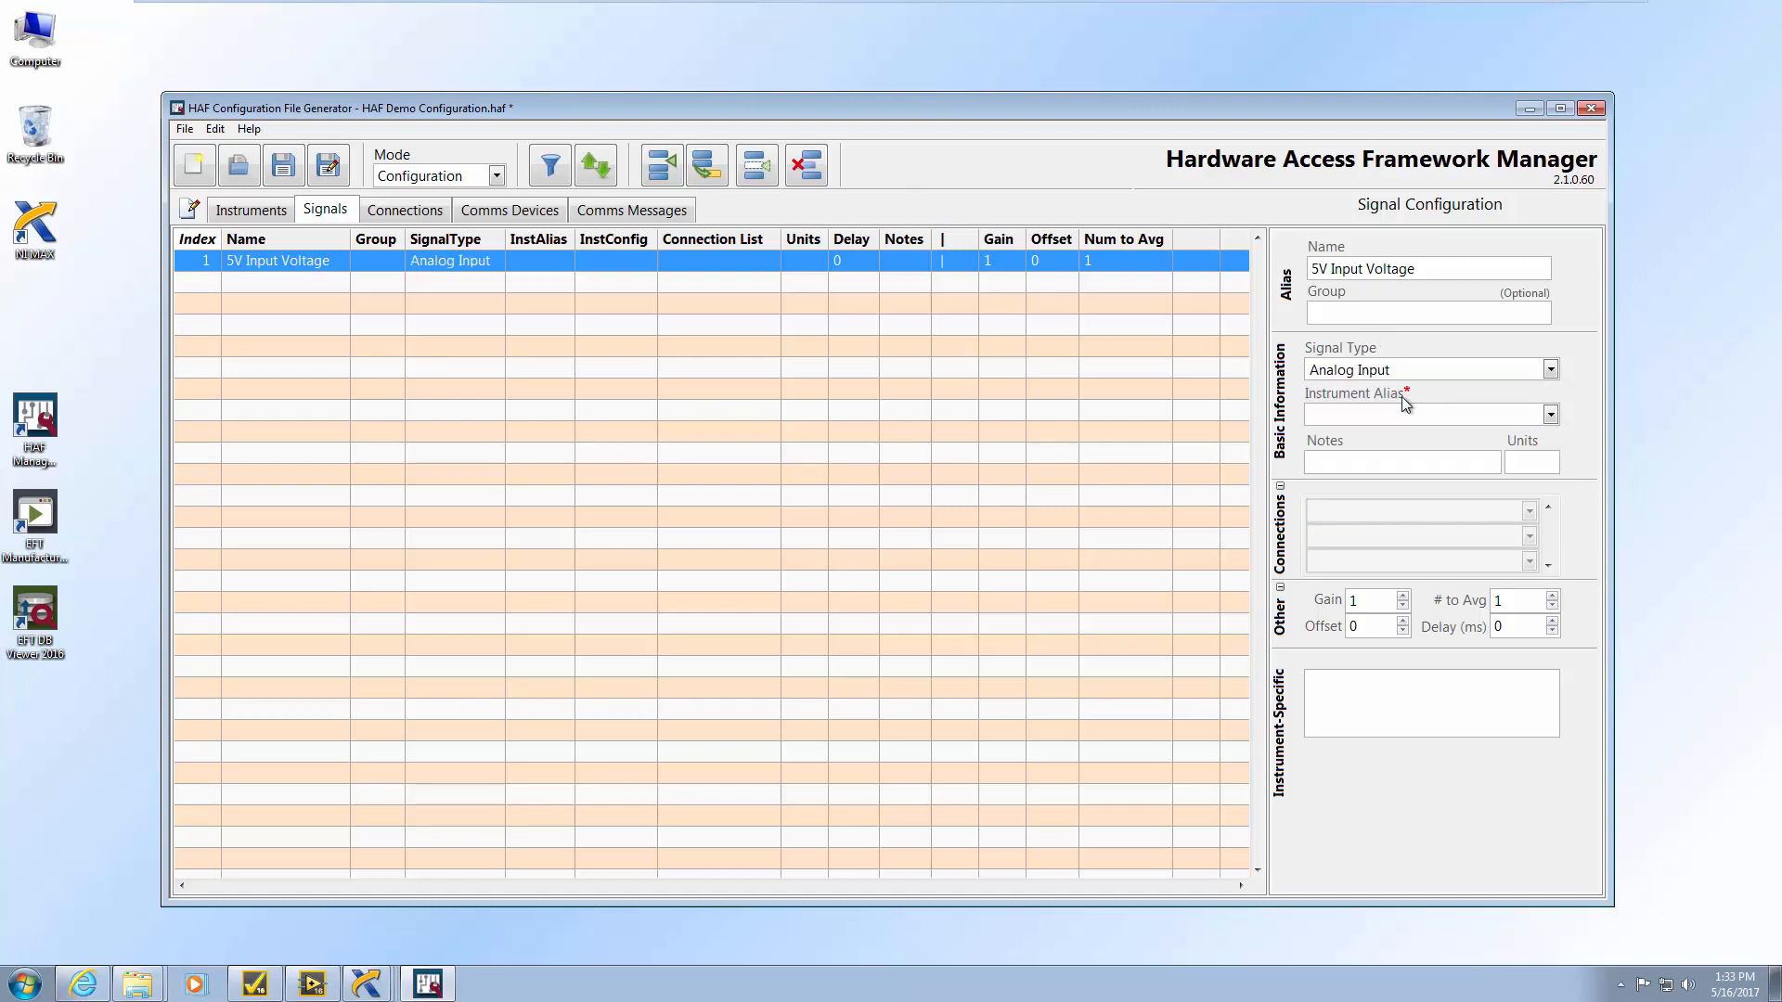
left_click(1550, 415)
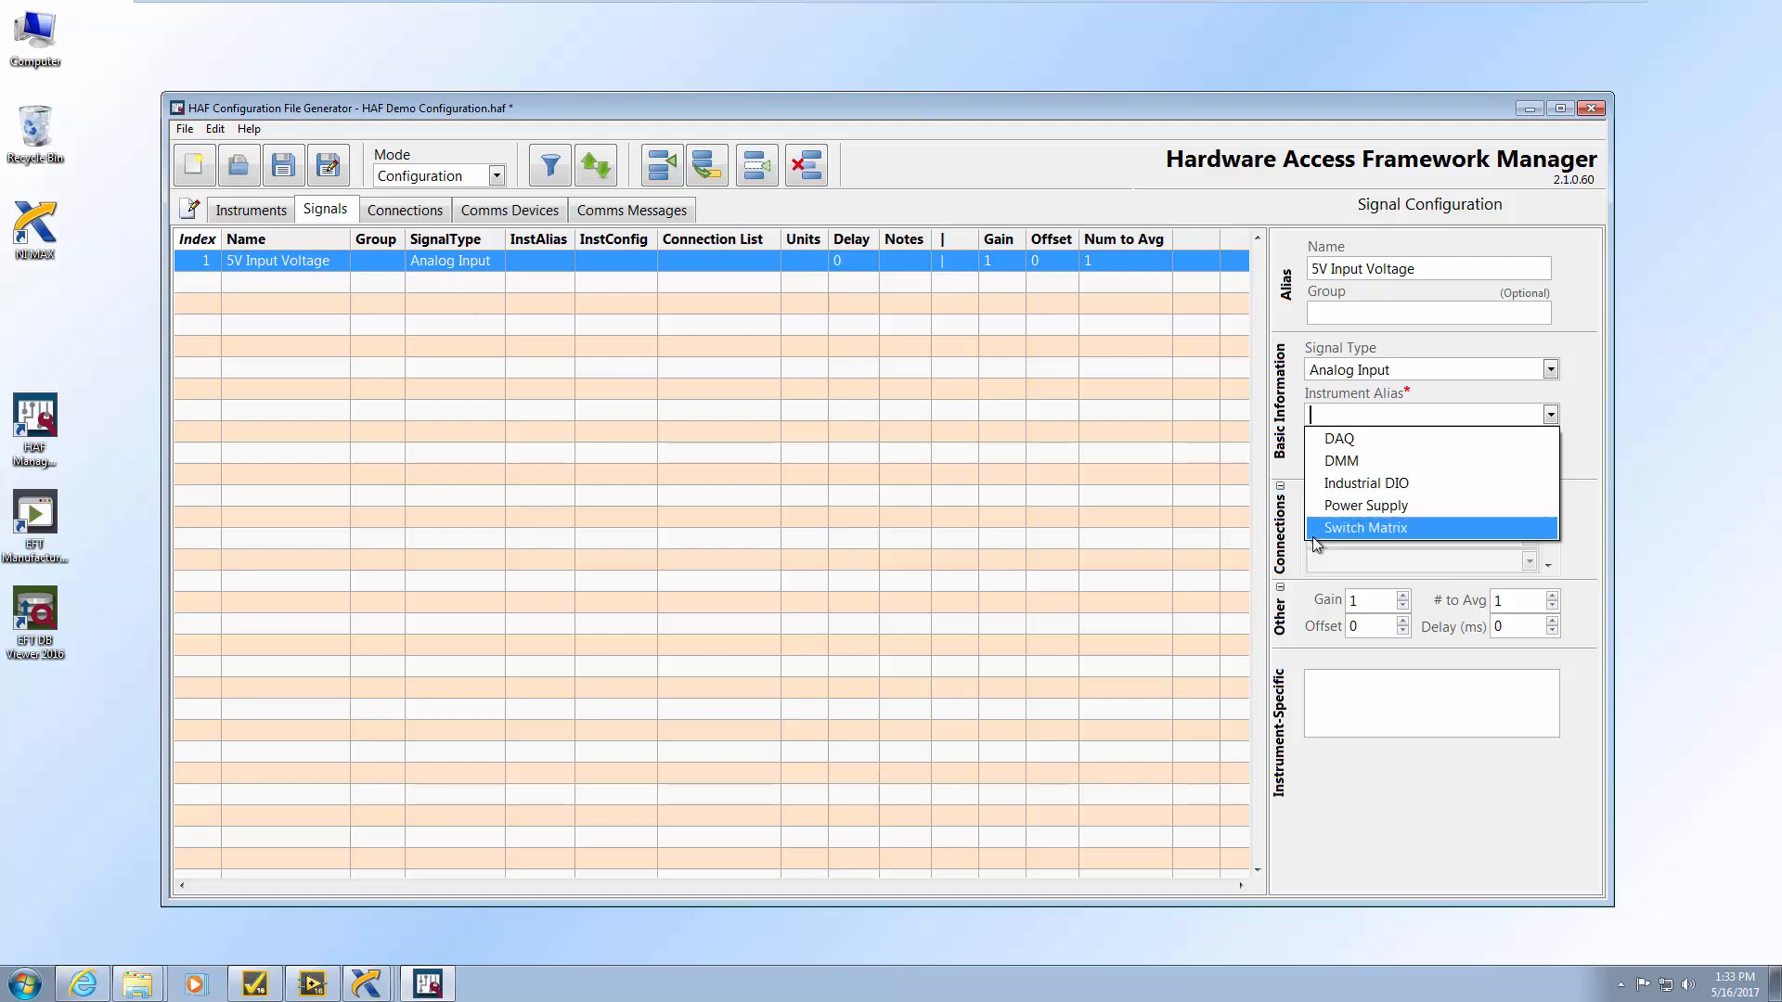
left_click(1402, 464)
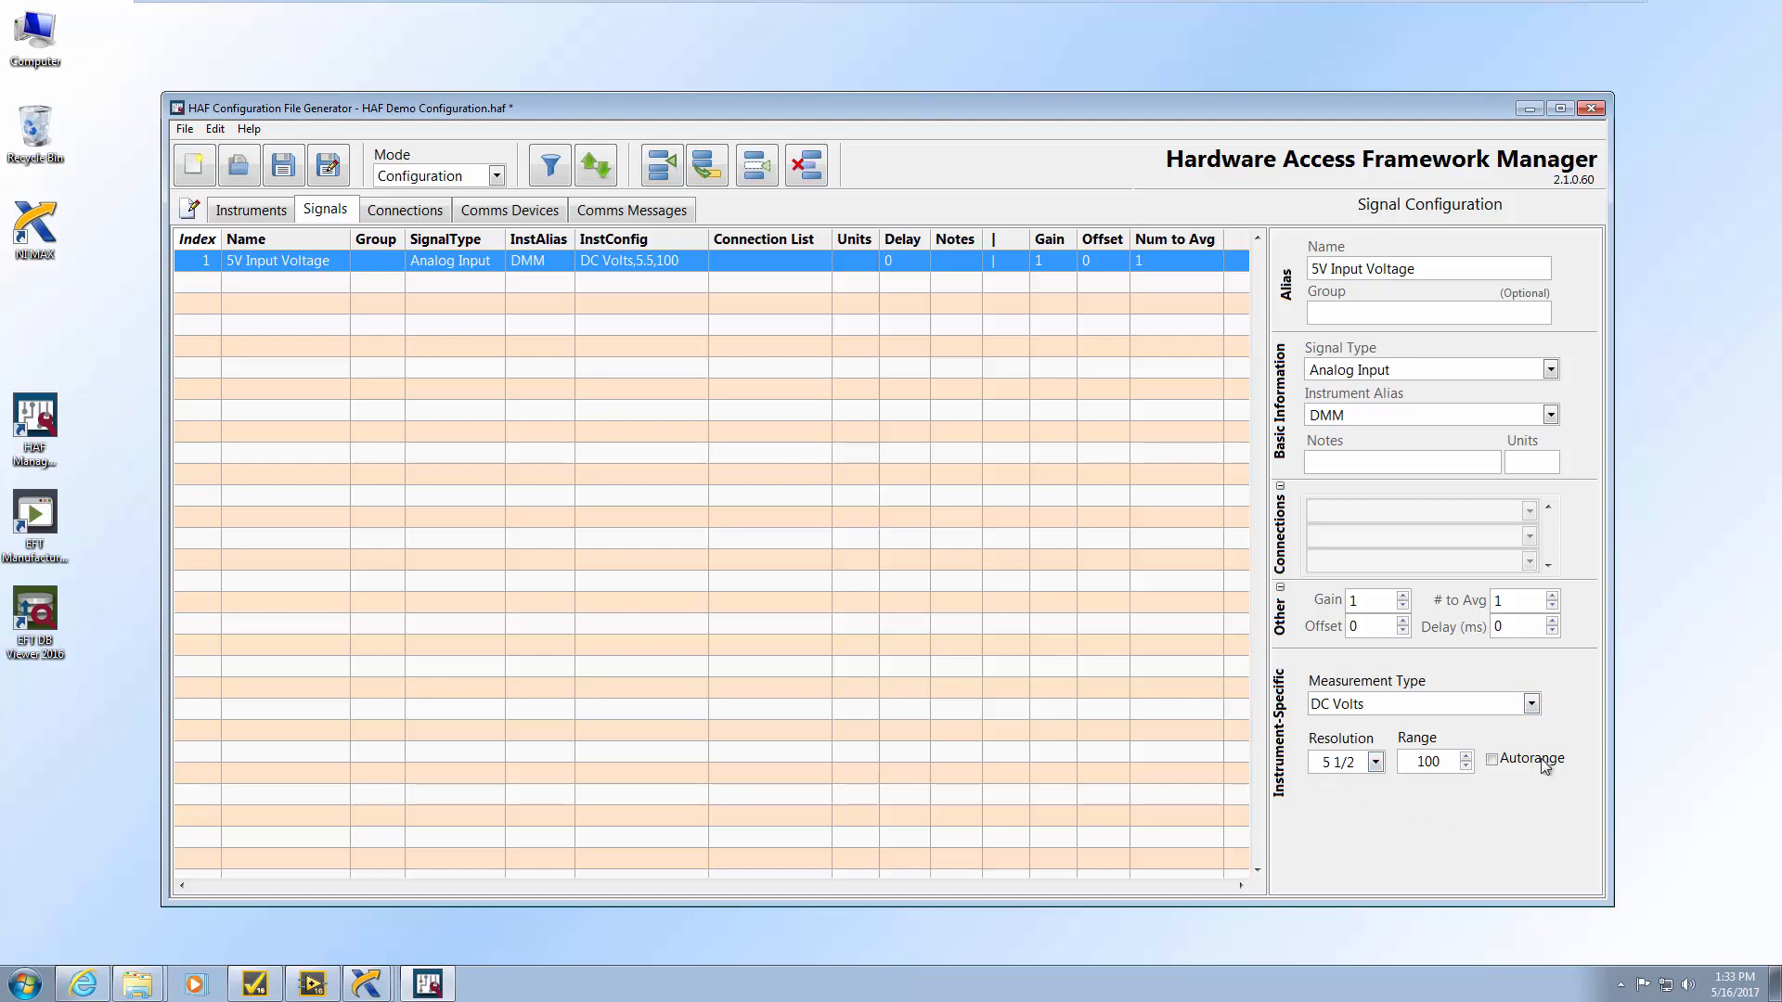
left_click(1532, 706)
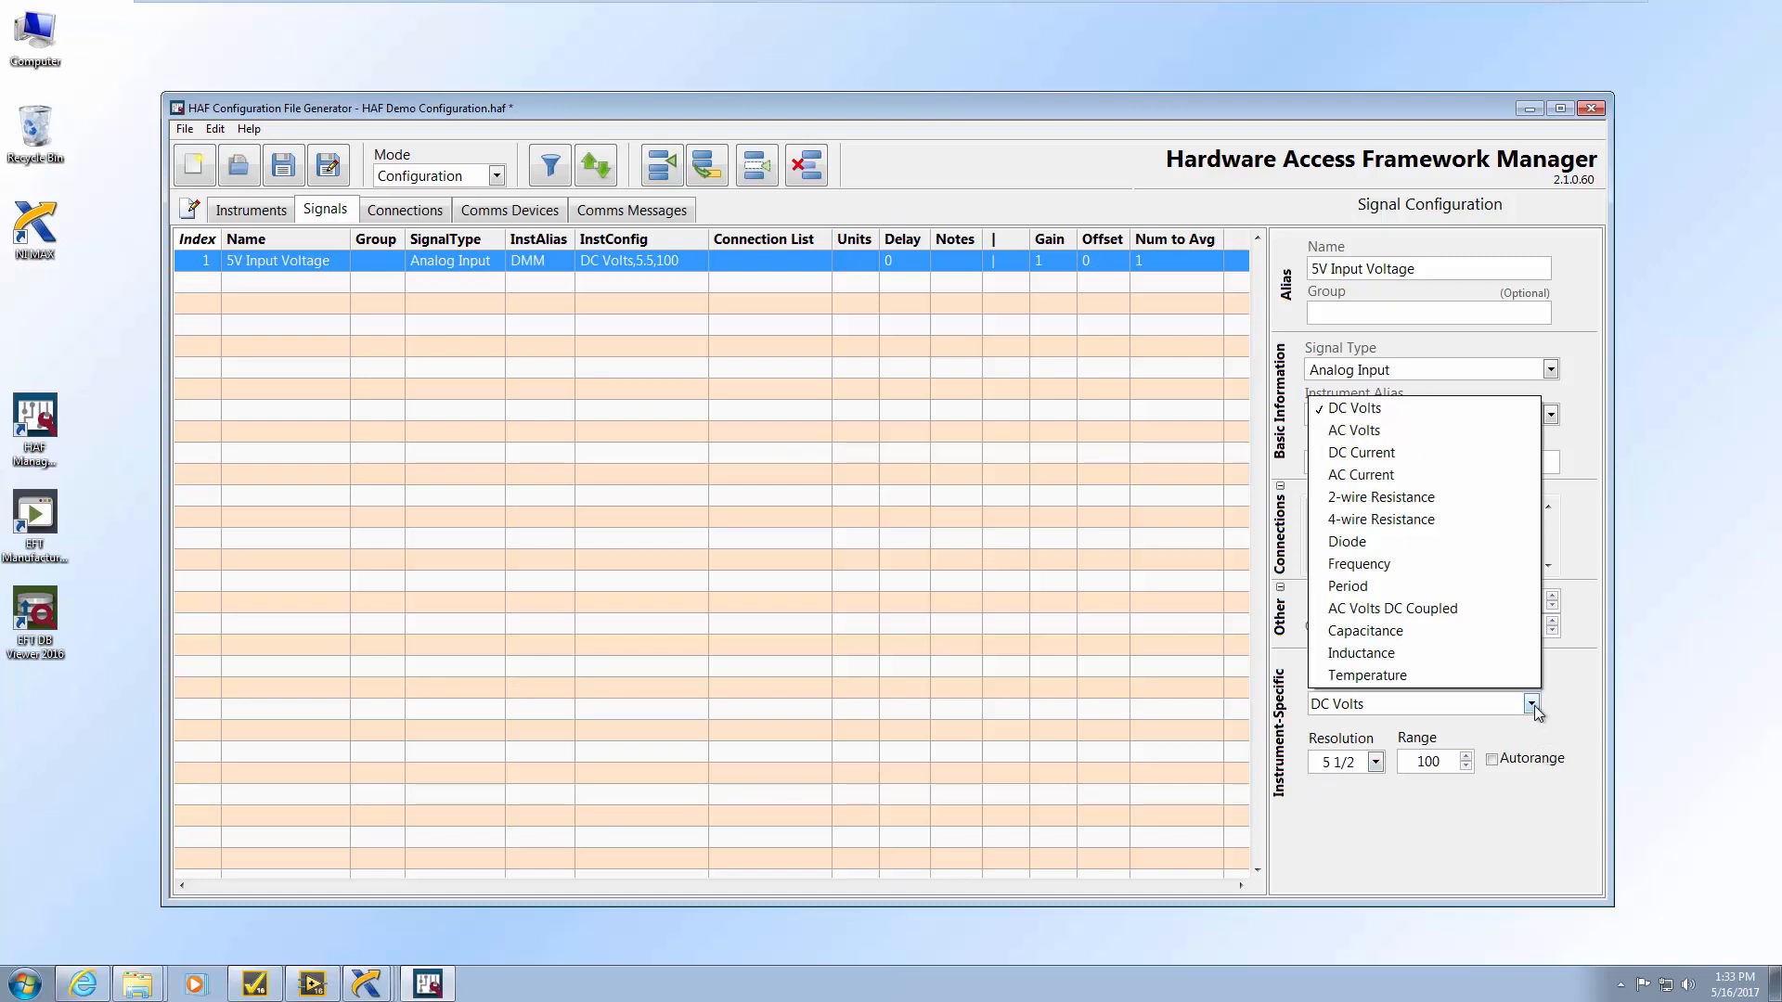
left_click(1374, 410)
left_click(1376, 762)
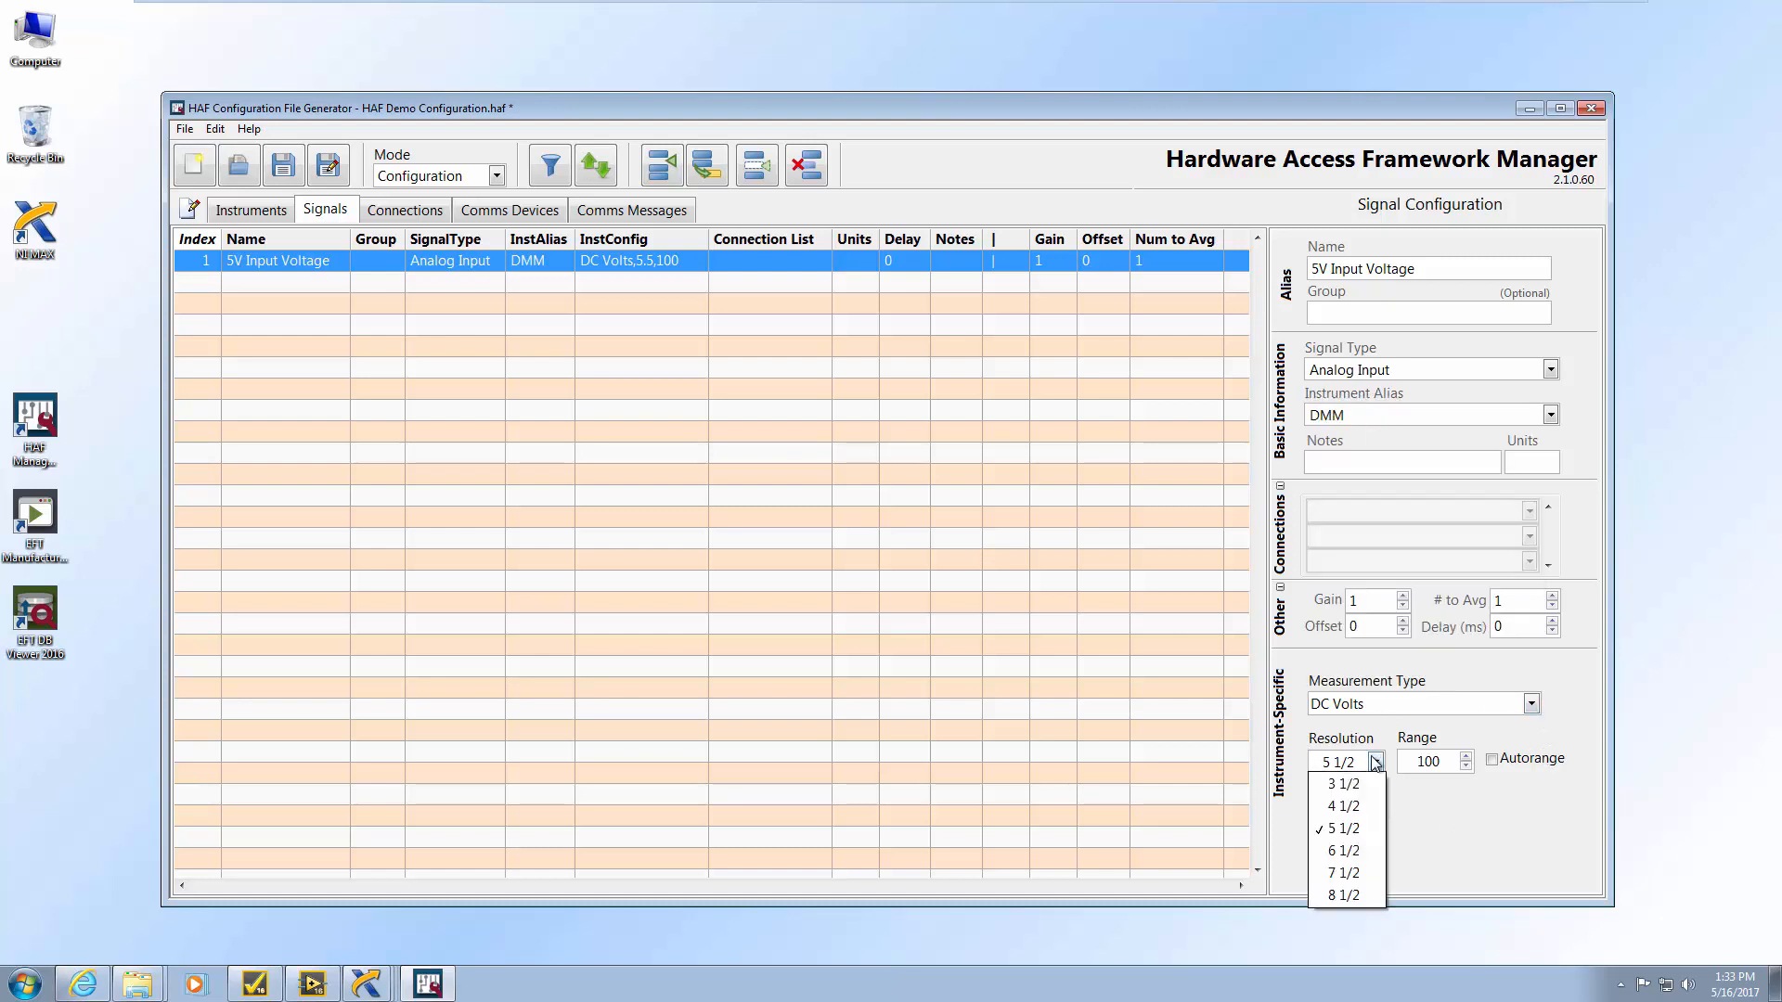
left_click(1346, 851)
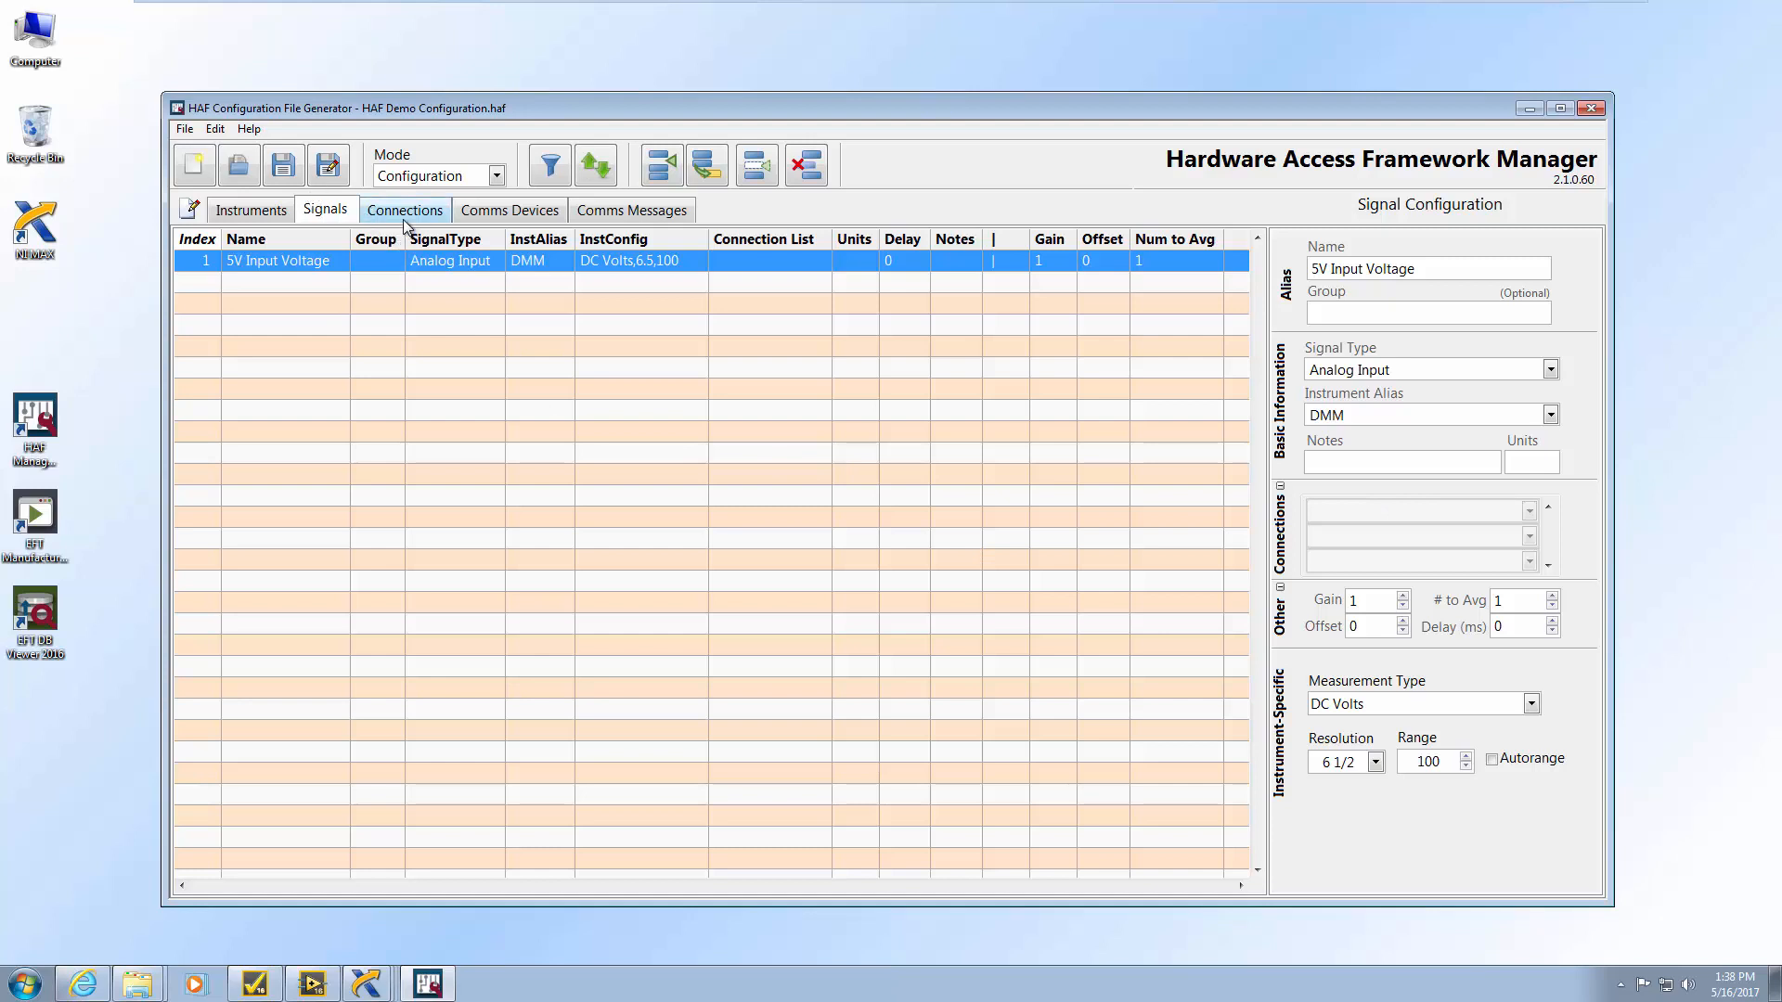
left_click(376, 212)
Name the connection 'DMM to 5V Input' and add a Switch Matrix physical connection r0 to c0
key("ctrl+a")
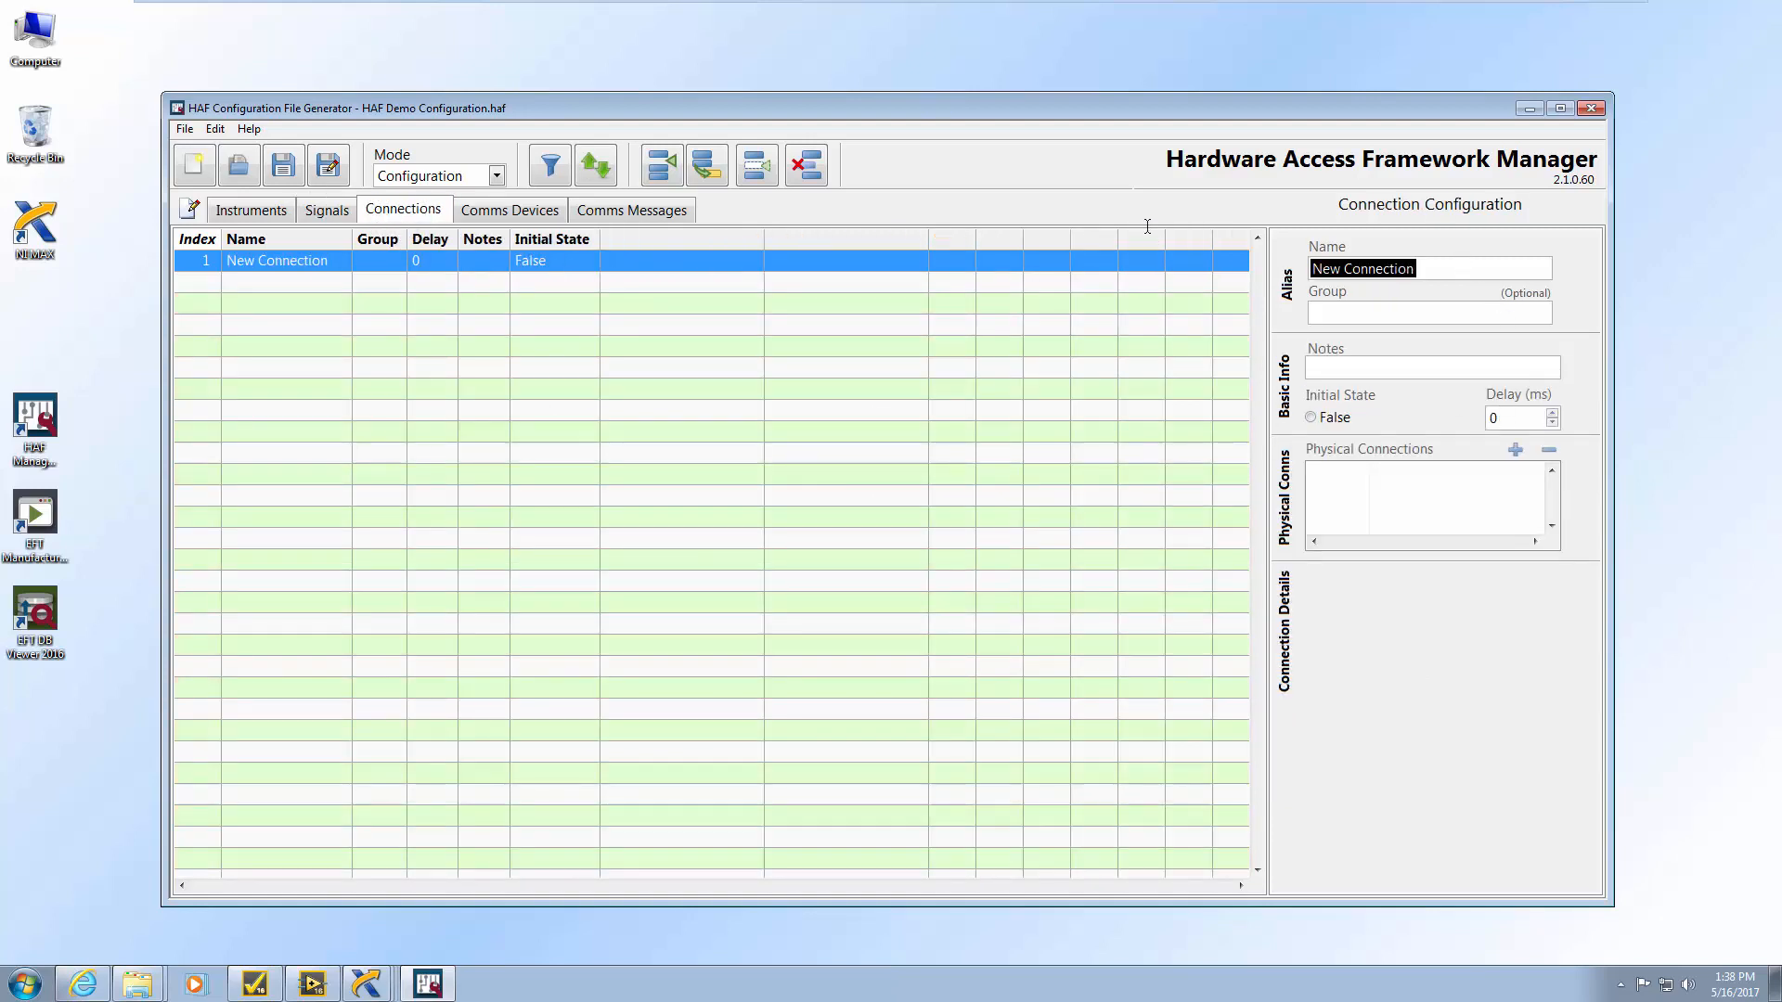
type("DMM ")
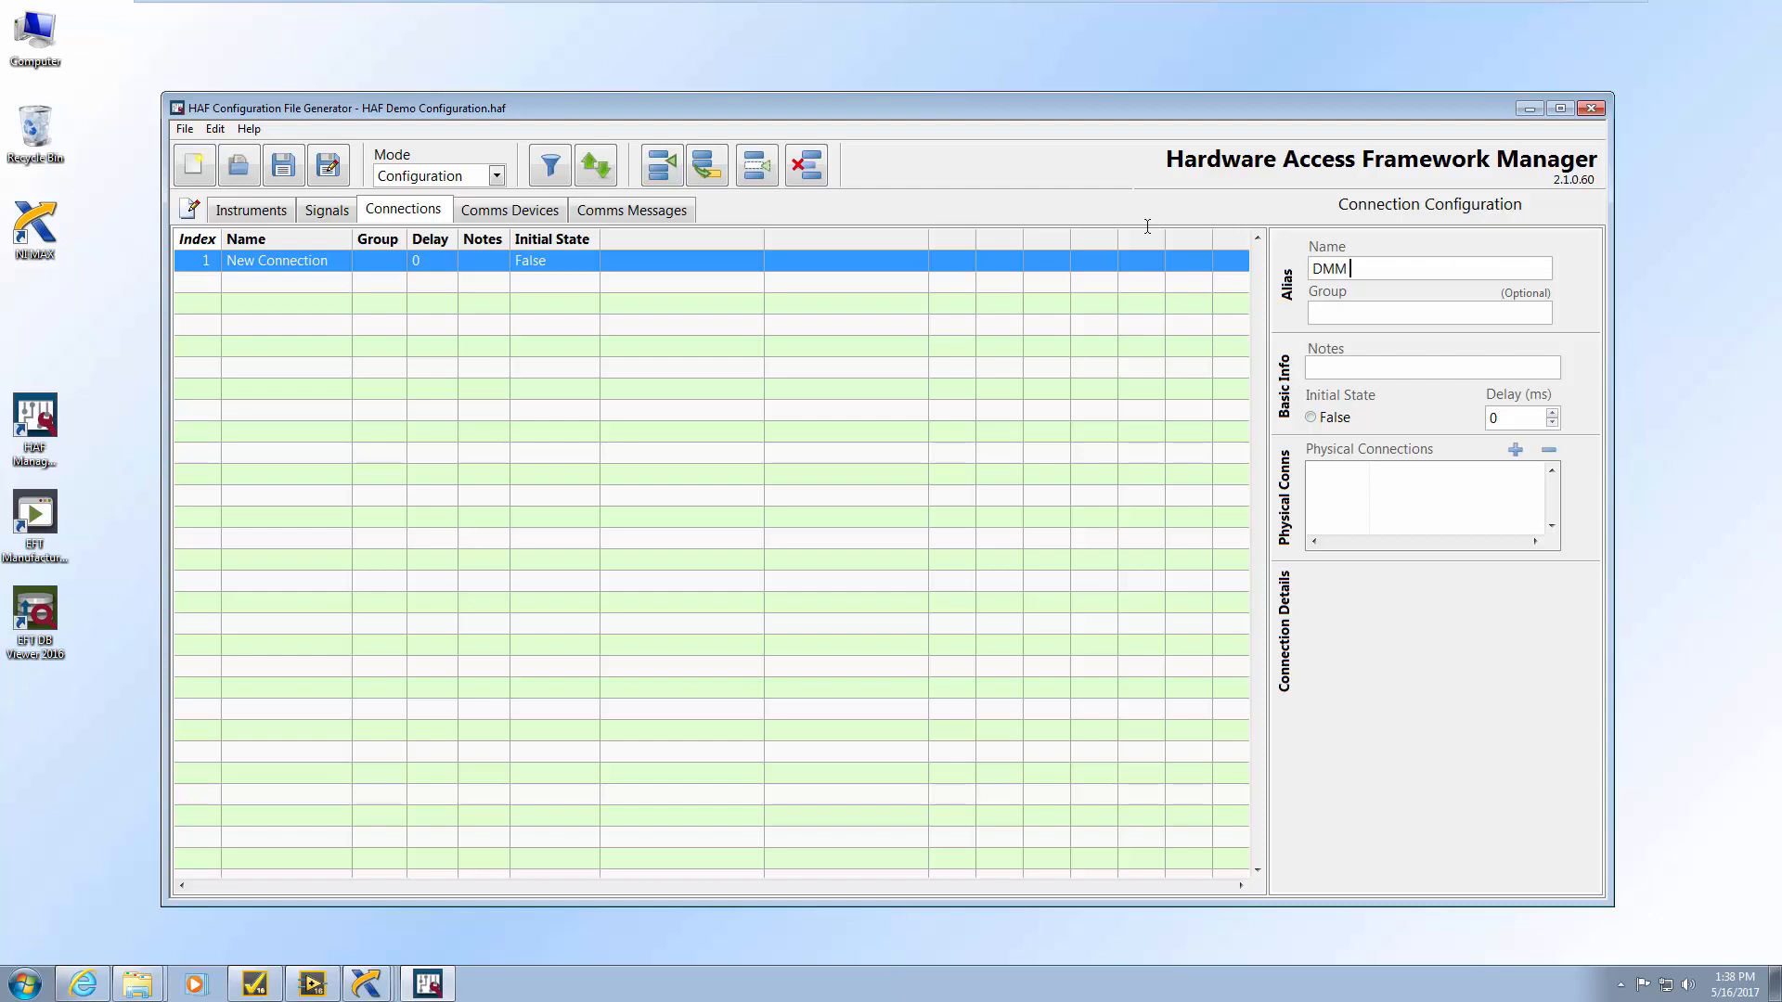
type("to 5V Input")
left_click(1516, 449)
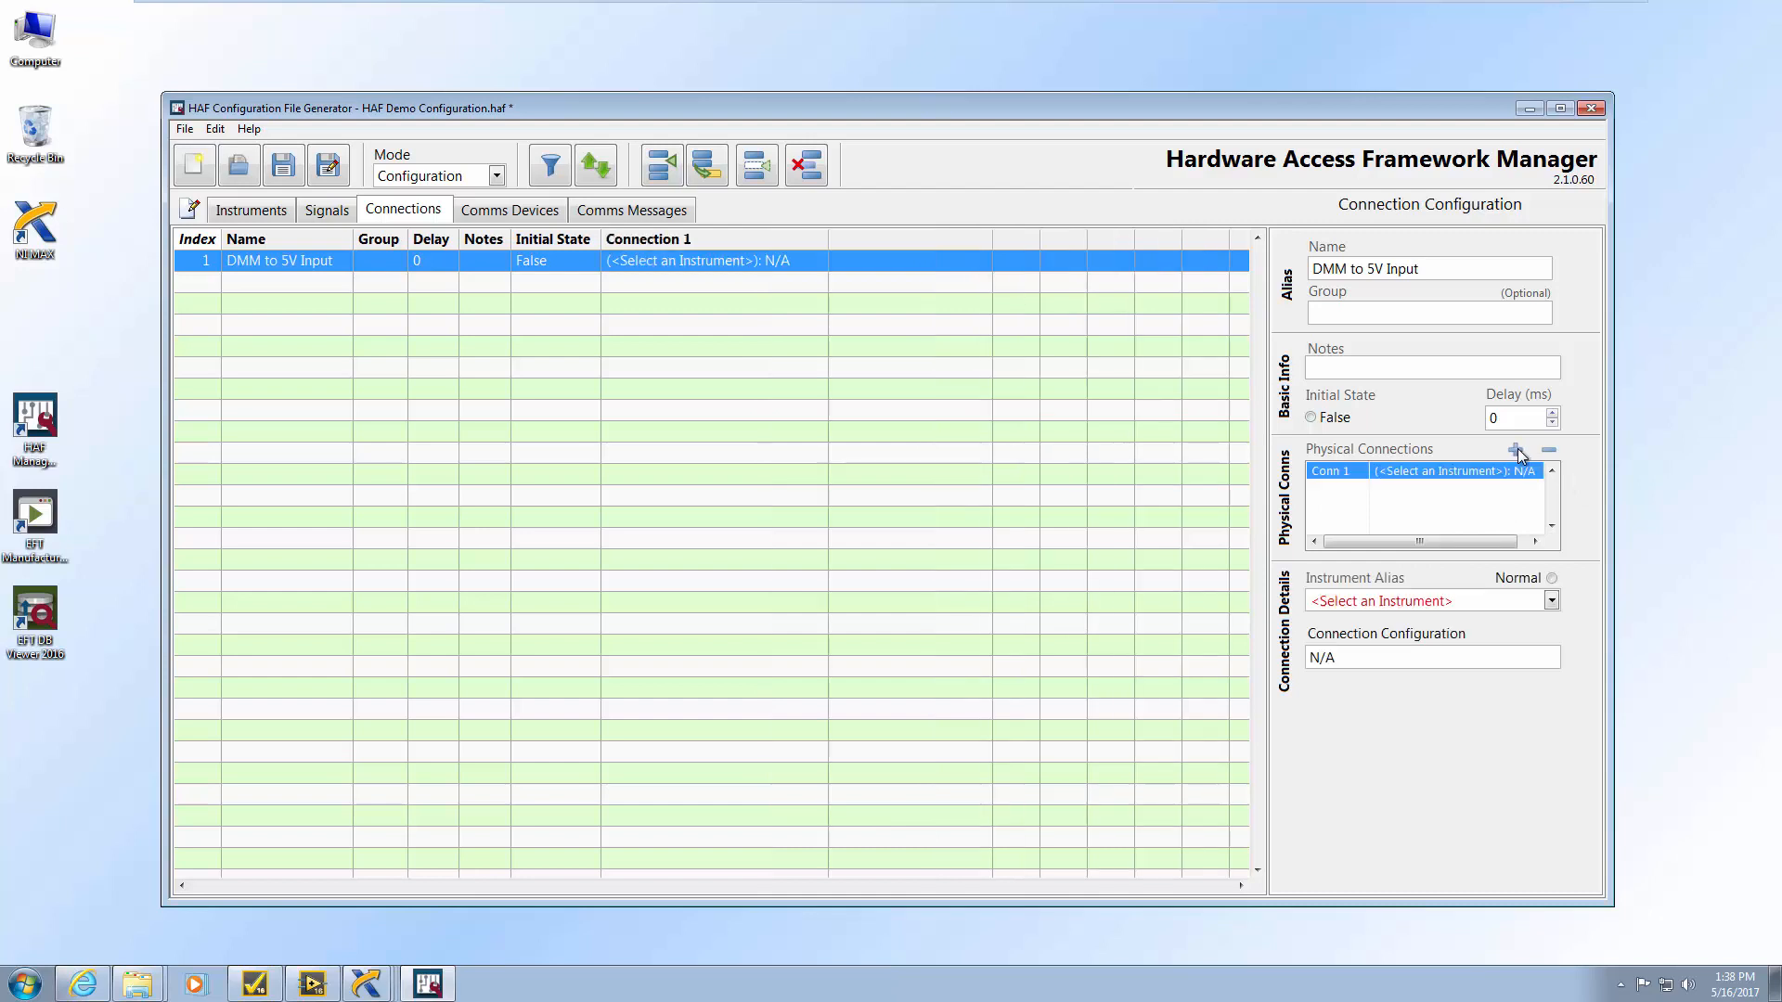
left_click(1552, 601)
left_click(1375, 715)
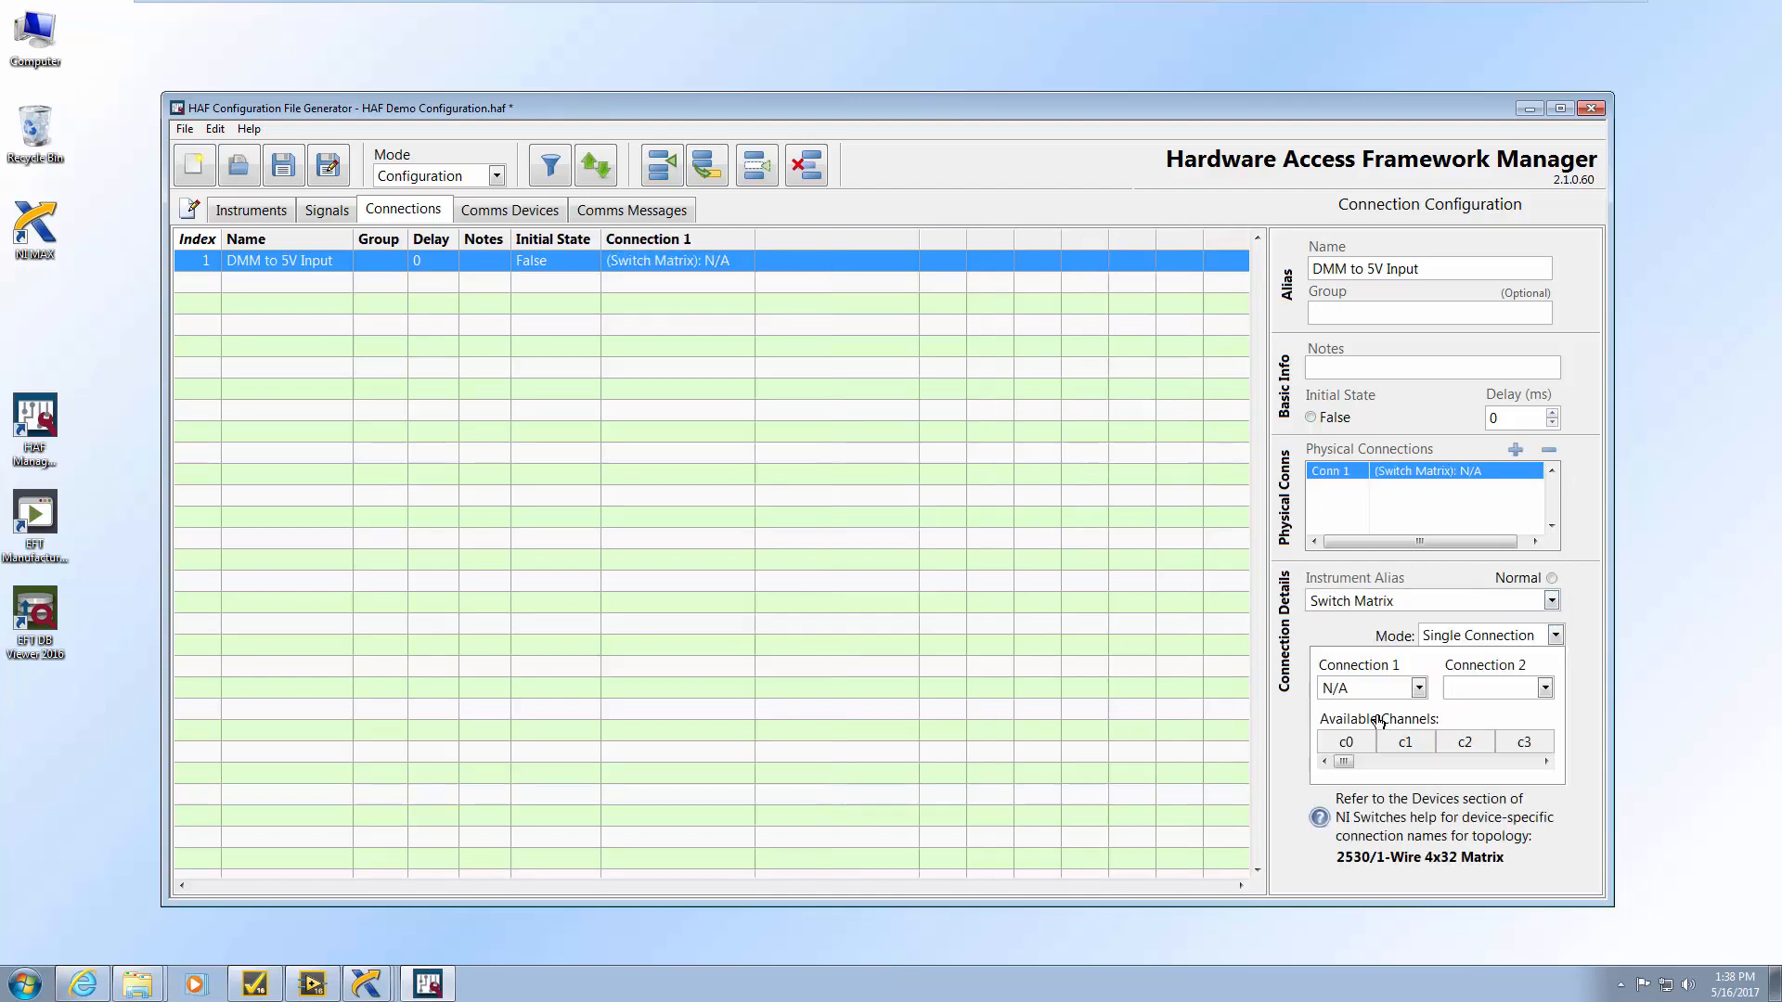
left_click(1362, 694)
type("r0")
left_click(1545, 687)
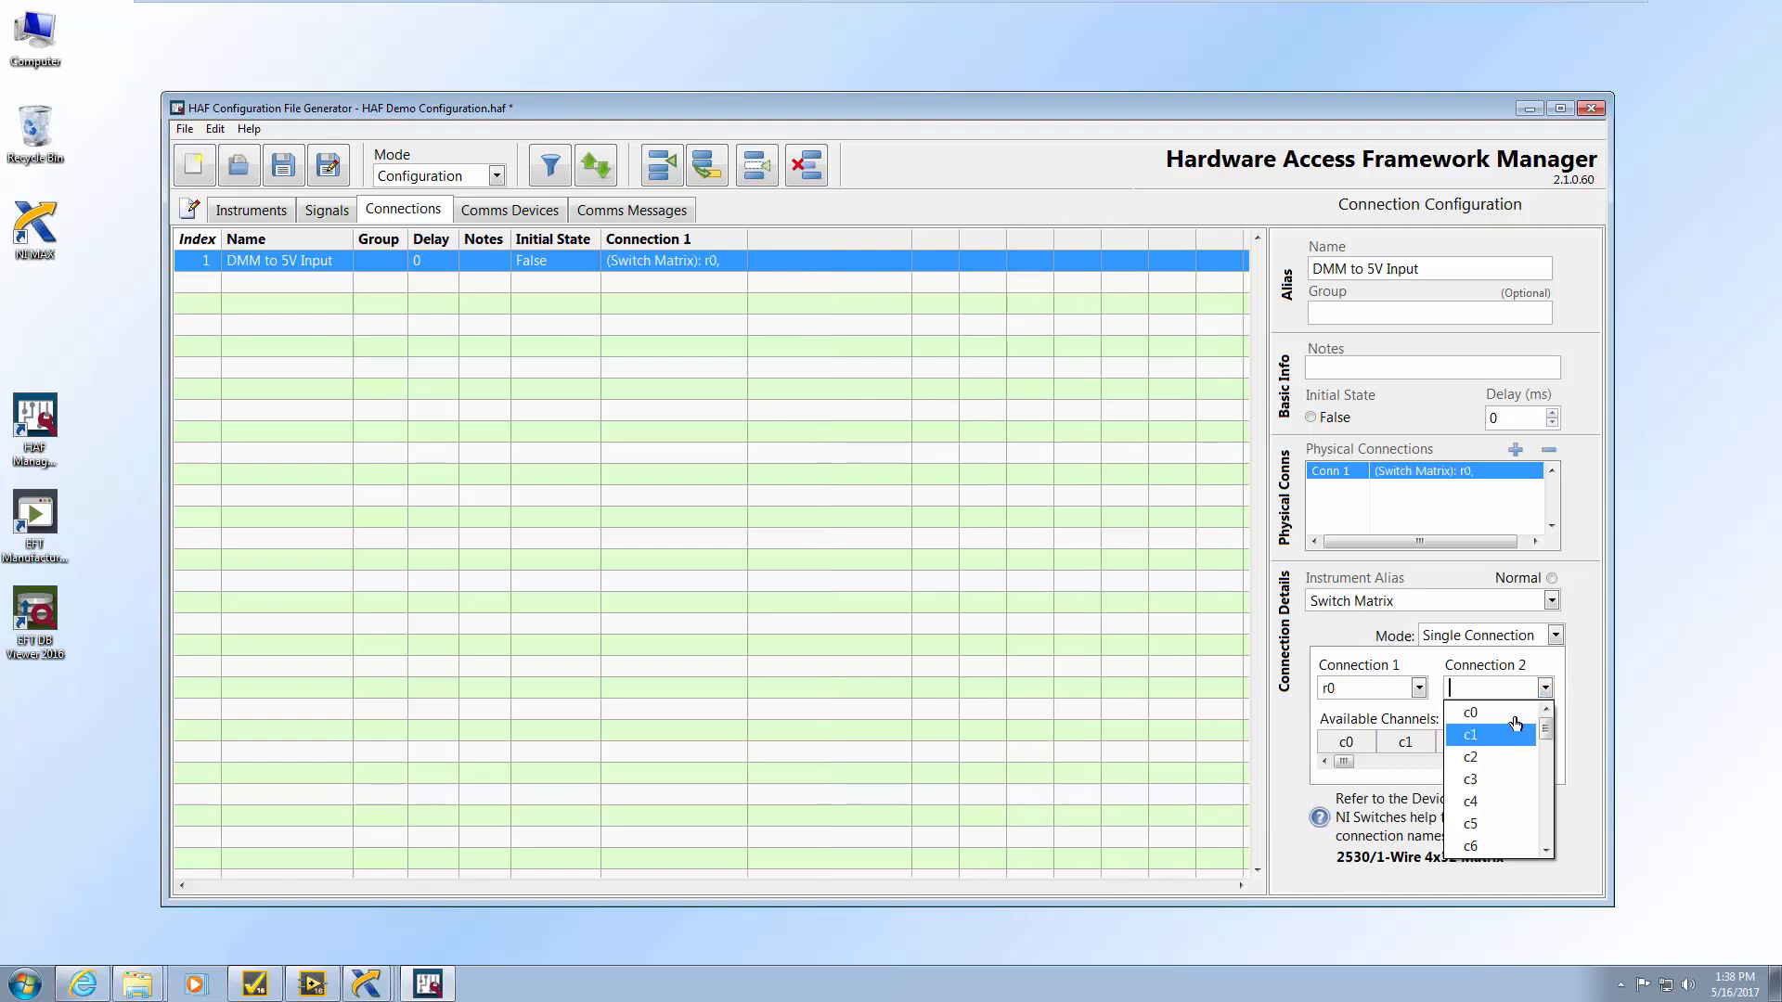
left_click(1515, 713)
Add a second Switch Matrix physical connection from r1 to c1
left_click(1515, 450)
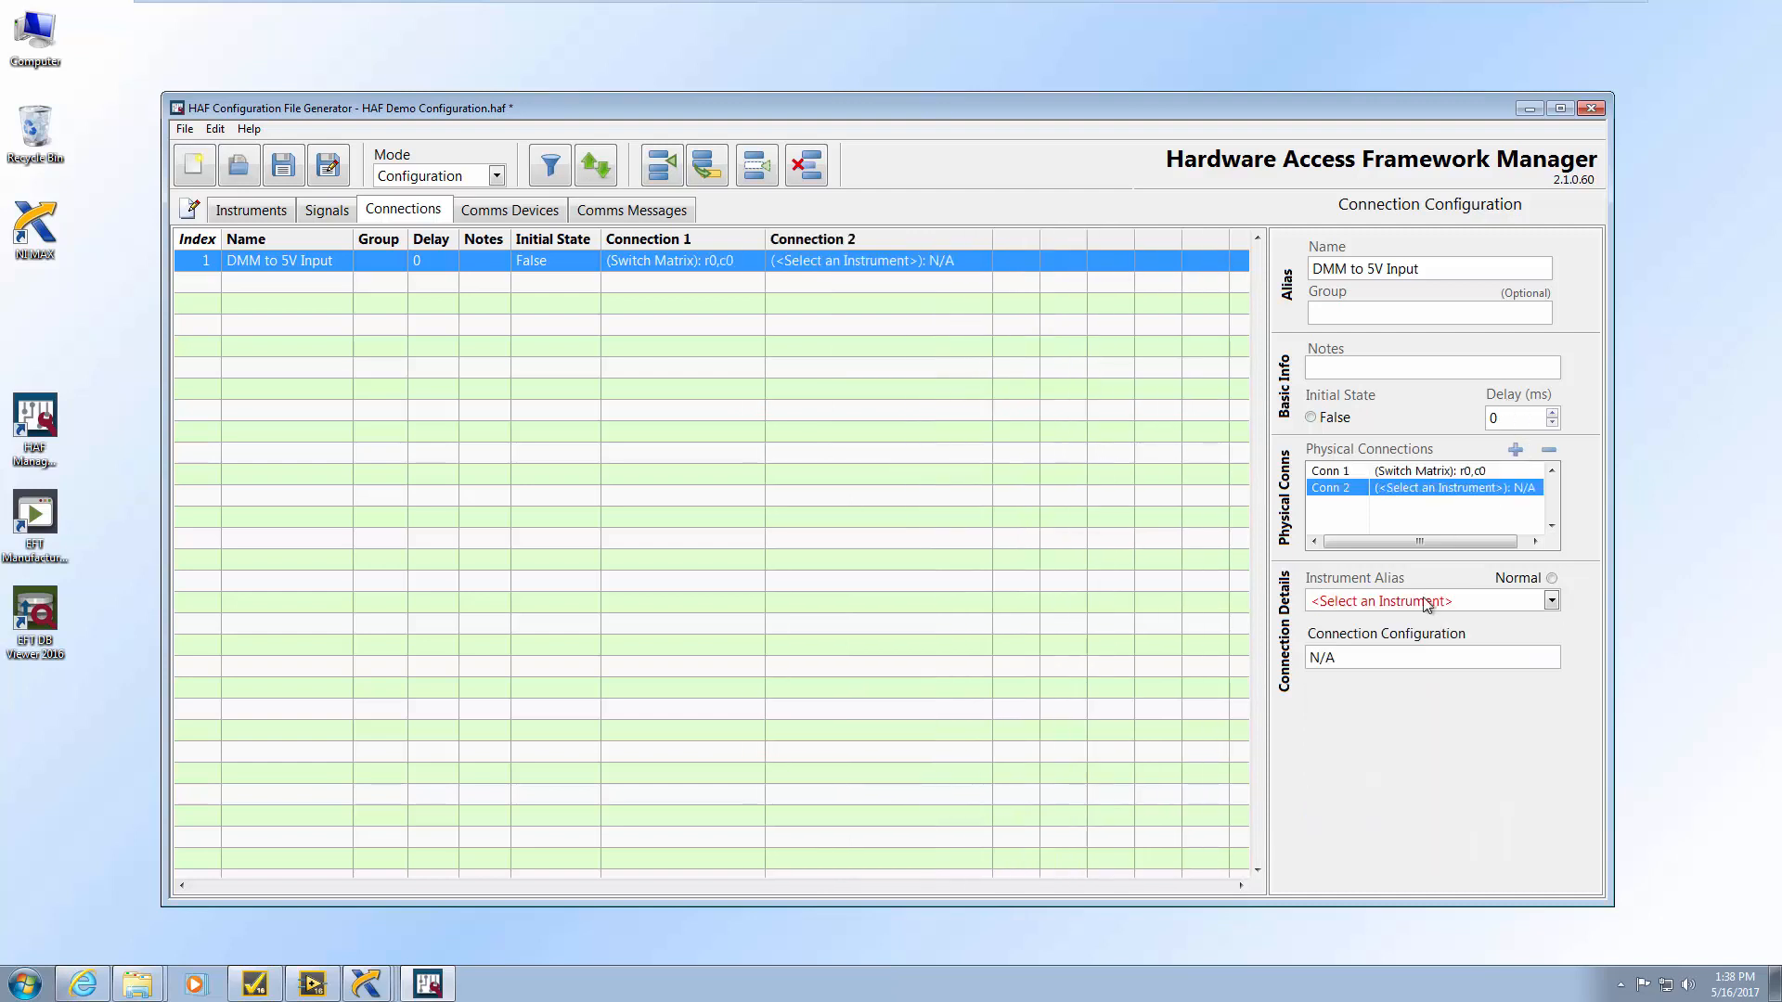
left_click(1552, 600)
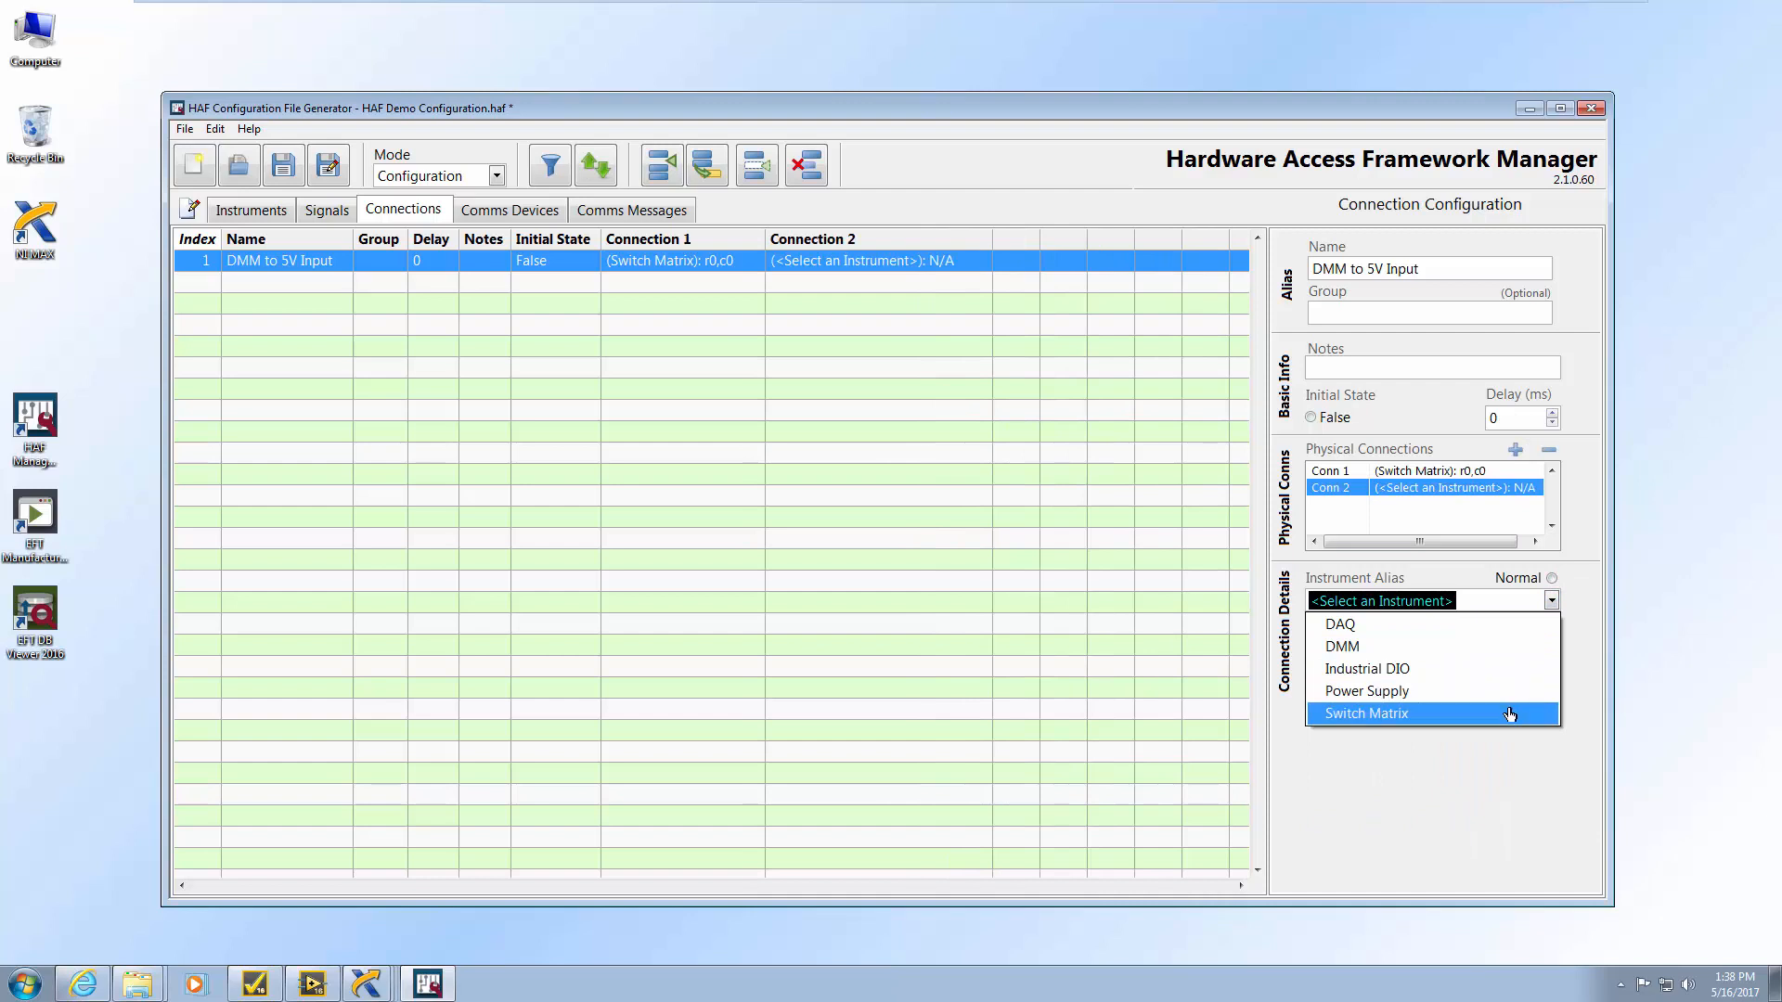
left_click(1513, 716)
left_click_drag(1355, 689, 1288, 692)
type("r1")
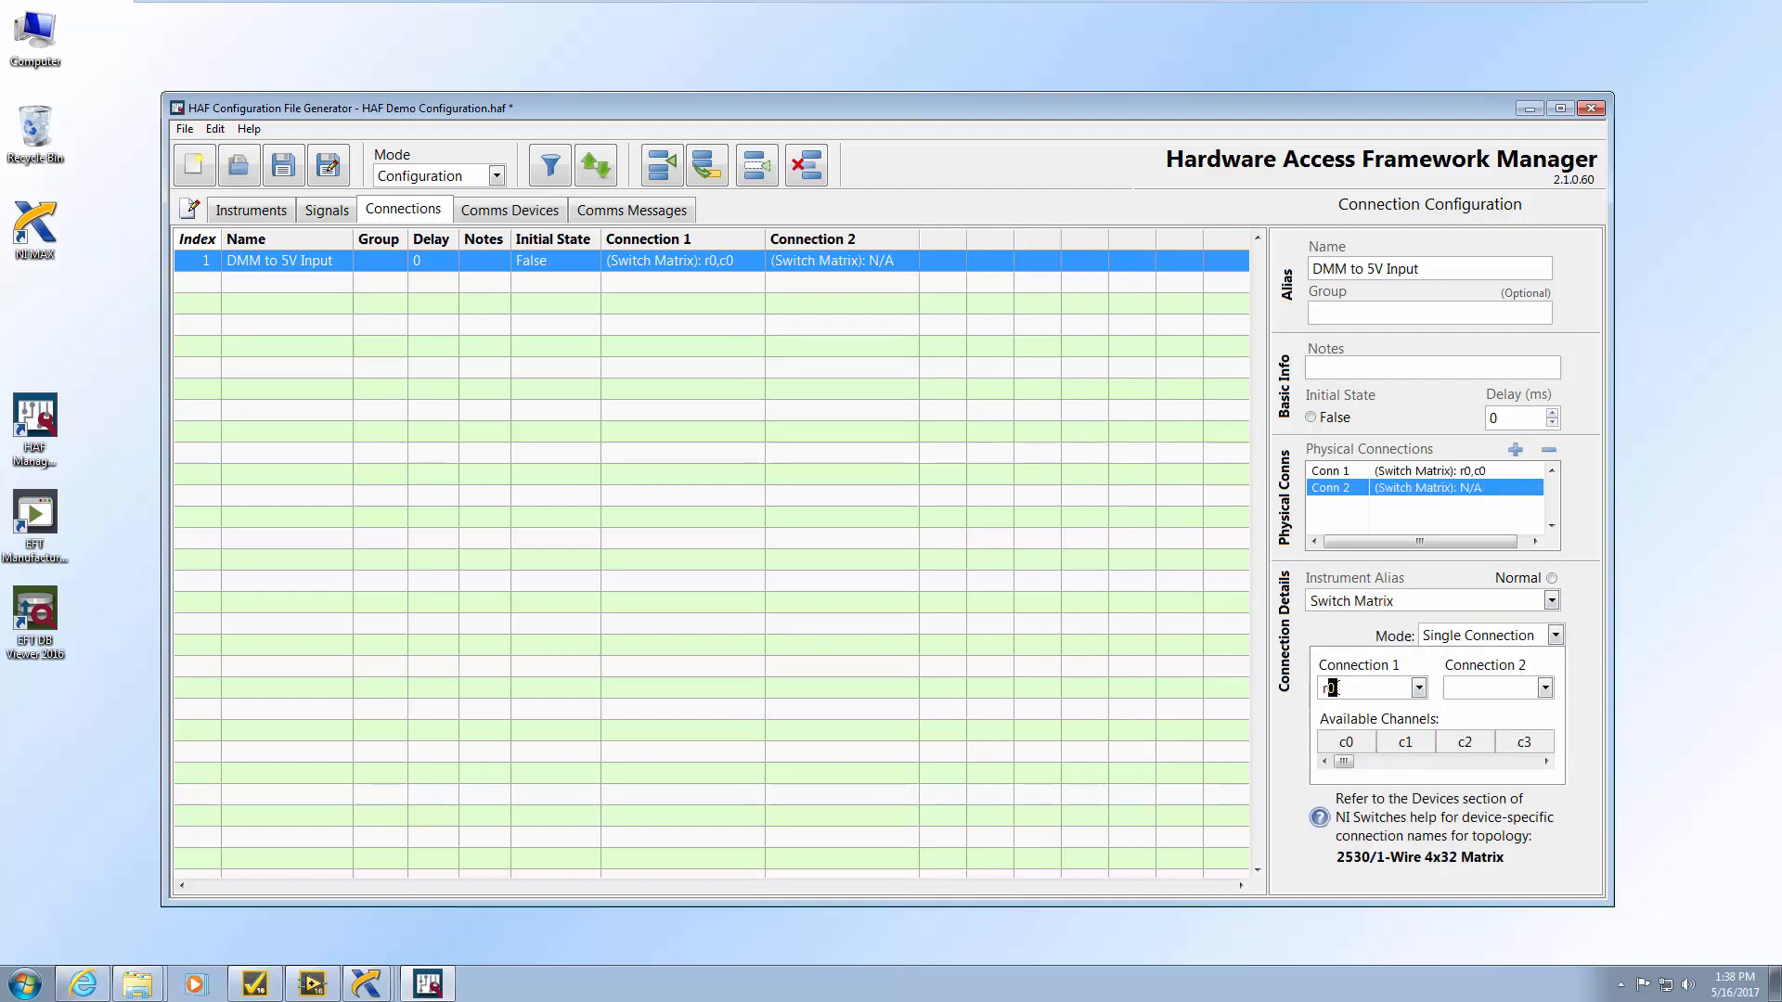
left_click(1481, 690)
type("c1")
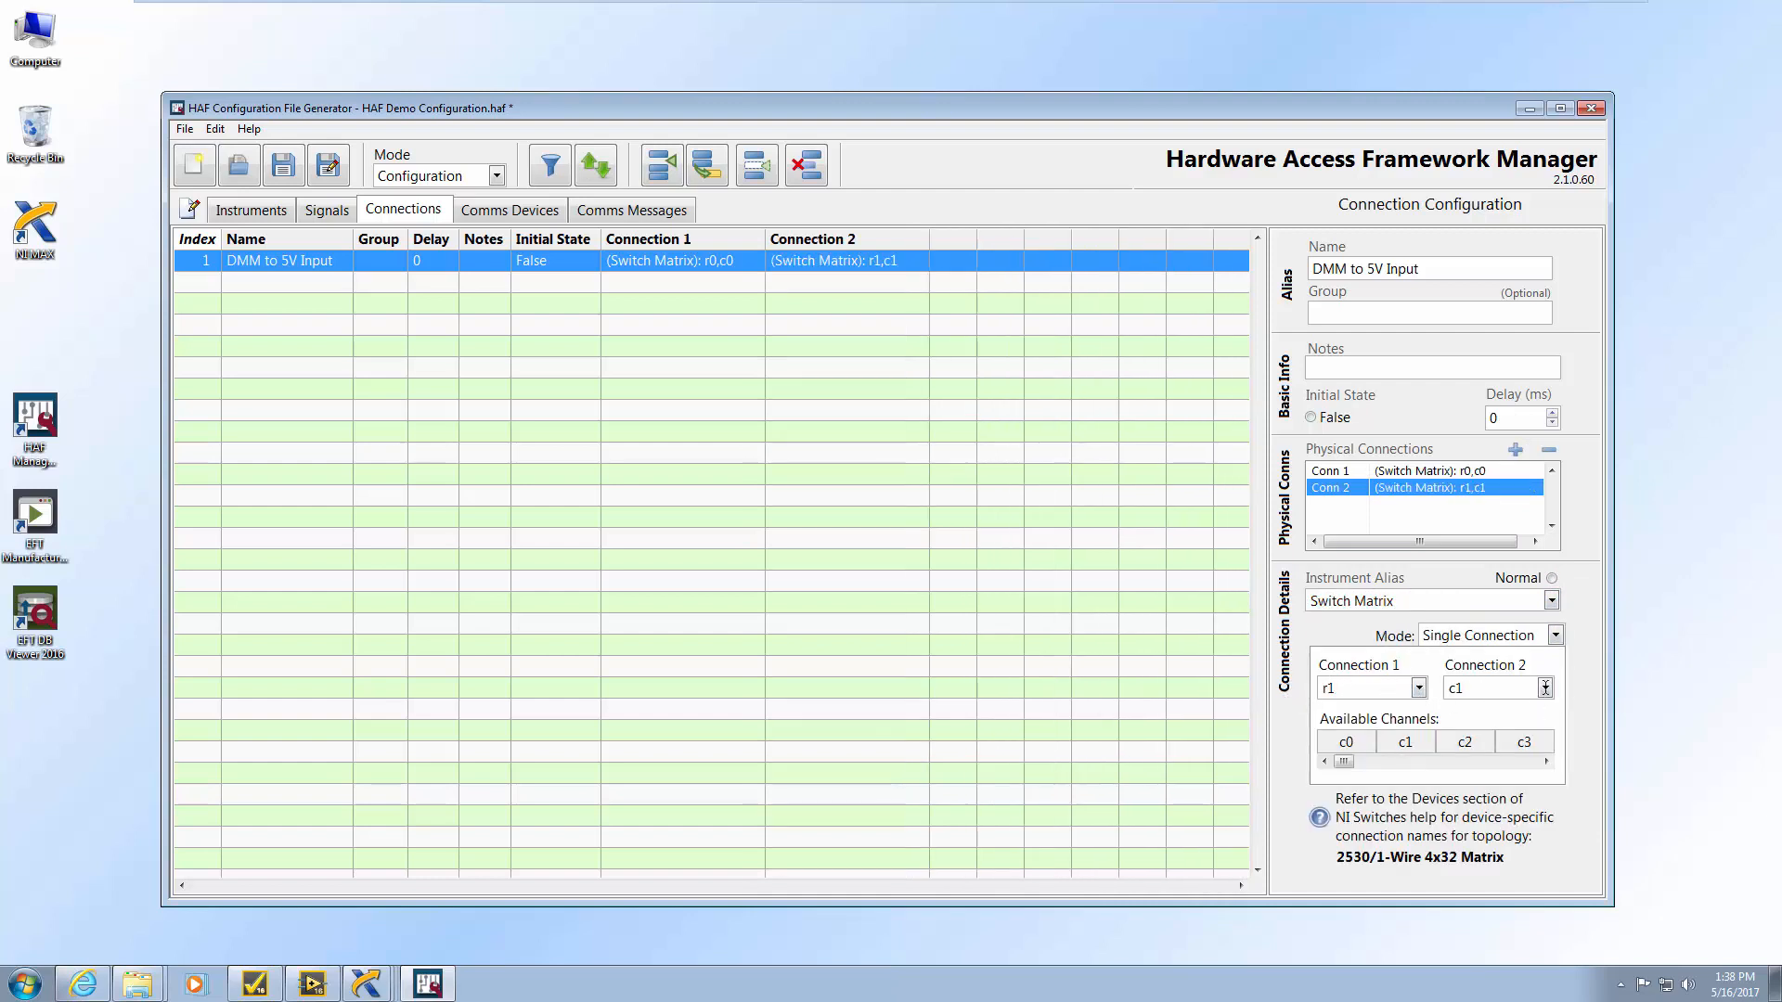
left_click(1545, 688)
left_click_drag(1546, 726, 1559, 852)
scroll(1557, 798, "up", 10)
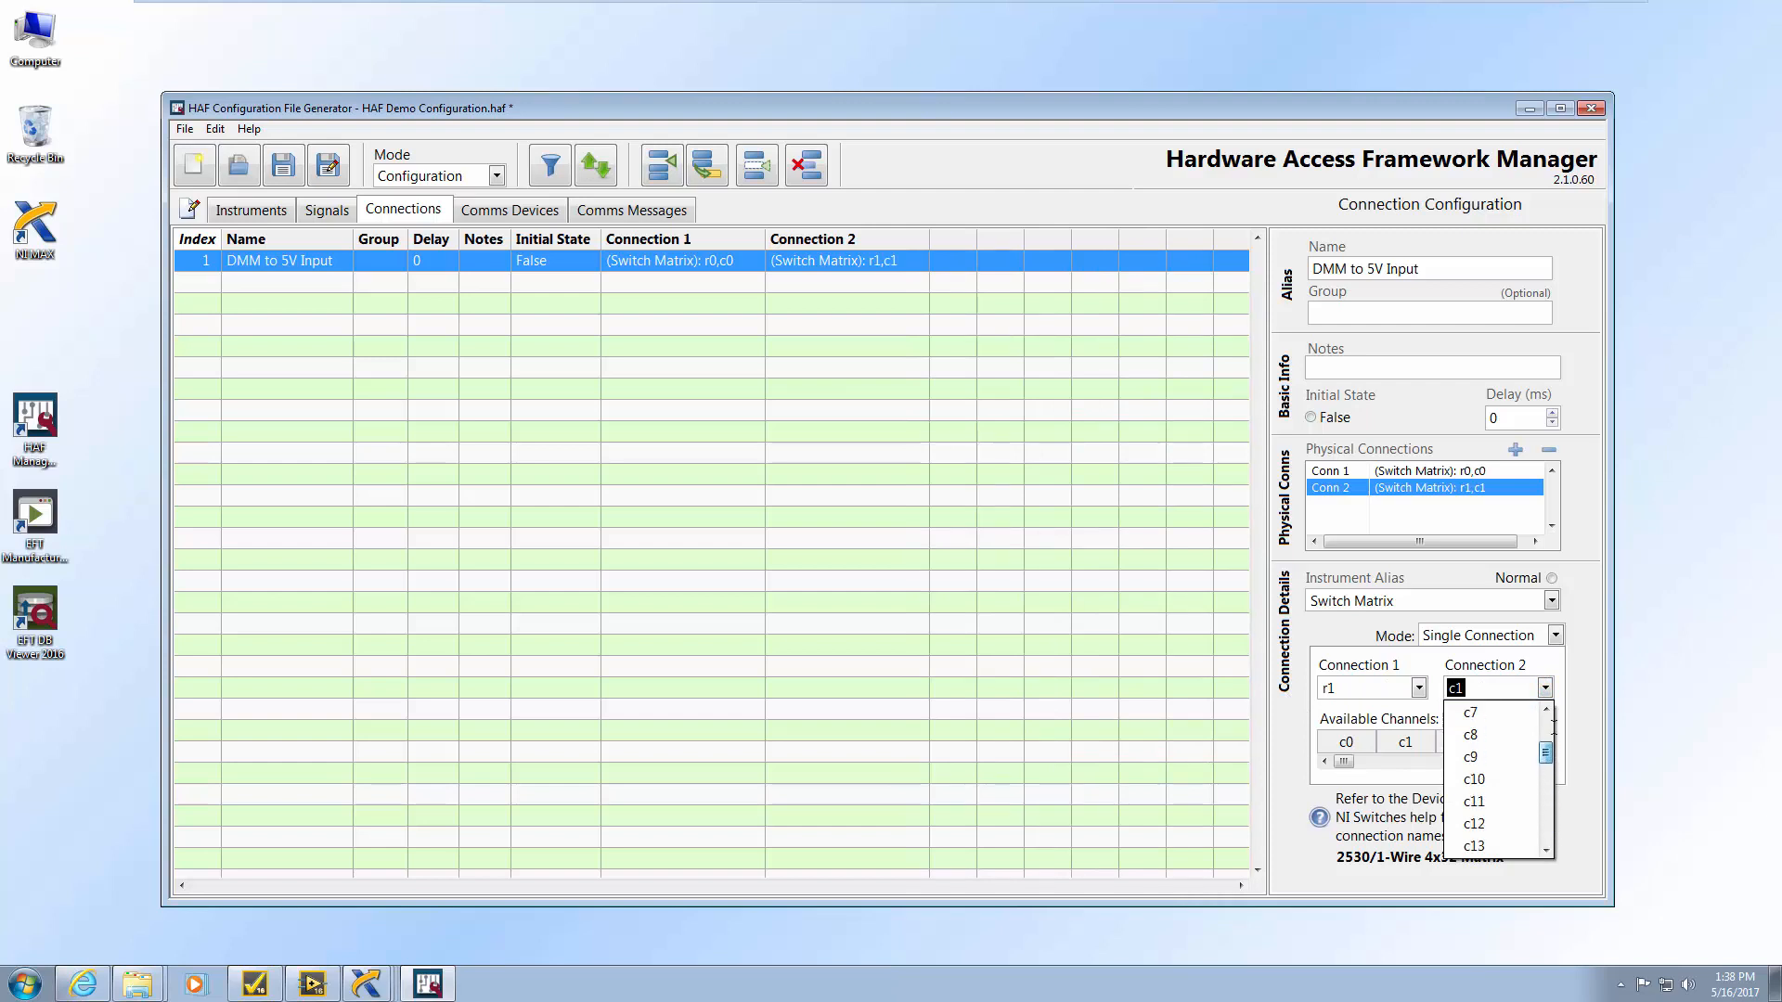
left_click(1585, 670)
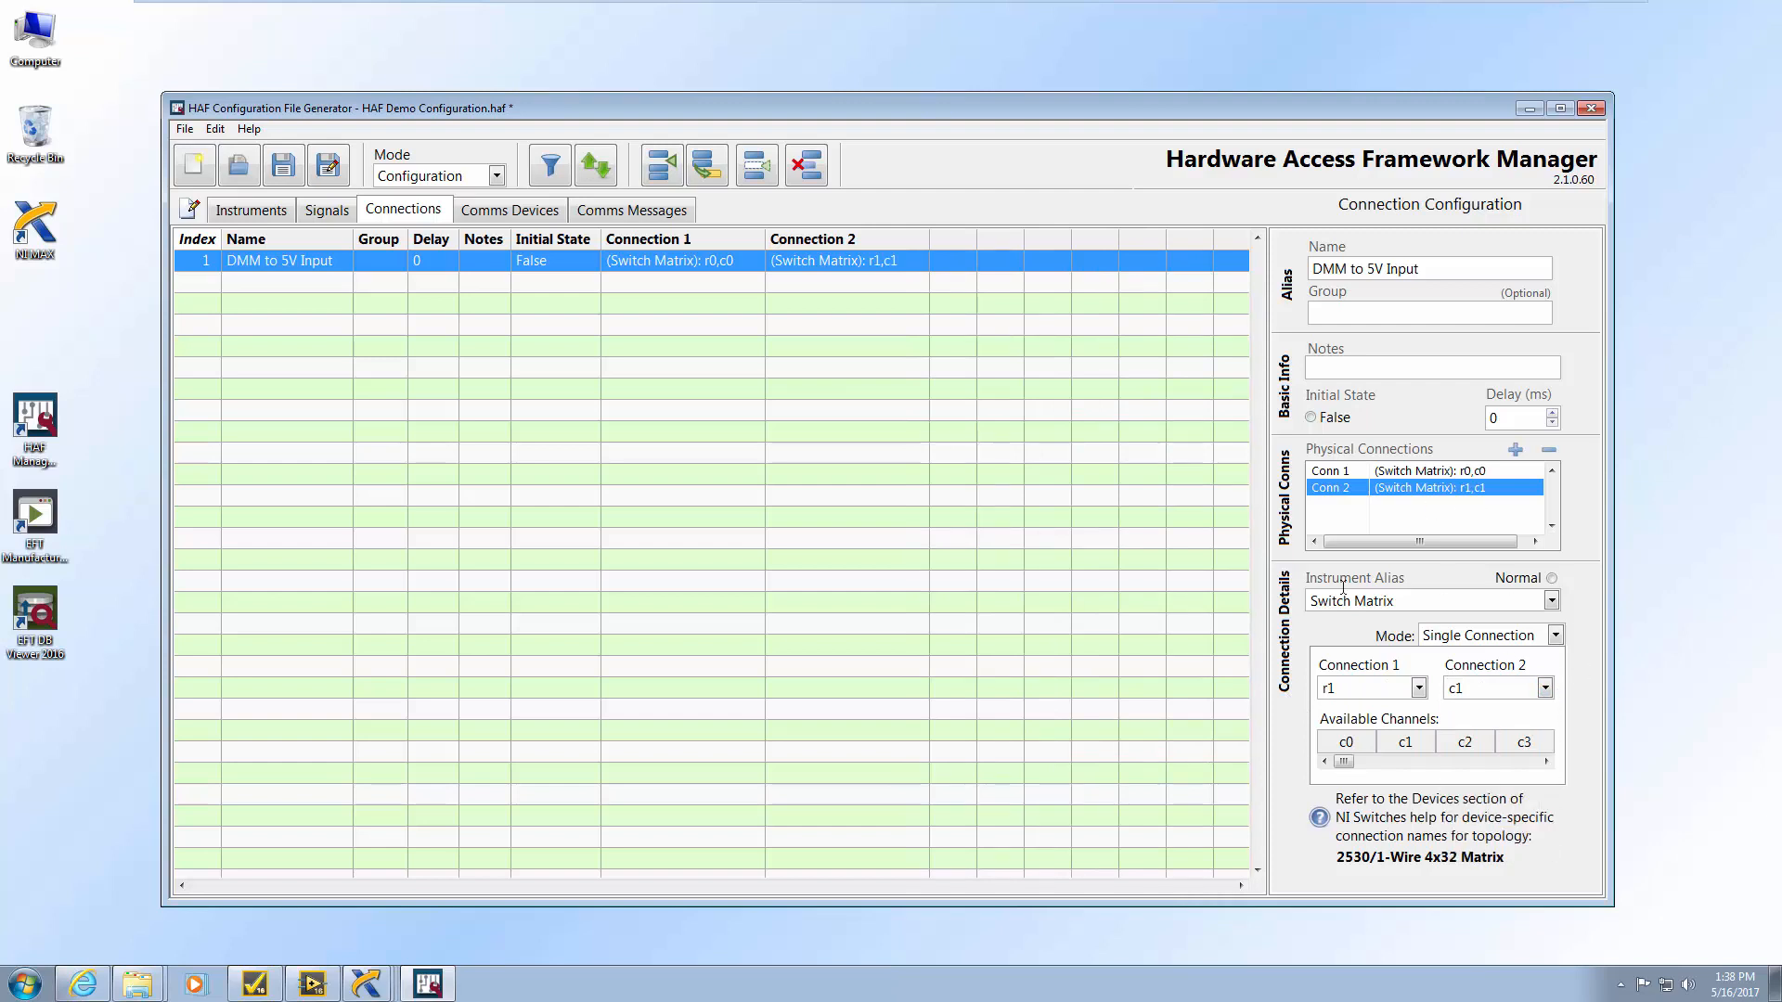
Attach DMM to 5V Input to the 5V Input Voltage signal and add an HAF Analog Input (NLT) step to Main
left_click(336, 208)
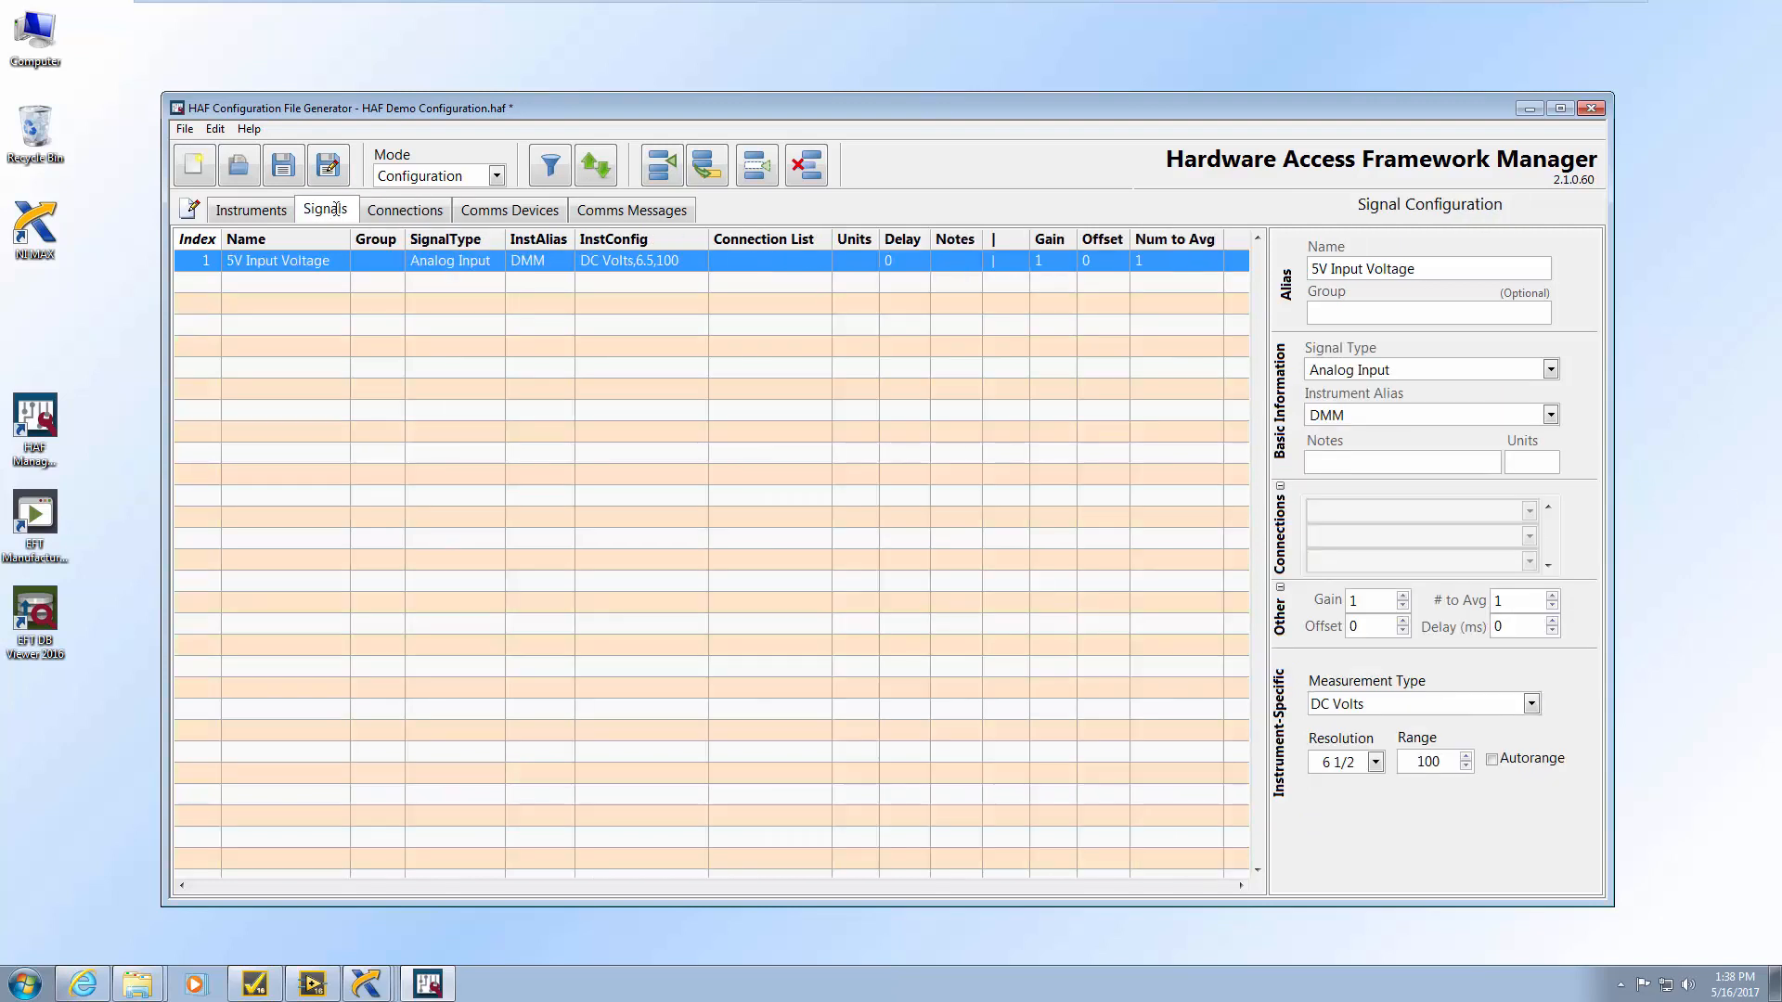
left_click(1531, 510)
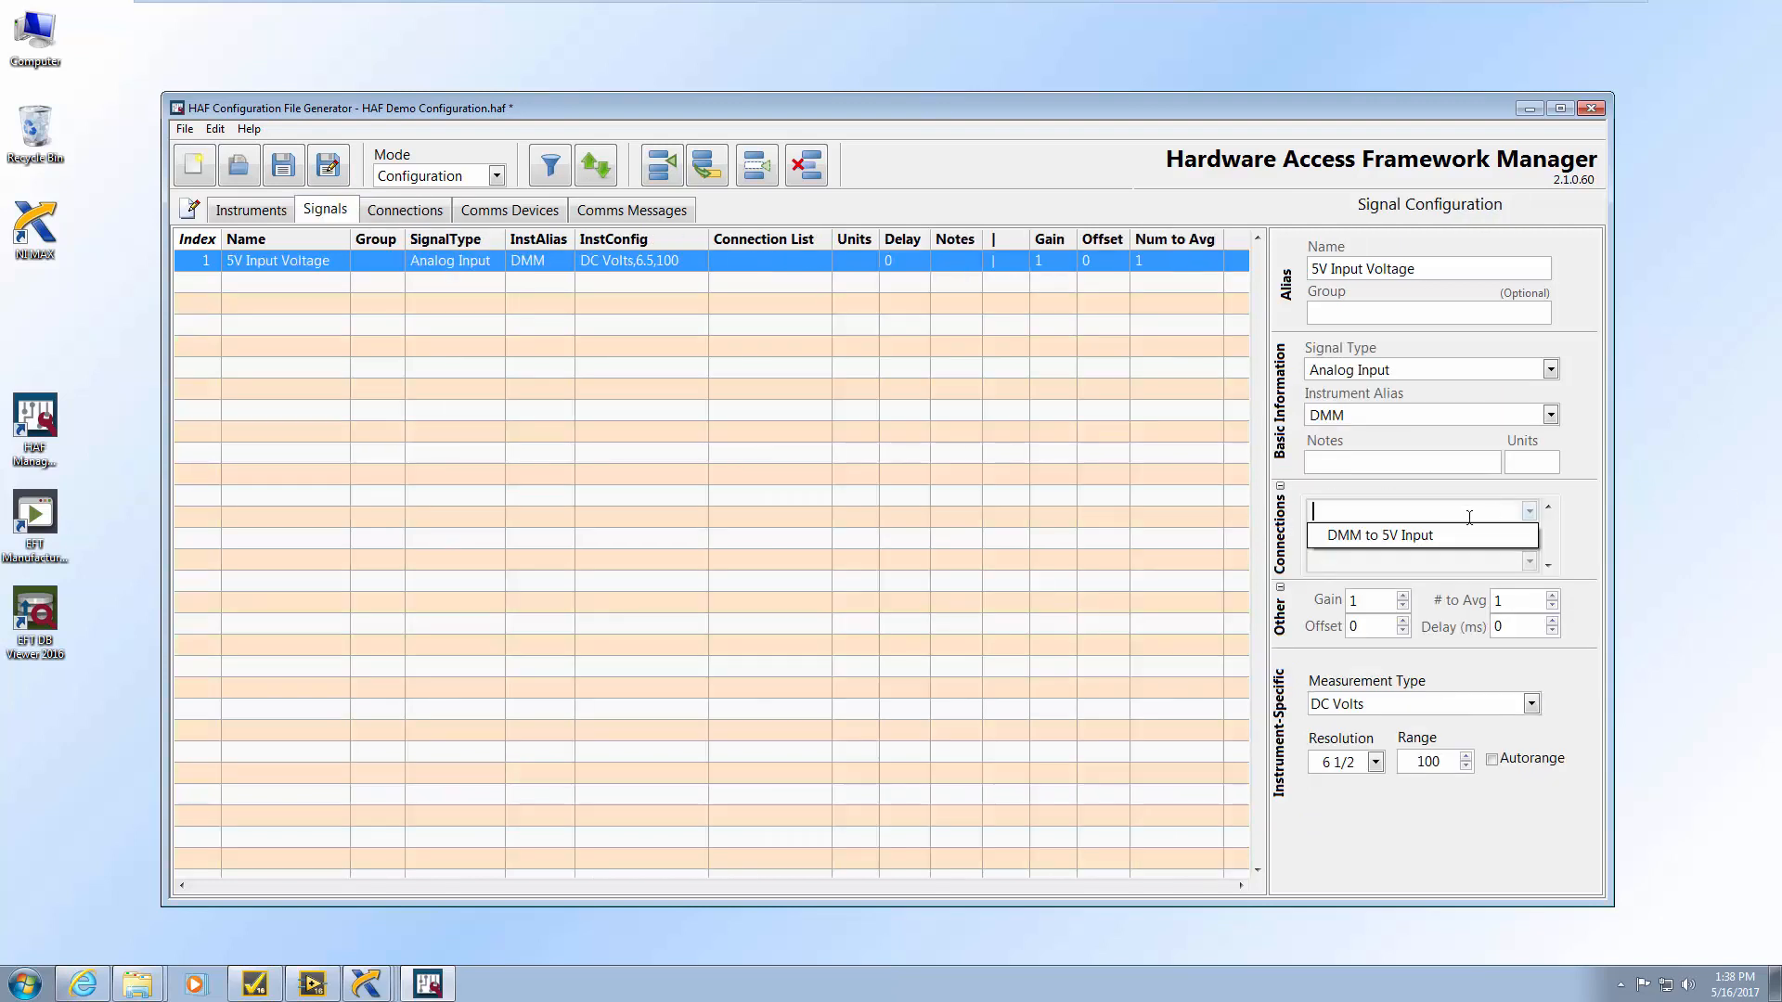
left_click(1422, 536)
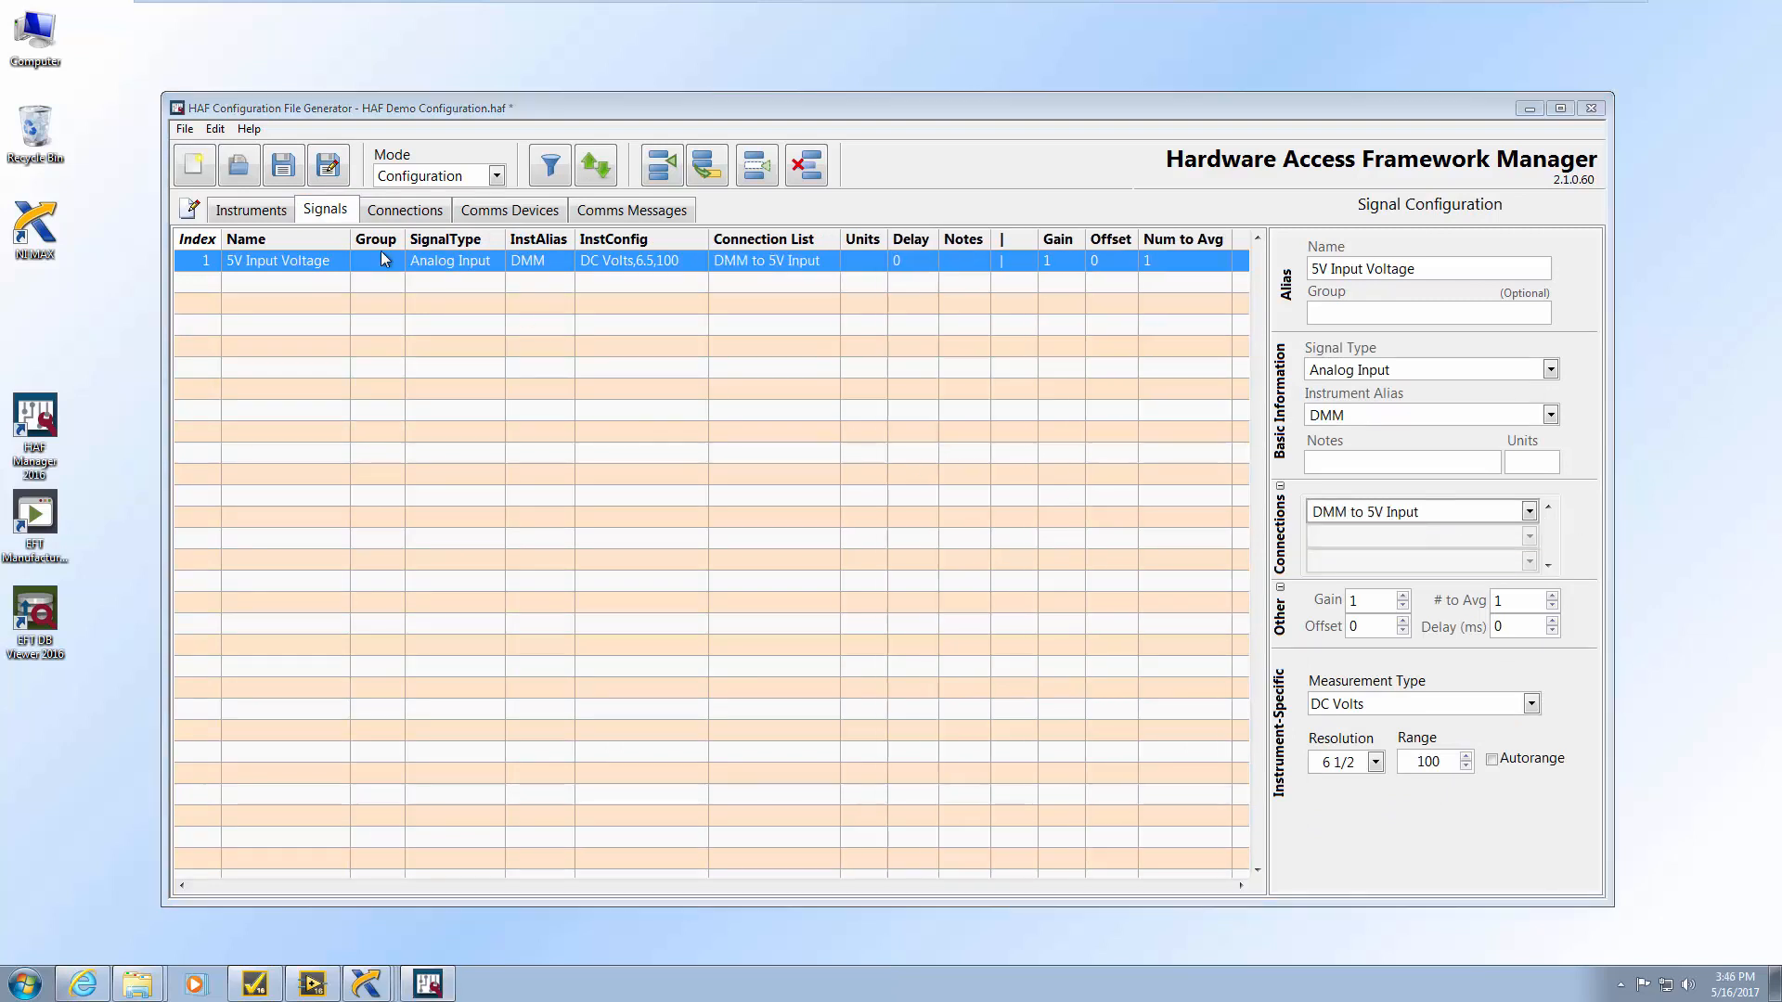
left_click(250, 987)
mouse_move(92, 568)
left_mouse_down()
mouse_move(433, 378)
mouse_move(442, 346)
left_mouse_up()
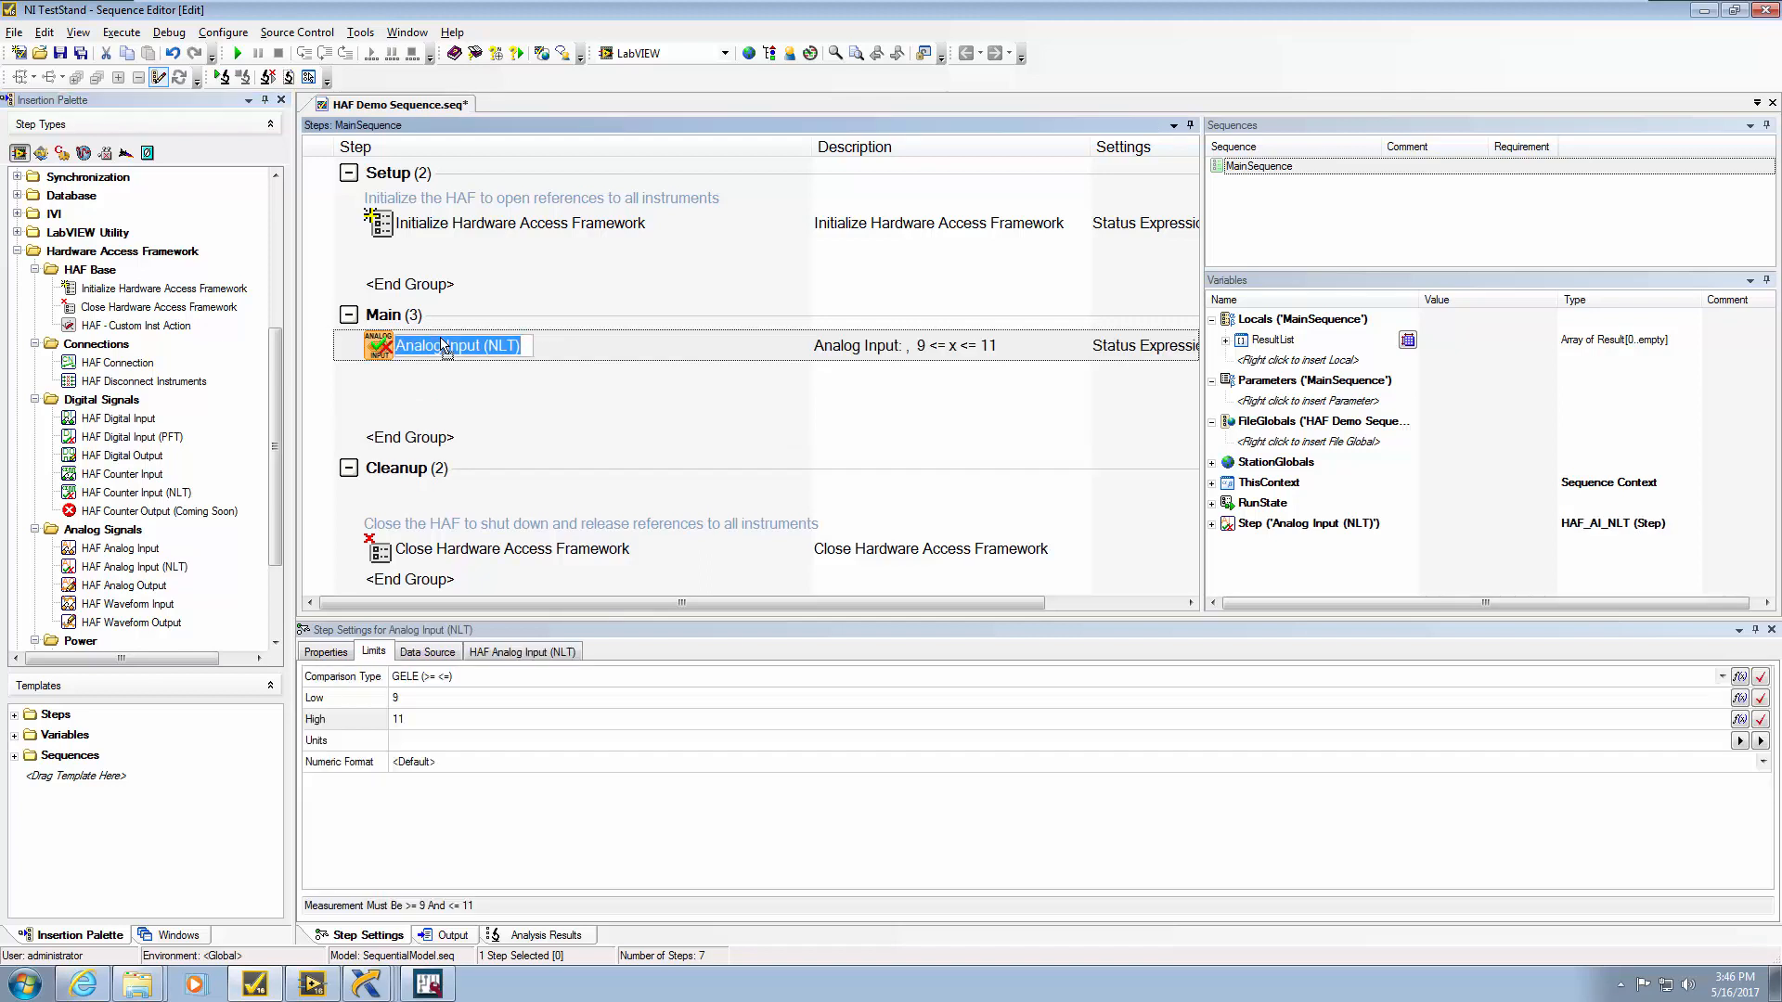
Rename the Analog Input (NLT) step 'Verify 5V input voltage' and open its analog input configuration
type("Verify 5V")
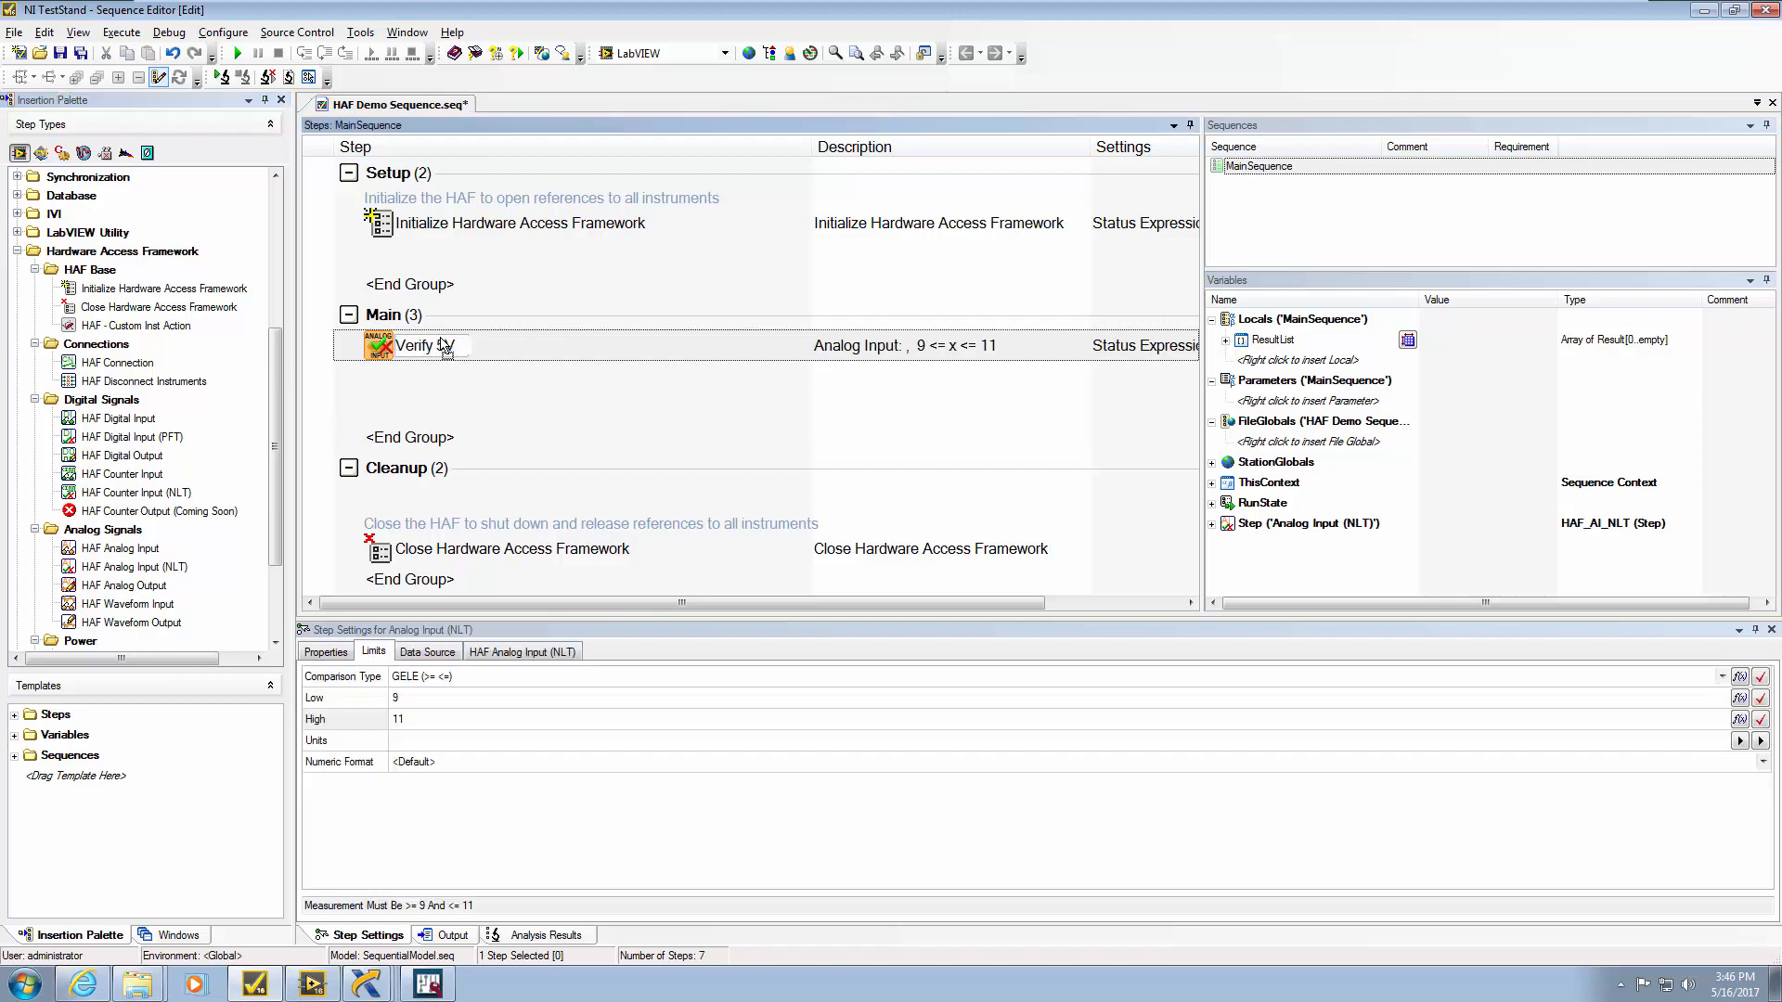
type(" input voltage")
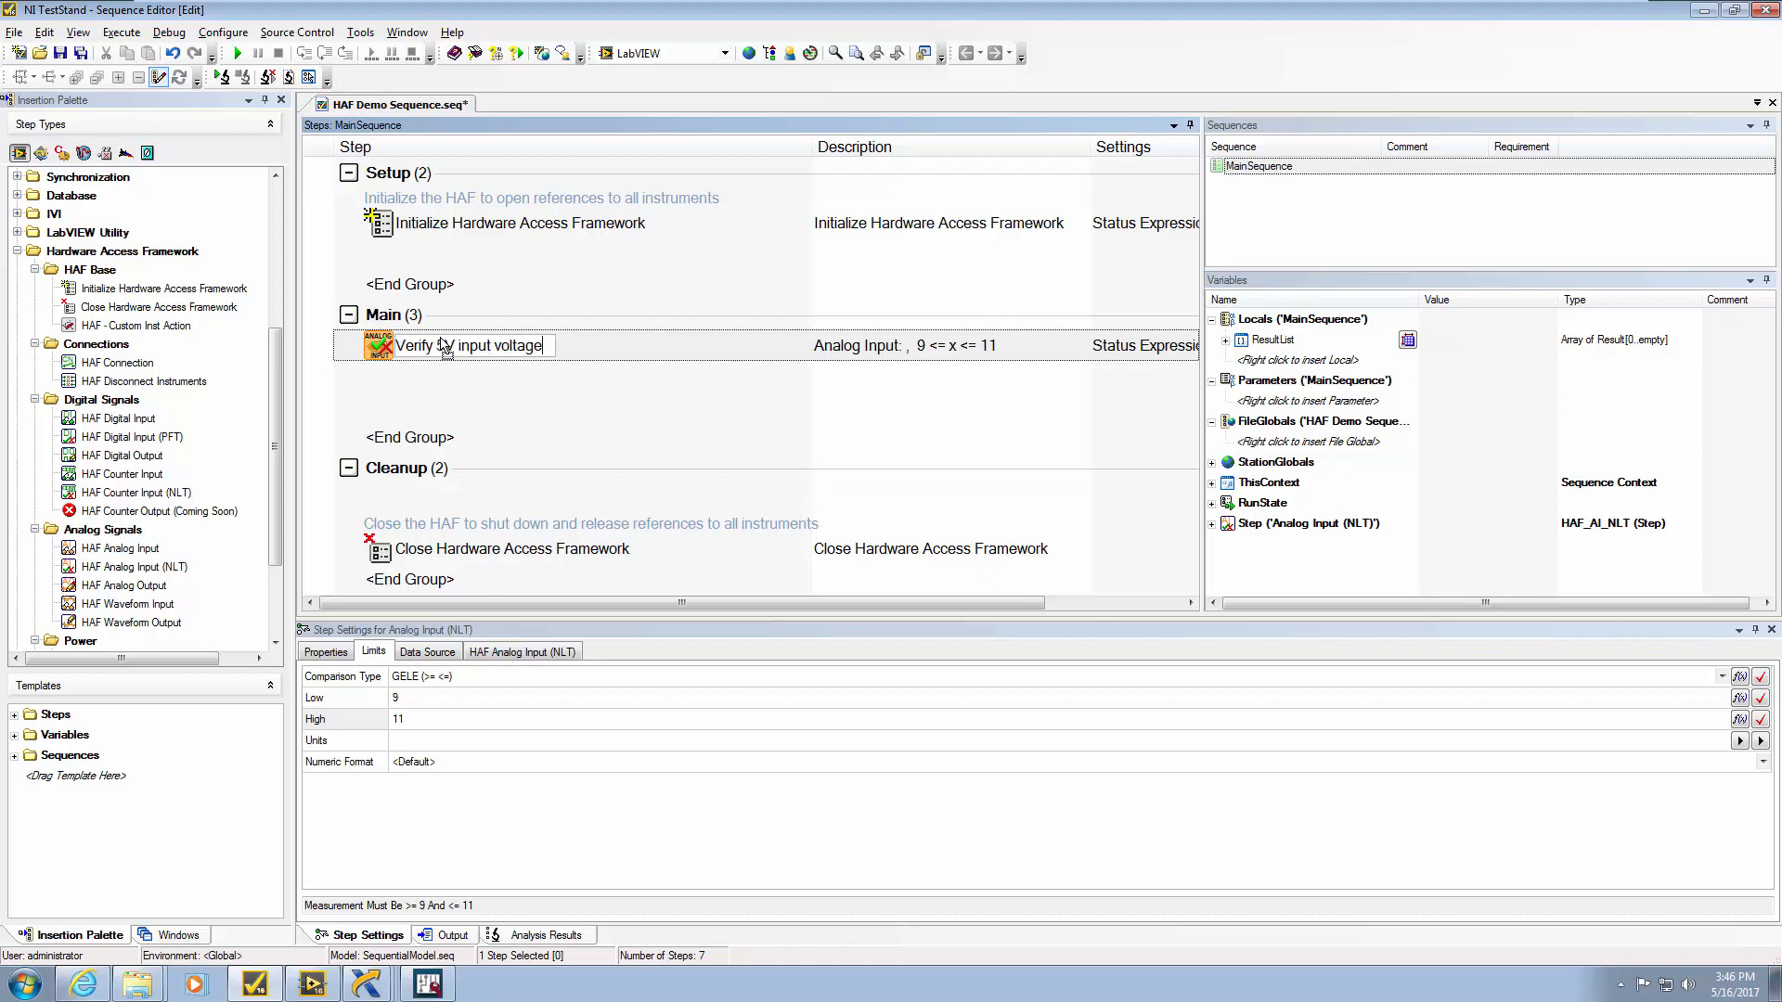
left_click(522, 651)
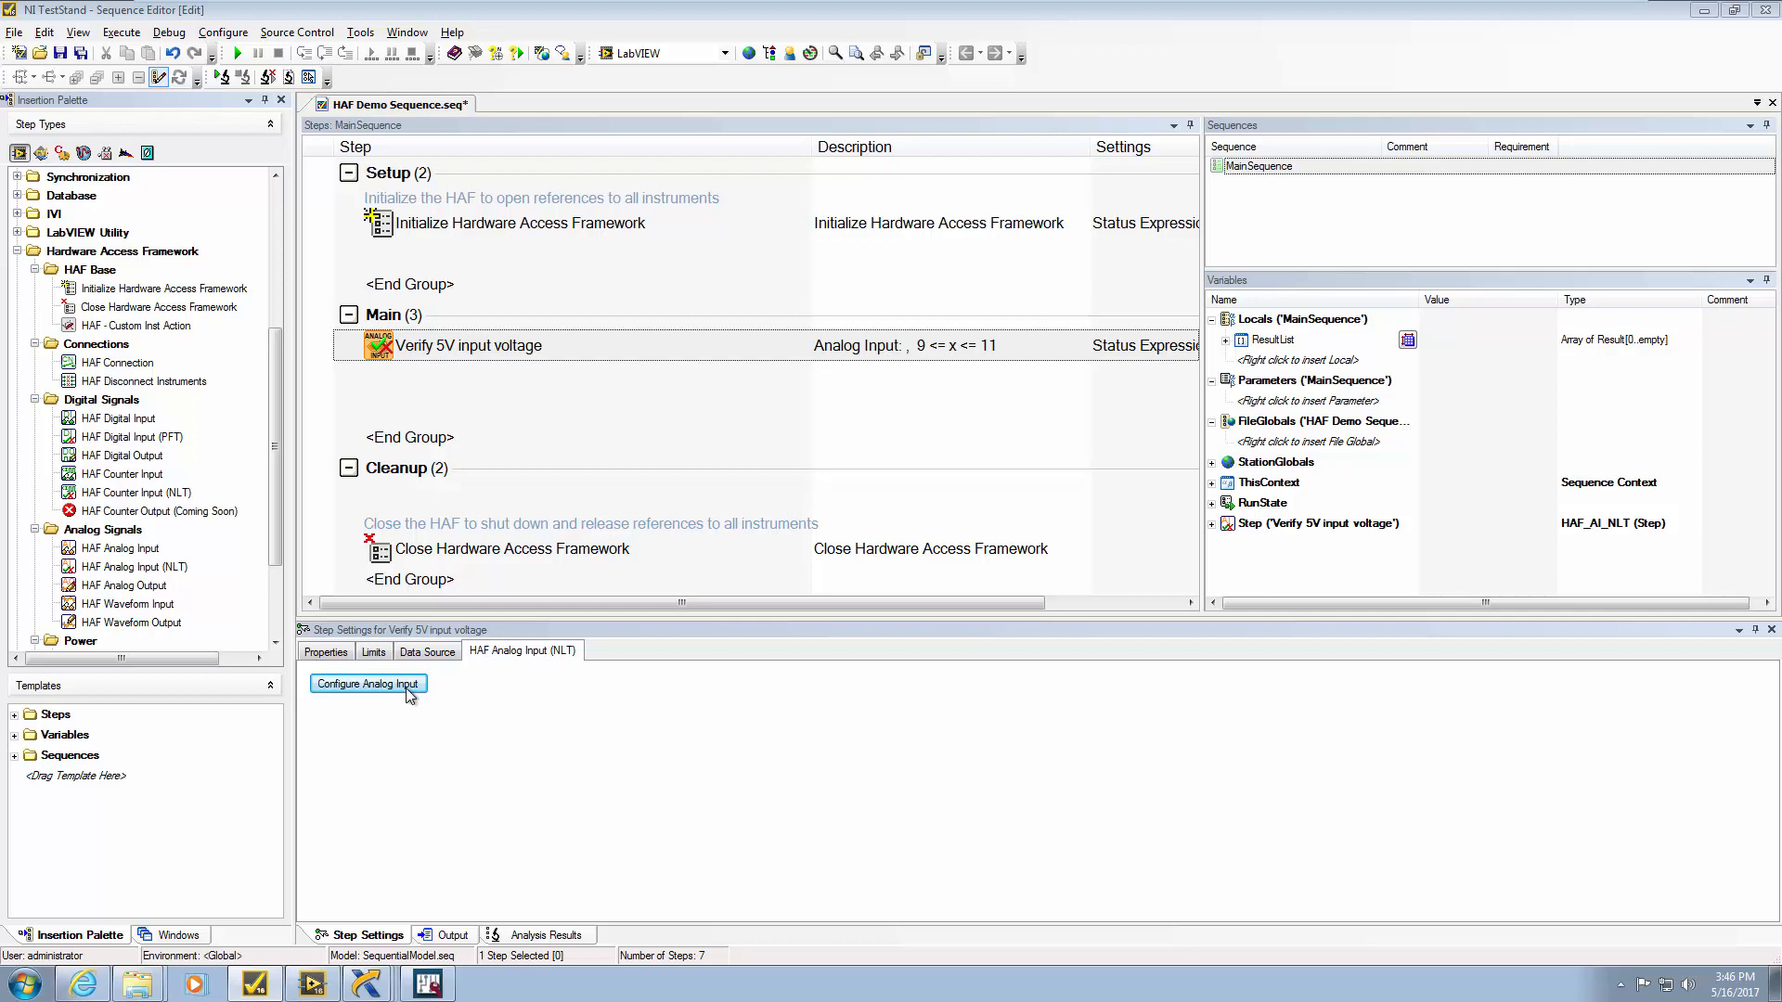
left_click(407, 687)
Select the 5V Input Voltage alias, keep Step.Result.Numeric as return variable, and confirm
left_click(1044, 427)
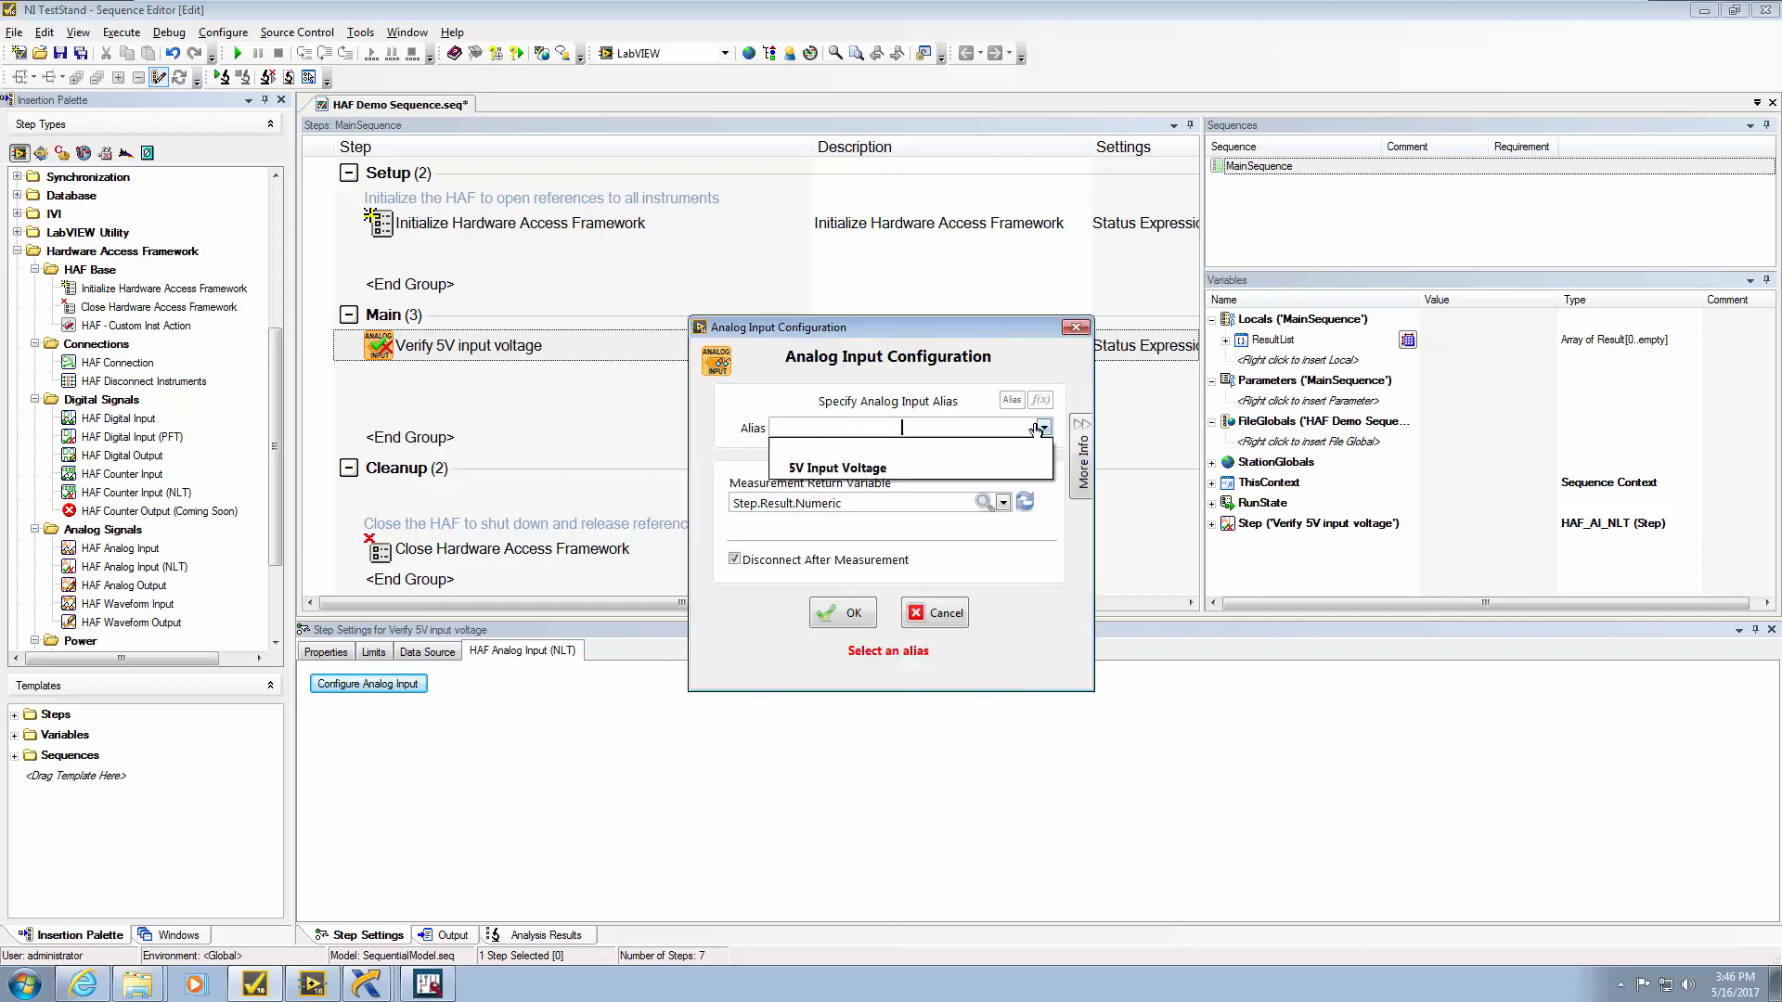
left_click(869, 471)
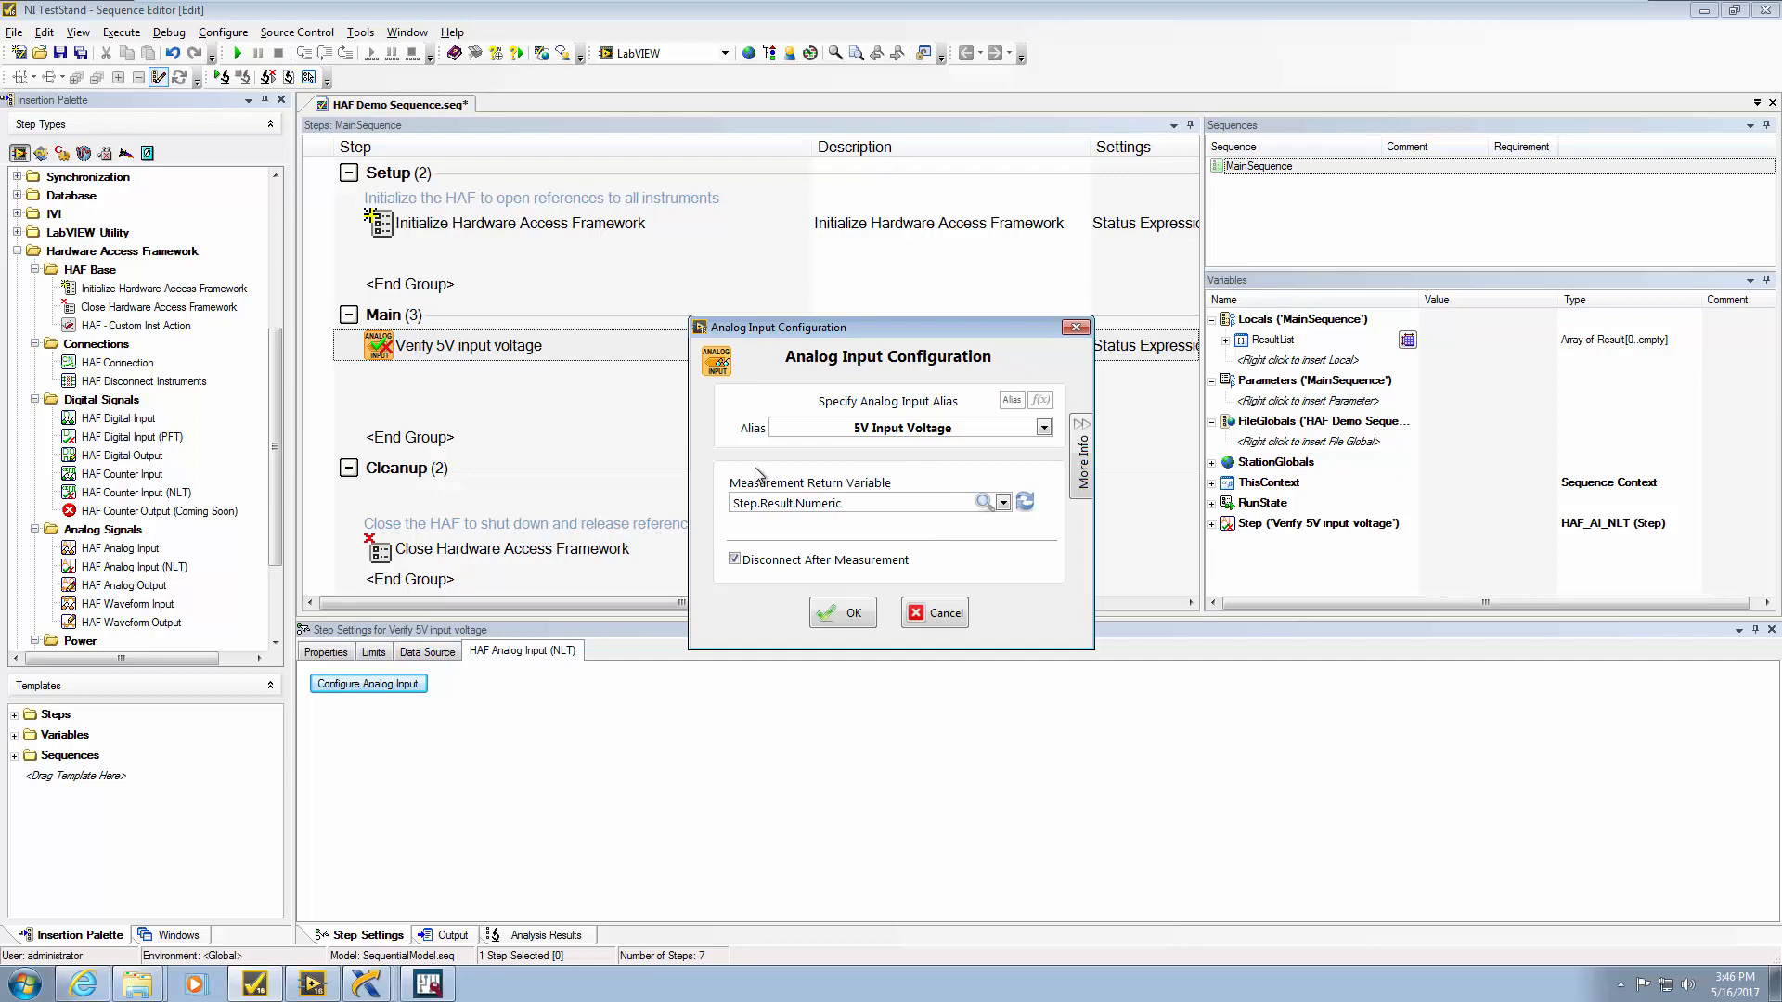
left_click(1003, 502)
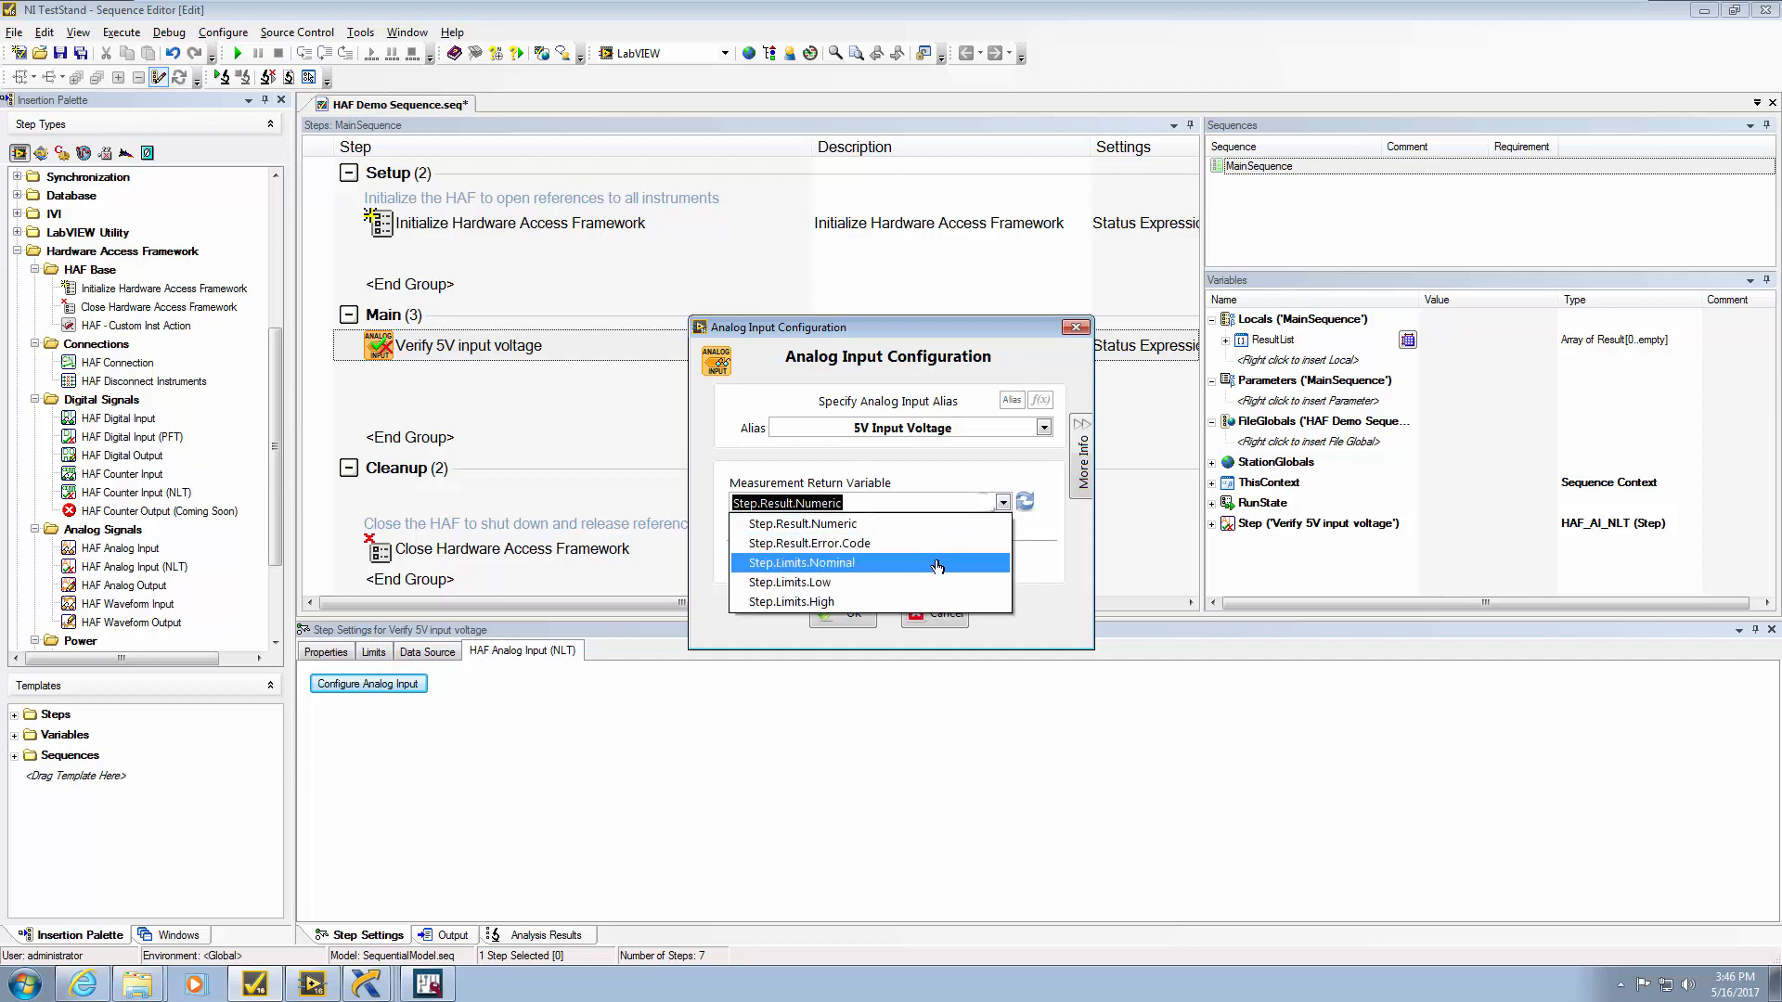
left_click(1026, 566)
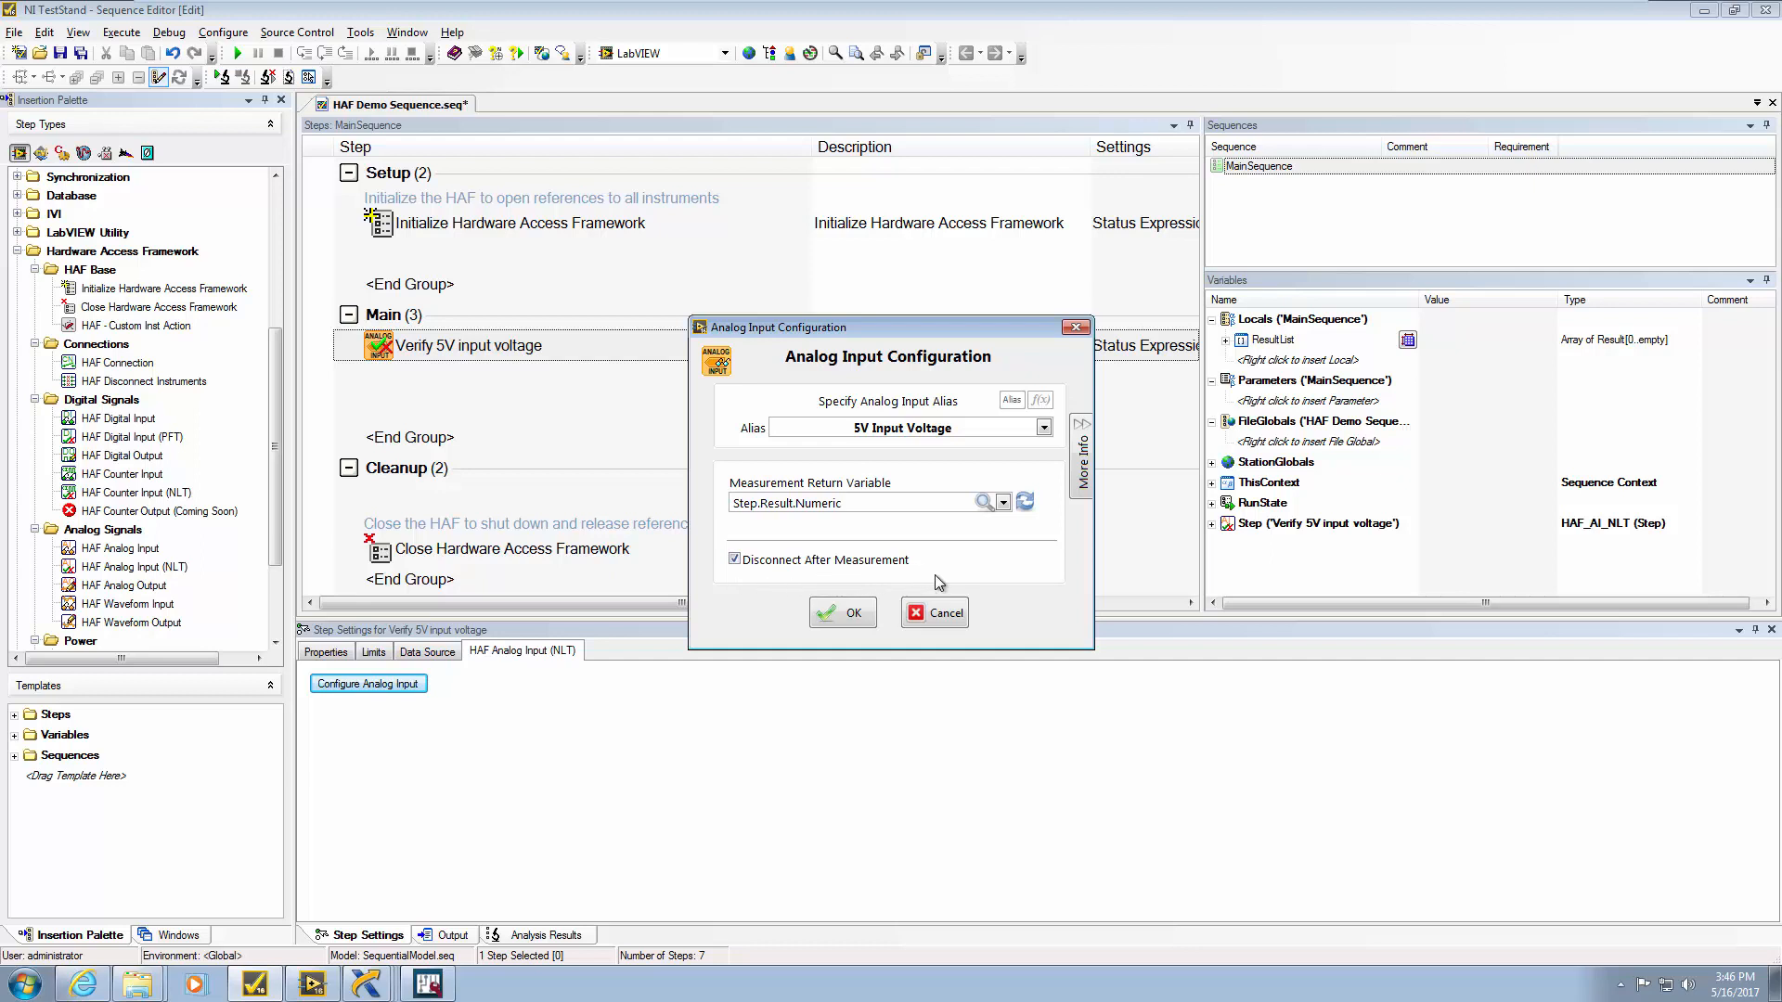
left_click(852, 609)
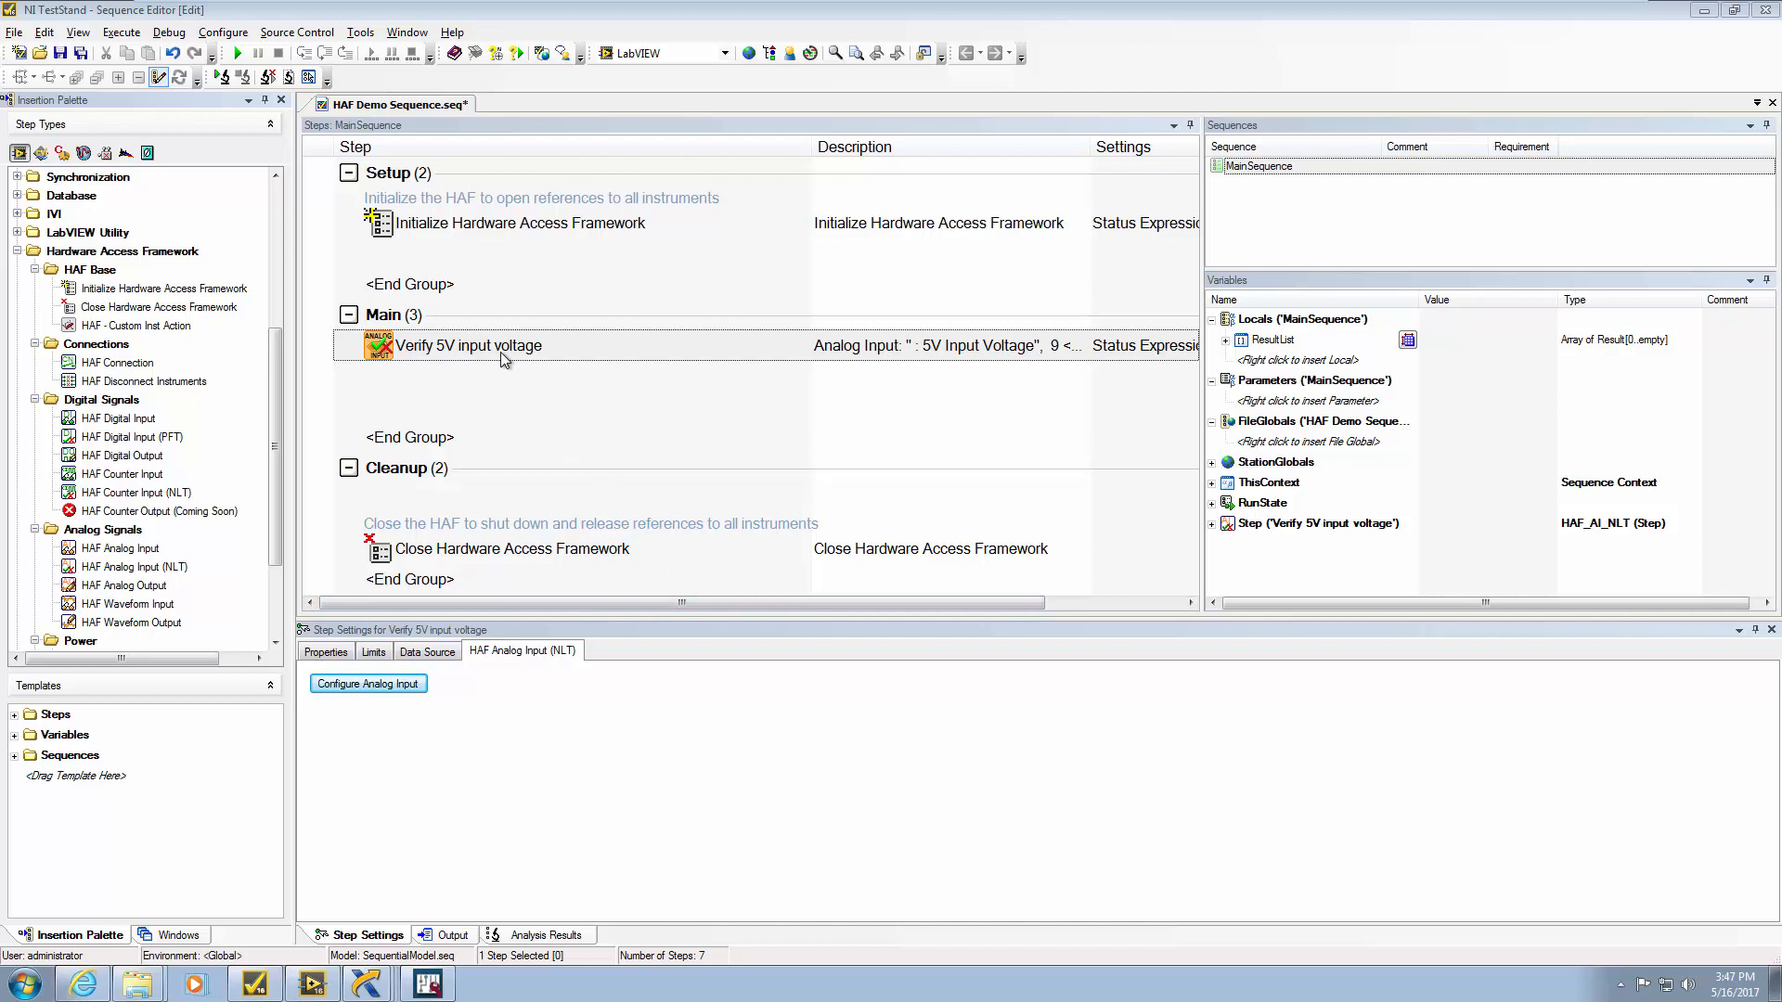
Set the Verify 5V input voltage step's limits to low 4 and high 6, then minimize the editor
left_click(374, 651)
left_click(388, 696)
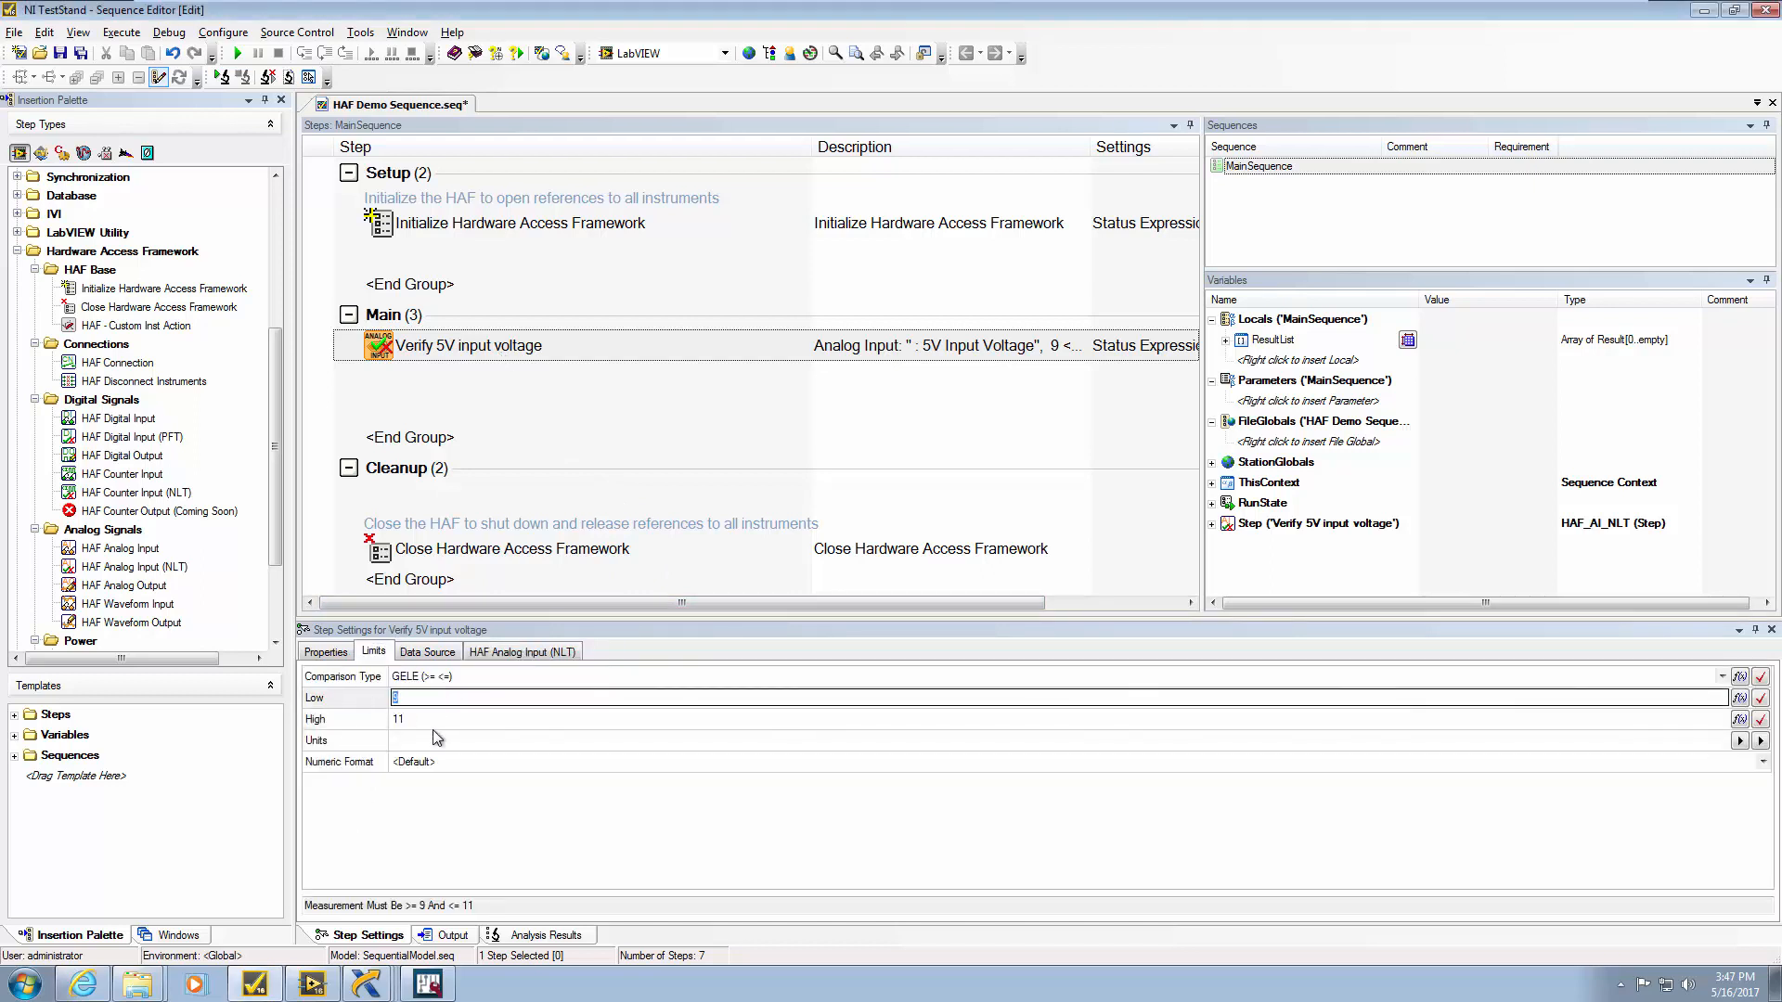
left_click(447, 717)
type("6")
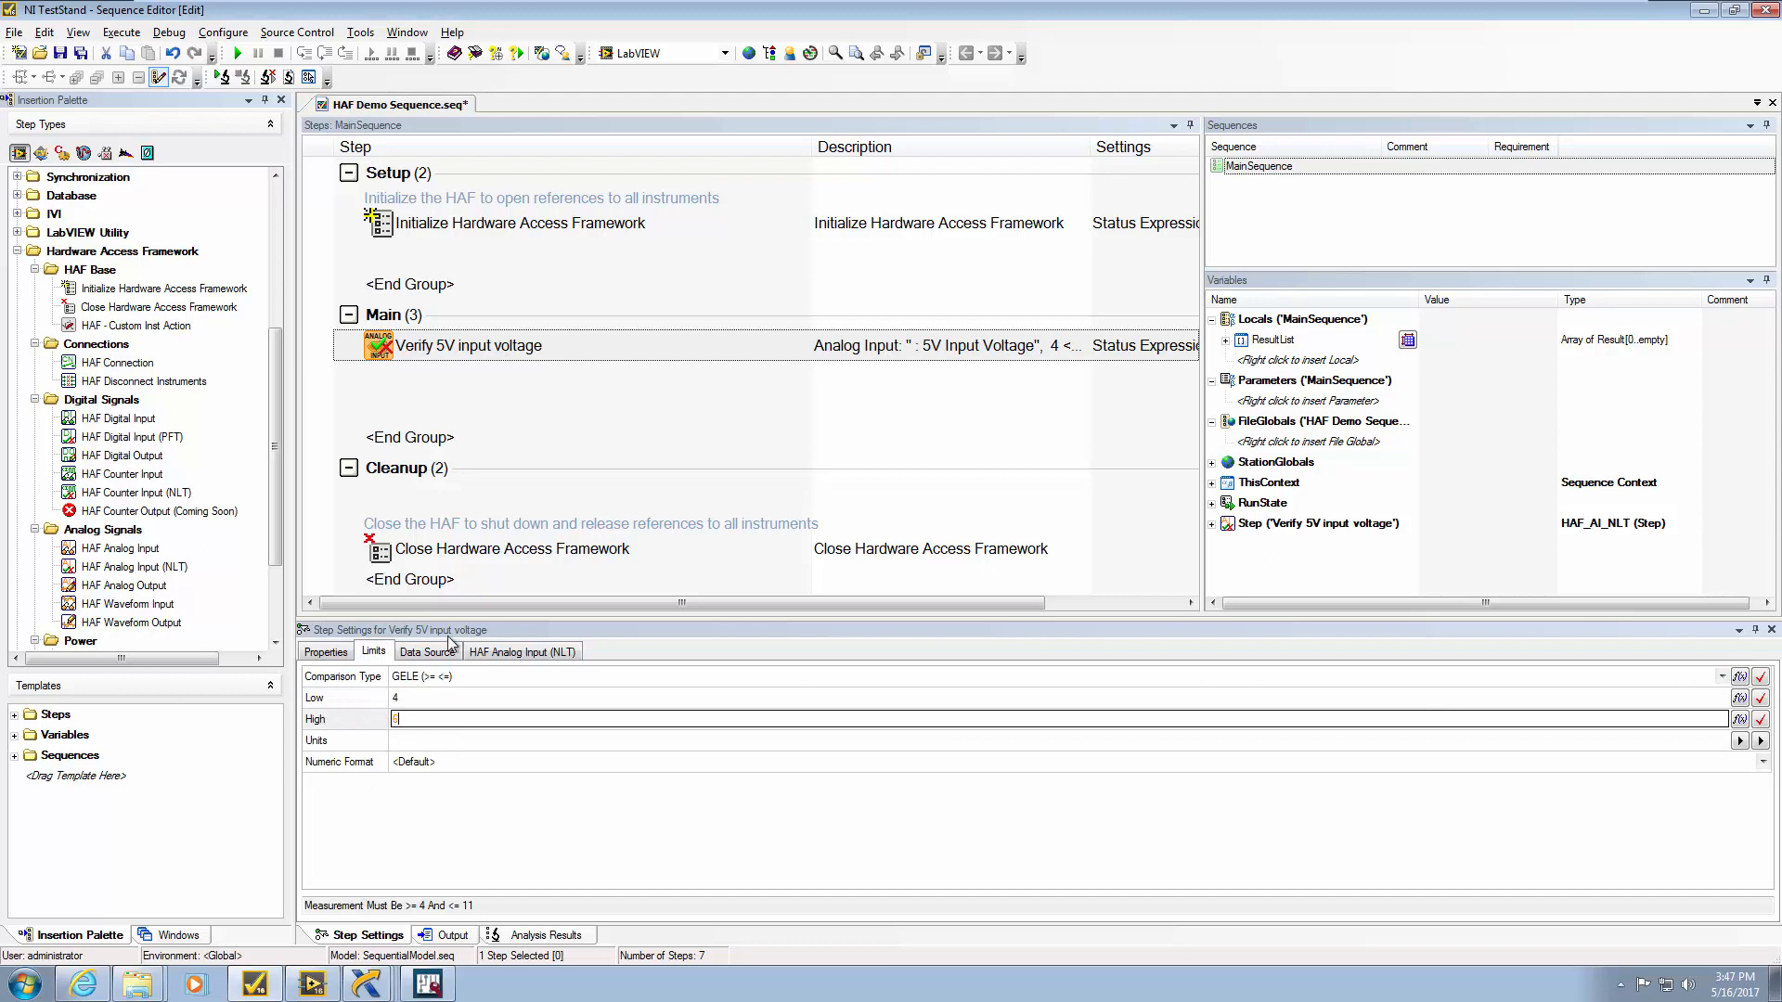
left_click(489, 385)
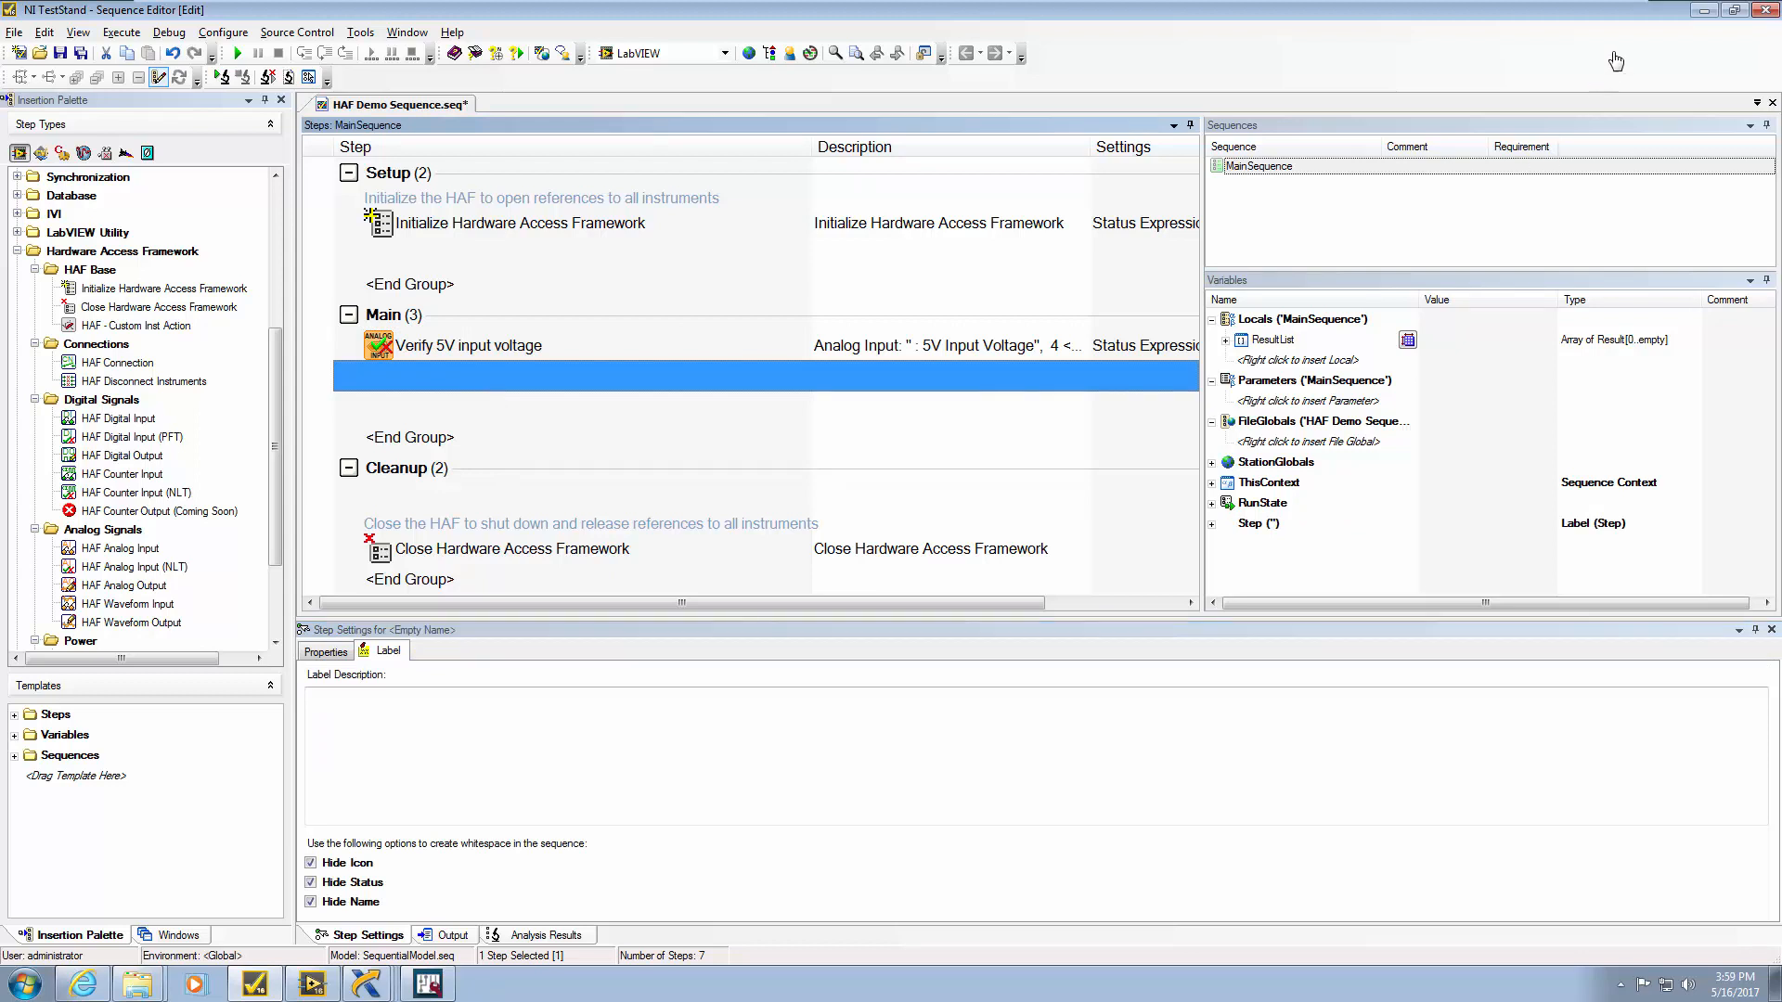
left_click(1704, 11)
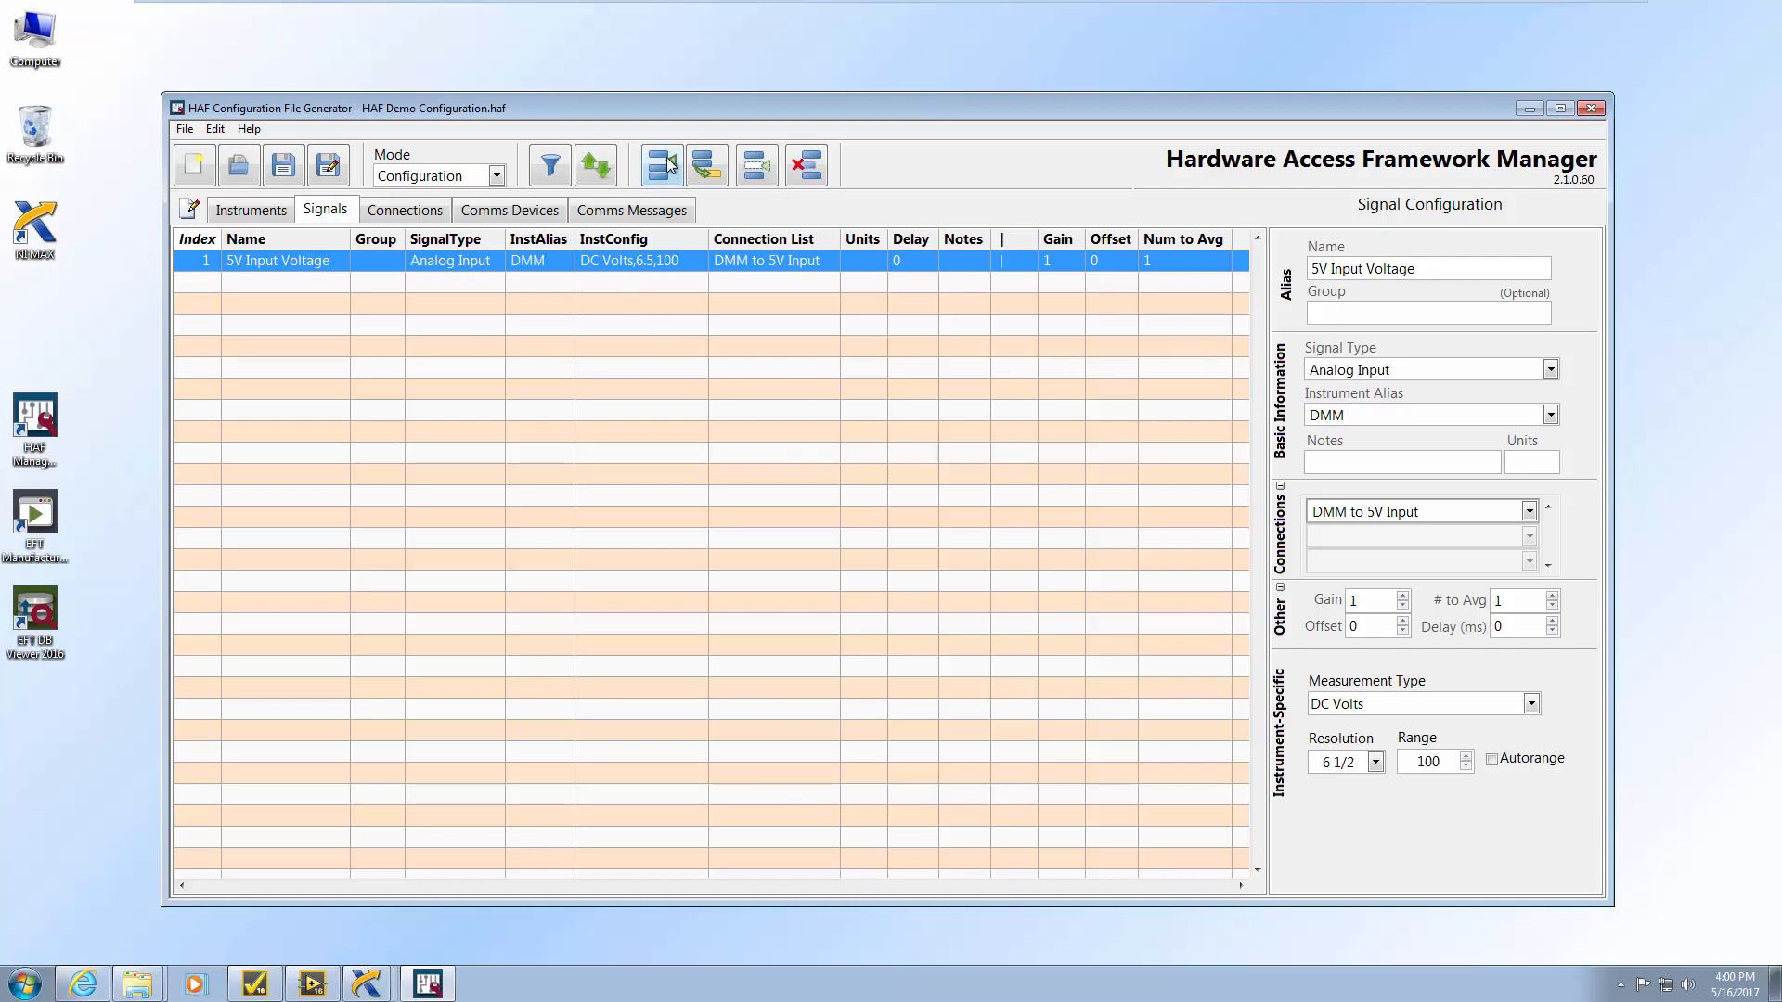
Duplicate 5V Input Voltage as 5V Input Resistance: 2-wire Resistance, 5 1/2 digits, 100k range, Ohms
left_click(704, 168)
left_click_drag(1414, 269, 1240, 270)
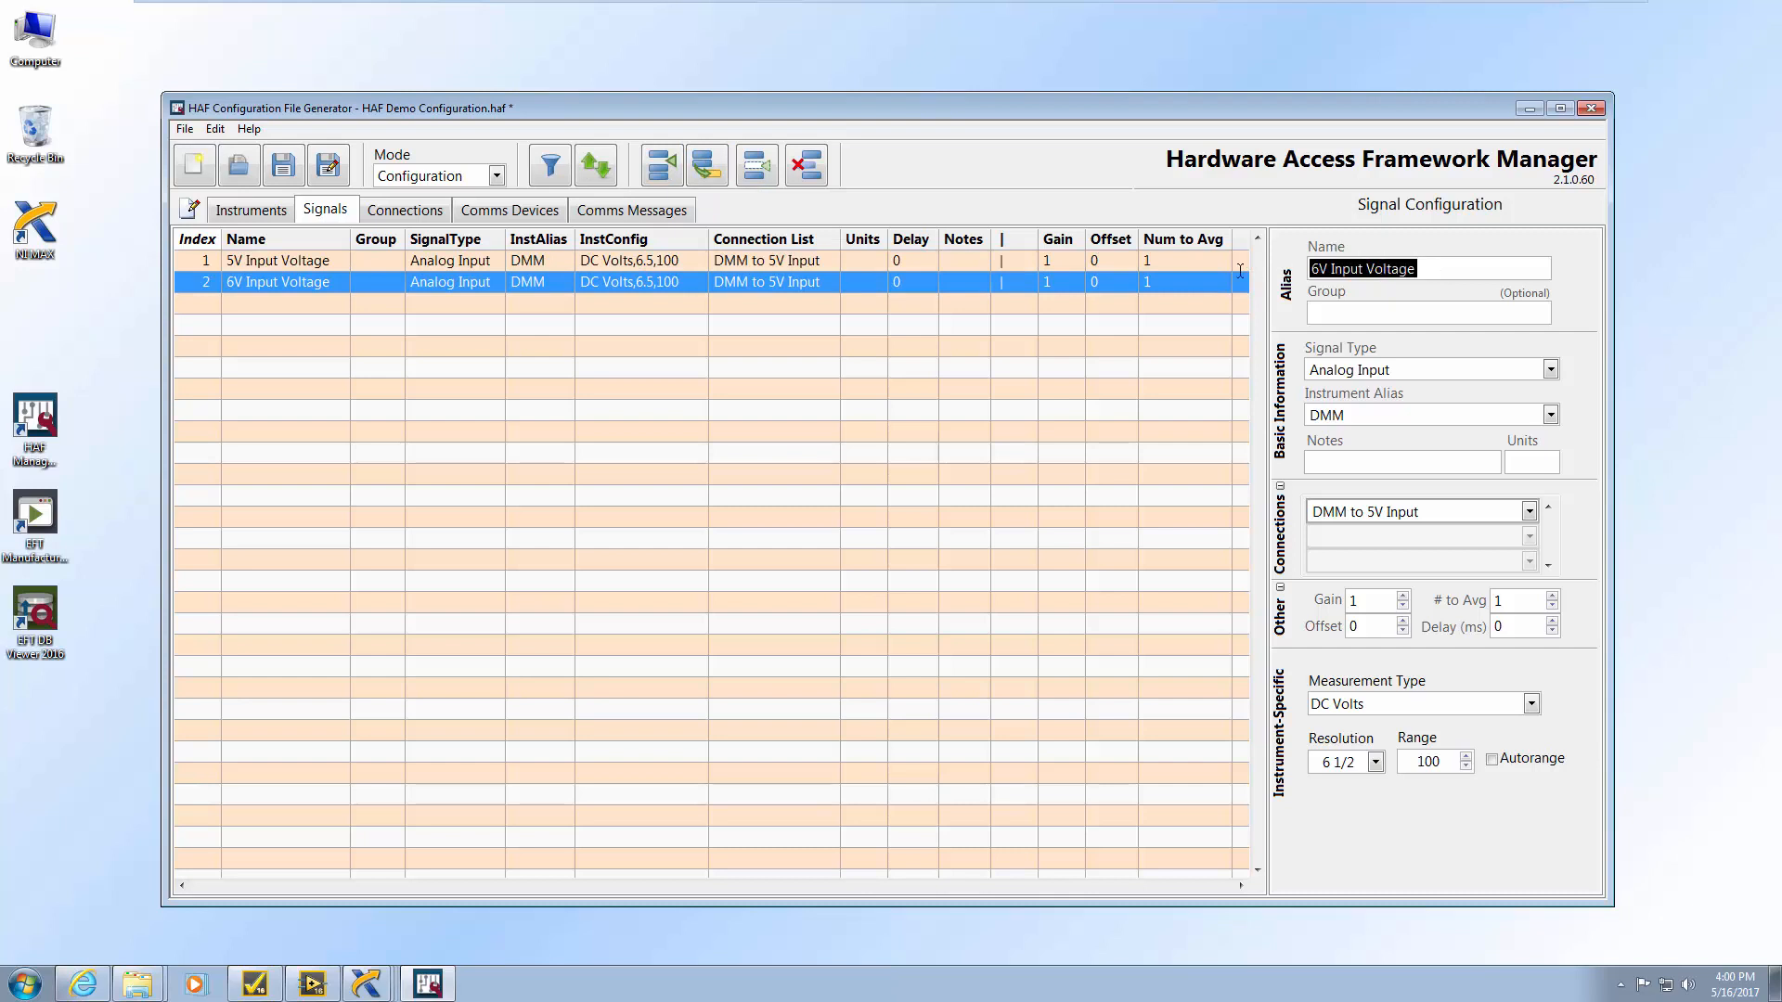
type("5")
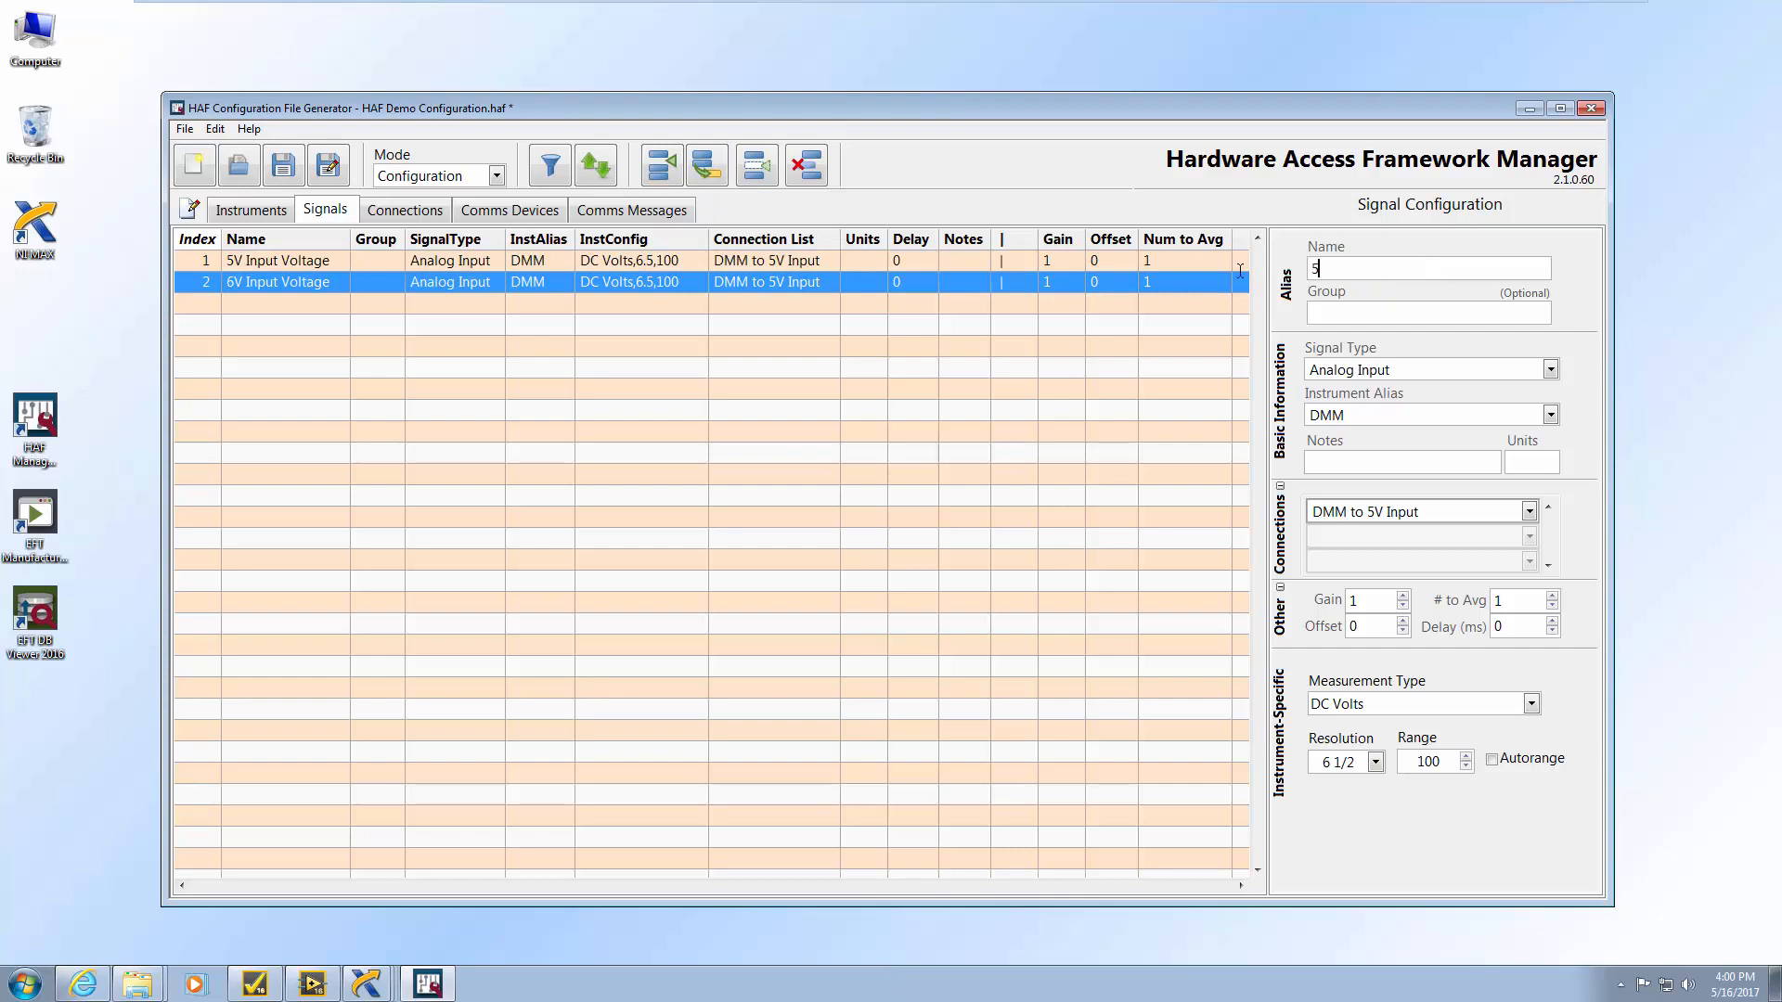
type("V Input Resistance")
left_click(1530, 705)
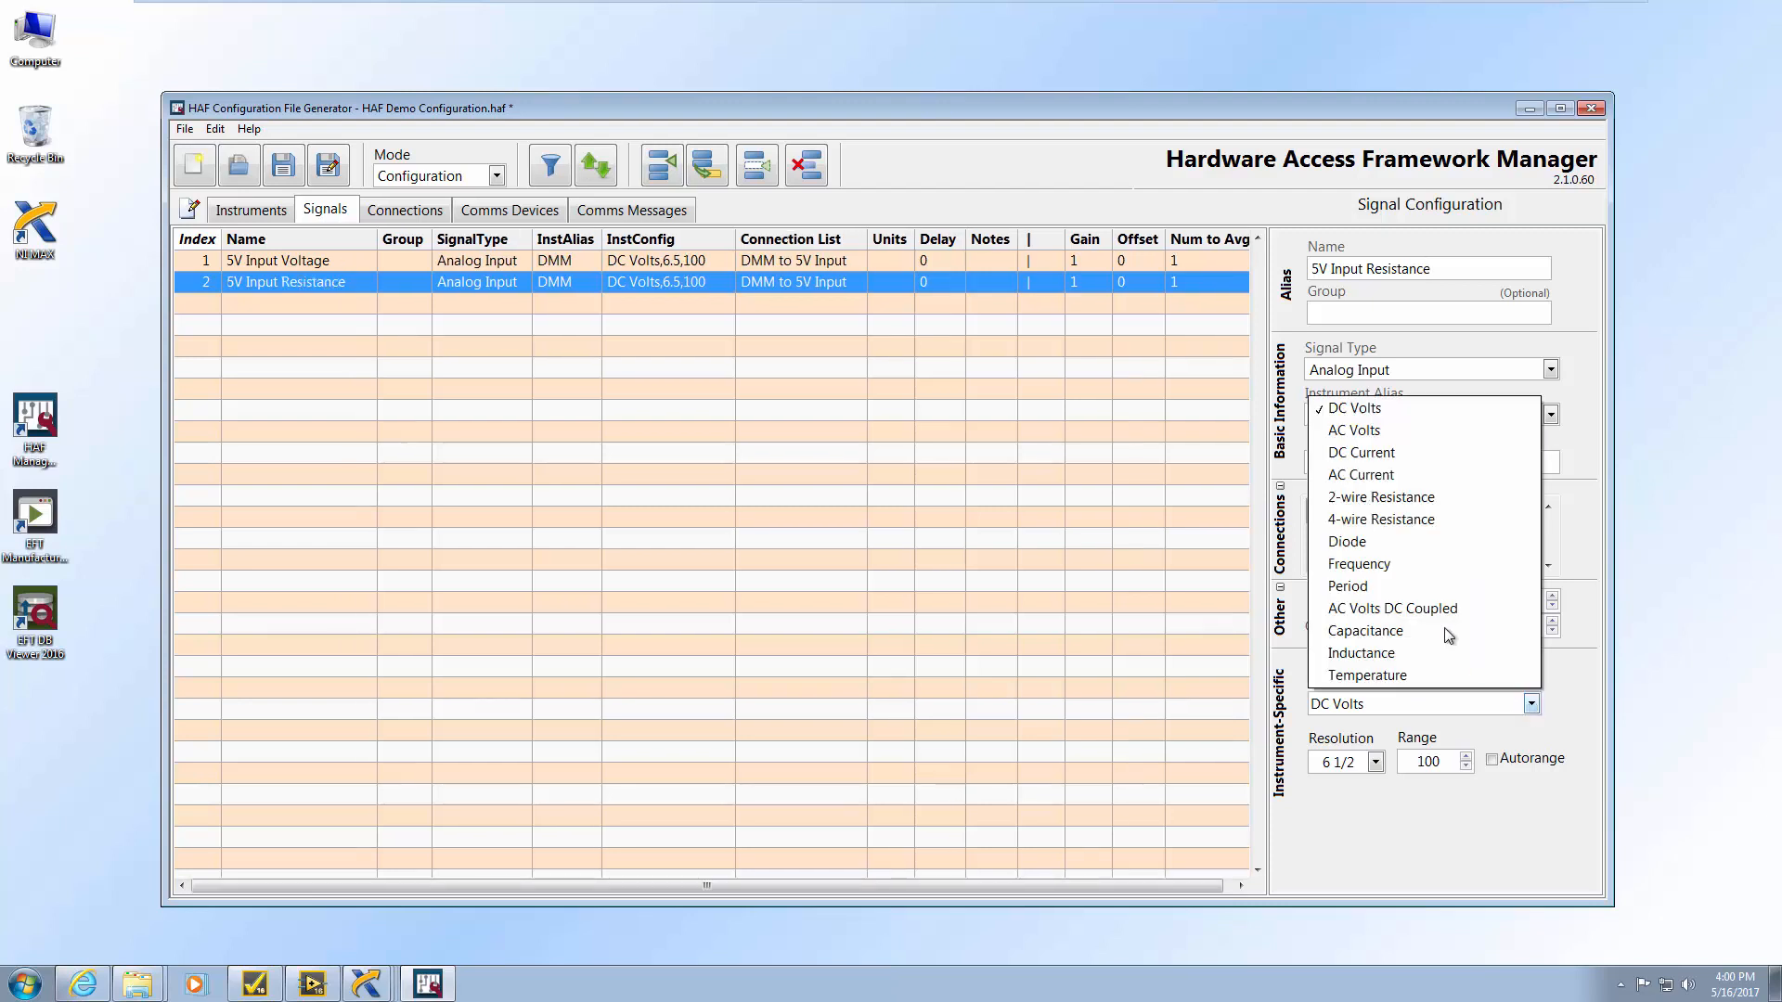
left_click(1420, 497)
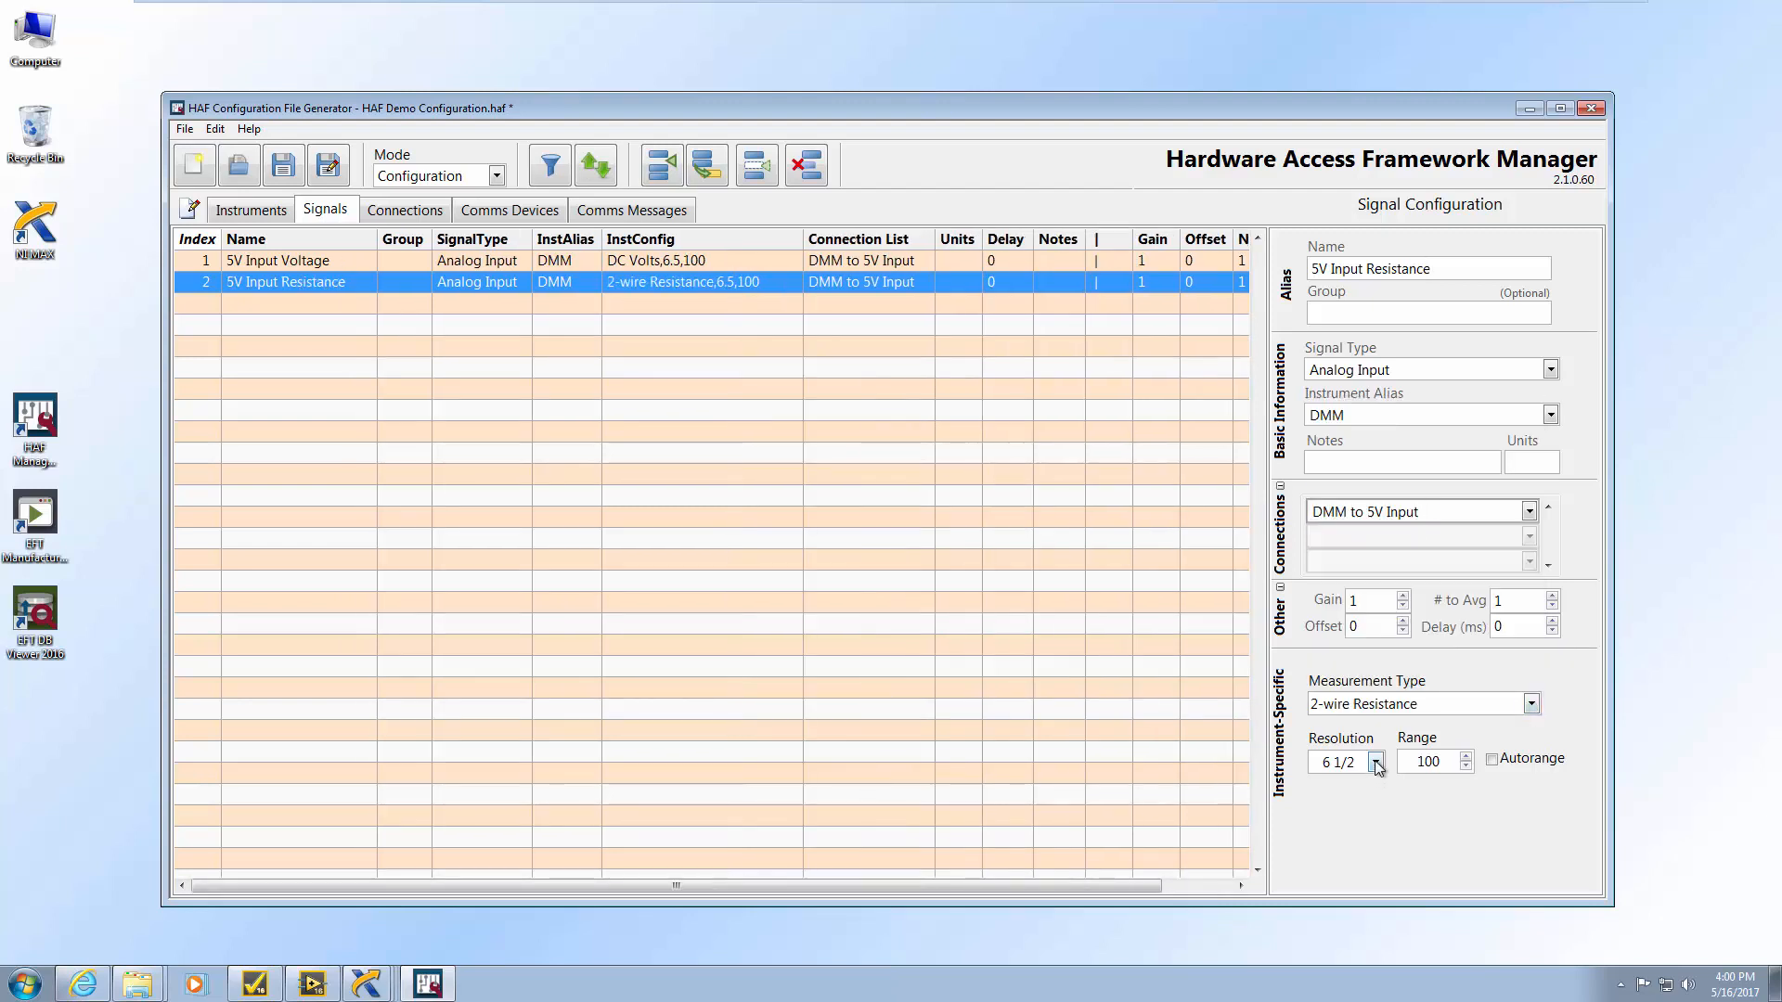
left_click(1375, 762)
left_click(1344, 828)
left_click(1449, 761)
type("k")
left_click(1489, 808)
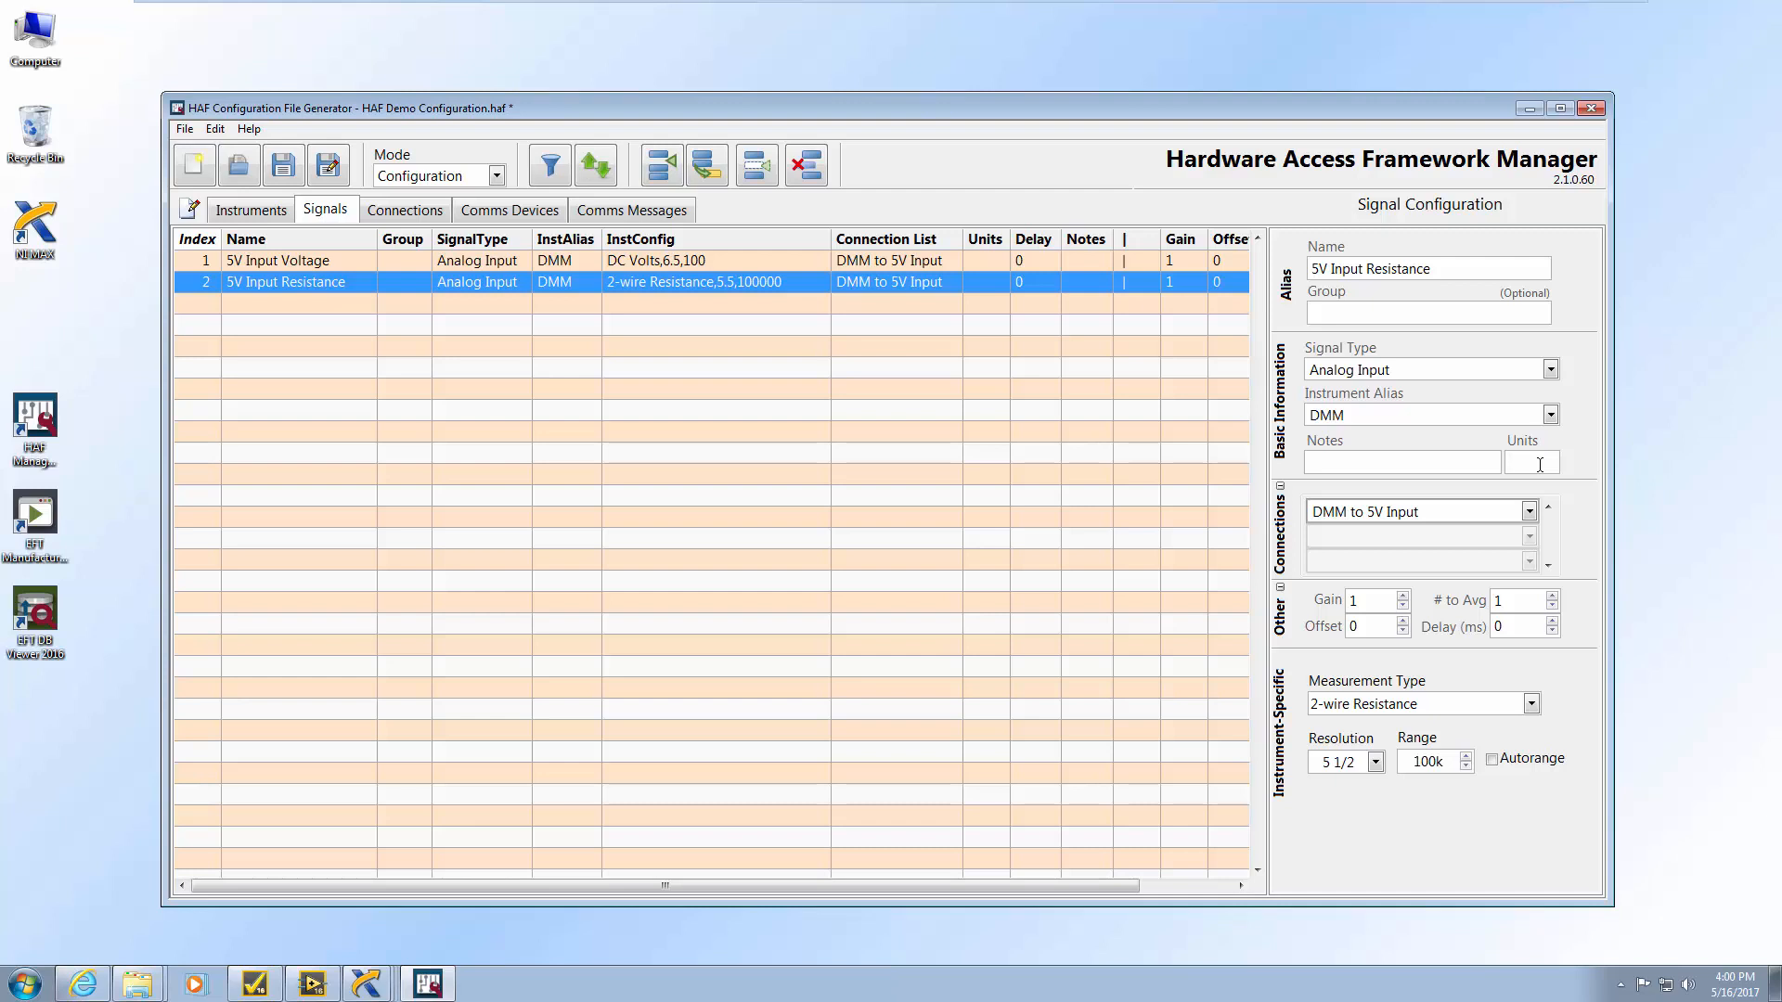
type("Ohms")
left_click(894, 259)
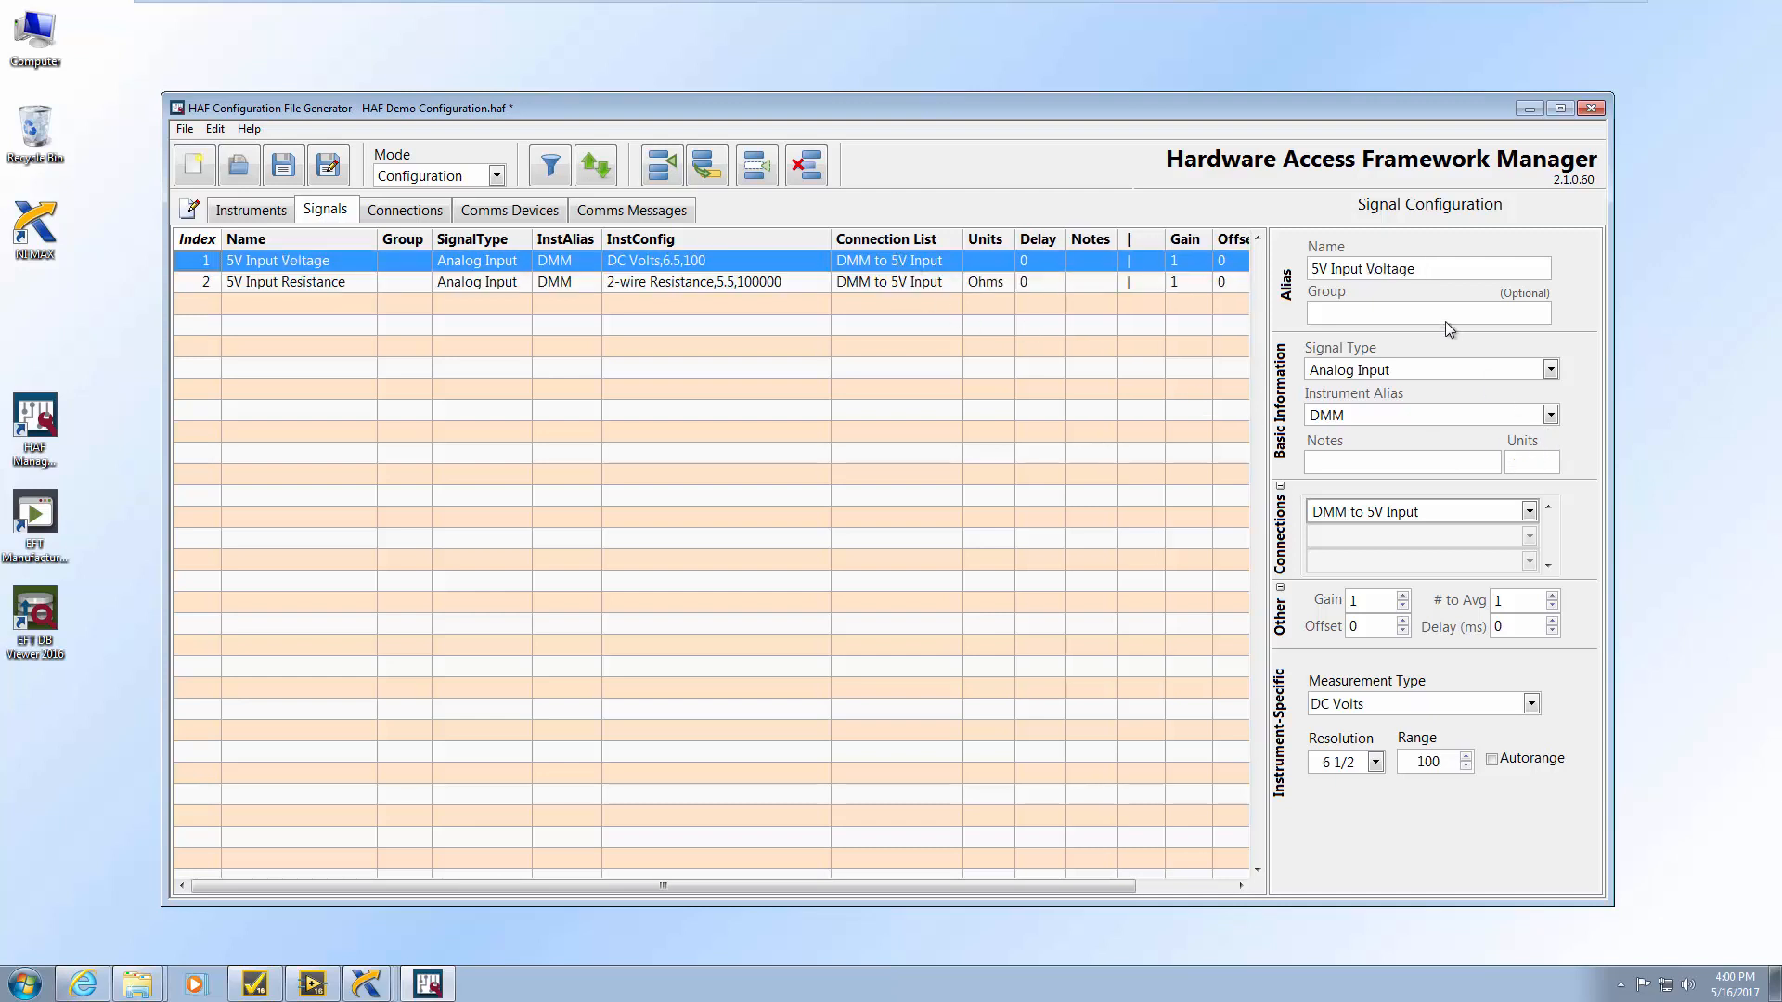
Set the 5V Input Voltage signal's units to VDC
left_click(1547, 461)
type("VDC")
left_click(1575, 468)
left_click(646, 281)
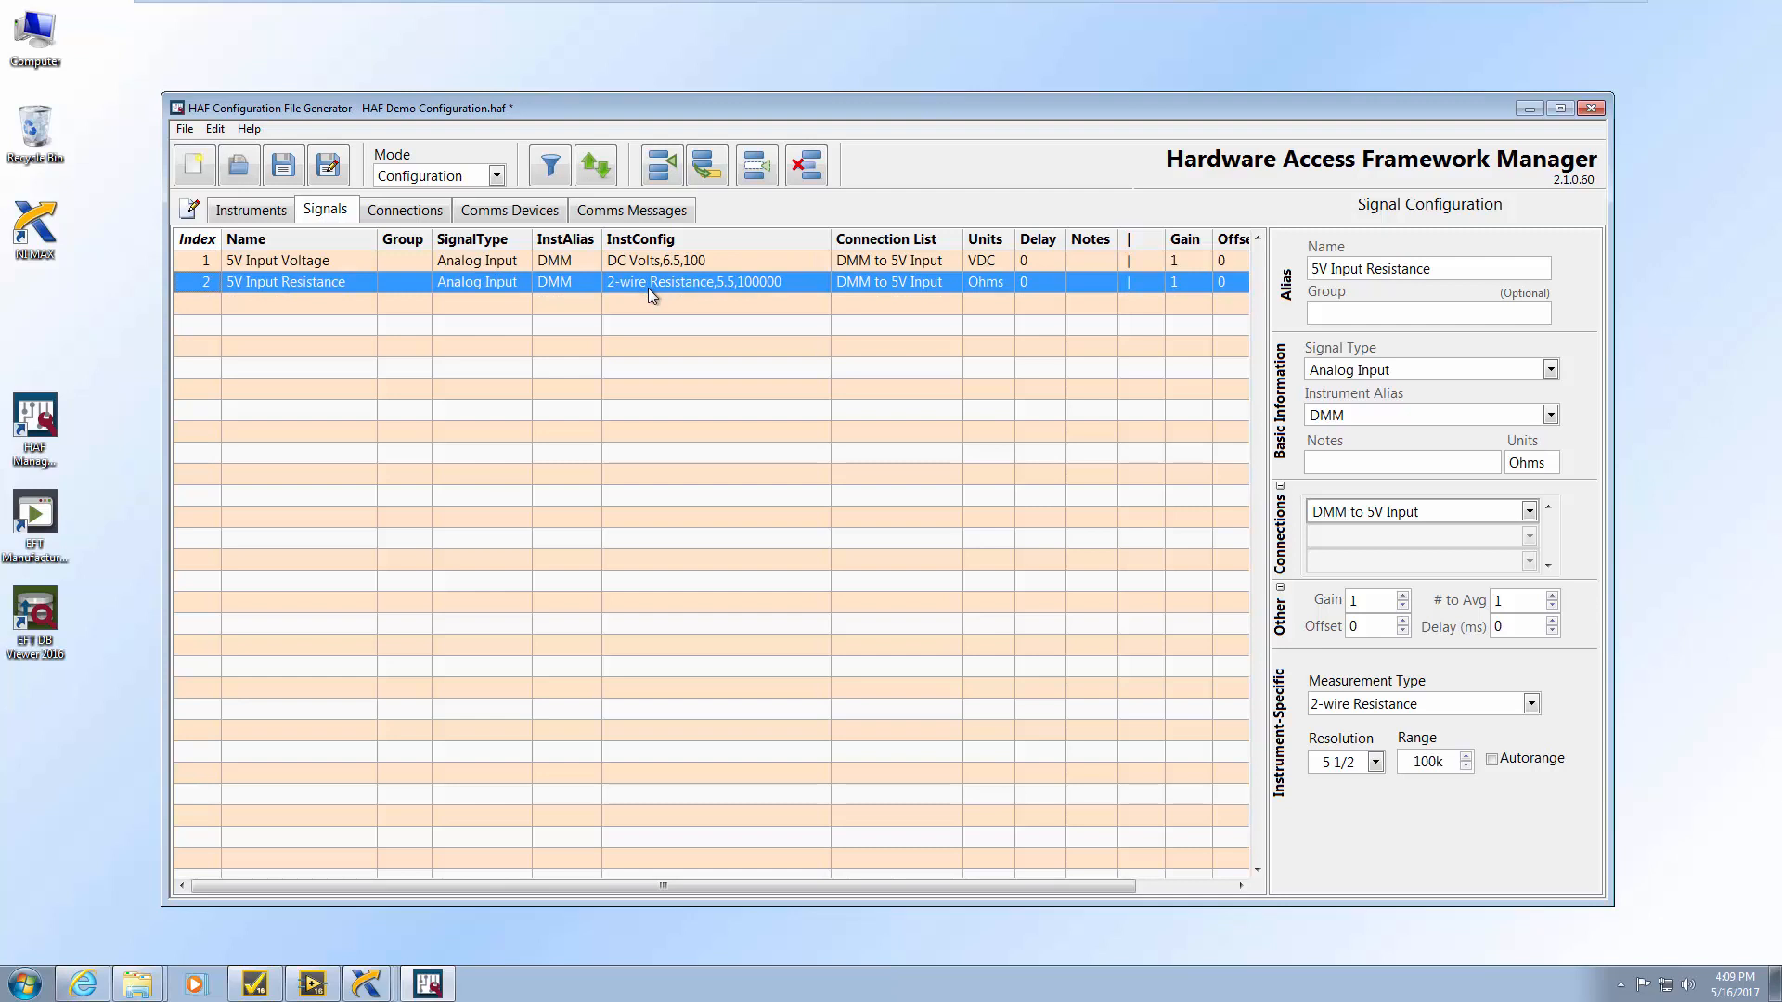
Add a signal named Amplifier 1 Stimulus as an Analog Output on the DAQ instrument
left_click(663, 176)
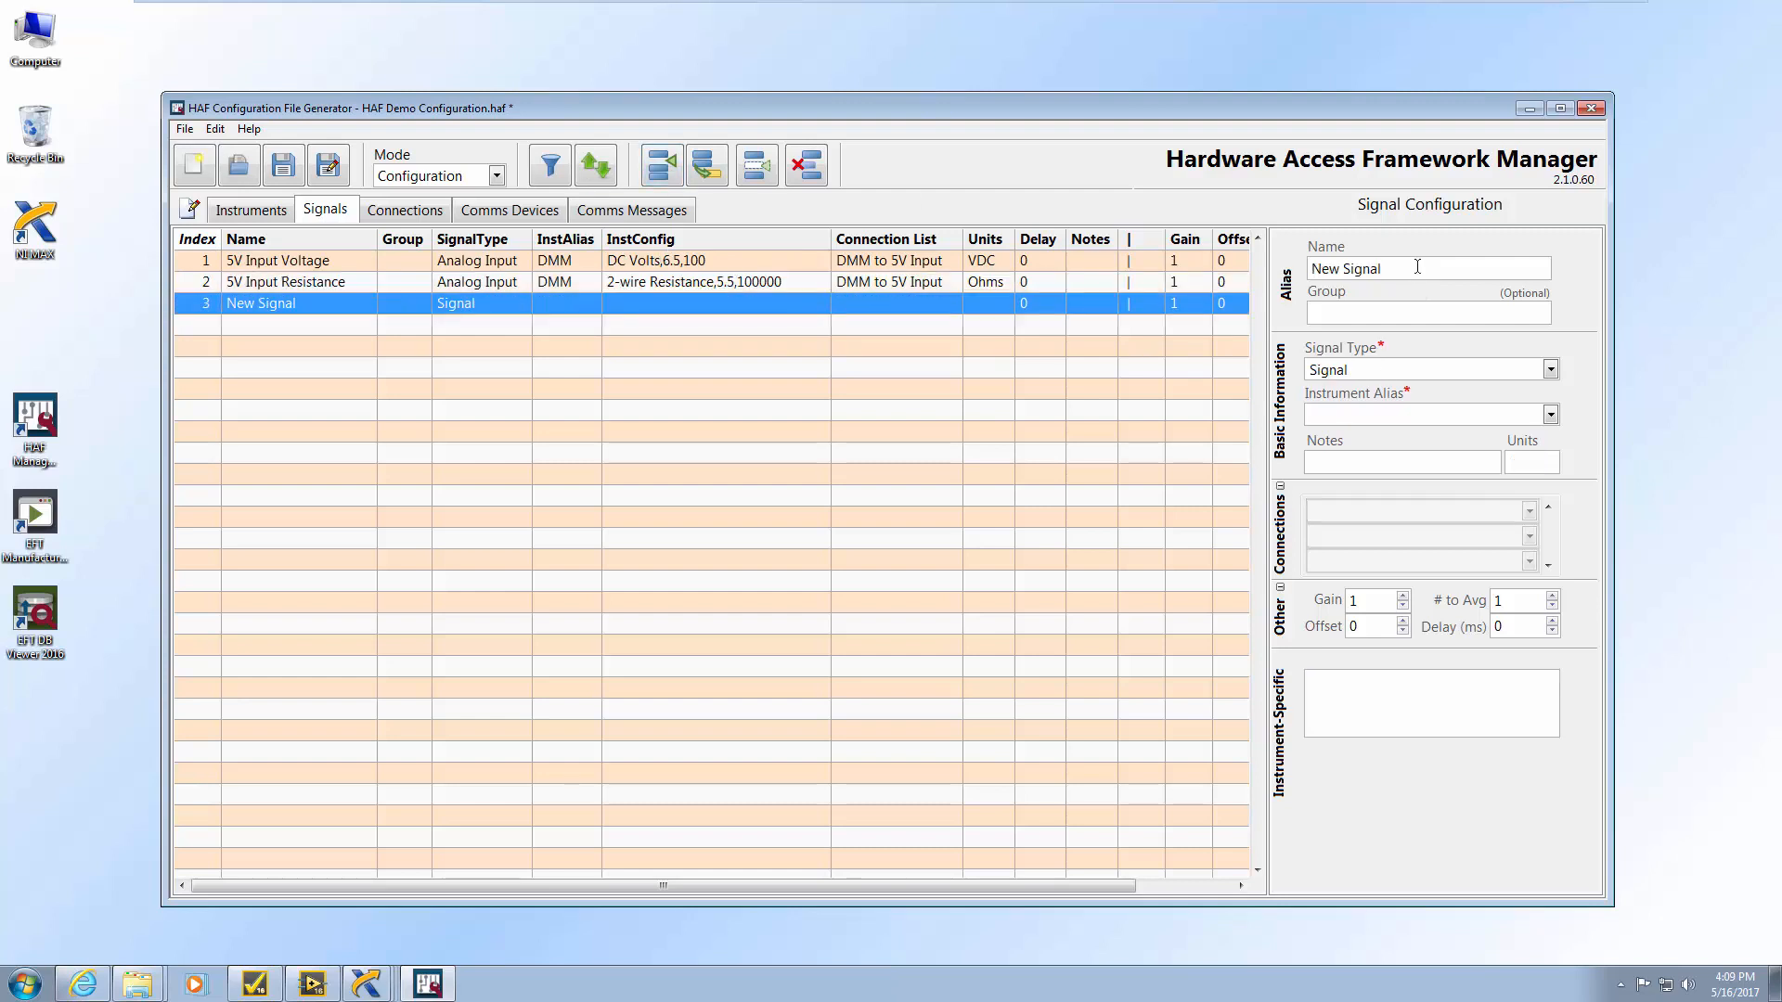
left_click_drag(1417, 266, 1261, 168)
type("Amplifier 1 Stimulus")
left_click(1549, 369)
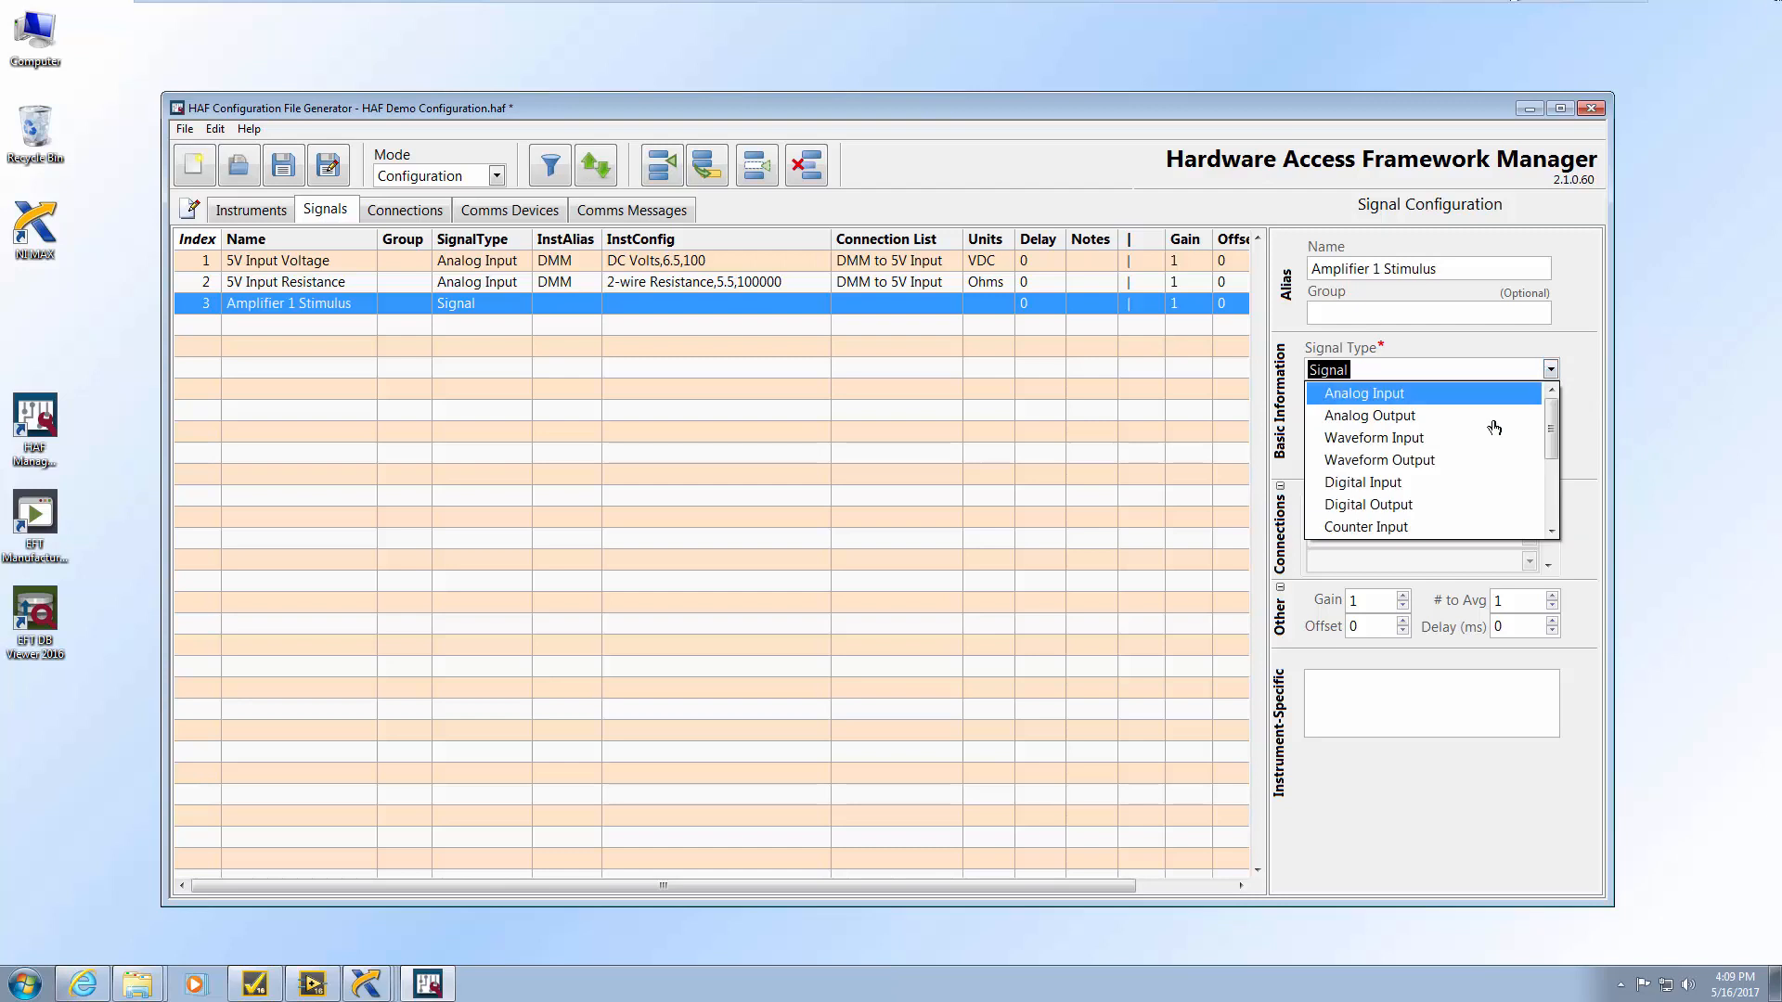
left_click(1486, 425)
left_click(1550, 414)
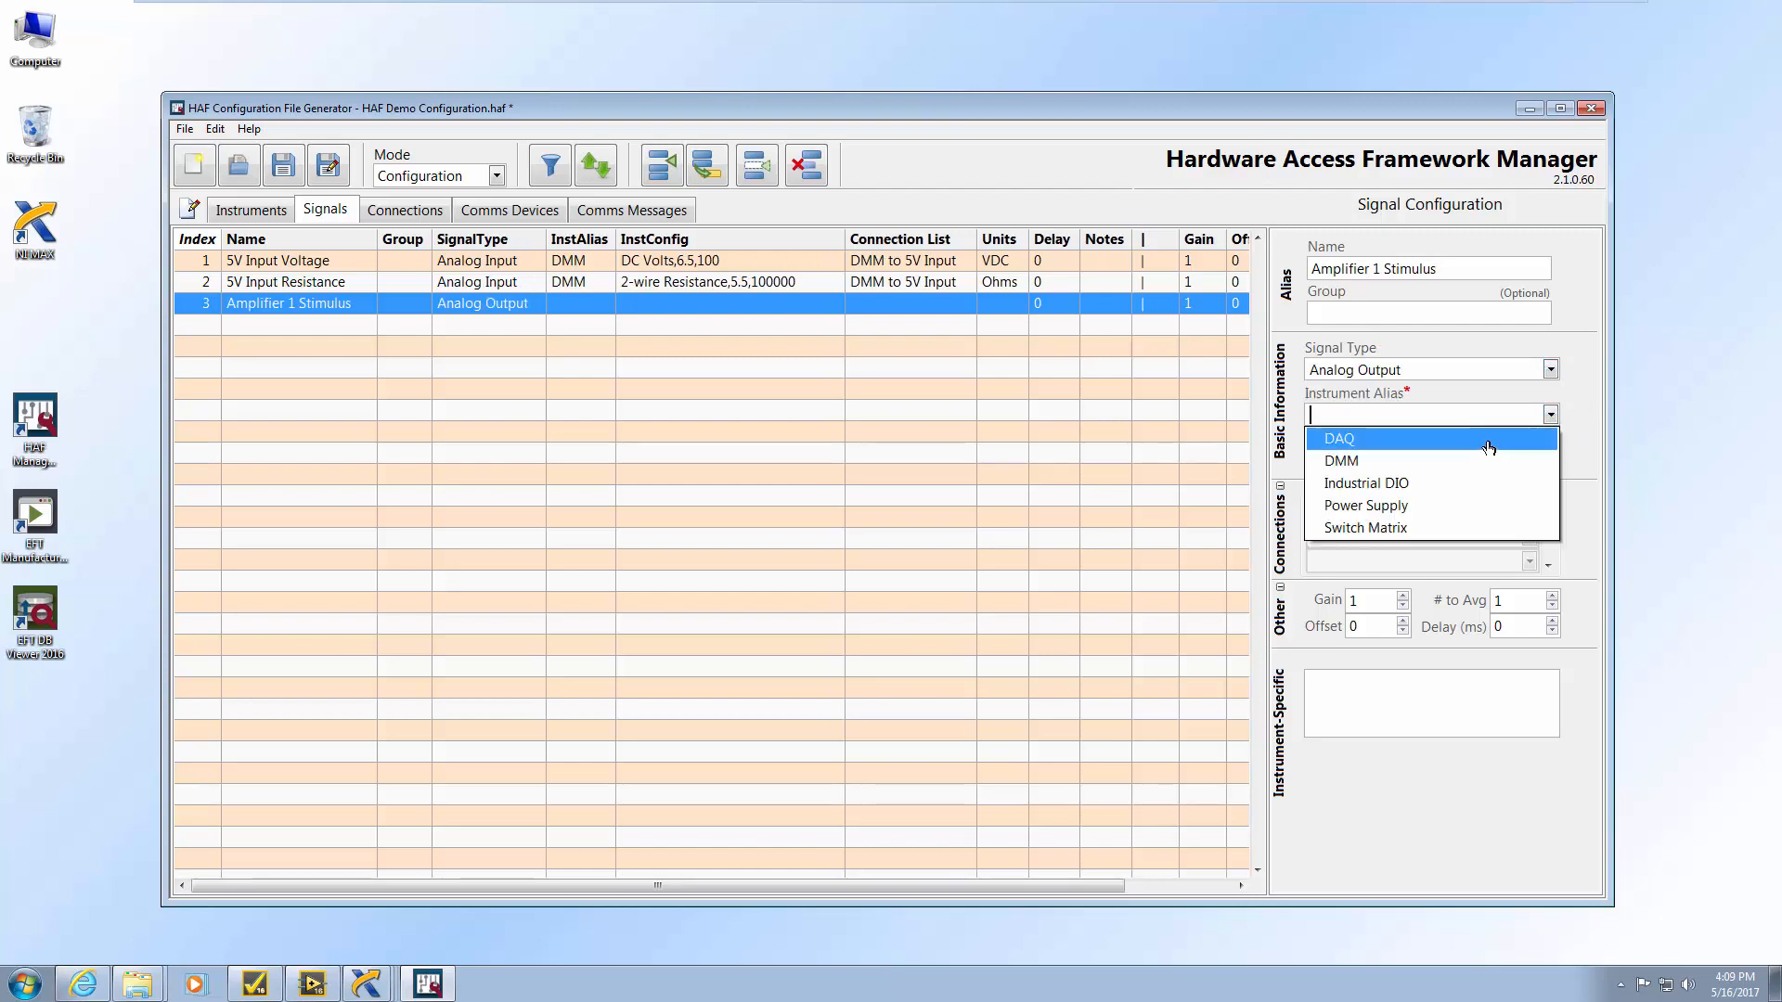
left_click(1489, 444)
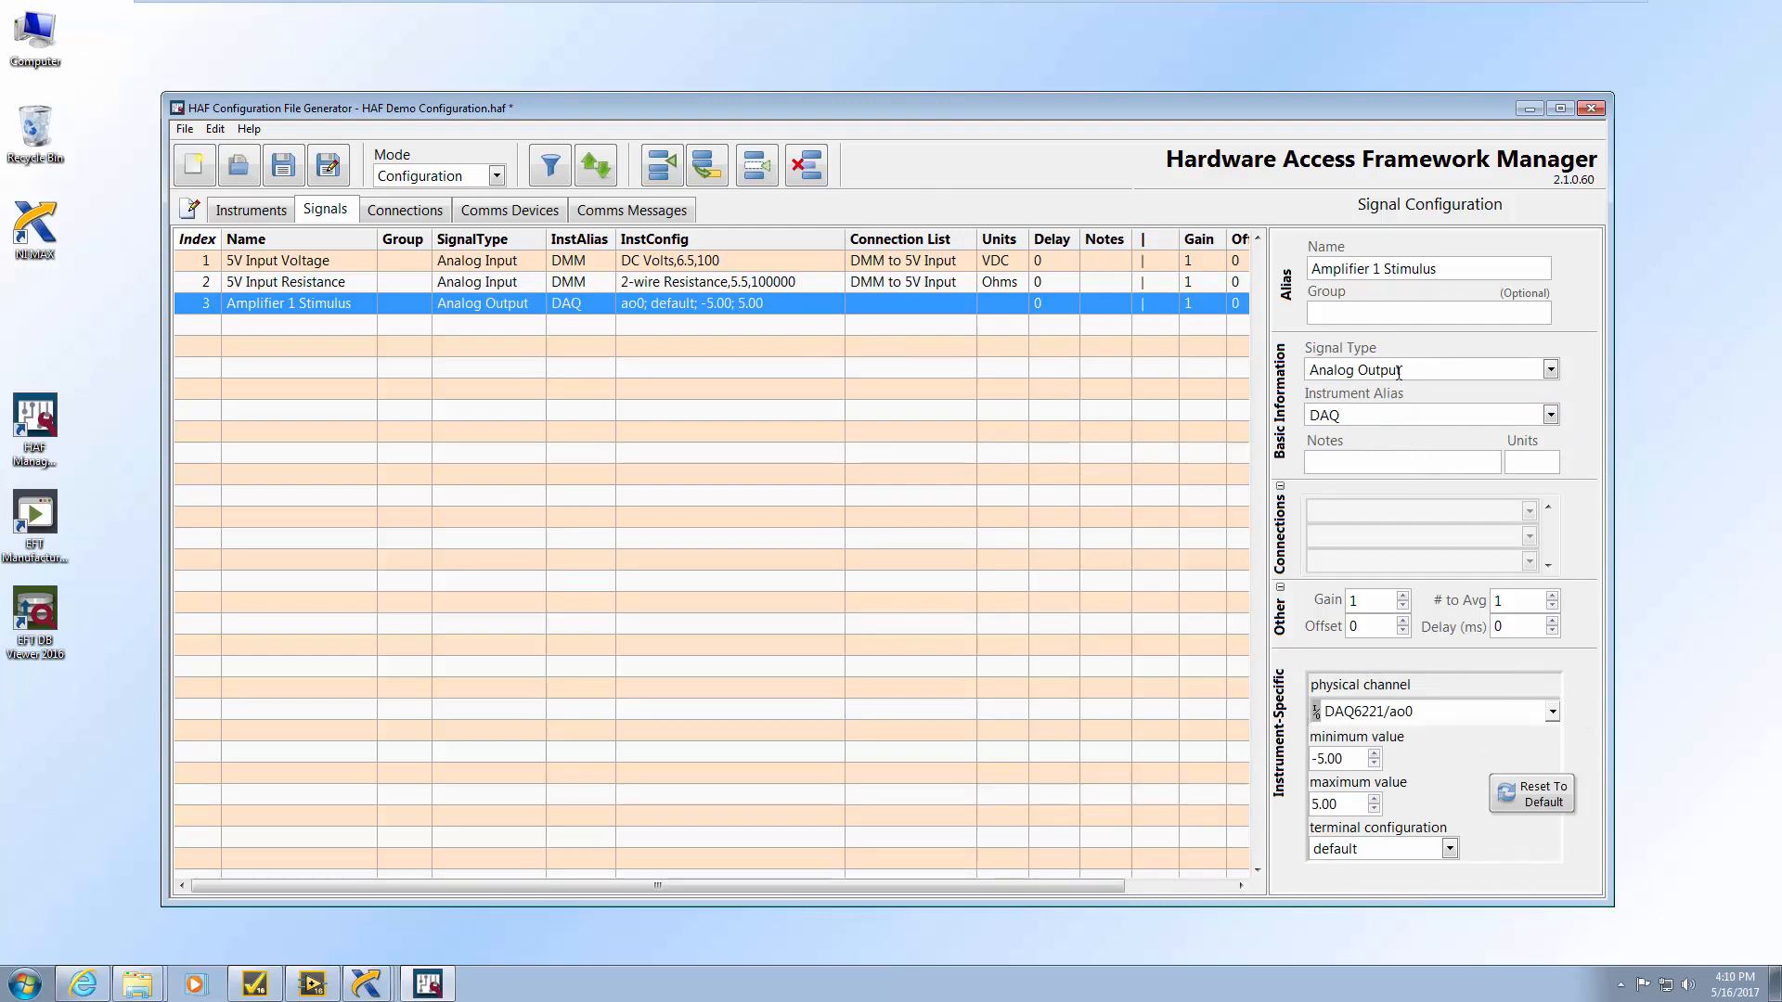
Keep Amplifier 1 Stimulus on channel DAQ6221/ao0 with a -10 to 10 range
left_click(1551, 713)
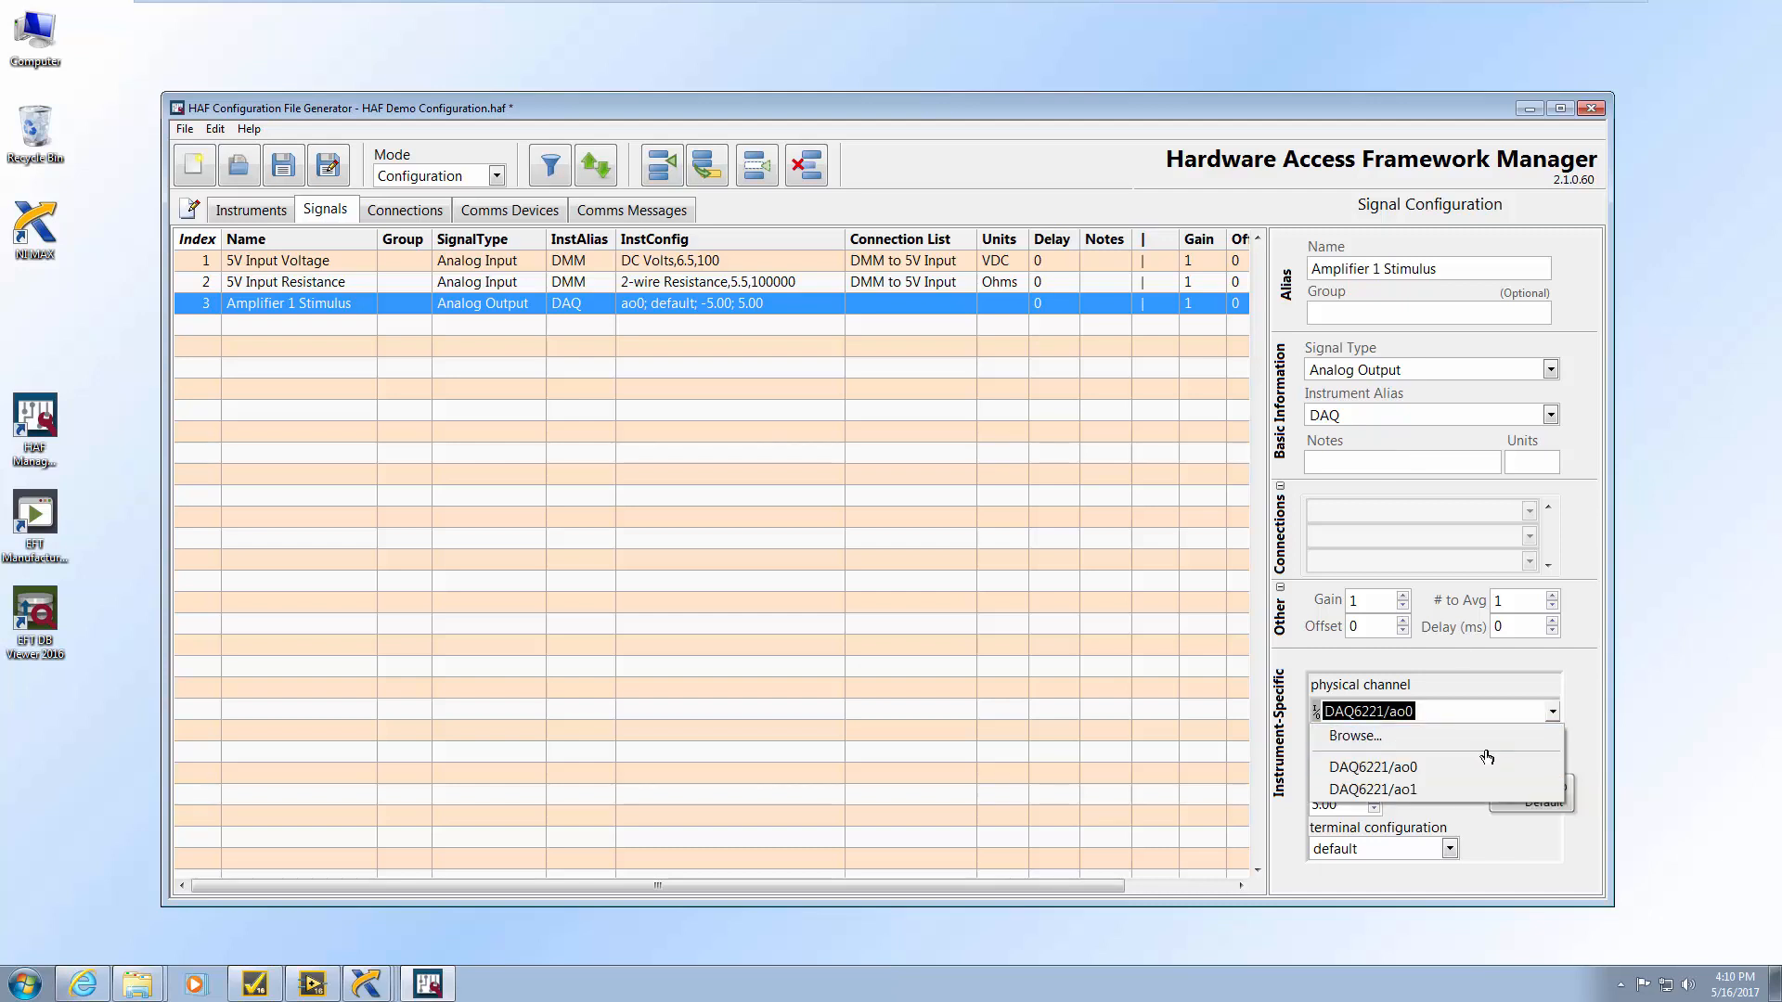
left_click(1476, 774)
left_click_drag(1347, 758, 1302, 757)
type("-10")
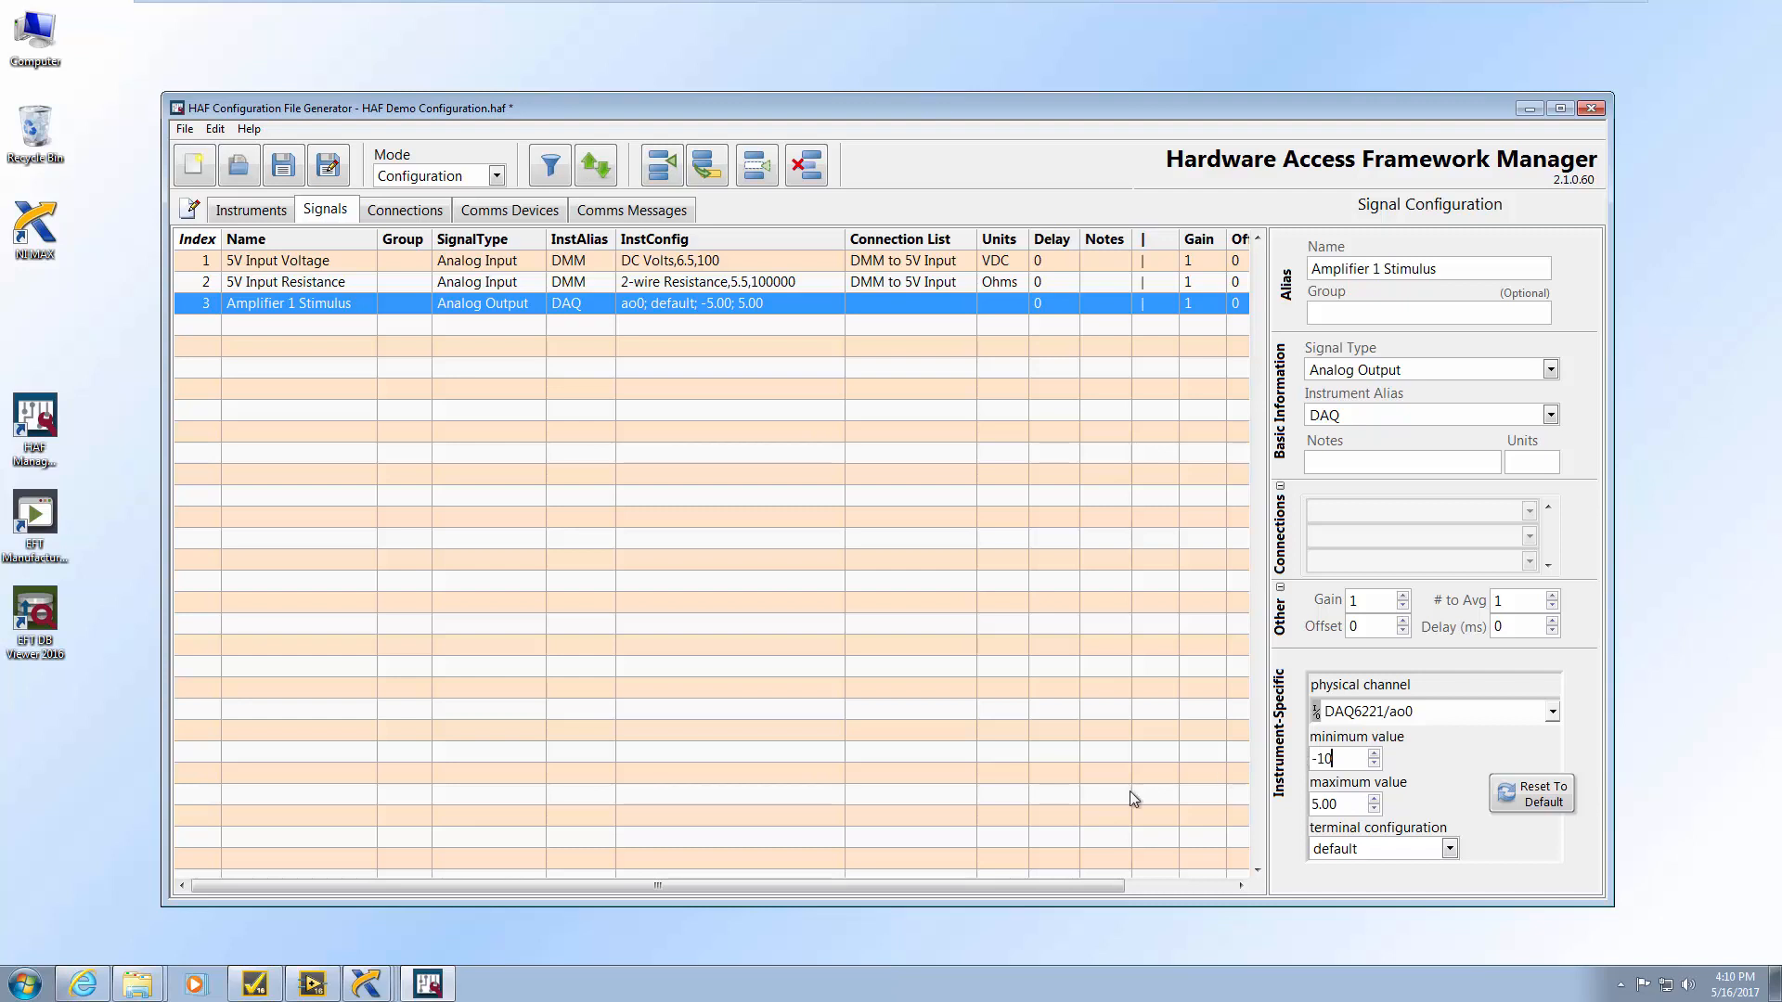
key("Tab")
type("10")
left_click(1494, 876)
Duplicate it as Amplifier 2 Stimulus on channel DAQ6221/ao1
left_click(707, 169)
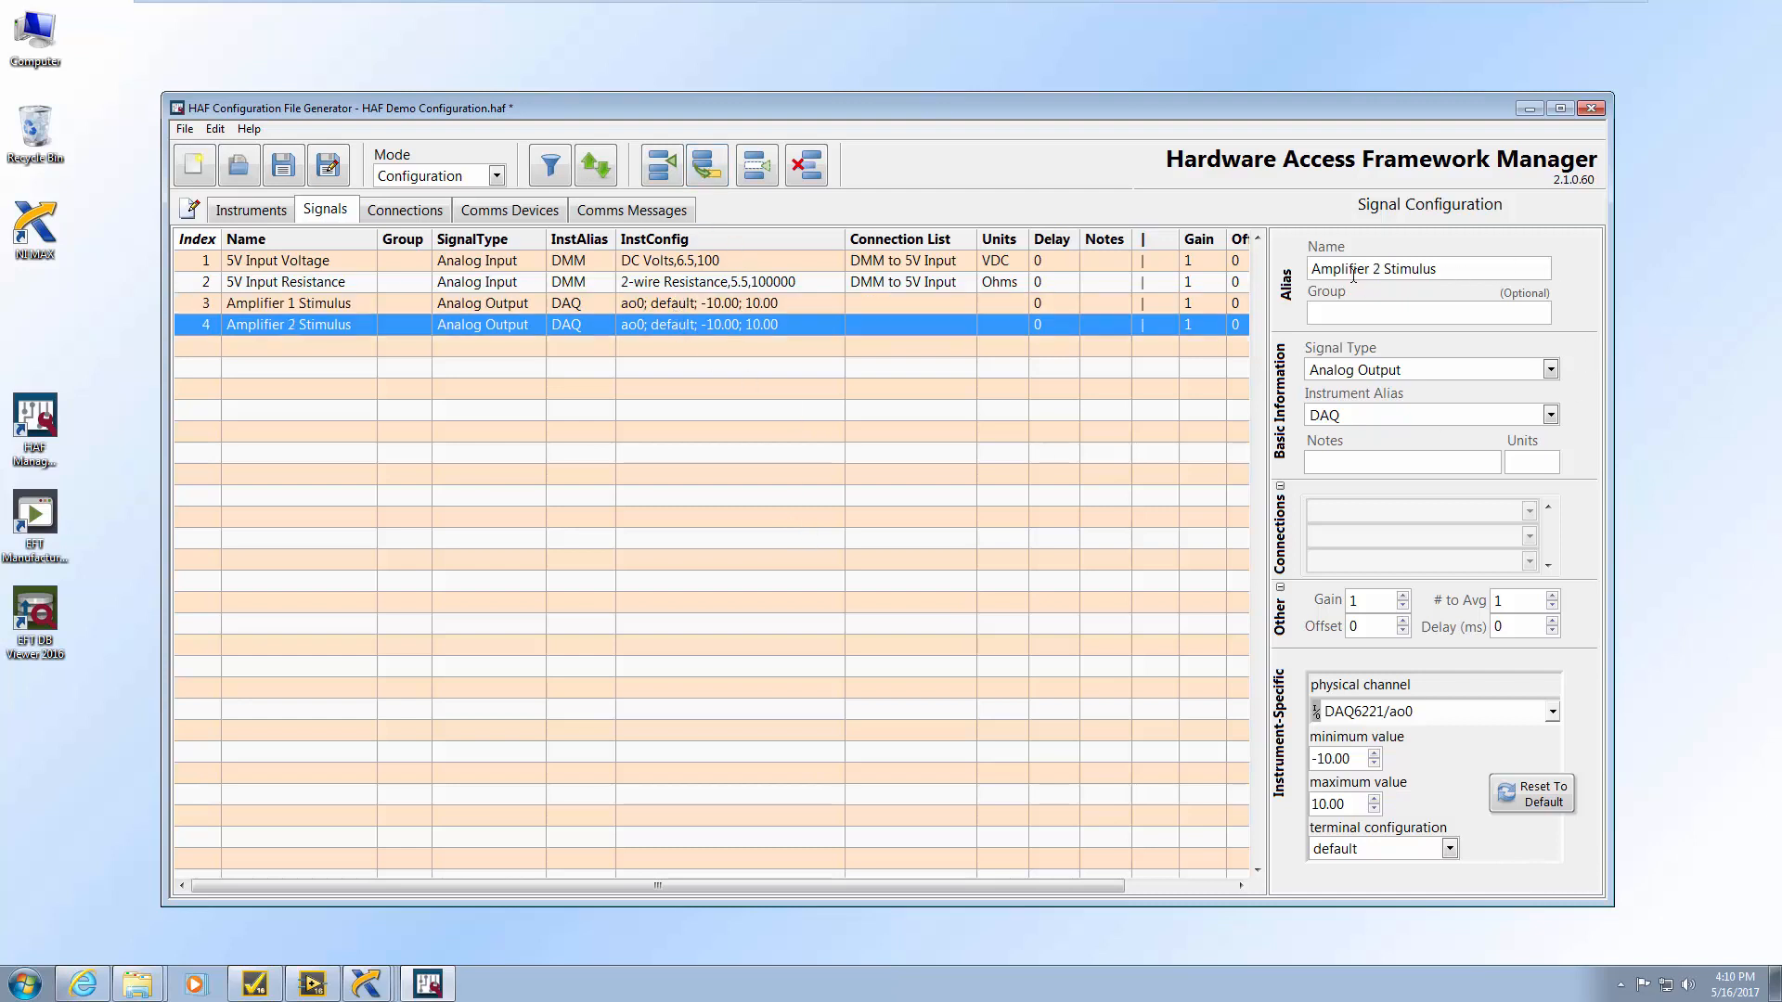
left_click(1554, 713)
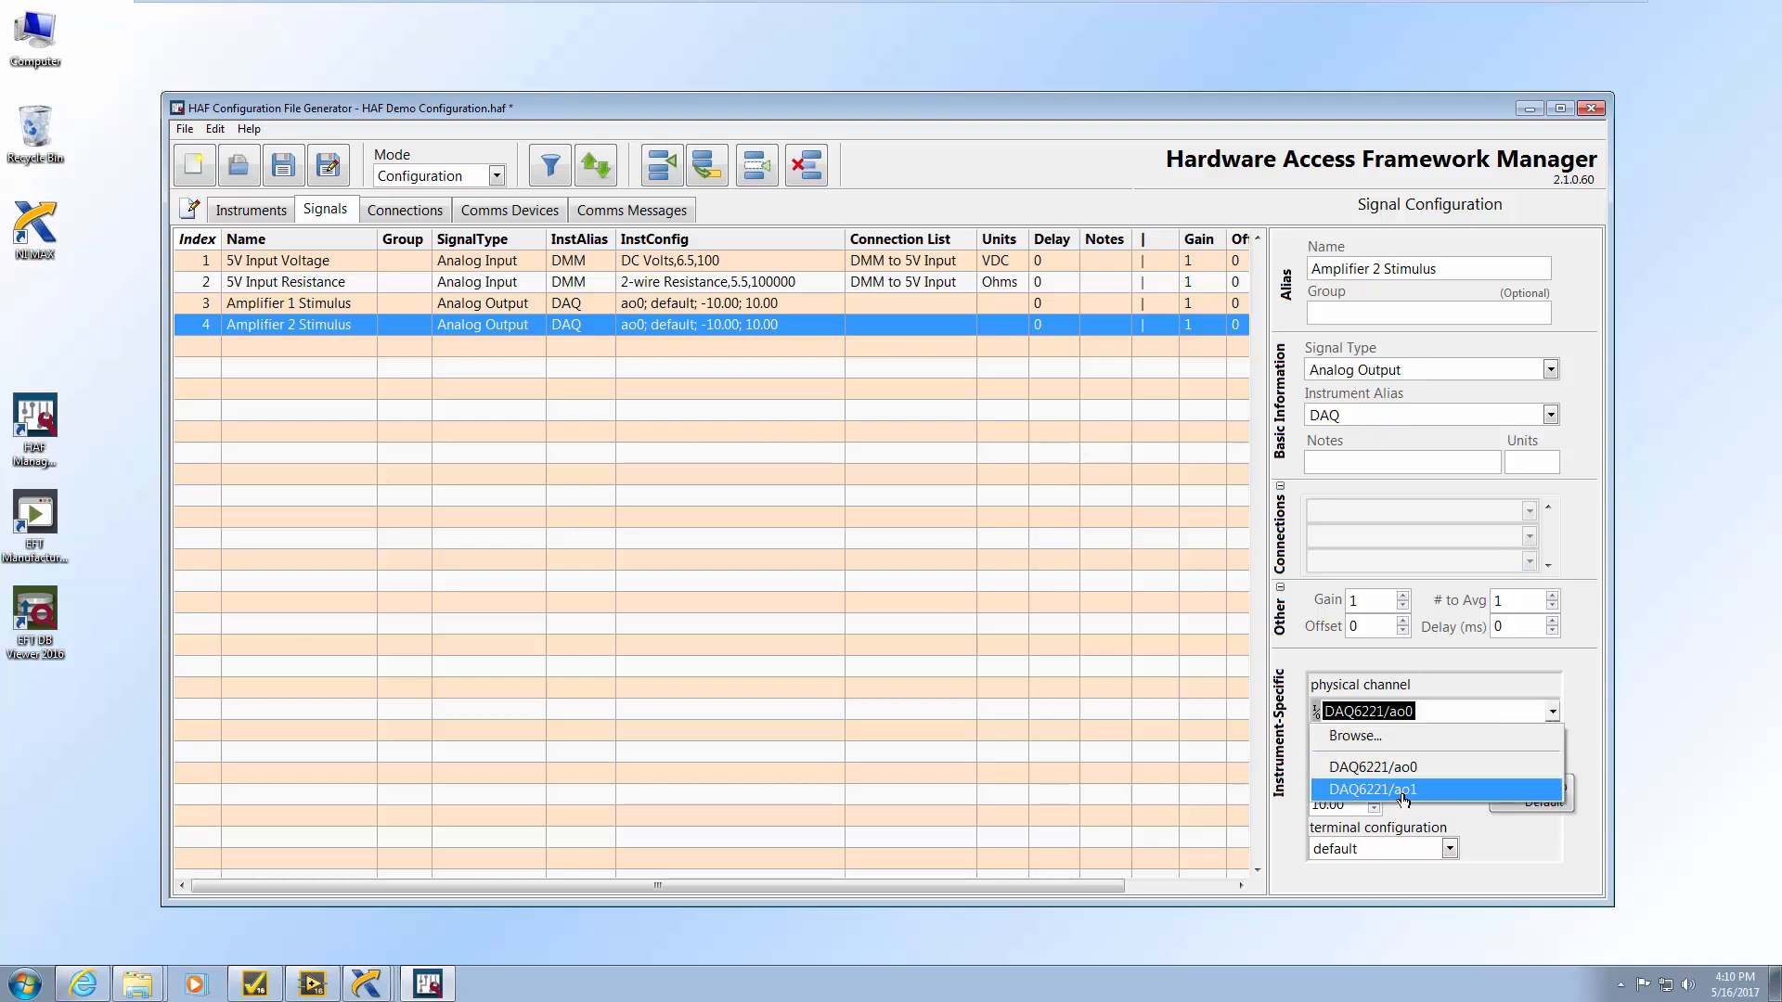
left_click(1385, 791)
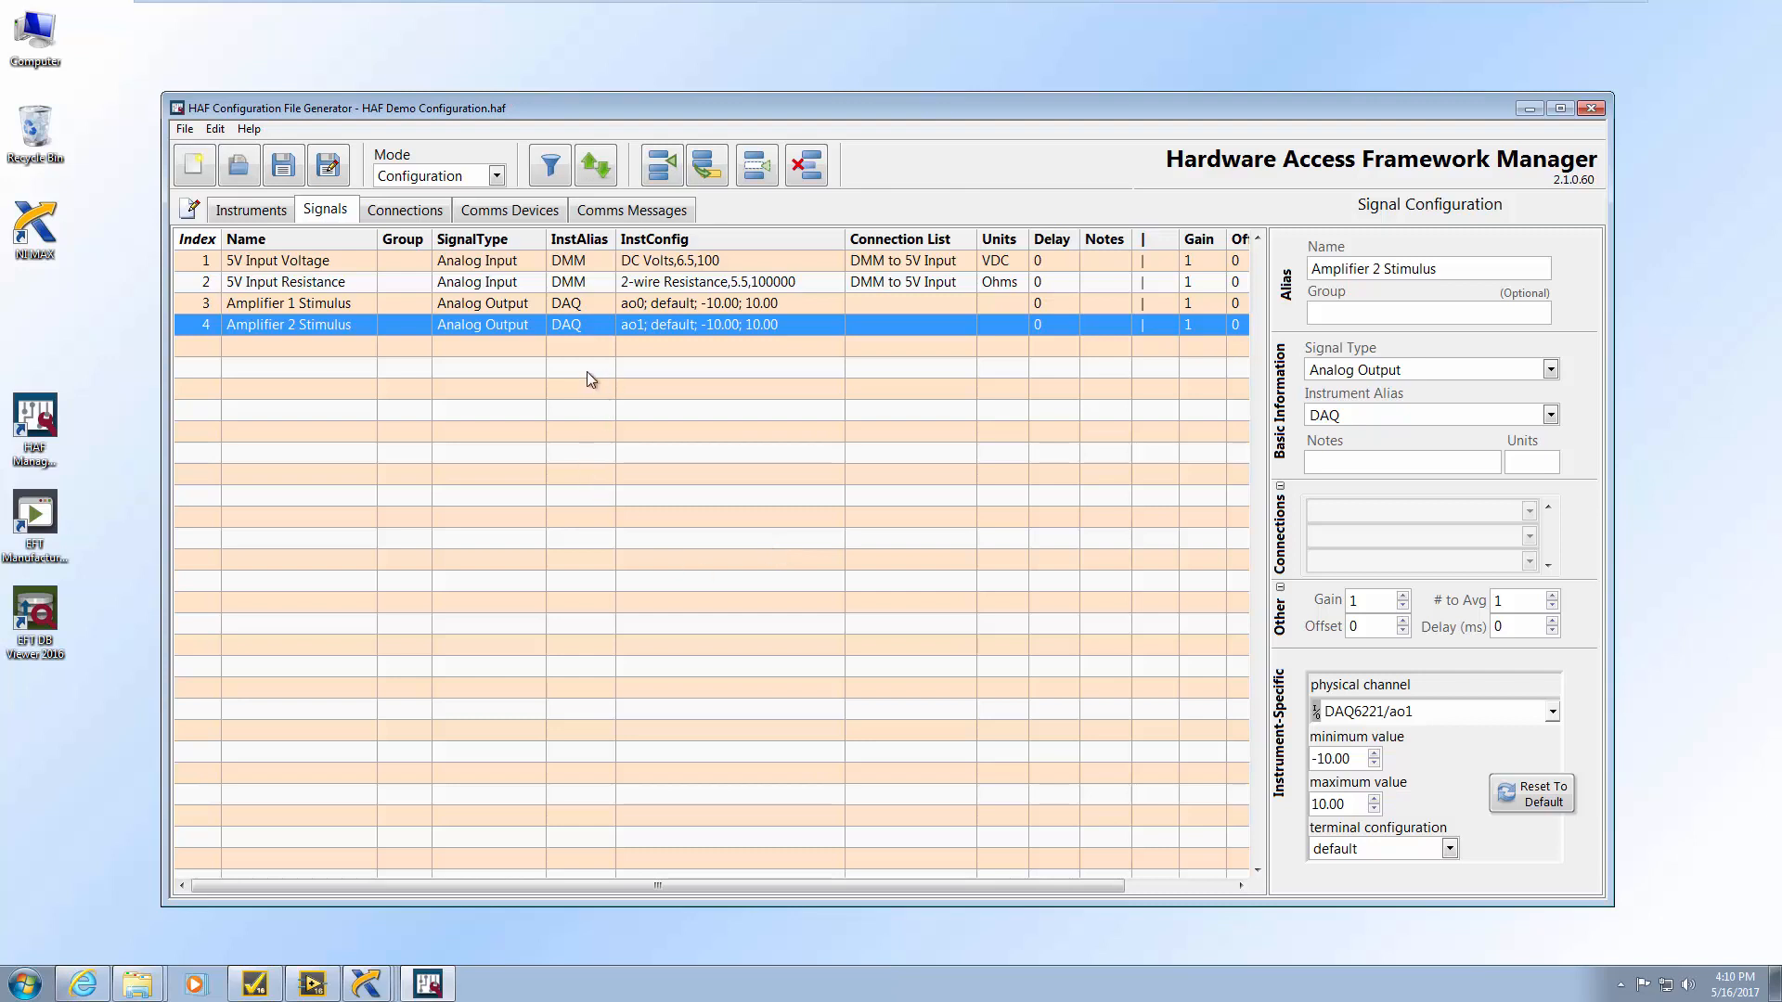
Add a signal named Amplifier 1 Measurement as an Analog Input on the DAQ instrument
left_click(661, 165)
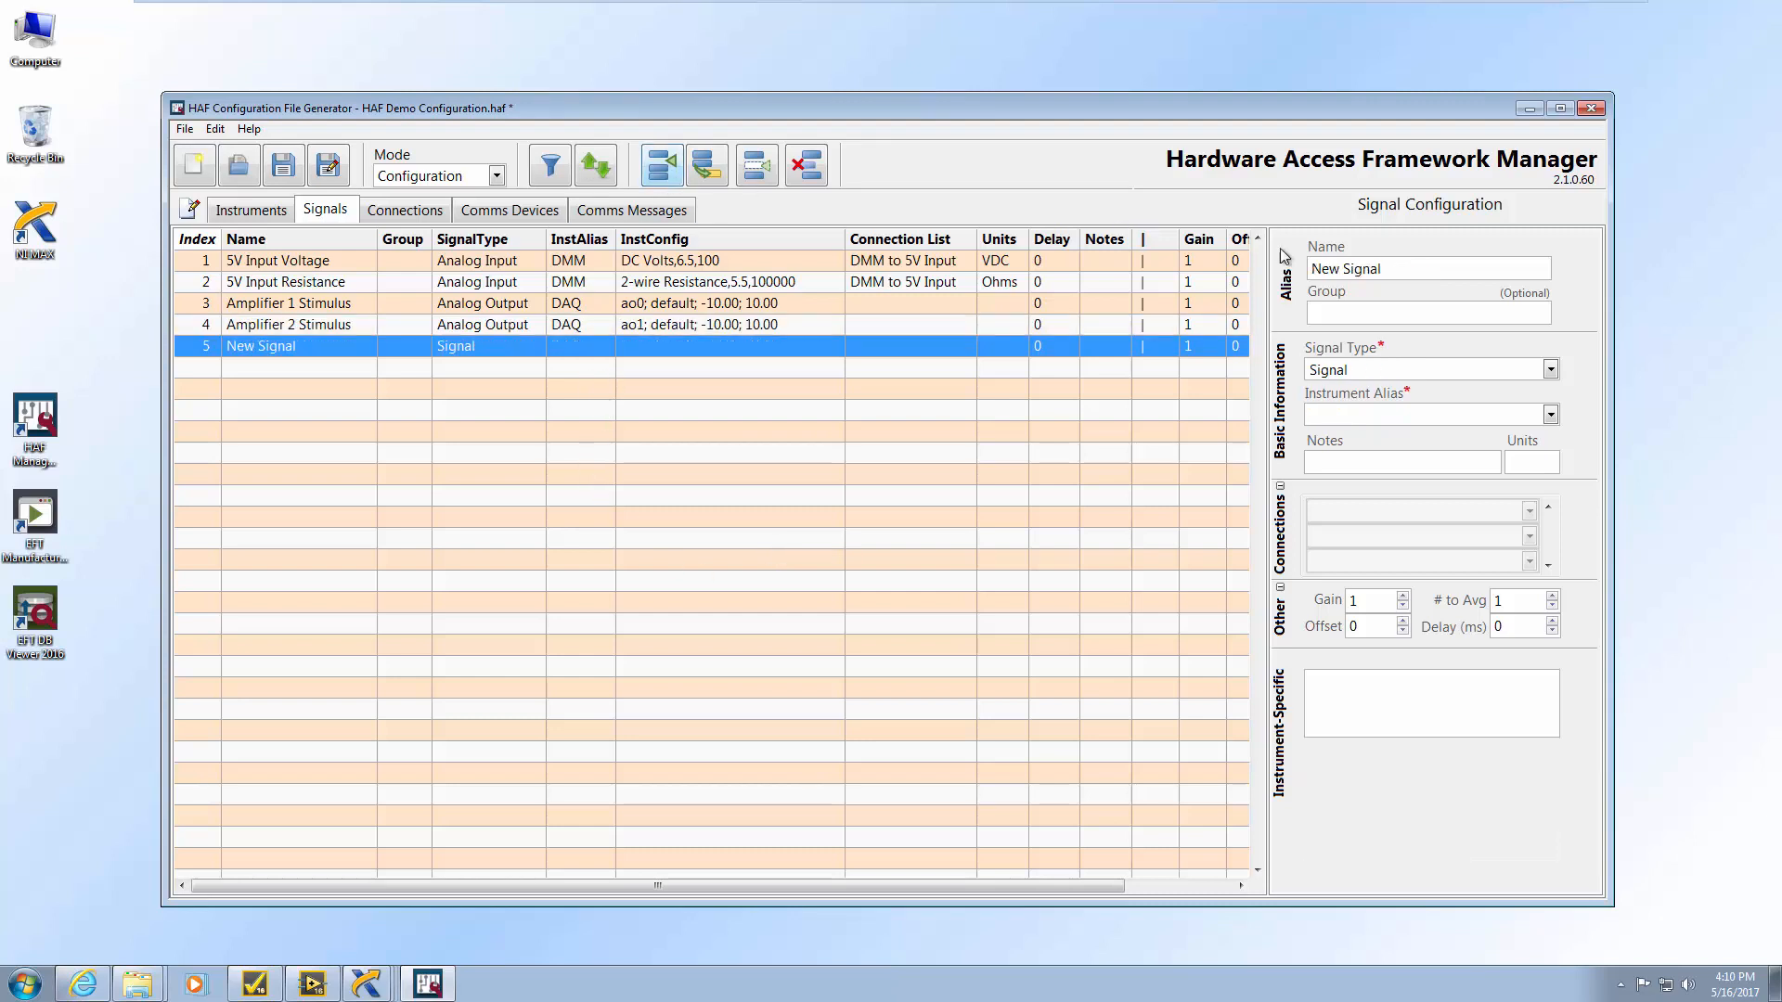
triple_click(1436, 267)
type("Amplifier 1 Measurement")
left_click(1550, 369)
left_click(1519, 397)
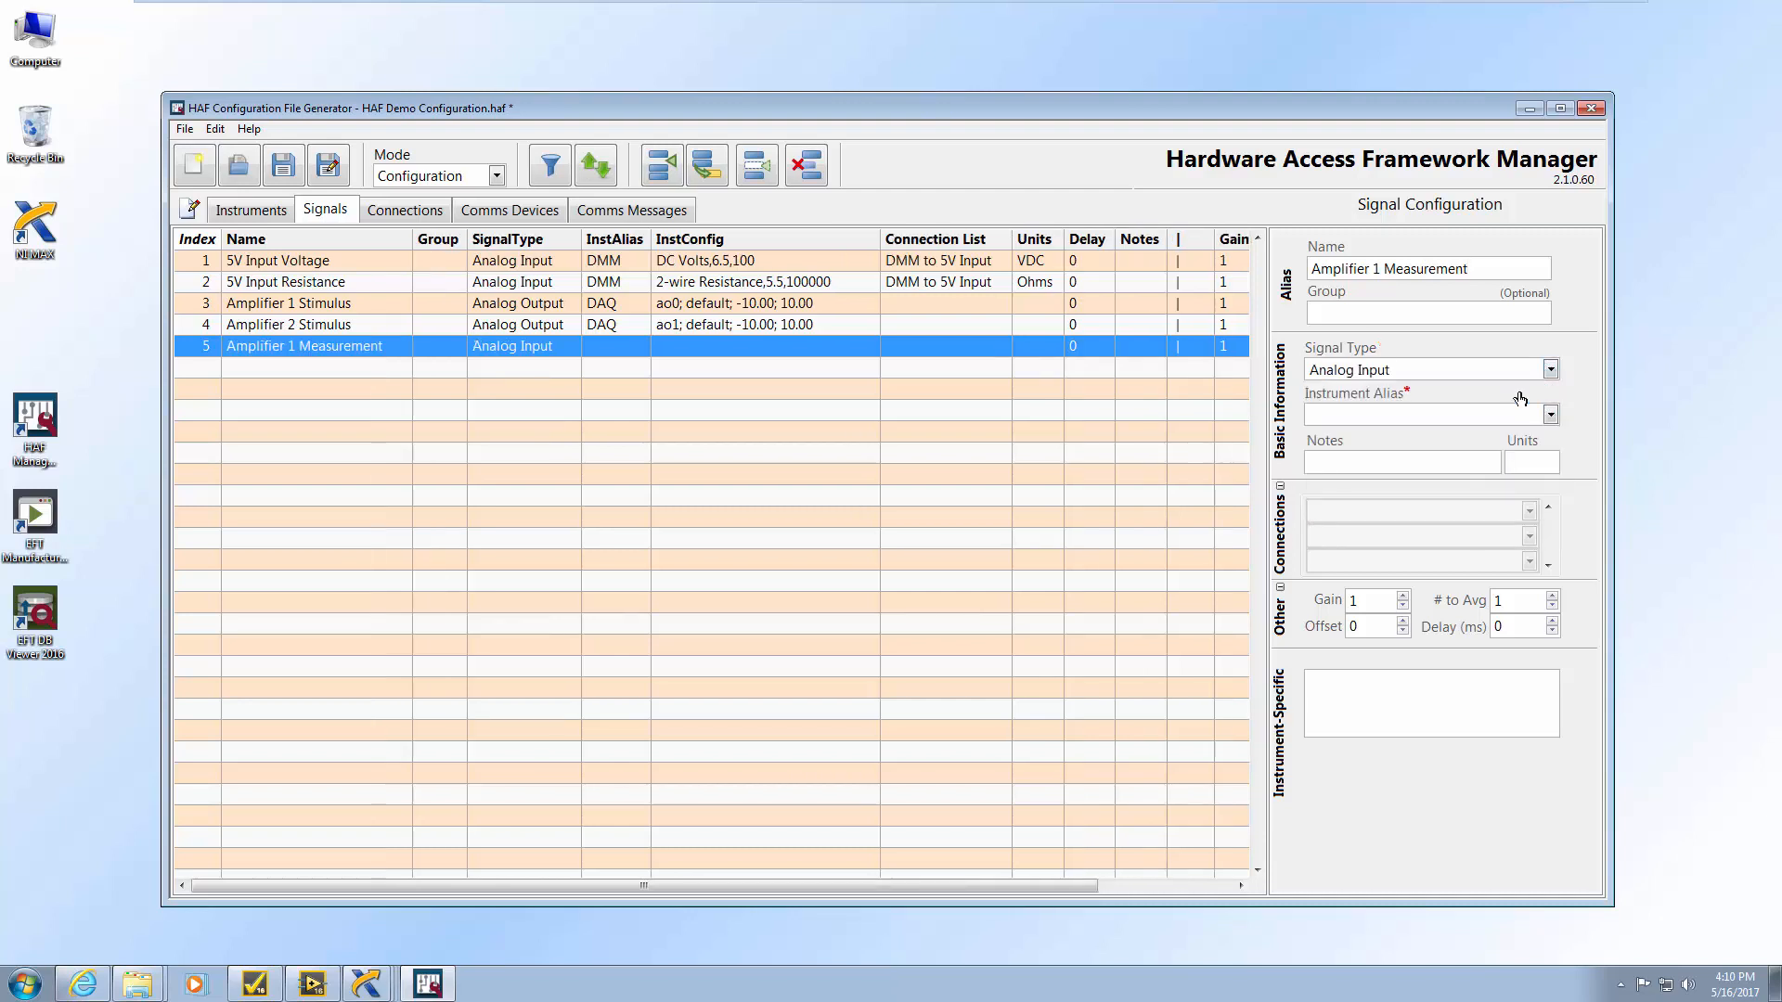
left_click(1550, 415)
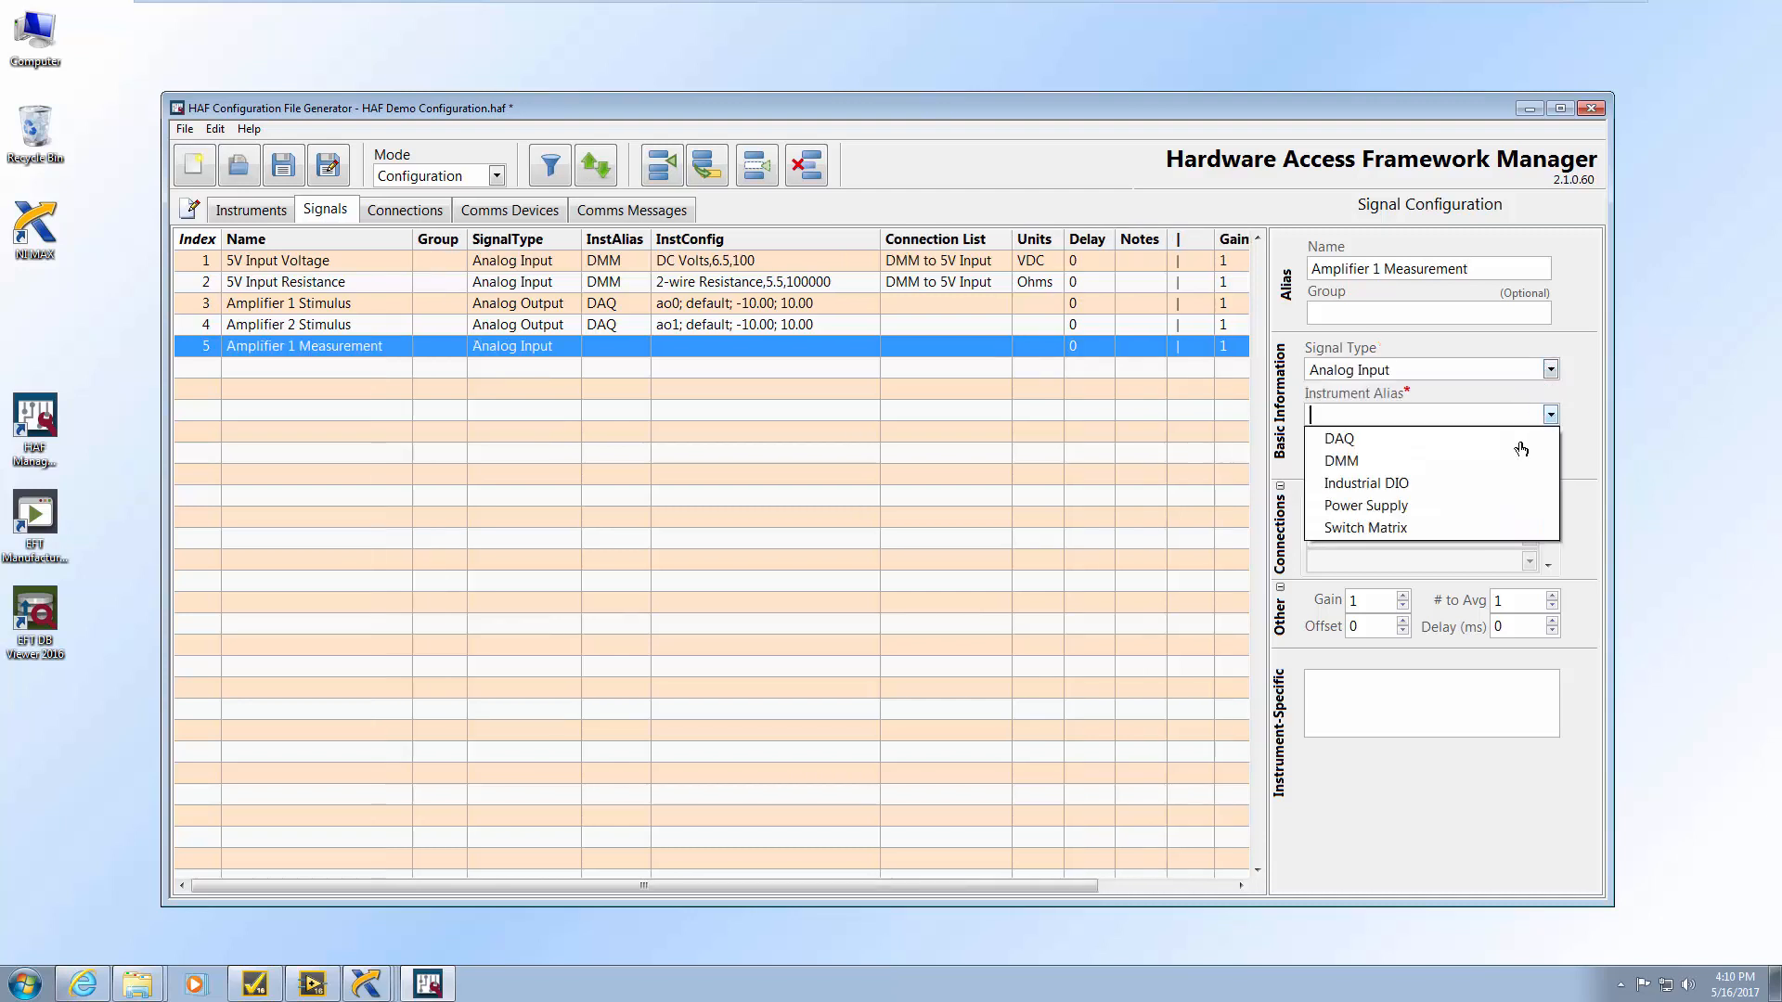
left_click(1402, 445)
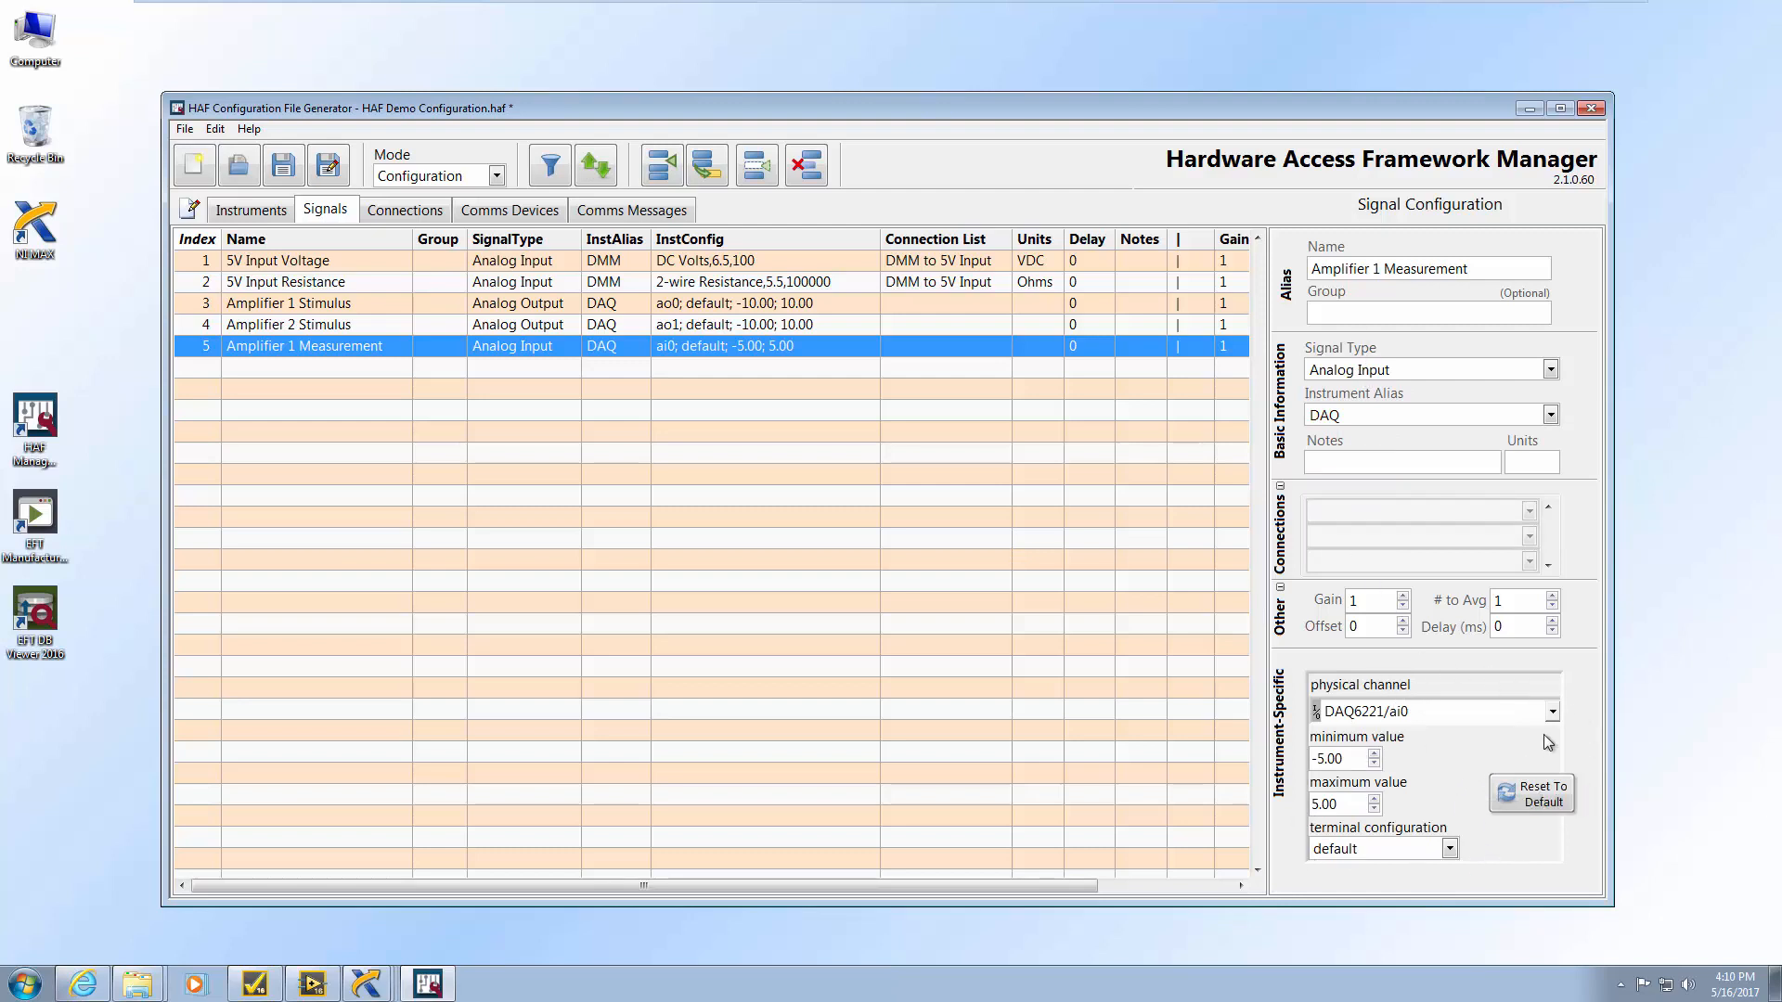
Give Amplifier 1 Measurement a -10 to 10 range and Differential terminal configuration
left_click_drag(1360, 759, 1282, 766)
type("-10")
left_click(1346, 804)
key("BackSpace")
key("BackSpace")
key("BackSpace")
key("BackSpace")
type("10")
left_click(1448, 850)
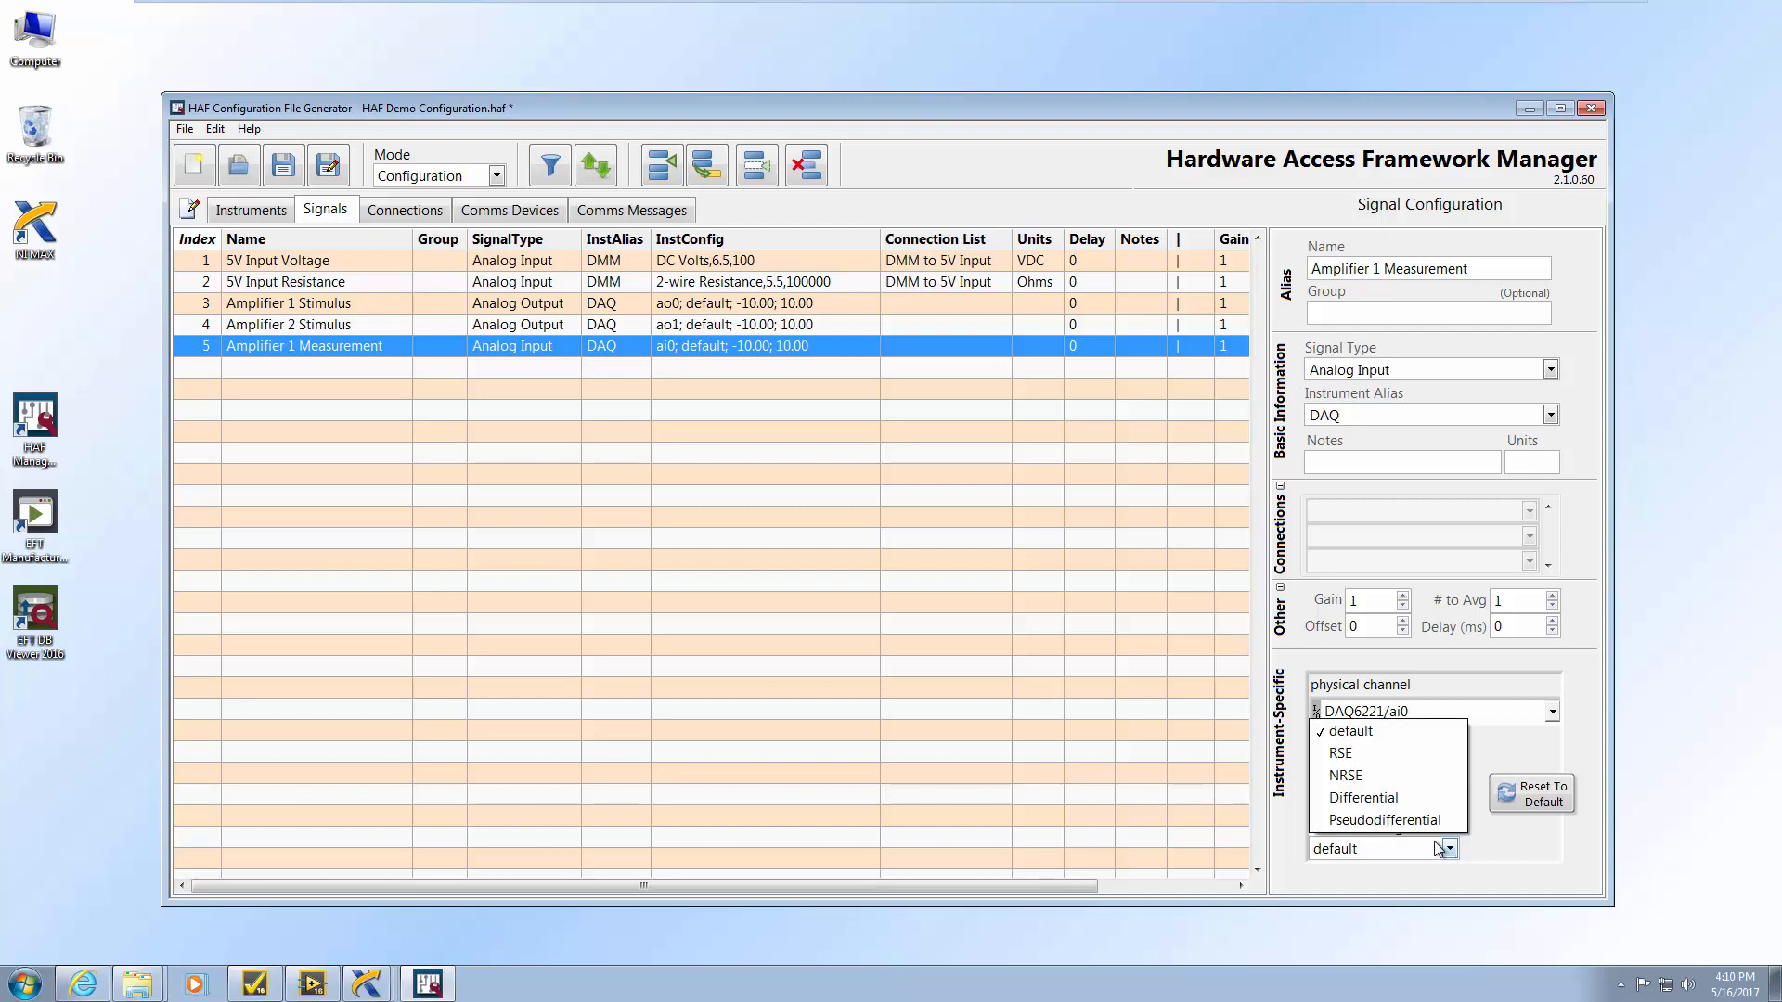
left_click(1425, 800)
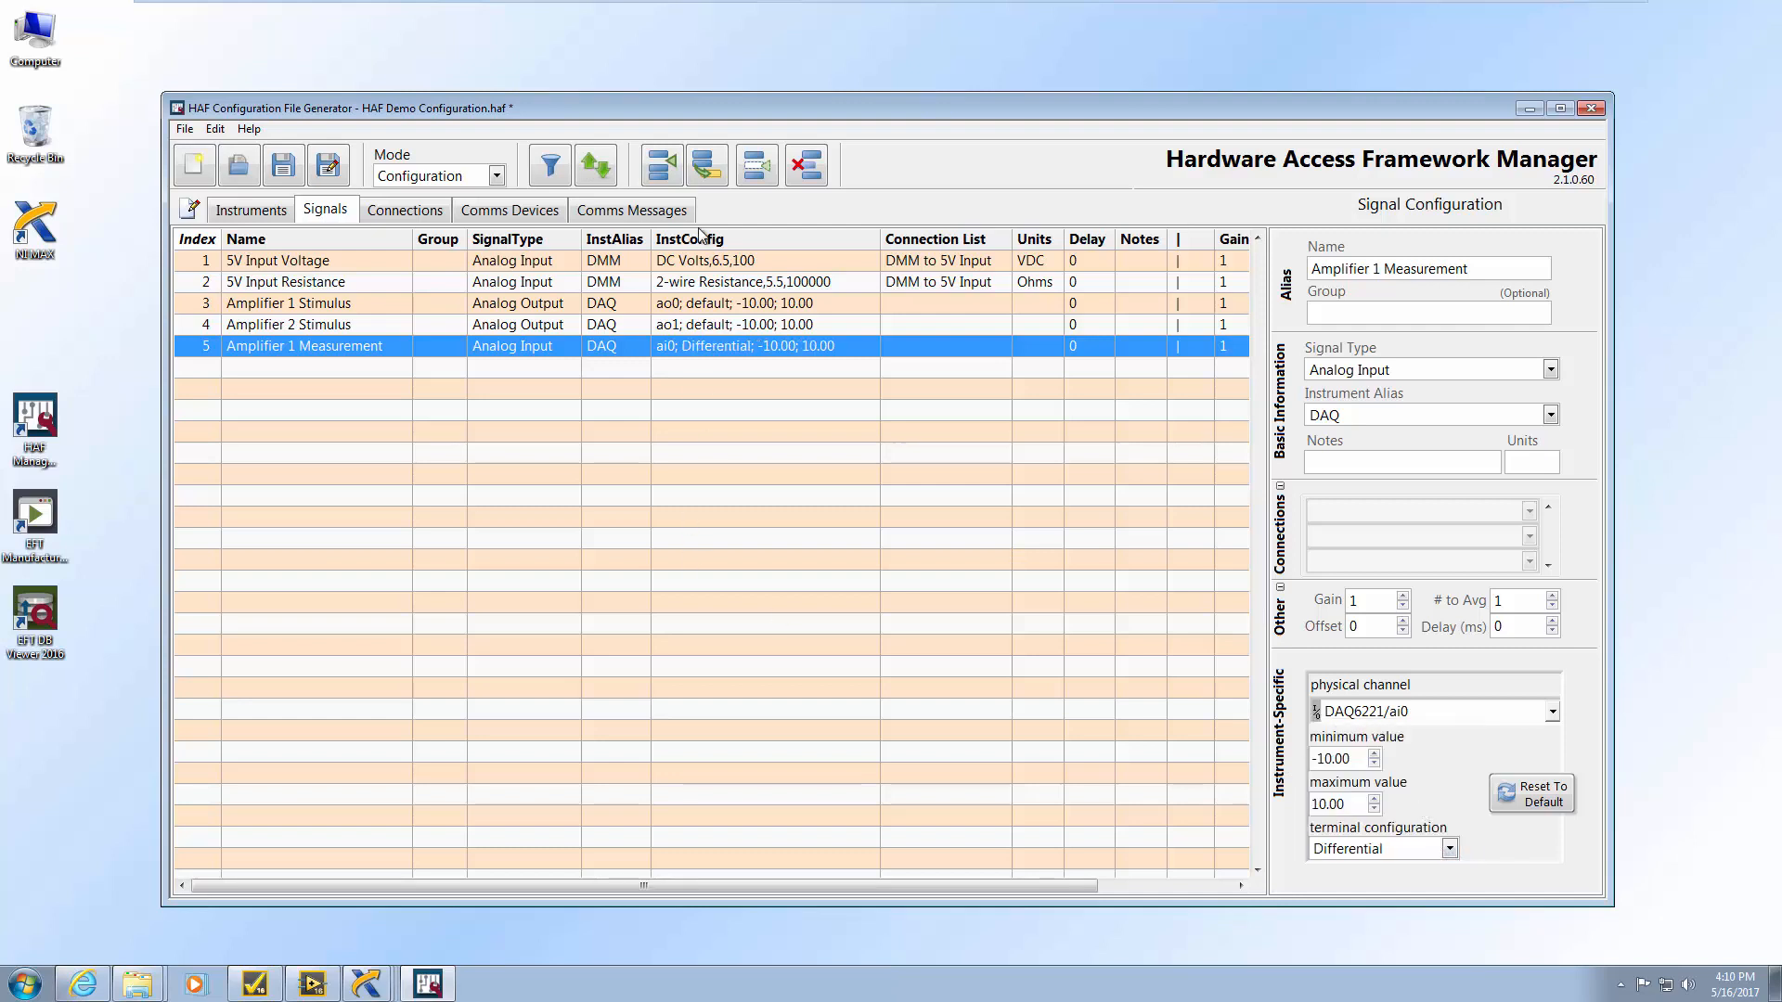
Duplicate it as Amplifier 2 Measurement on channel ai1
left_click(707, 166)
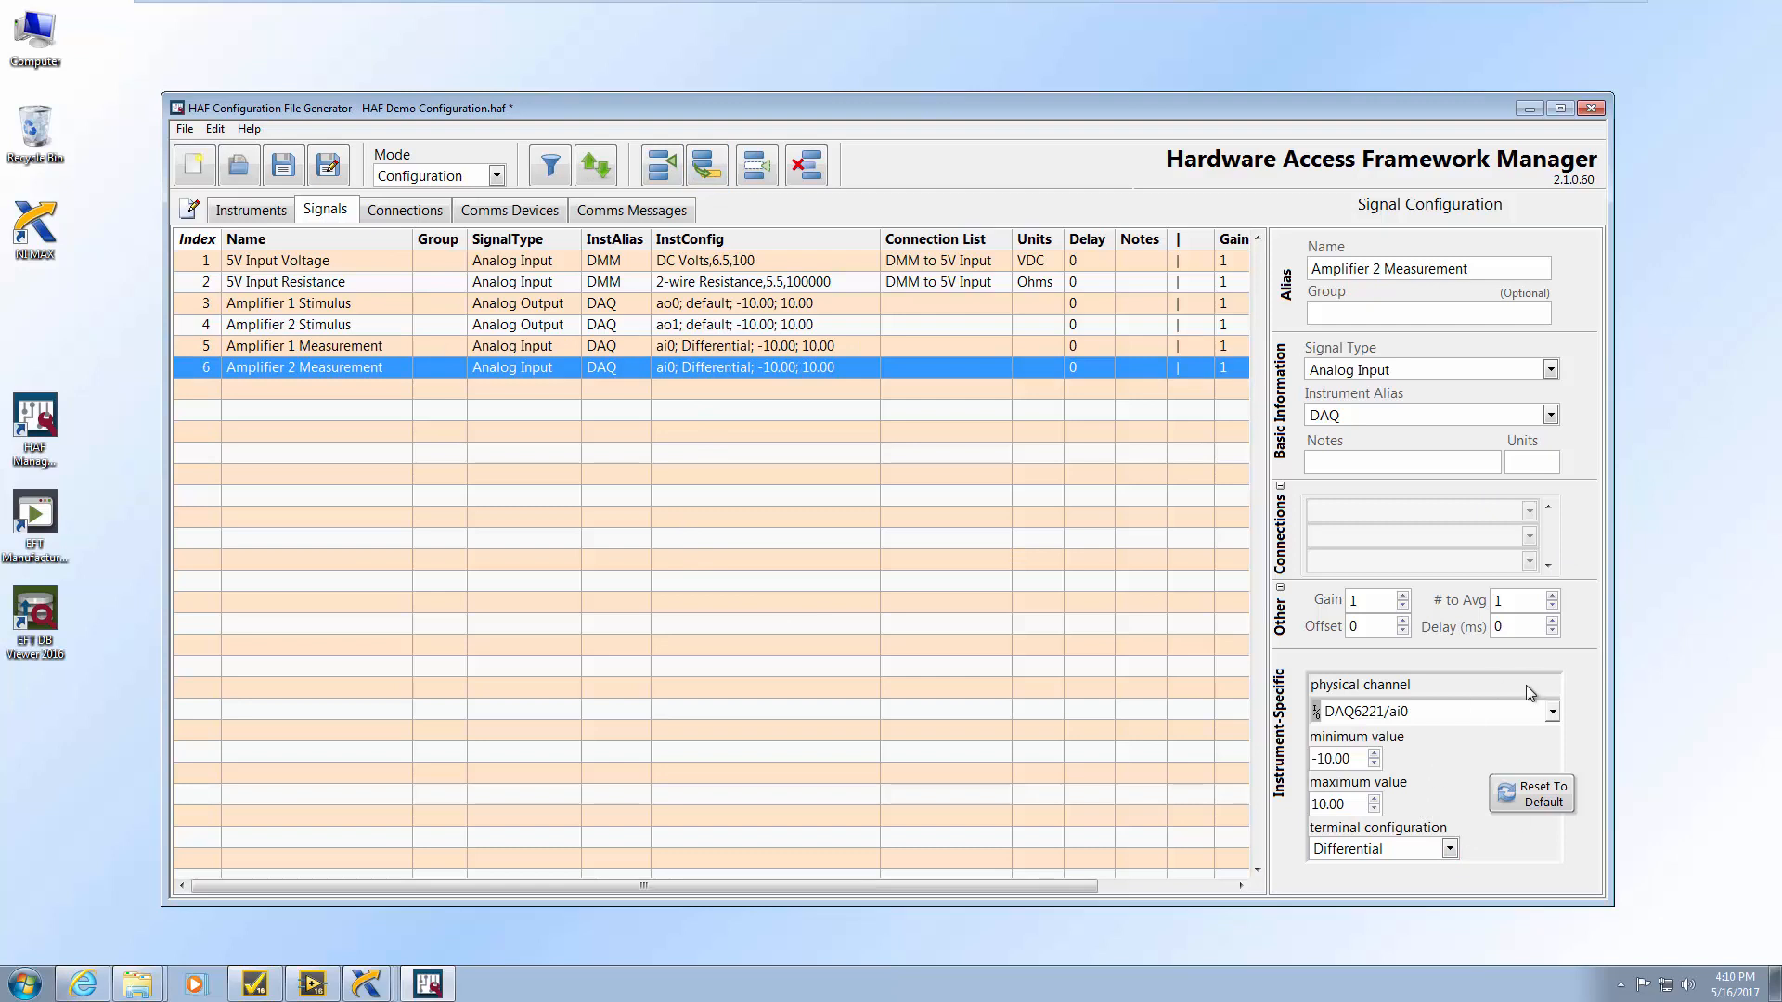
left_click(1551, 711)
left_click(1455, 800)
In TestStand, add an HAF Analog Output step named Set Amplifier 1 Stimulus to Main
left_click(277, 976)
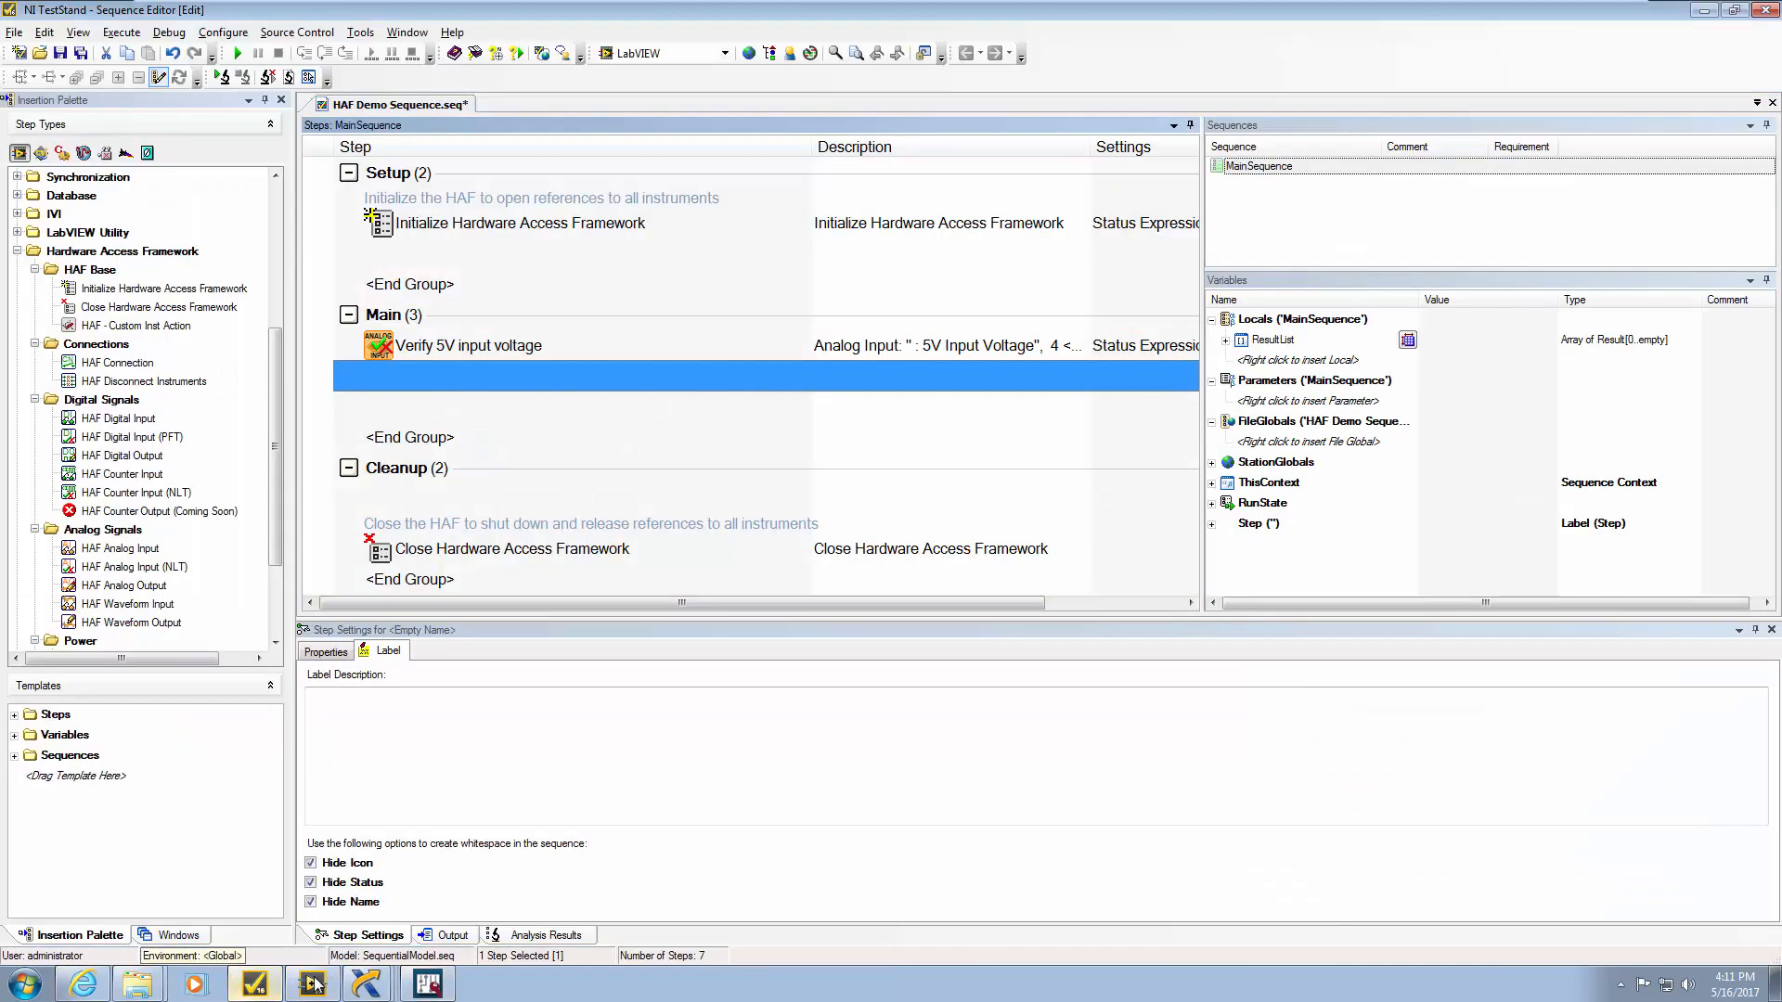
left_click_drag(121, 586, 437, 410)
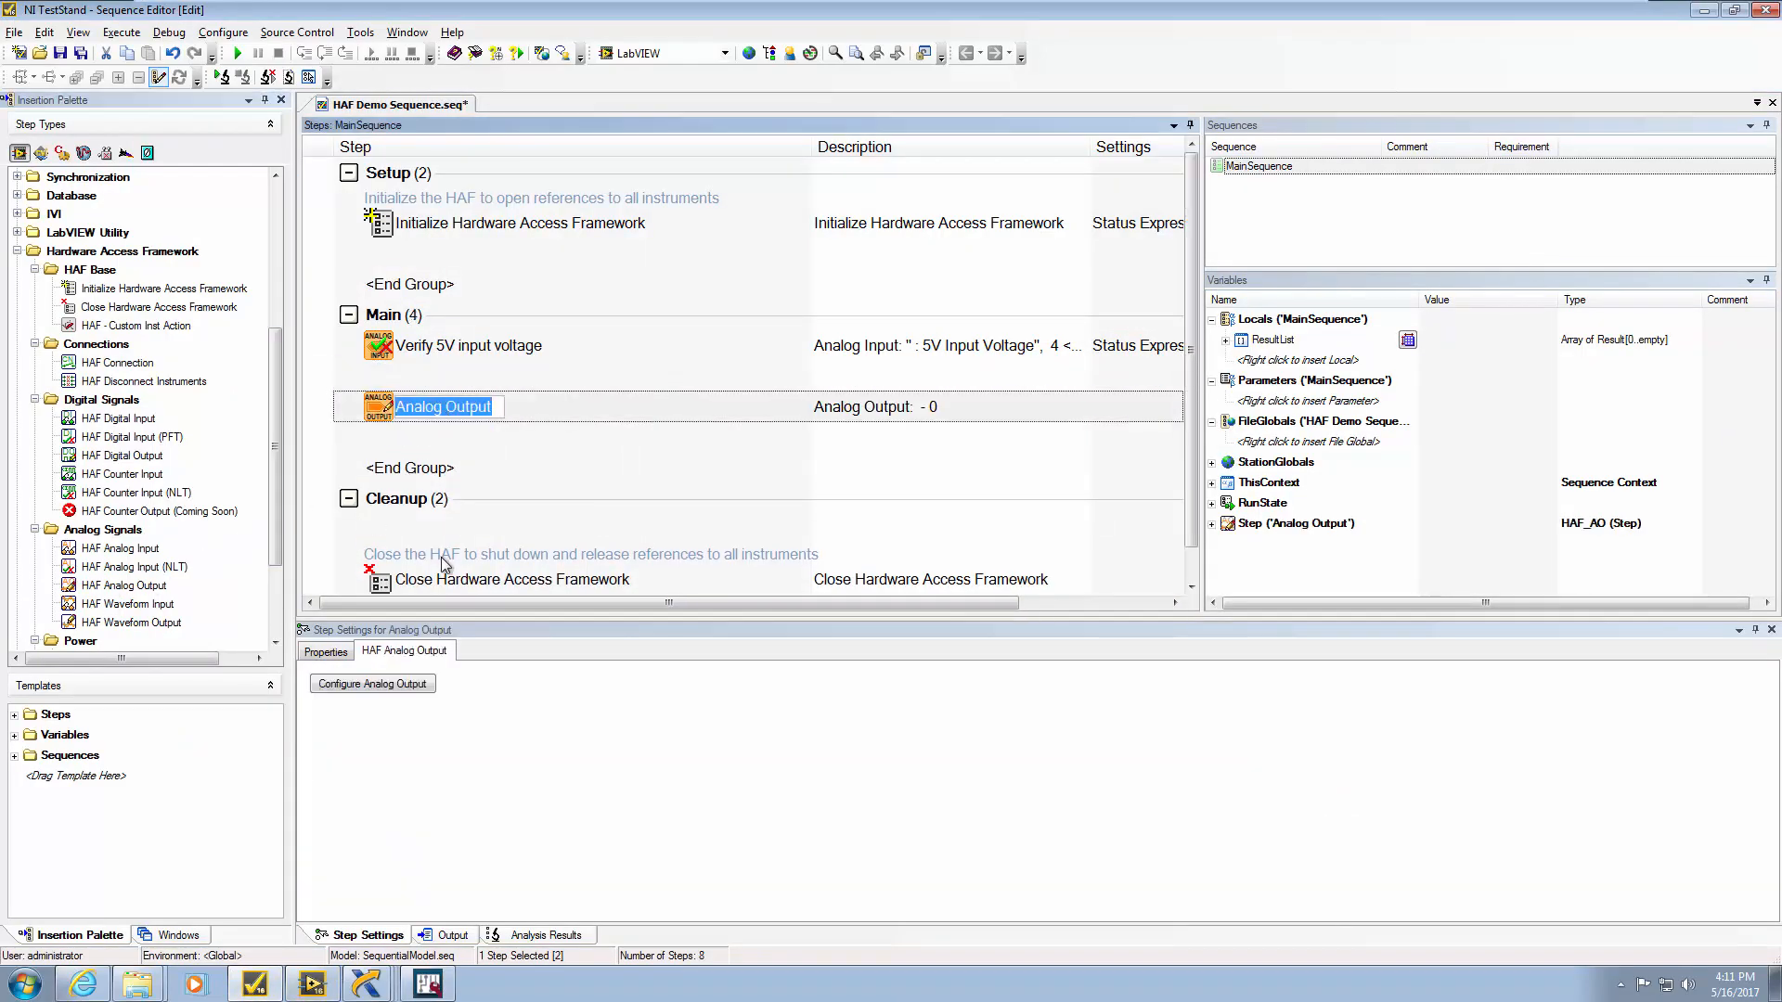
type("Set Ampli")
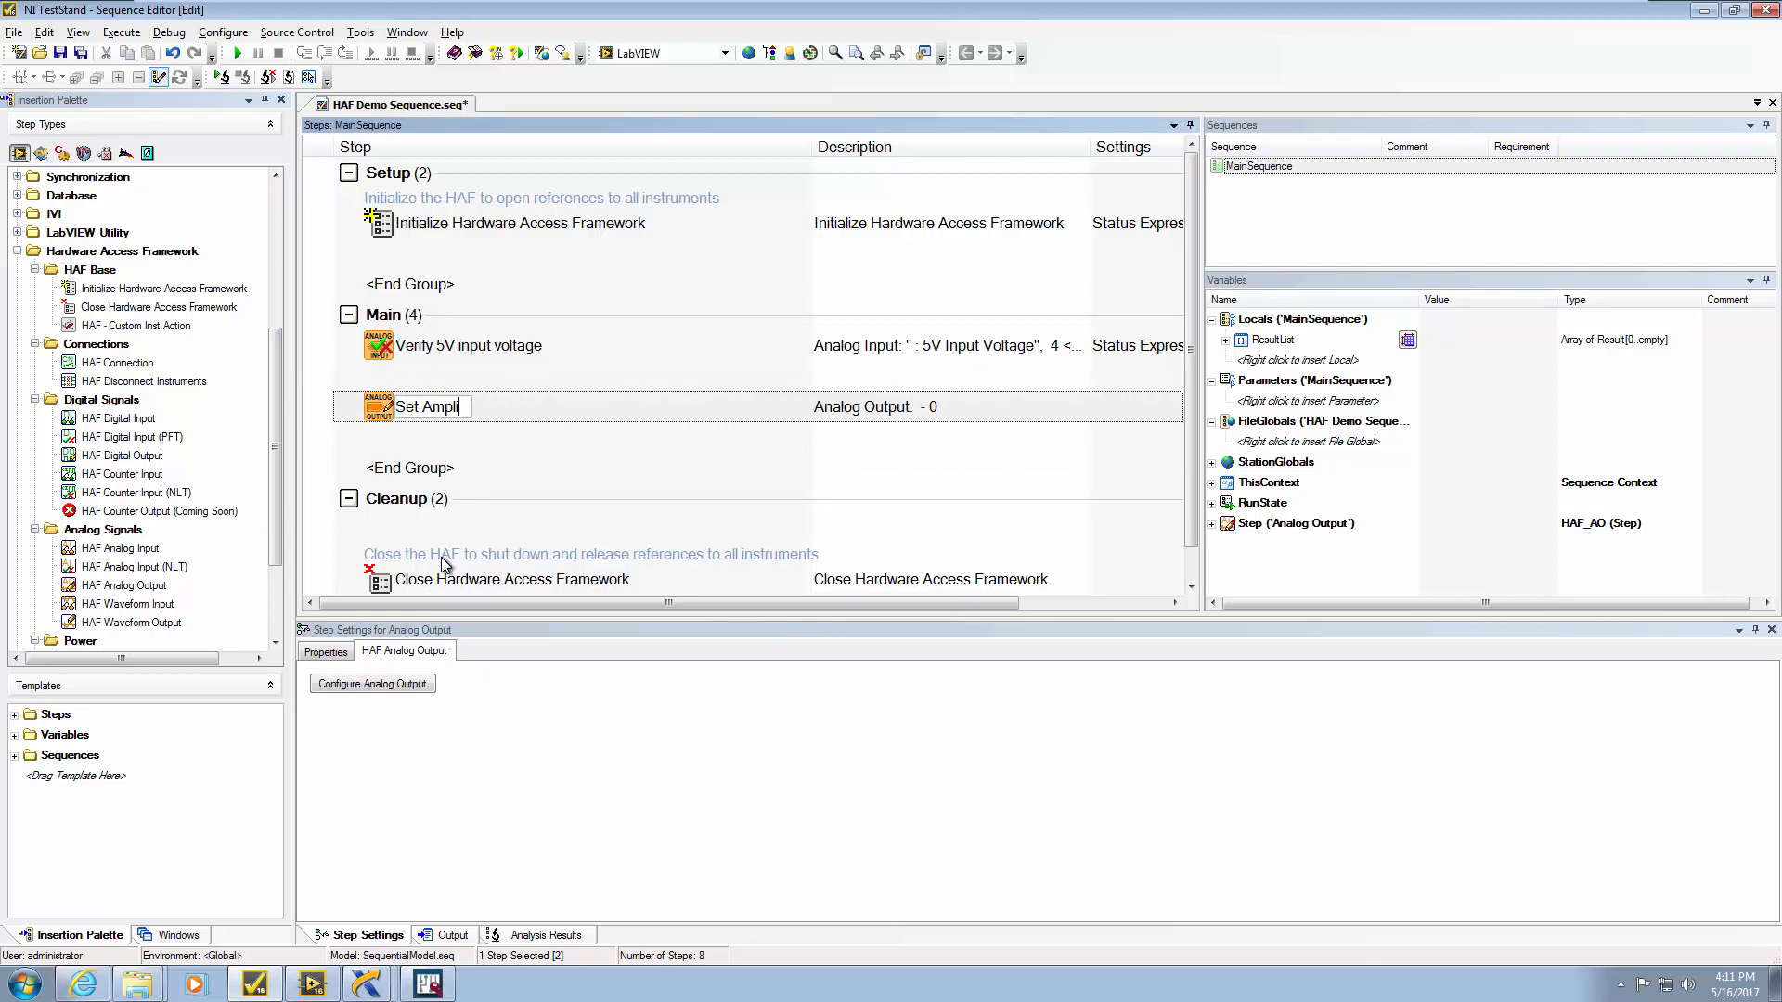
type("fier 1 Stimulus")
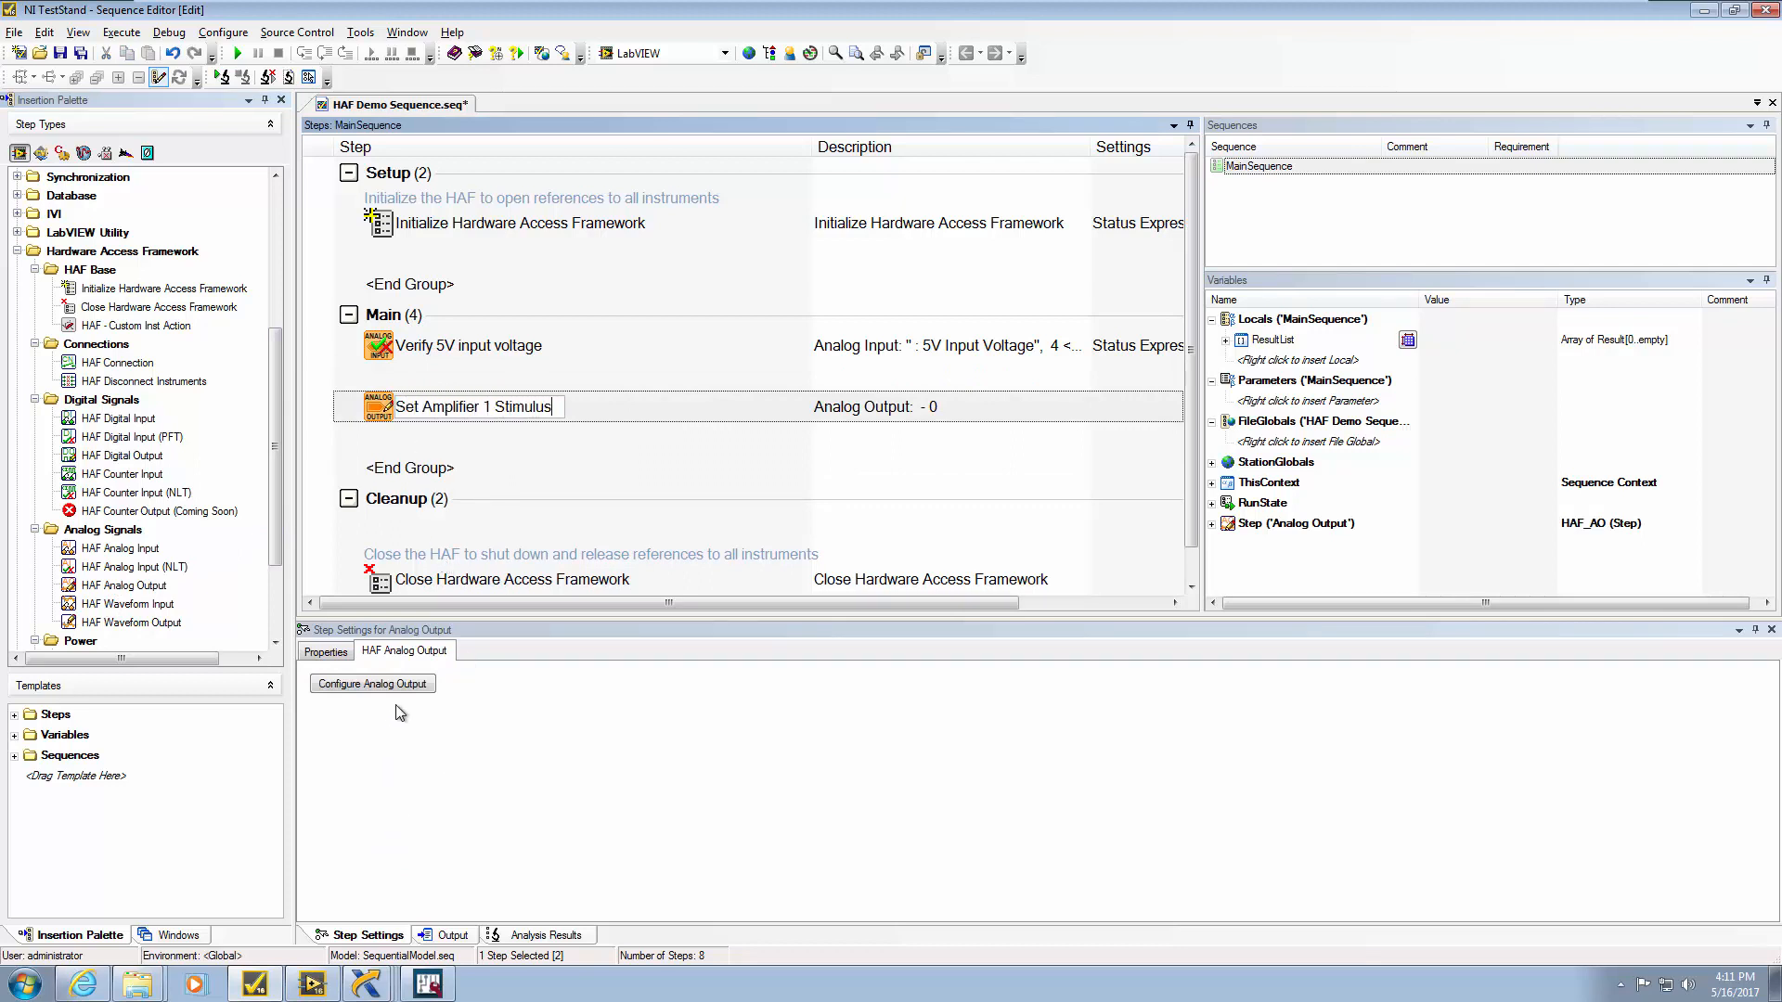
key("Return")
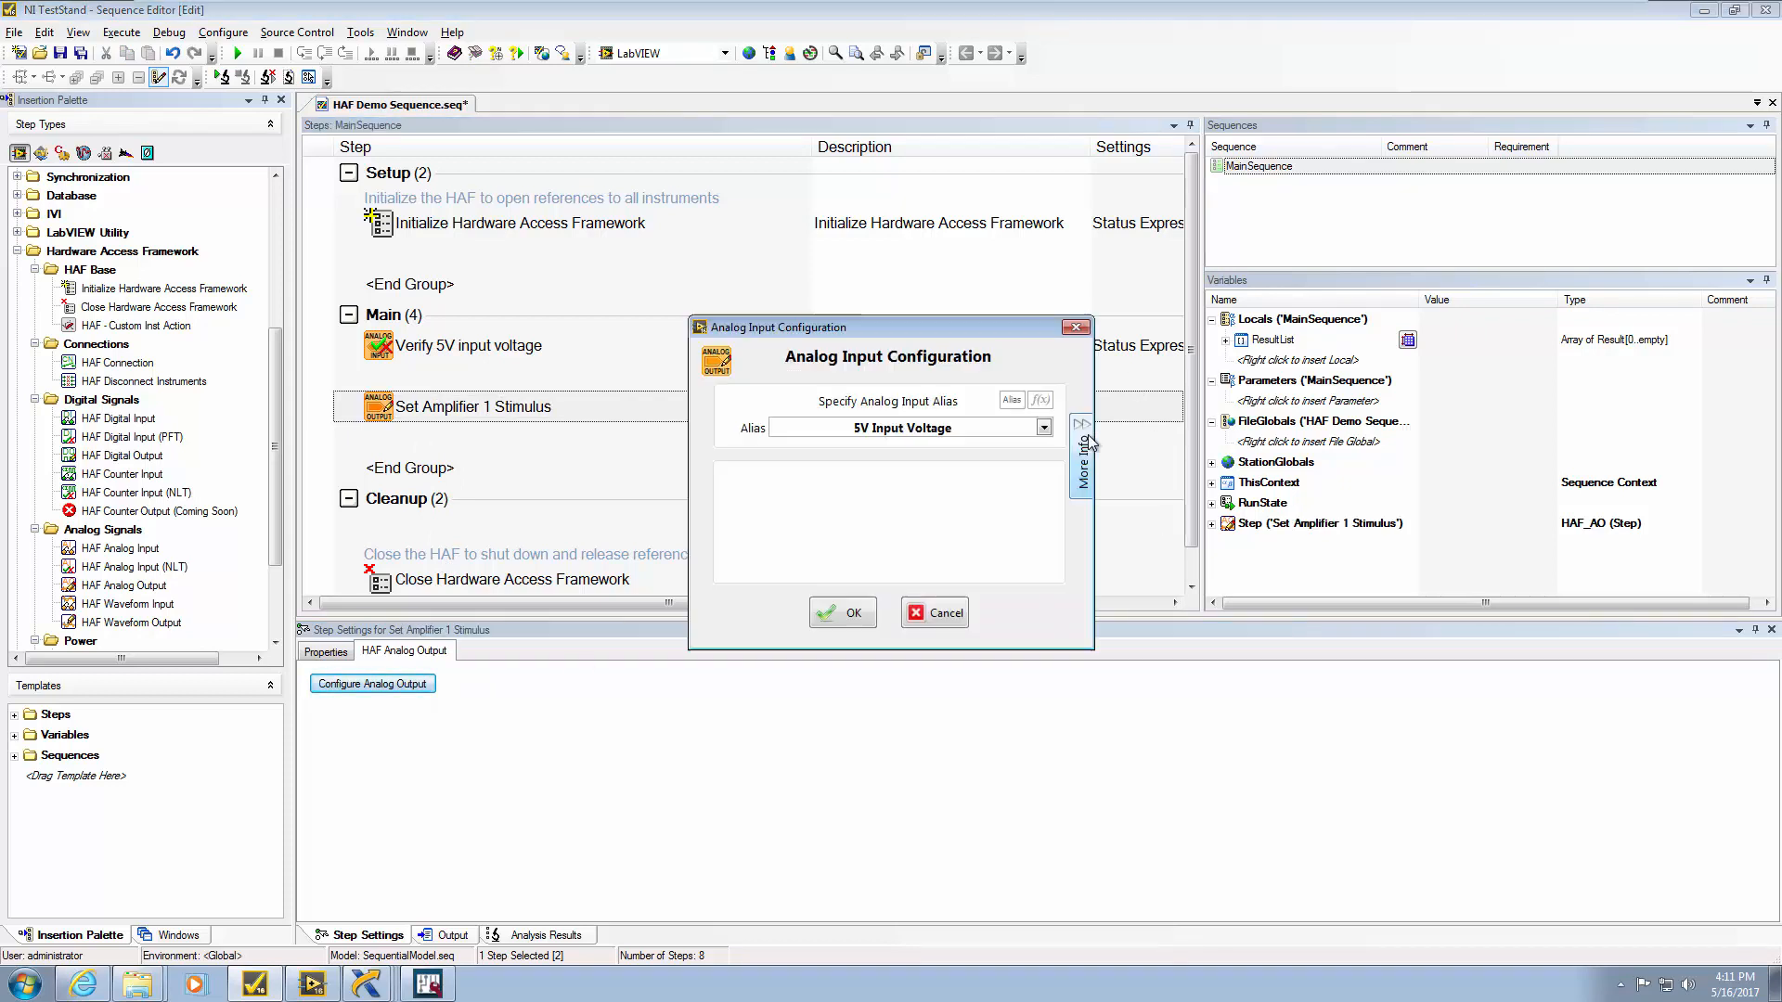
Configure it to output 1 on Amplifier 1 Stimulus, with Disconnect After Output unchecked
left_click(1006, 428)
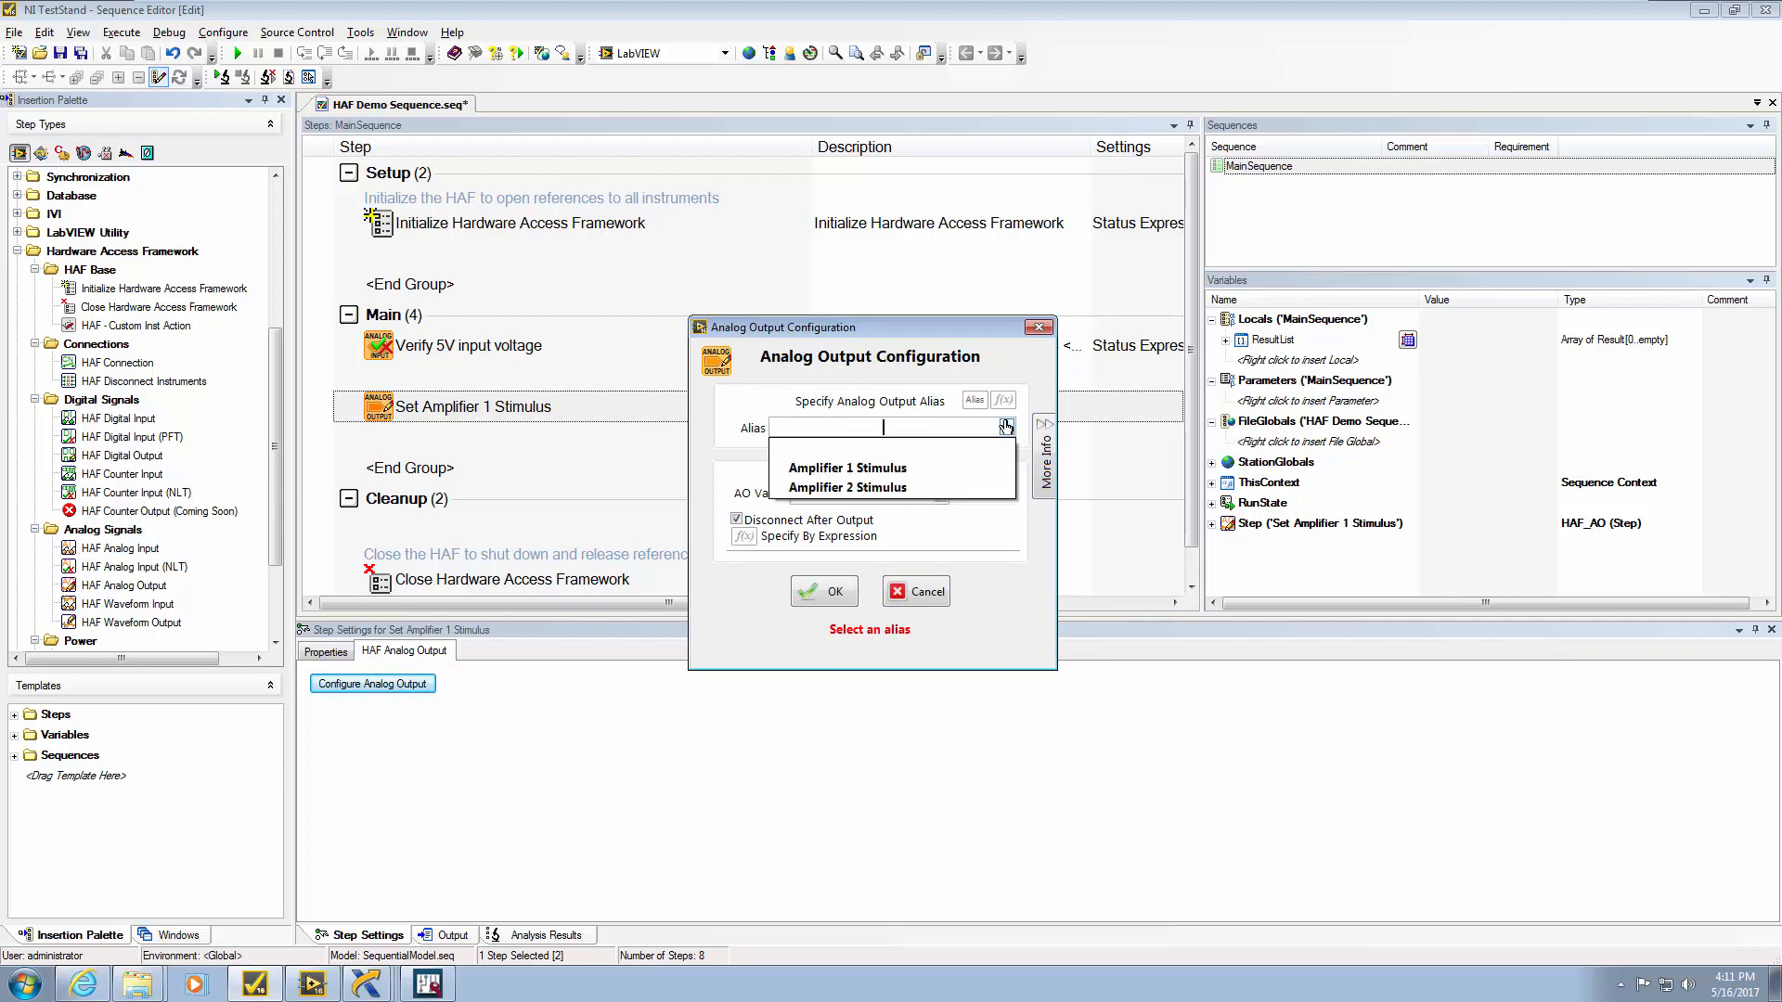
left_click(870, 471)
double_click(833, 480)
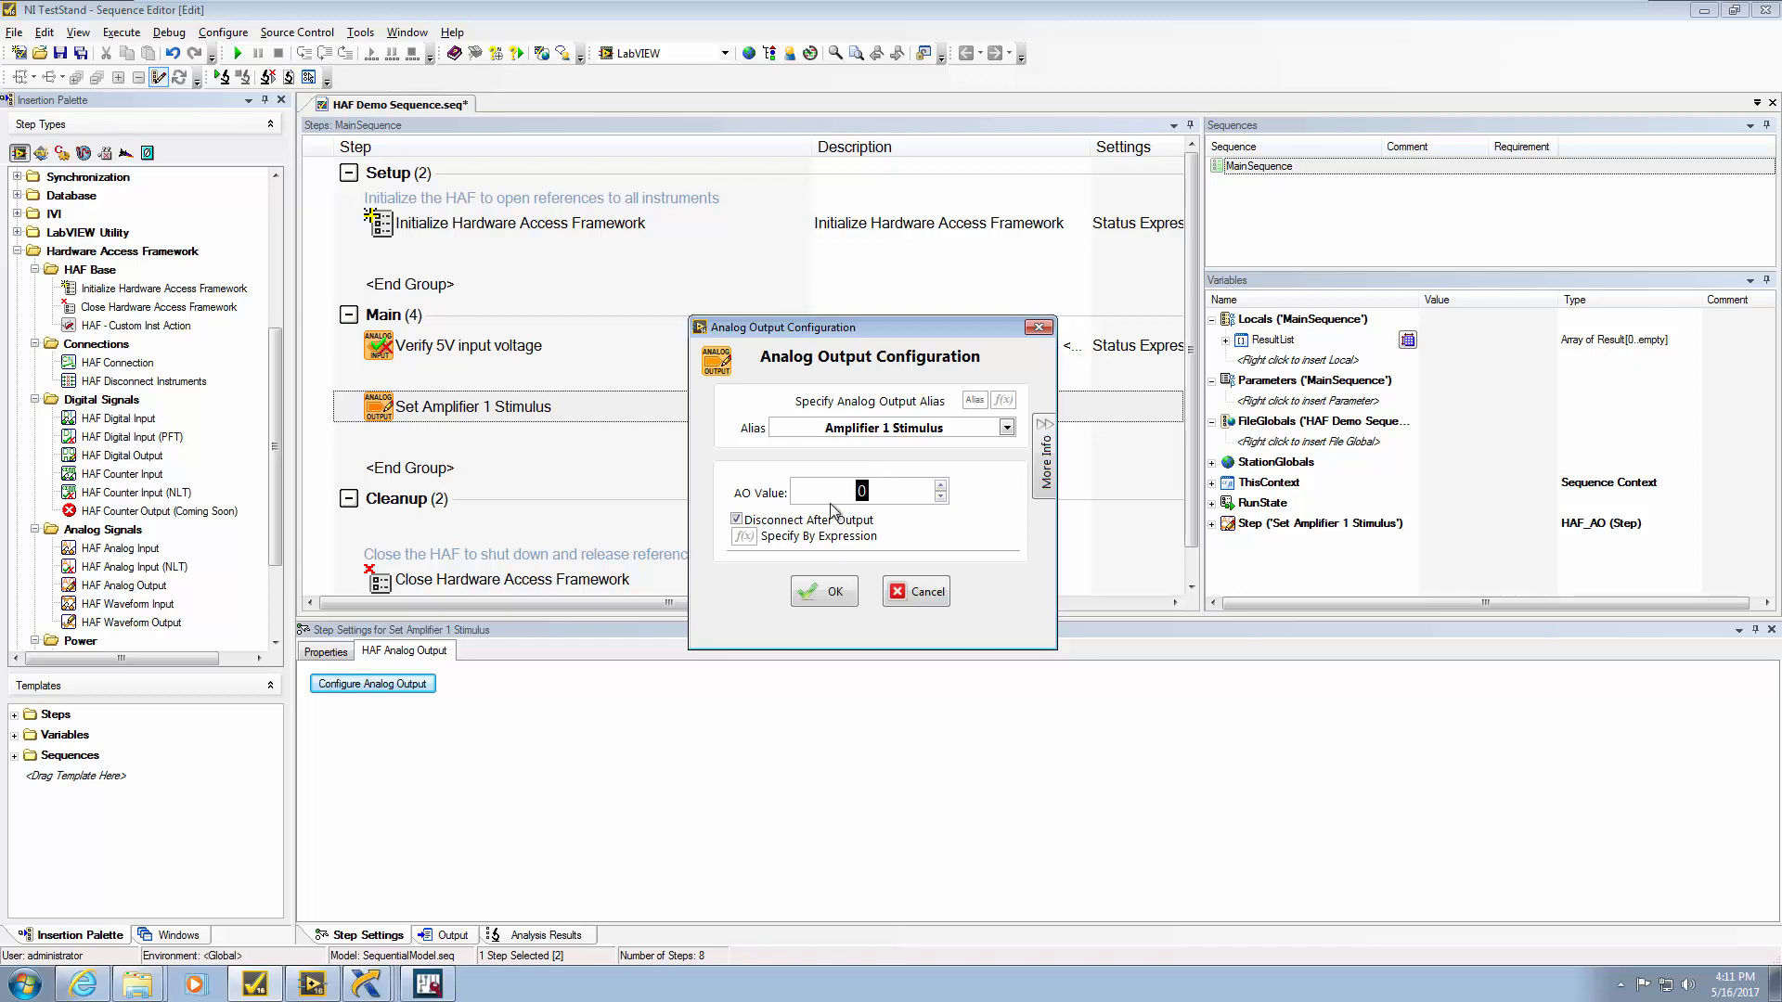
type("1")
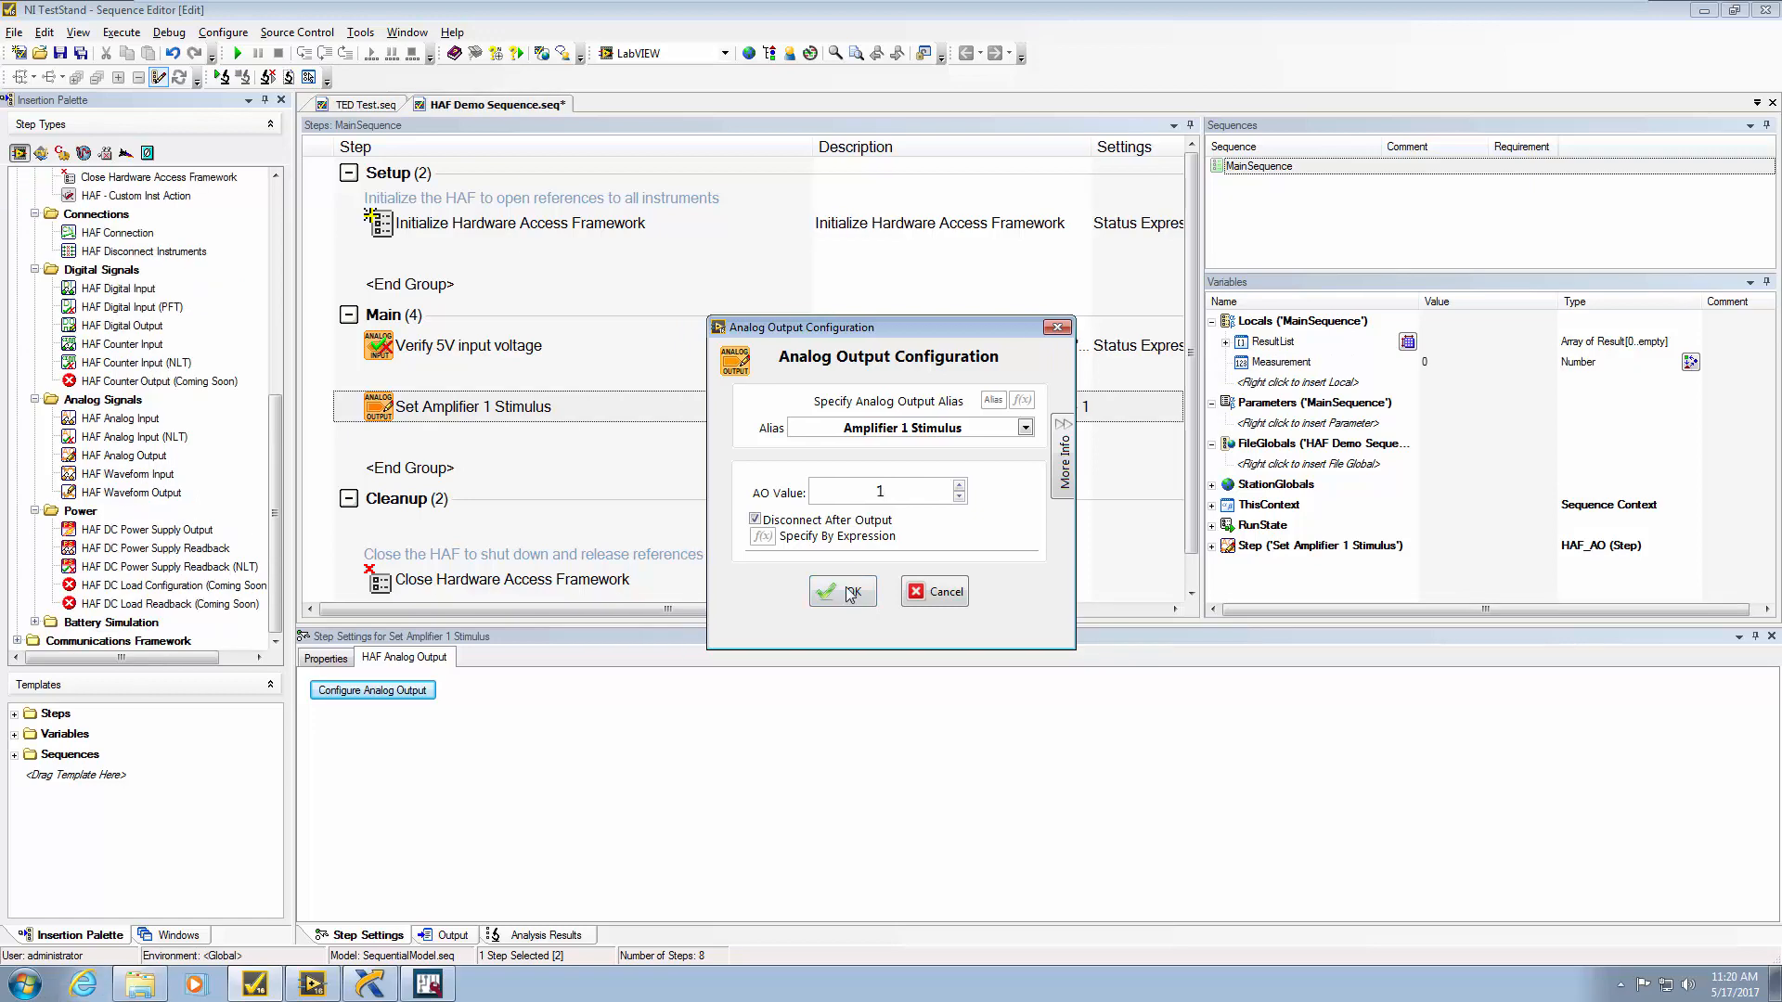
left_click(754, 521)
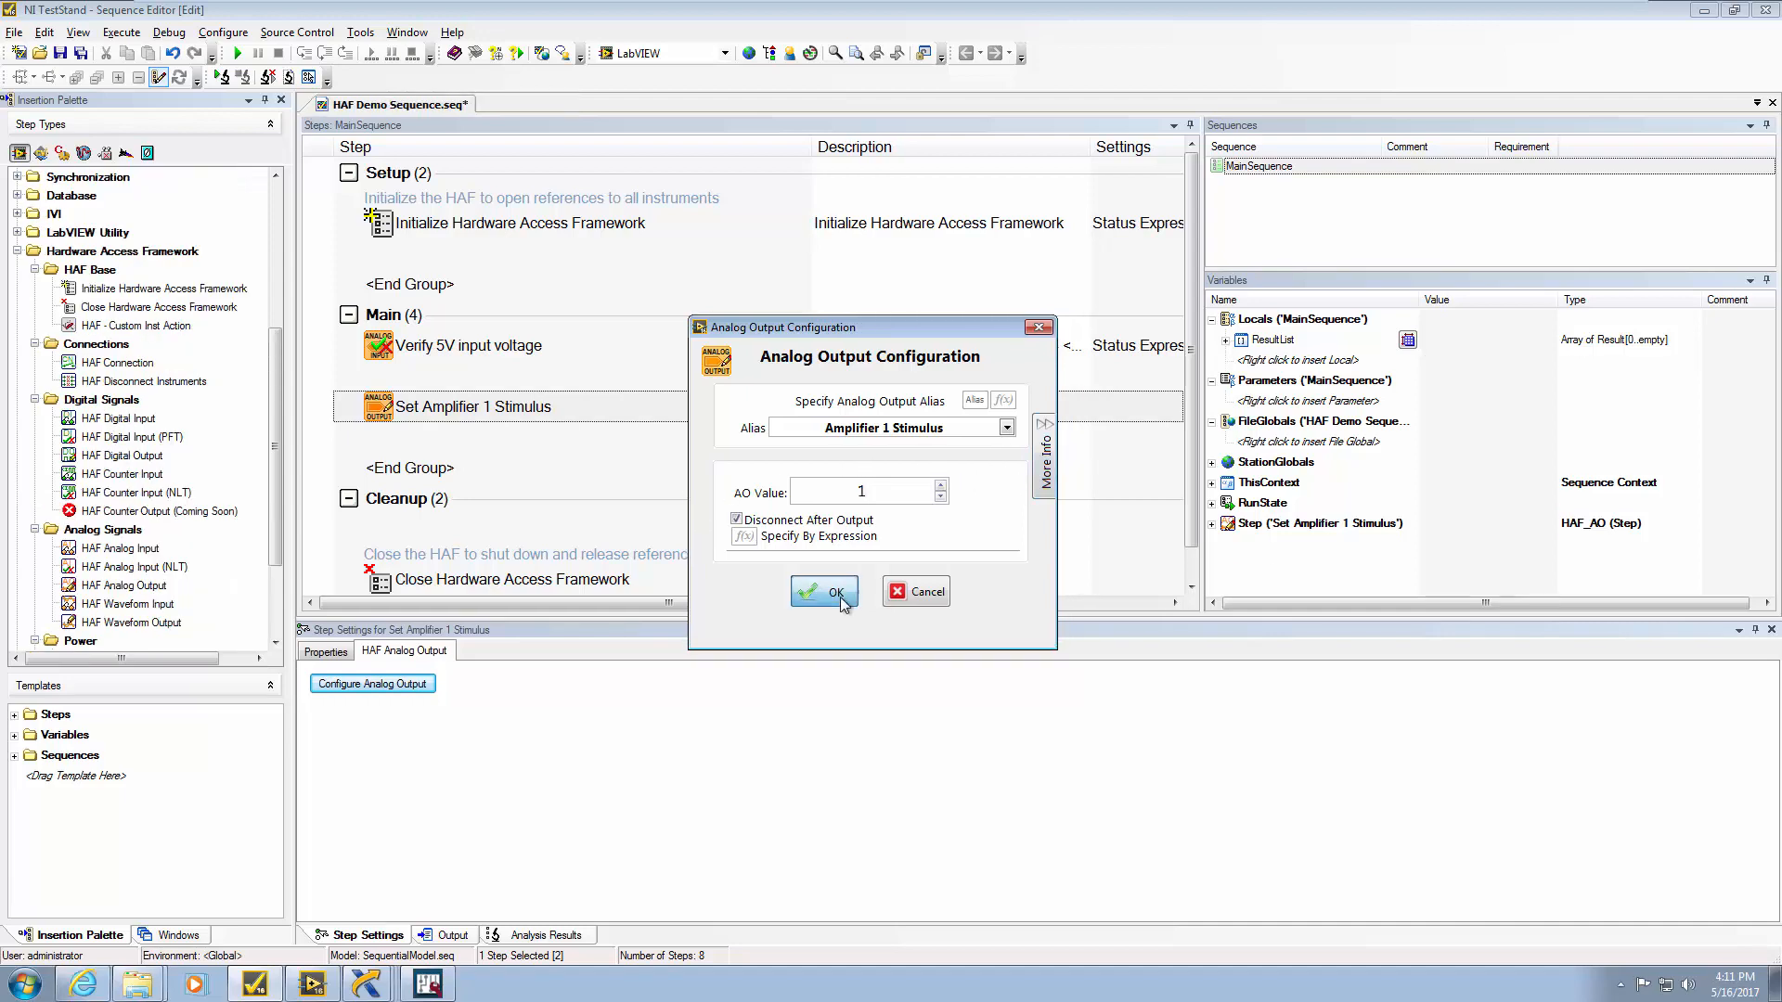
Add an HAF Analog Input step named Verify Amplifier 1 Output below the stimulus step
left_click(841, 594)
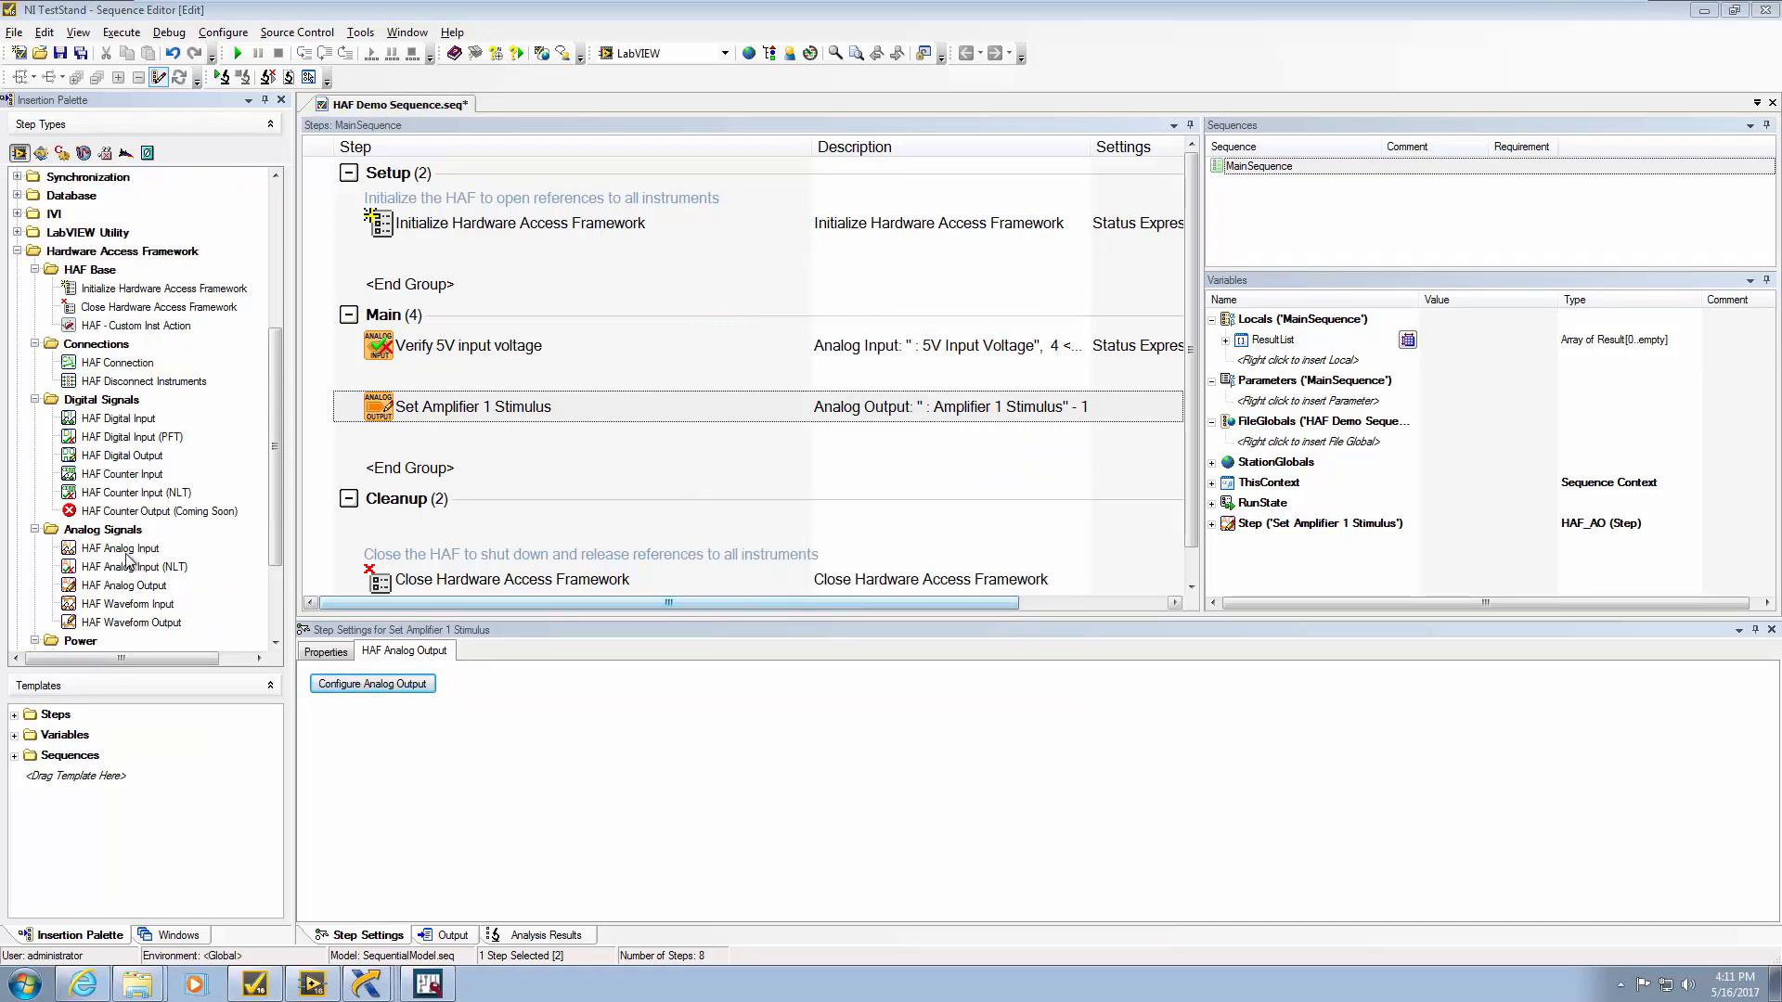
left_click_drag(116, 568, 444, 434)
type("Verify Amplivier")
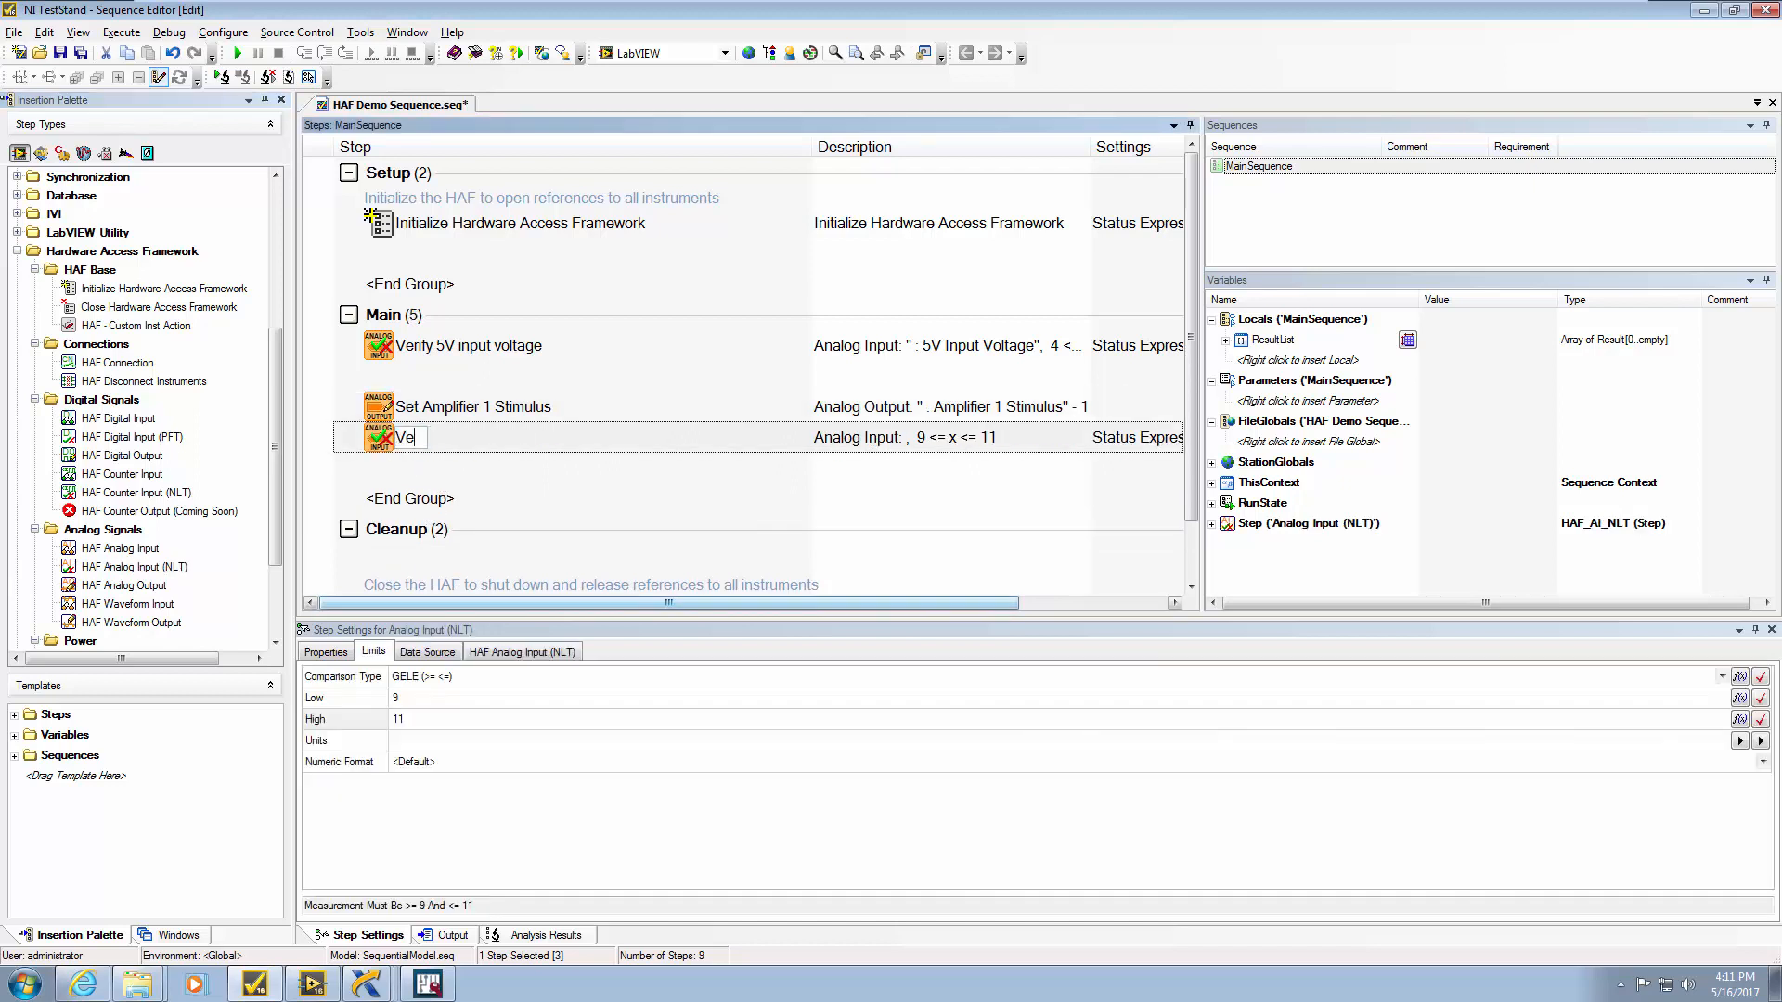
key("BackSpace")
key("BackSpace")
key("BackSpace")
key("BackSpace")
type("fier 1 Output")
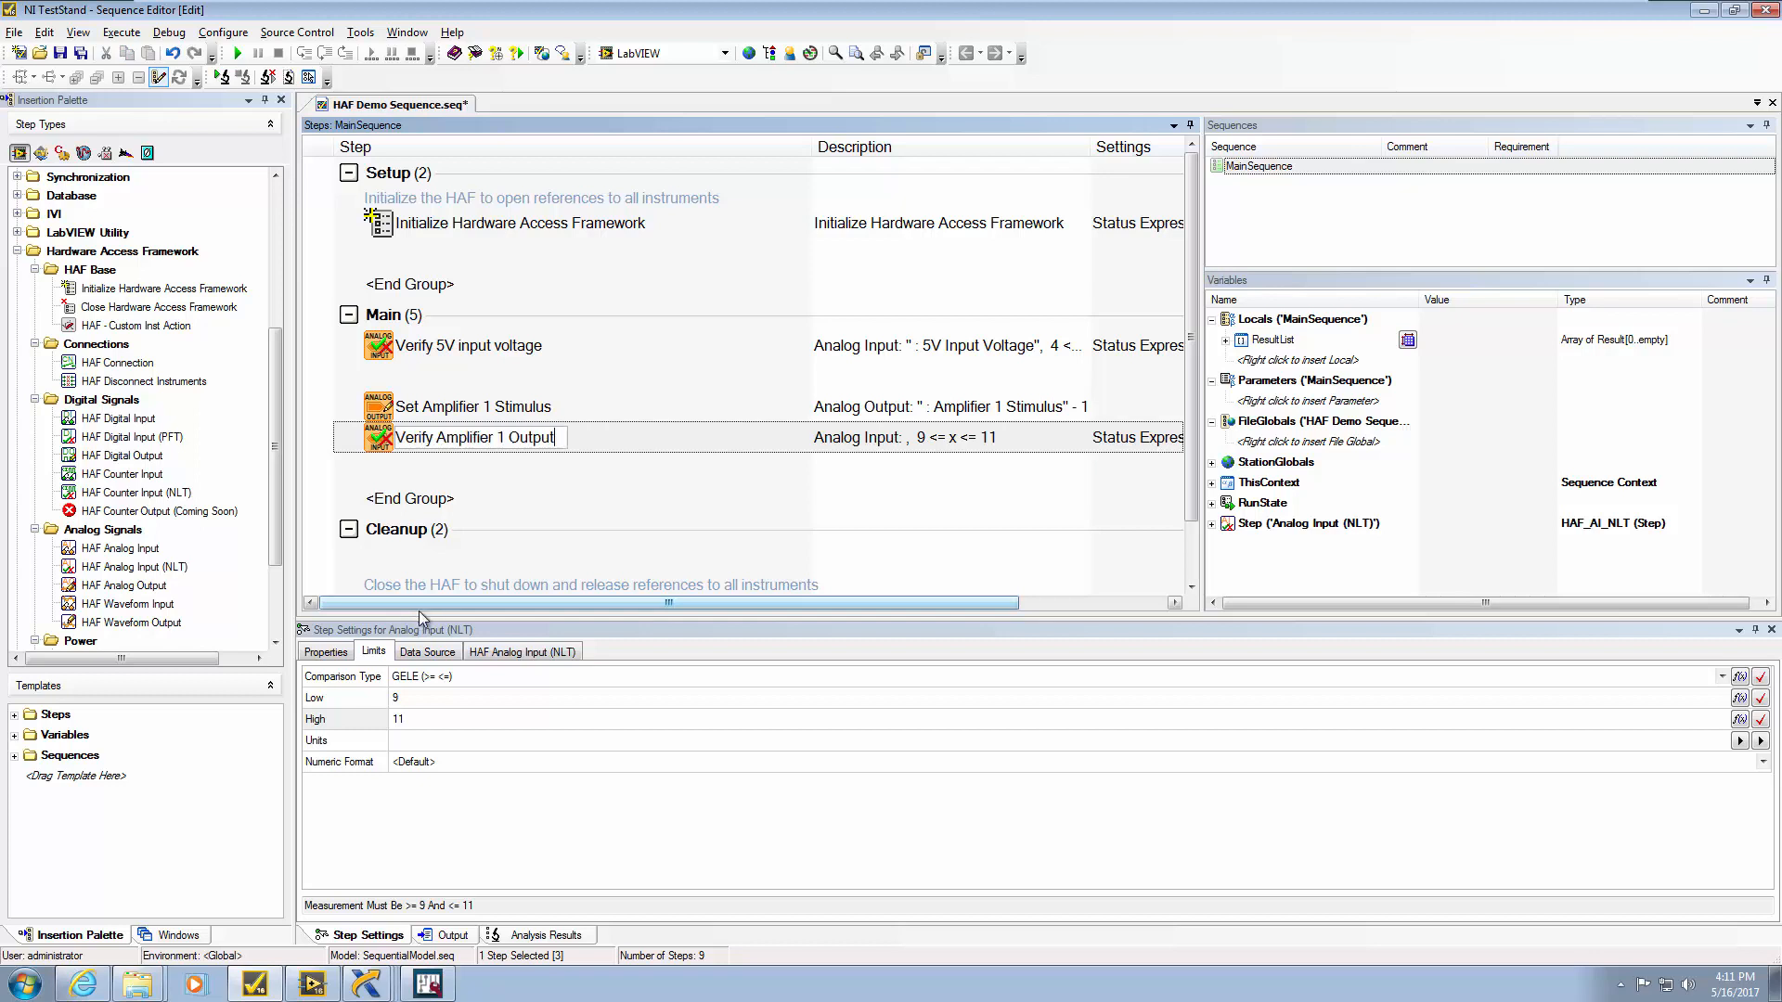
left_click(551, 652)
Set the step's analog input alias to Amplifier 1 Measurement
left_click(402, 687)
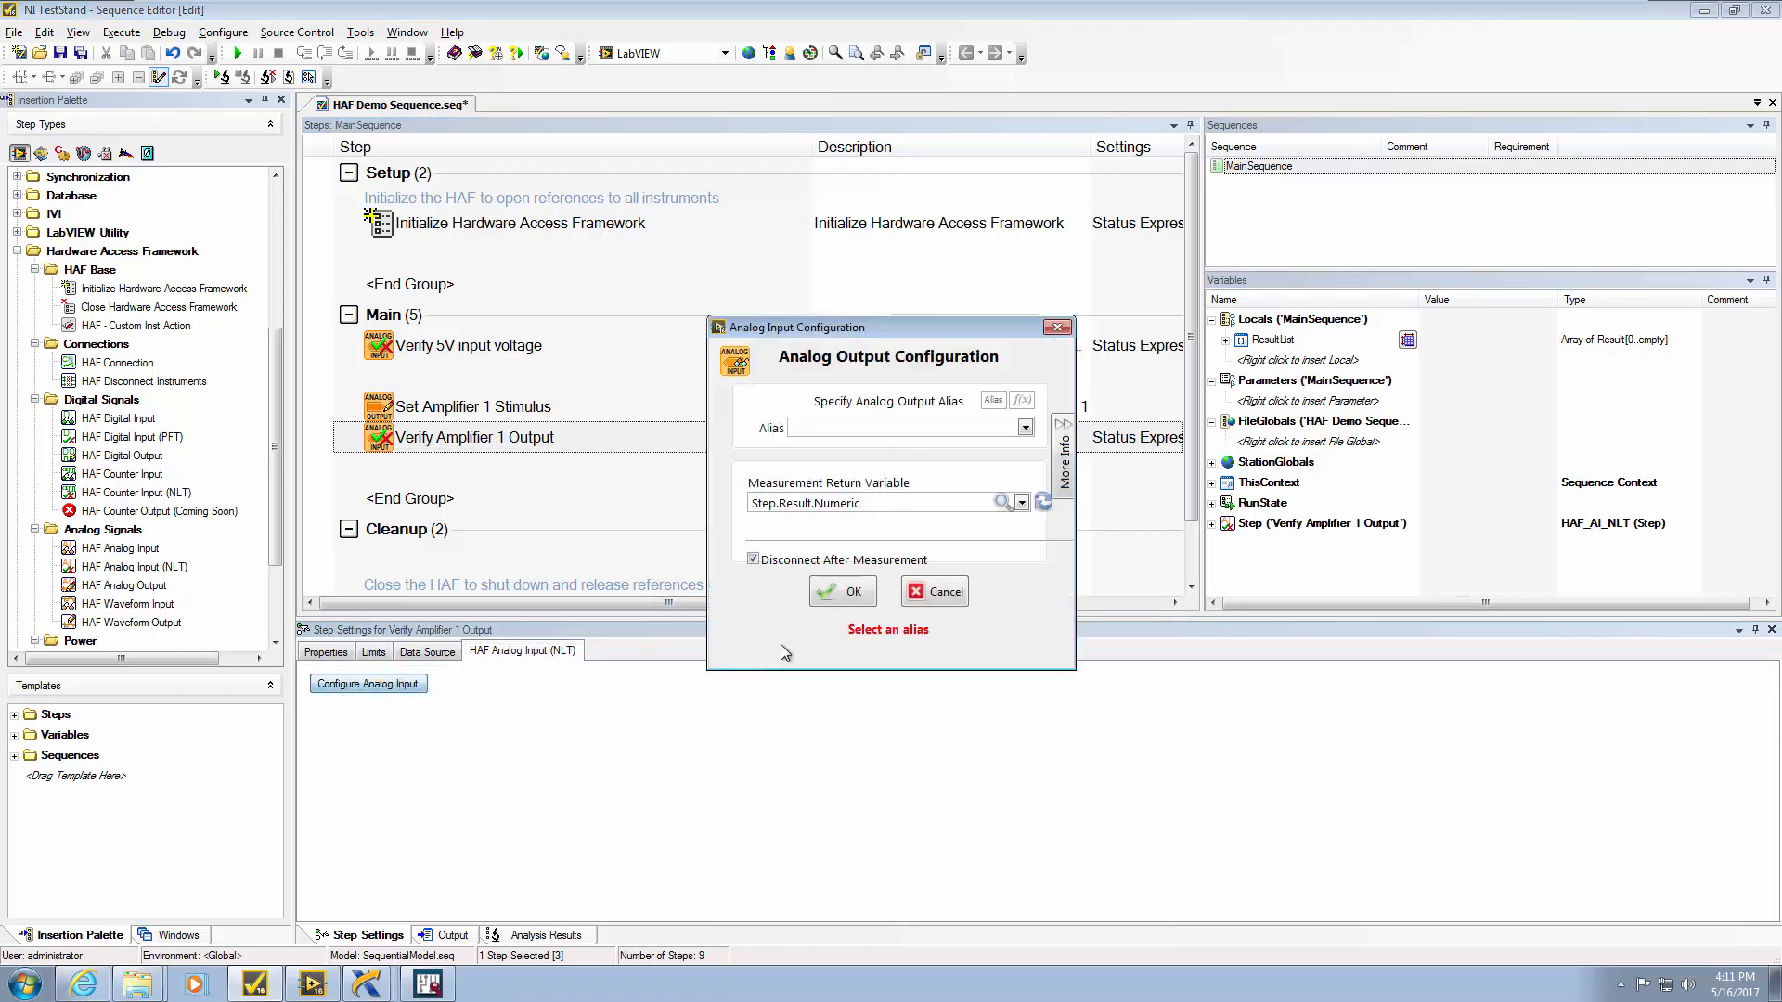
left_click(1063, 428)
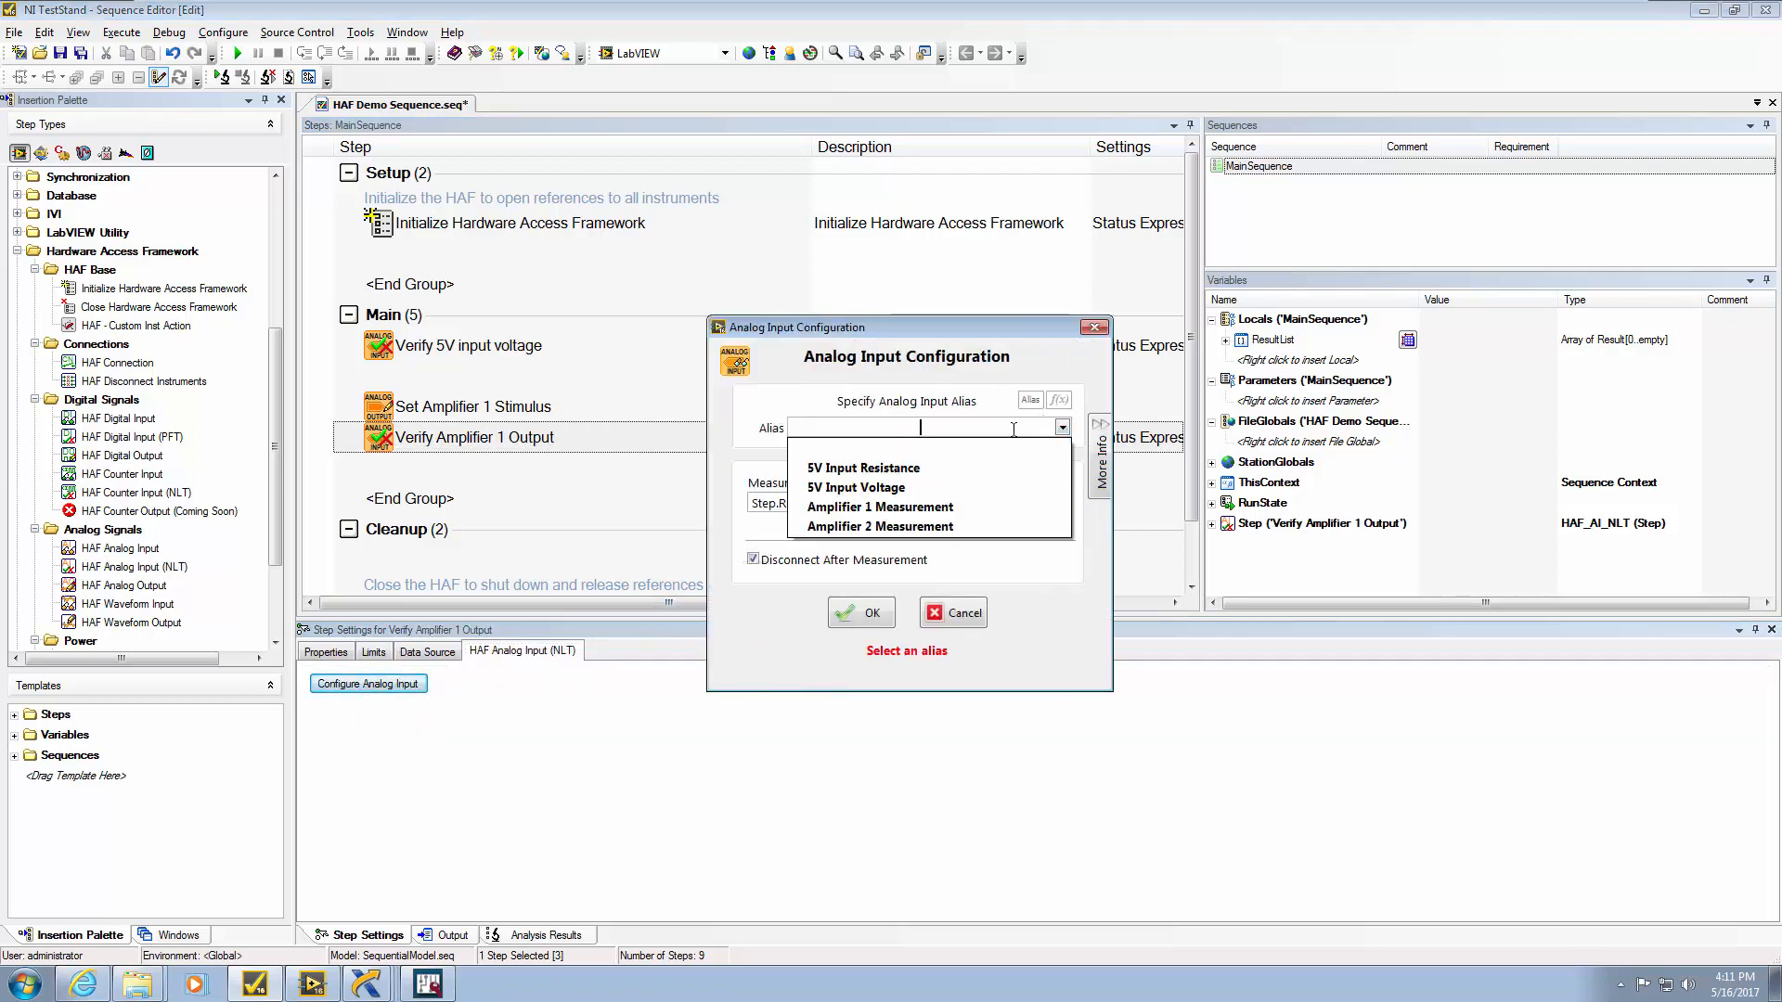
left_click(933, 509)
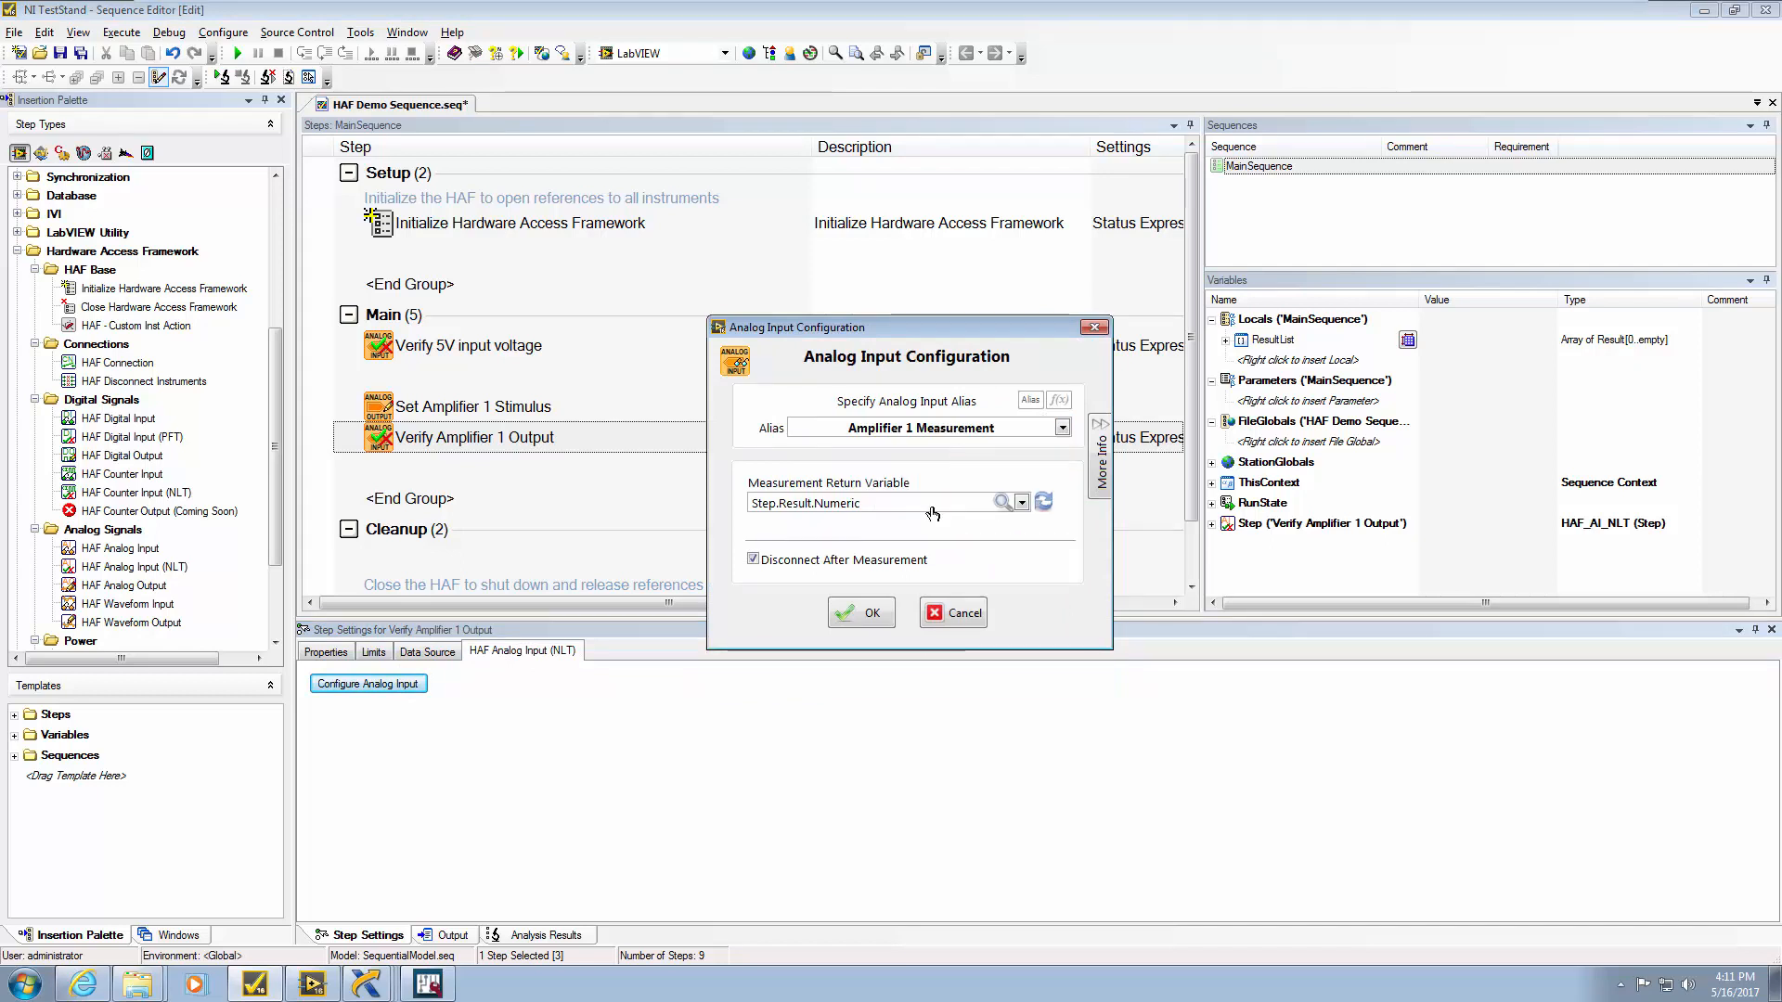
left_click(873, 612)
Set the Verify Amplifier 1 Output step's low limit to 7
left_click(373, 652)
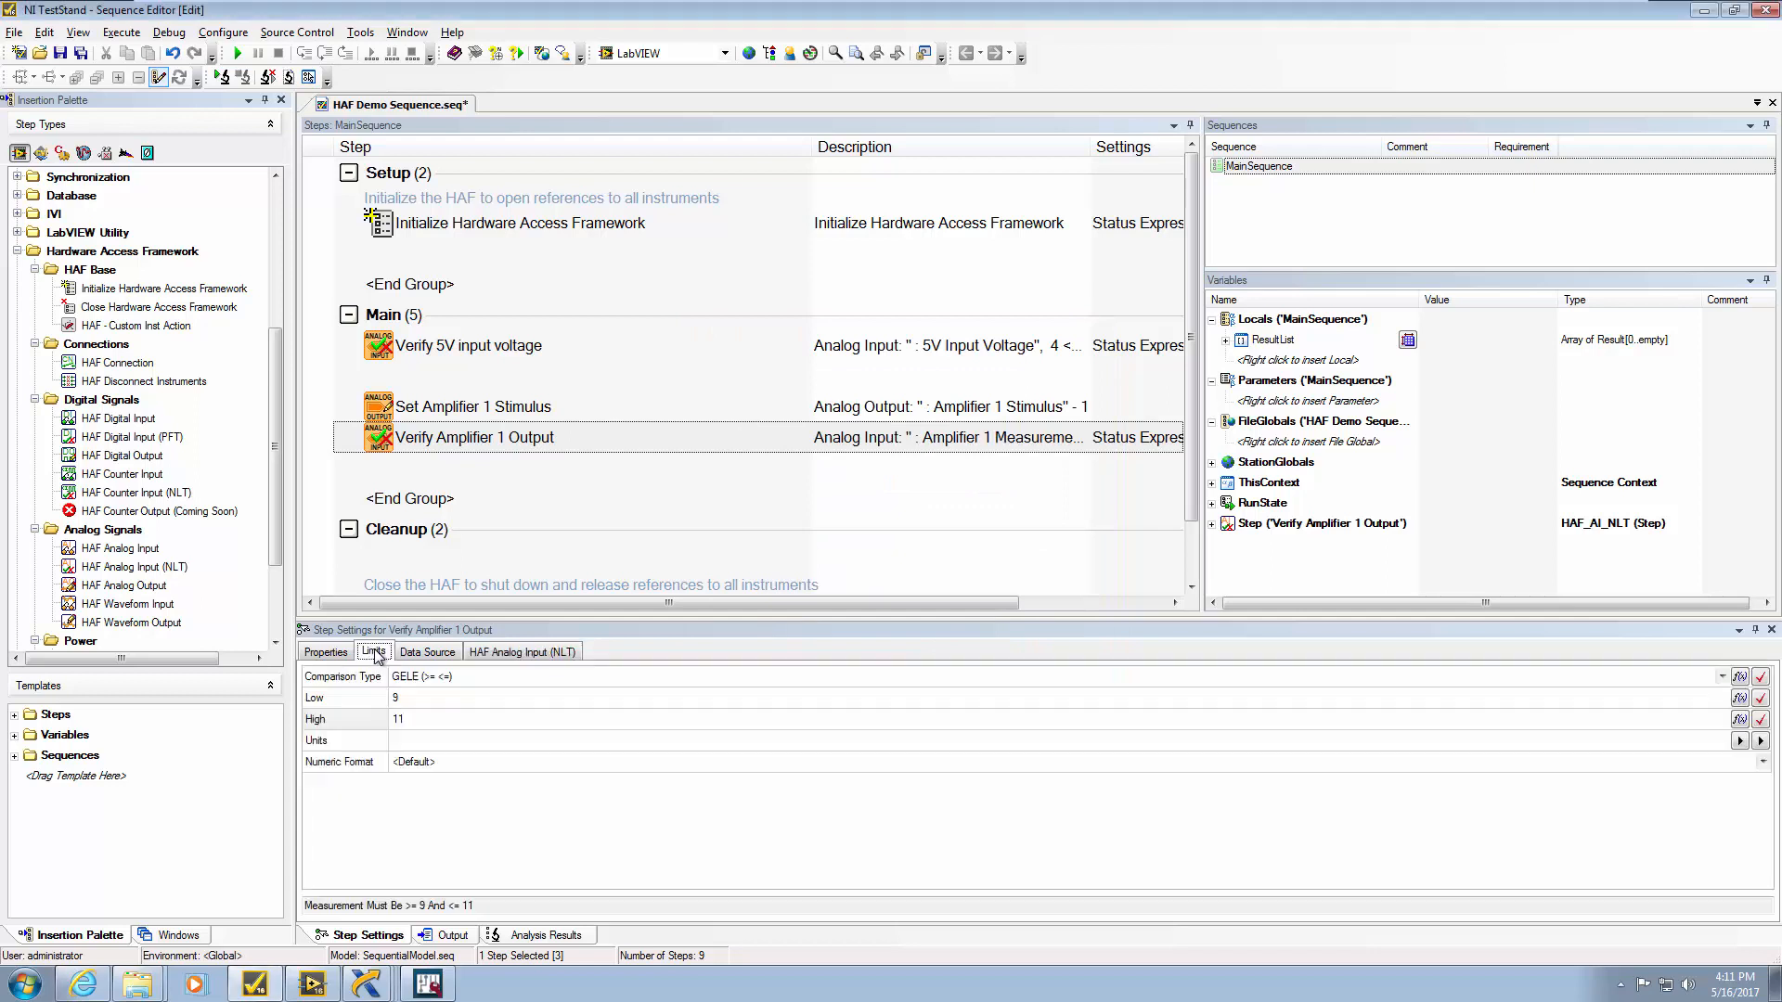
left_click(429, 696)
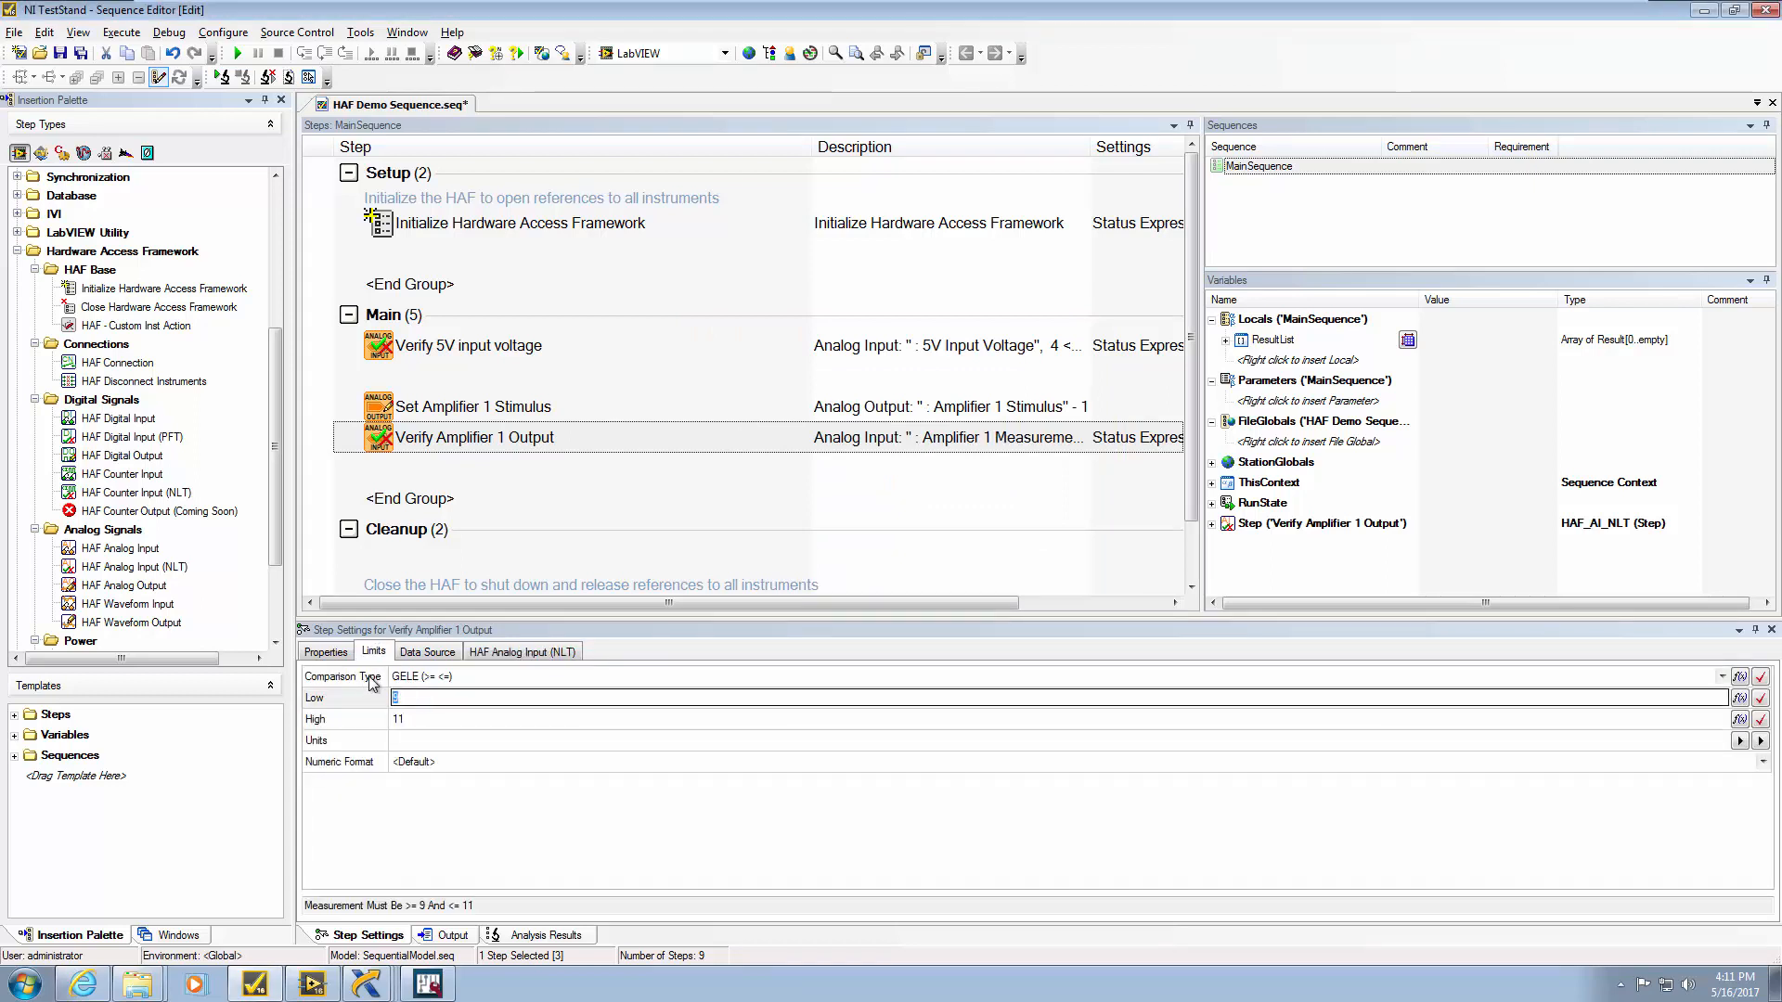
type("7")
left_click(423, 720)
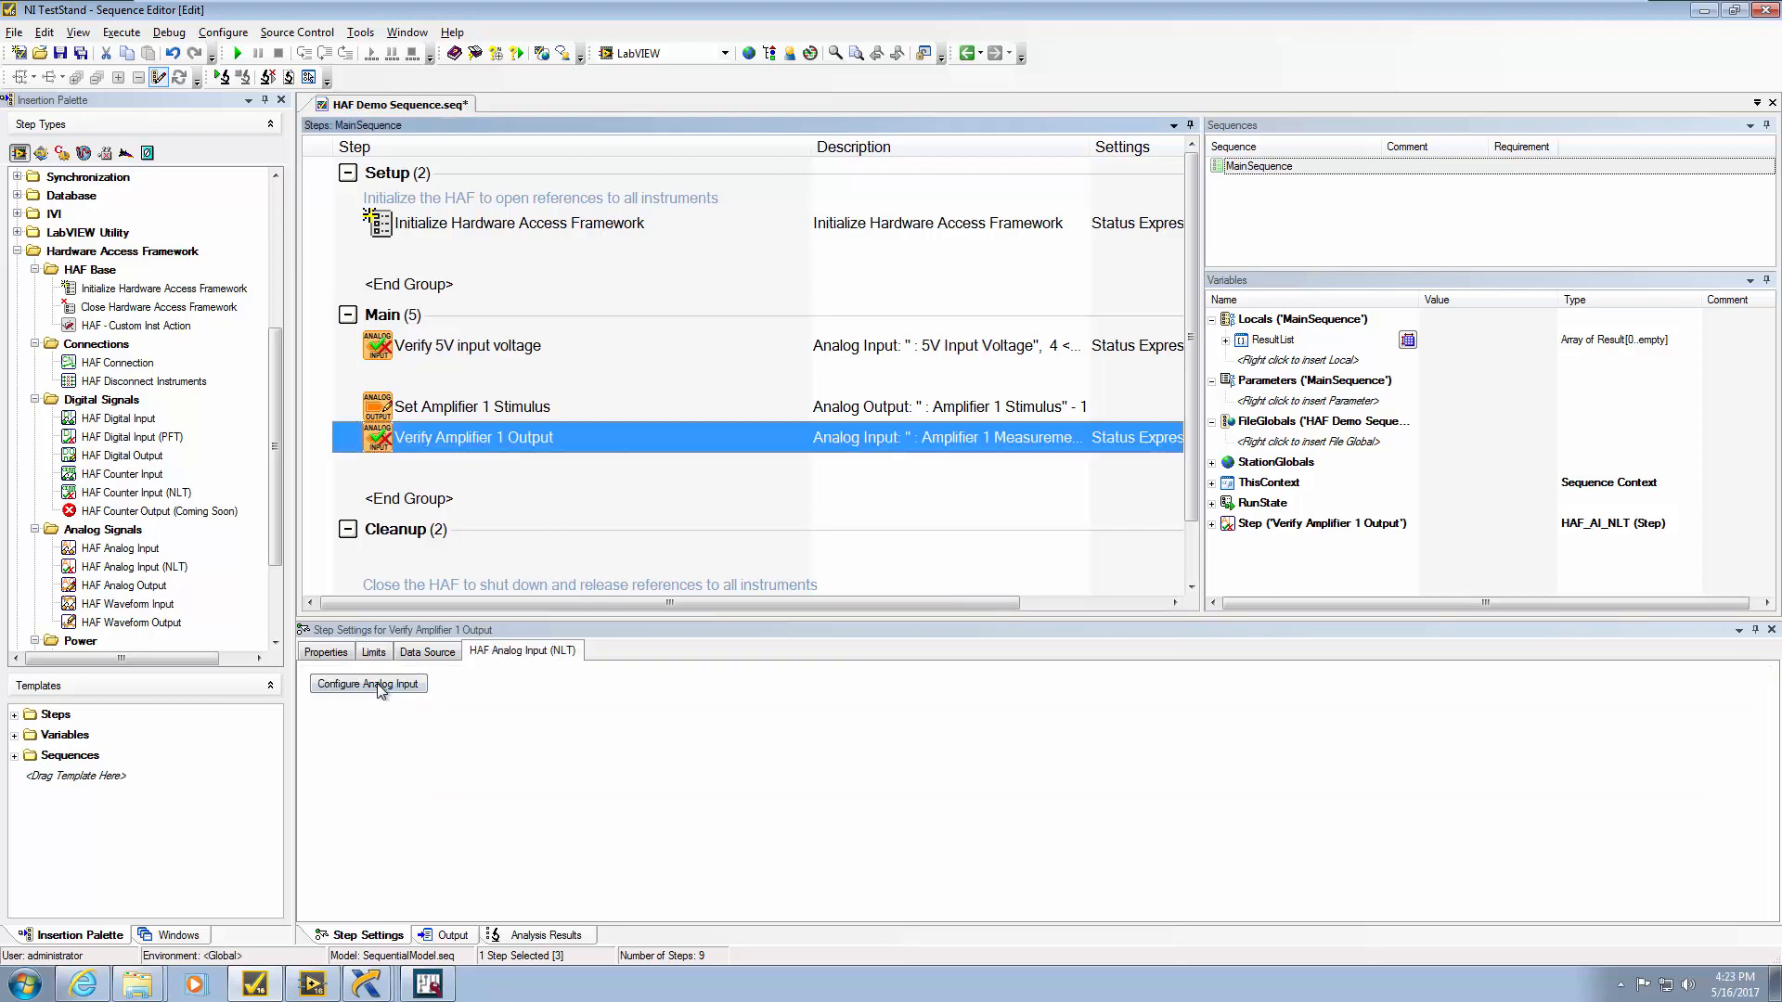
Review the input aliases without changing anything, then minimize TestStand to show the HAF Manager
left_click(380, 687)
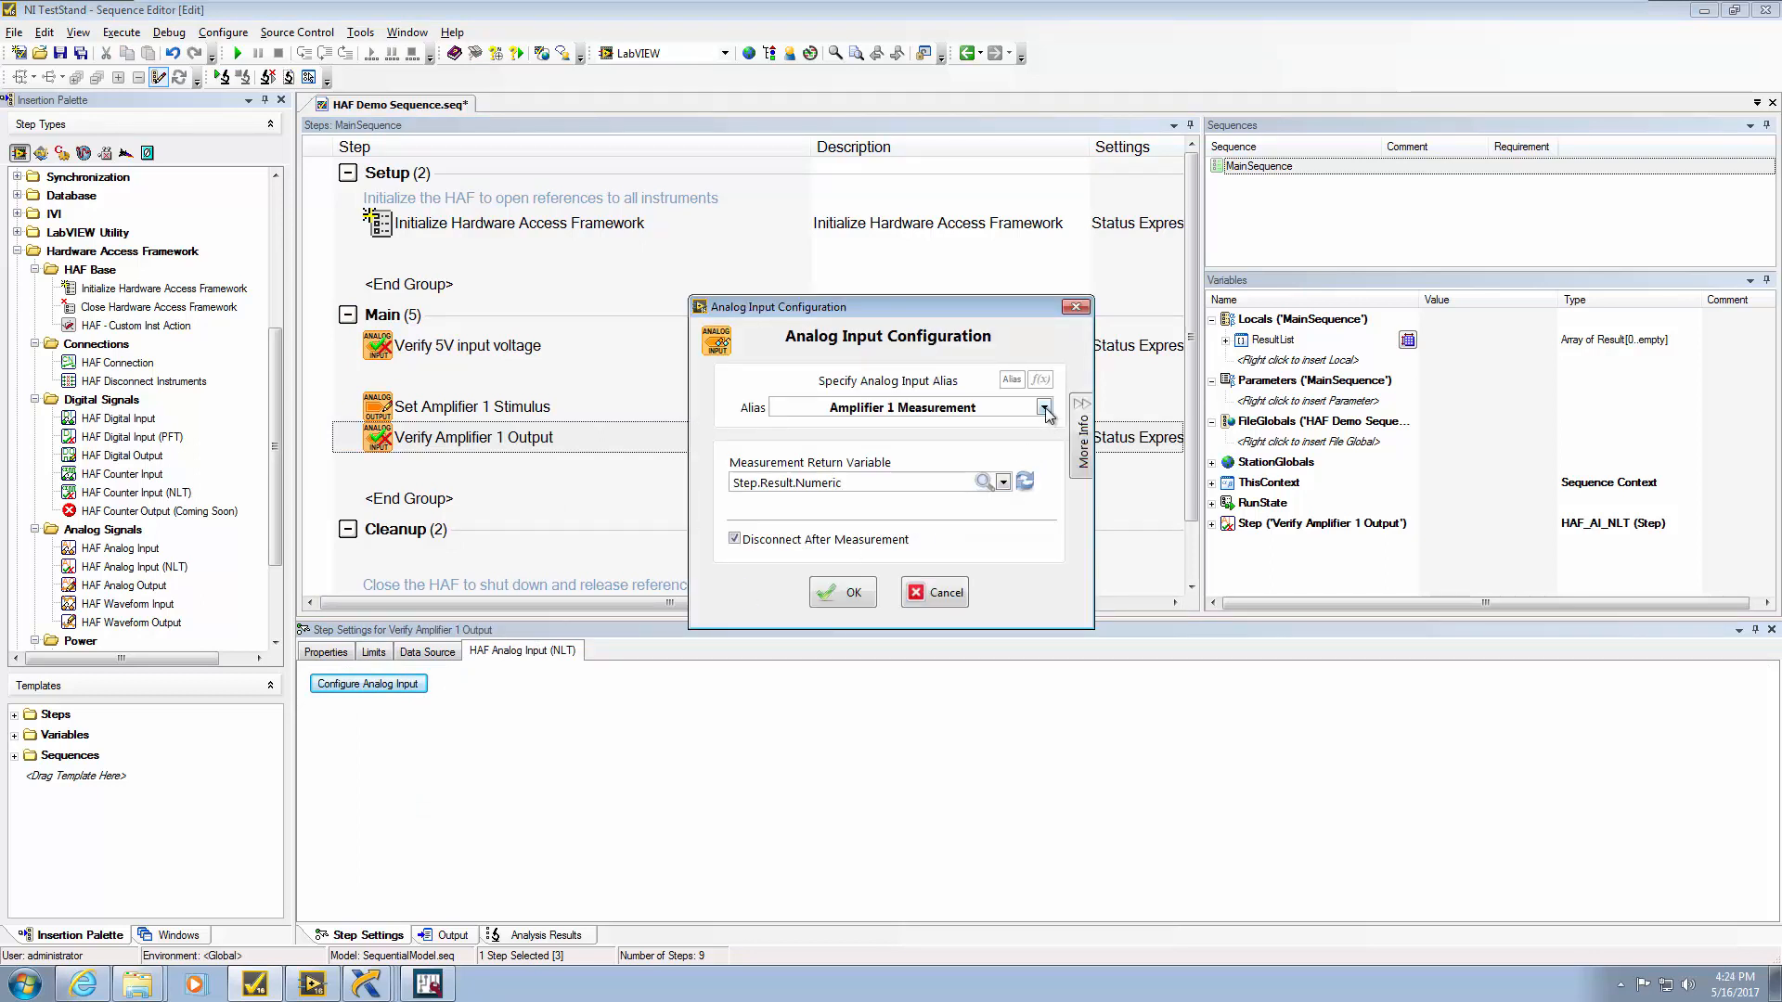
left_click(1045, 406)
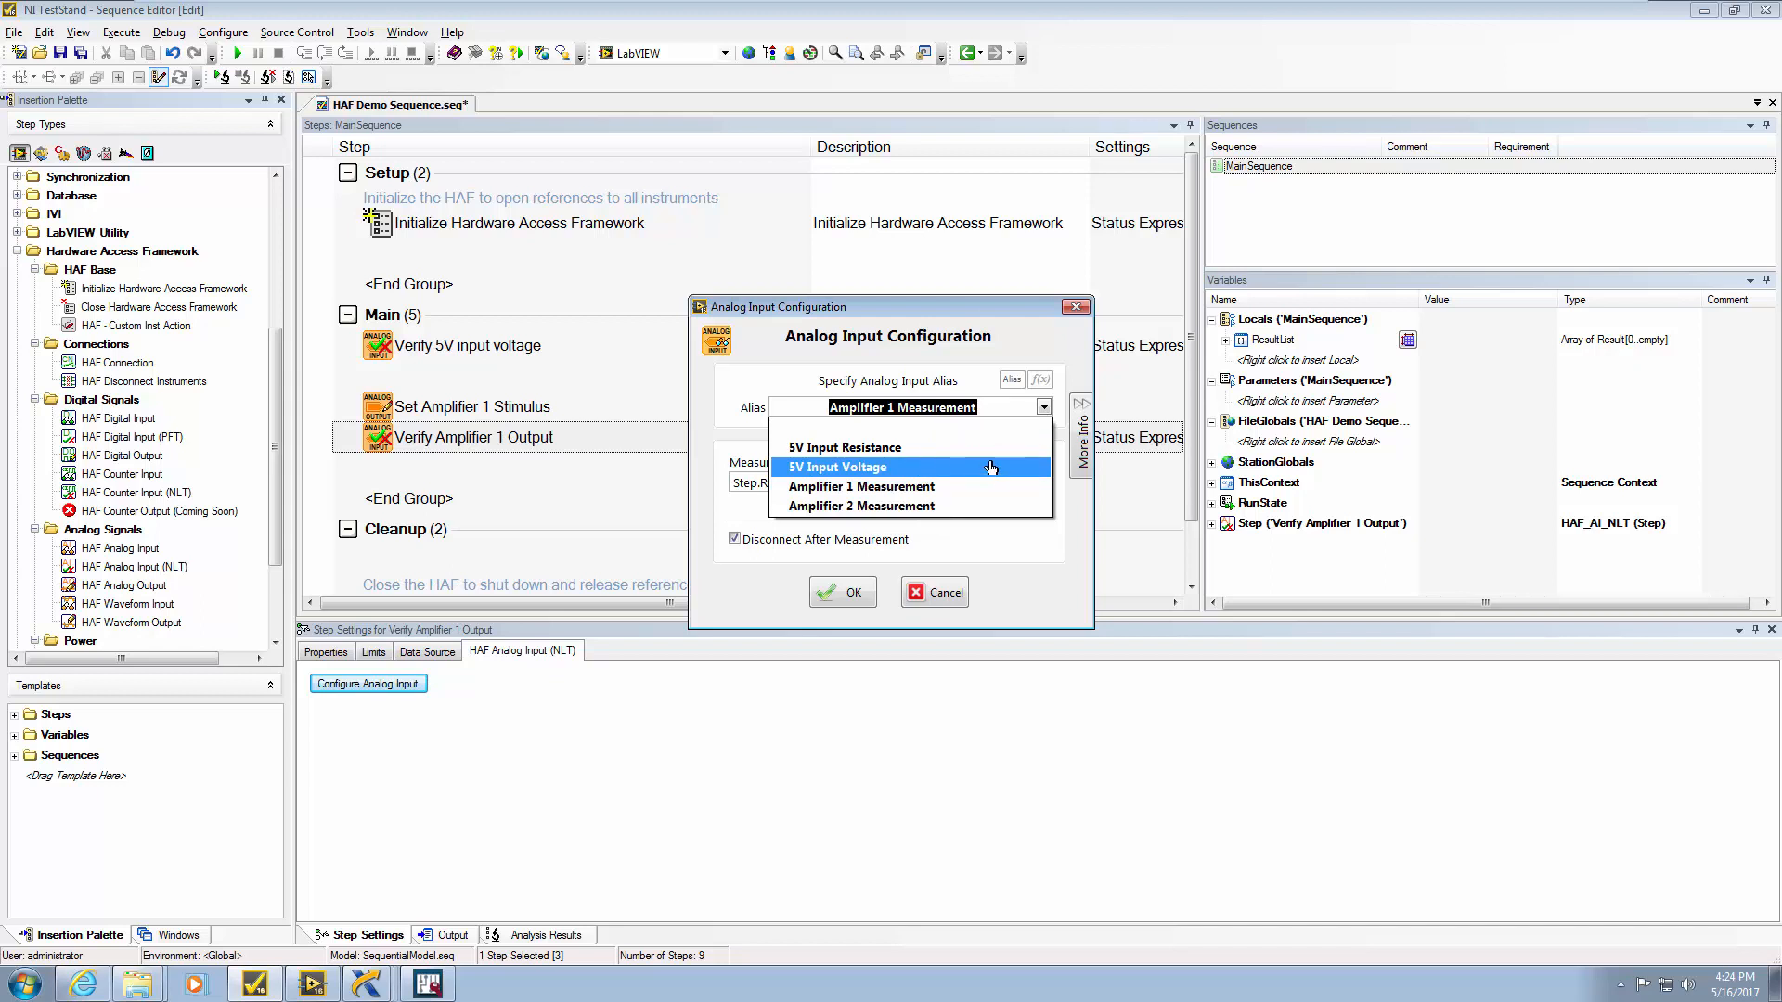
left_click(951, 596)
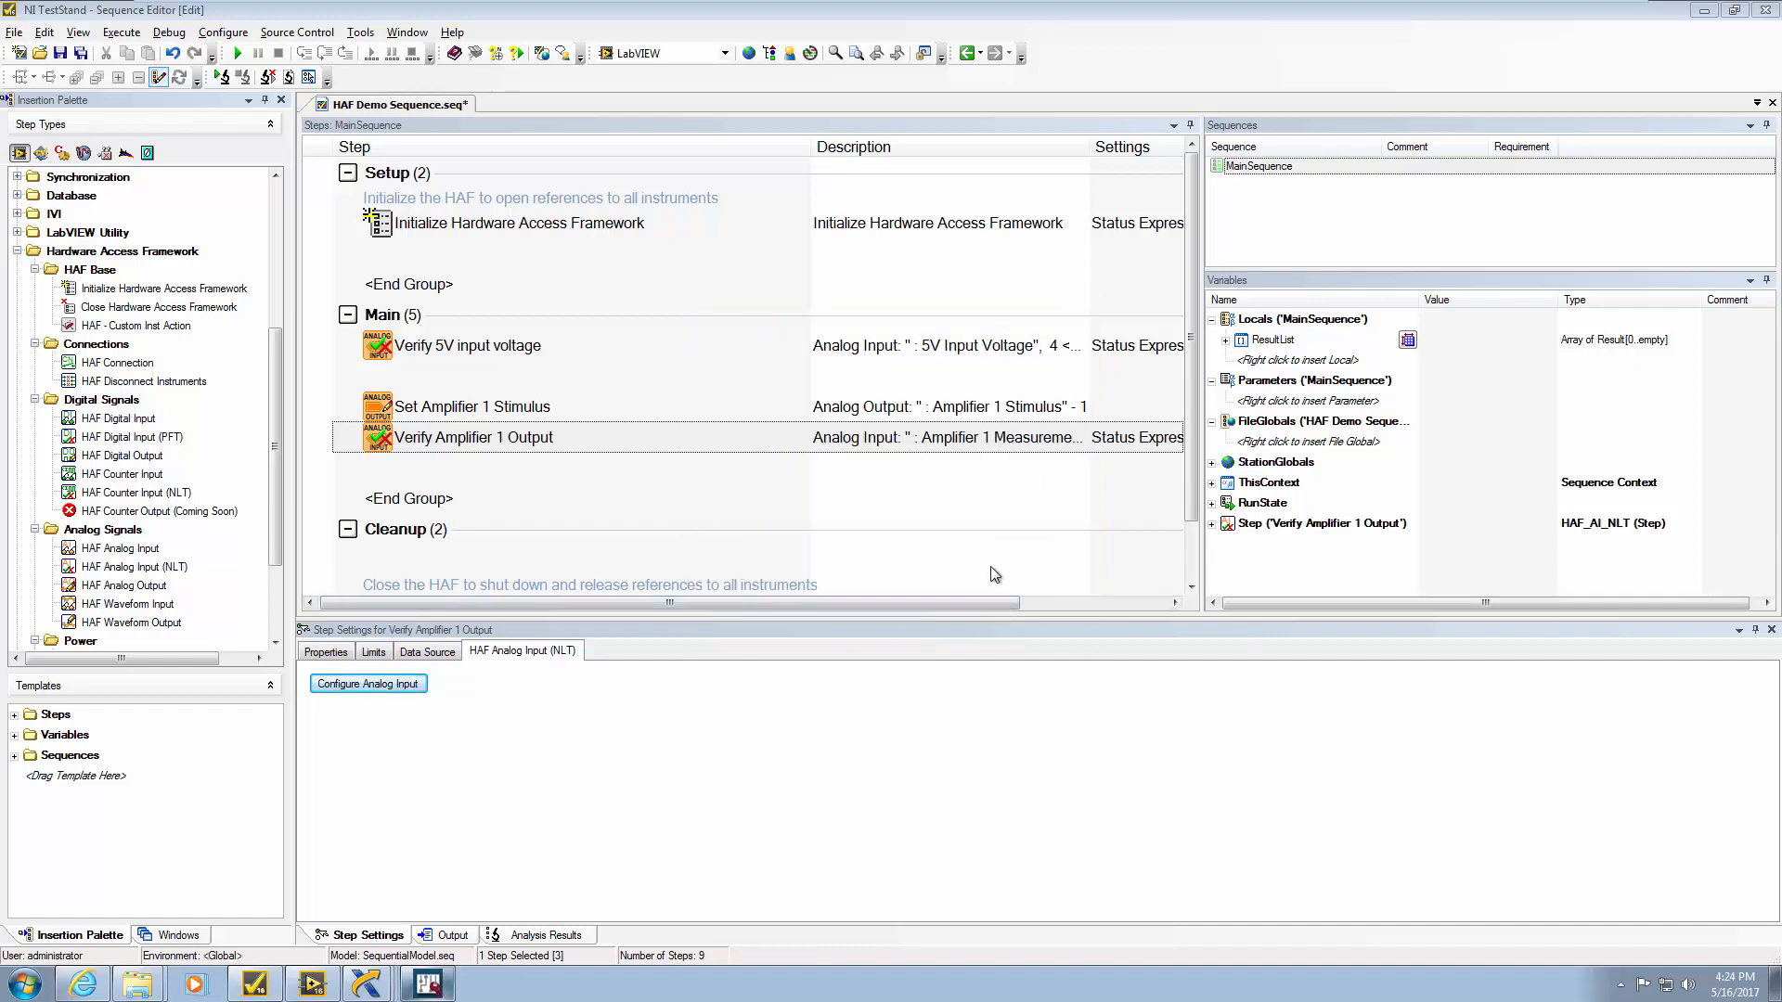
left_click(1704, 12)
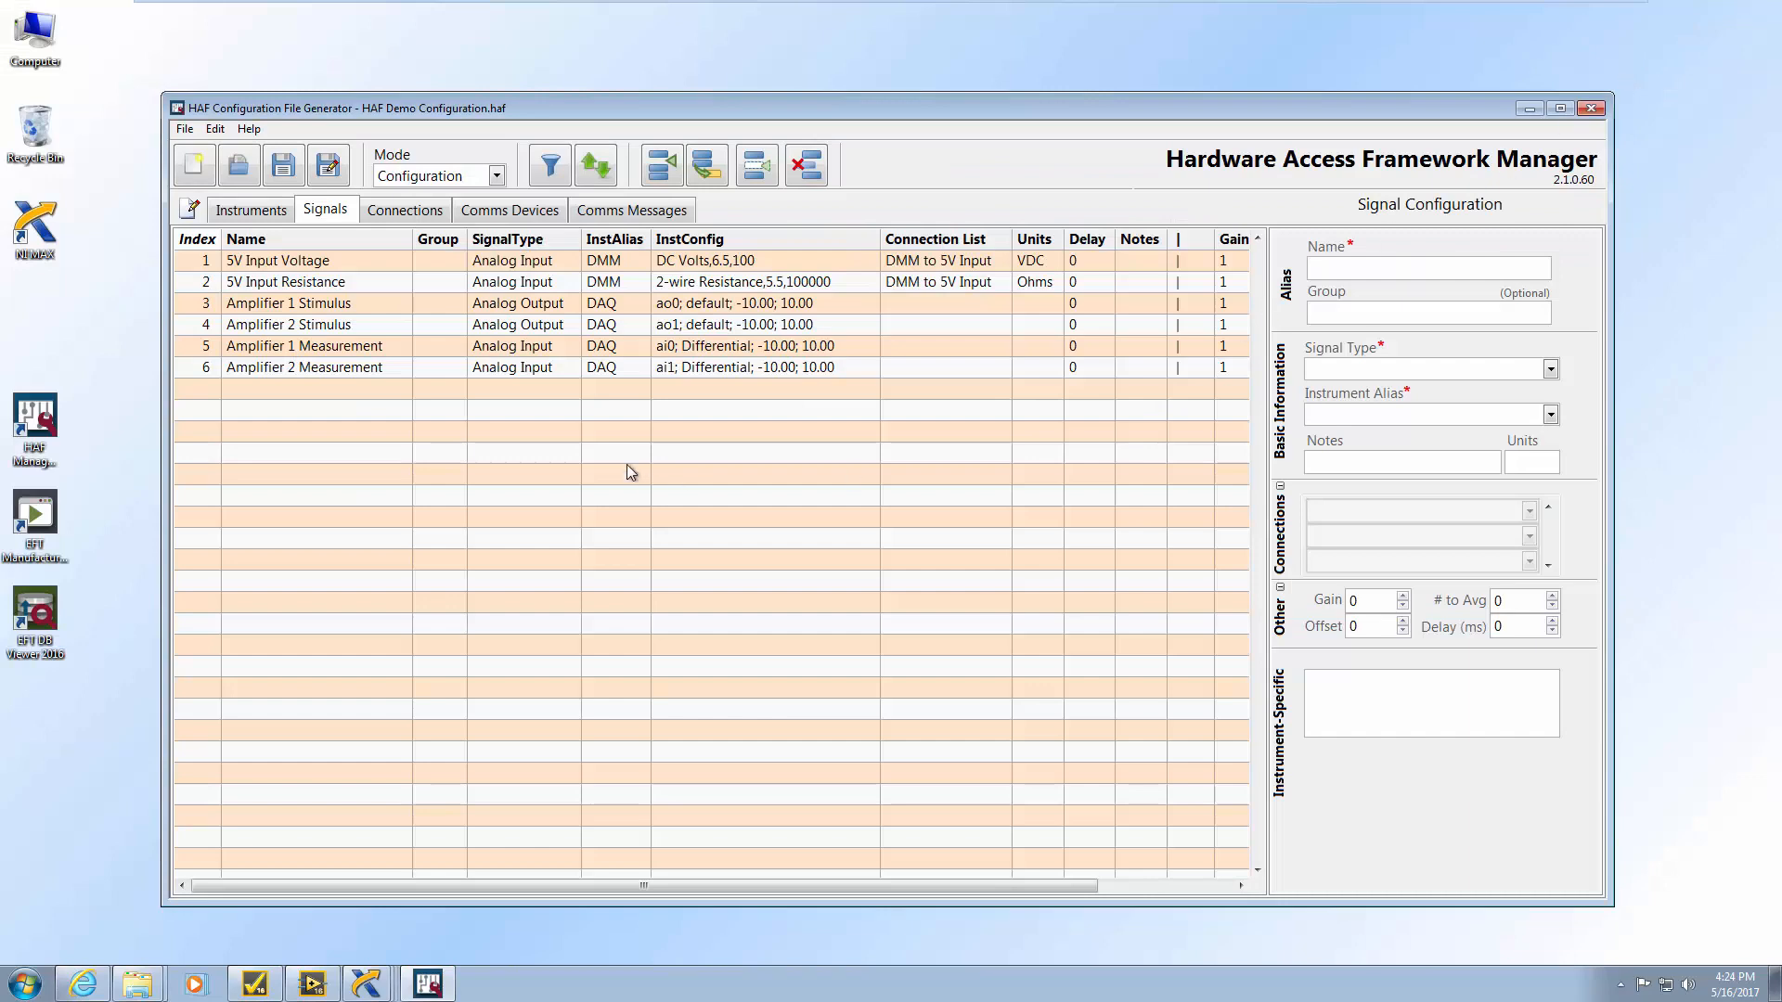
Glance at the Instruments and Connections tabs, returning to the Signals list
left_click(251, 212)
left_click(327, 212)
left_click(403, 211)
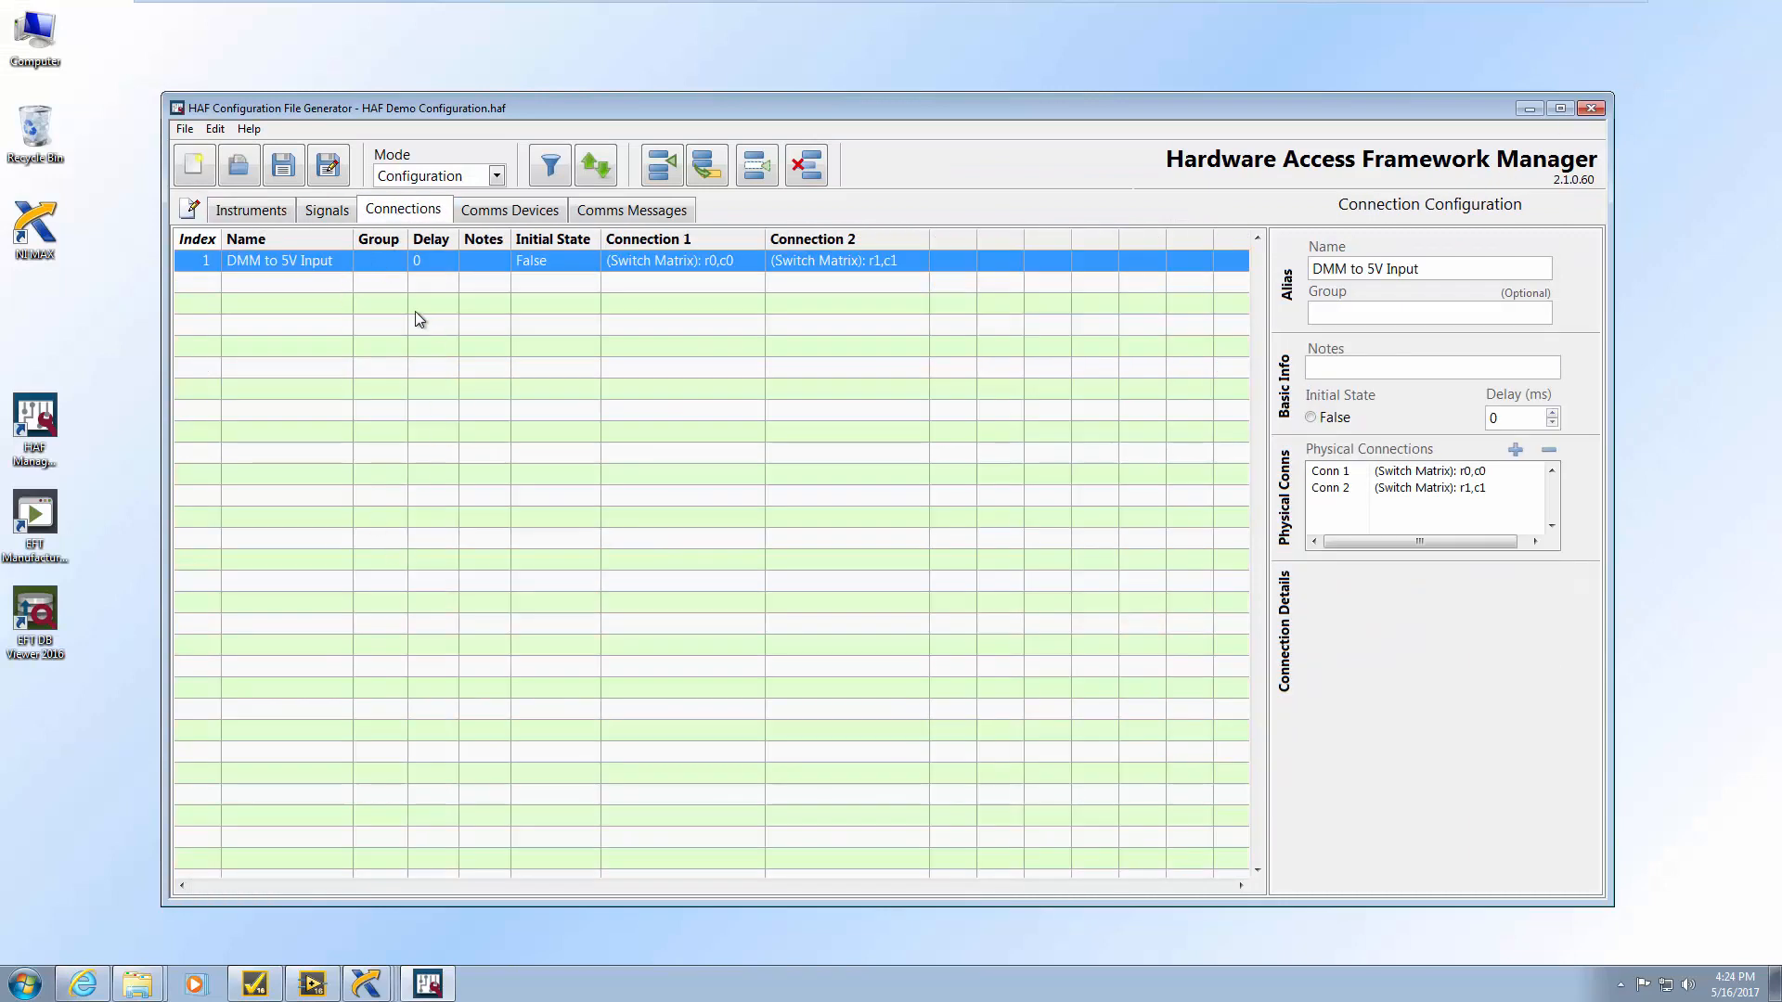
left_click(330, 211)
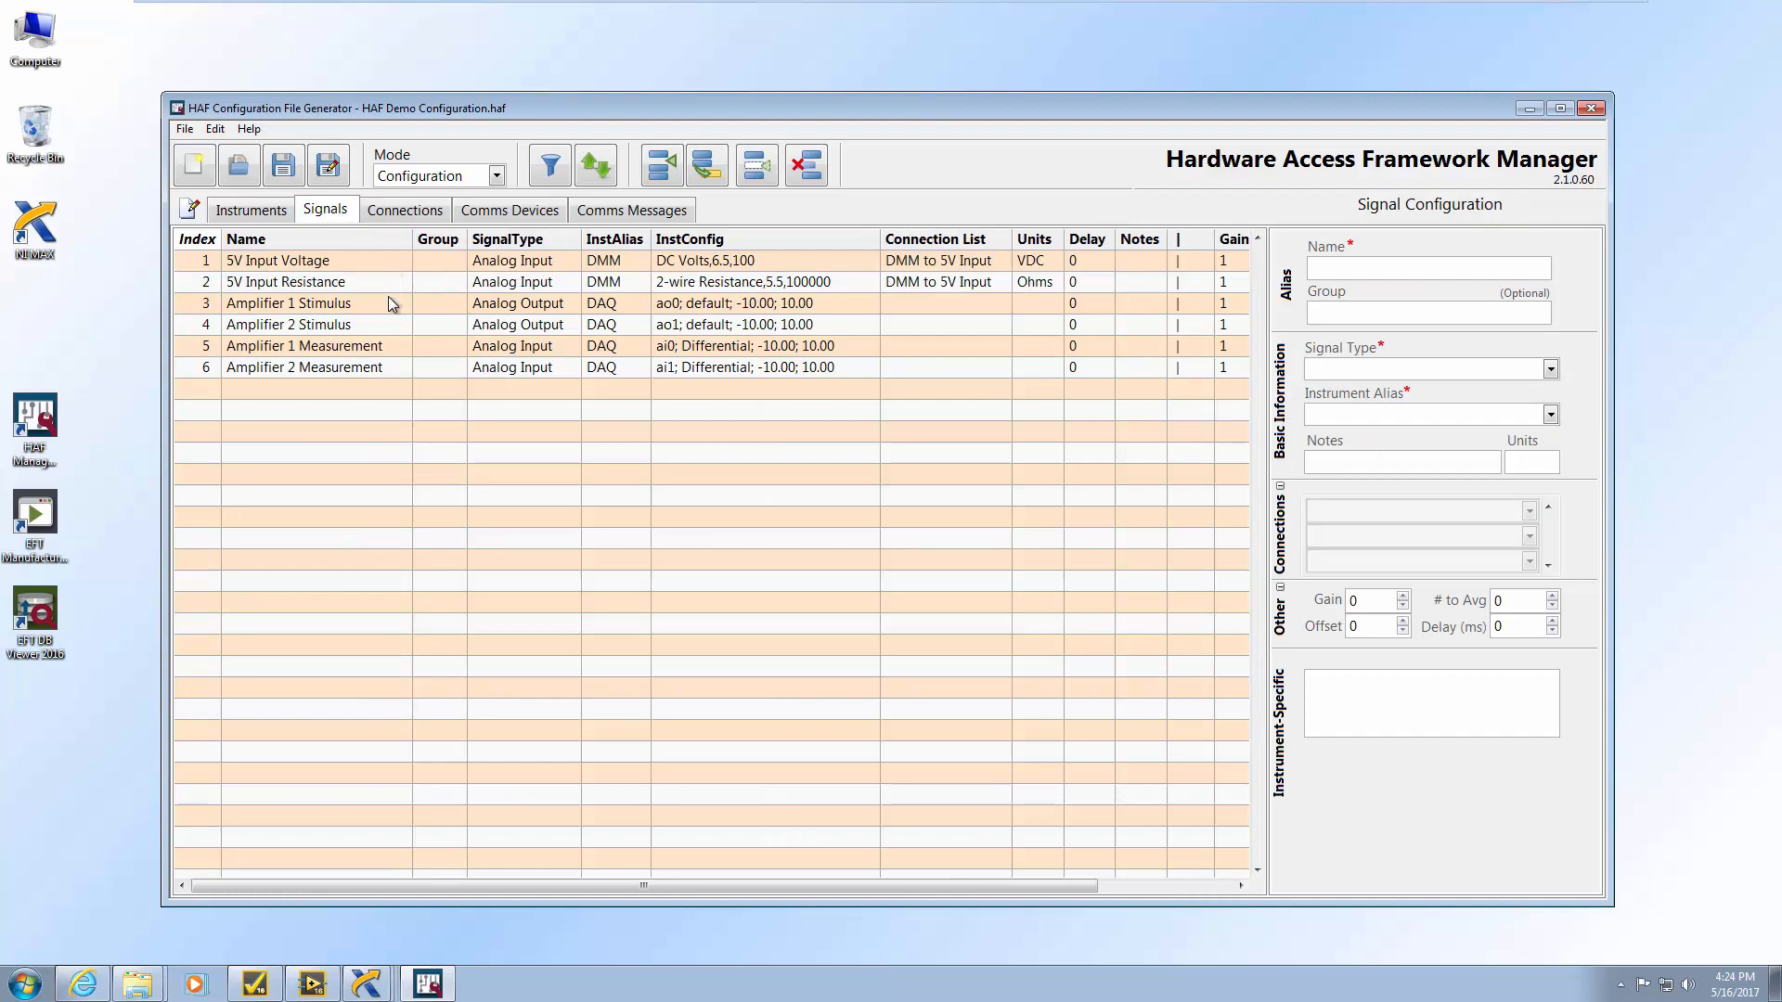
Put 5V Input Voltage and 5V Input Resistance in group Power
left_click(349, 264)
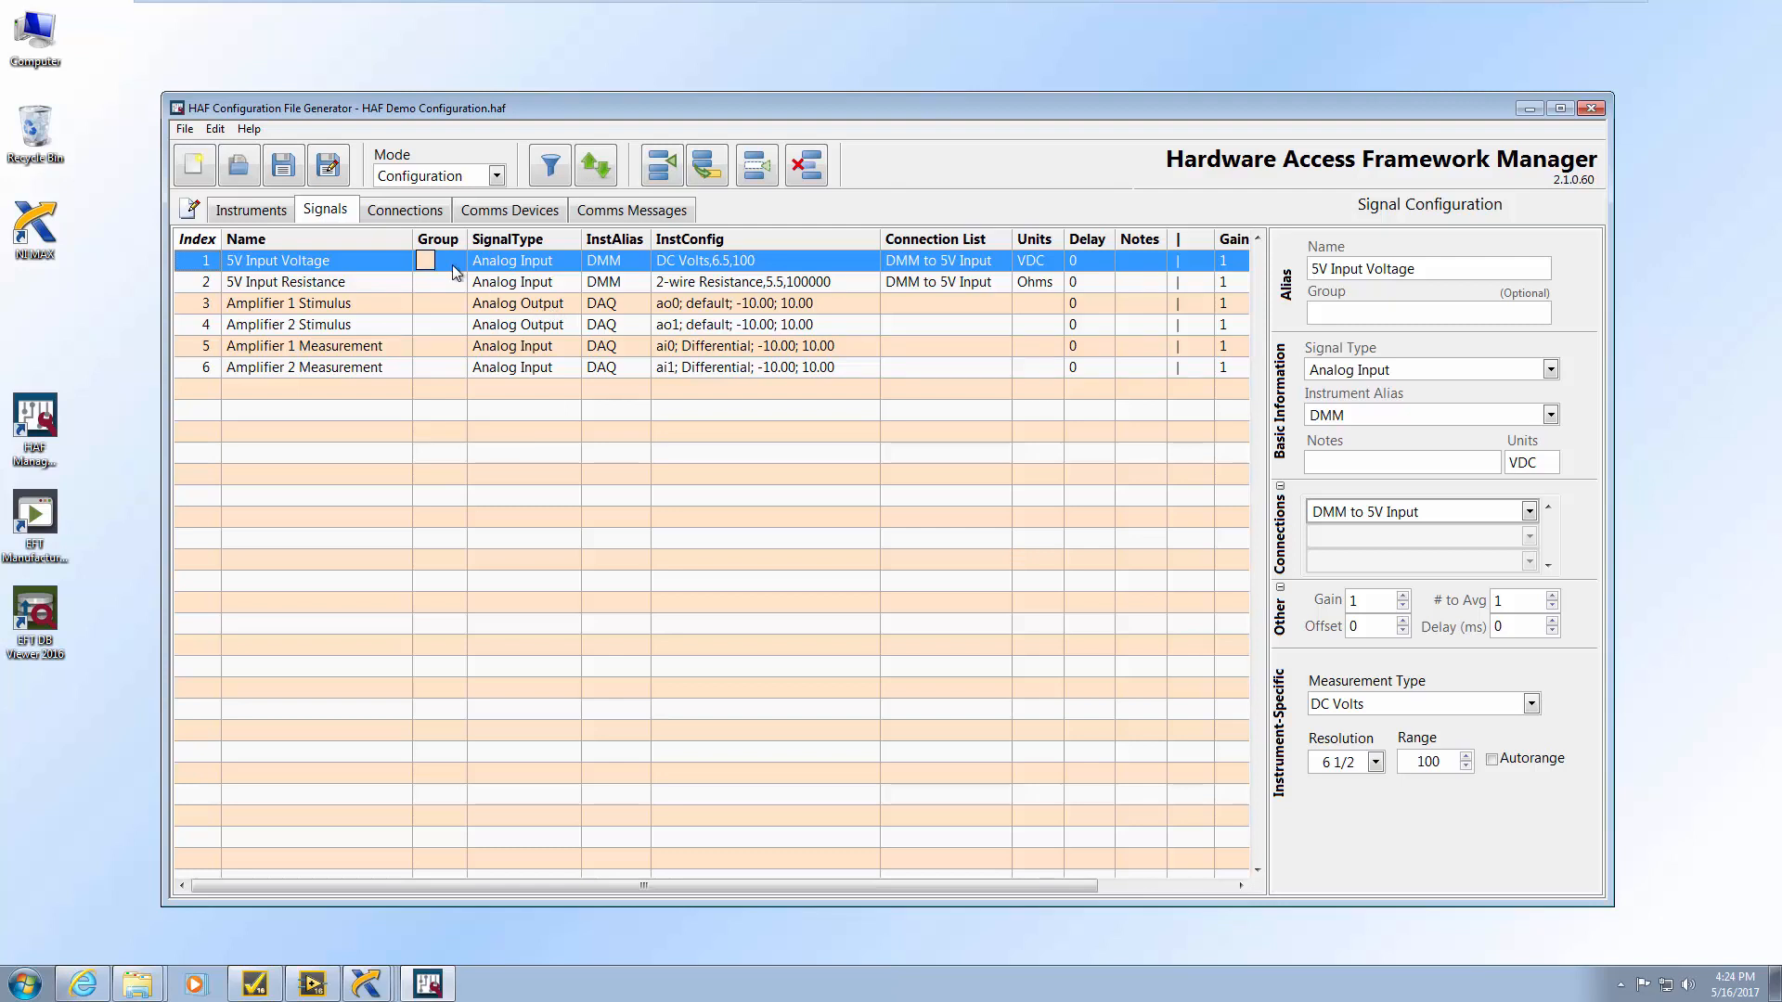
left_click(430, 277)
left_click(431, 277)
type("Power")
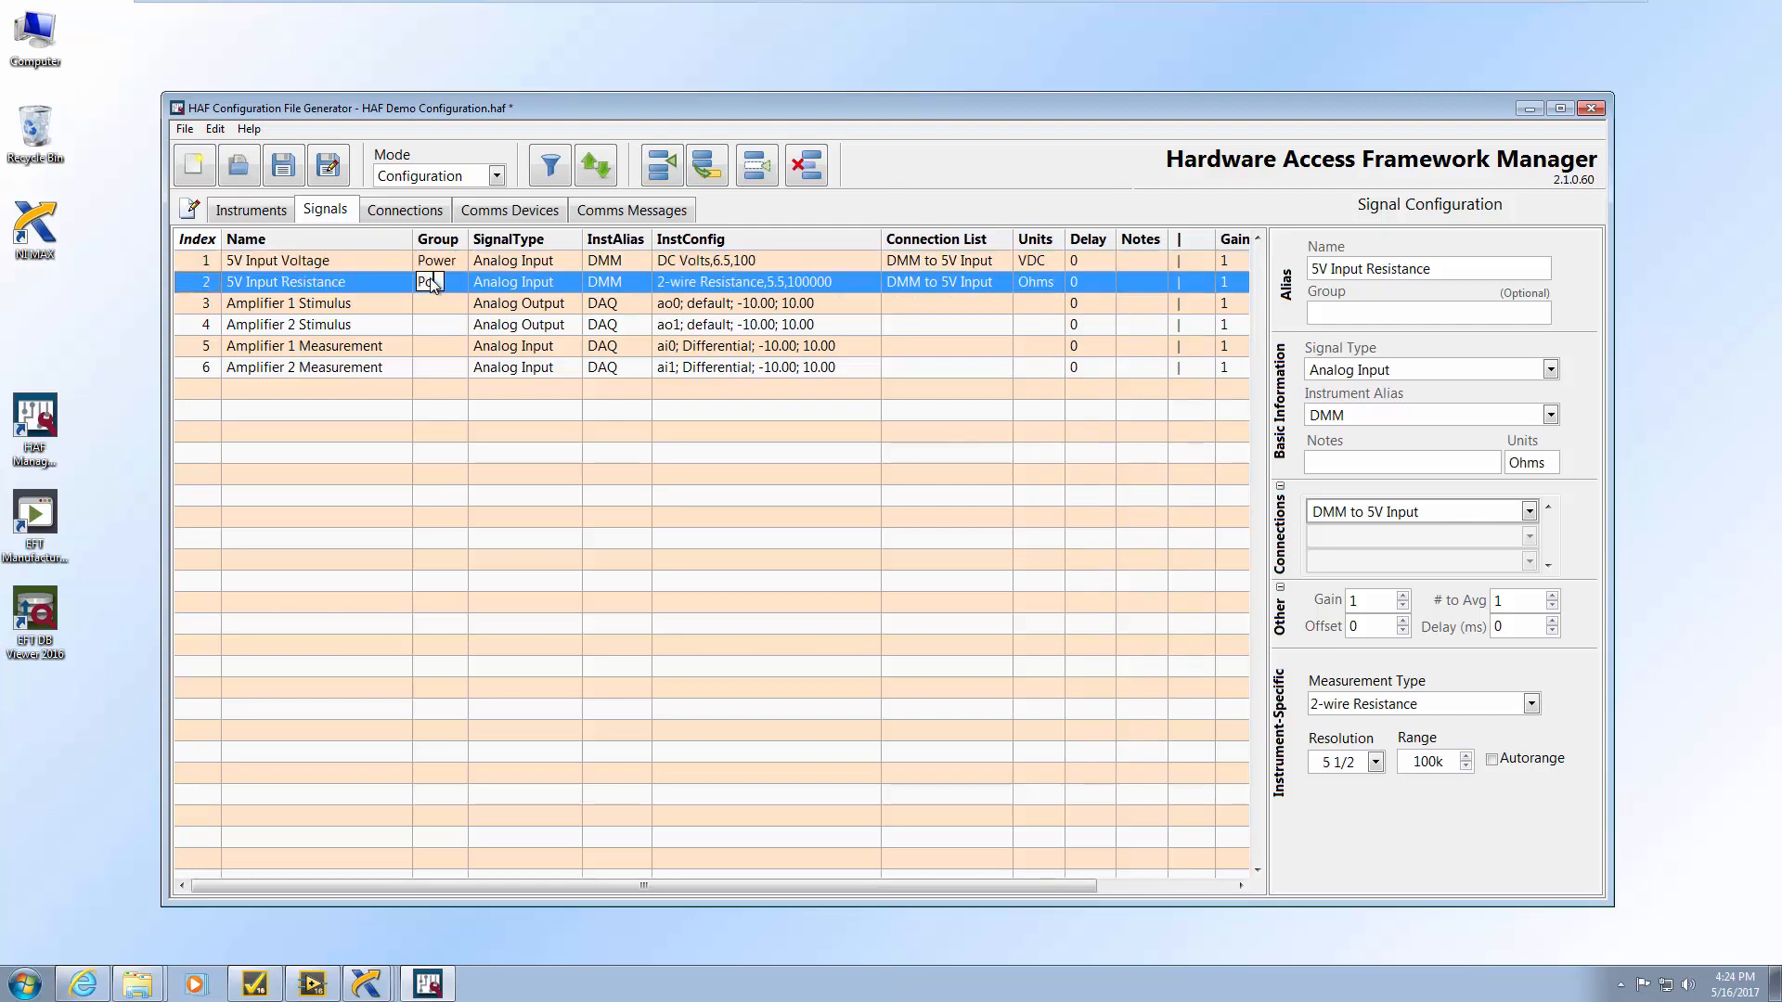
left_click(447, 298)
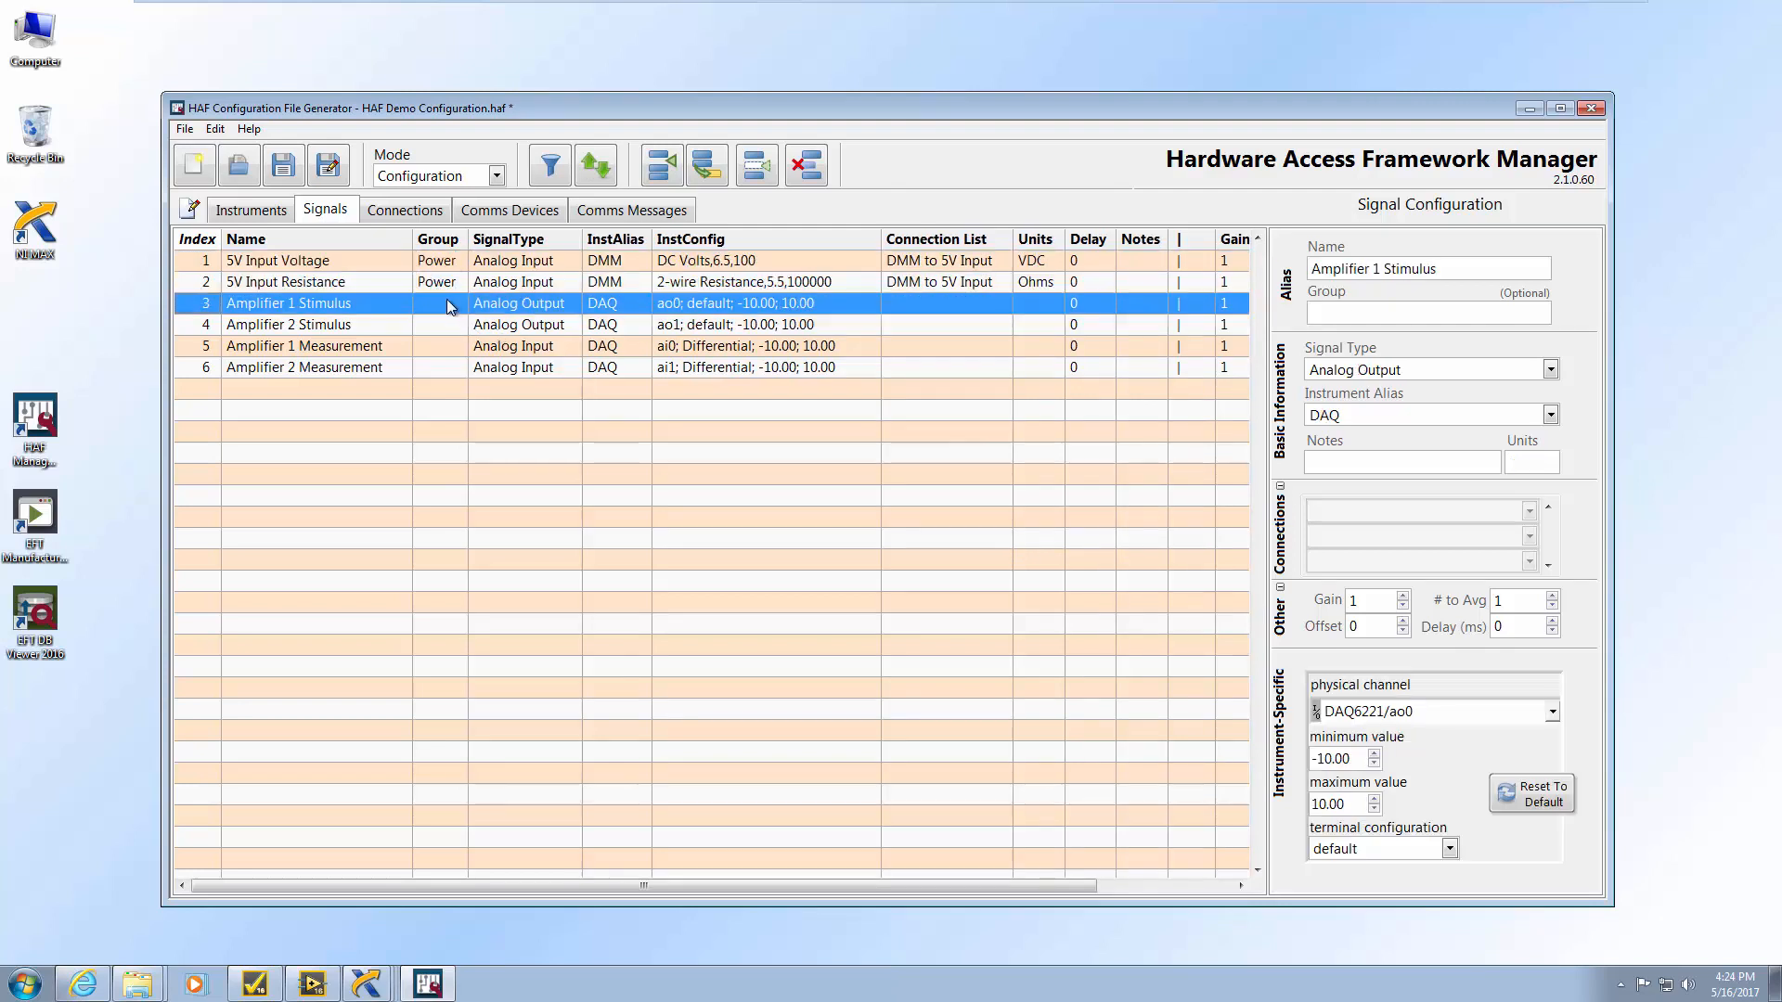
key("Up")
Put the four amplifier stimulus and measurement signals in group Amp and save the configuration
left_click(444, 299)
double_click(444, 298)
type("Amp")
left_click(433, 325)
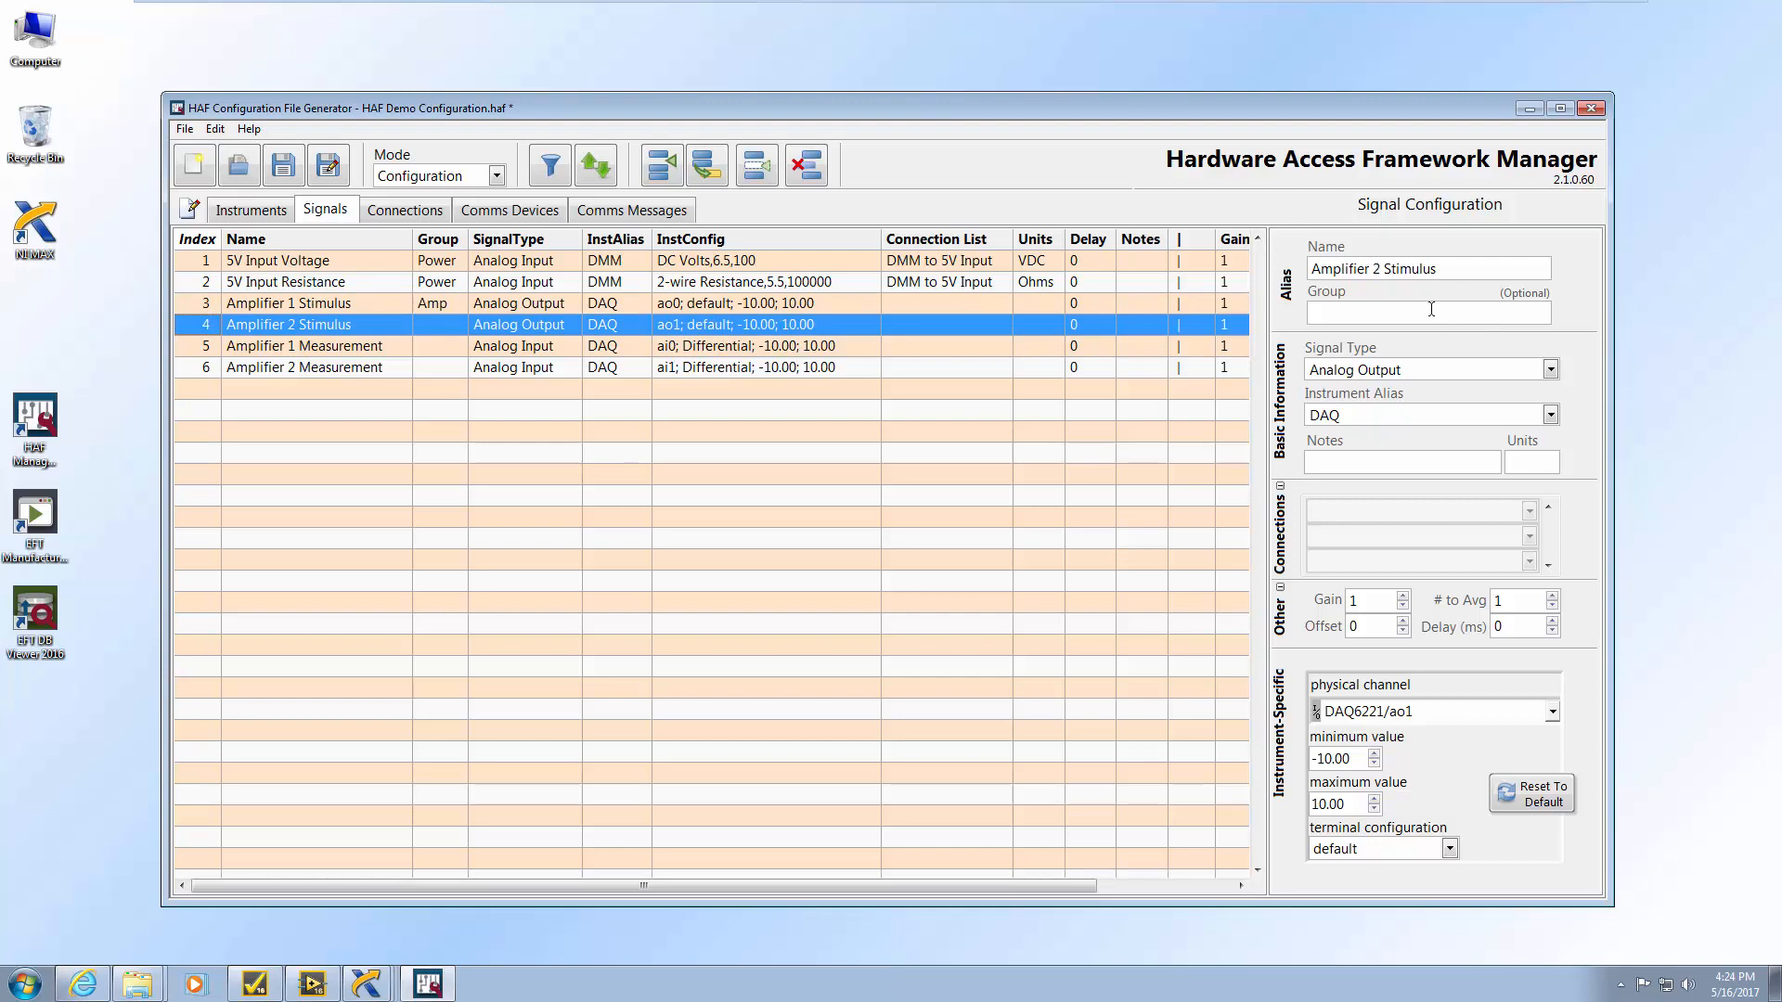
left_click(1431, 309)
type("Amp")
left_click(512, 368)
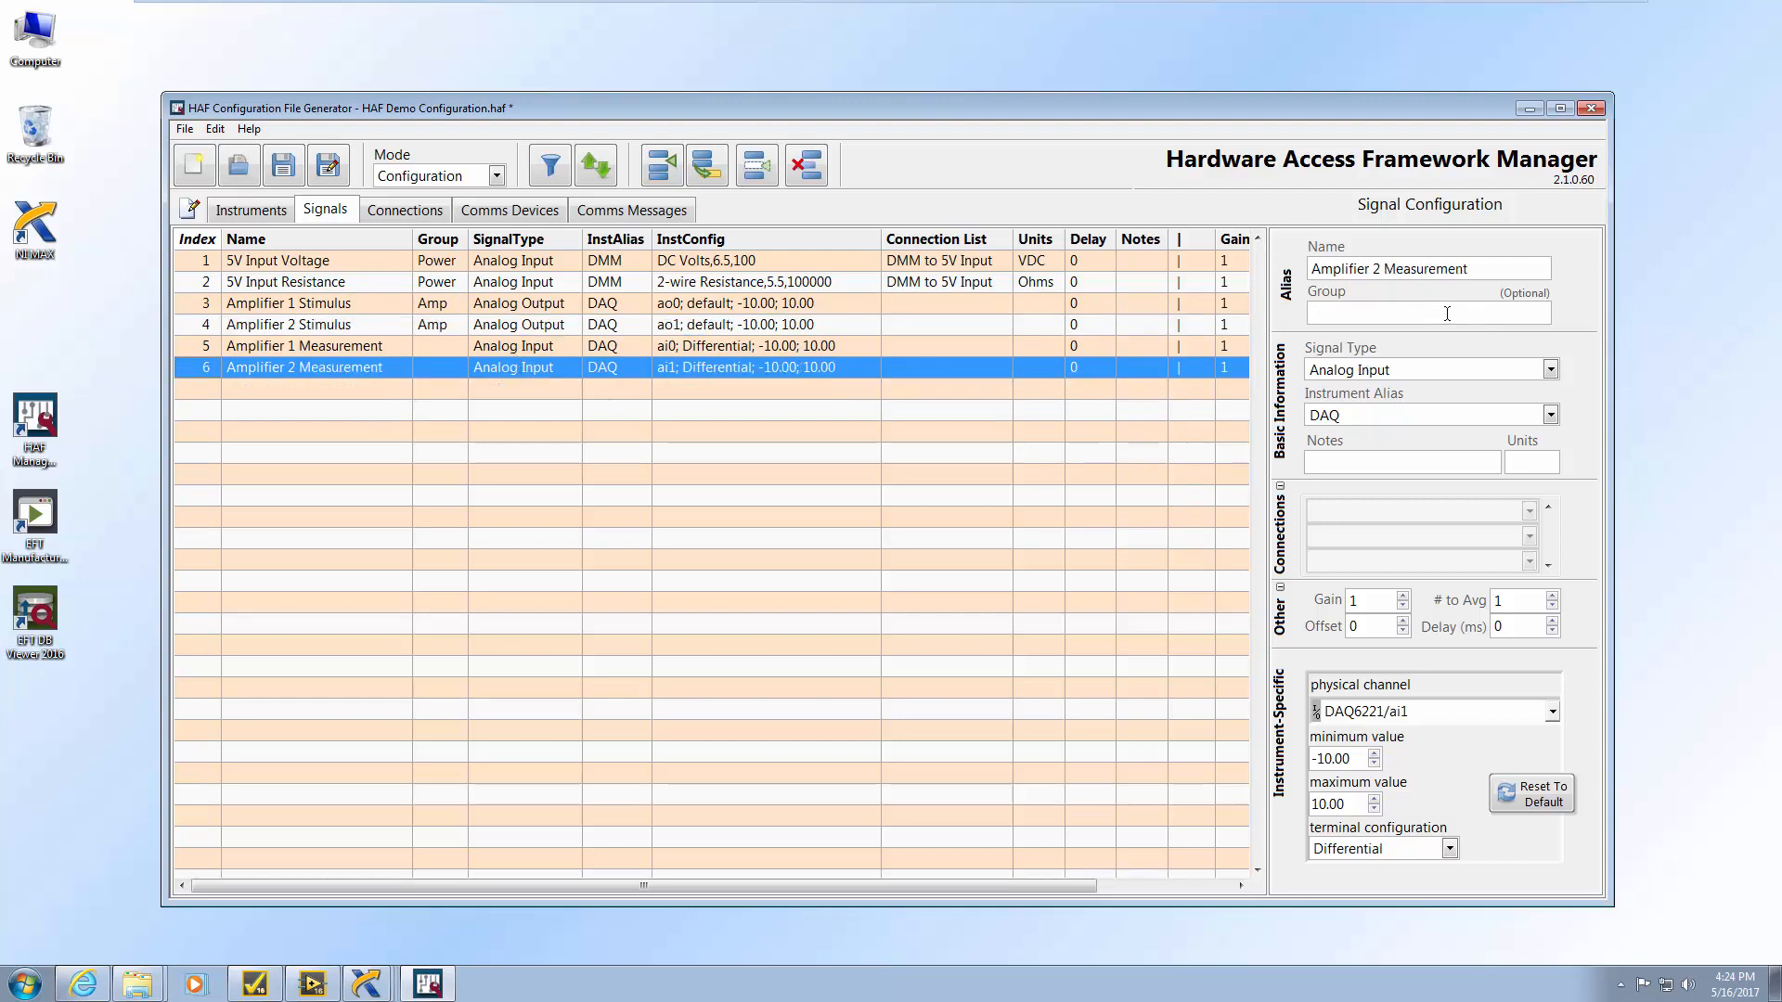
type("Amp")
left_click(824, 347)
type("Amp")
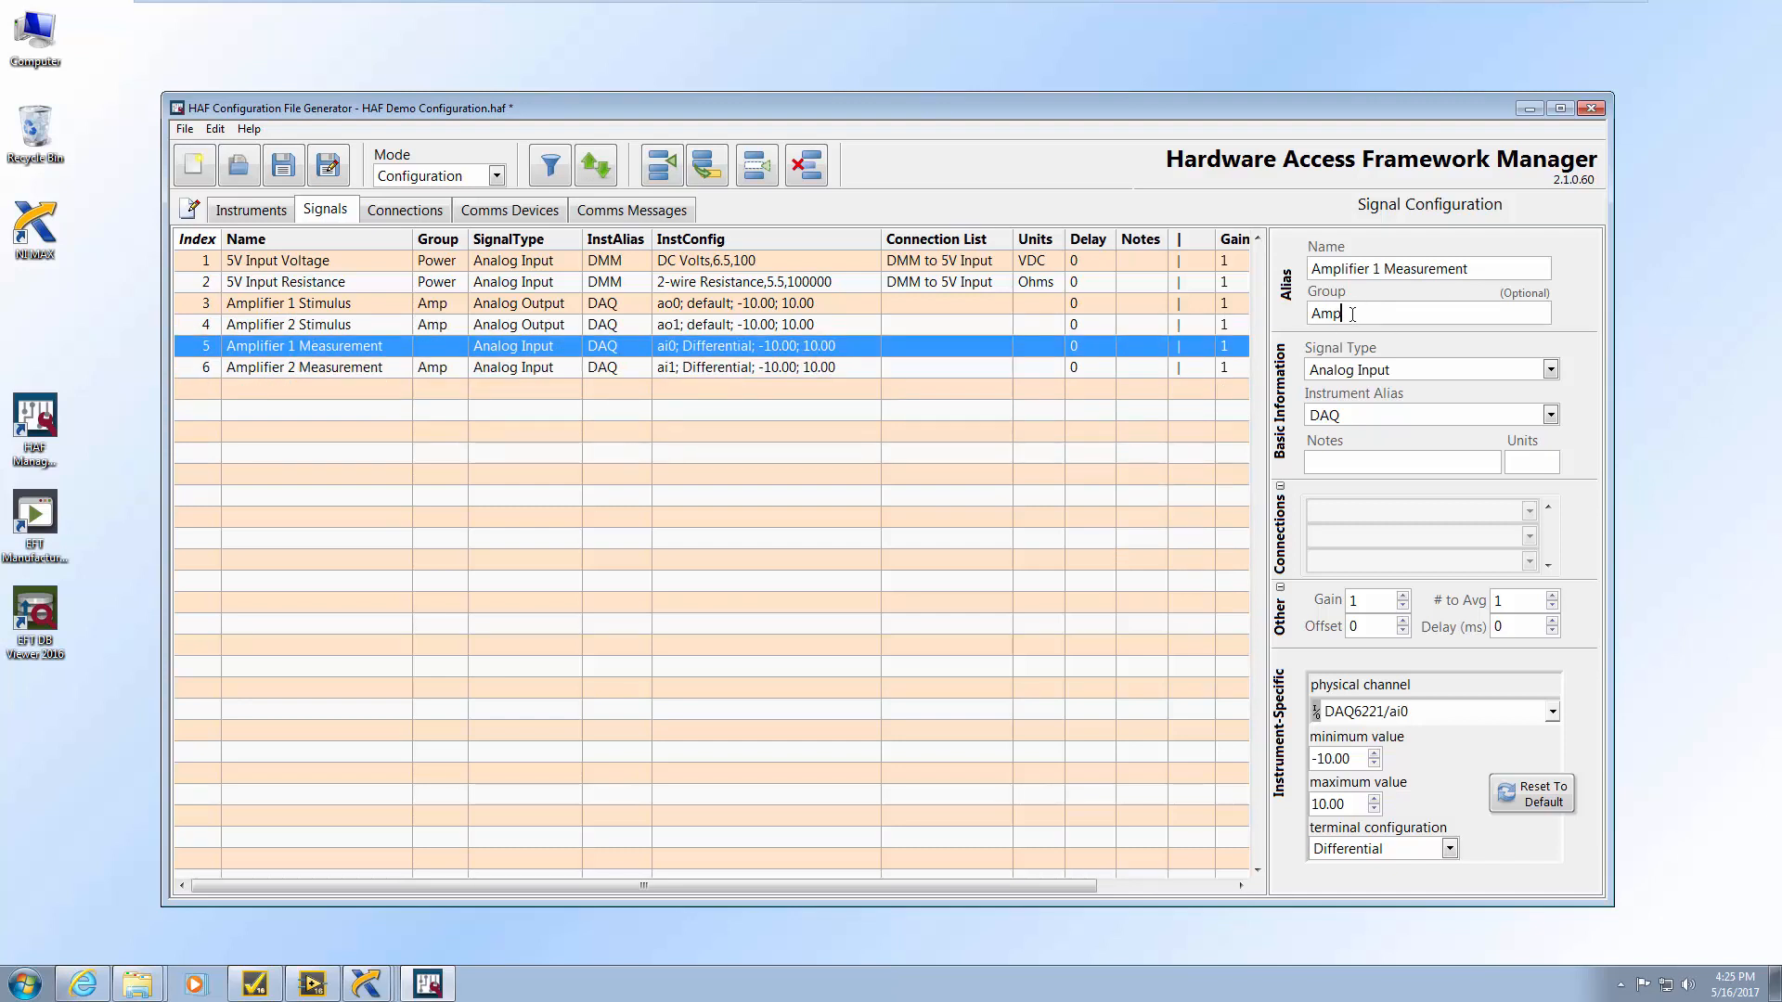
left_click(926, 347)
left_click(283, 167)
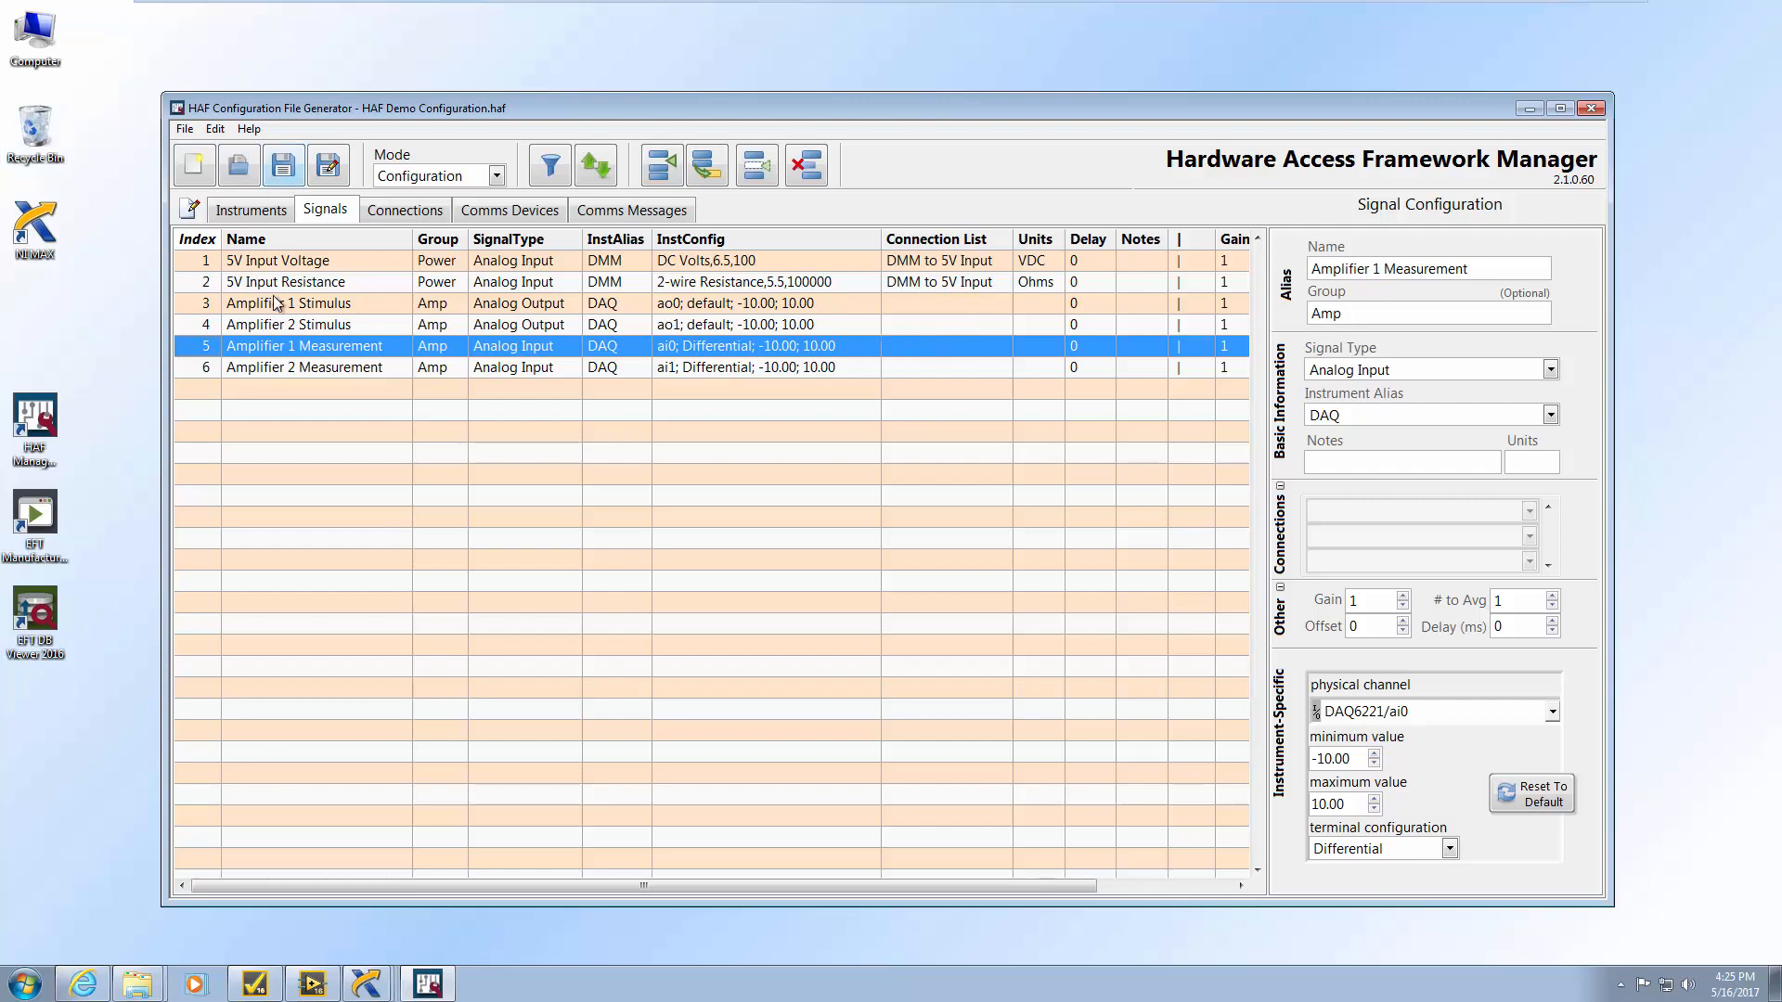
left_click(293, 989)
Set Verify 5V input voltage's alias to Power : 5V Input Voltage
left_click(497, 353)
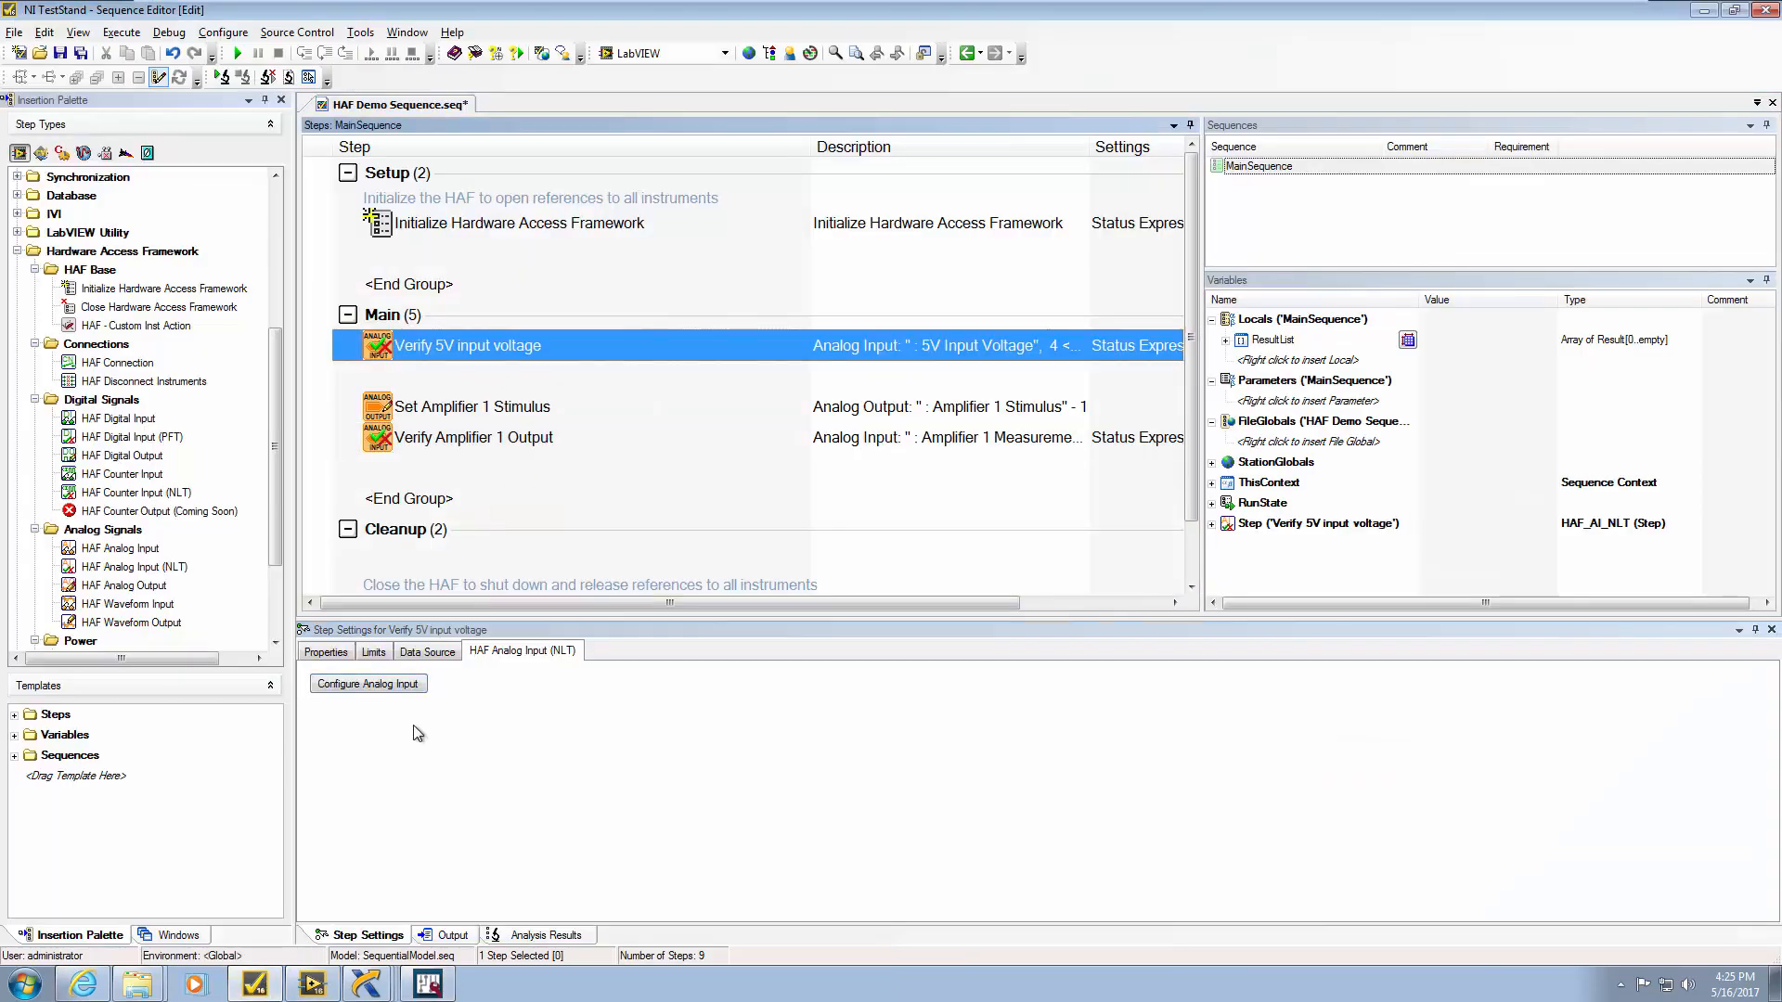
left_click(411, 685)
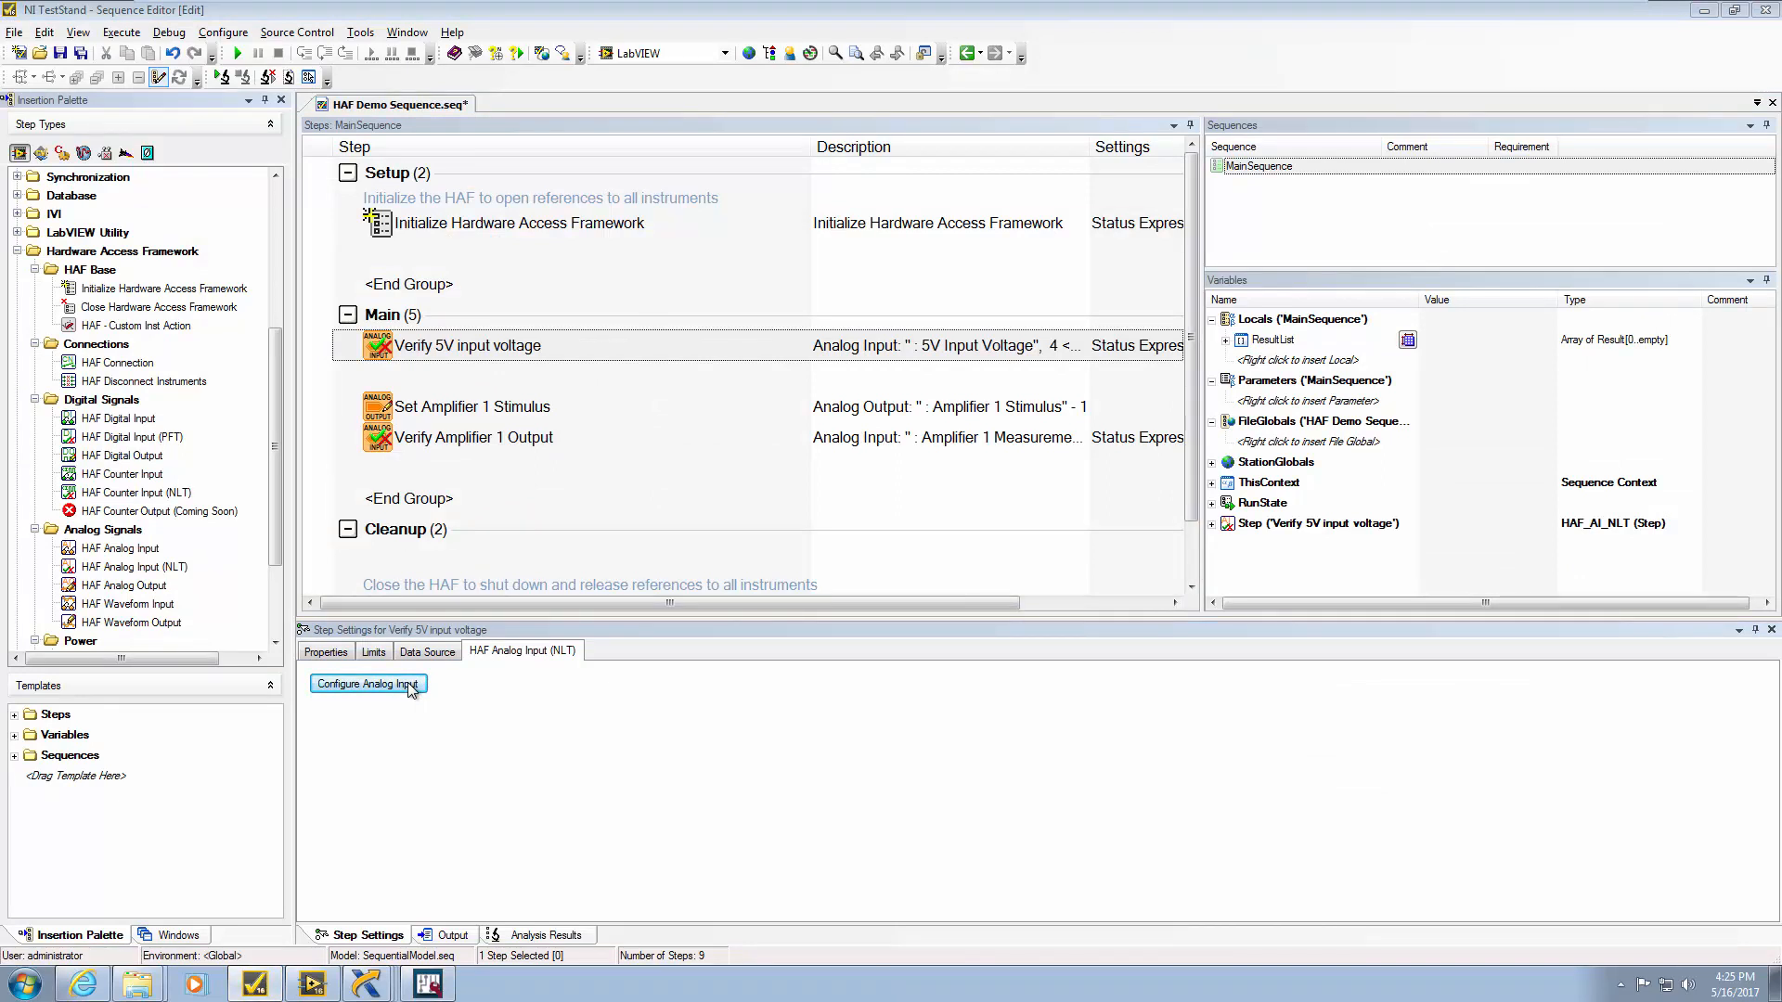
left_click(1044, 427)
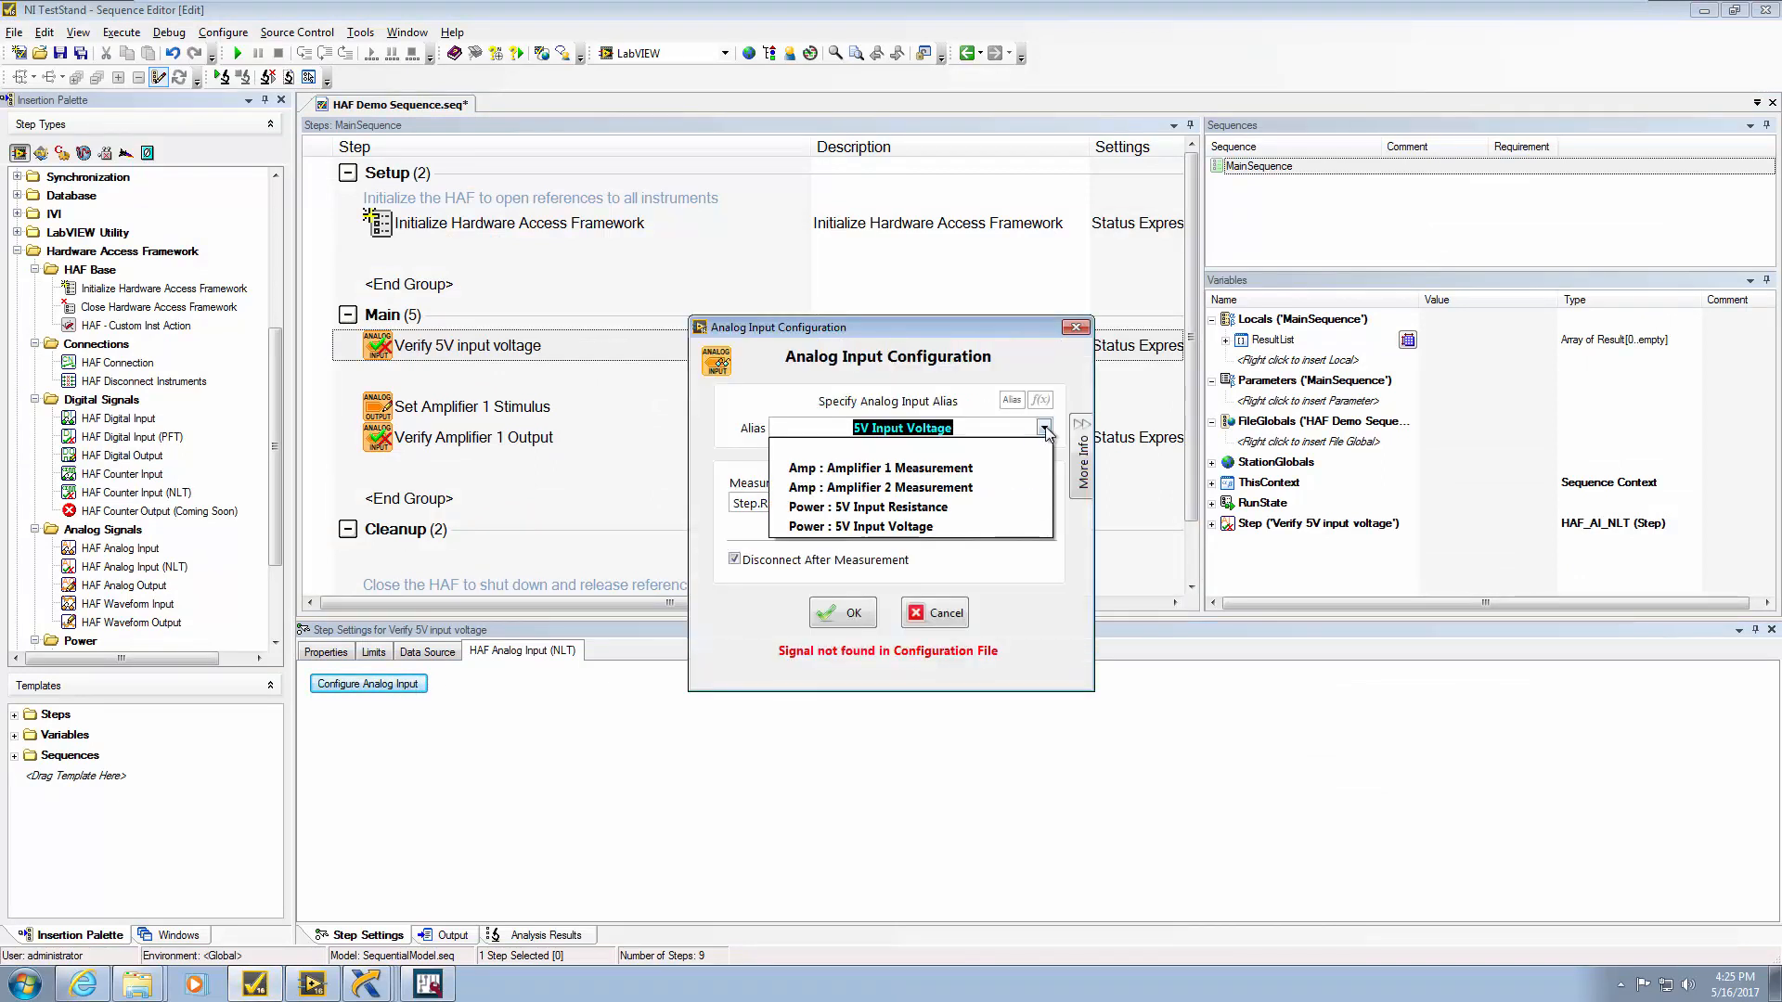
left_click(871, 527)
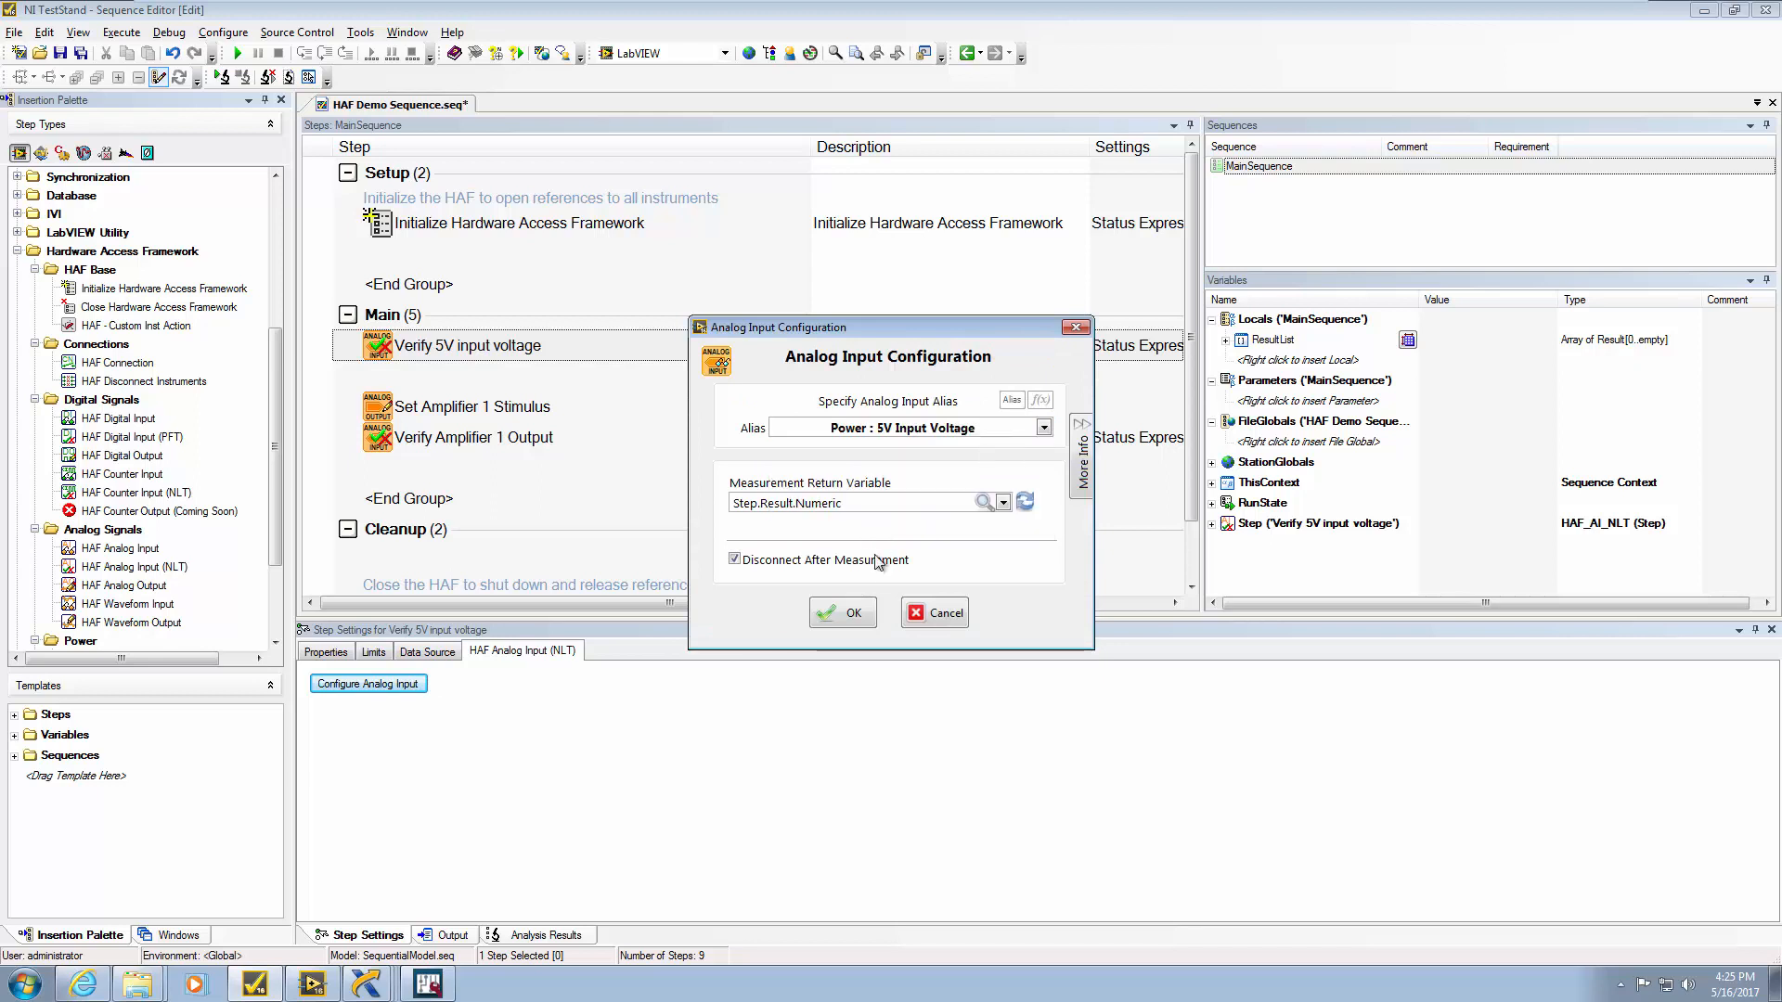
left_click(852, 614)
Set Verify Amplifier 1 Output's alias to Amp : Amplifier 1 Measurement
left_click(519, 438)
left_click(394, 687)
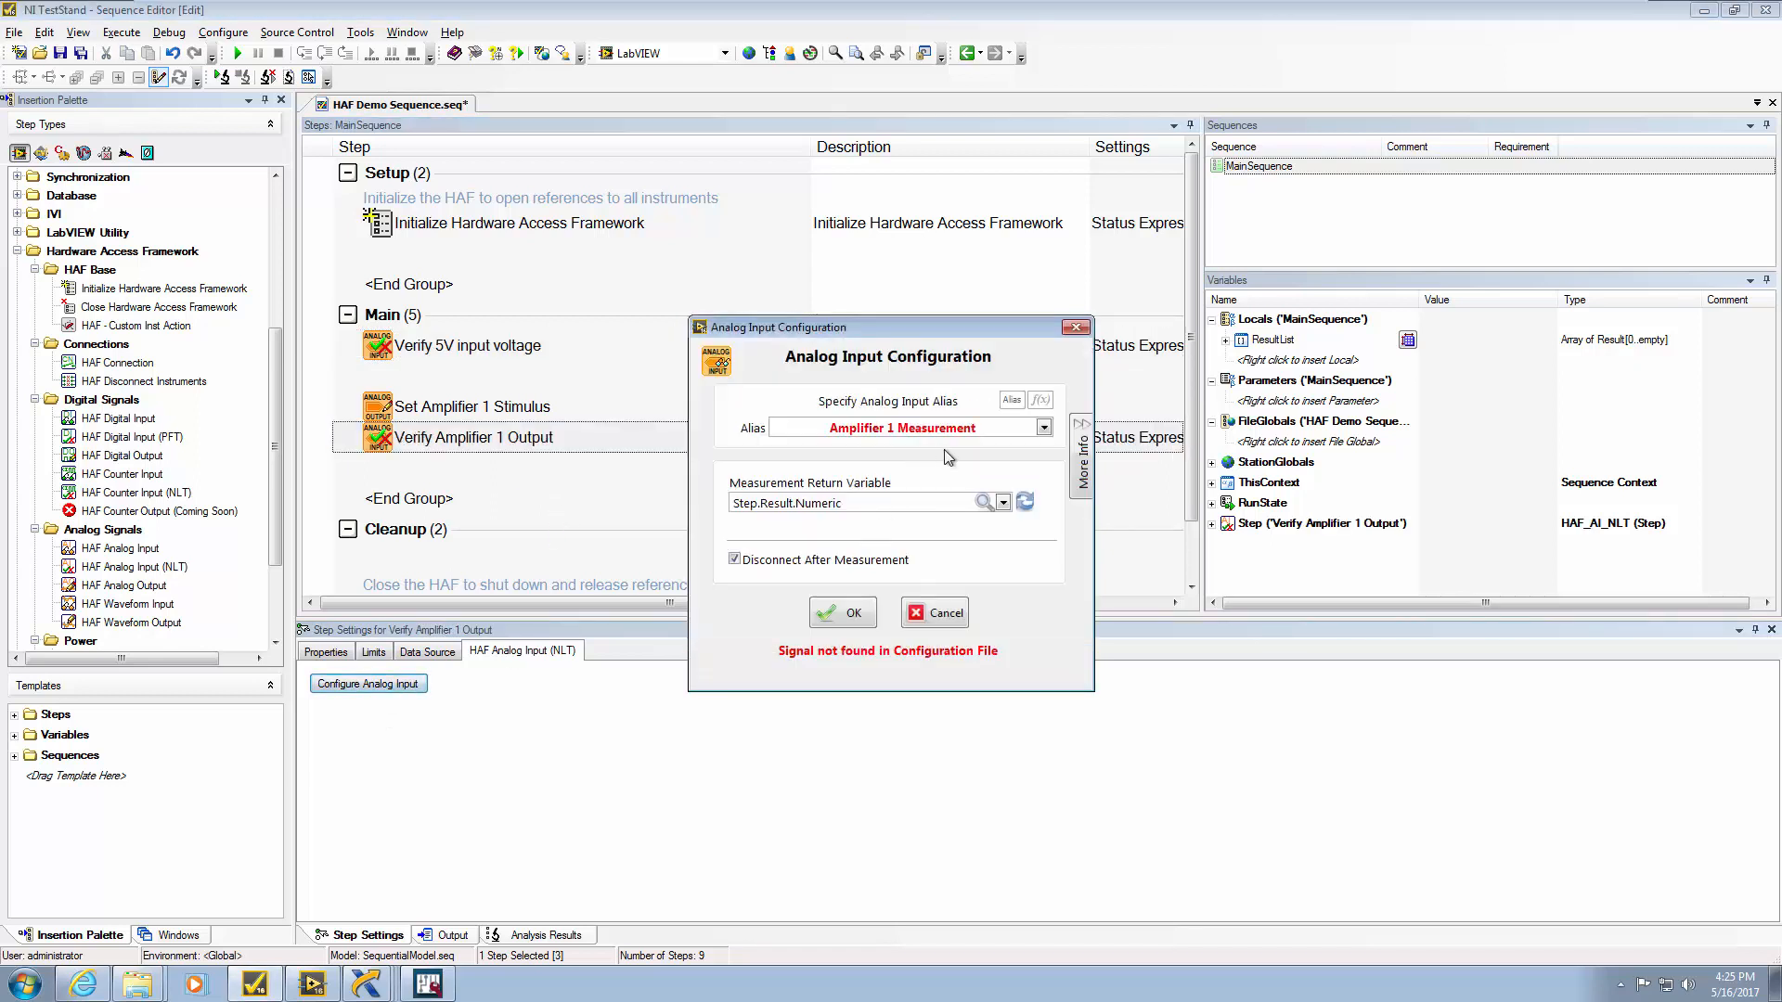
left_click(1044, 427)
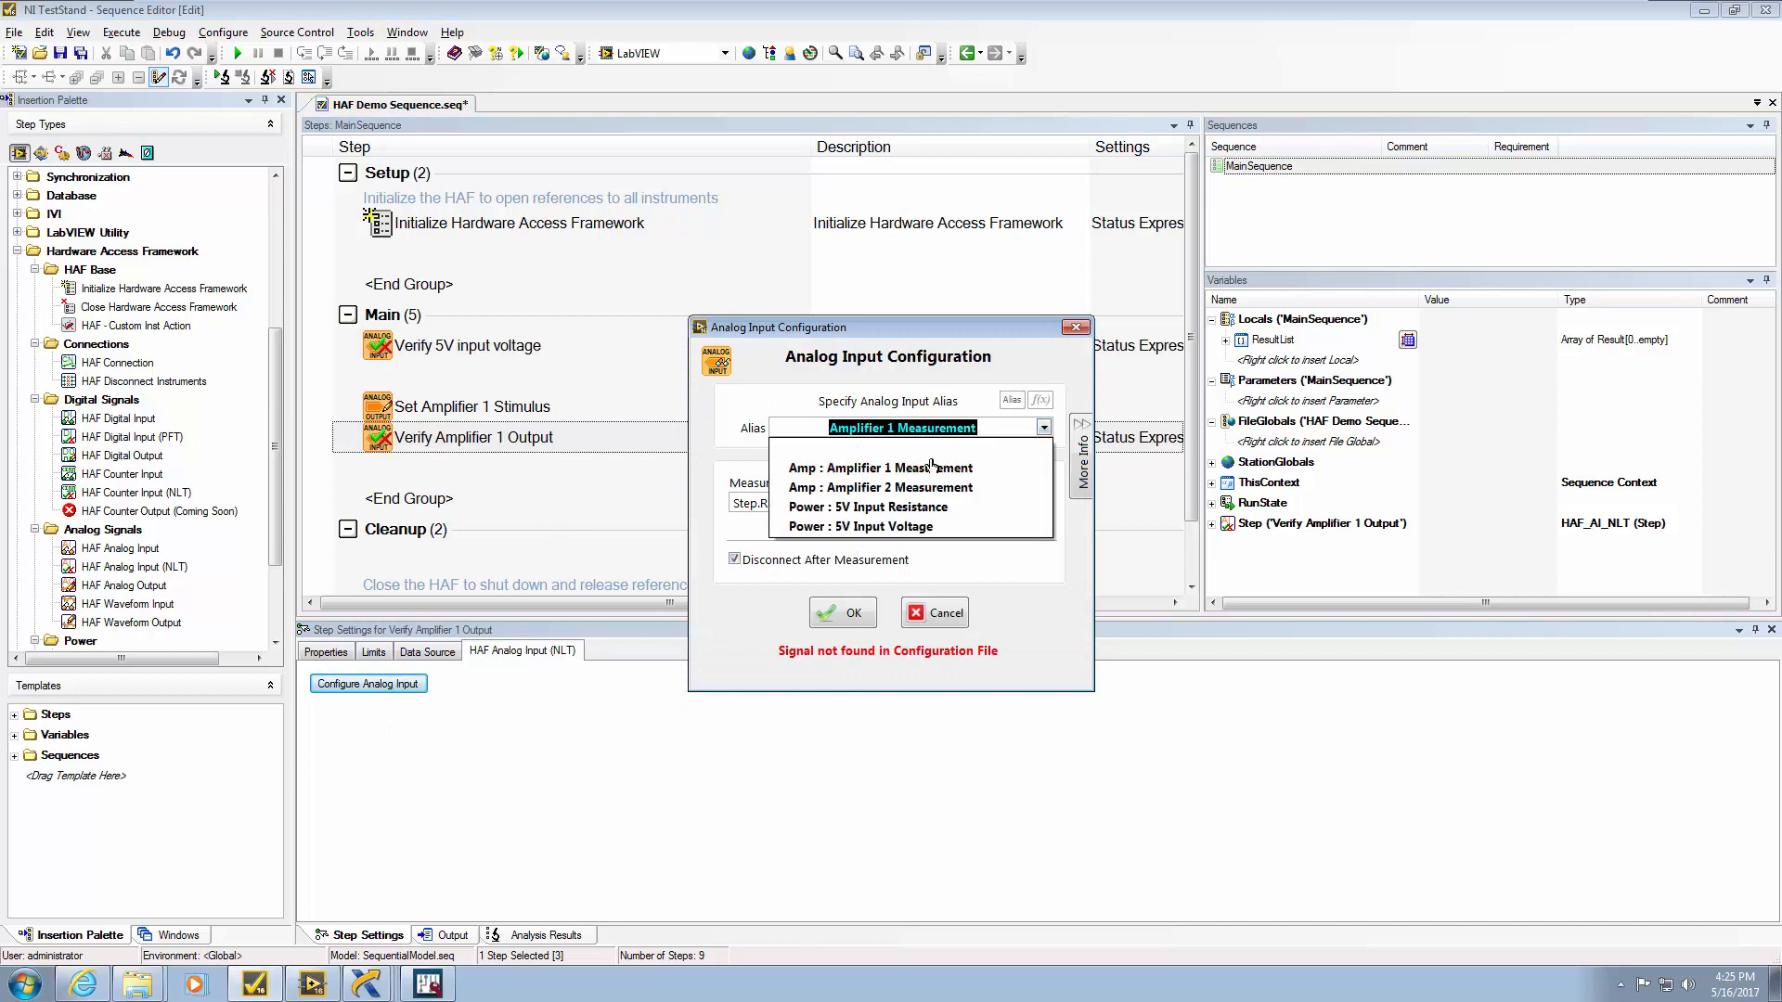
left_click(875, 475)
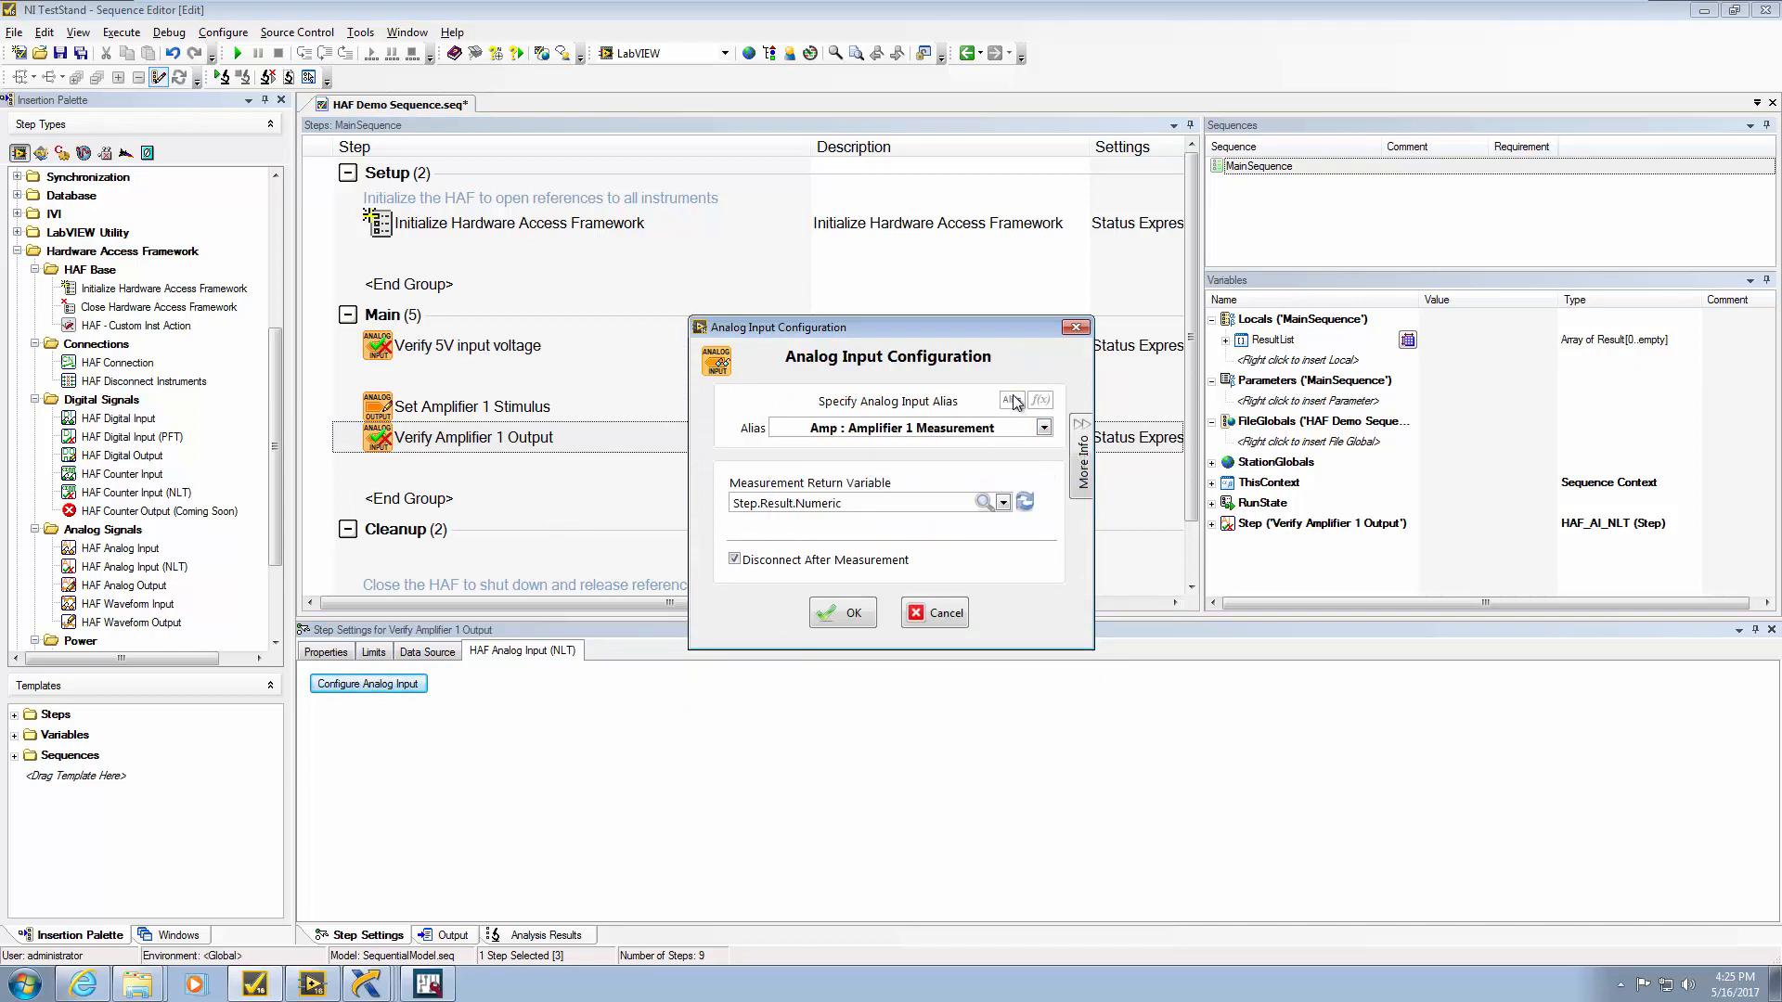
Switch to separate Name/Group selection, keeping group Amp and name Amplifier 1 Measurement
left_click(1012, 400)
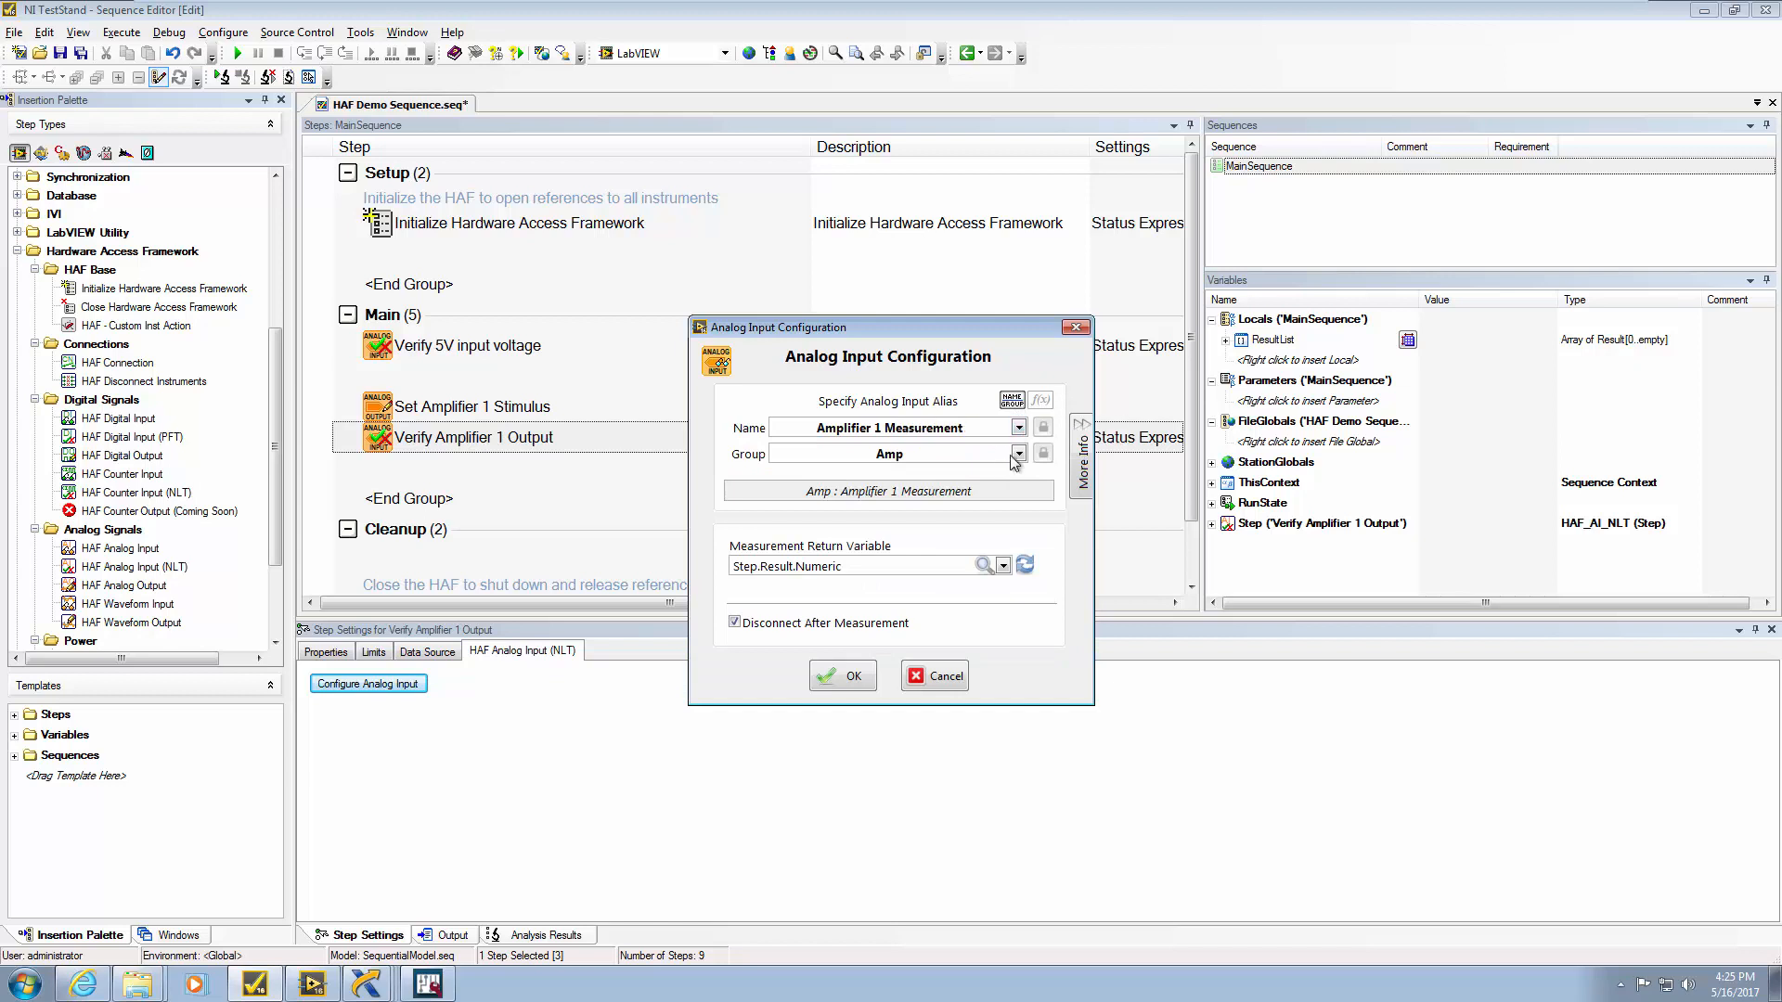
left_click(1018, 453)
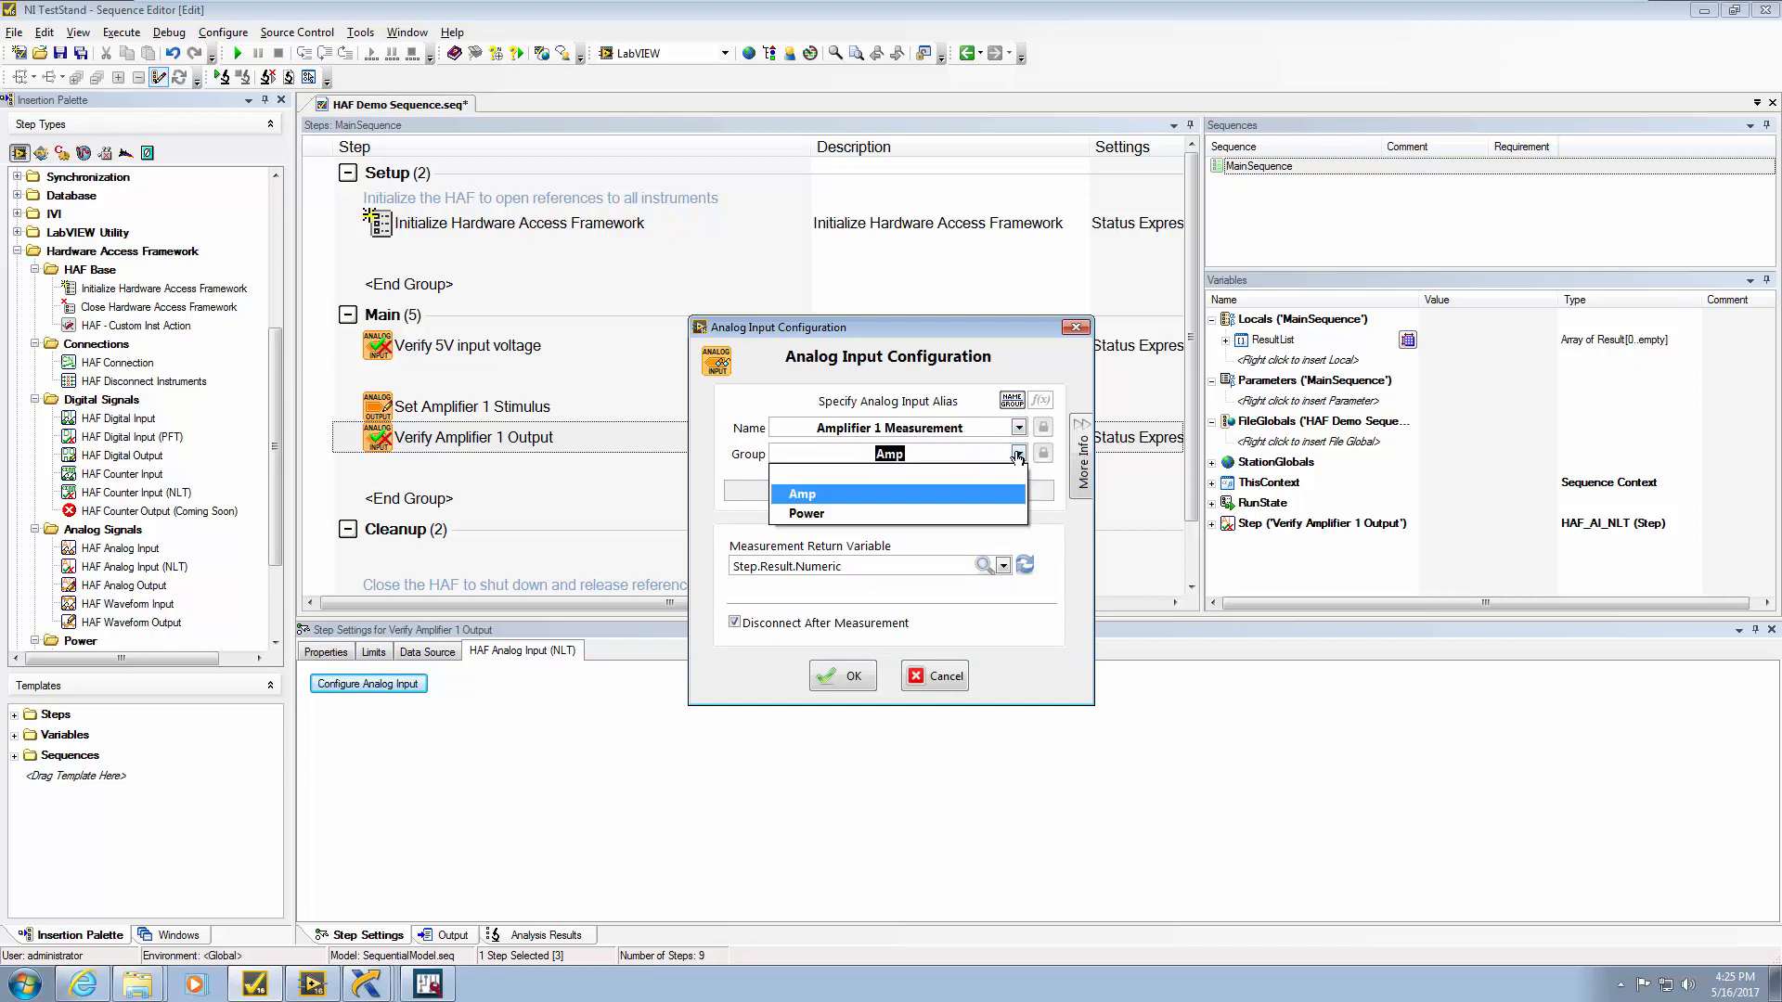
left_click(971, 495)
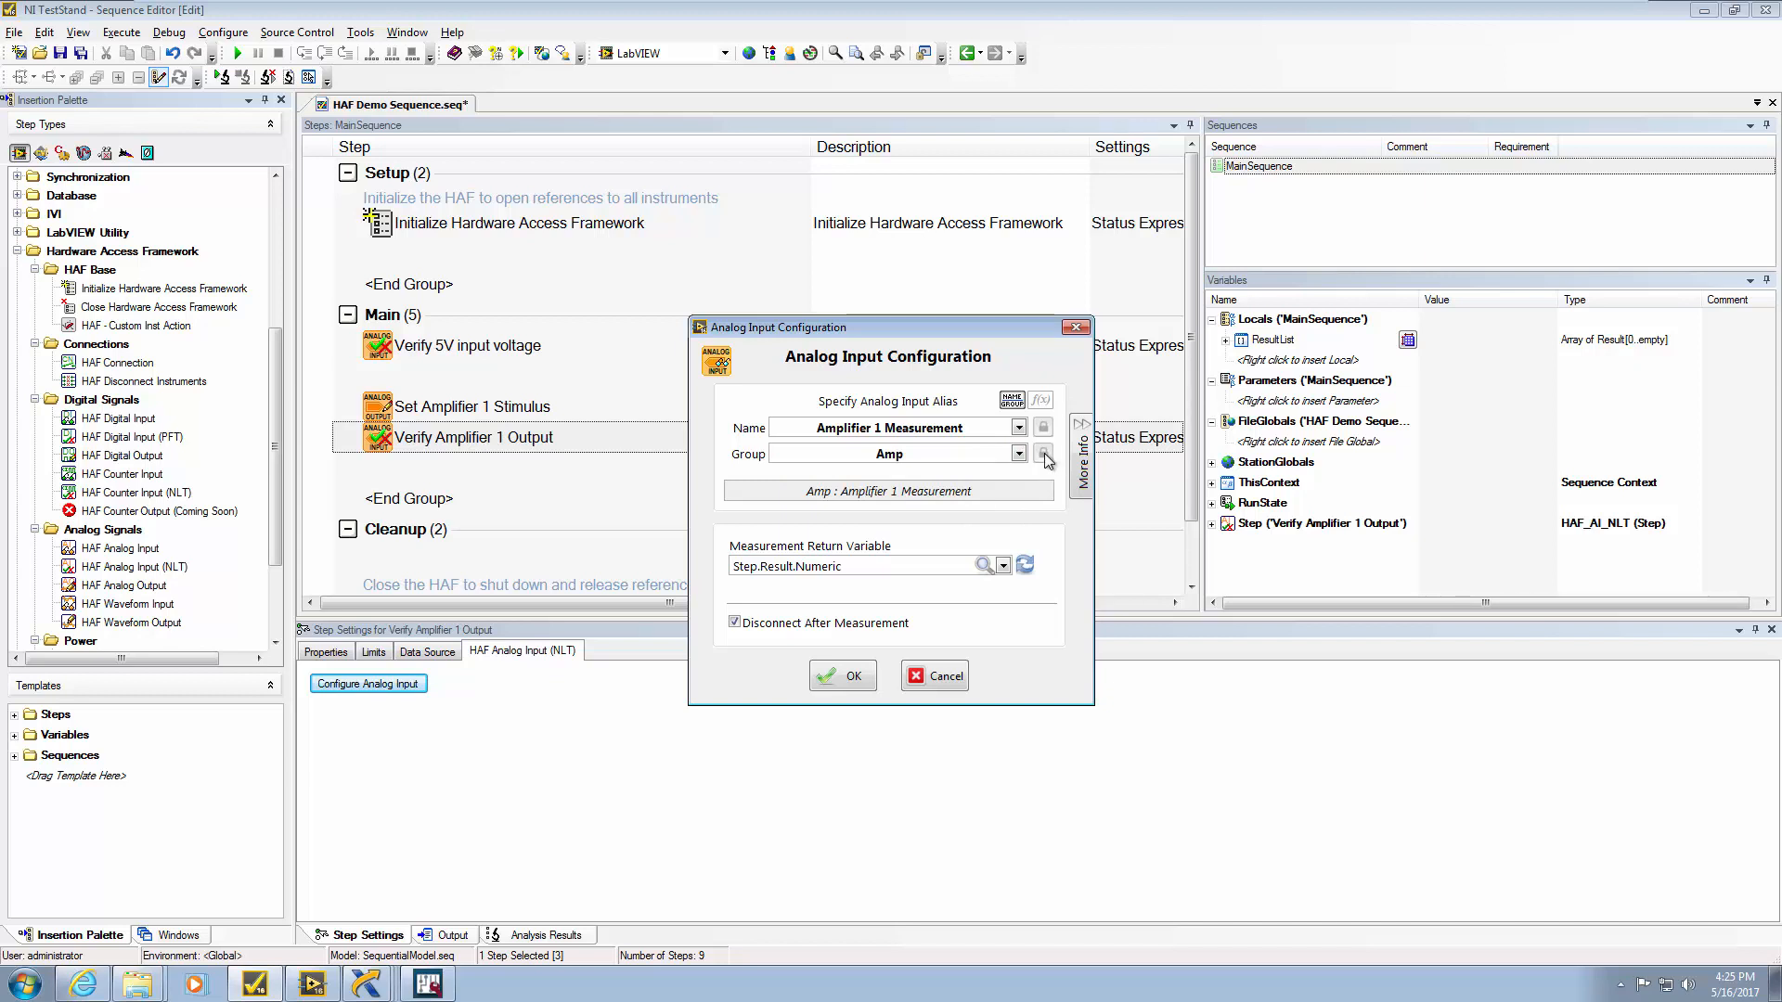
left_click(1043, 453)
left_click(1018, 427)
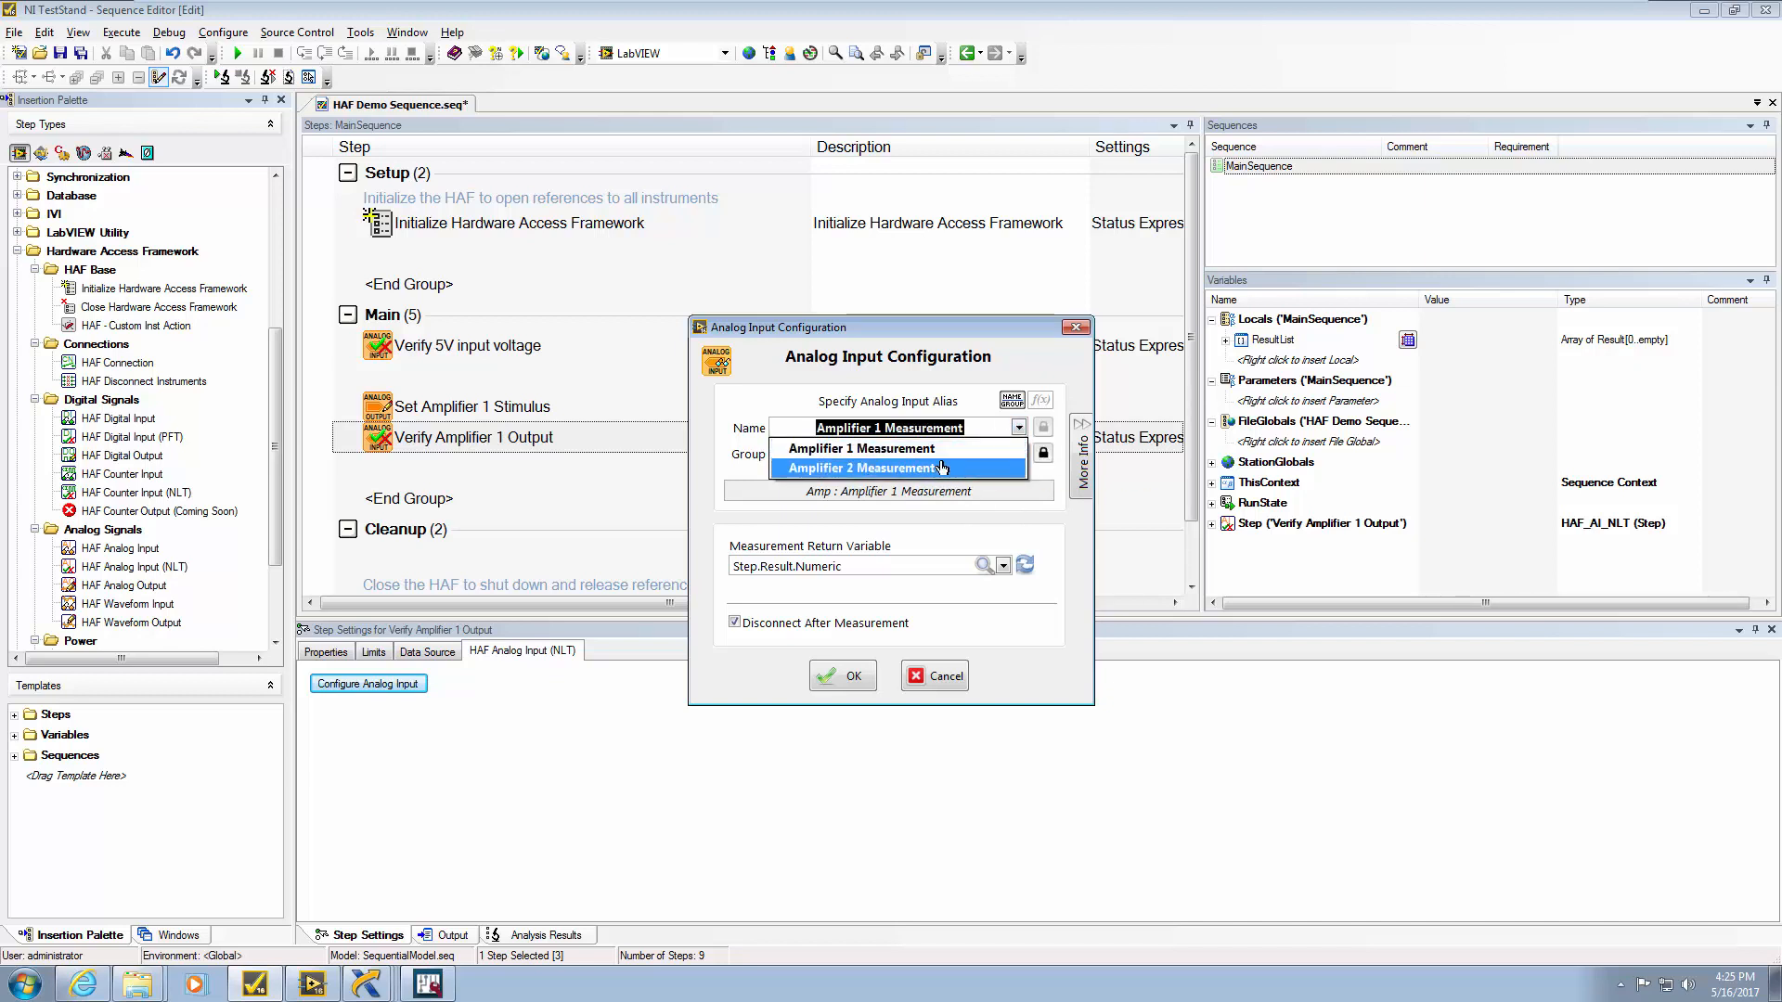
left_click(1019, 429)
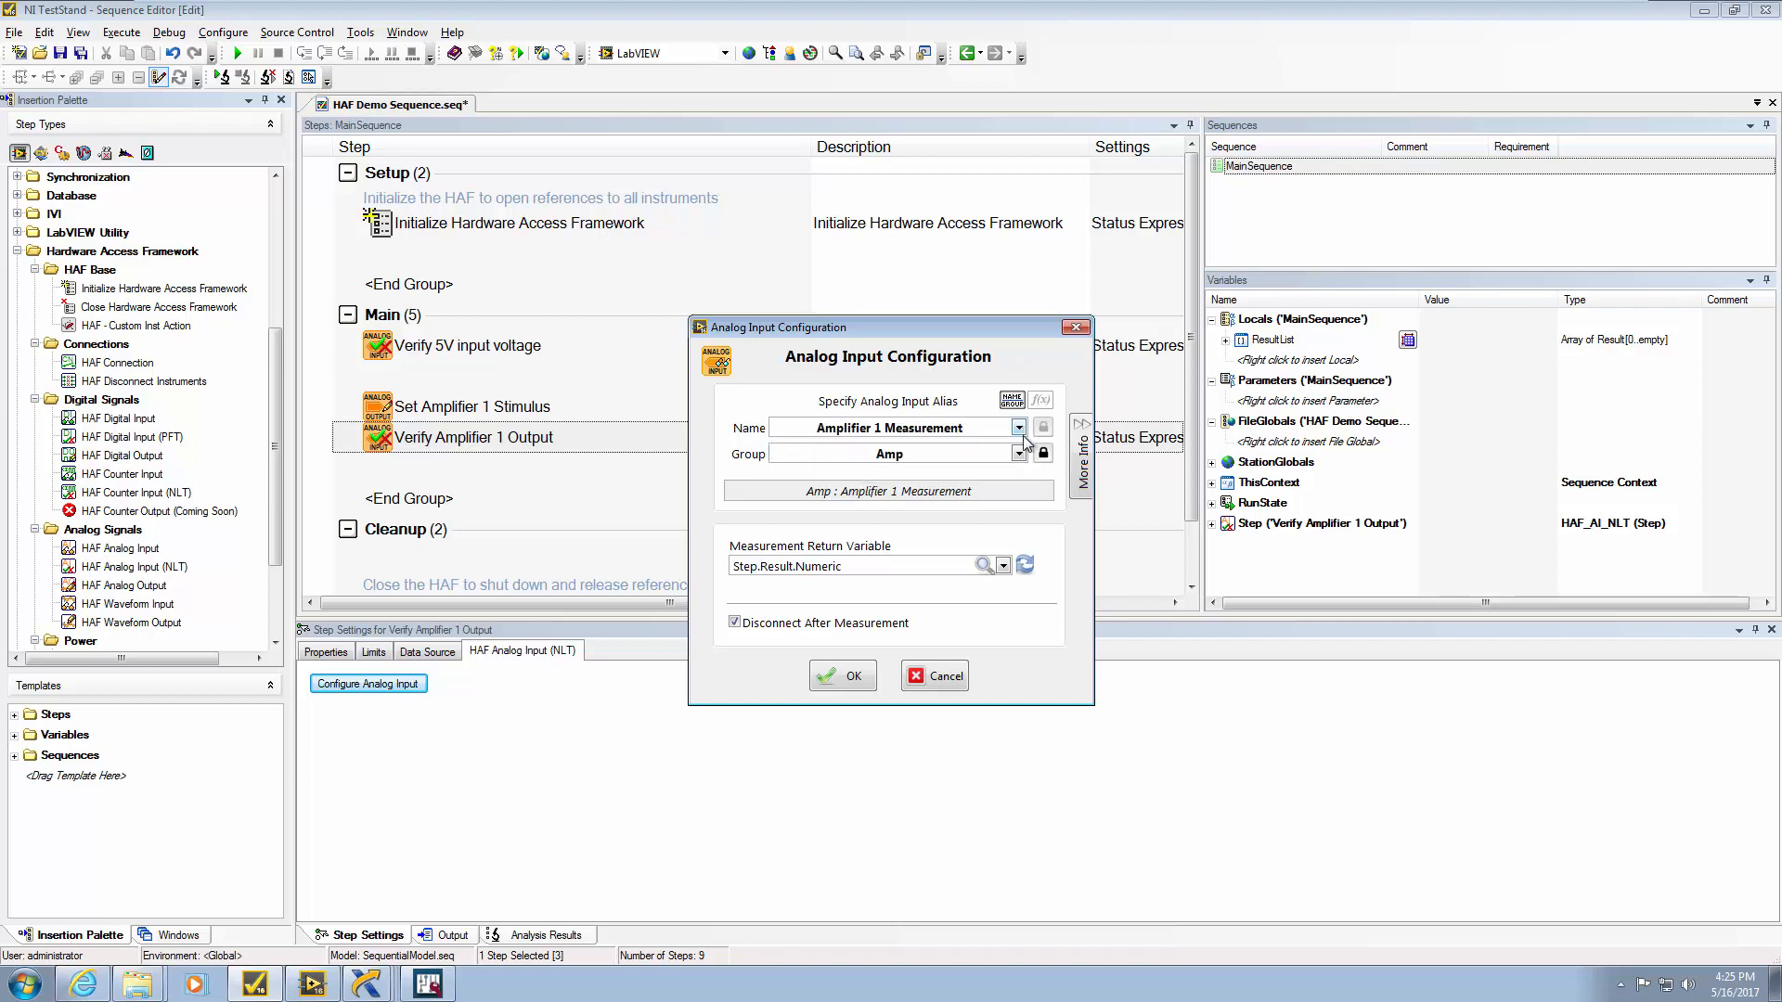
Switch the group to Power to browse its names, then back to Amp
left_click(1018, 454)
left_click(975, 507)
left_click(1020, 427)
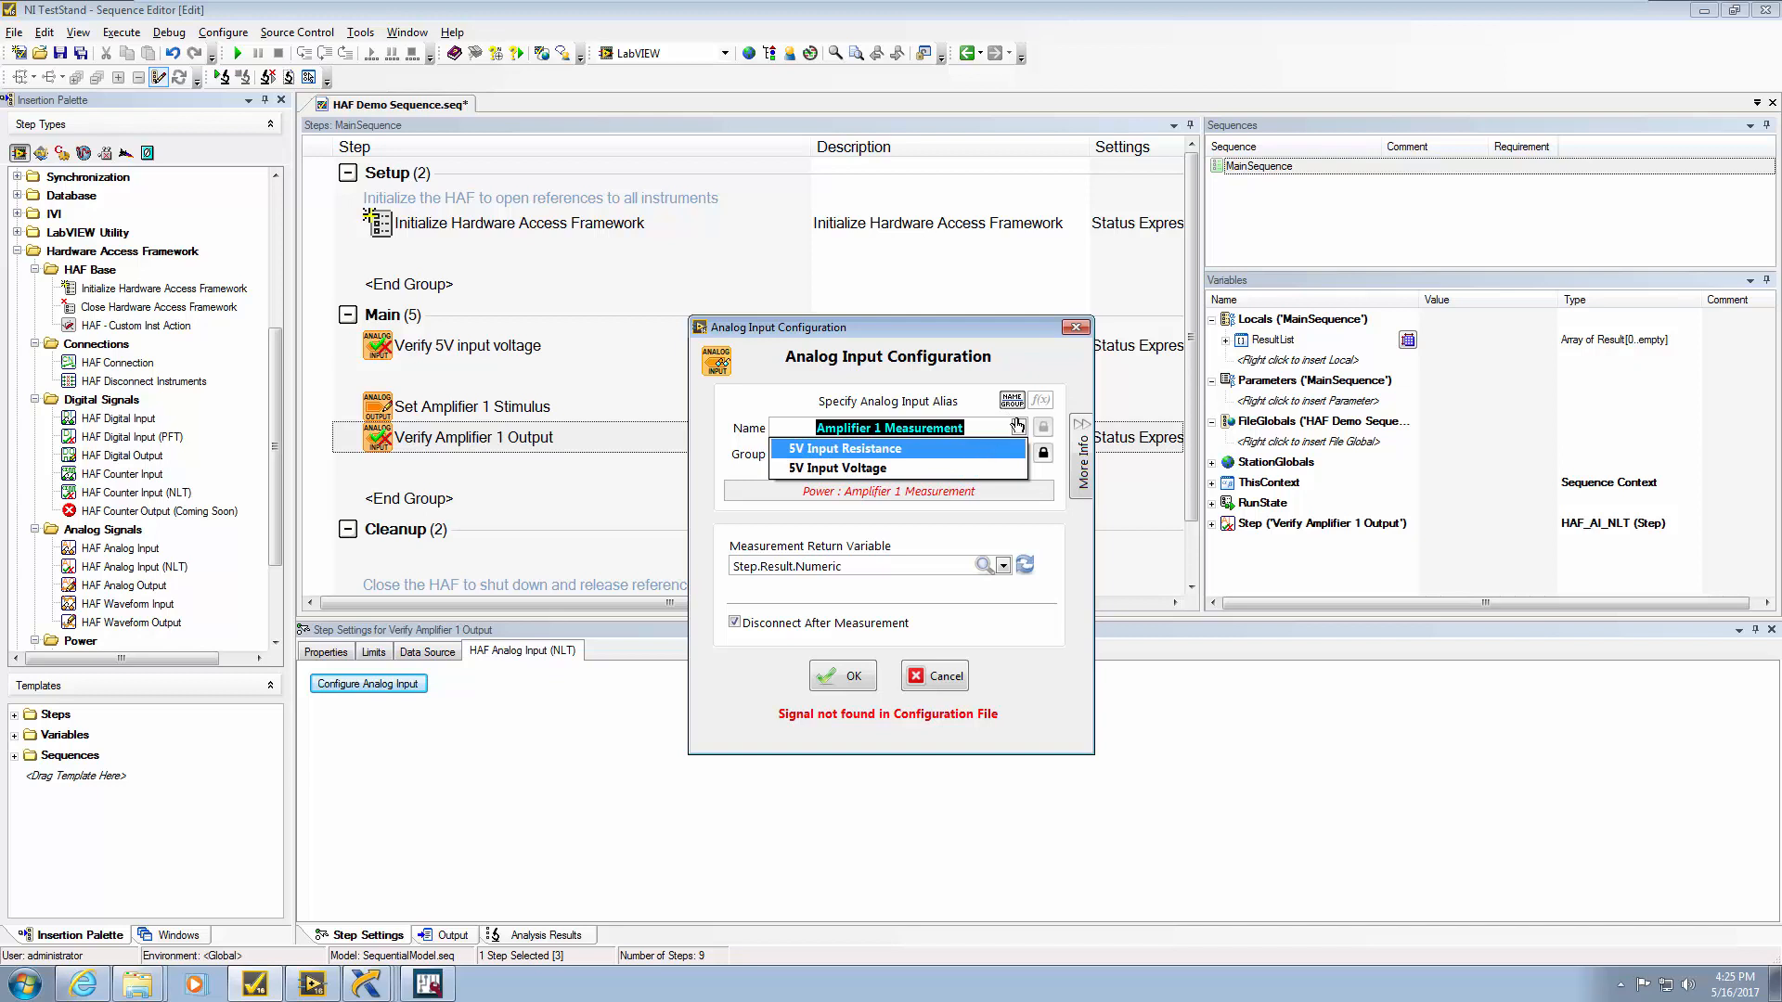
left_click(1020, 428)
left_click(1018, 454)
left_click(995, 490)
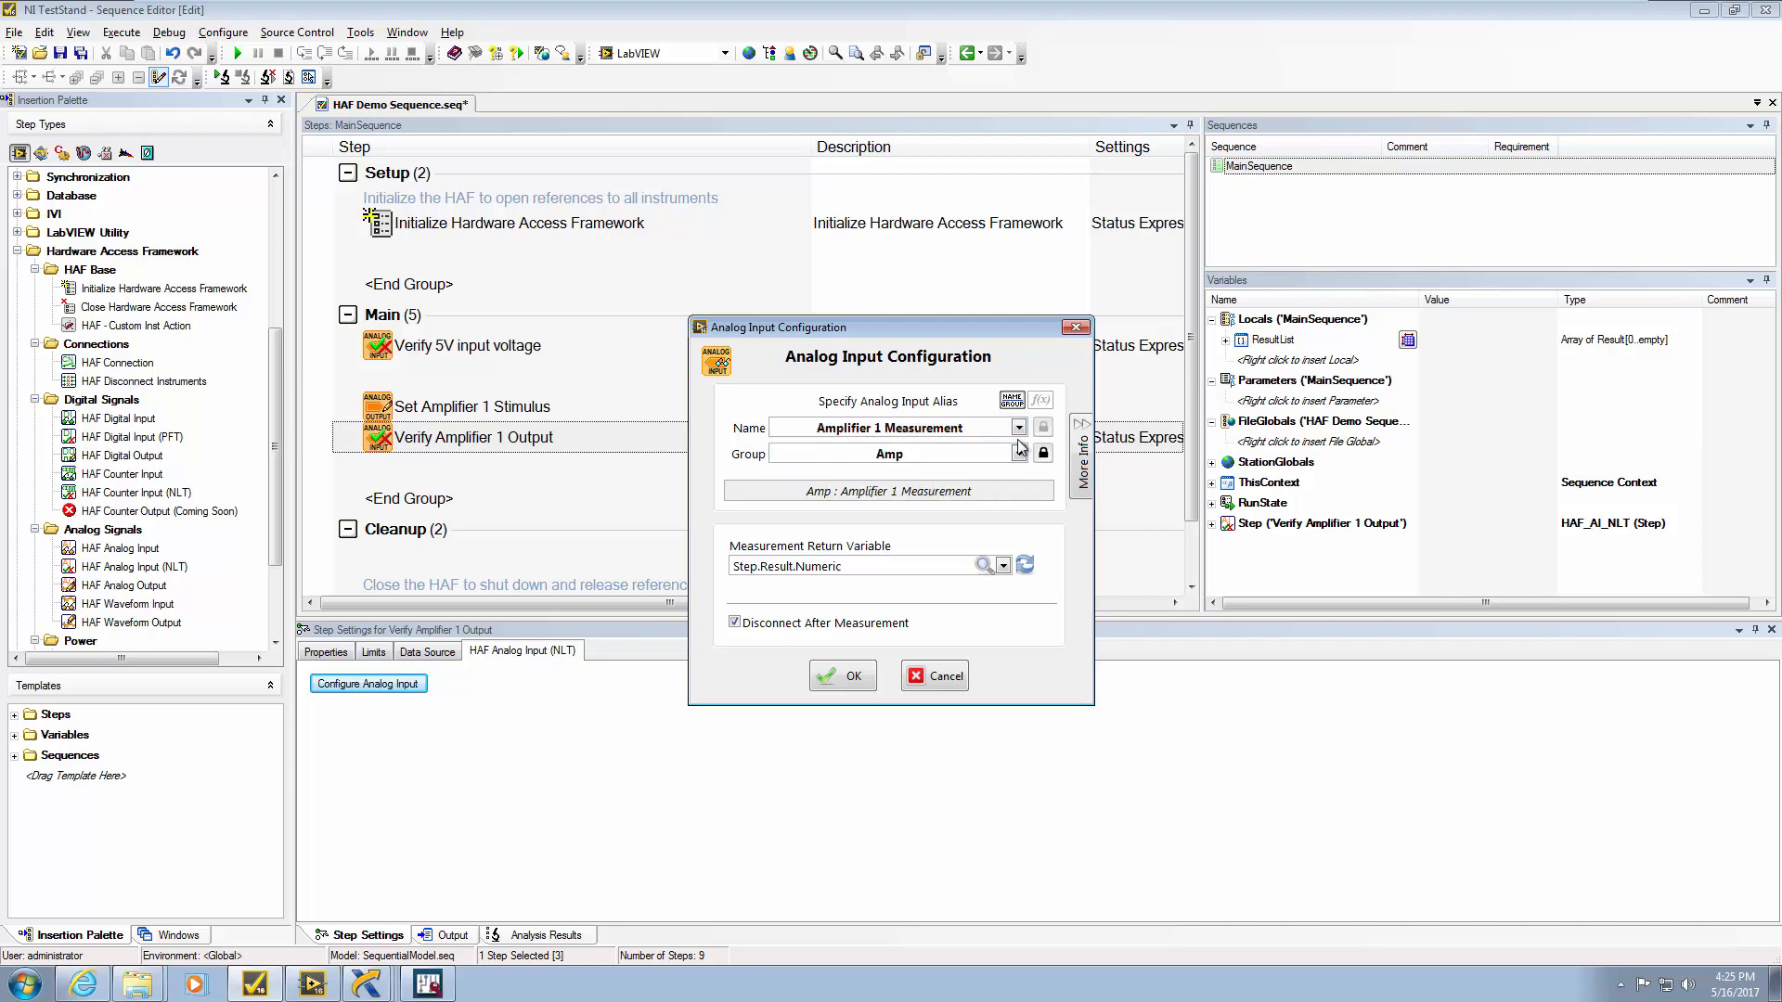
left_click(1020, 428)
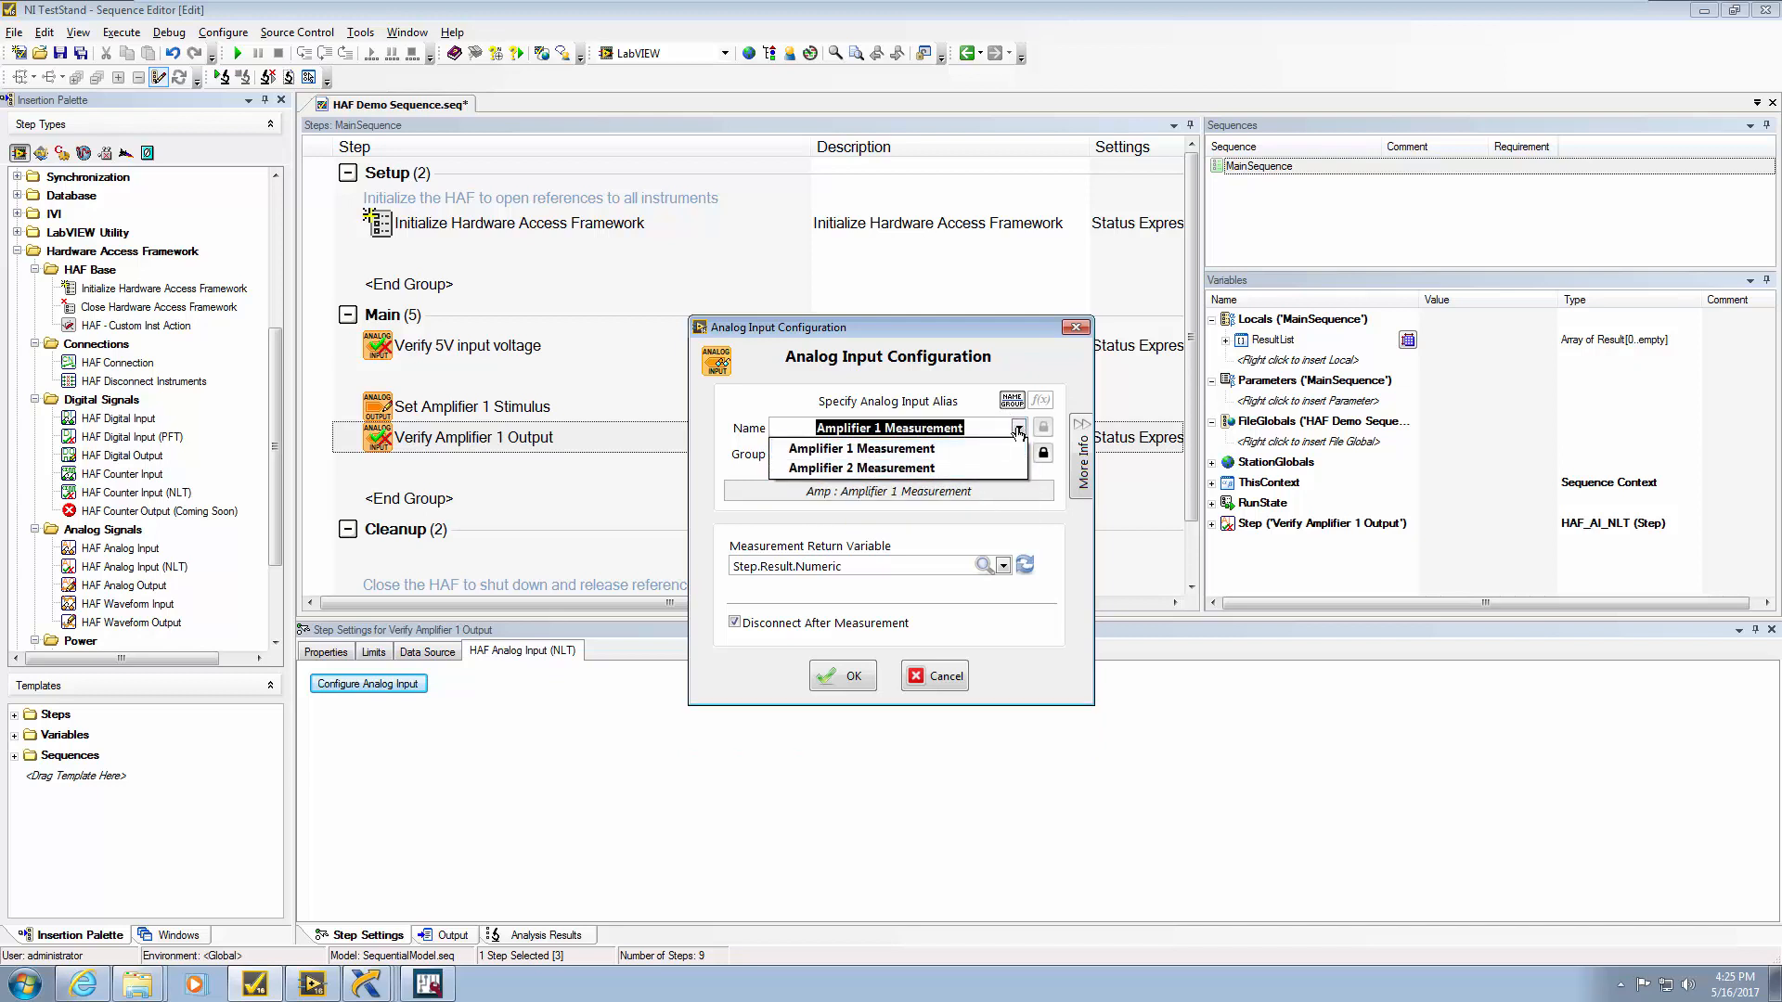
left_click(1020, 428)
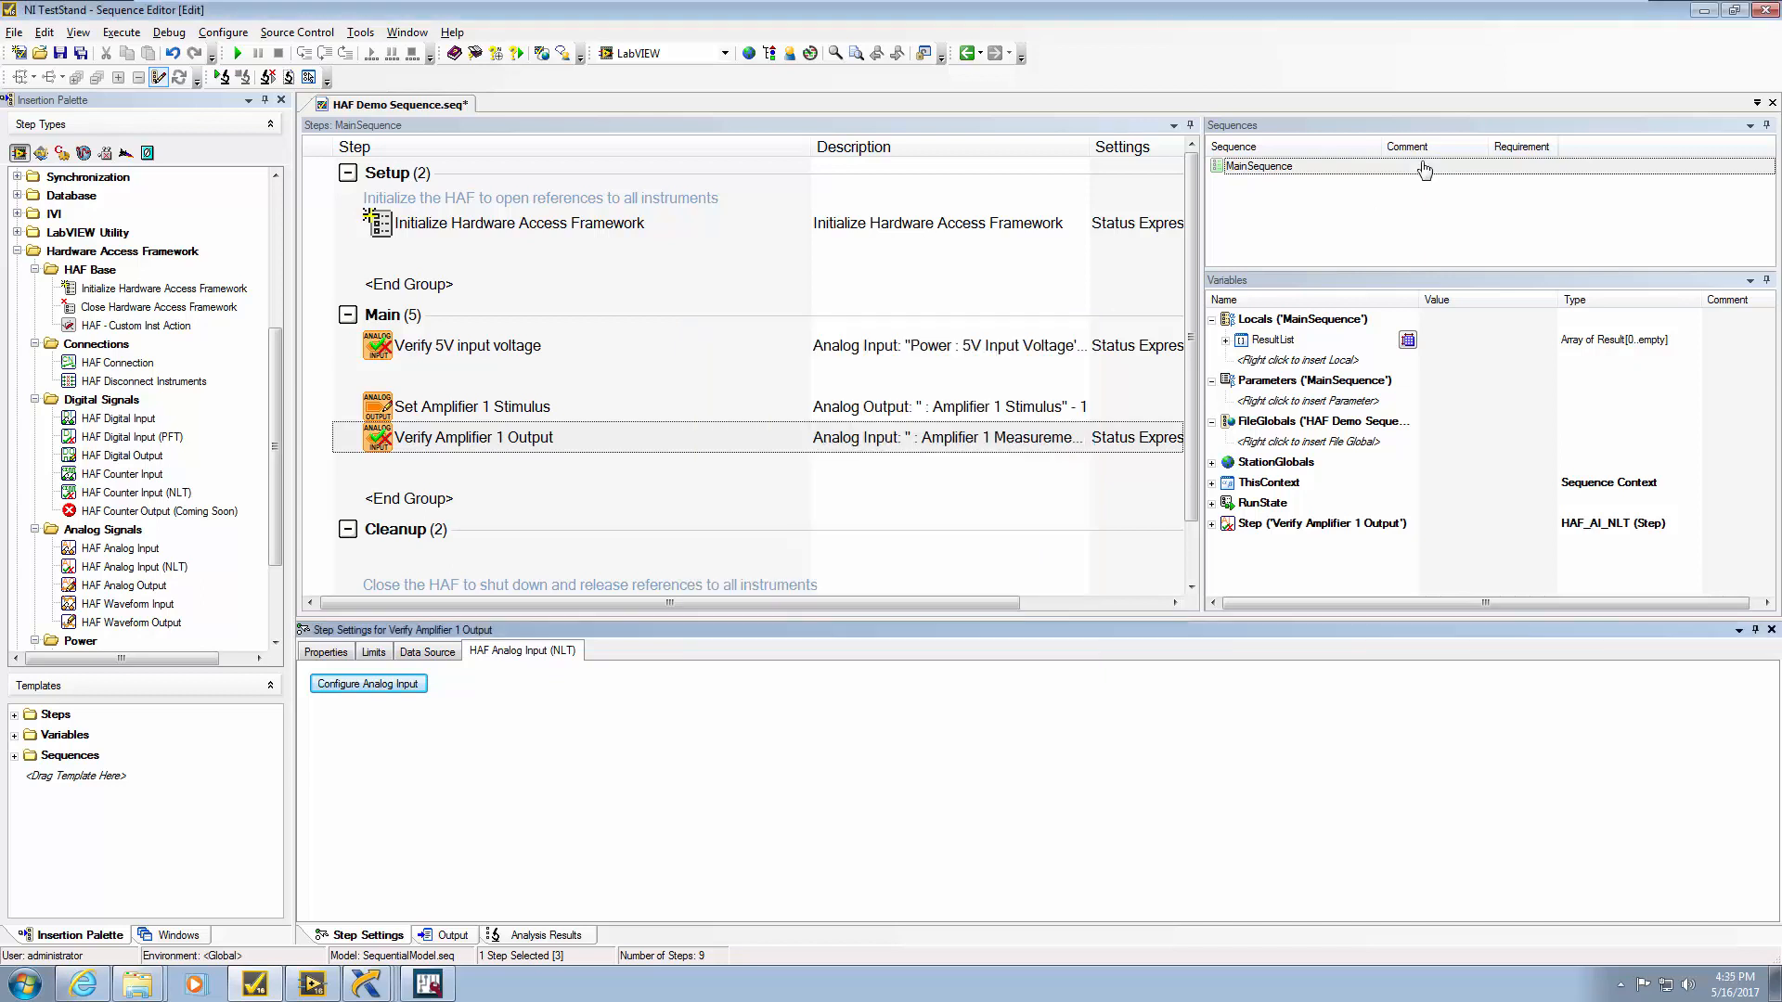
Minimize TestStand to check the HAF signals, then restore it from the taskbar
left_click(1706, 12)
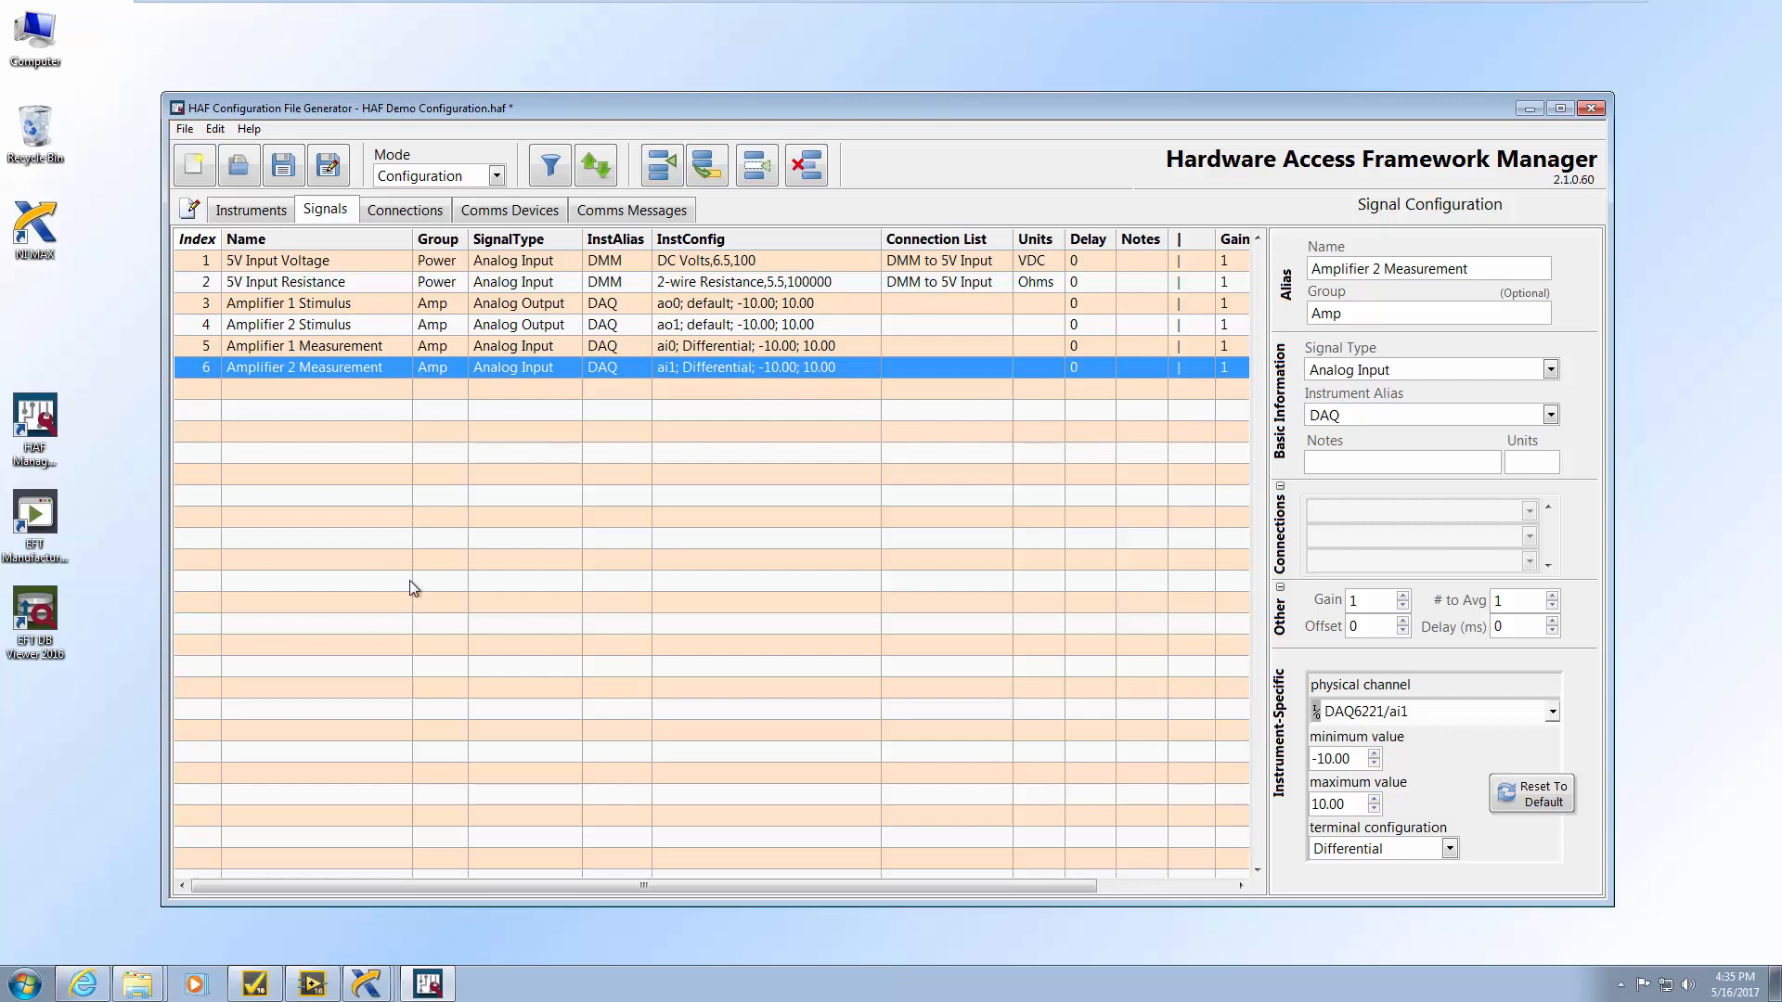
left_click(261, 982)
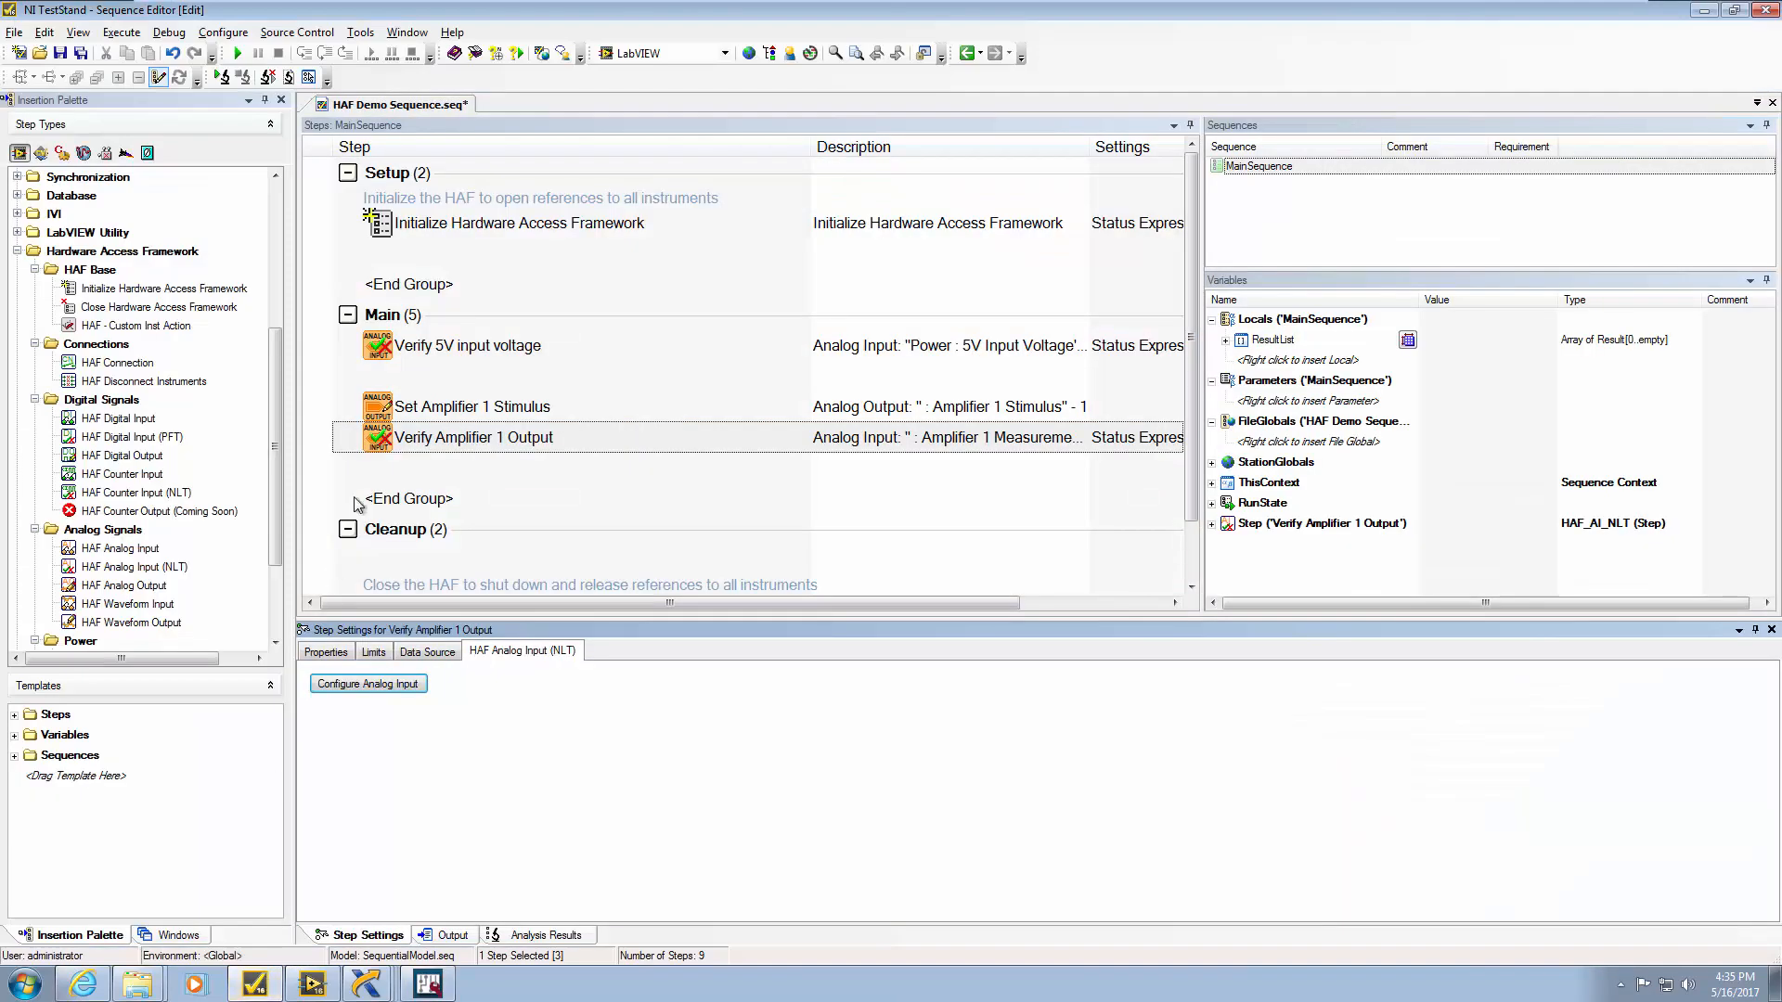
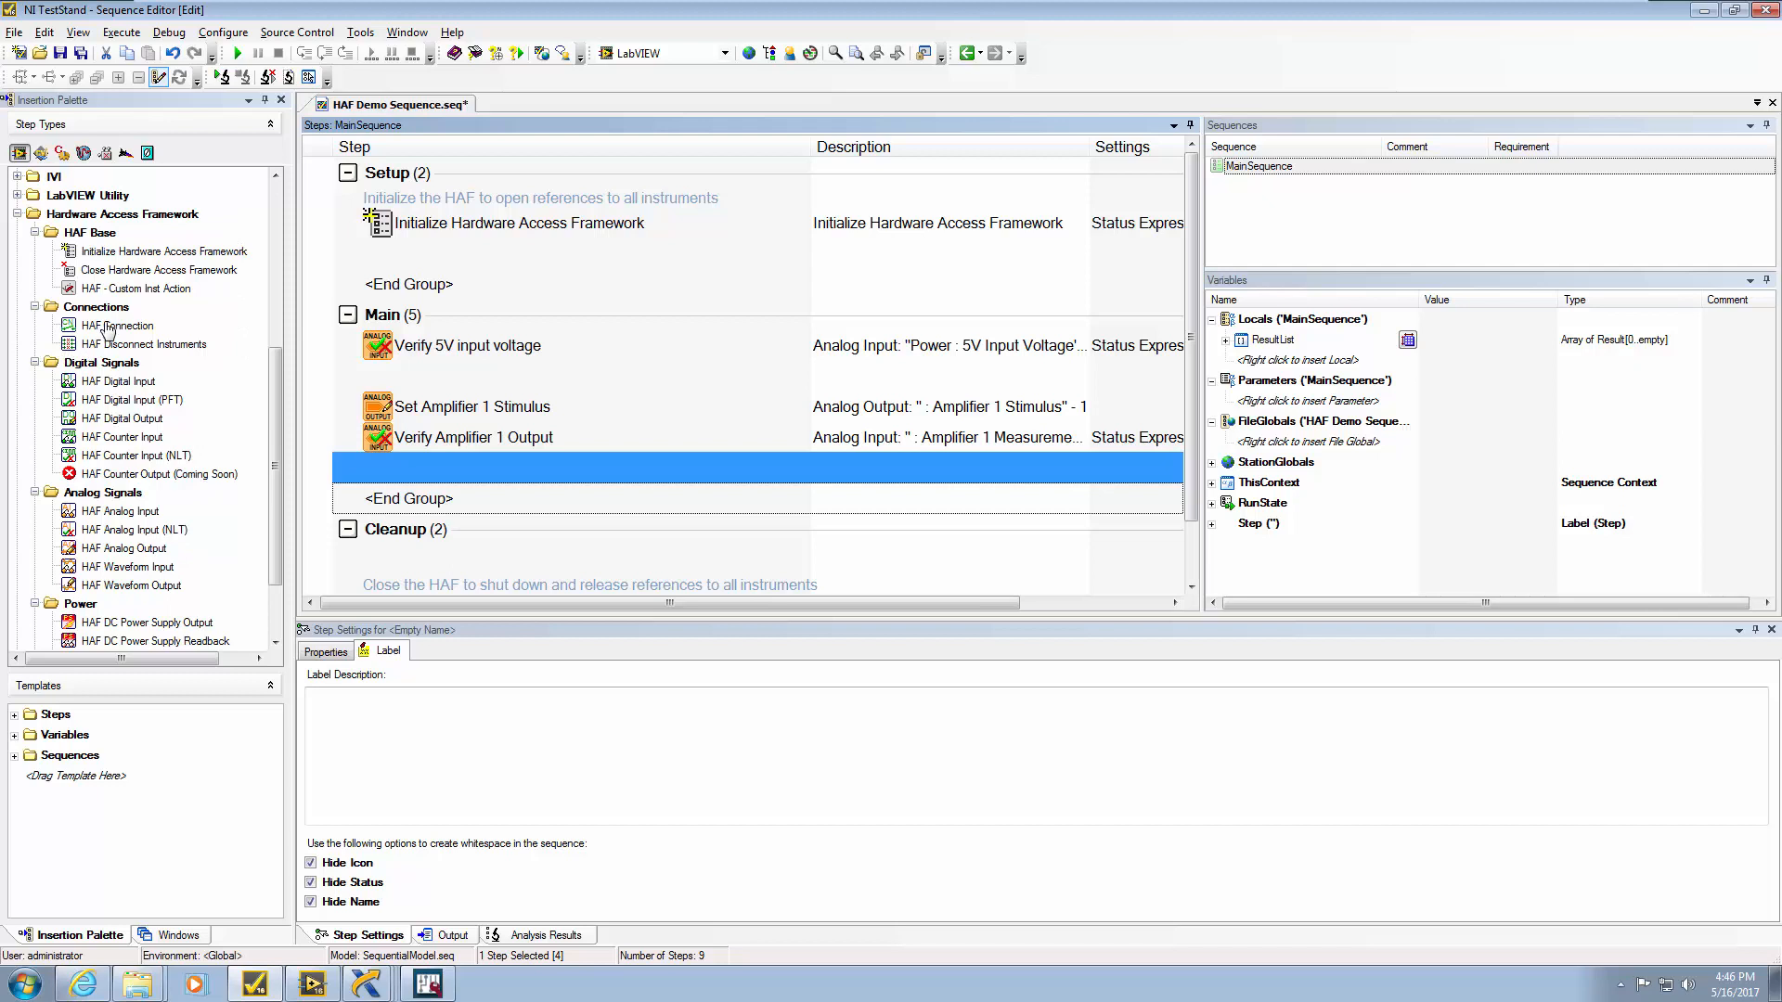
Add a HAF Connection step with alias DMM to 5V Input set to ENABLE, then a Digital Input step
left_click_drag(104, 325, 409, 494)
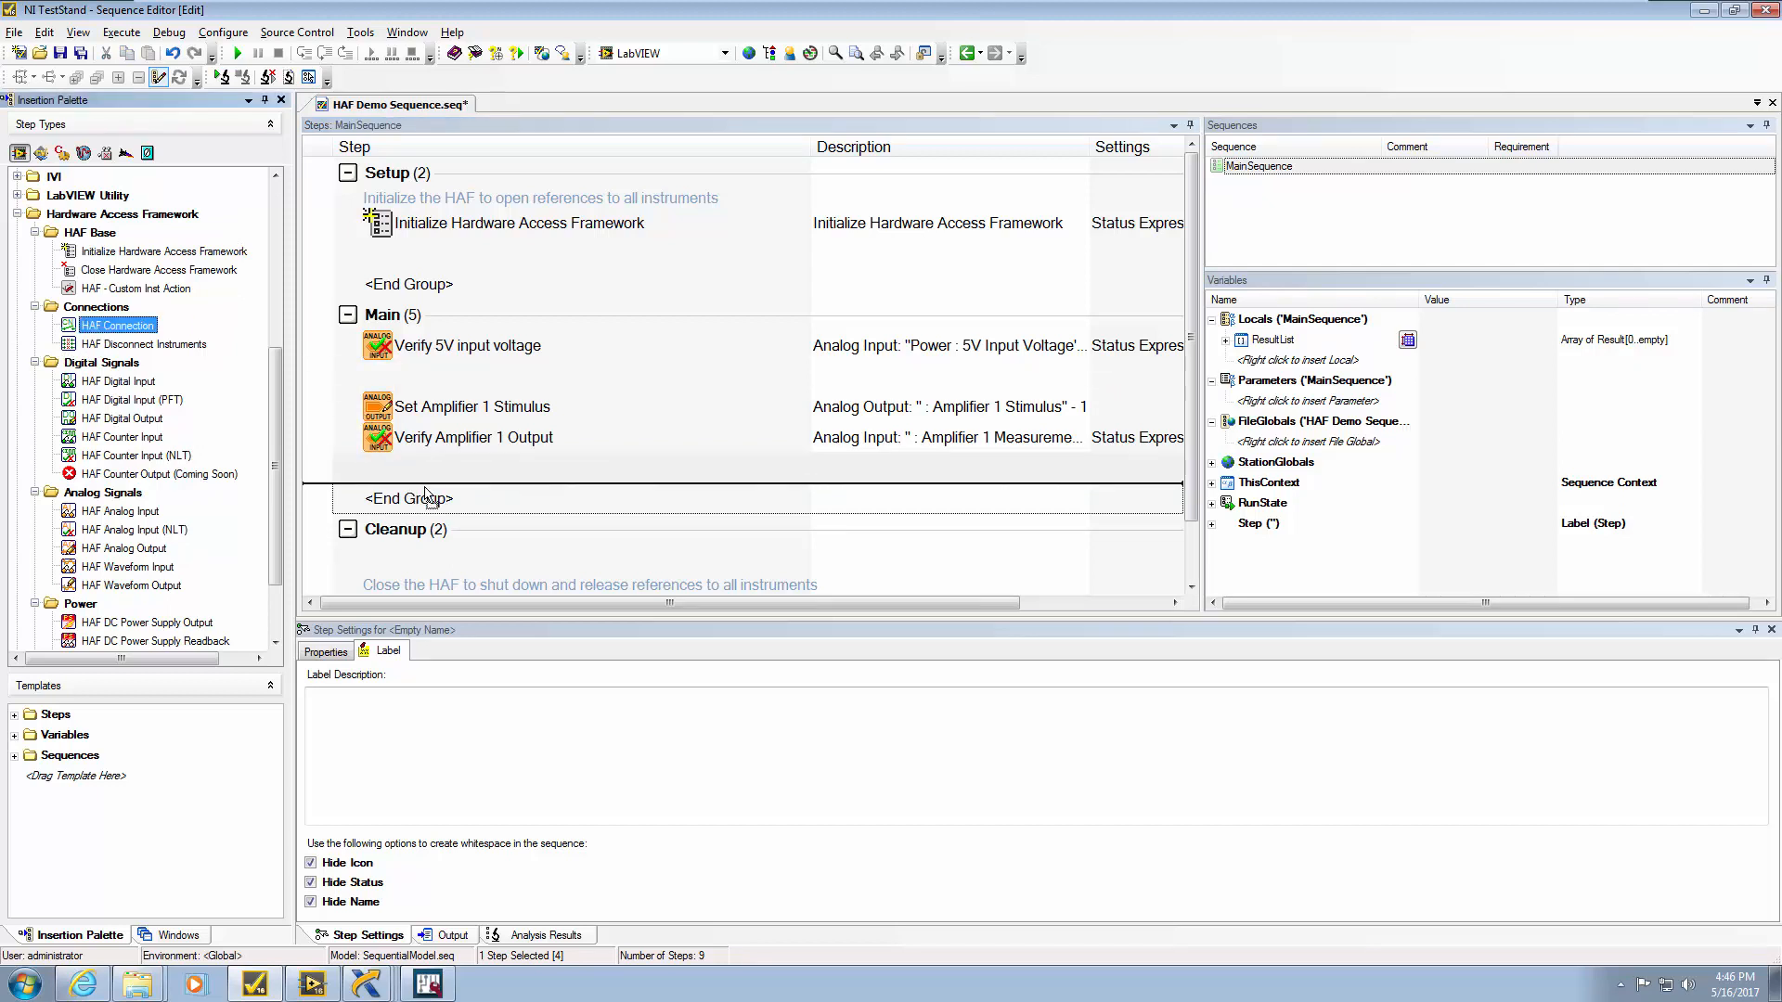
left_click(409, 684)
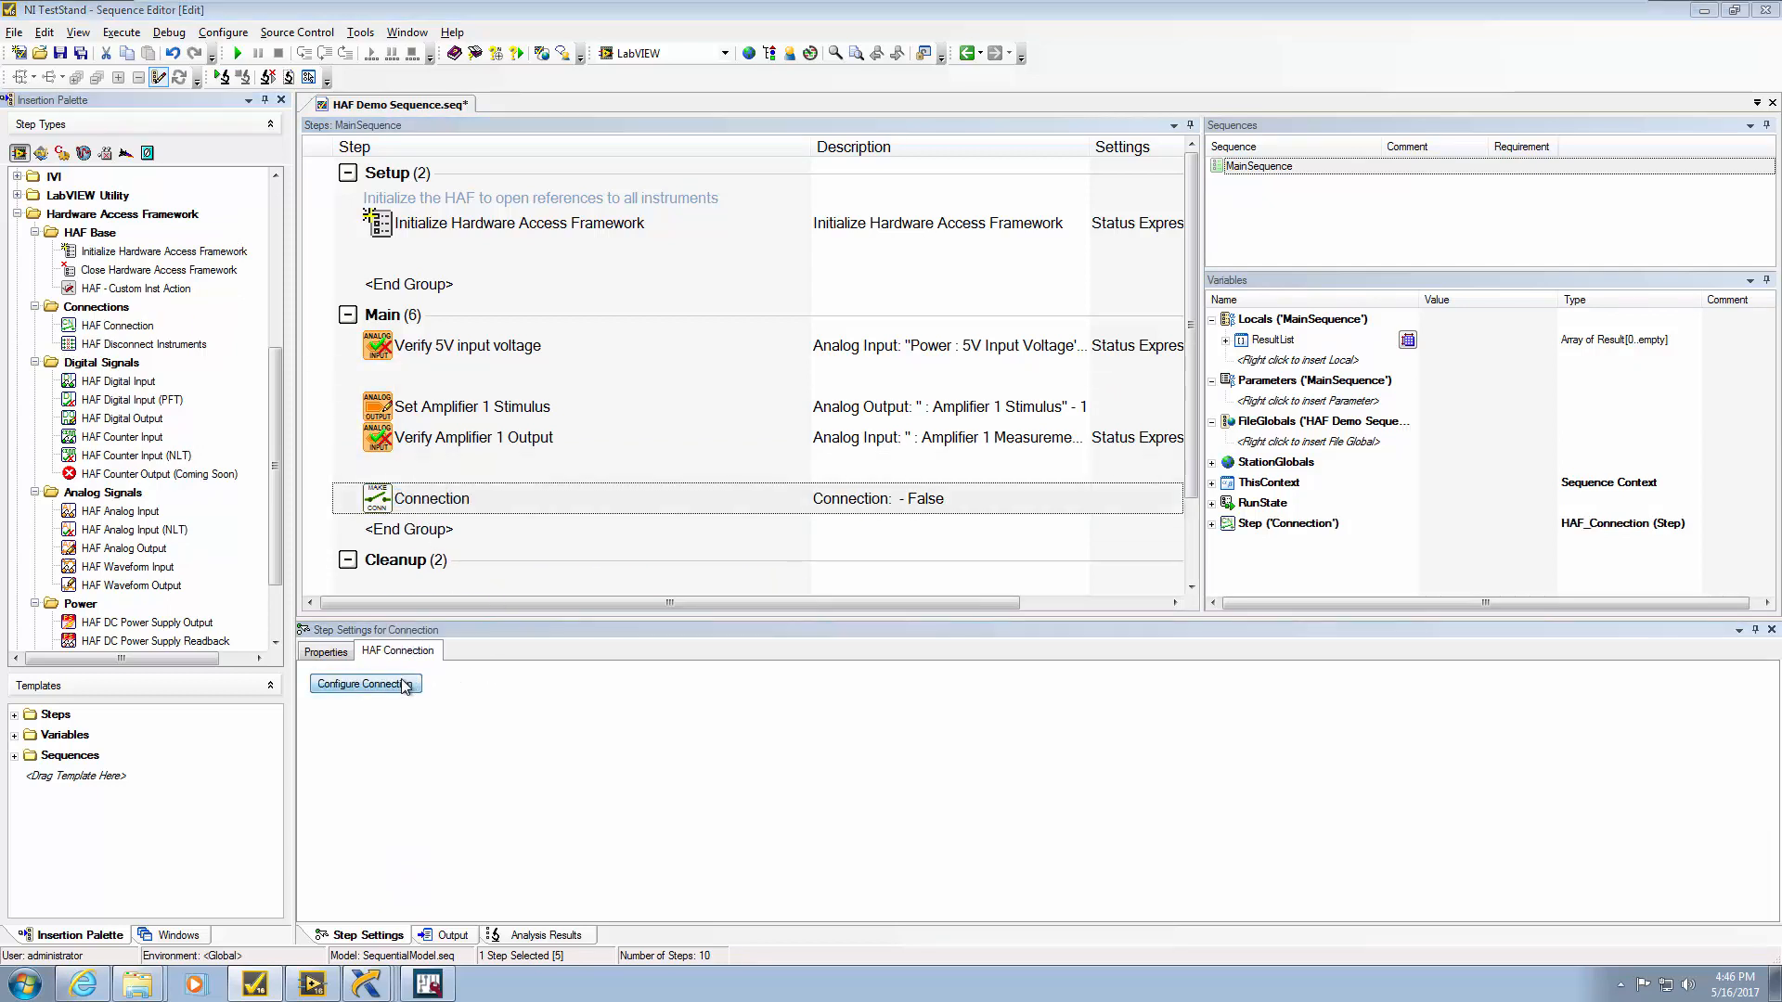
left_click(988, 332)
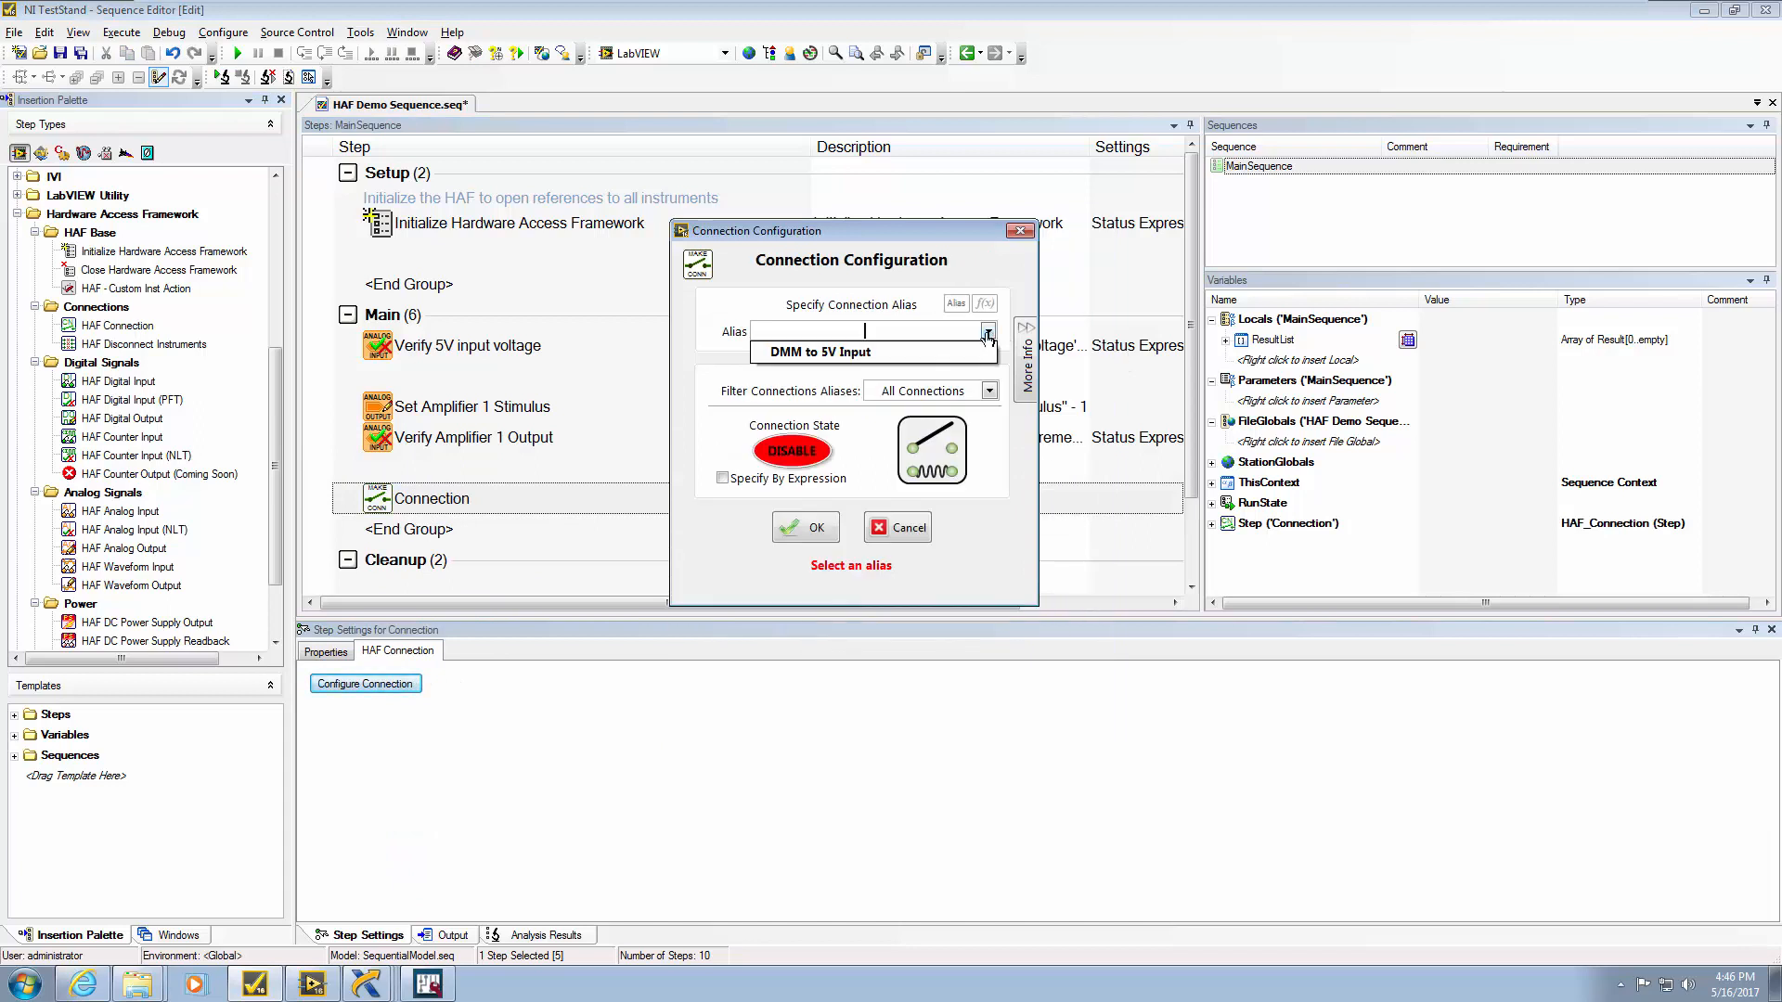
left_click(961, 349)
left_click(934, 453)
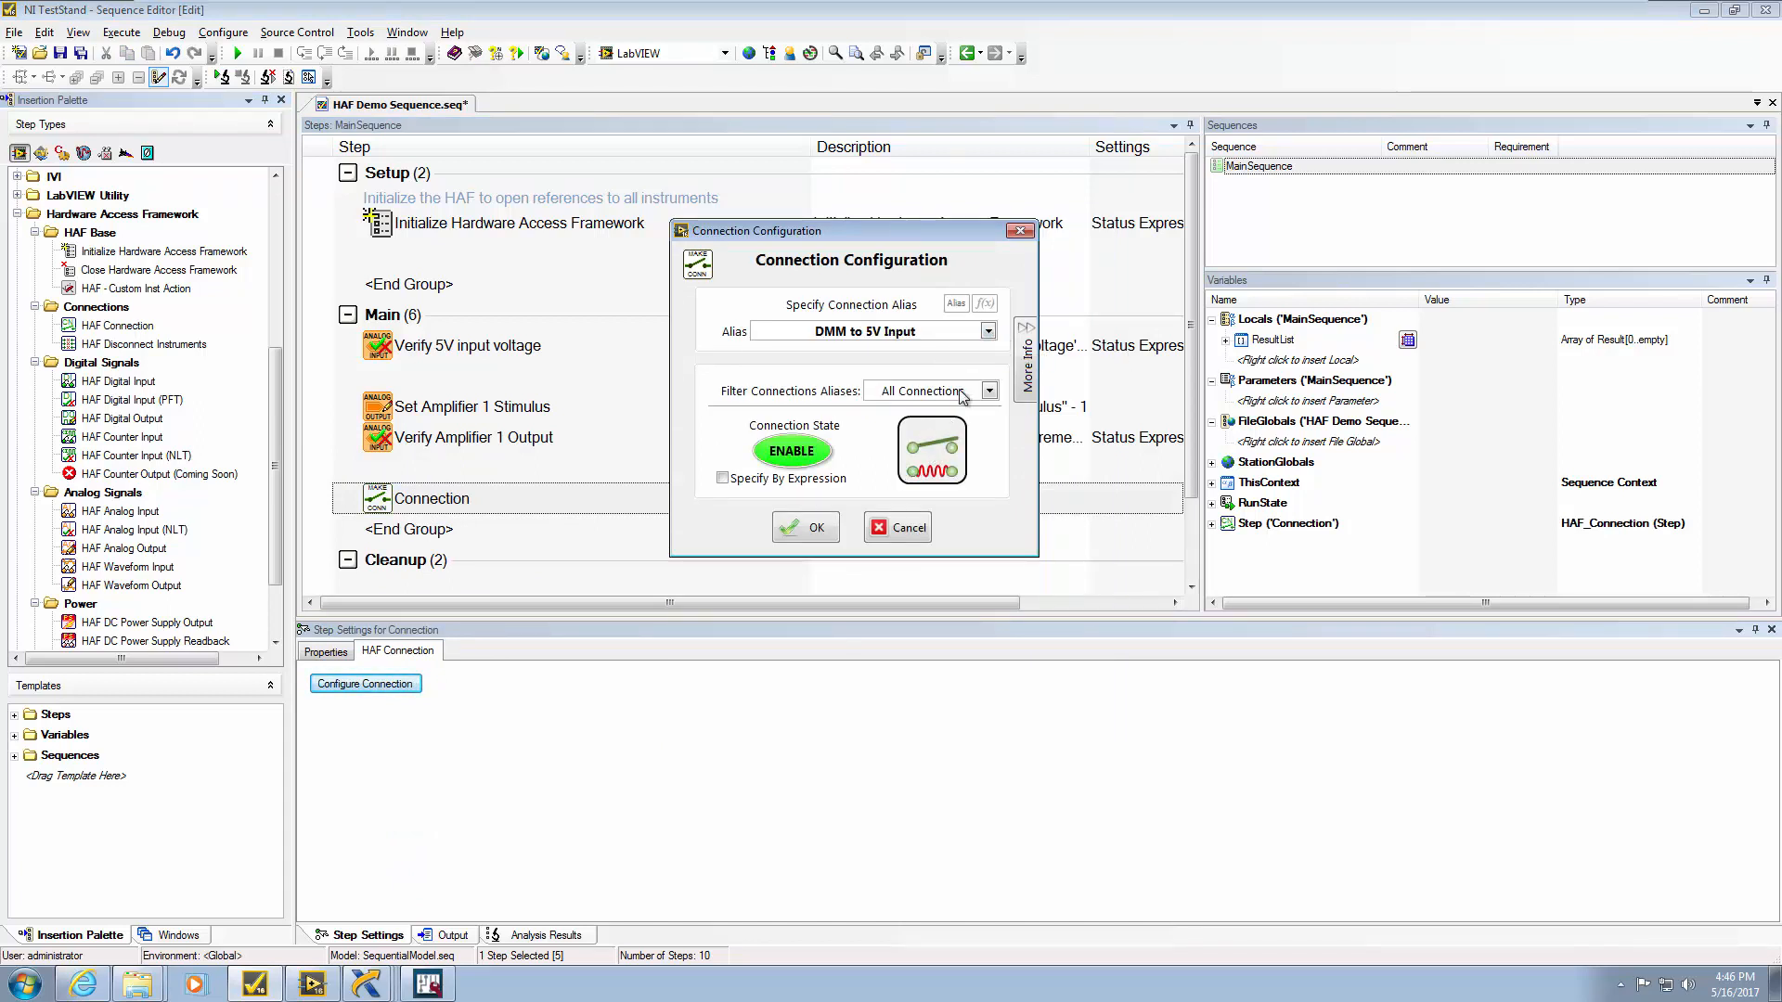
left_click(817, 529)
left_click_drag(116, 382, 397, 557)
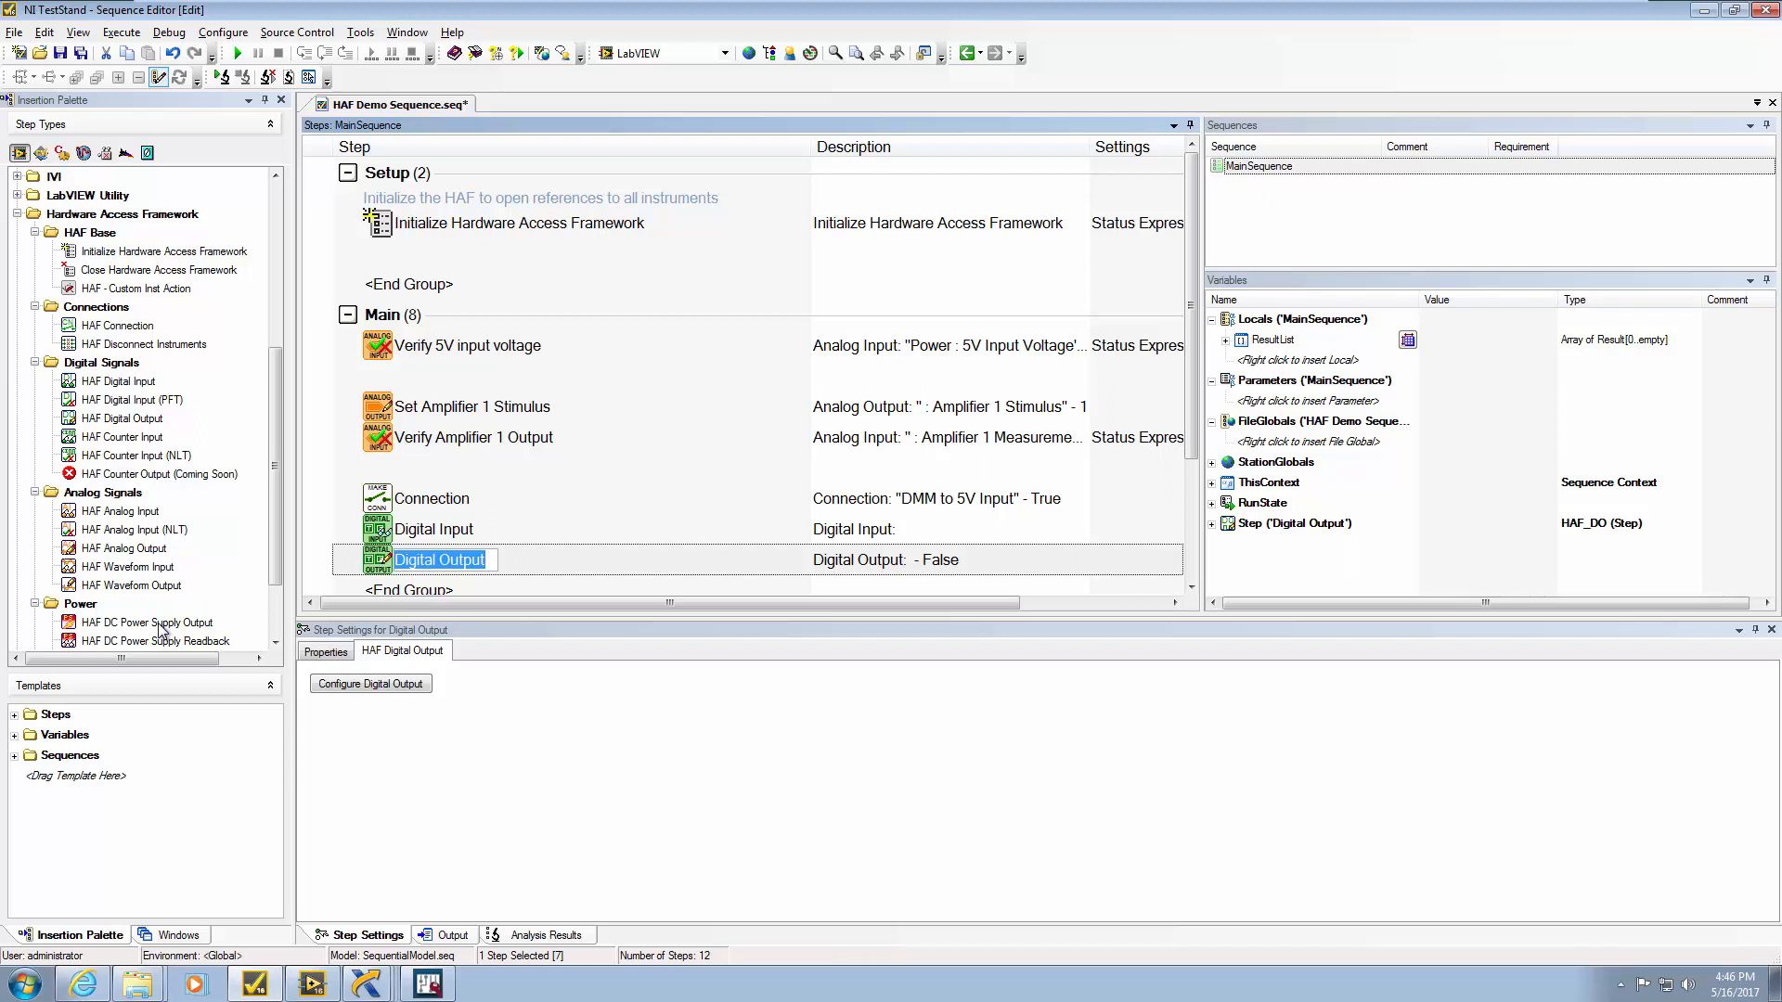
Set the Digital Output step's State to ON (True), then minimize TestStand
left_click(371, 684)
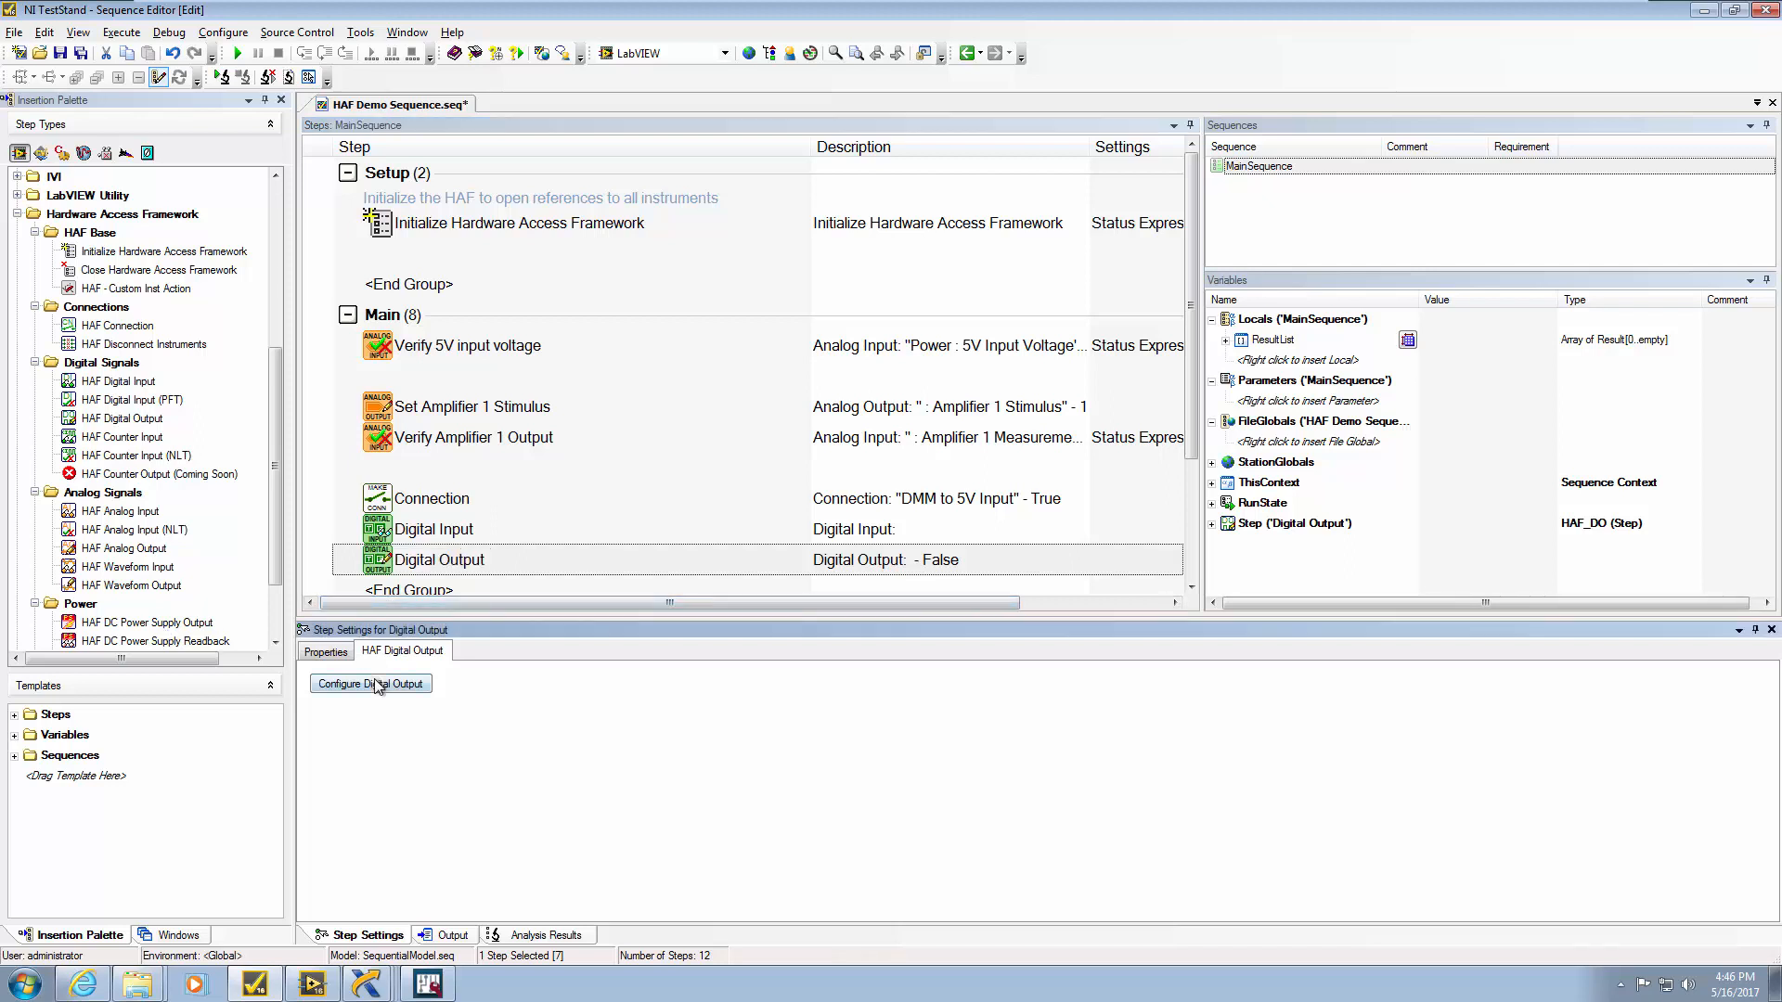
left_click(891, 491)
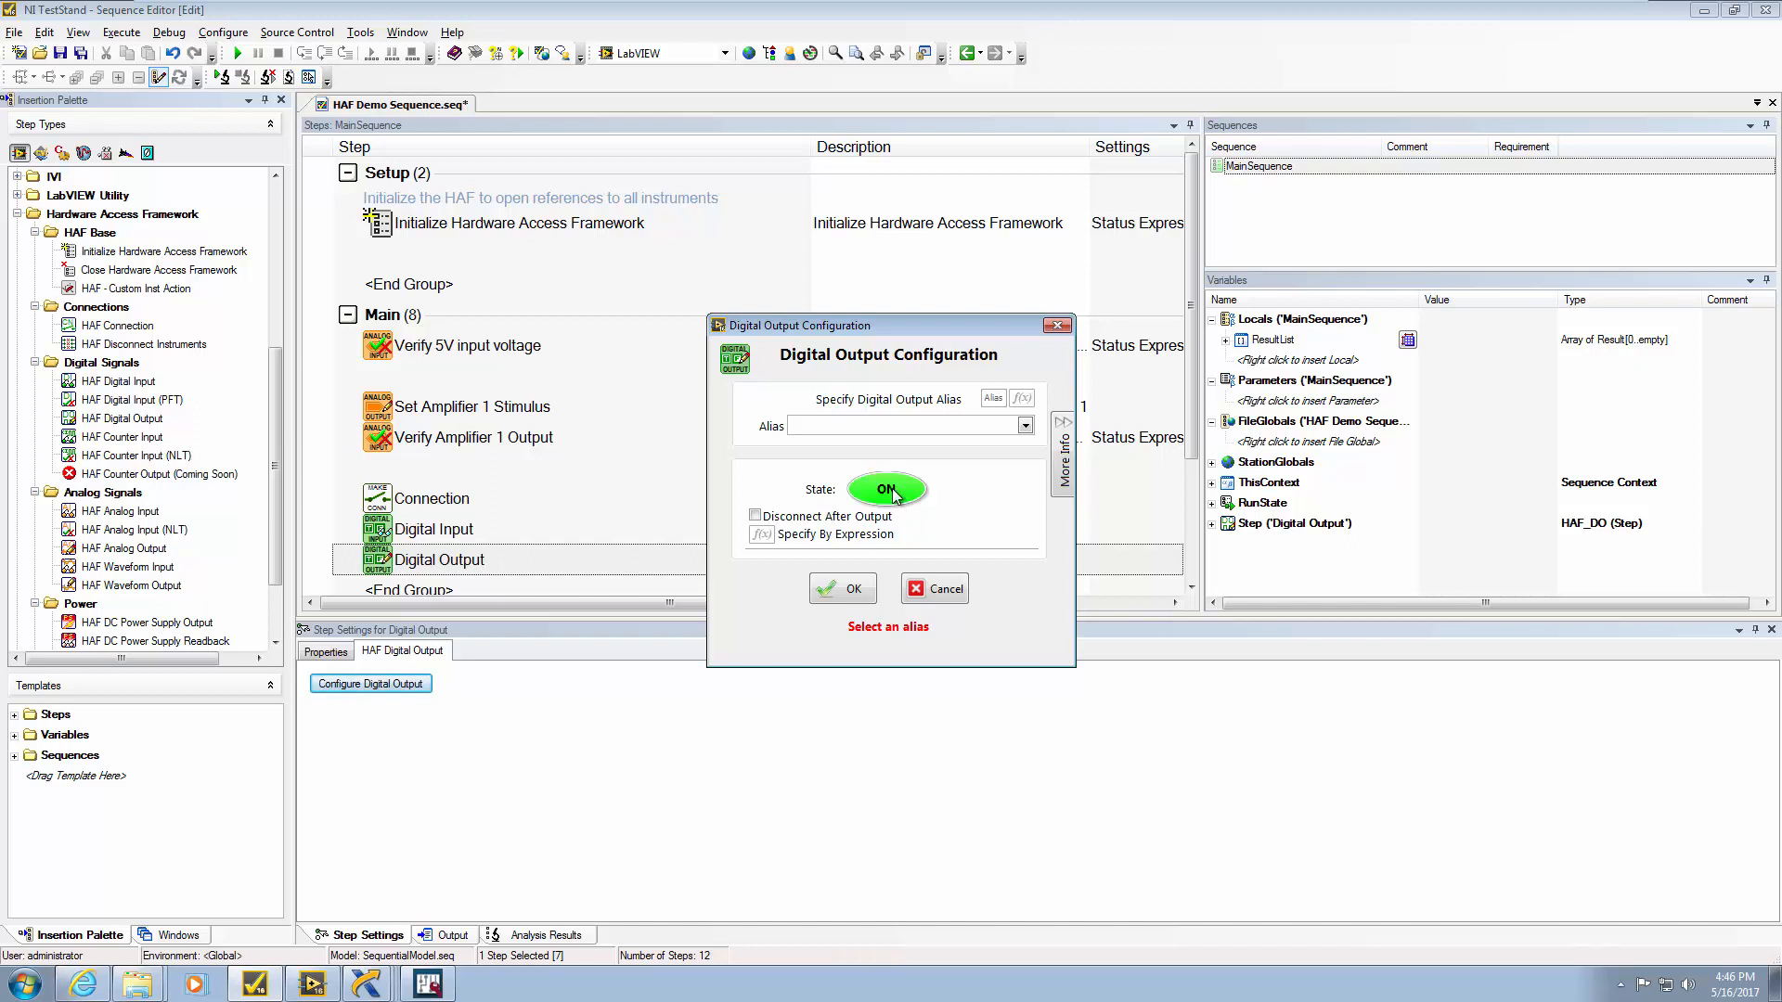
left_click(892, 493)
left_click(892, 493)
left_click(843, 588)
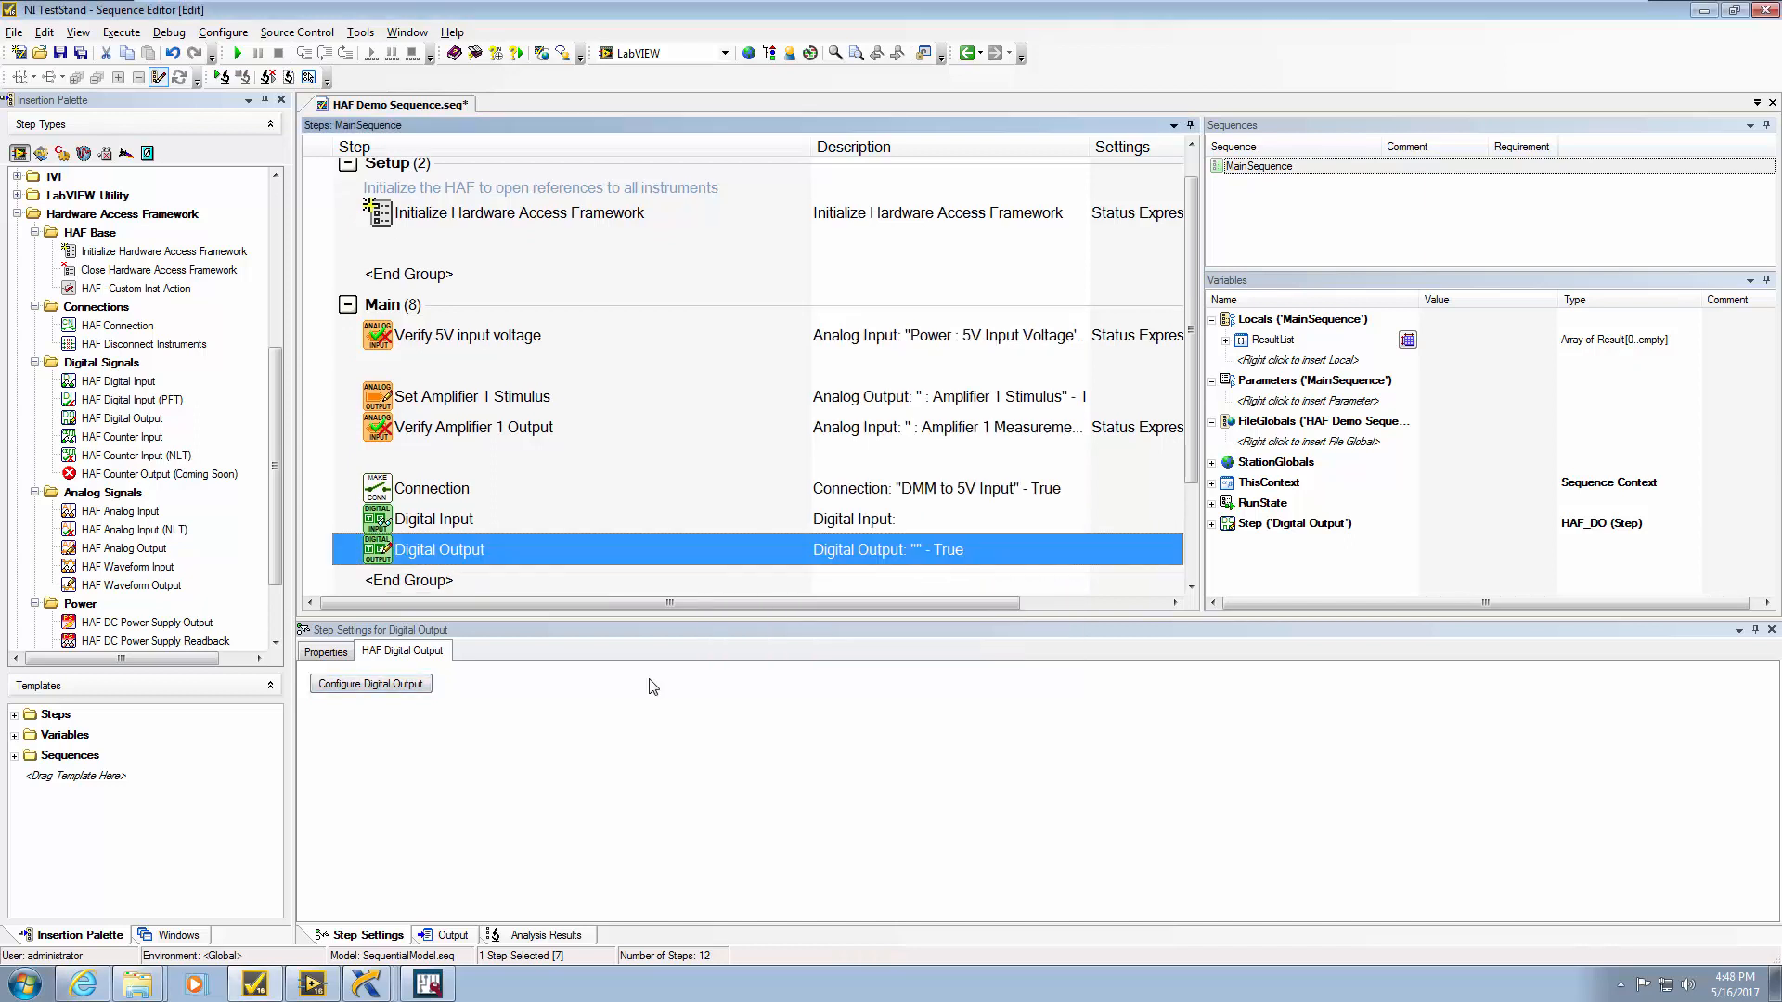
left_click(1705, 13)
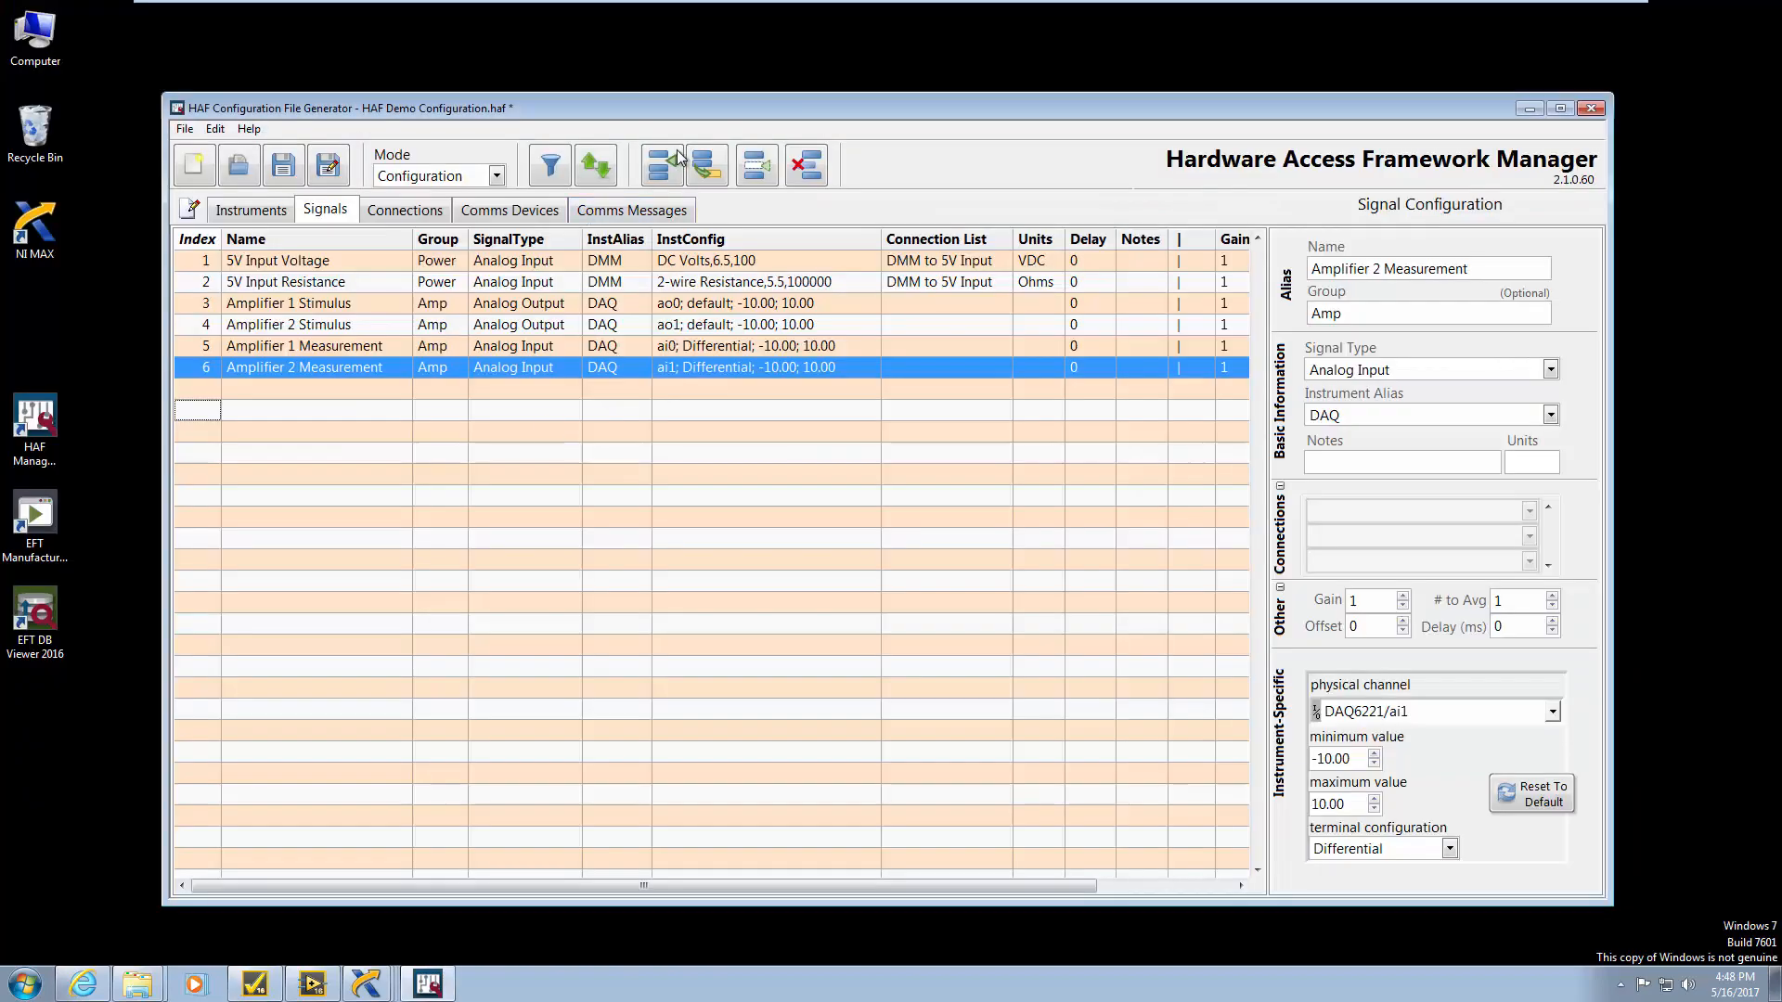
Add signal 'Test DO' as a Digital Output on alias DAQ, channel DAQ6221/port0/line3
left_click(673, 166)
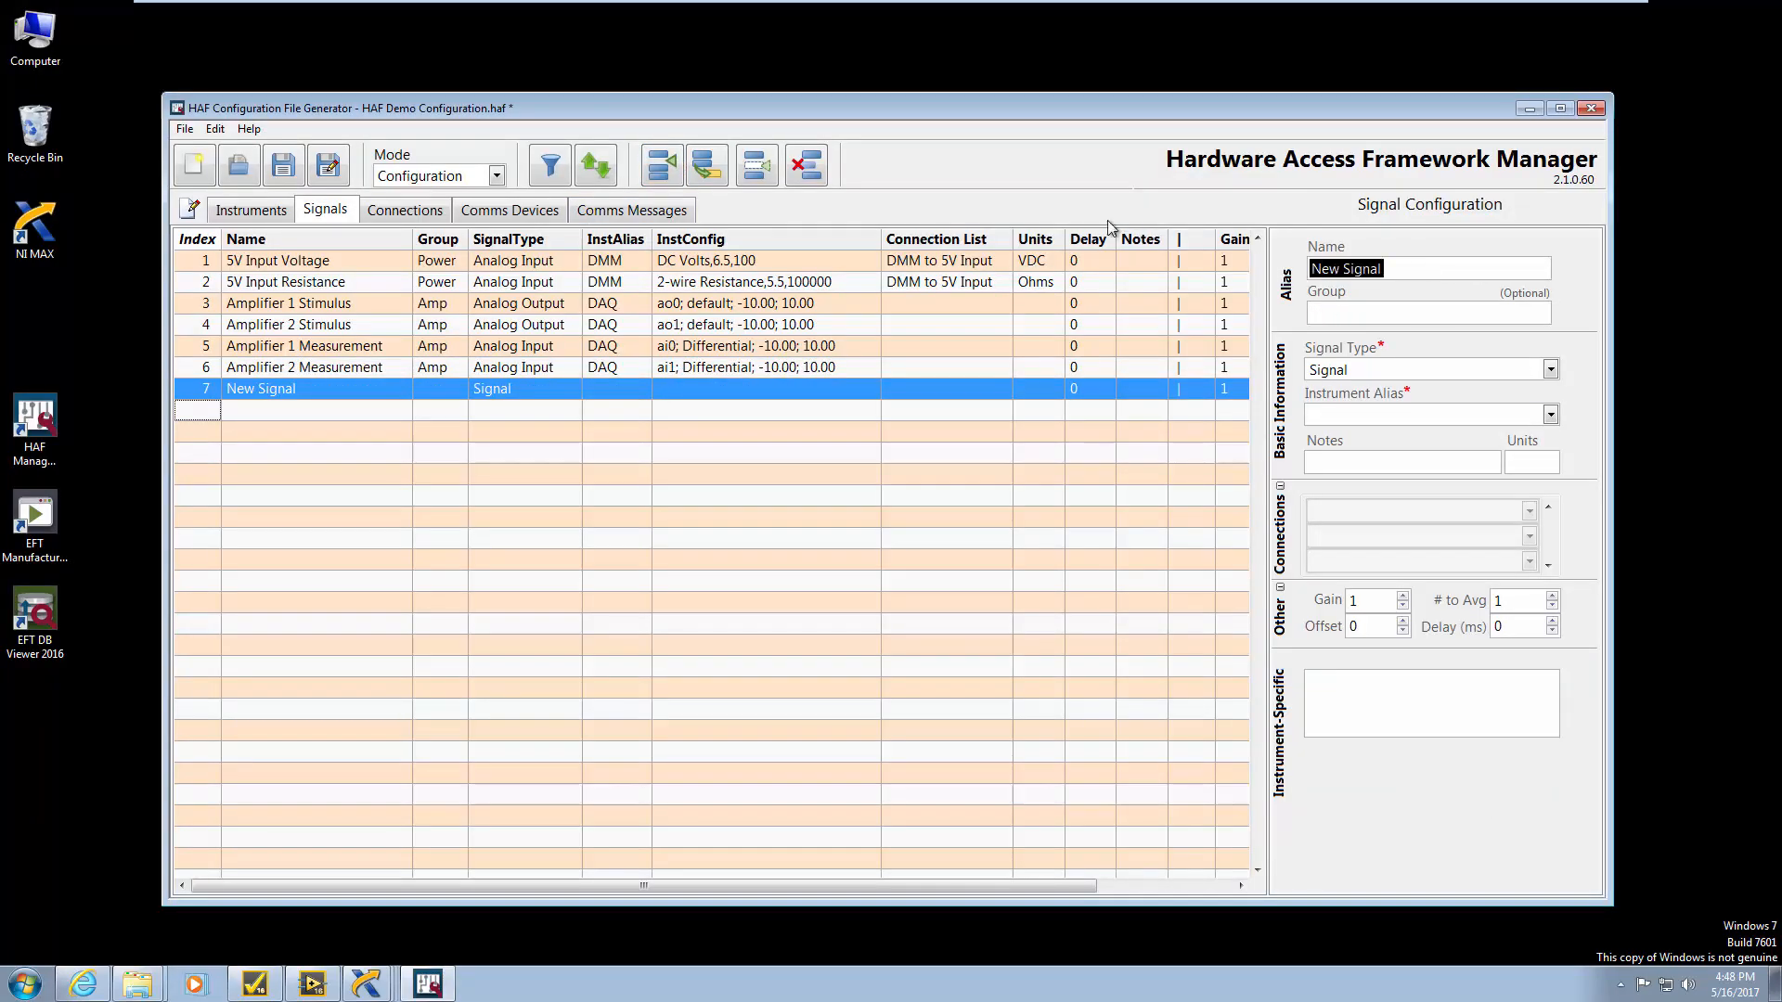
type("Test DO")
left_click(1549, 374)
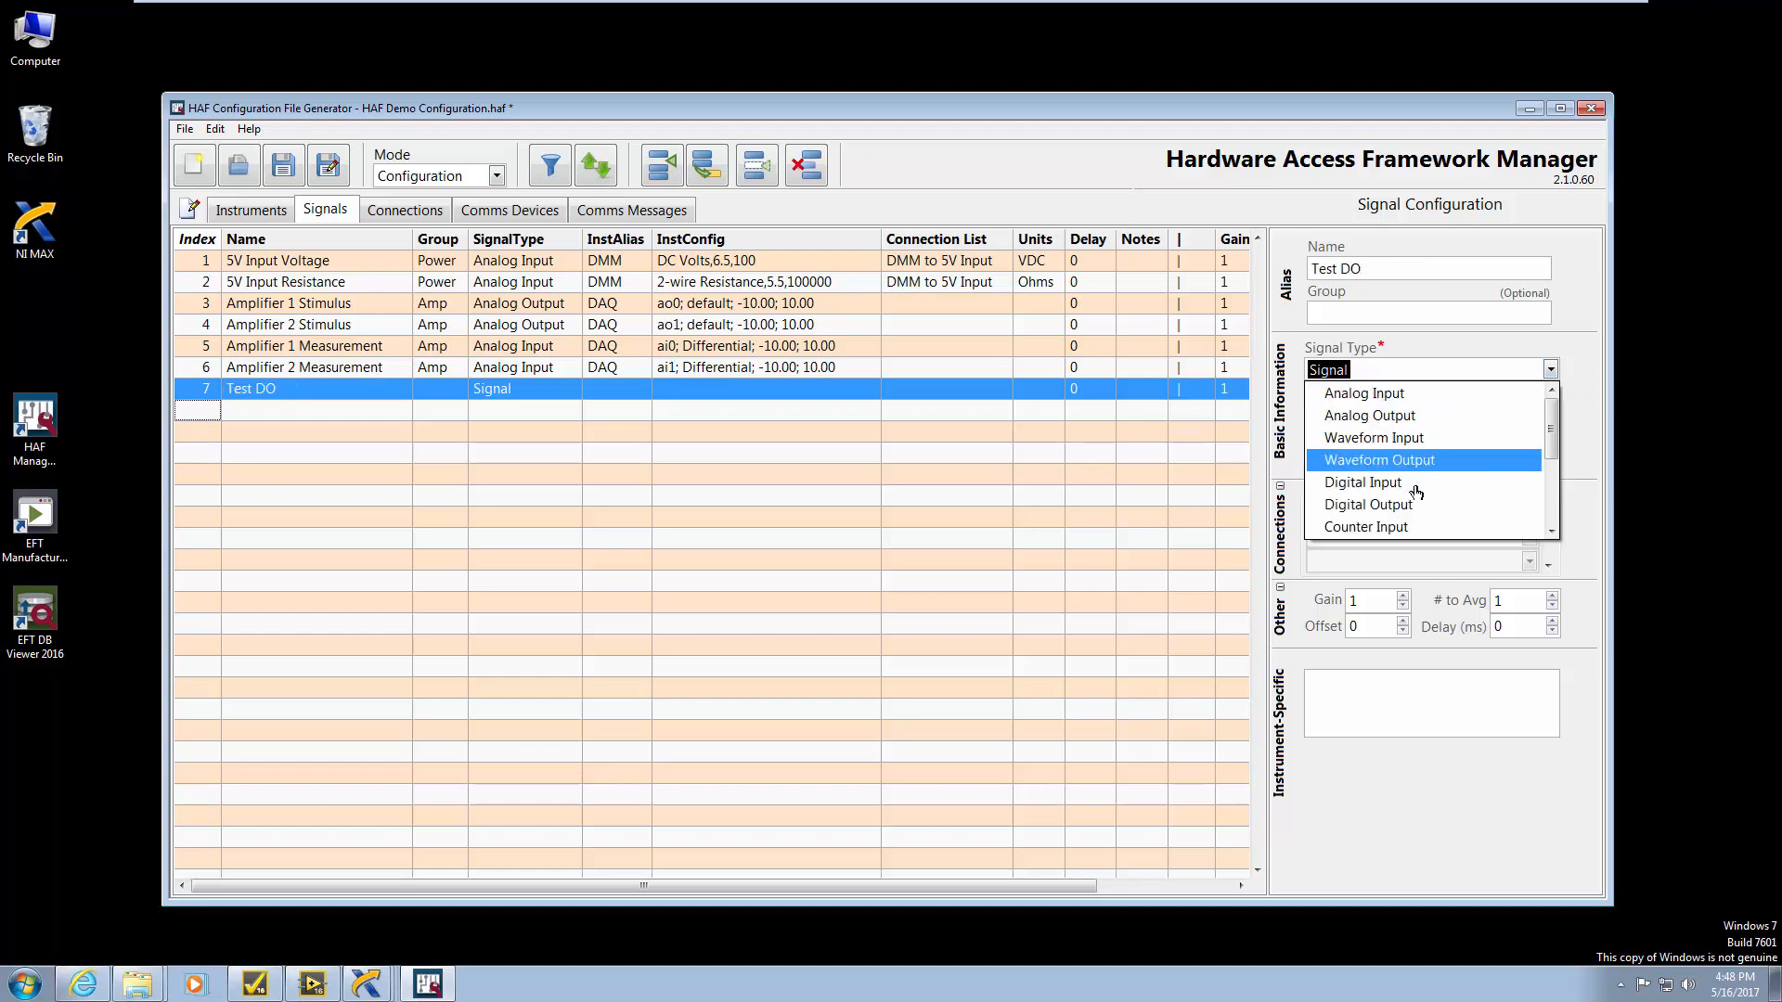
left_click(1416, 493)
left_click(1550, 415)
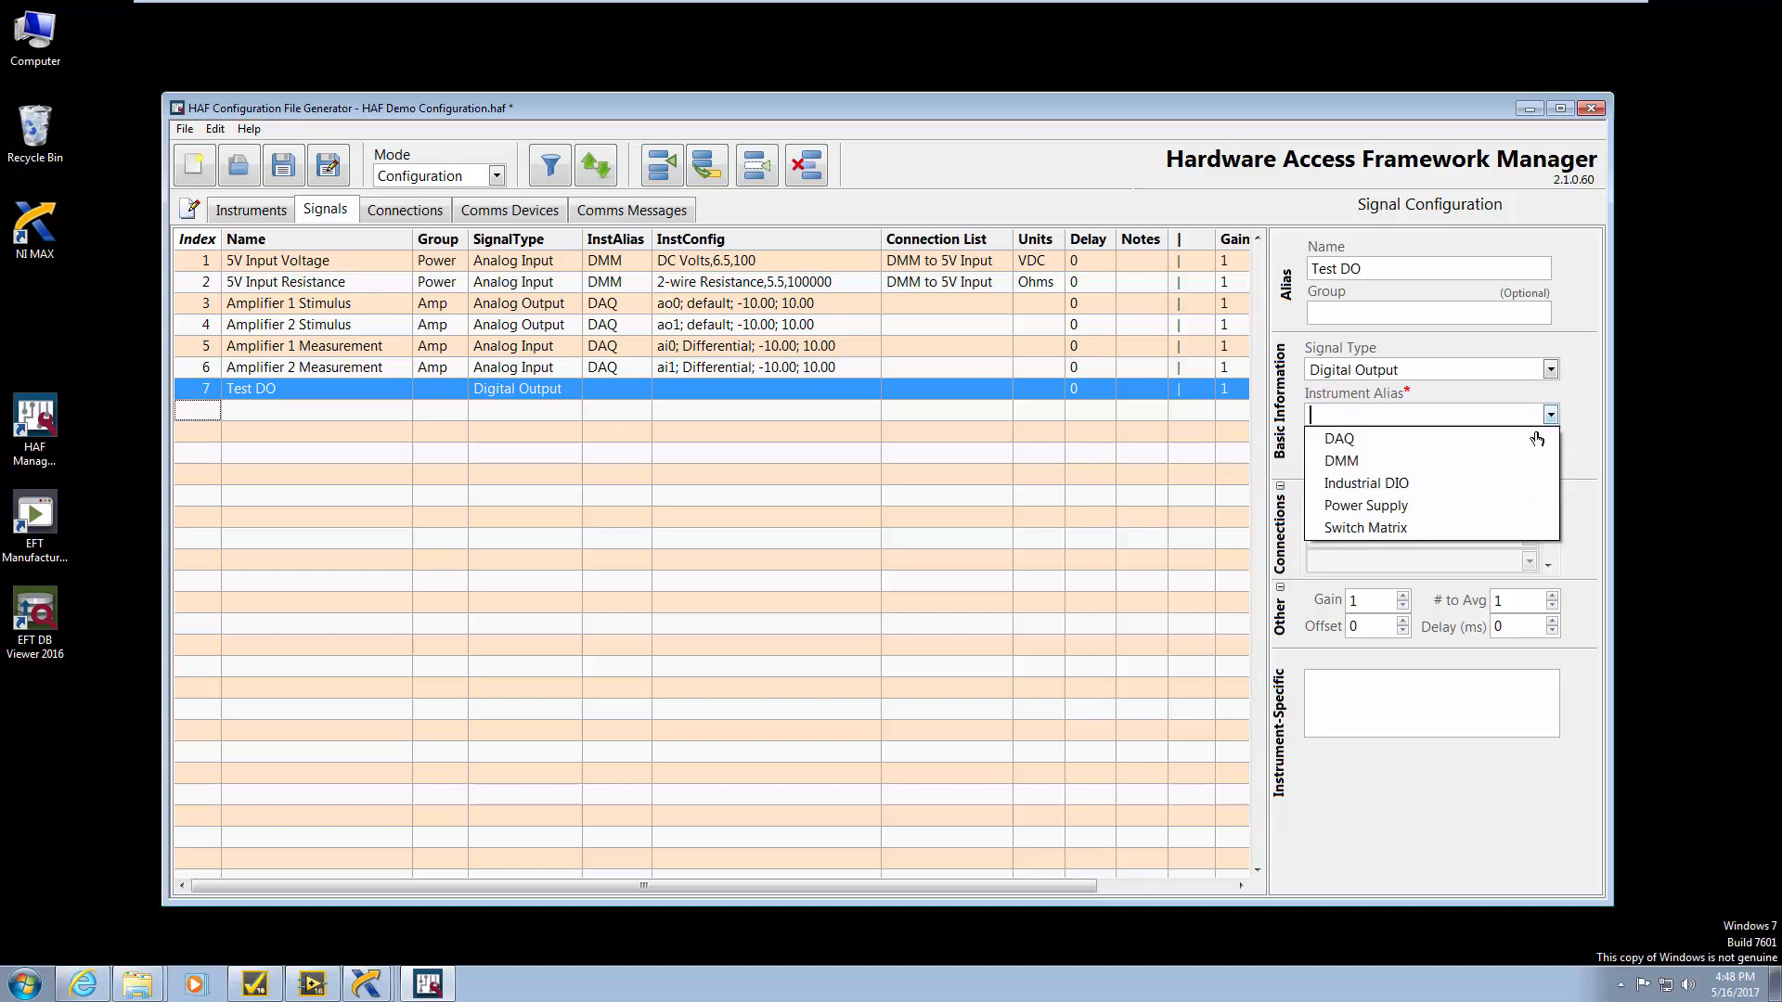
left_click(1418, 450)
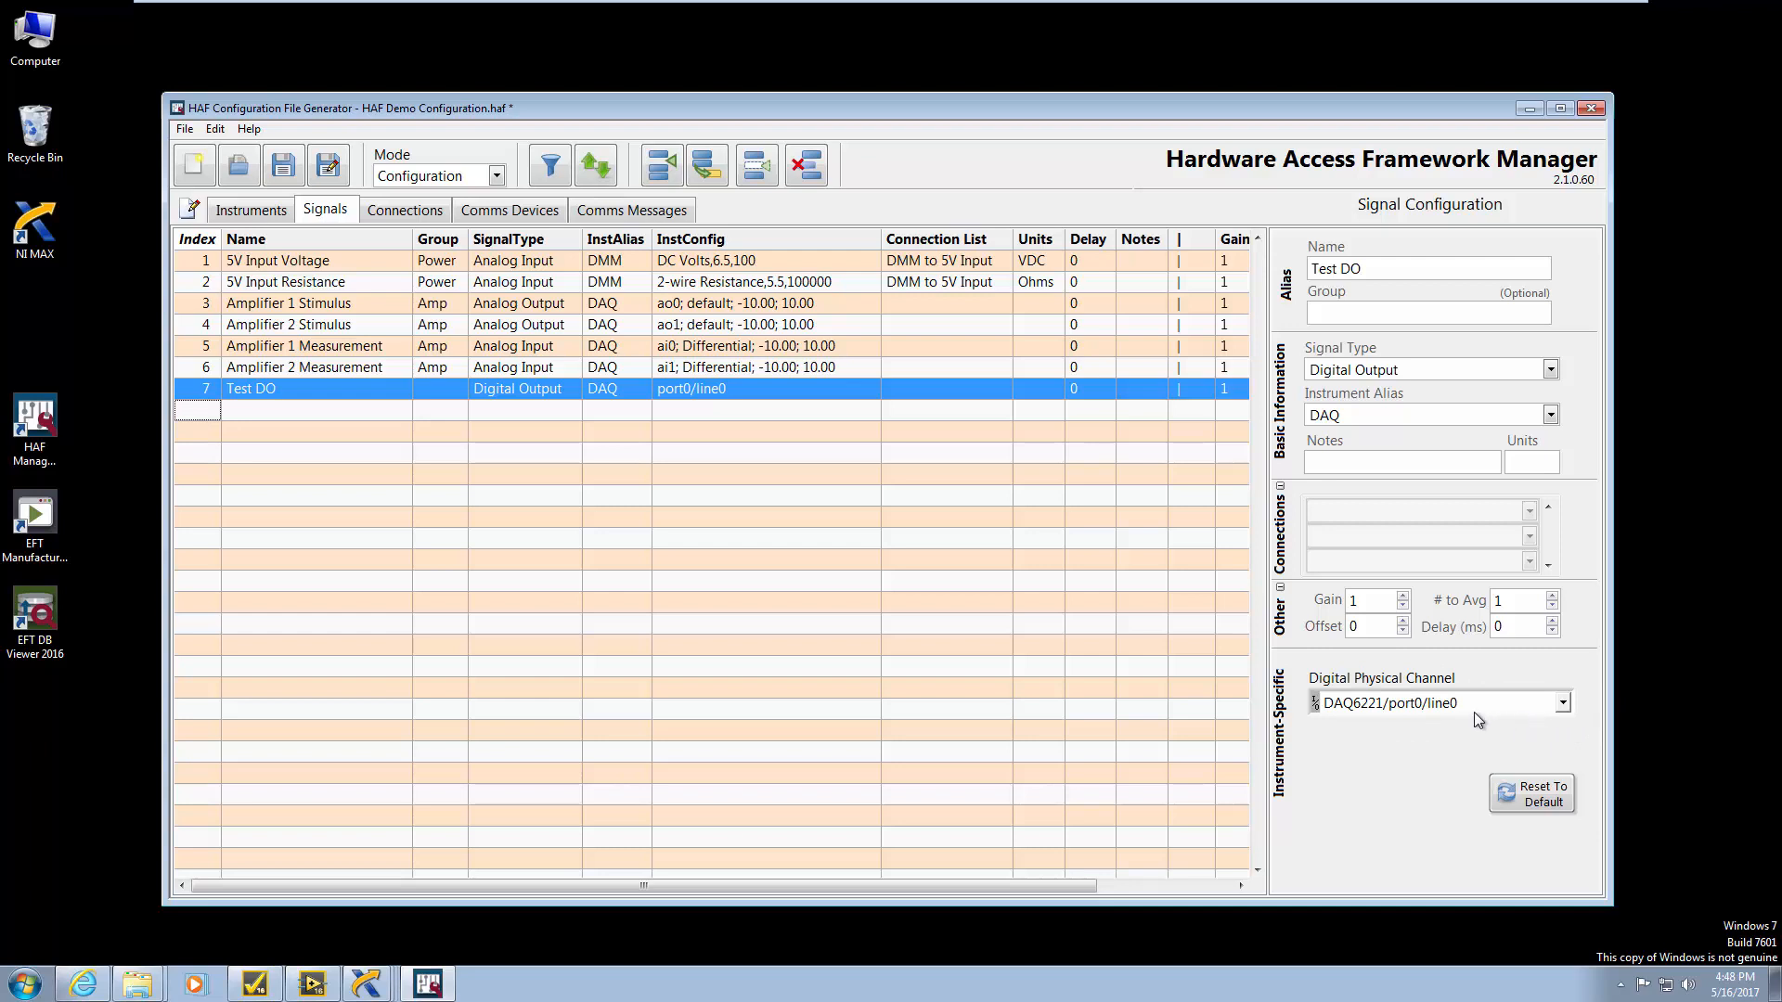
left_click(1563, 702)
left_click(1424, 838)
left_click(256, 988)
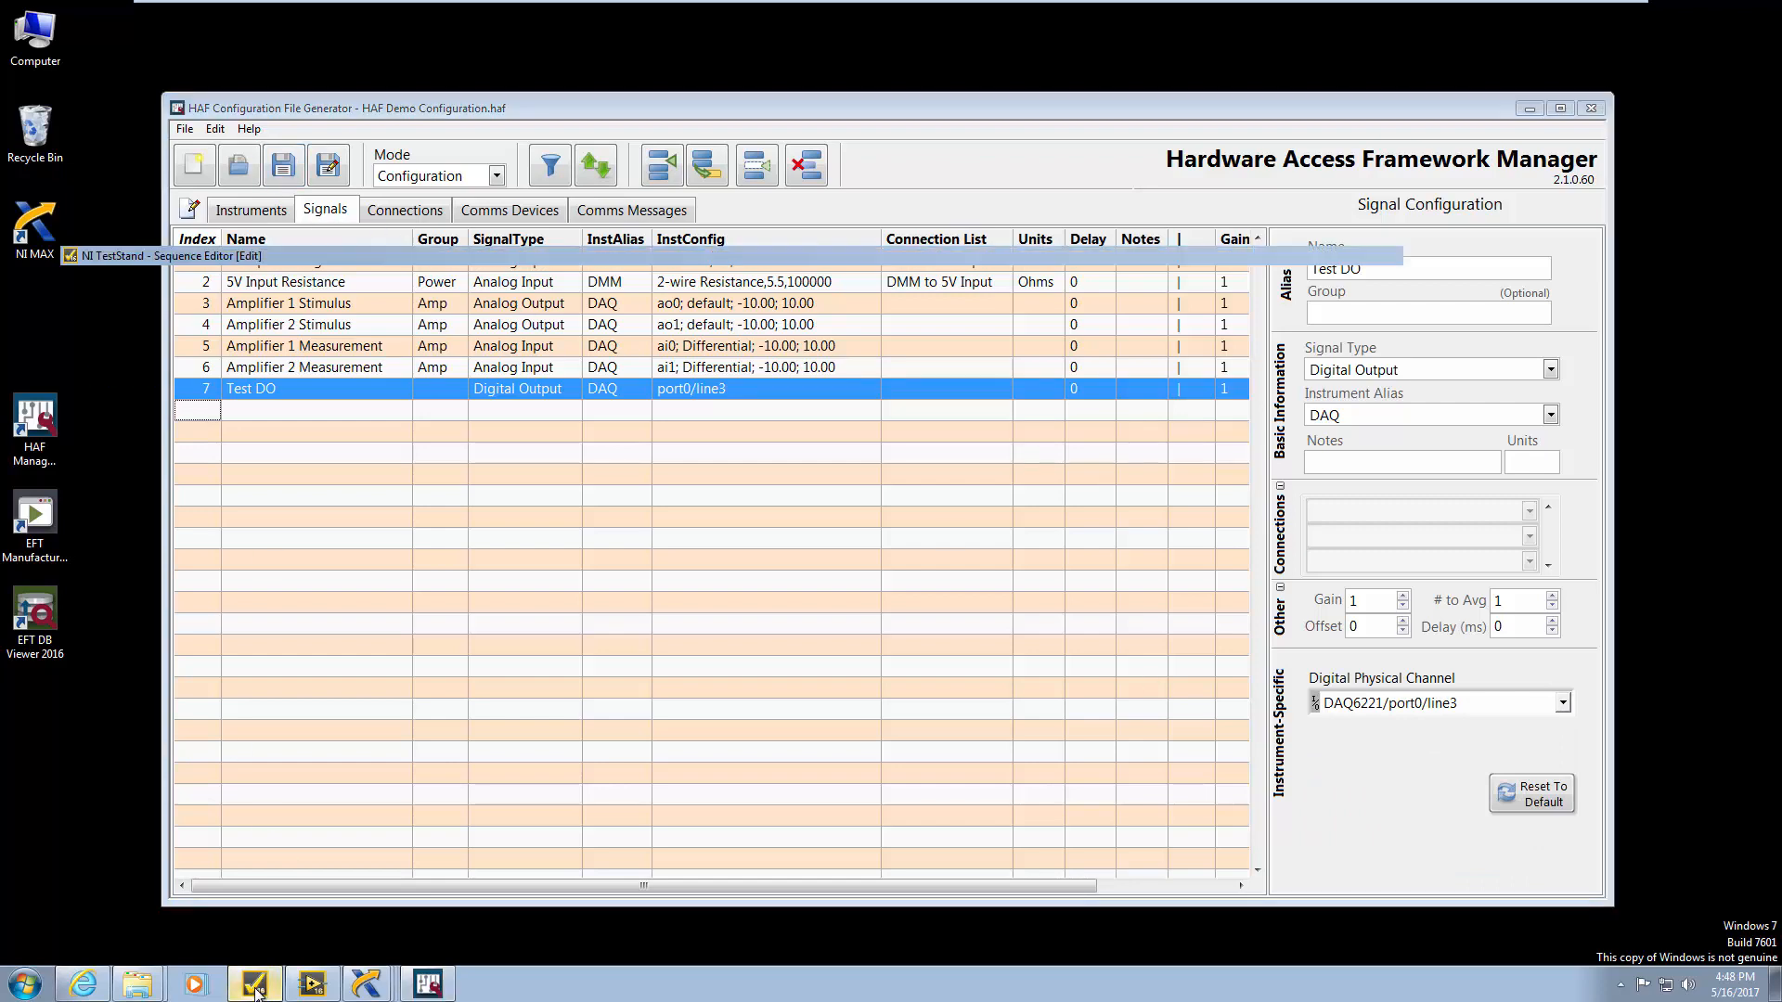
Point the Digital Output step at alias Test DO, keeping State ON
left_click(404, 689)
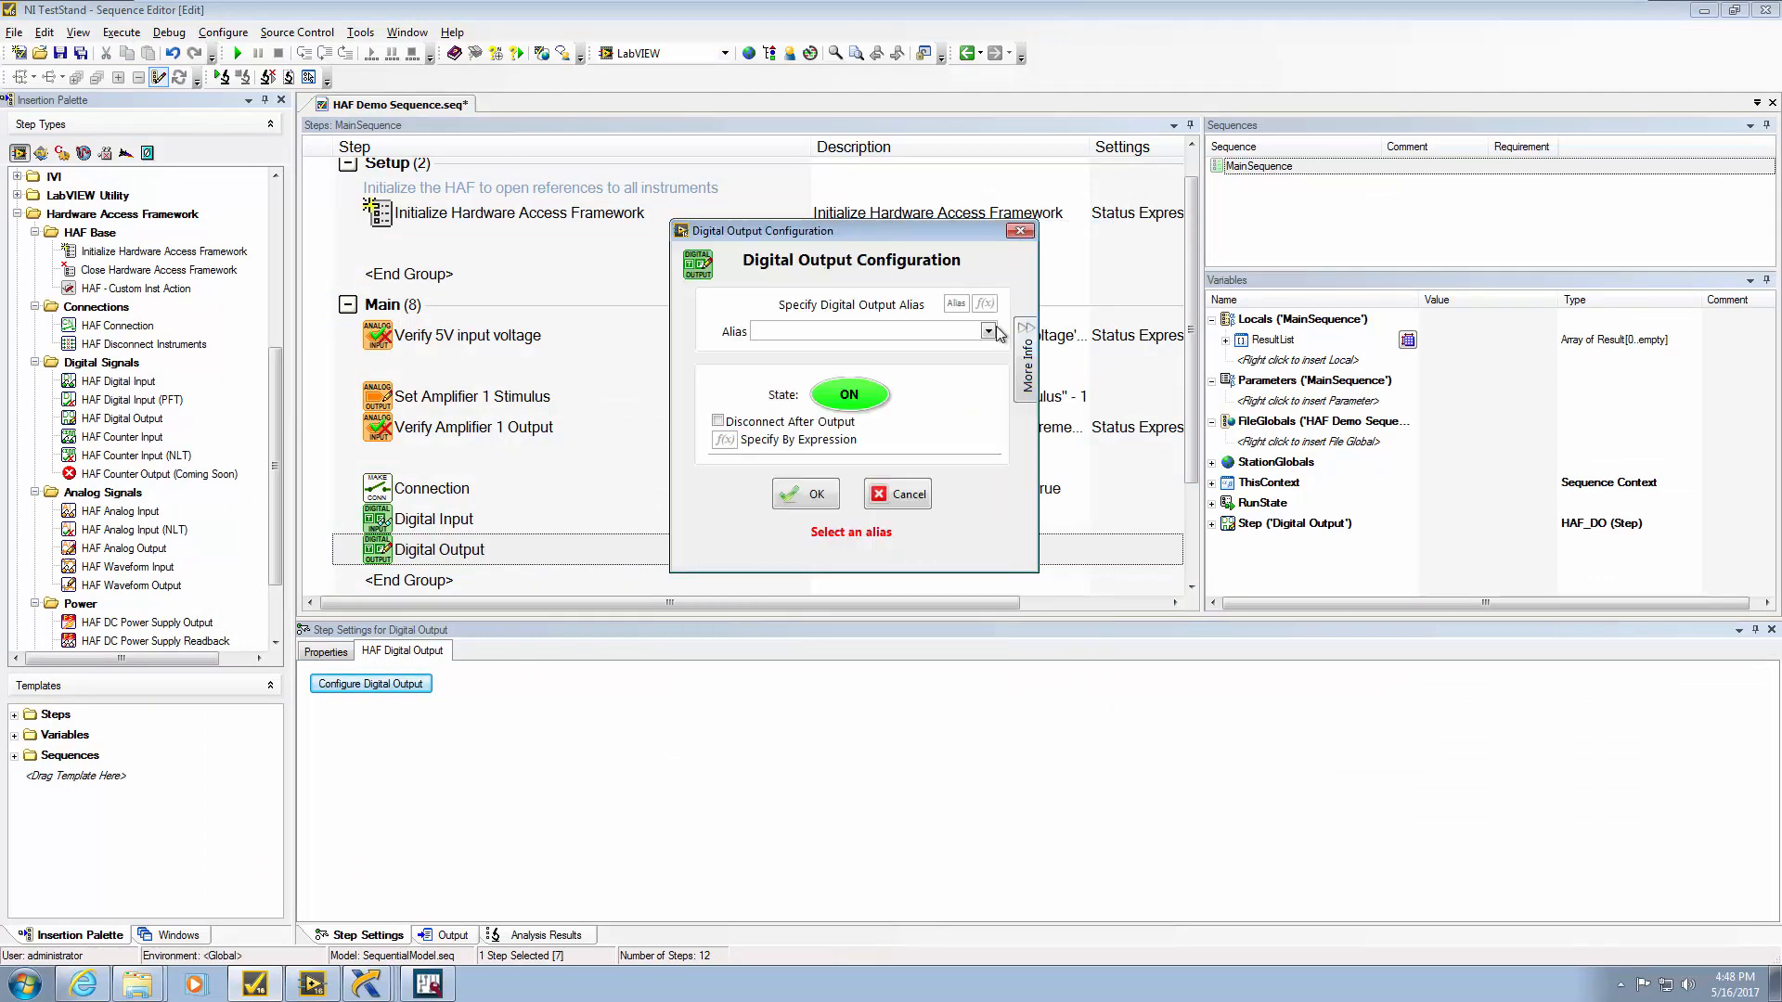
left_click(989, 331)
left_click(872, 361)
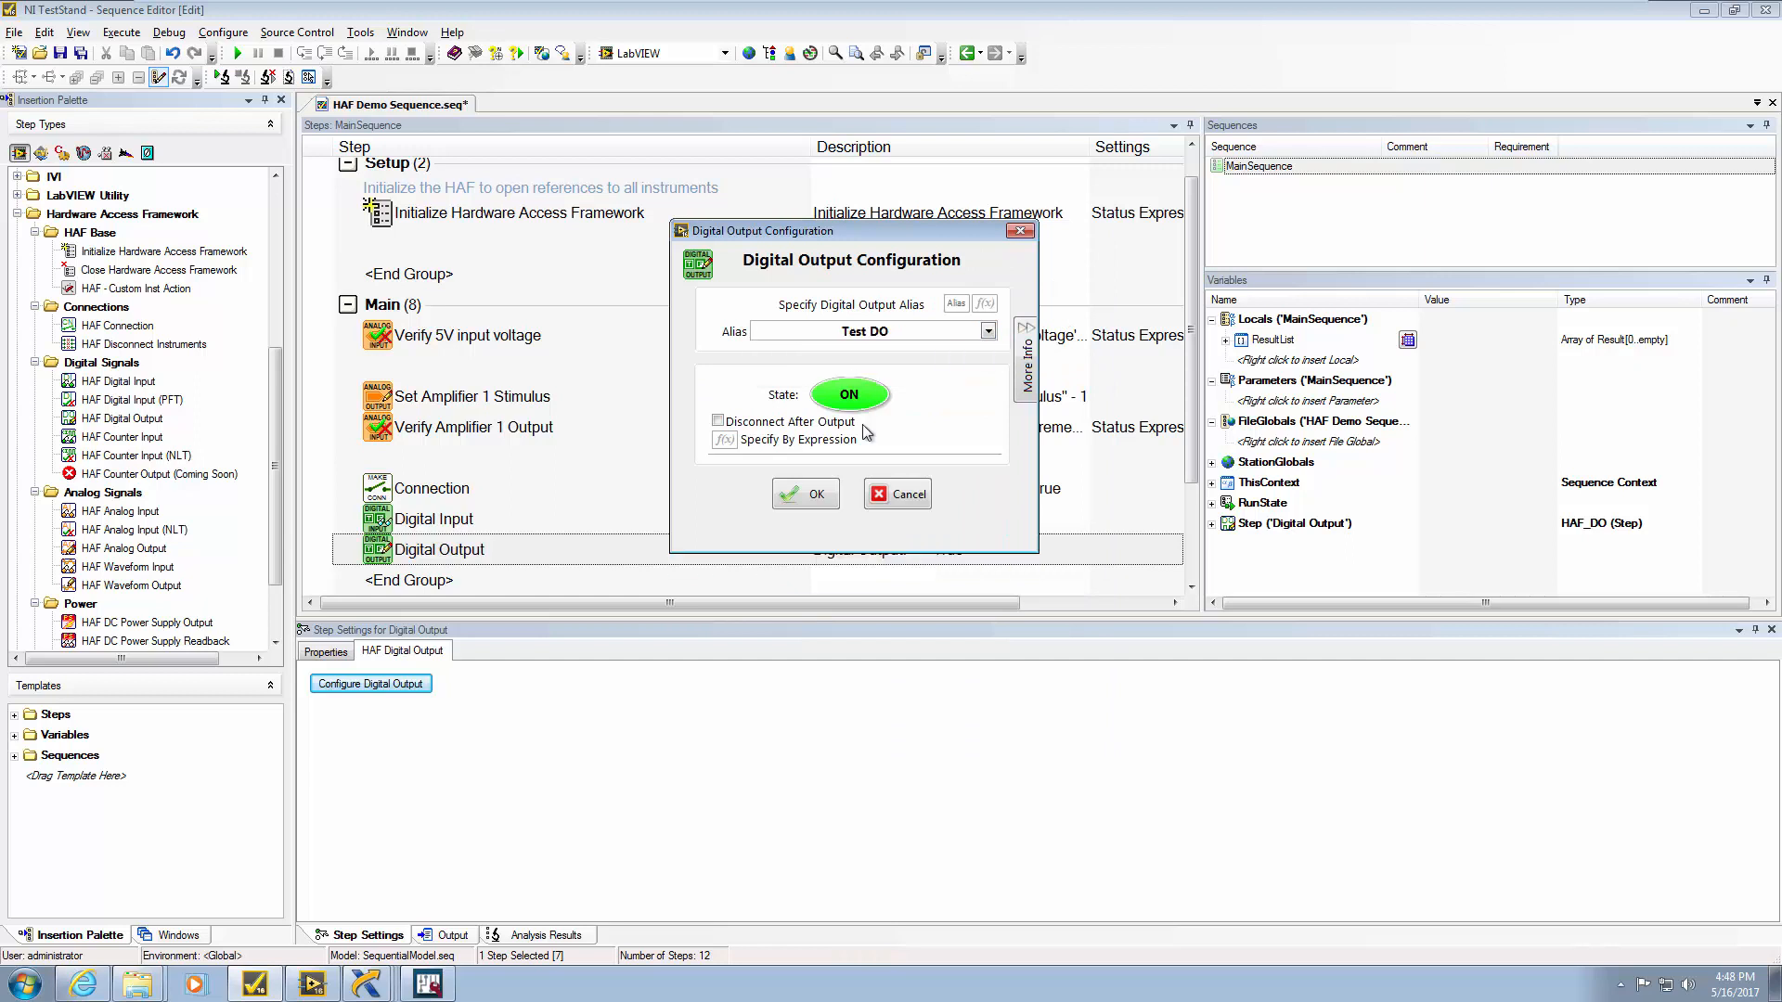
left_click(855, 401)
left_click(856, 401)
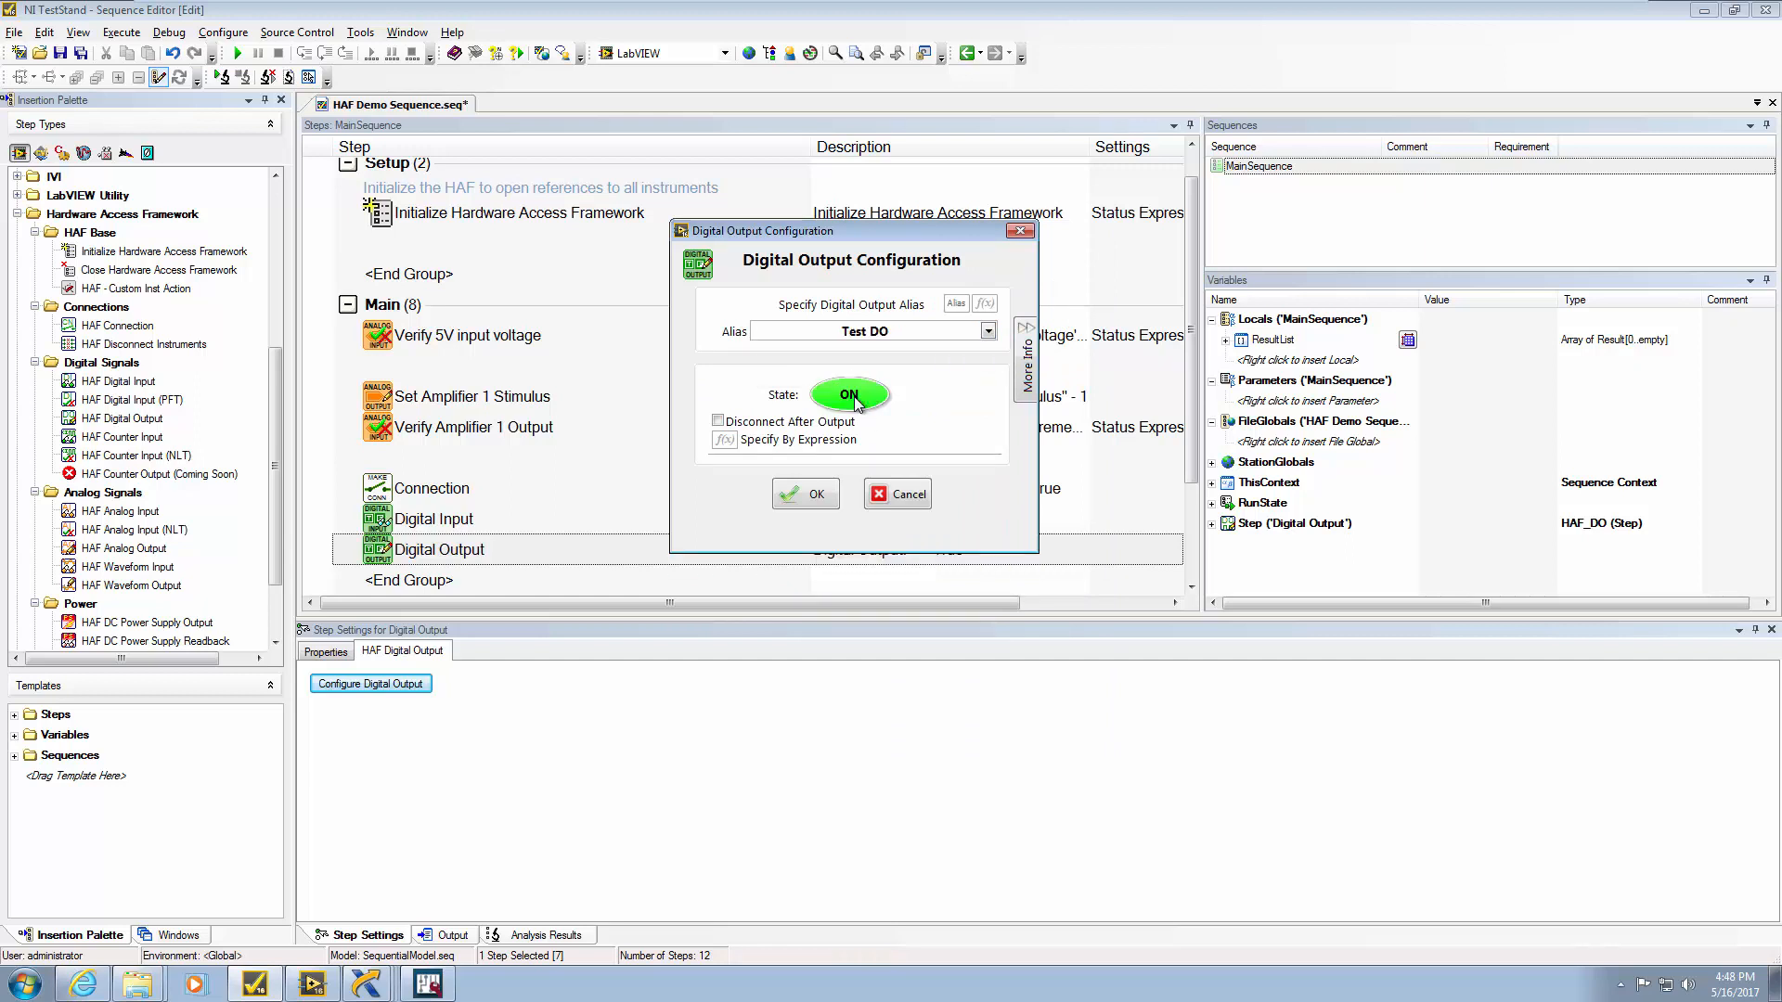
left_click(820, 502)
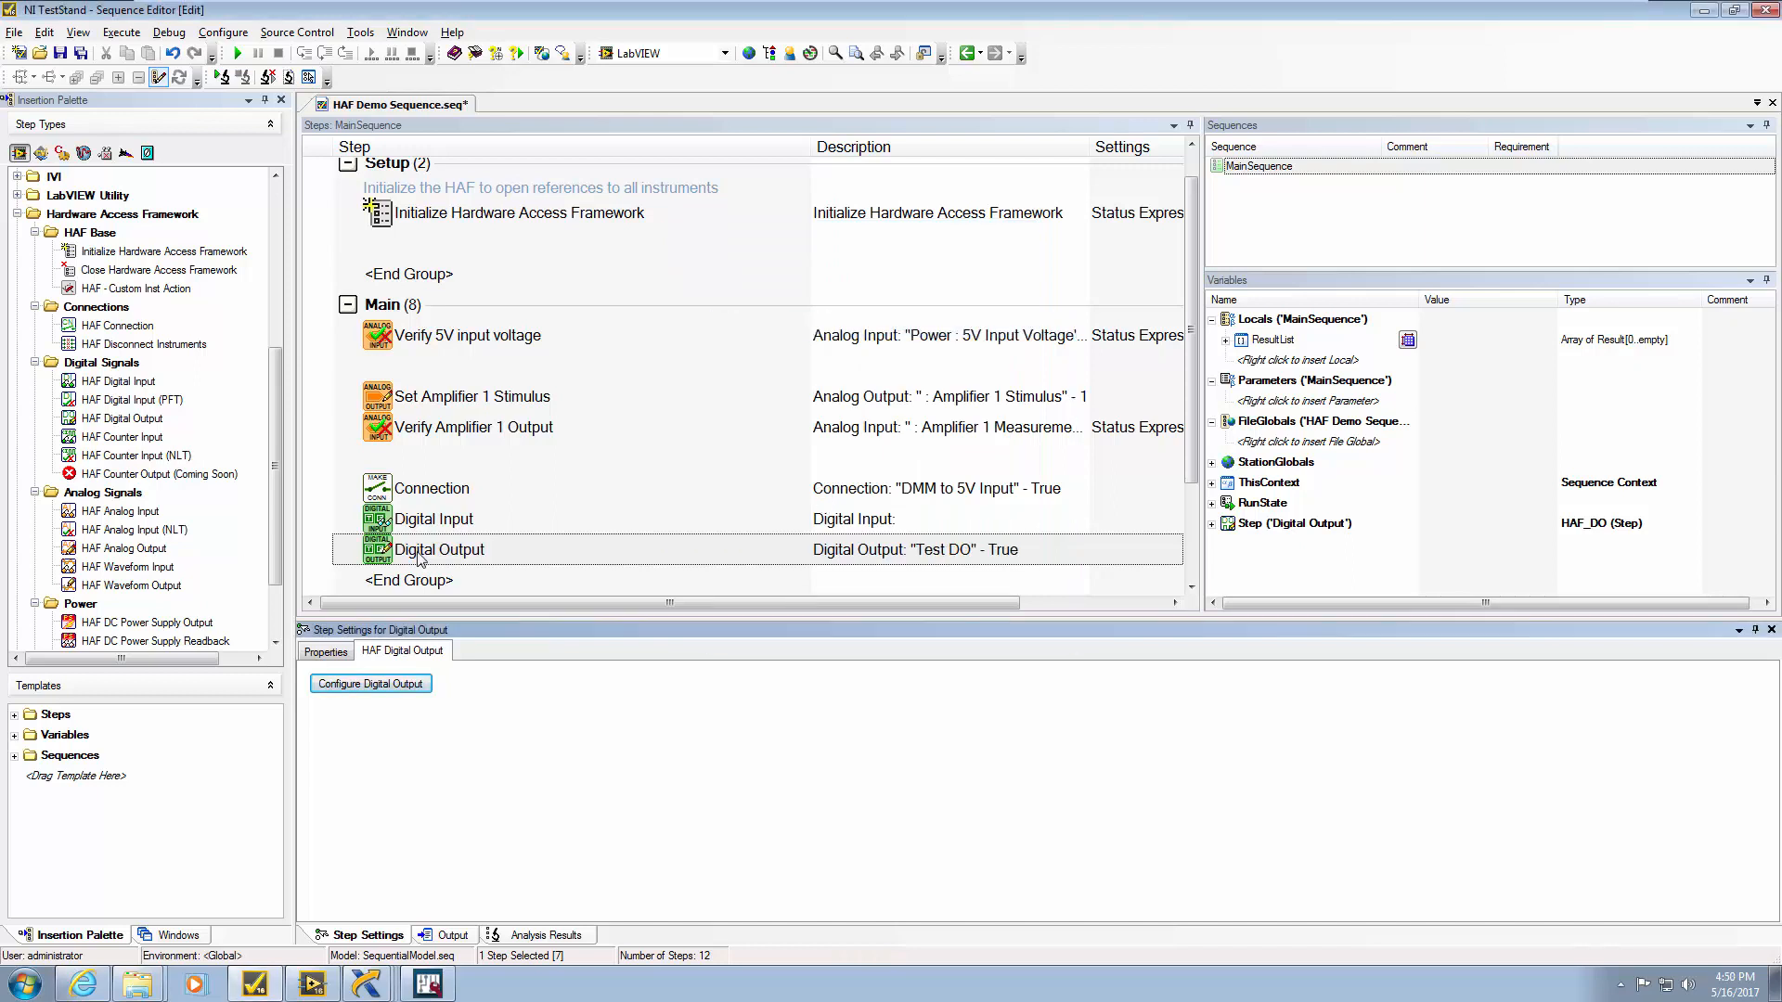
Insert a HAF Waveform Output step and keep its output mode at Continuous - Start
left_click_drag(154, 591, 405, 583)
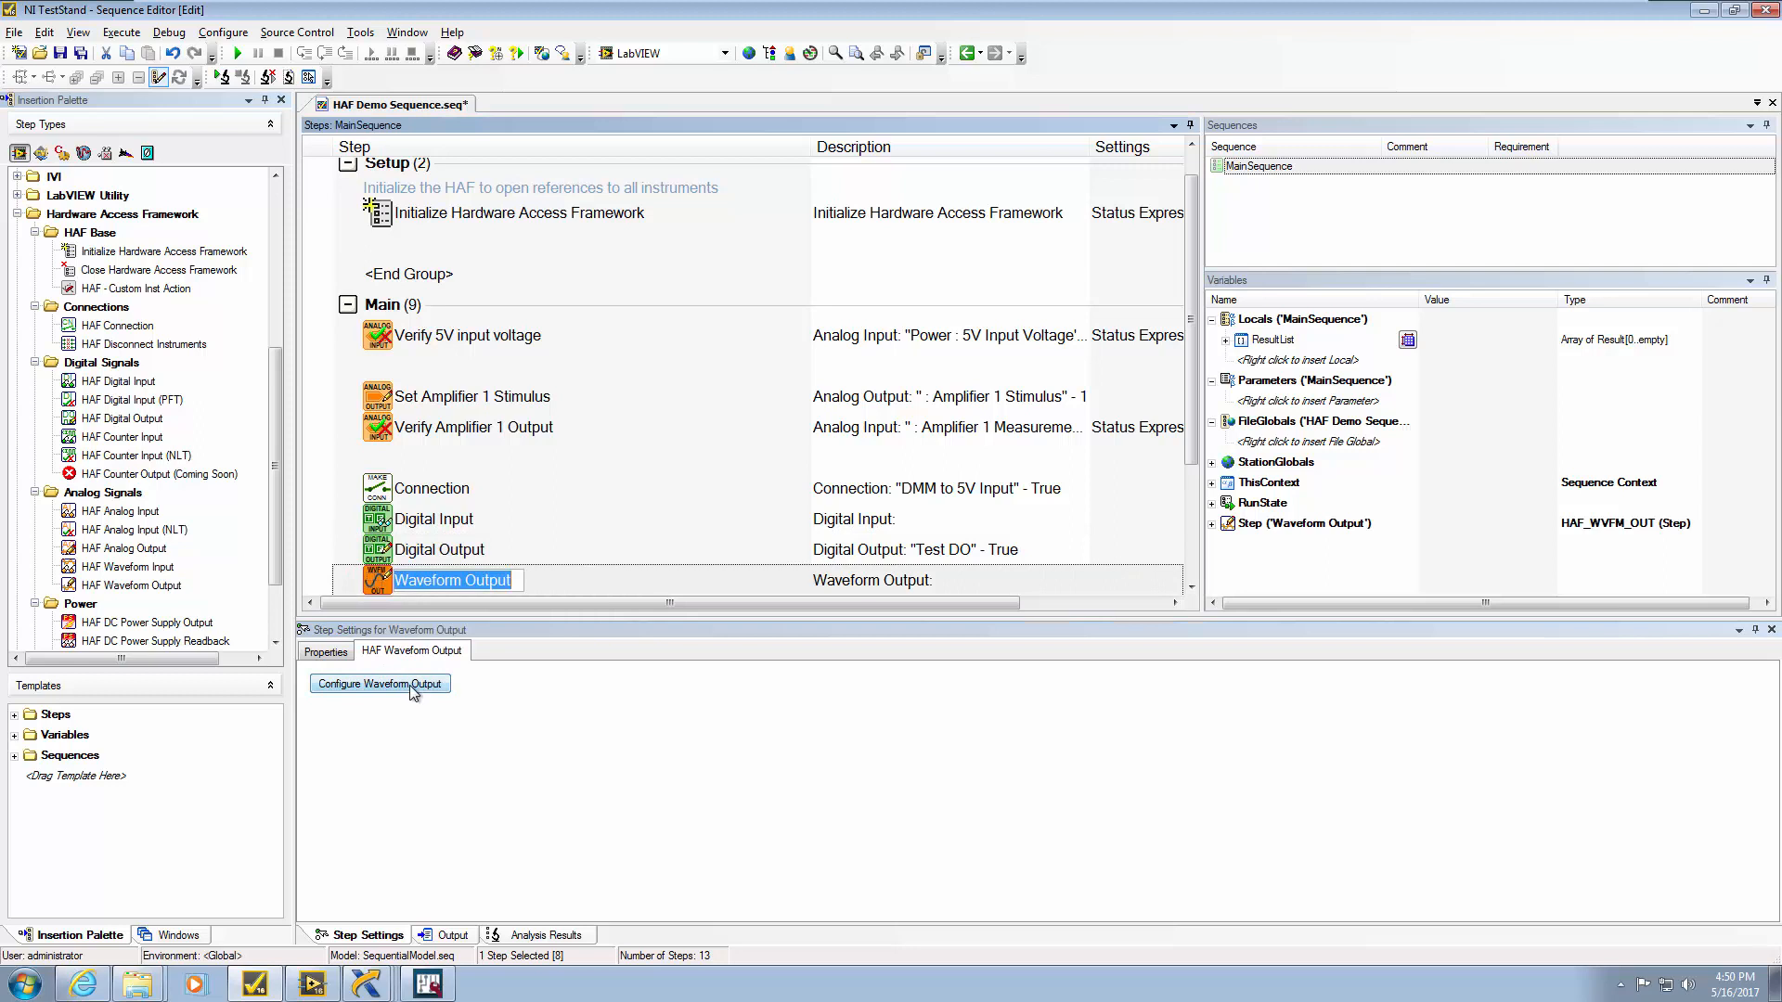
left_click(409, 685)
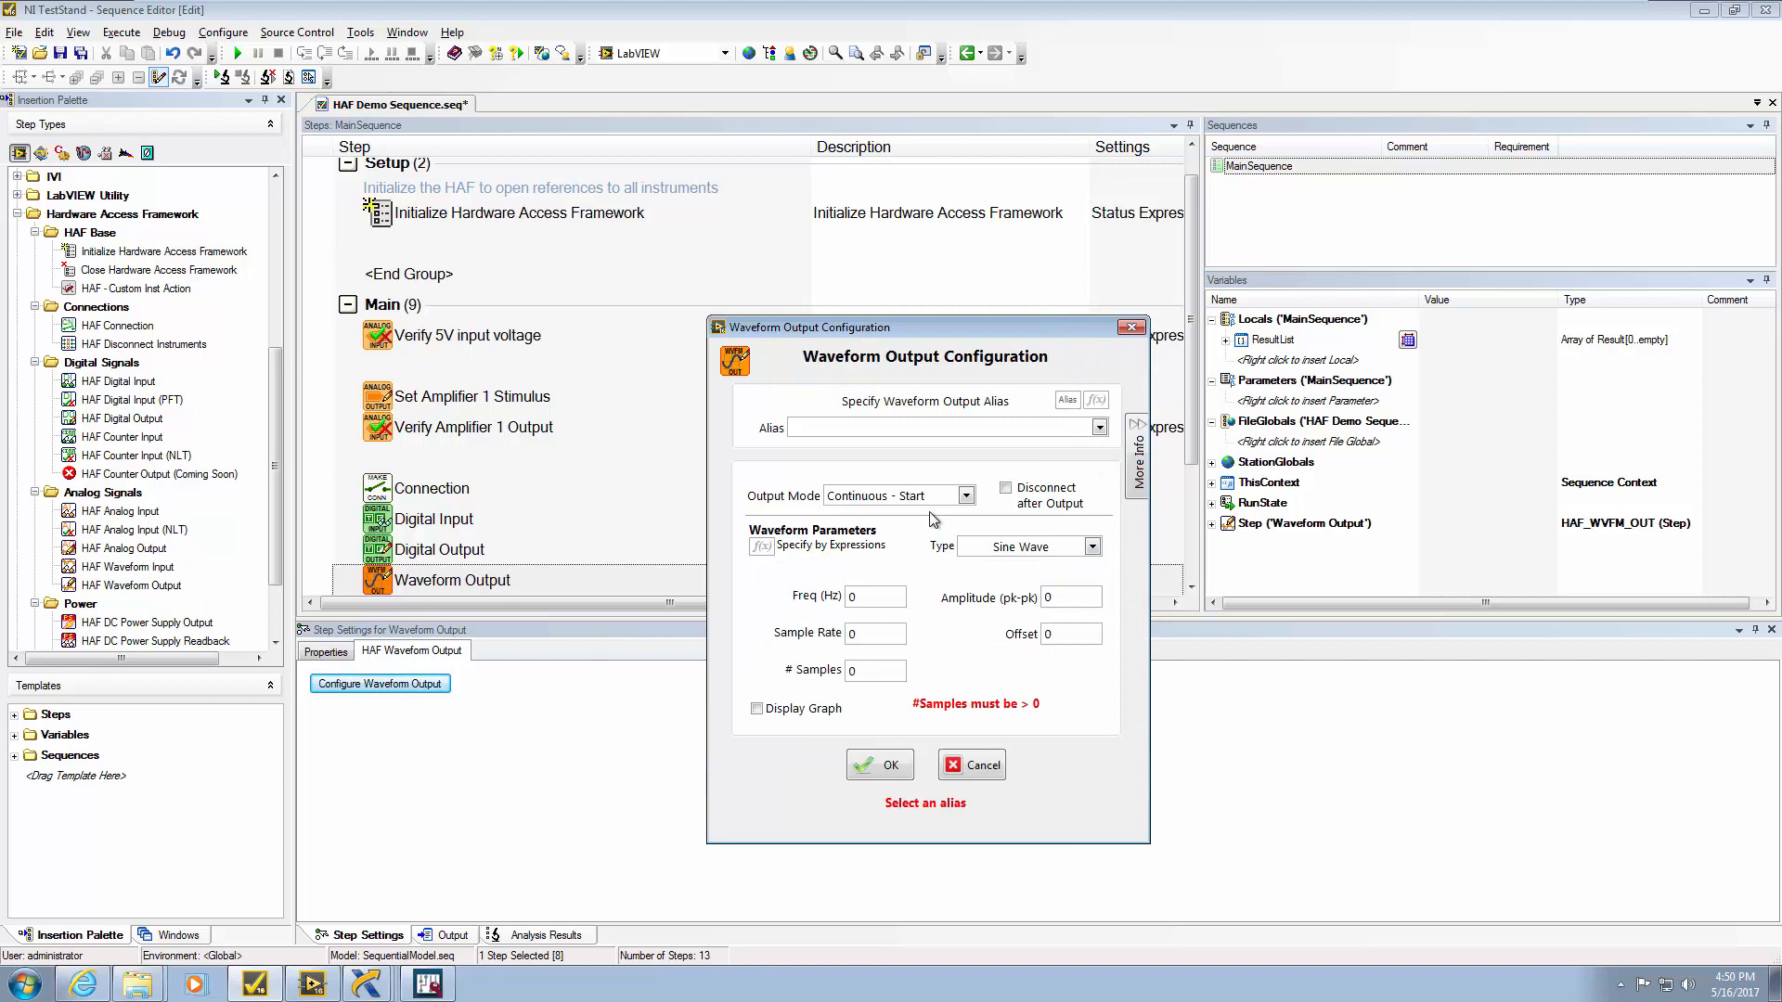
left_click(966, 496)
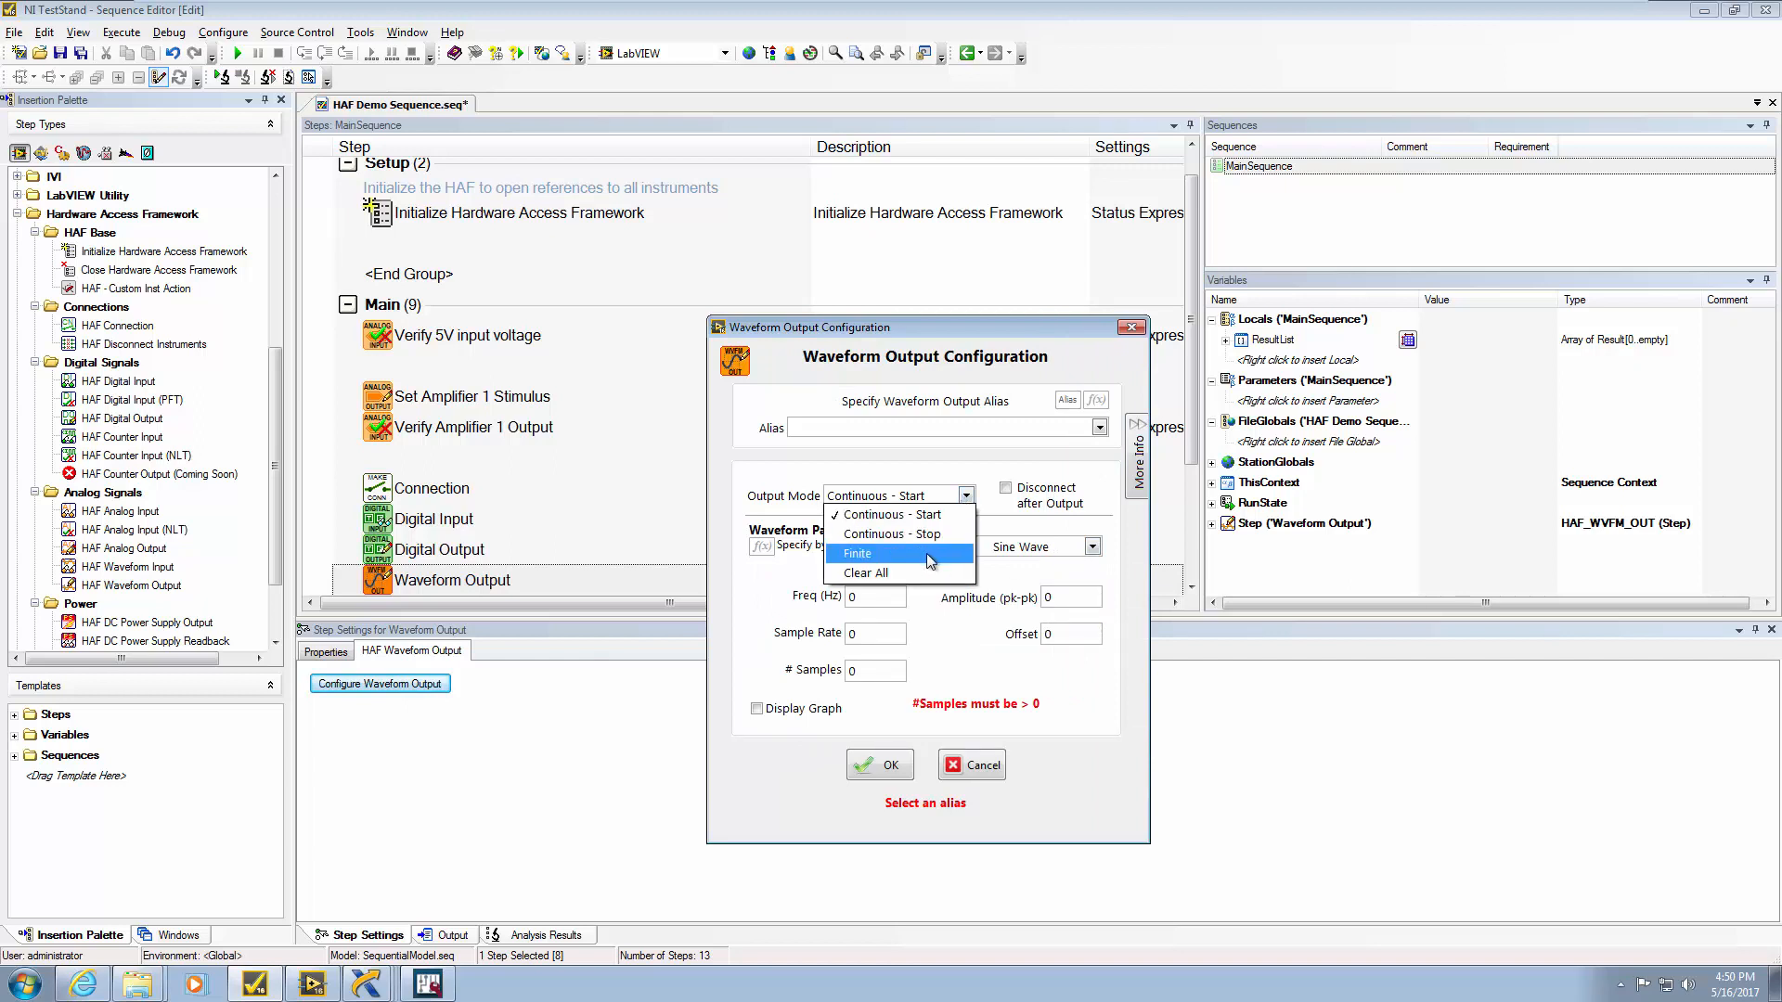
left_click(928, 554)
left_click(966, 497)
left_click(943, 517)
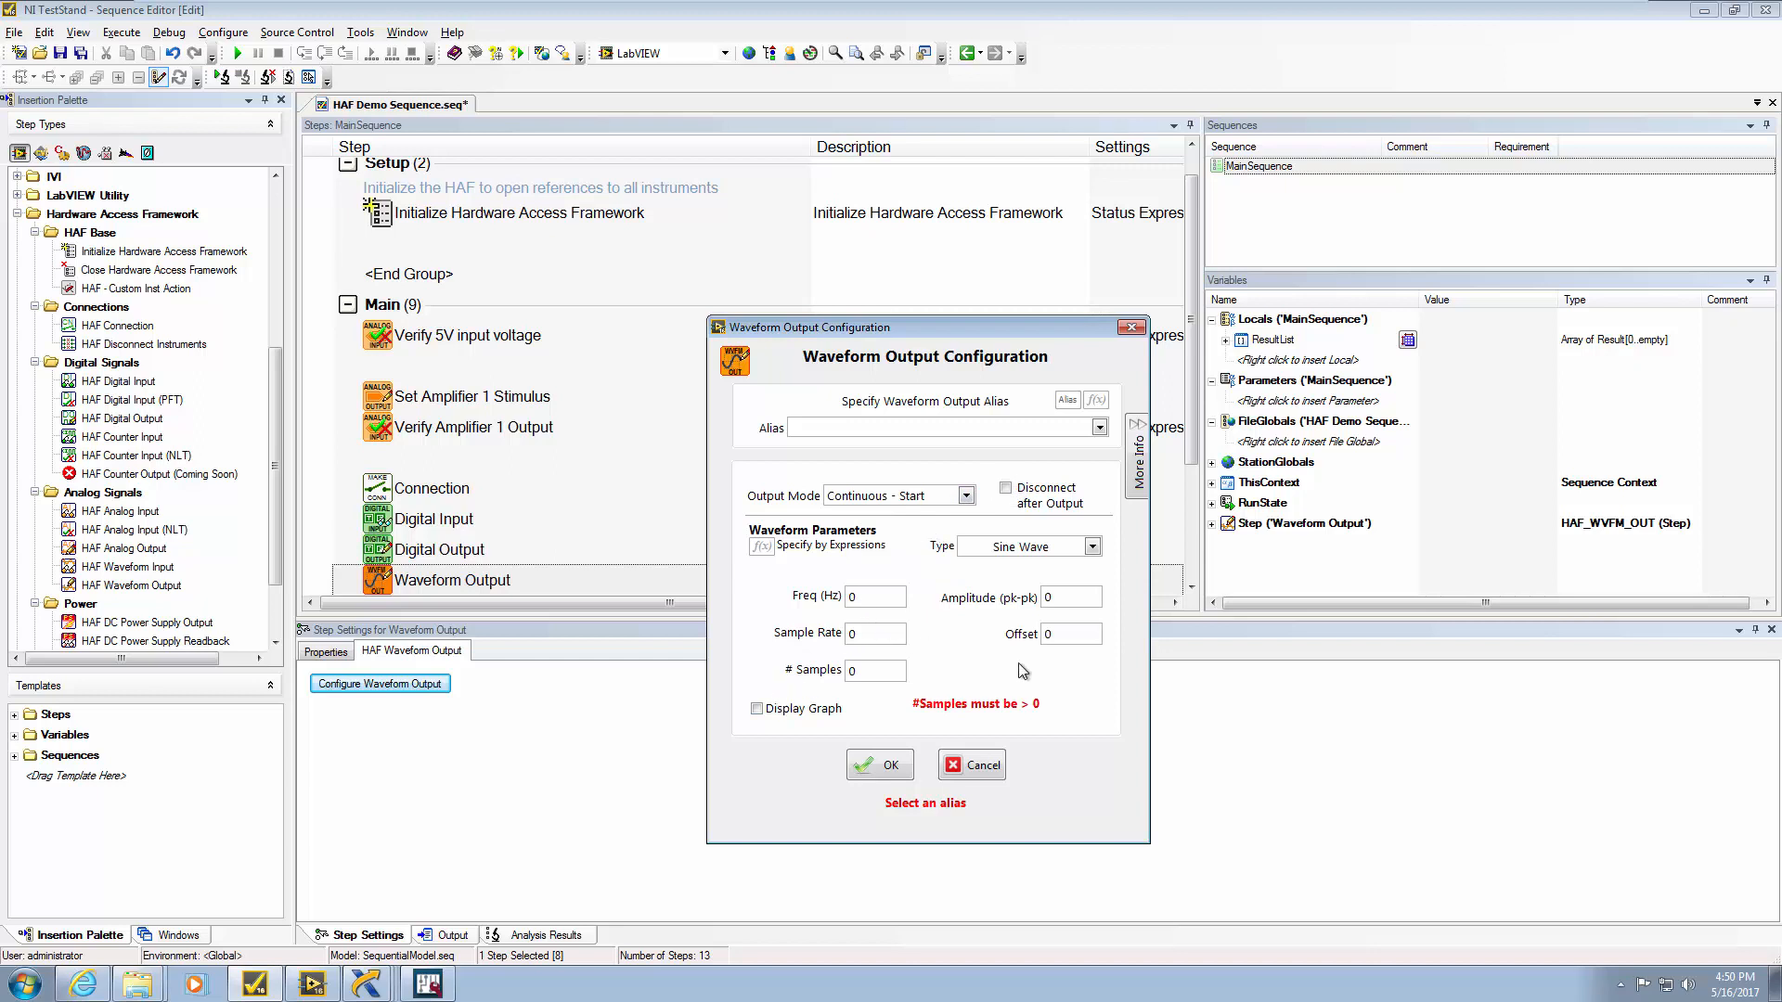
left_click(966, 496)
left_click(939, 535)
left_click(965, 496)
left_click(941, 516)
left_click_drag(917, 327, 890, 161)
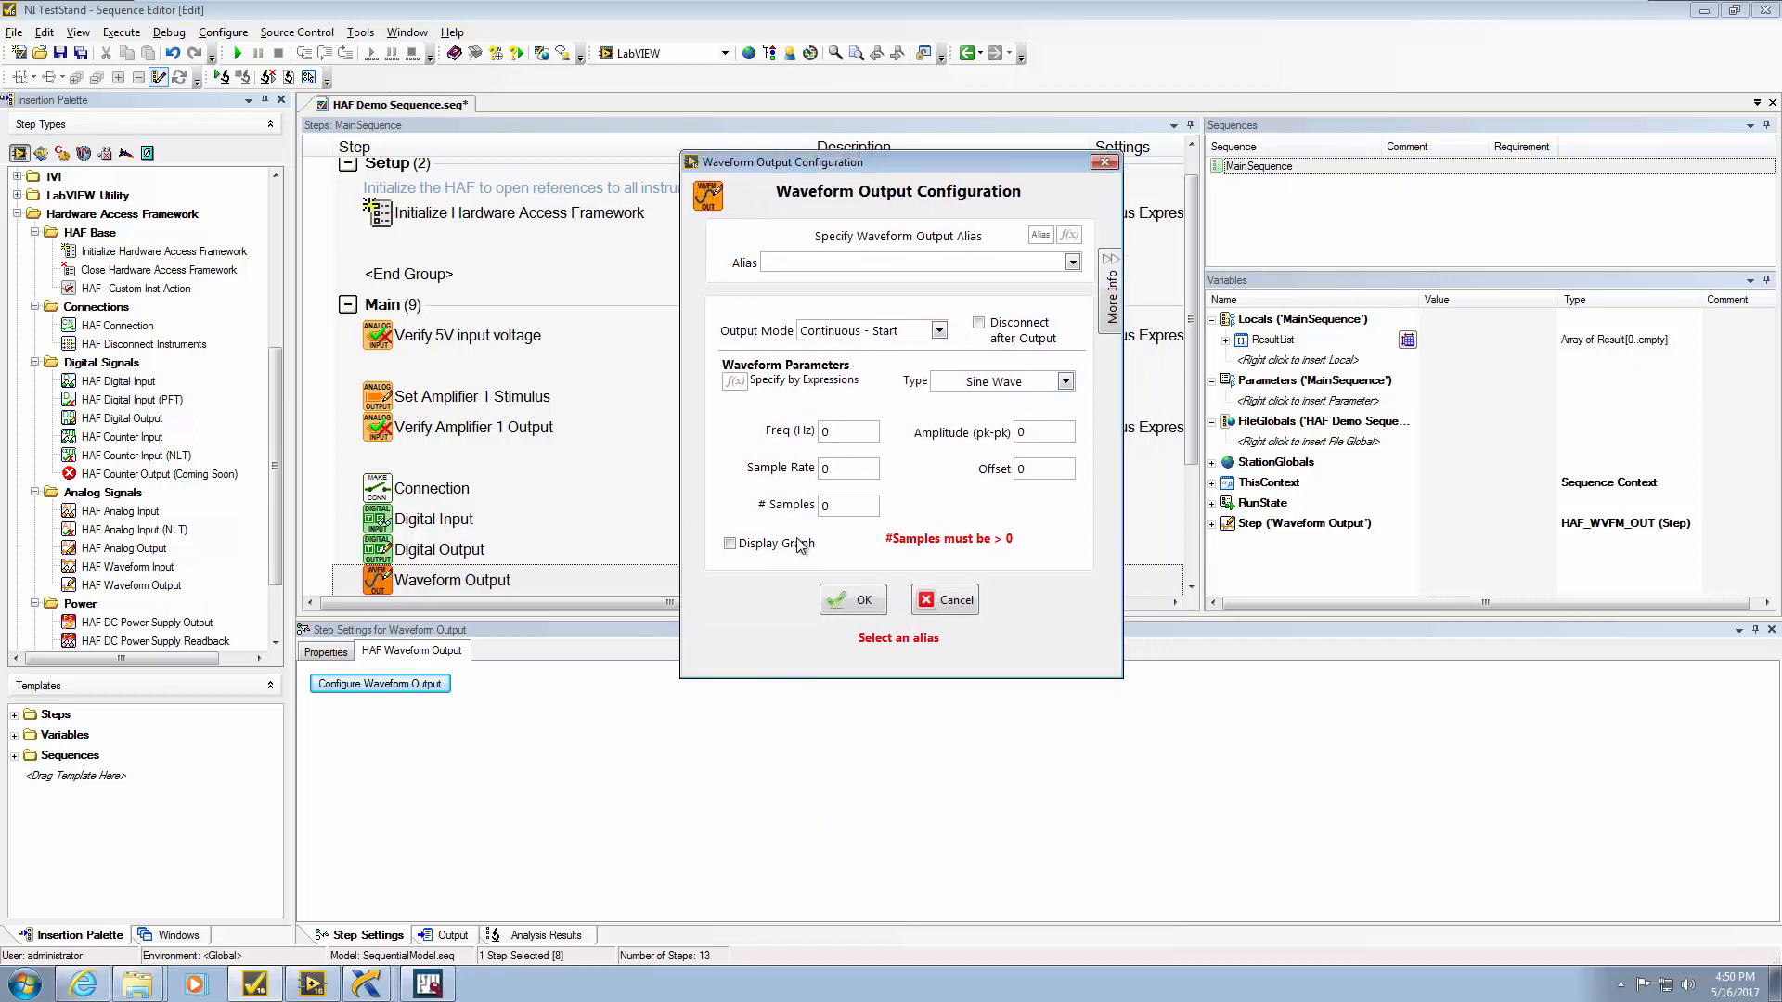
Enable Display Graph and set a 10 Hz sine, sample rate 1000, 200 samples, amplitude 1
left_click(730, 544)
left_click_drag(773, 428, 752, 425)
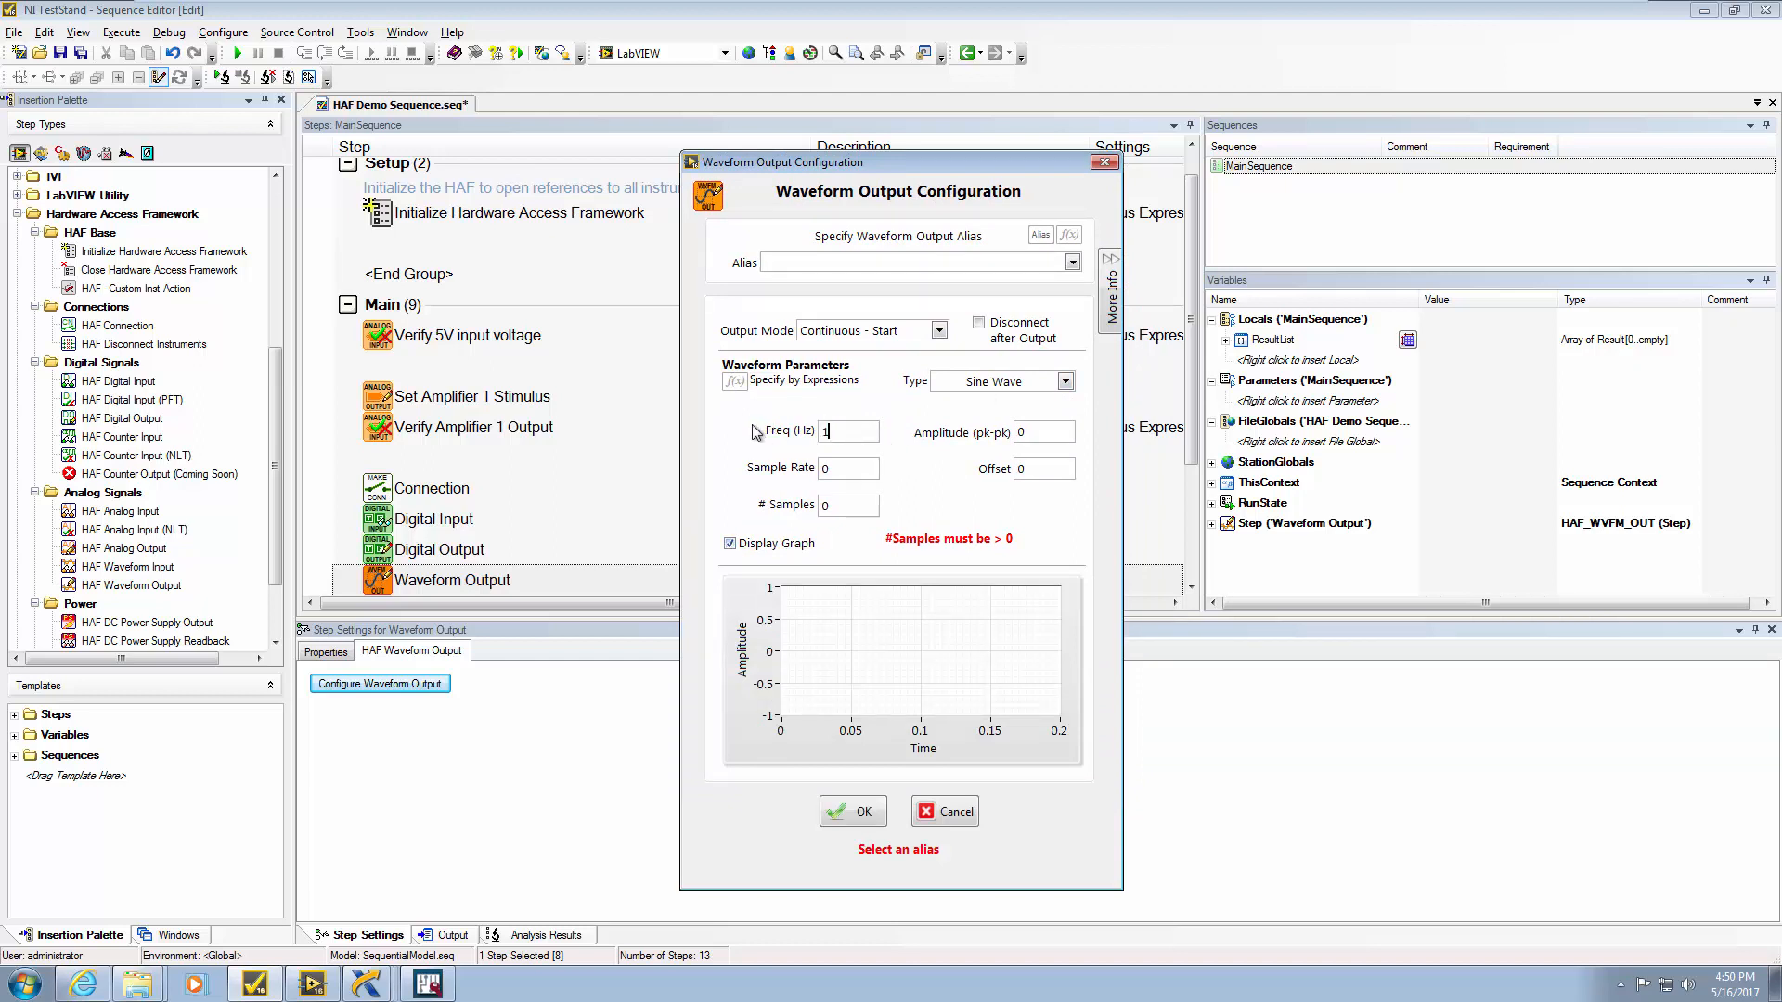
left_click_drag(795, 467, 775, 453)
type("1000")
double_click(1013, 432)
type("1")
left_click(979, 502)
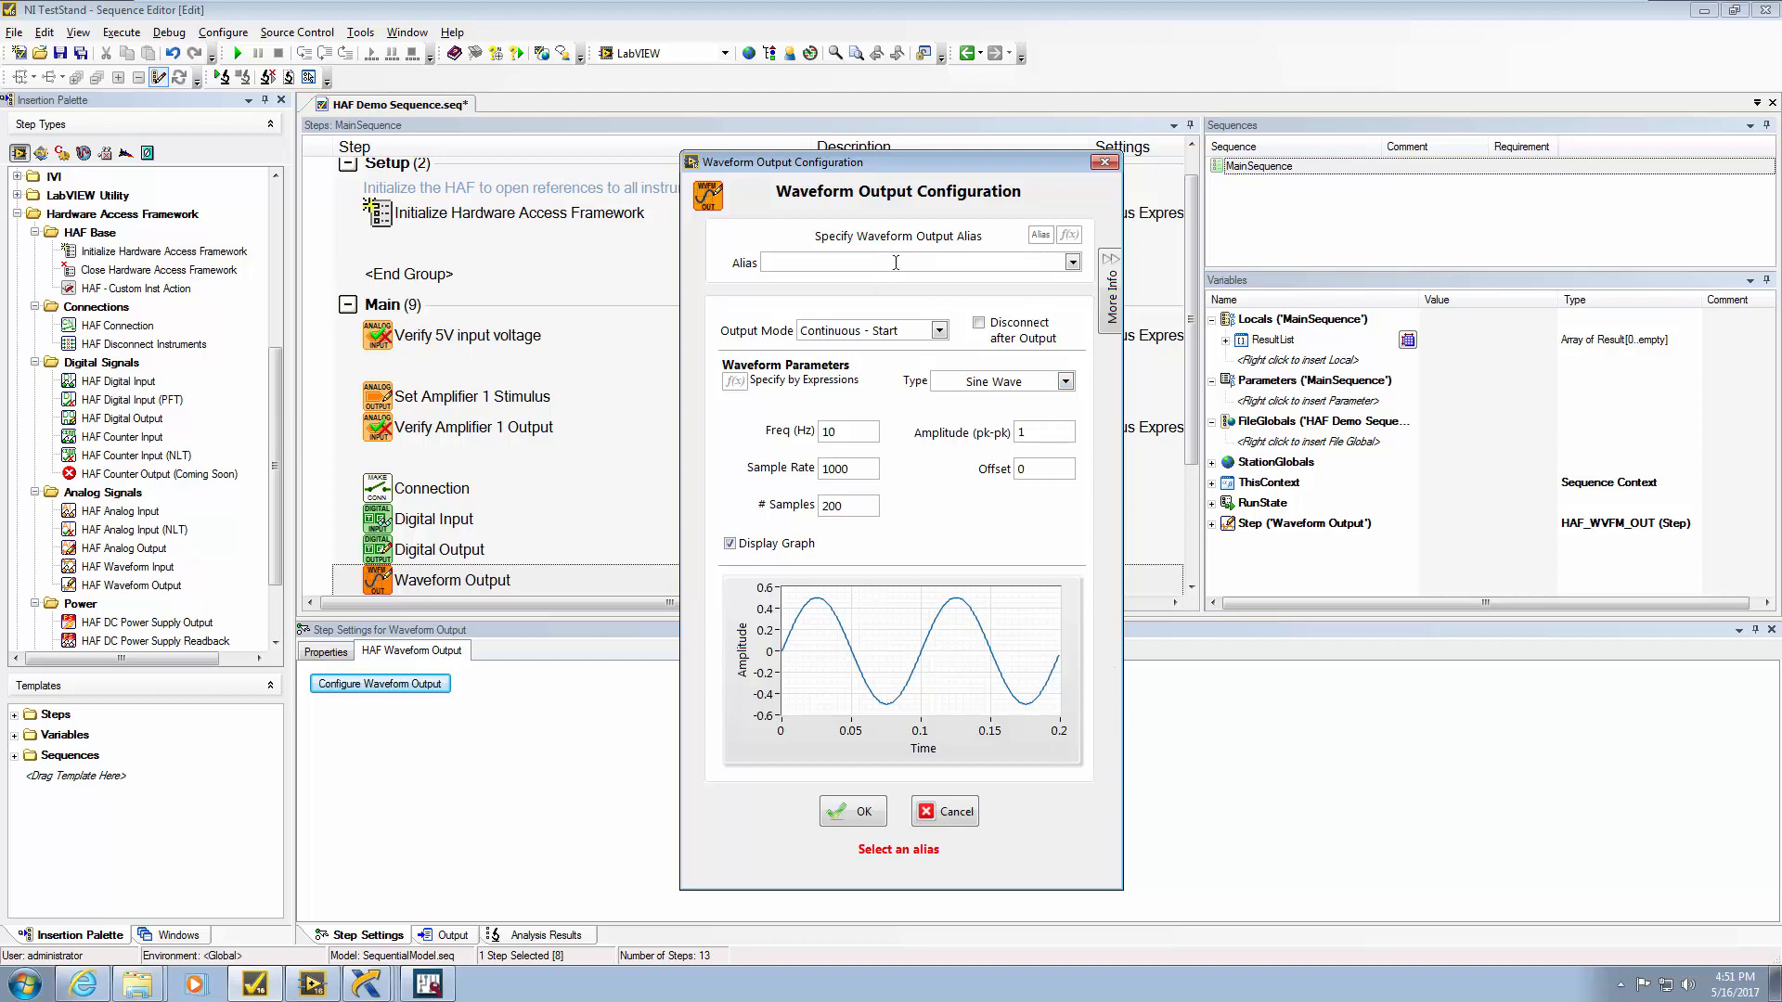
left_click(852, 811)
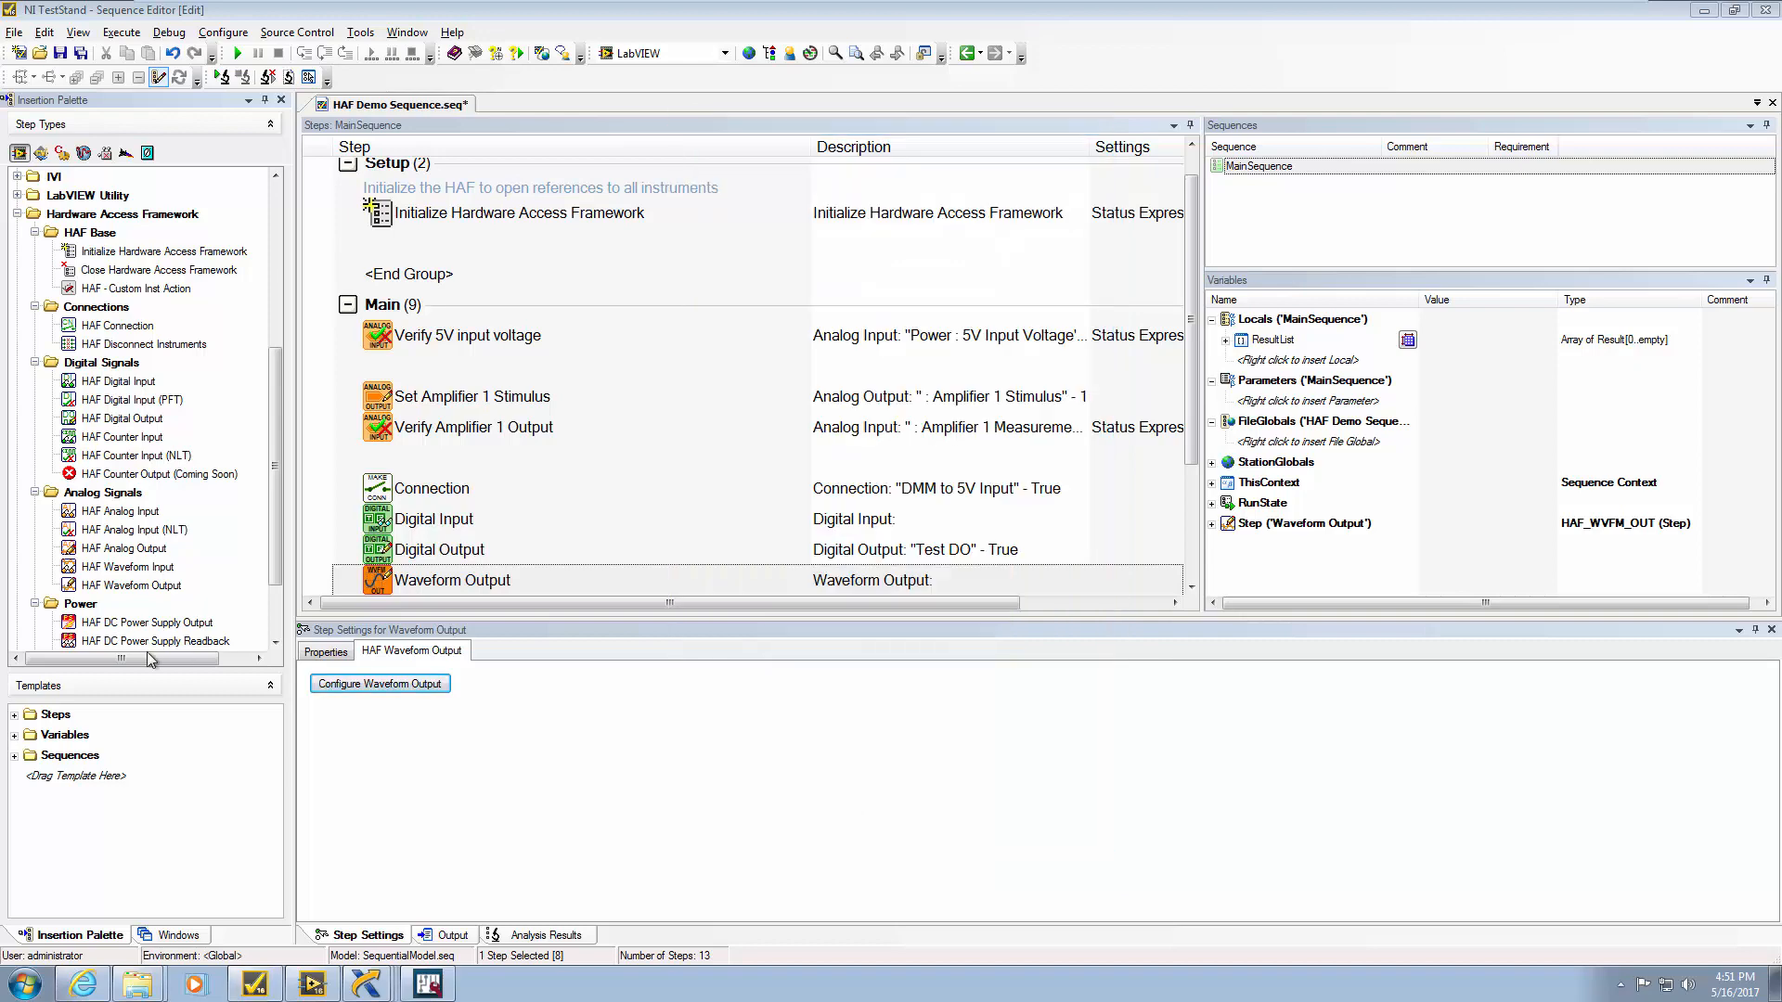
Insert a HAF Waveform Input step, keeping its mode at Configure & Acquire
left_click_drag(172, 566, 432, 446)
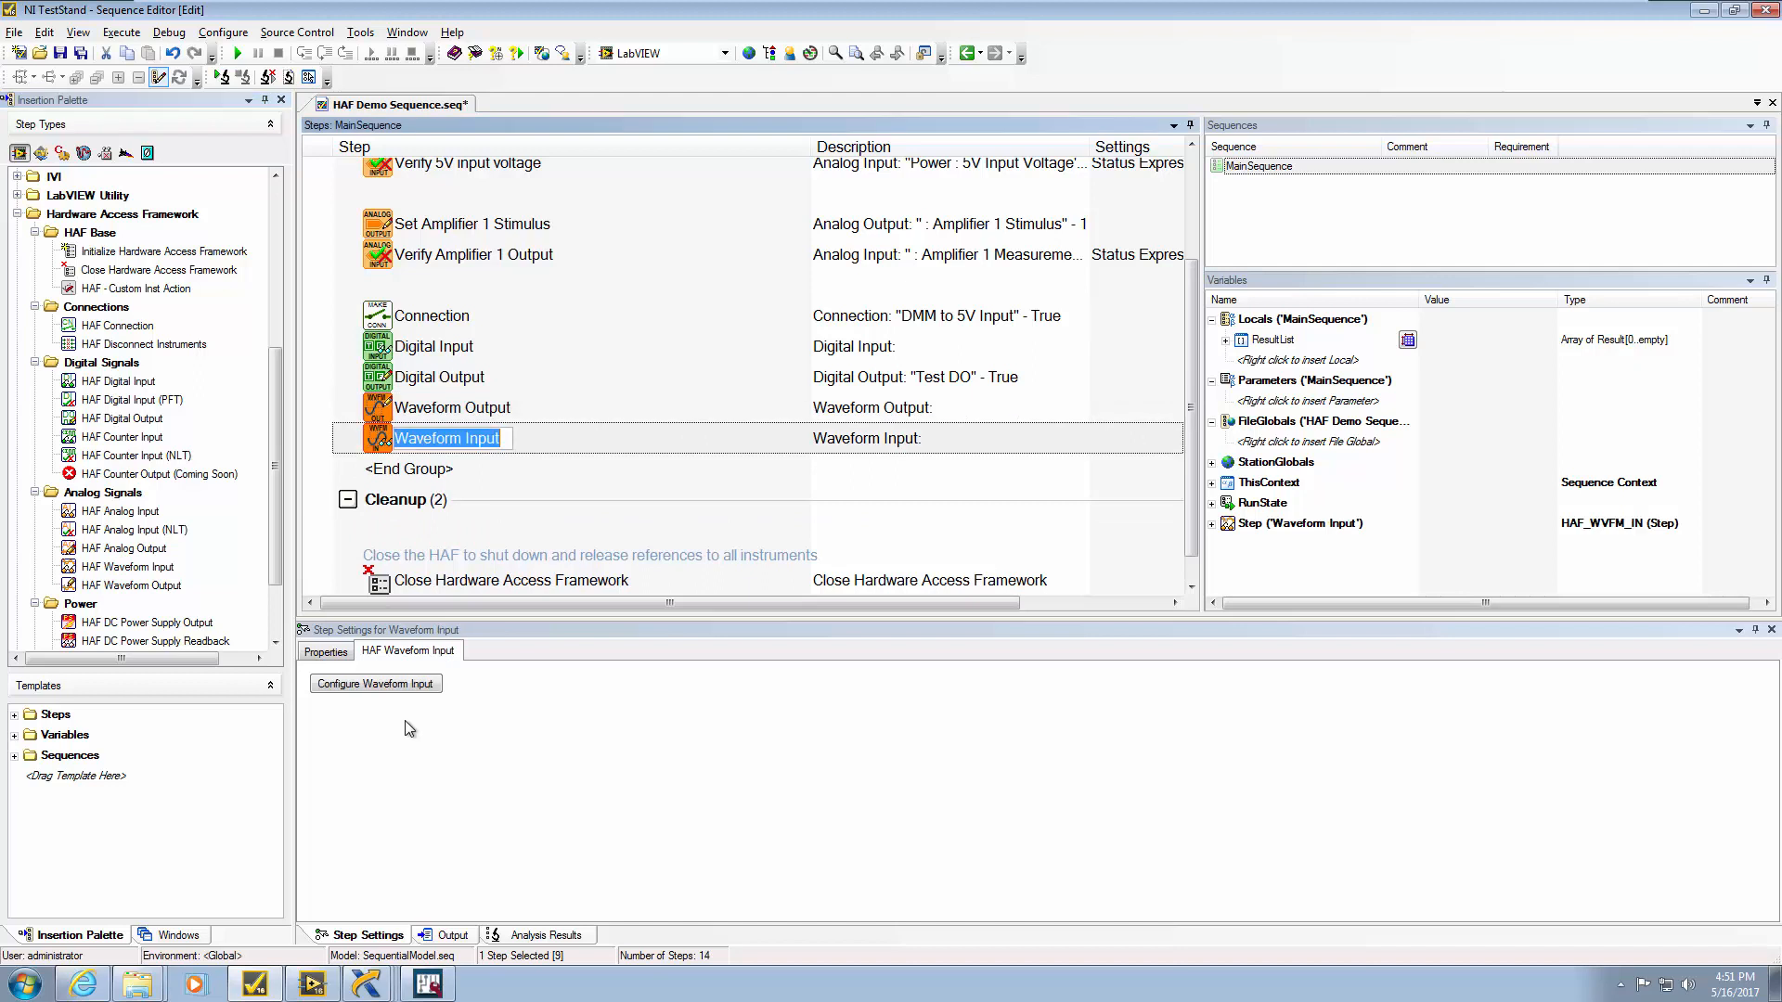
left_click(401, 685)
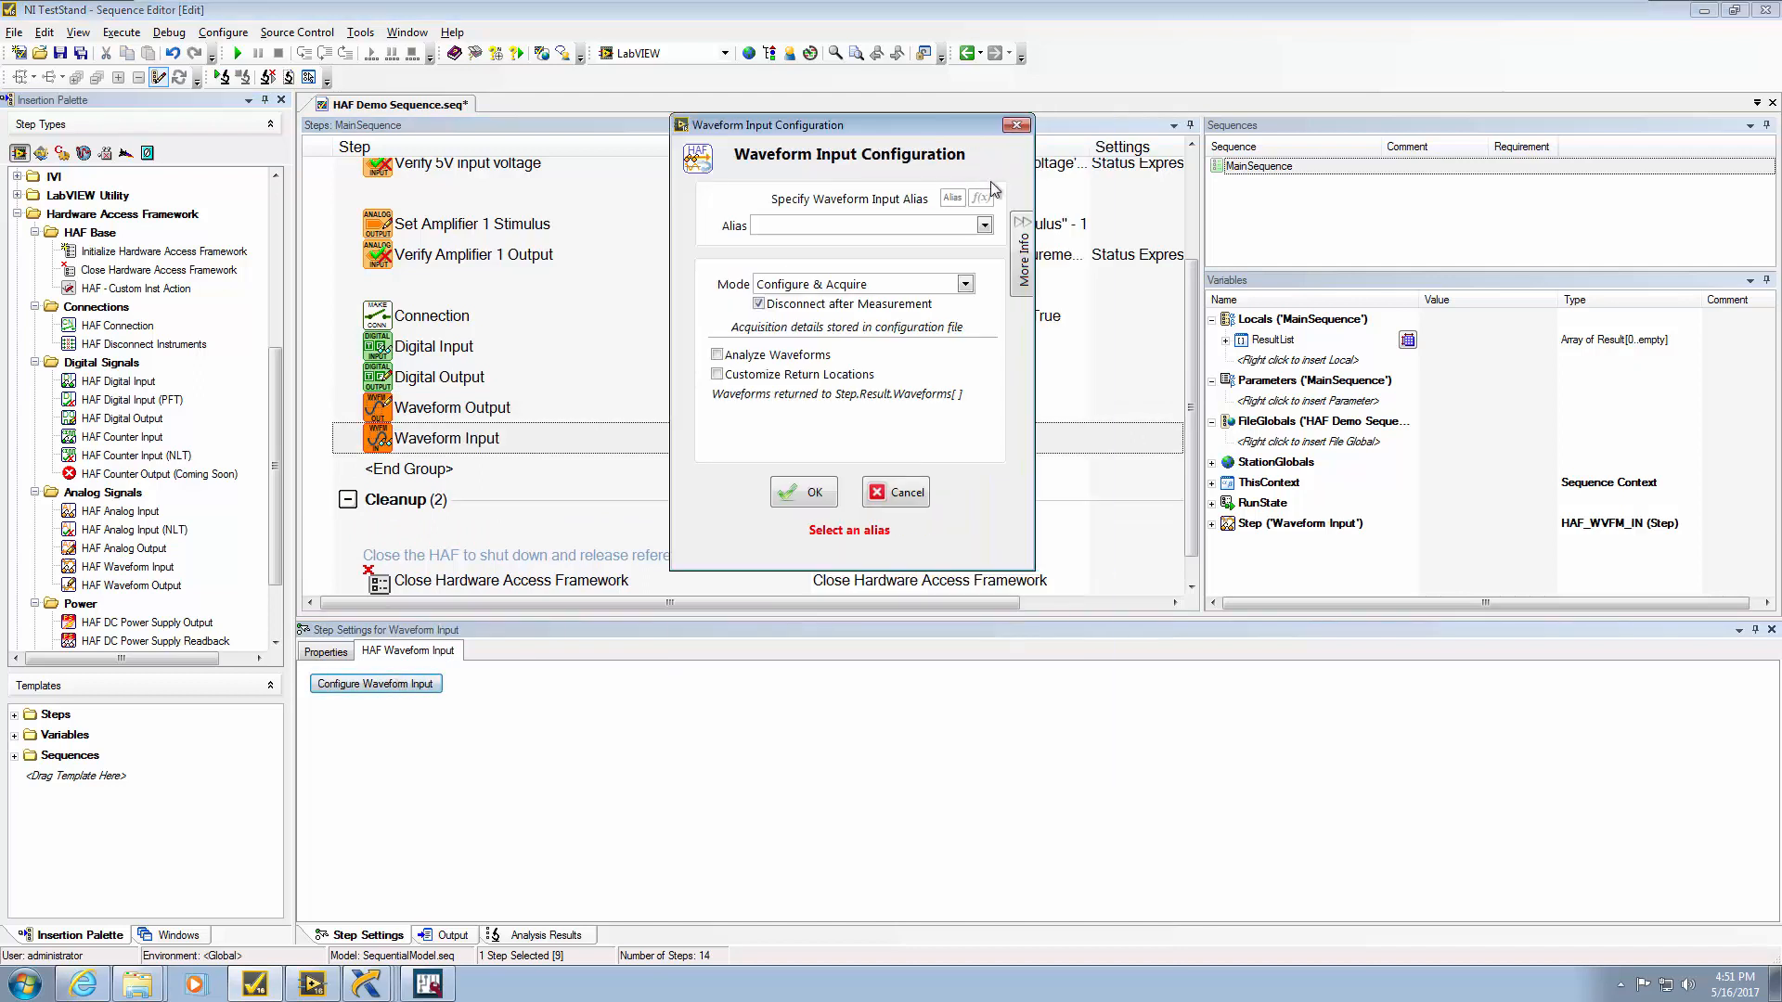
left_click(984, 225)
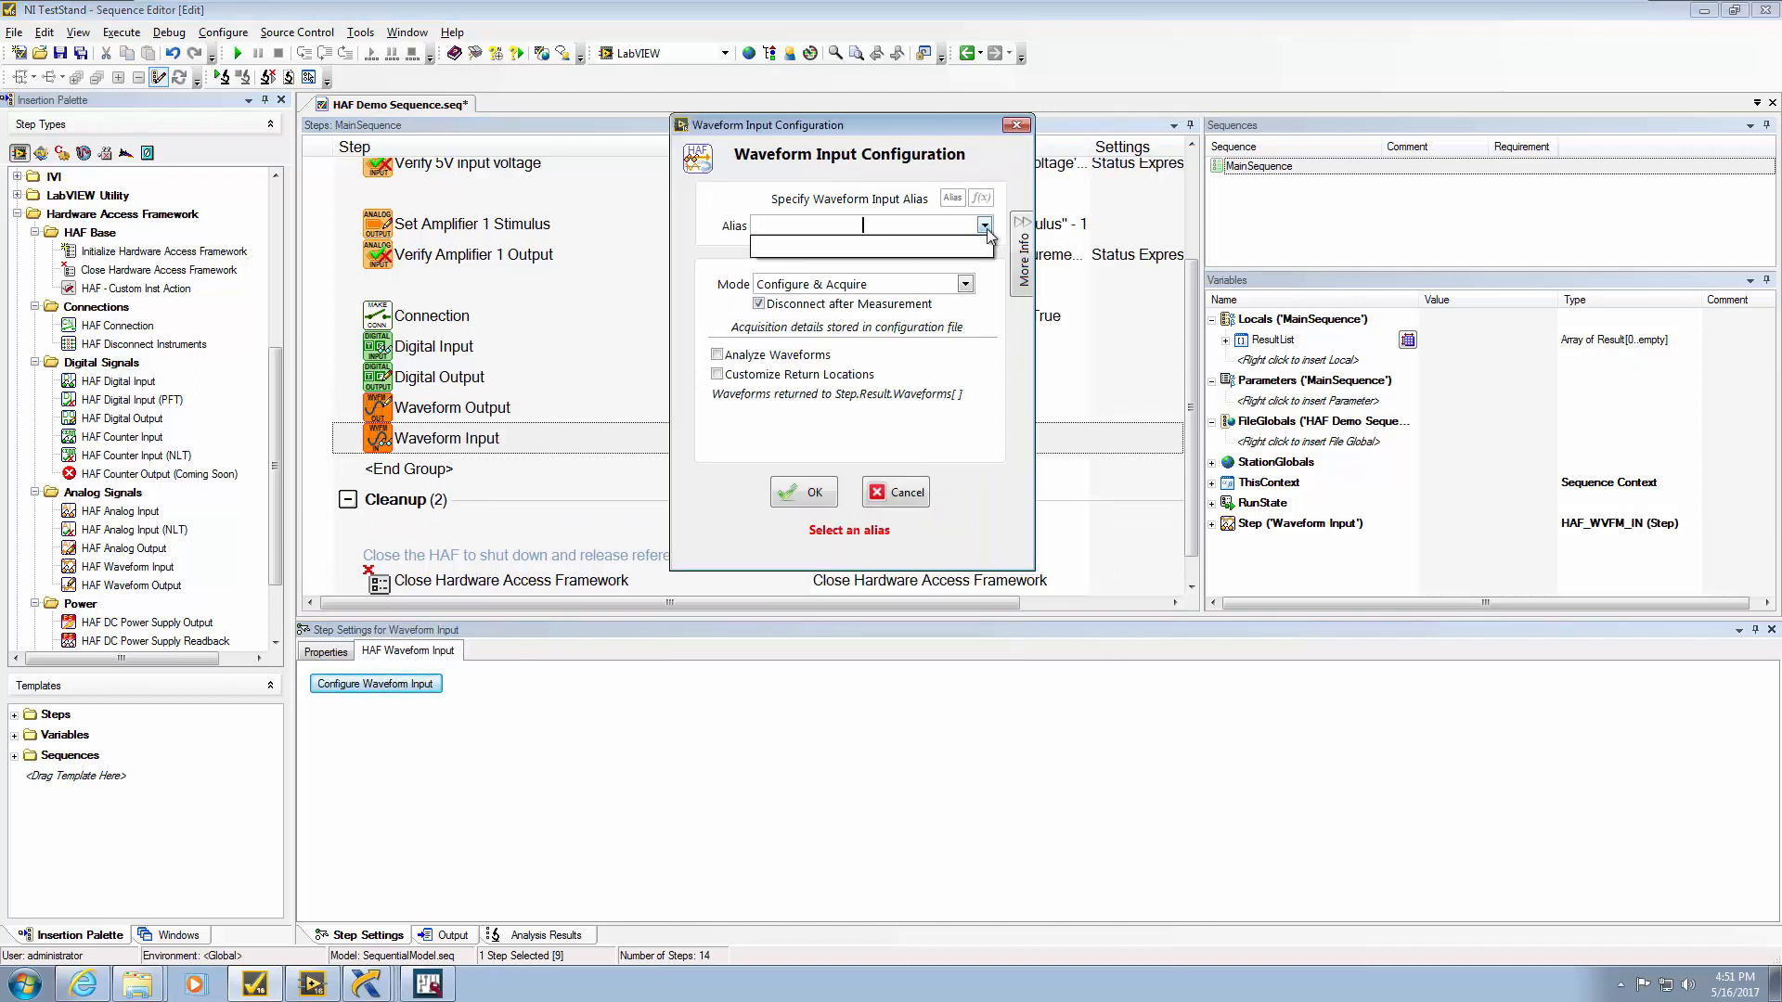
left_click(889, 249)
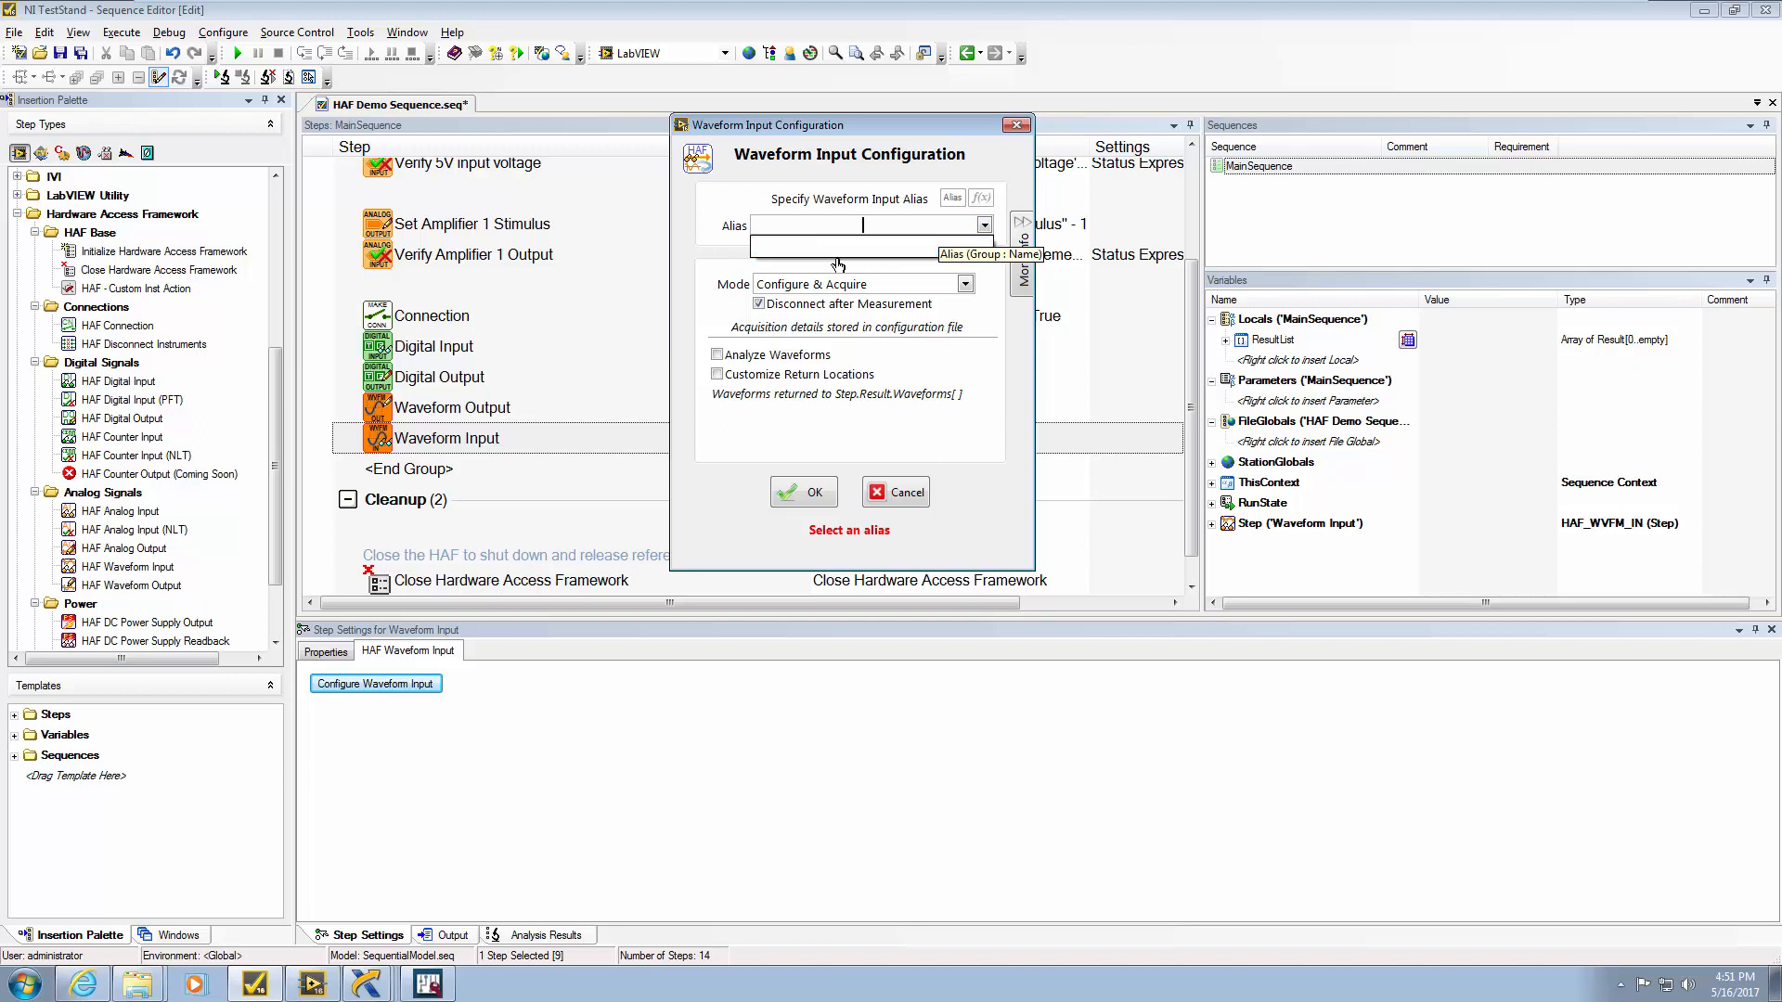
left_click(966, 284)
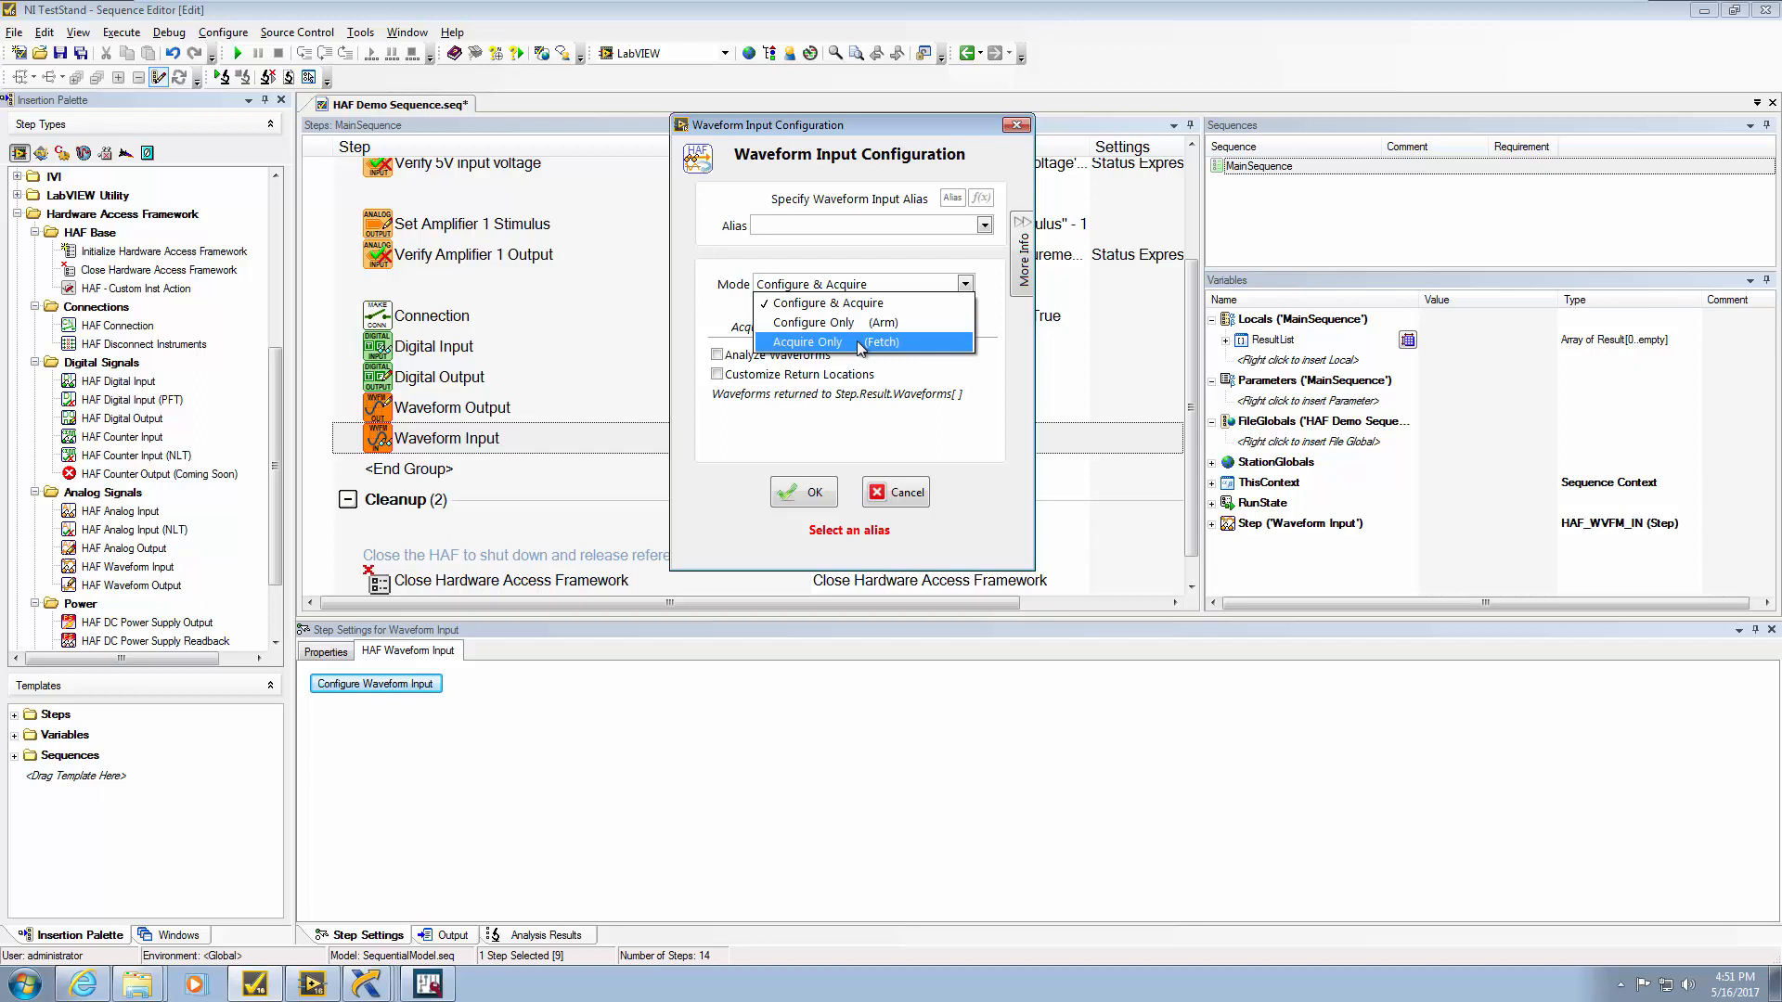
left_click(687, 368)
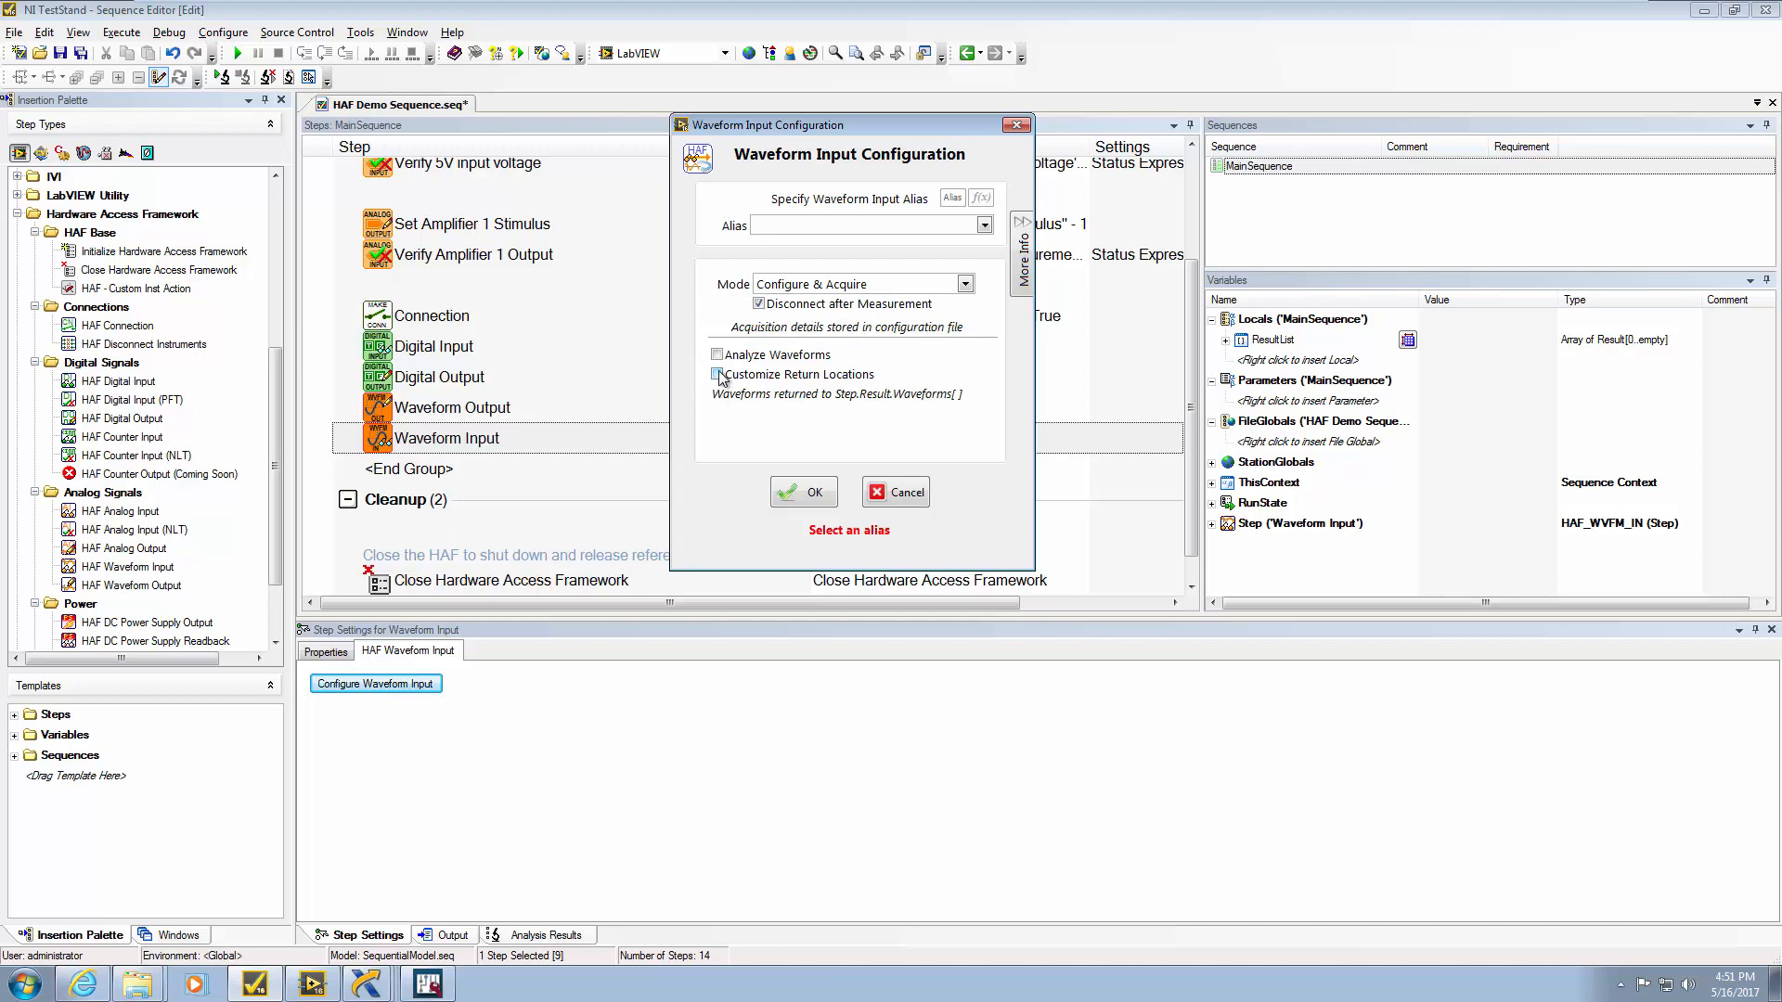
Enable Analyze Waveforms and add a Frequency return to Step.Result.Analysis[0].Frequency
left_click(718, 355)
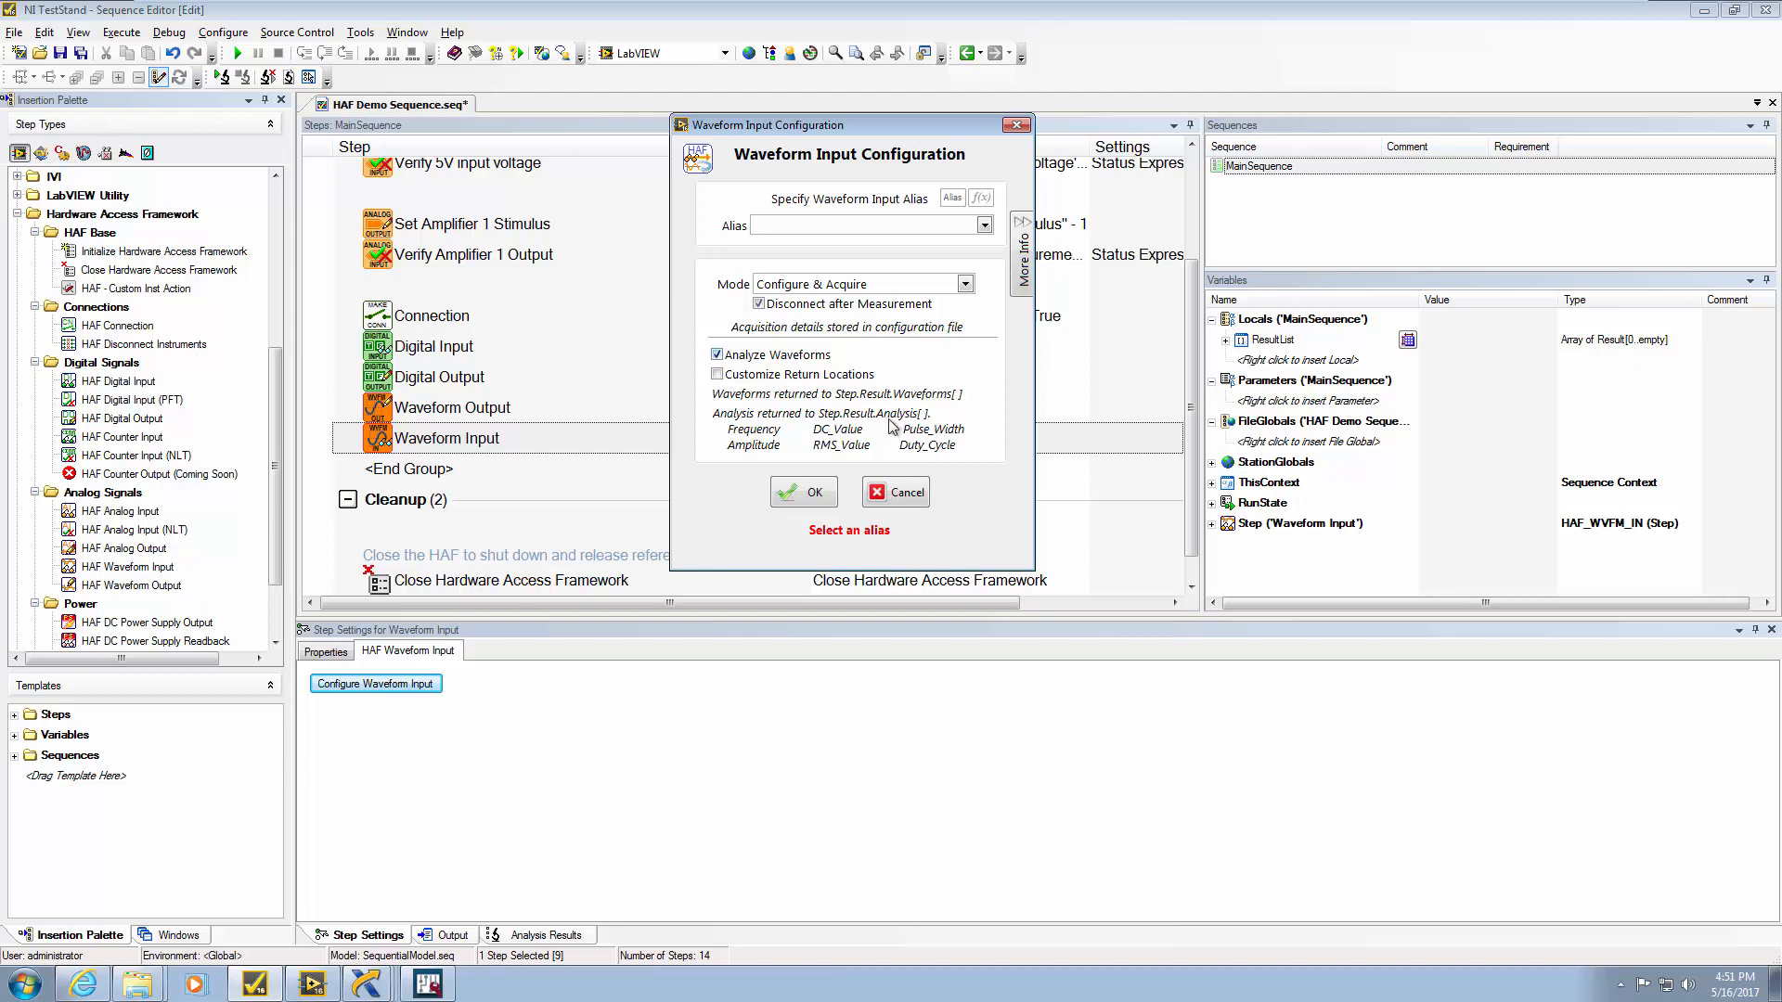
left_click(716, 374)
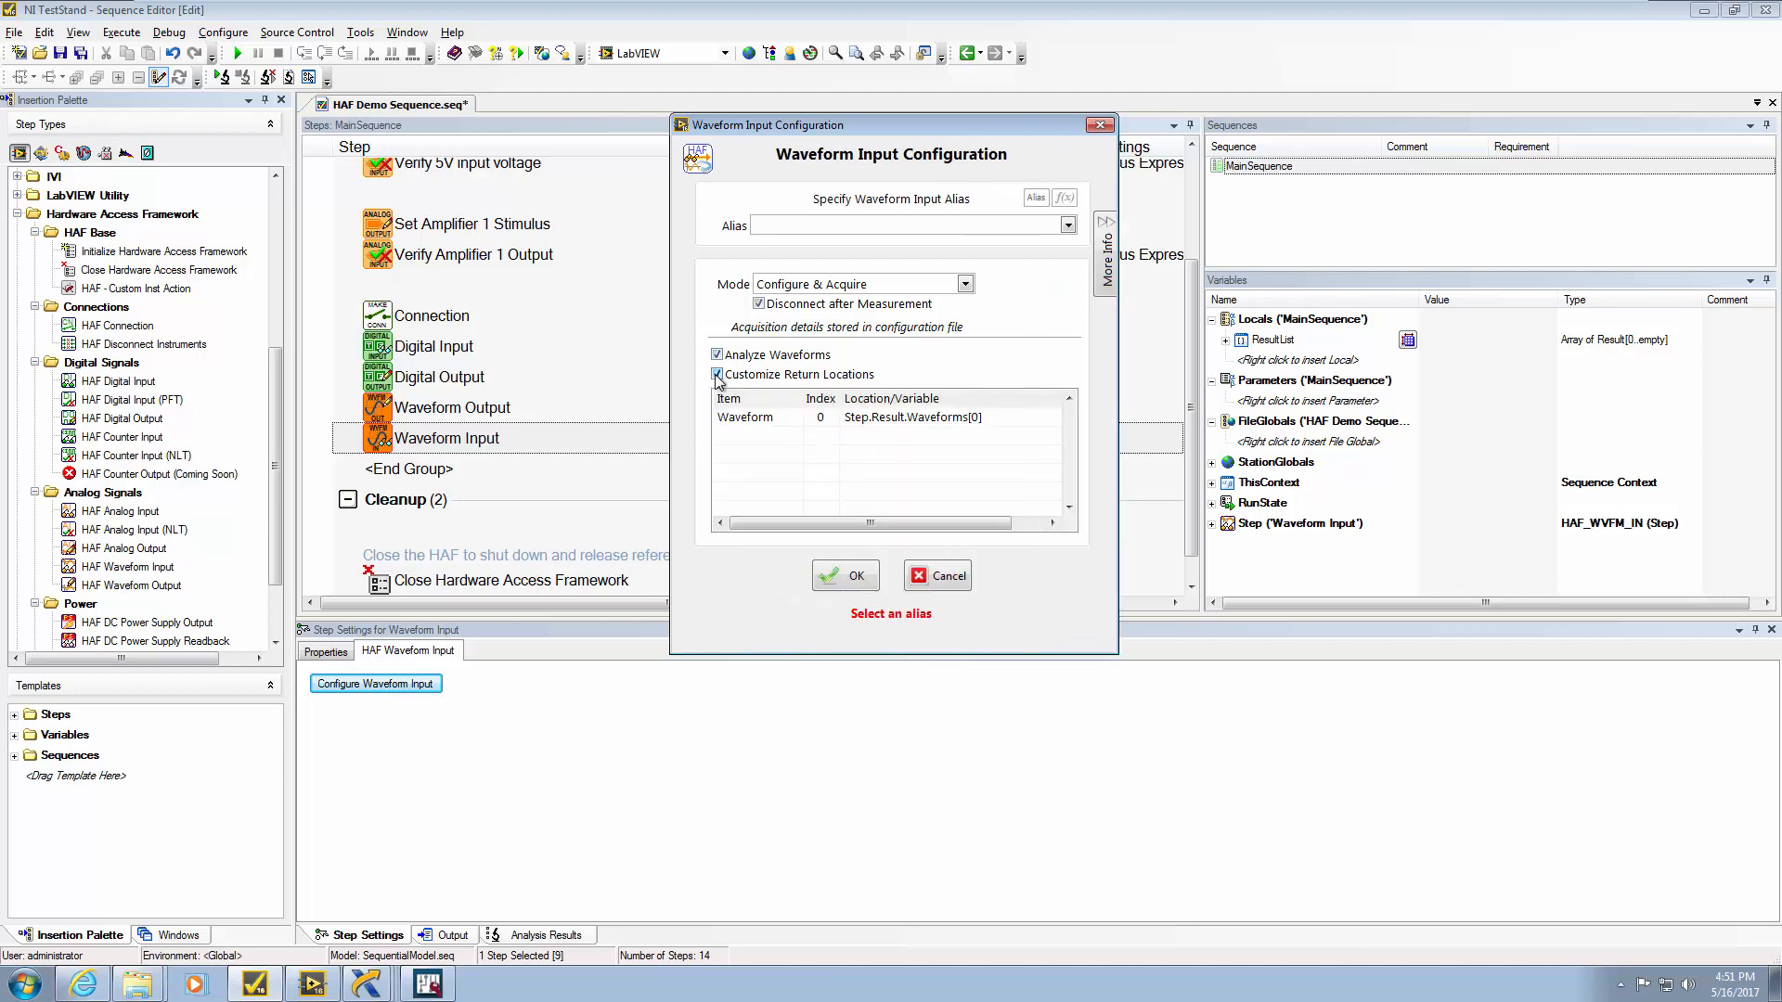
left_click(770, 437)
left_click(793, 438)
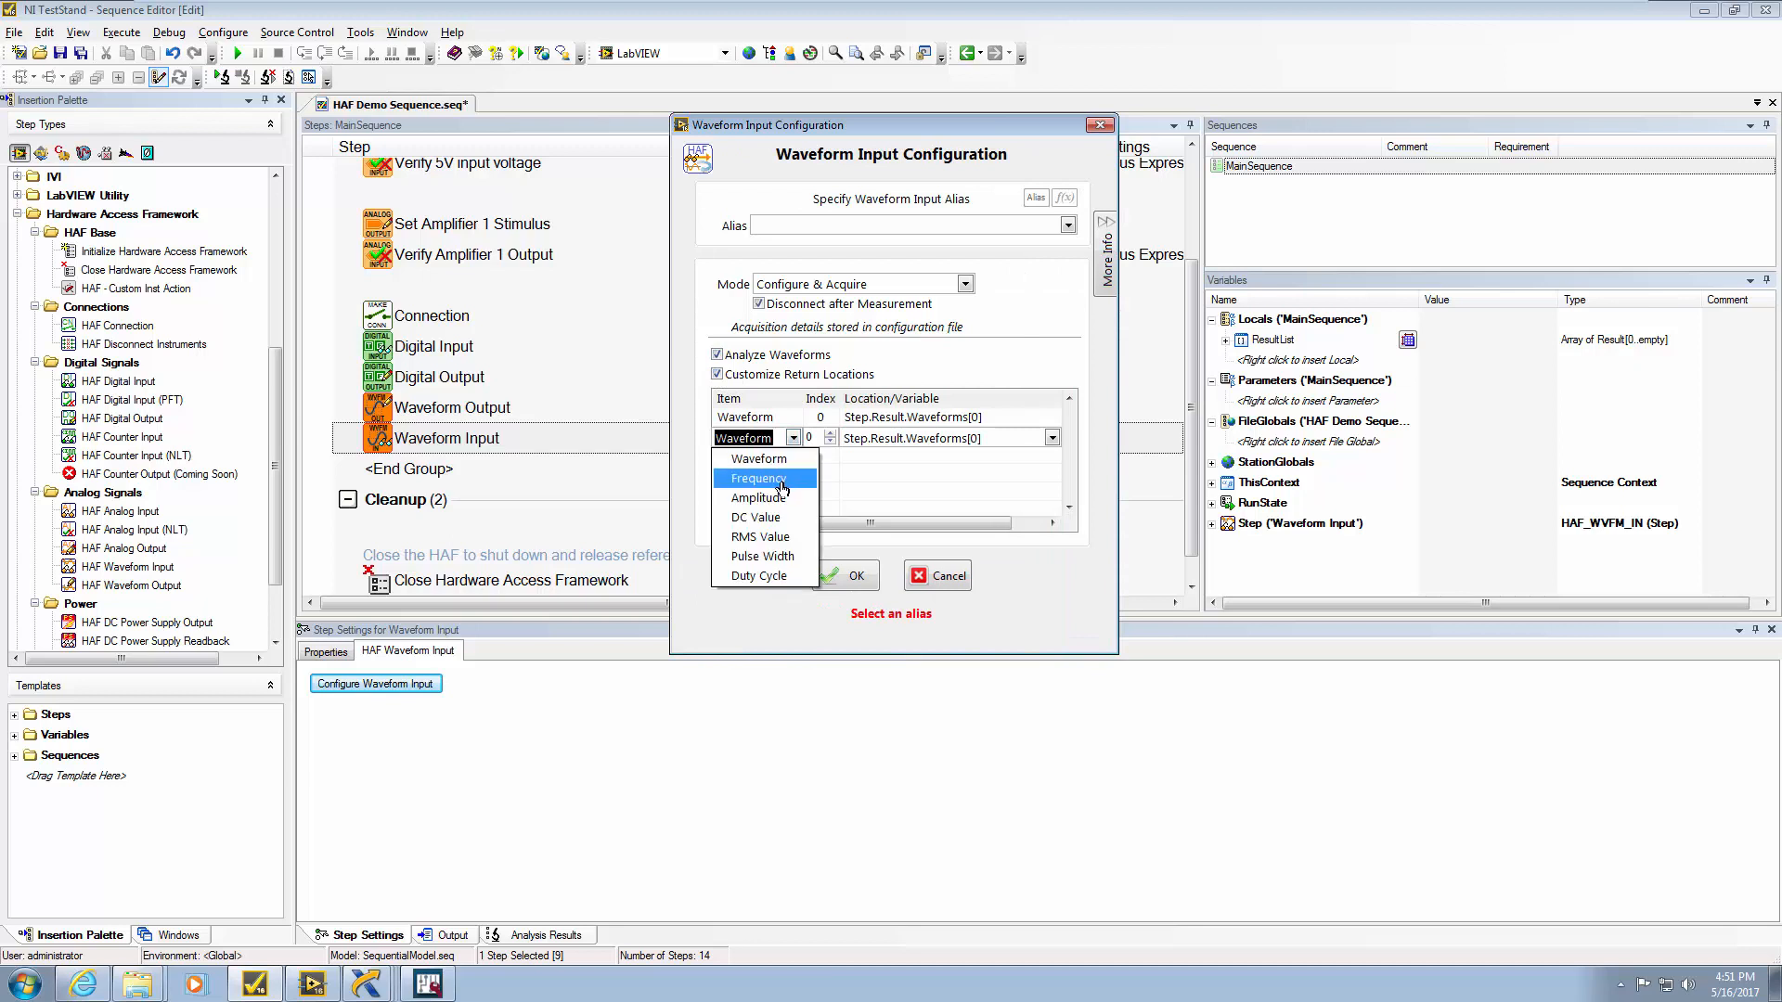
left_click(781, 480)
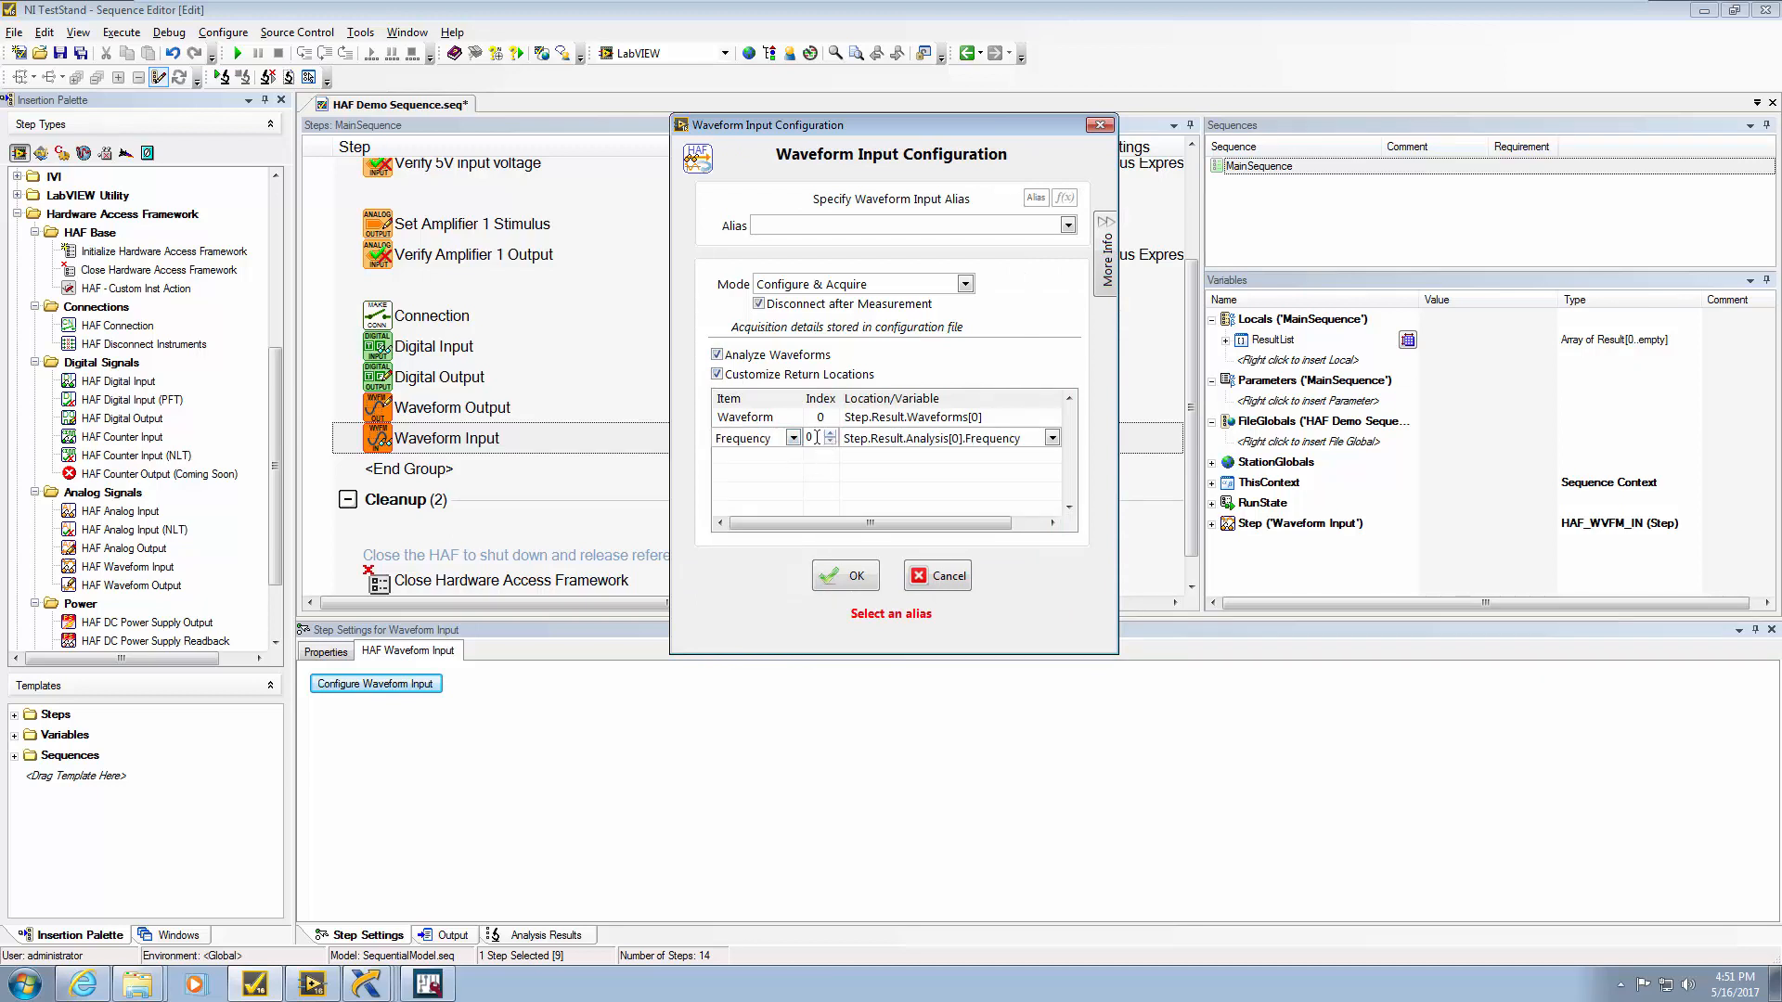
left_click(1054, 441)
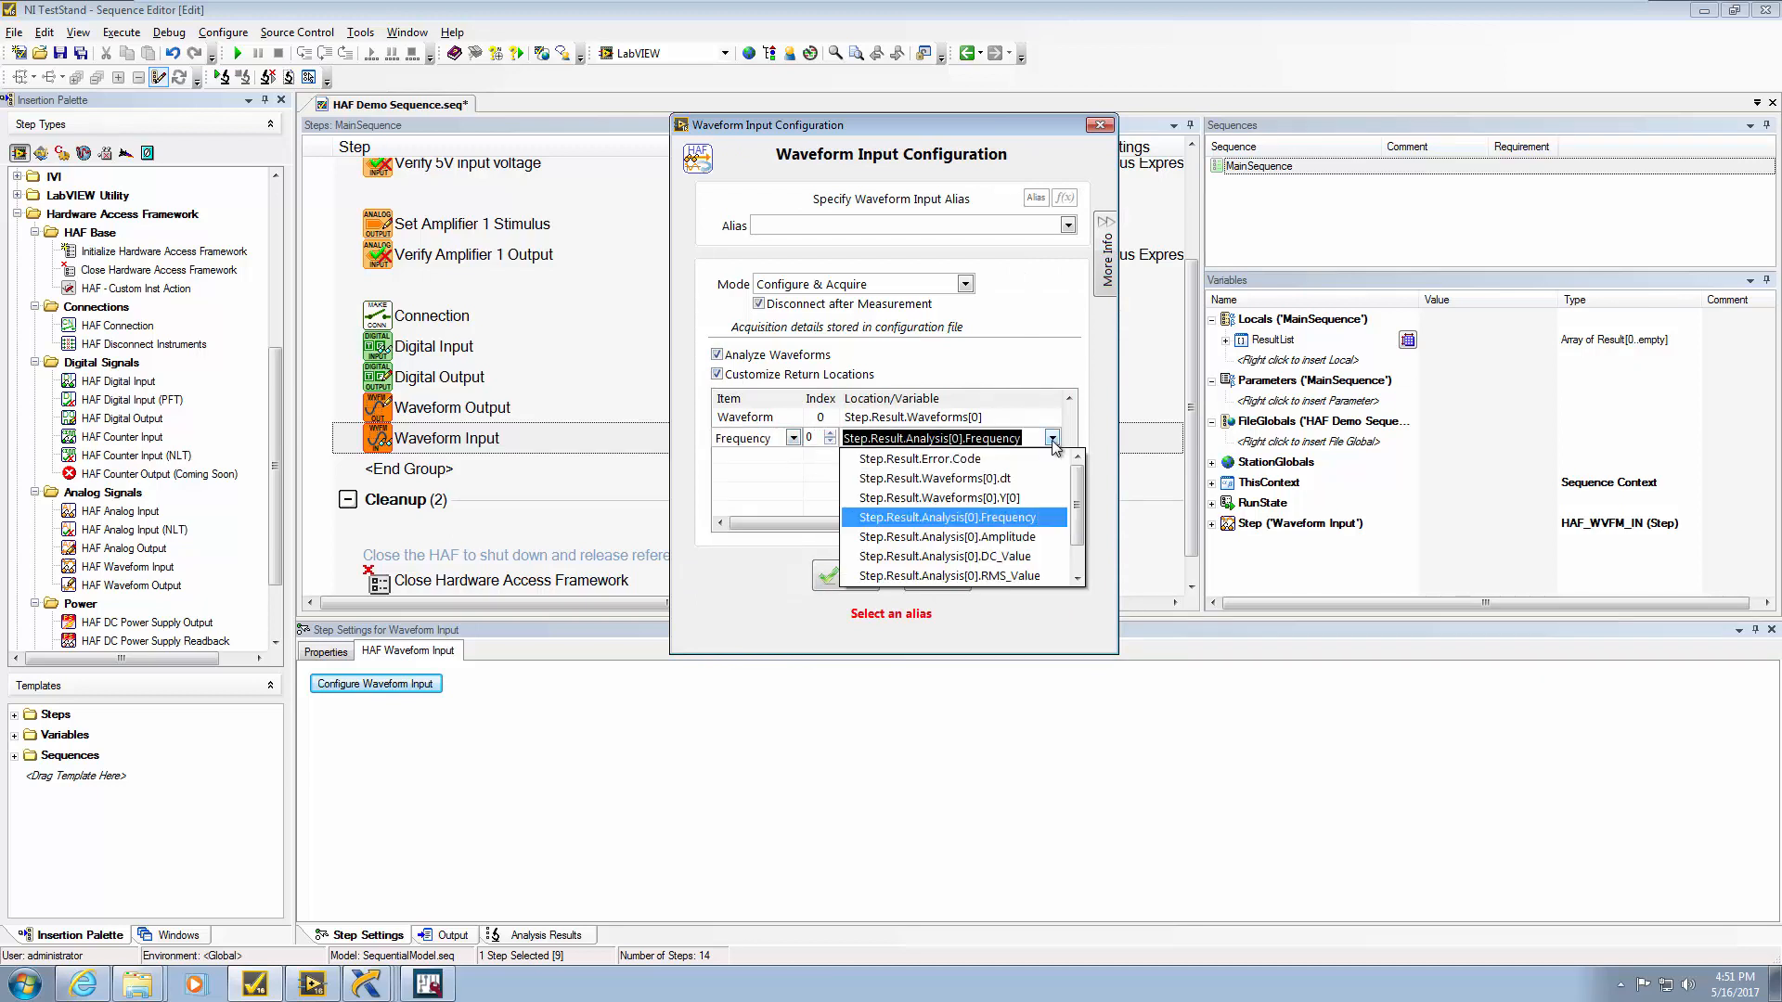
mouse_move(1079, 506)
left_mouse_down()
mouse_move(1080, 581)
mouse_move(1078, 477)
left_mouse_up()
left_click(795, 602)
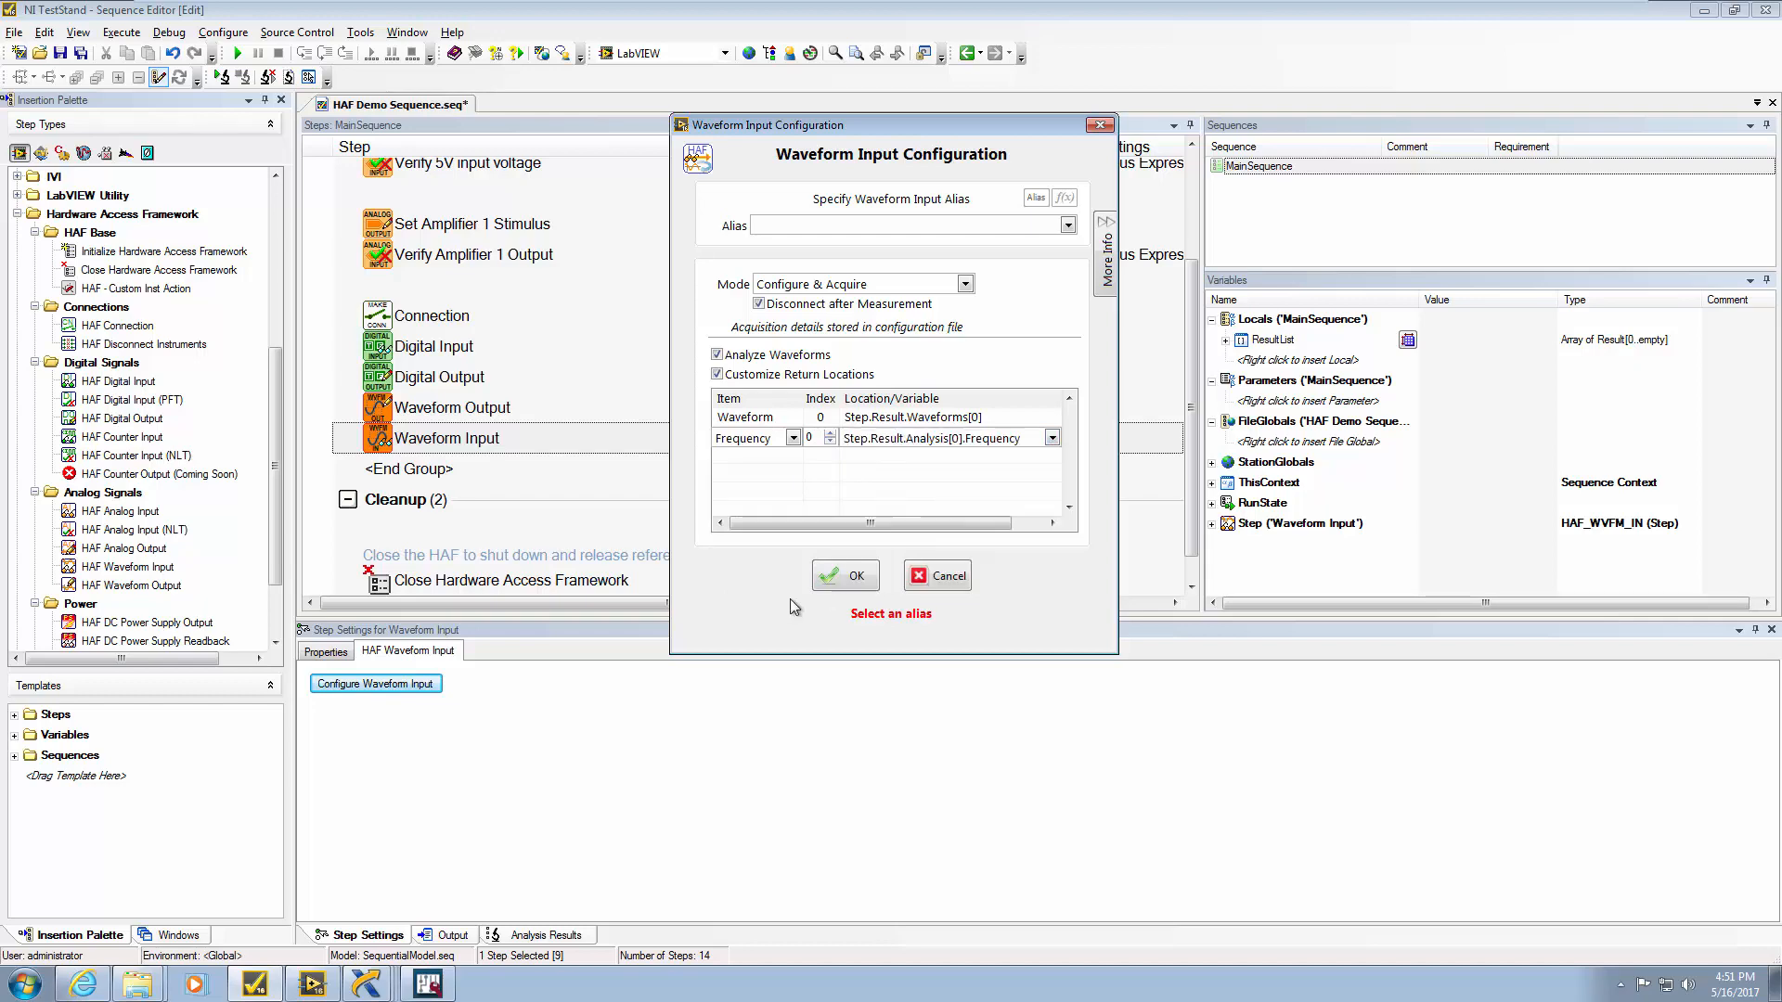
left_click(877, 583)
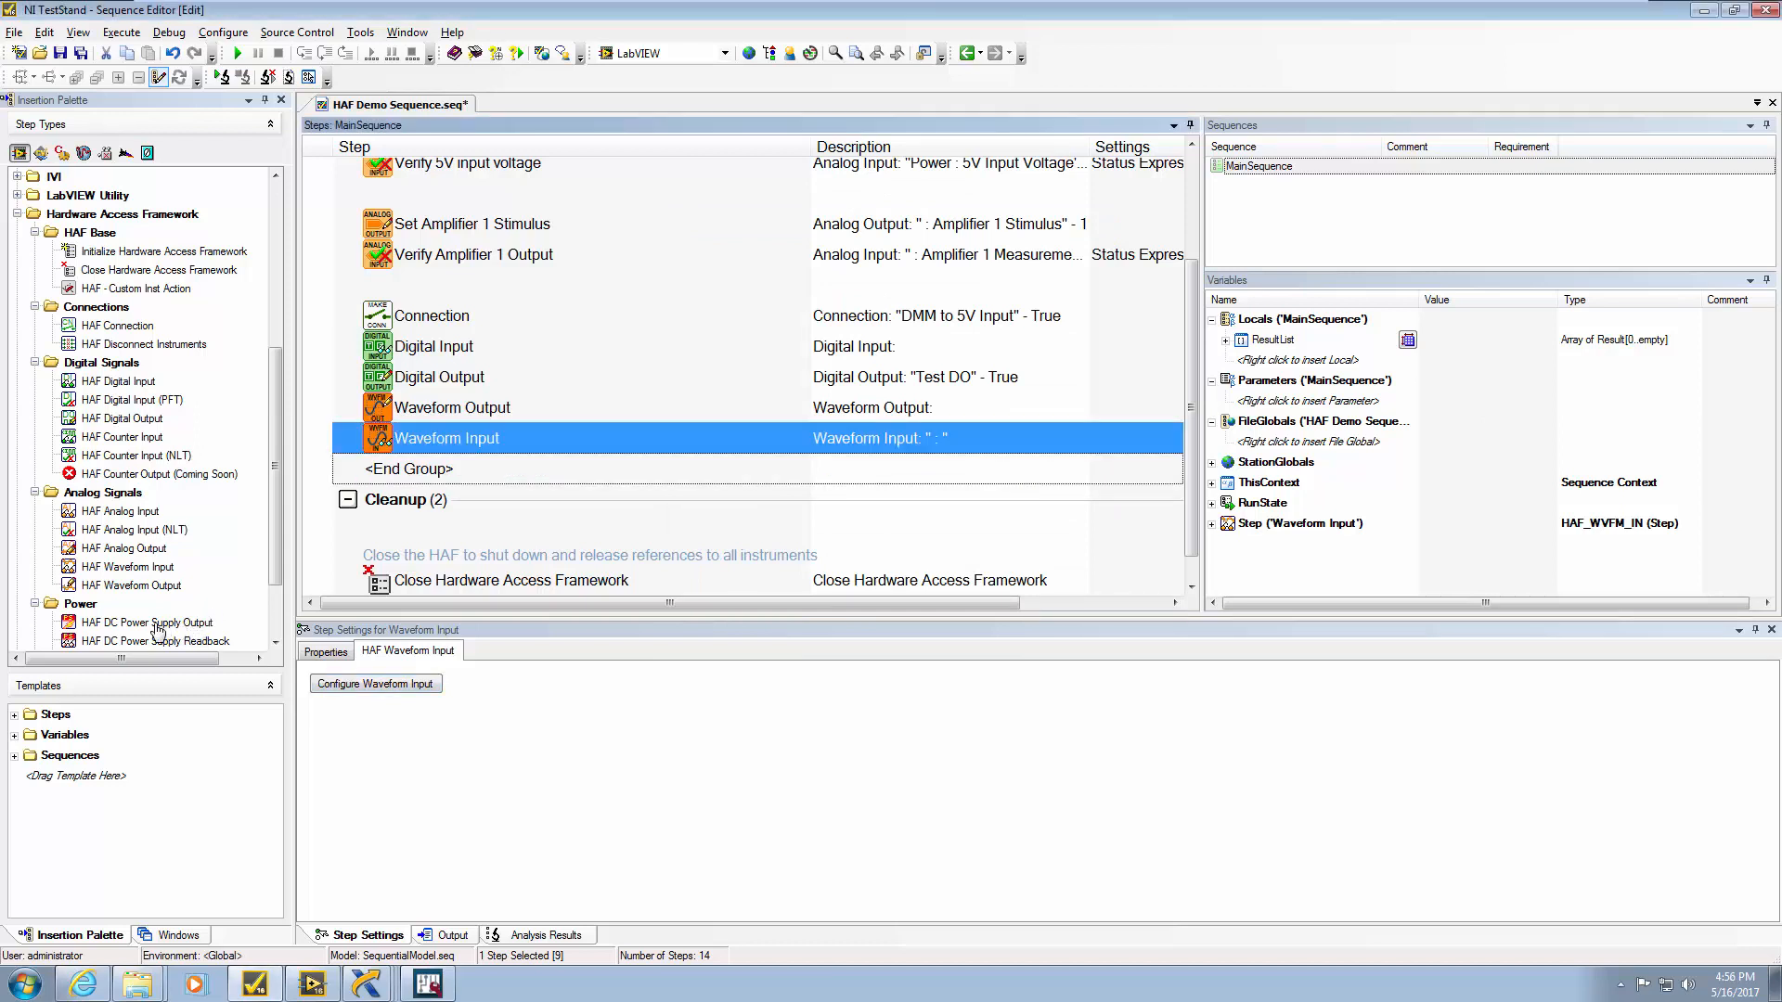
Insert DC Power Supply Output and Readback steps after Waveform Input, then minimize TestStand
left_click_drag(139, 626, 495, 521)
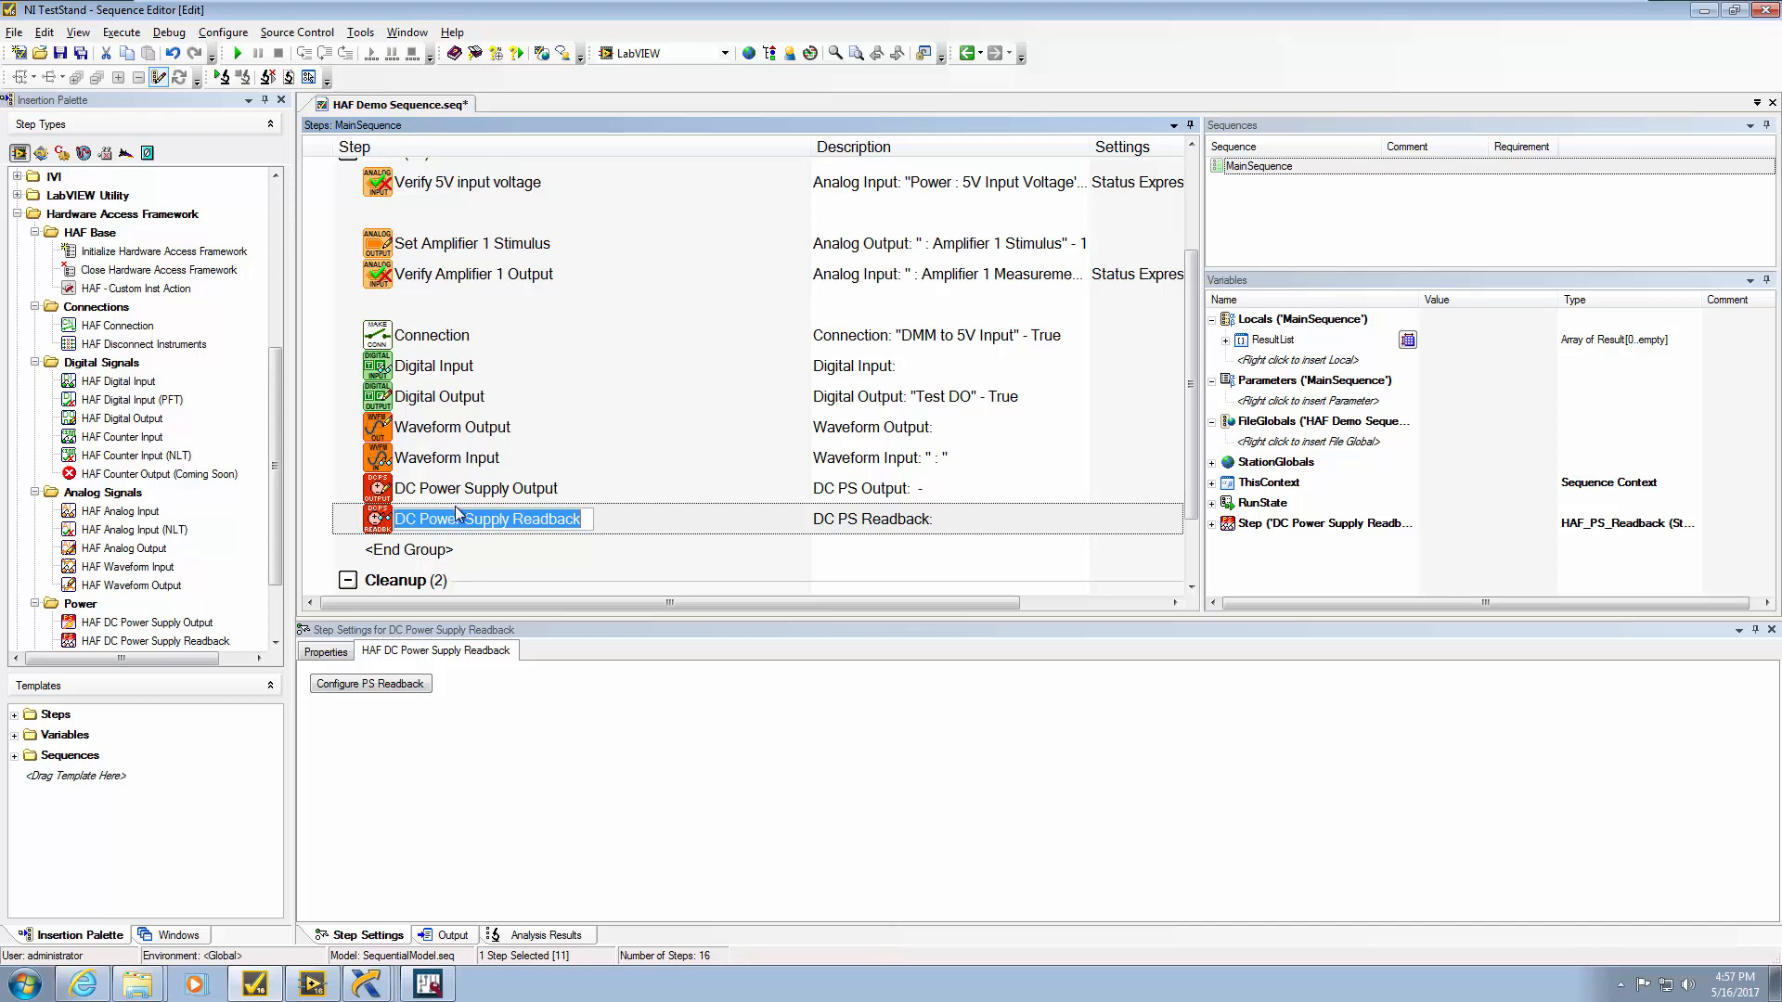
left_click(1704, 10)
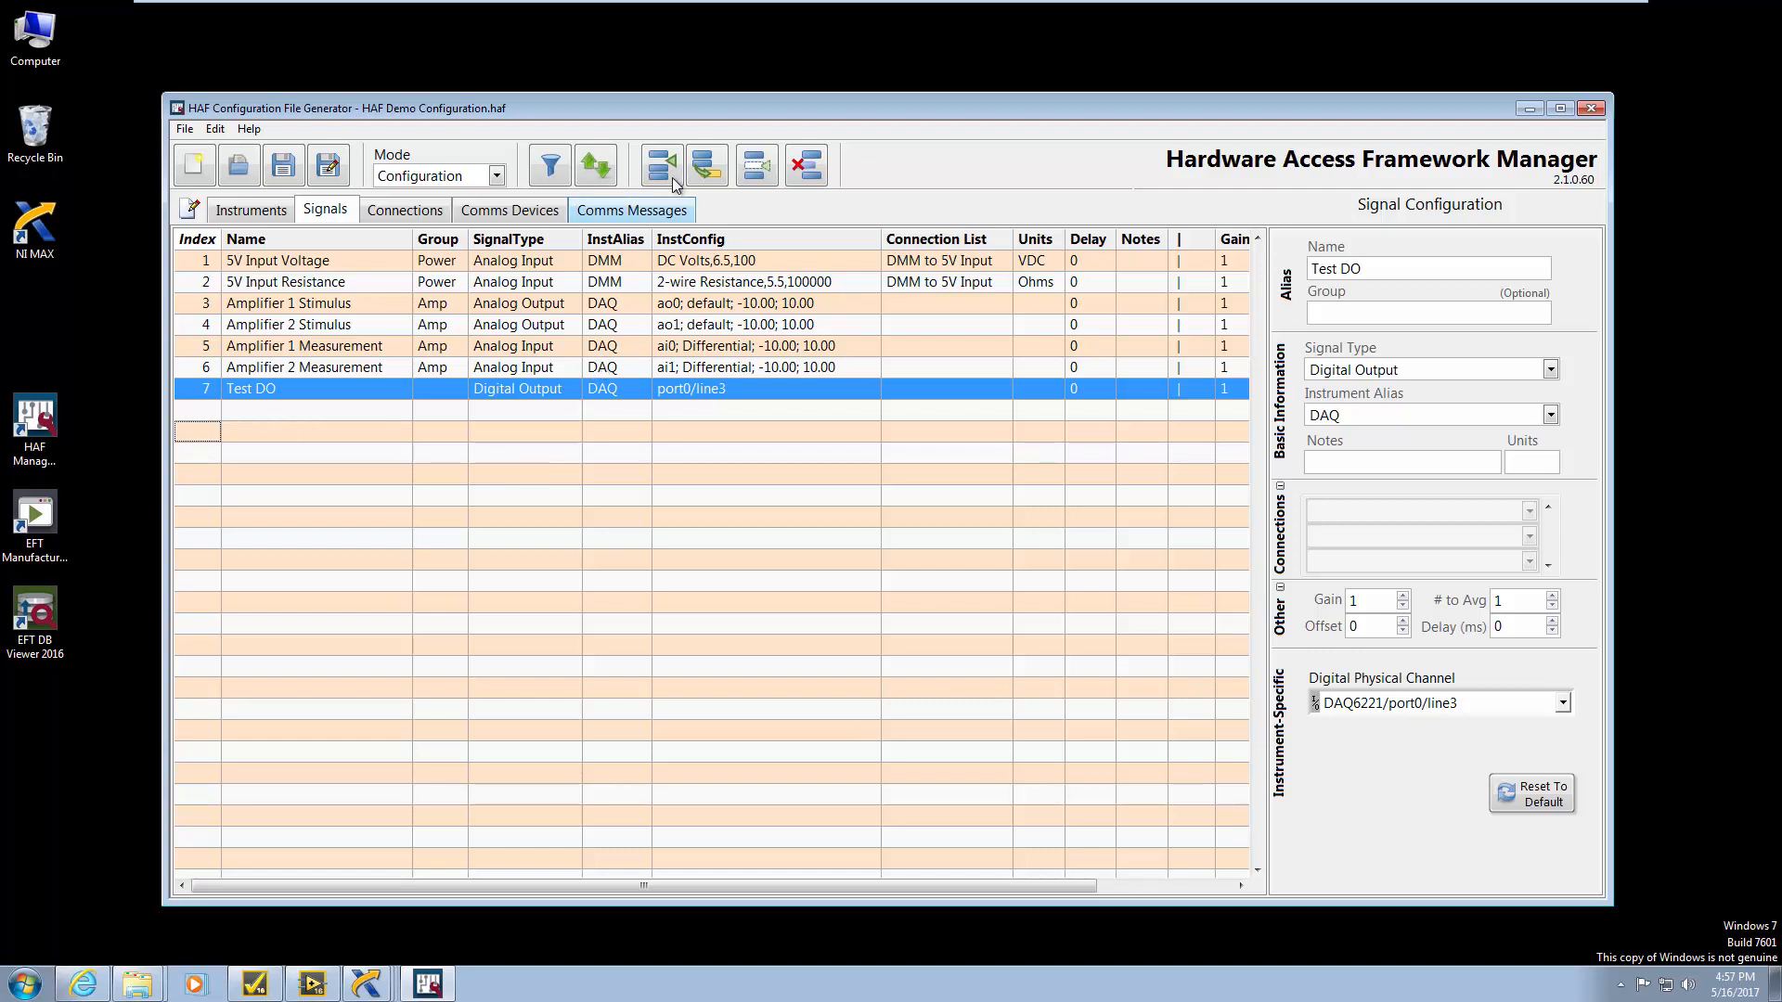
Add signal 'Power Output' of type DC Power Supply Output on Power Supply, channel CH0
left_click(672, 176)
triple_click(1327, 265)
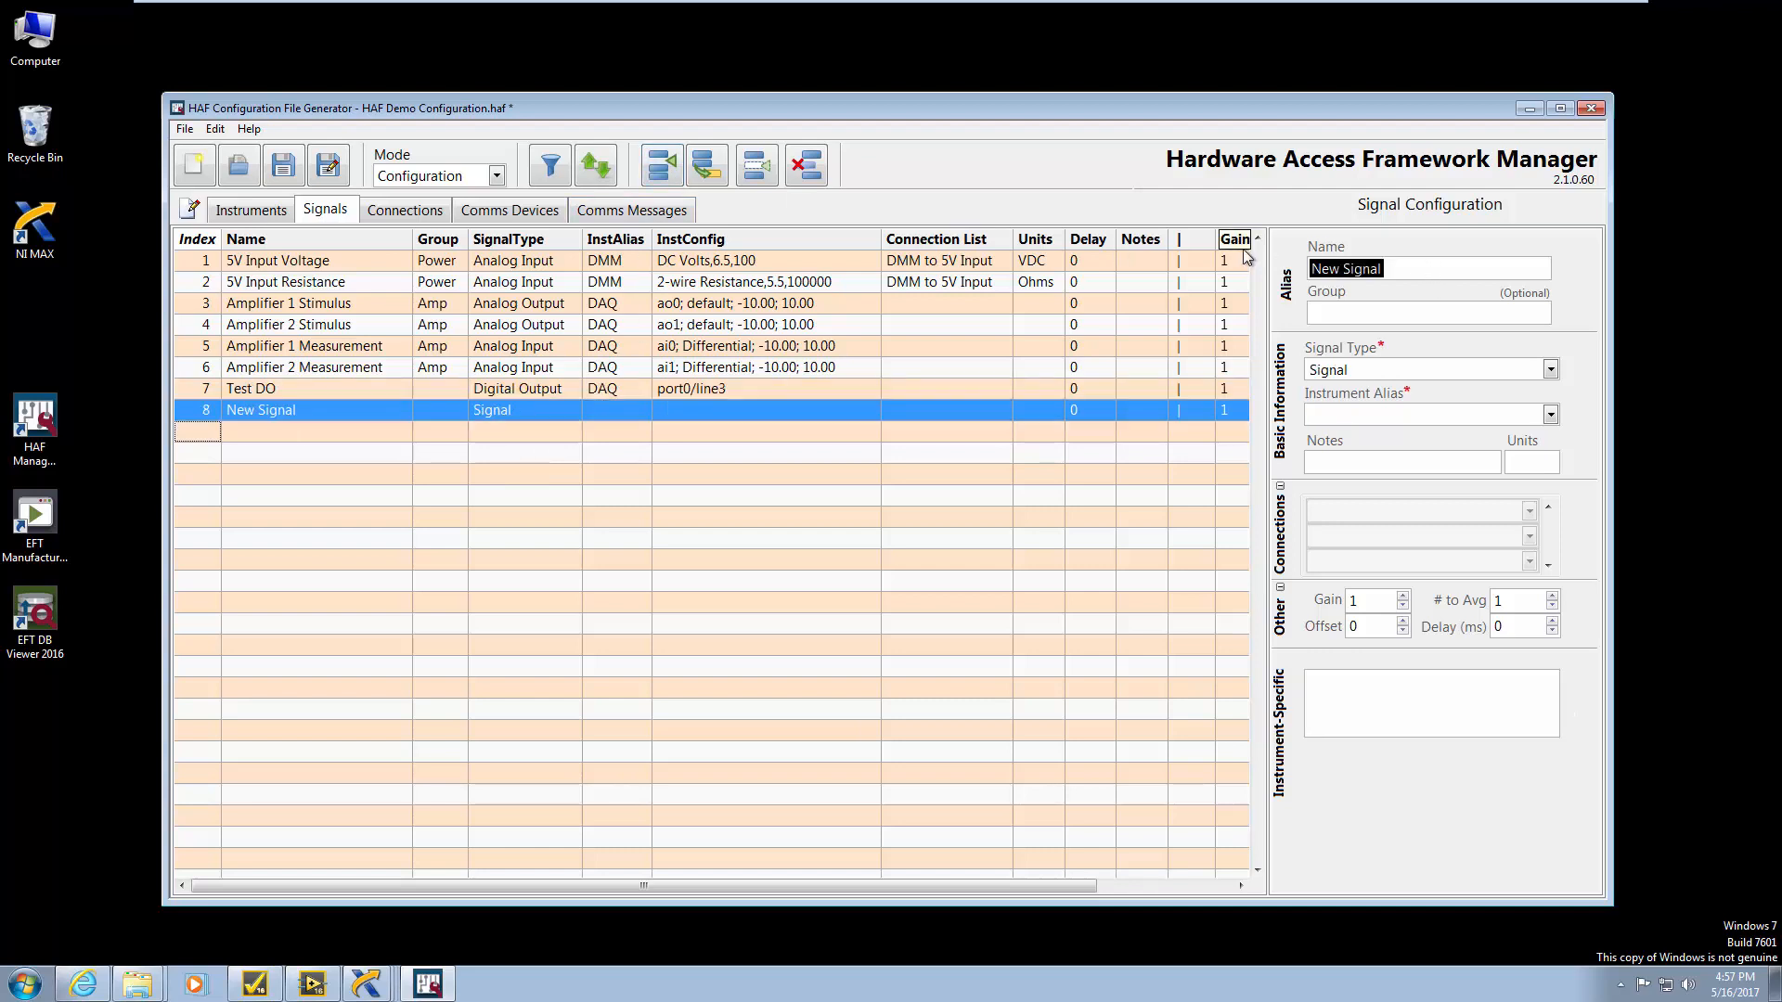
type("Power Oujtput")
key("BackSpace")
key("BackSpace")
key("BackSpace")
type("tput")
left_click(1550, 370)
scroll(1541, 464, "down", 3)
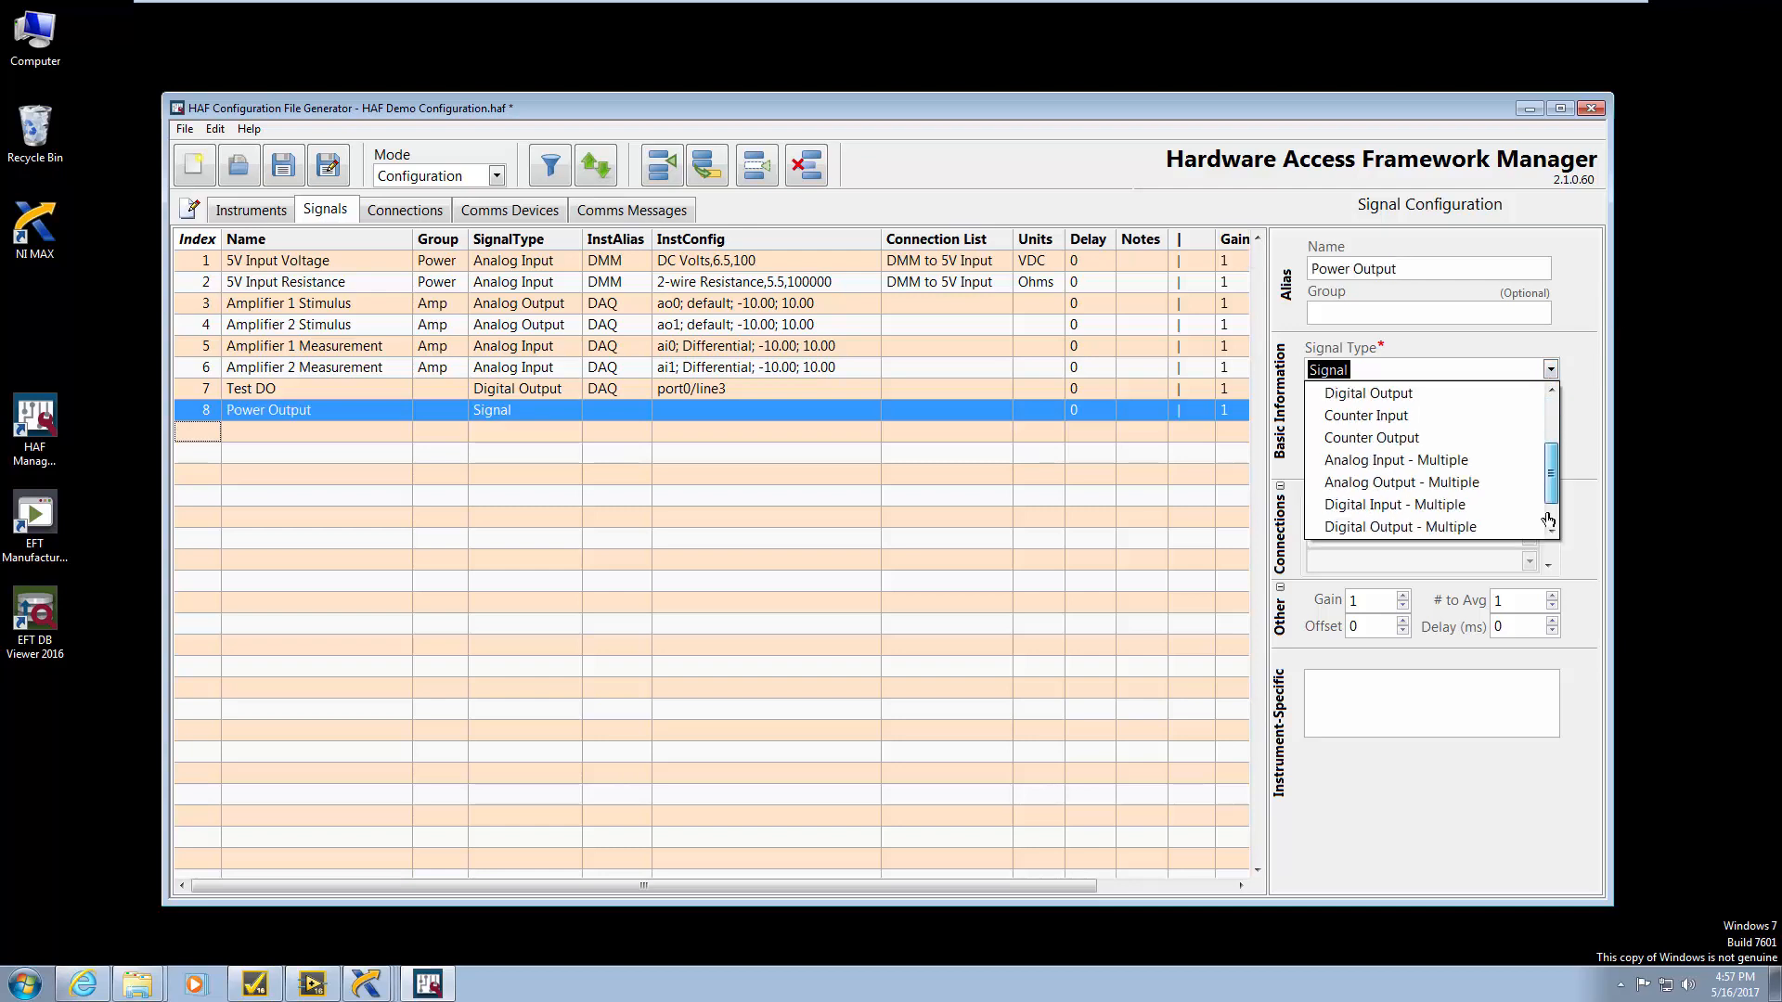
left_click(1483, 504)
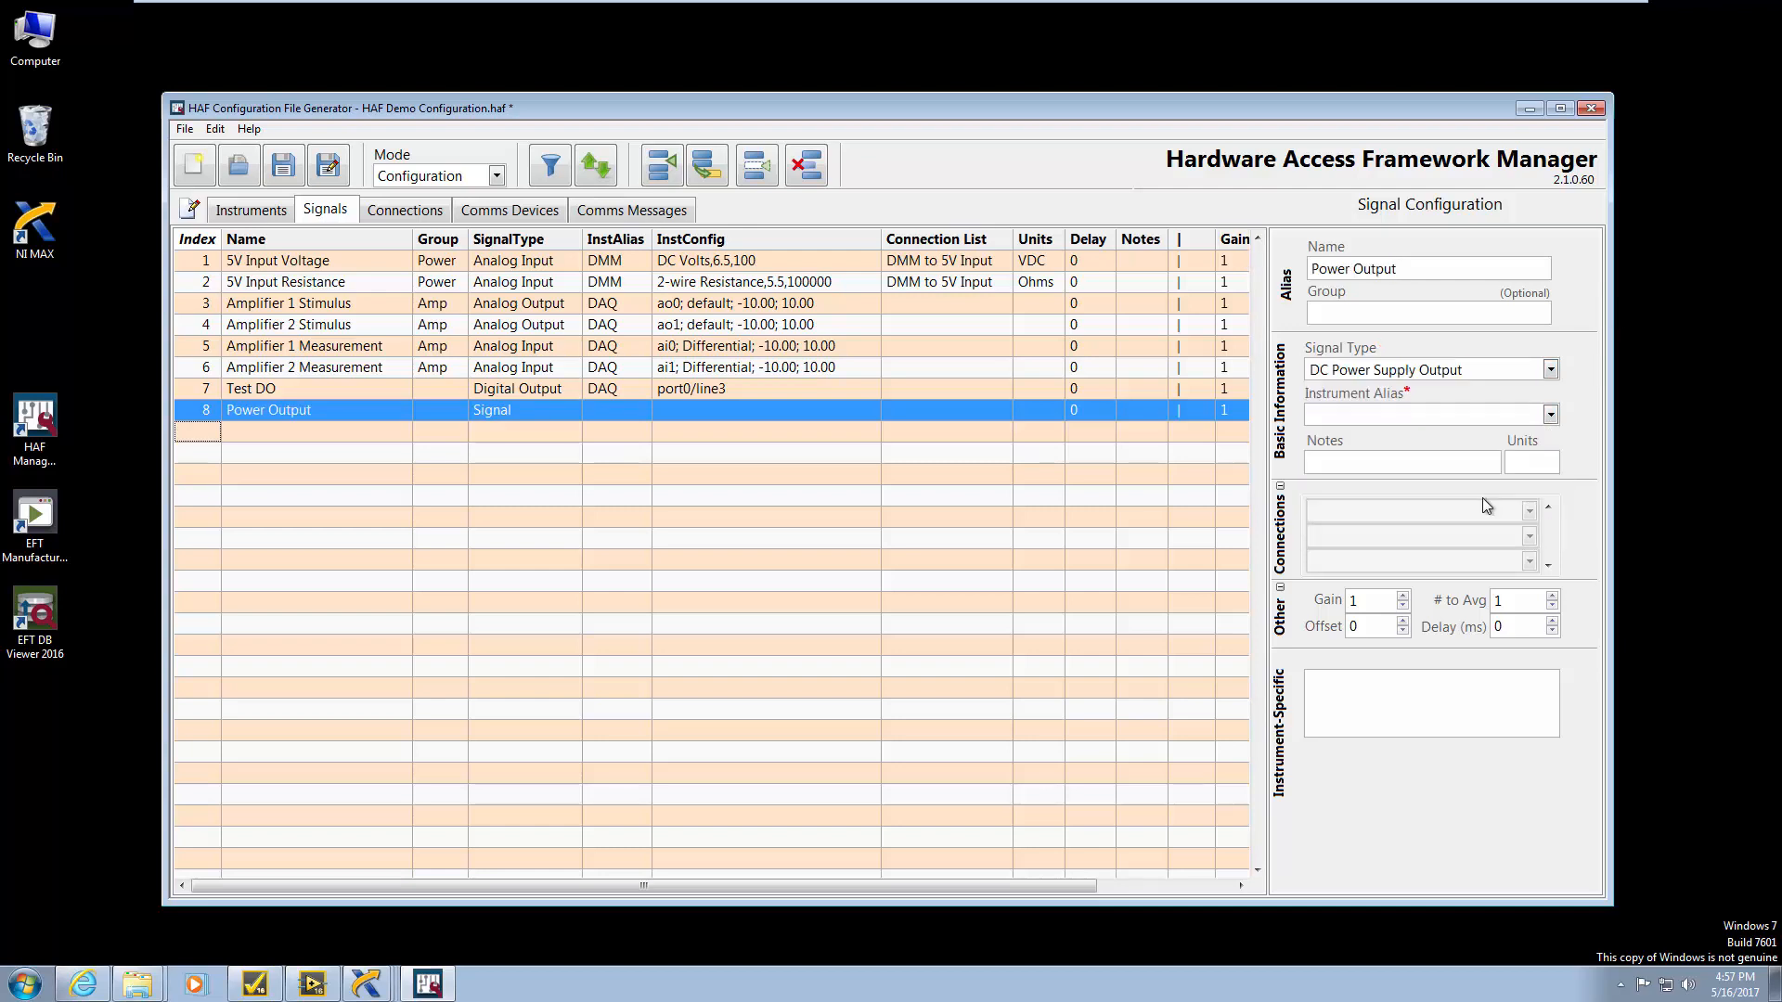
left_click(1550, 415)
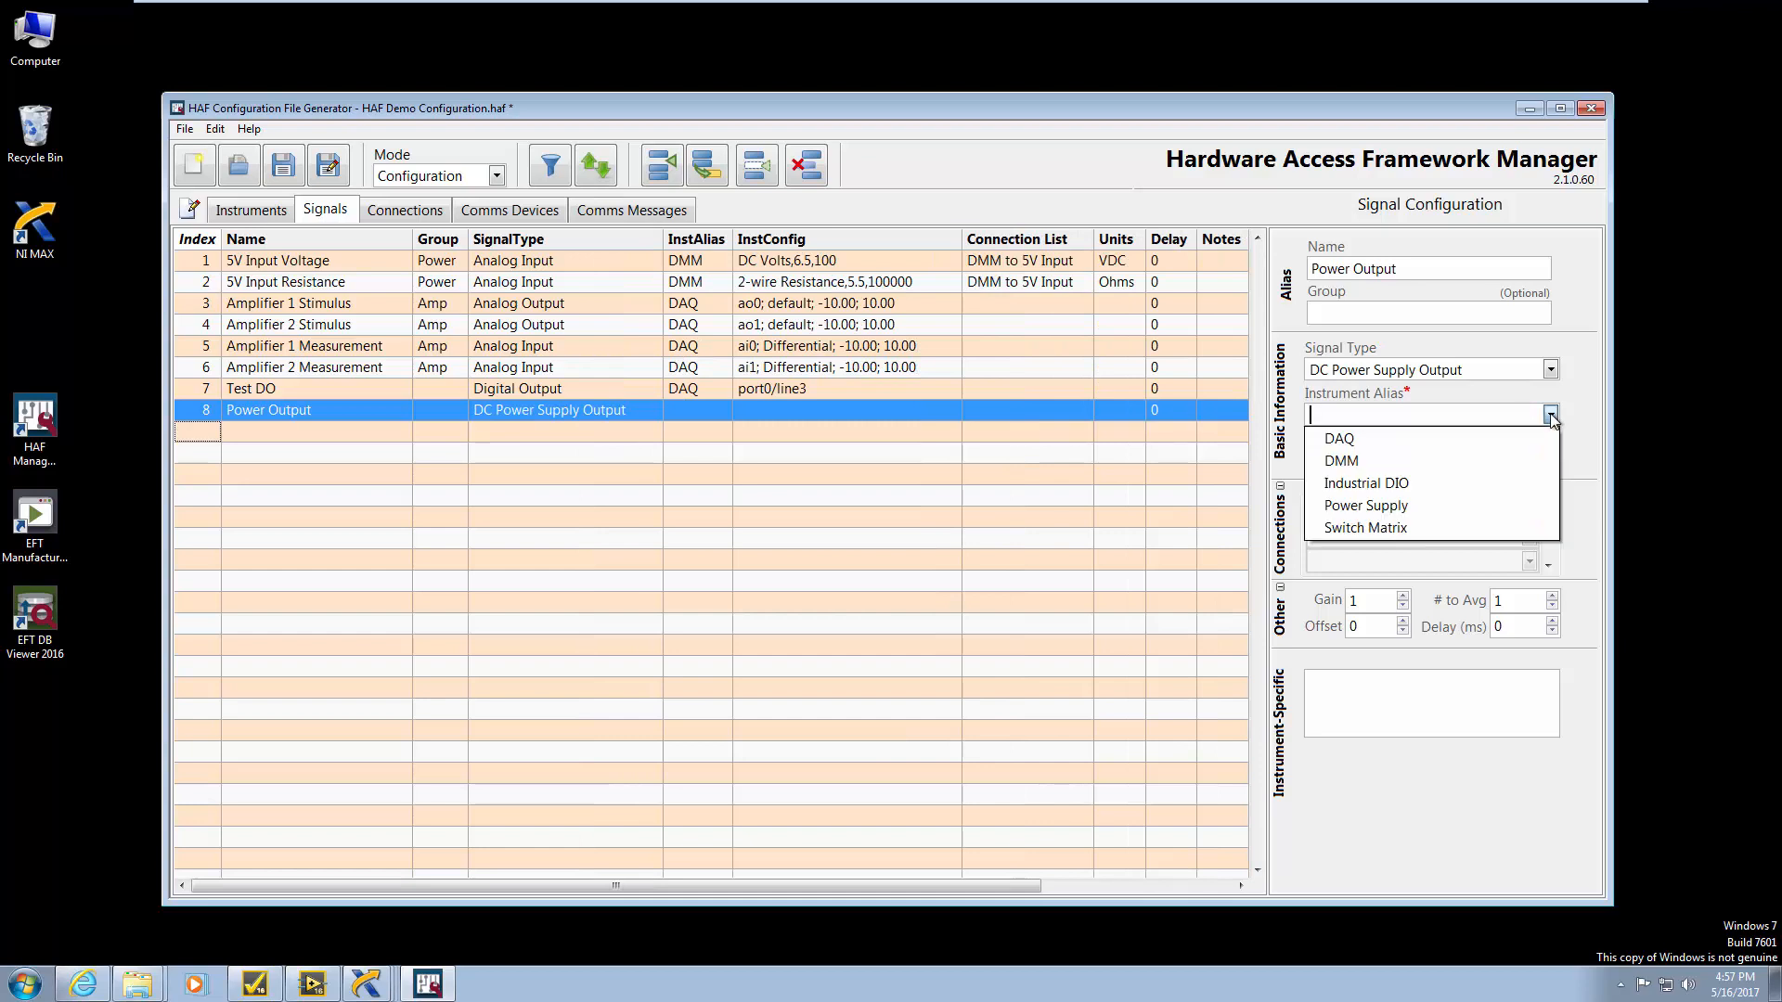
left_click(1400, 513)
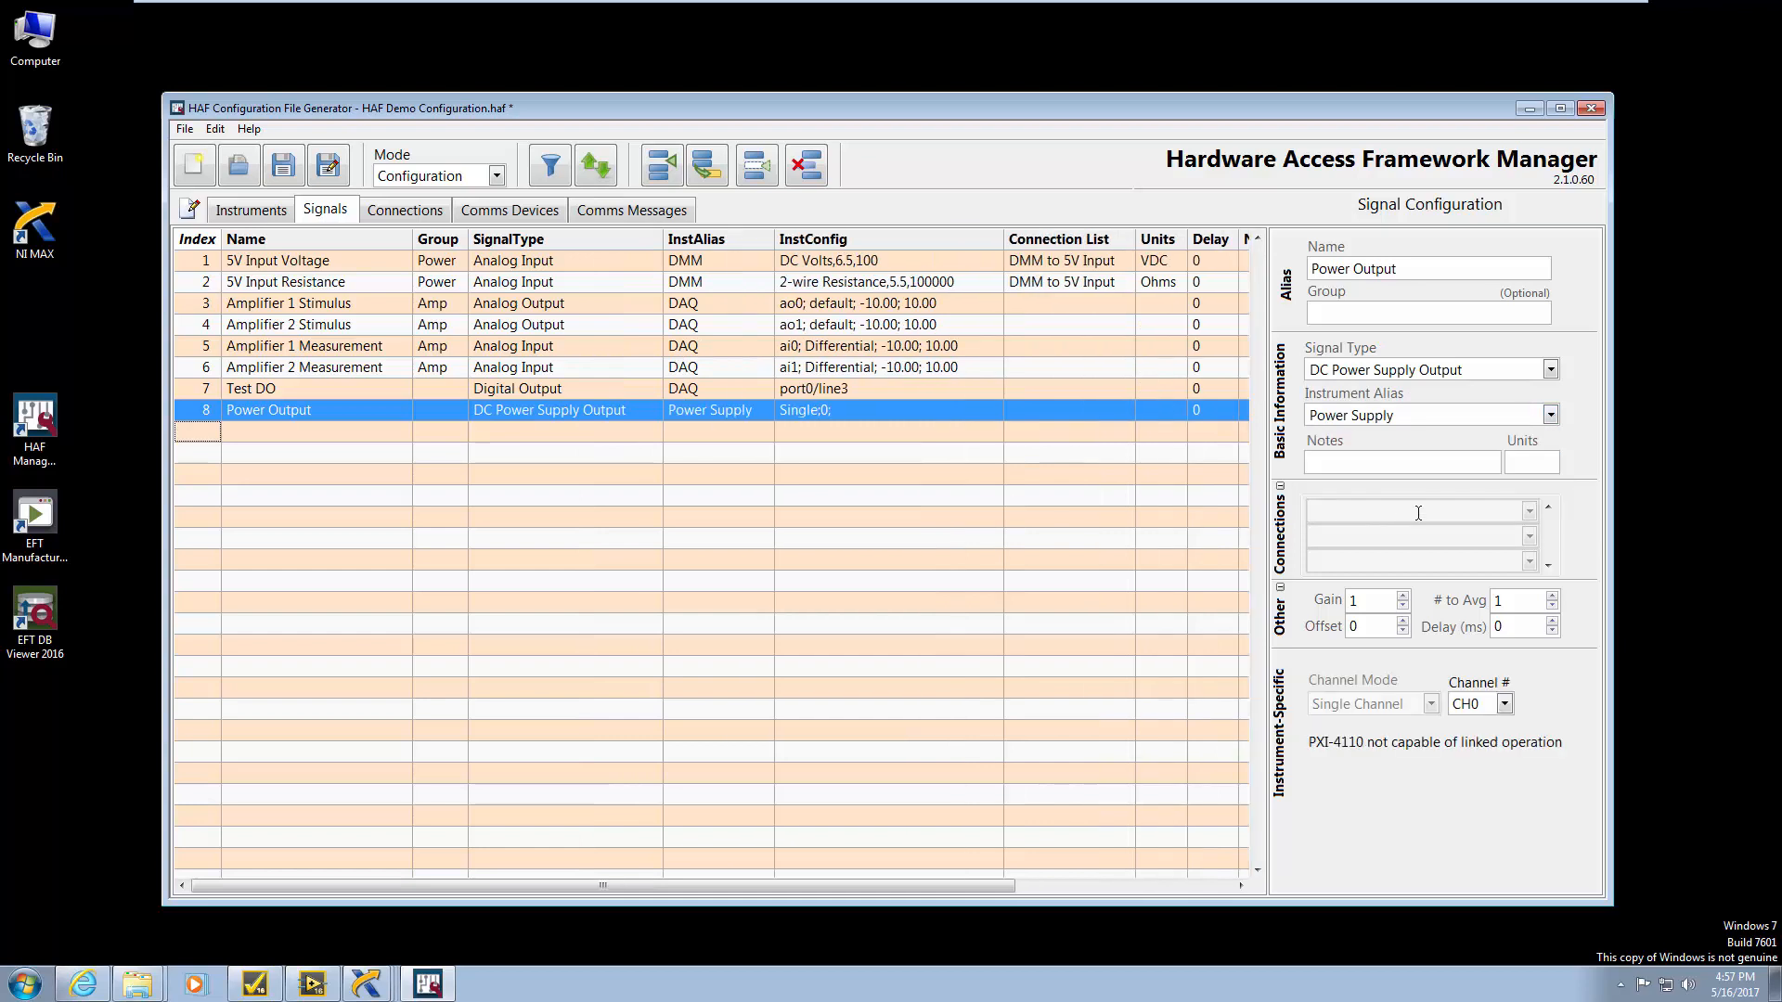
left_click(1506, 705)
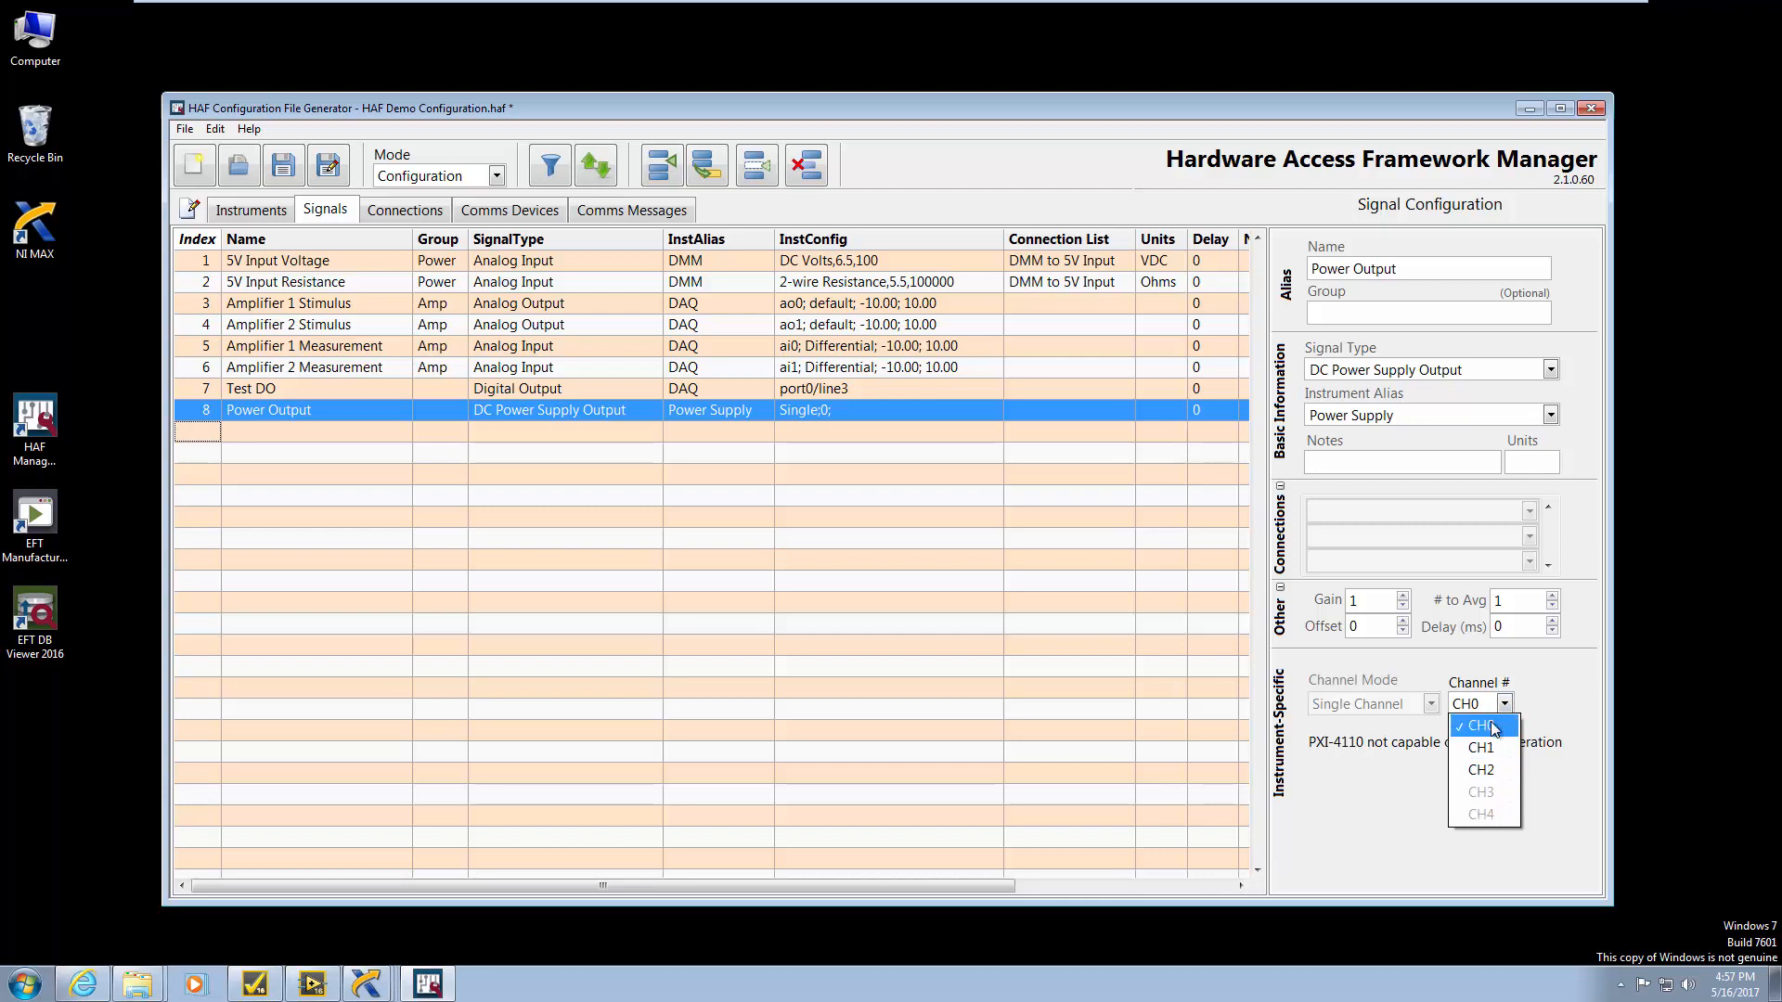
left_click(1492, 727)
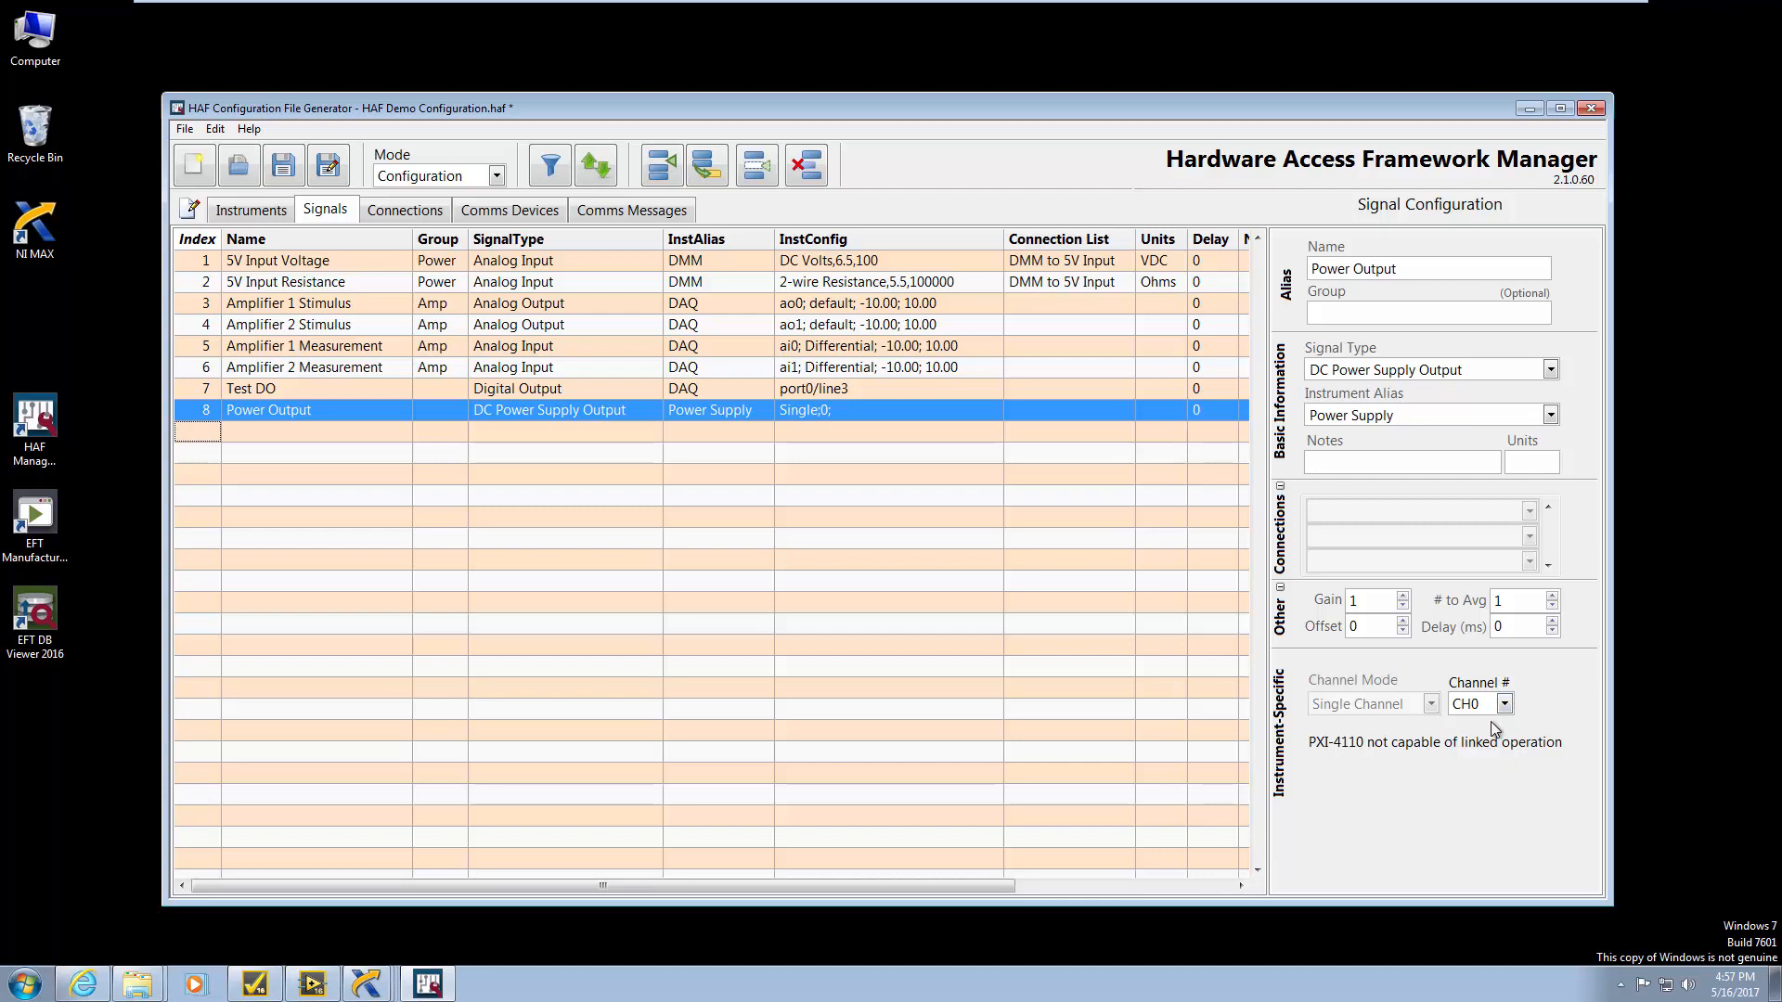
Duplicate it as 'Power Readback' with type DC Power Supply Readback
left_click(707, 167)
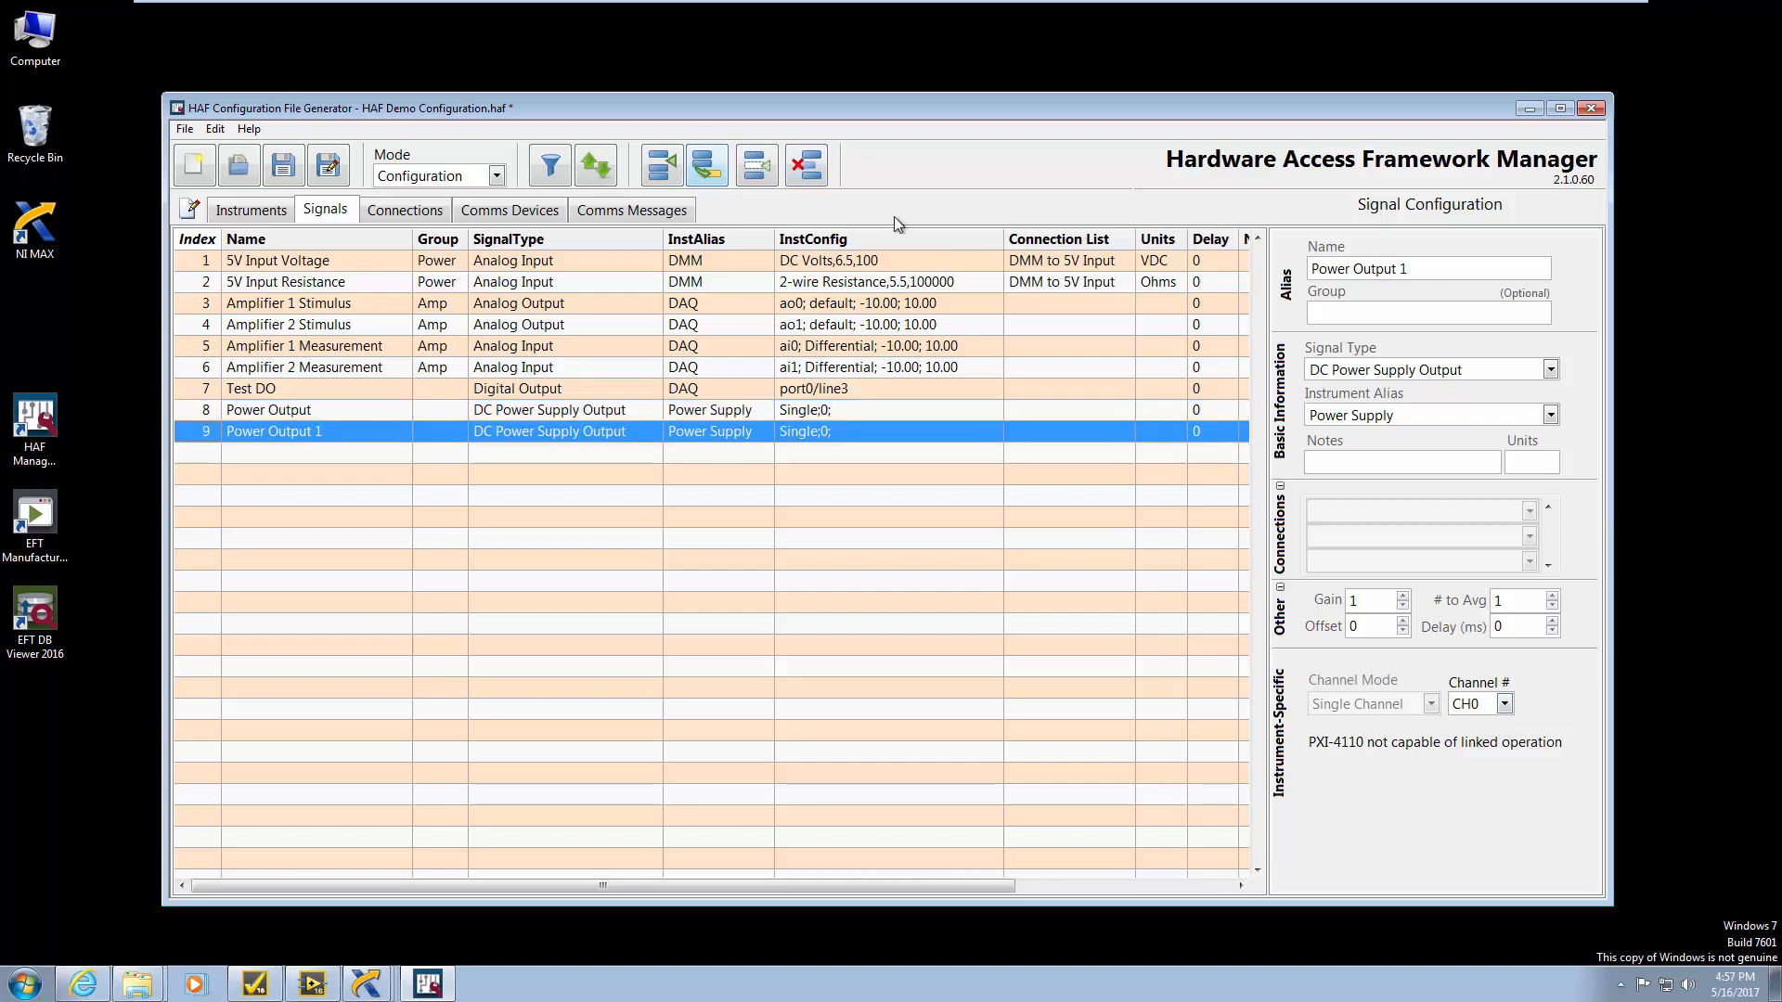
left_click_drag(1410, 268, 1351, 269)
type("Readback")
left_click(1550, 369)
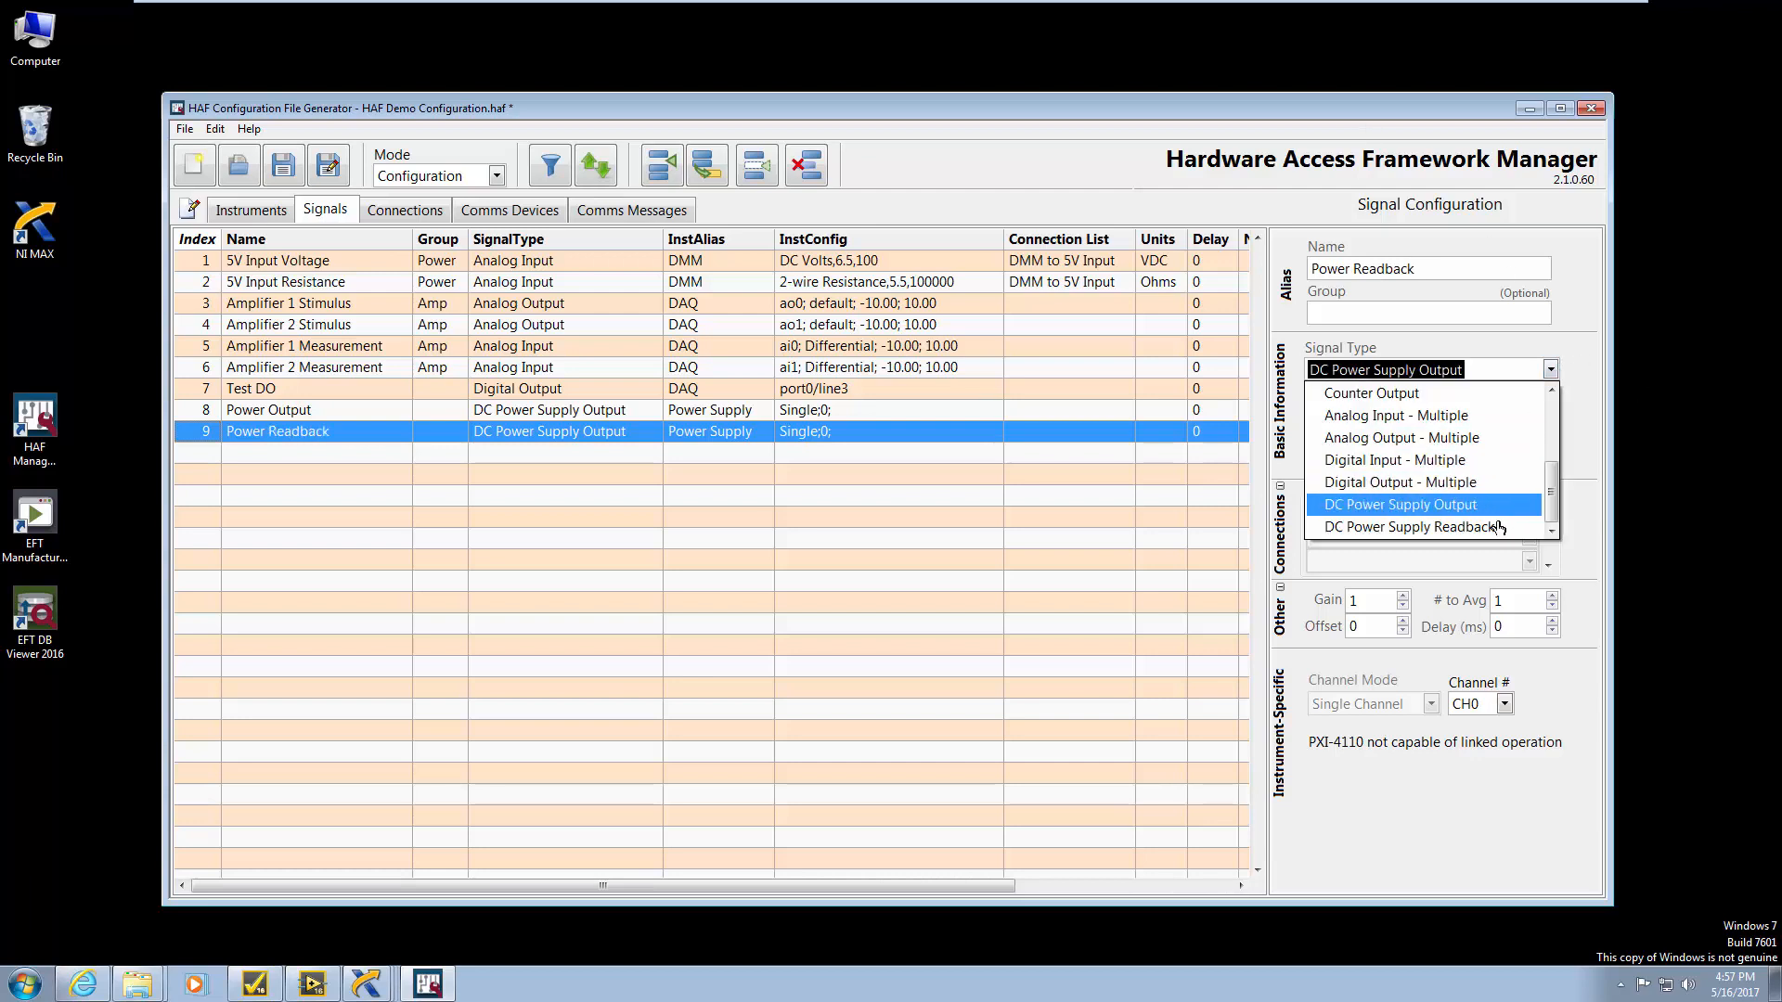
left_click(1495, 525)
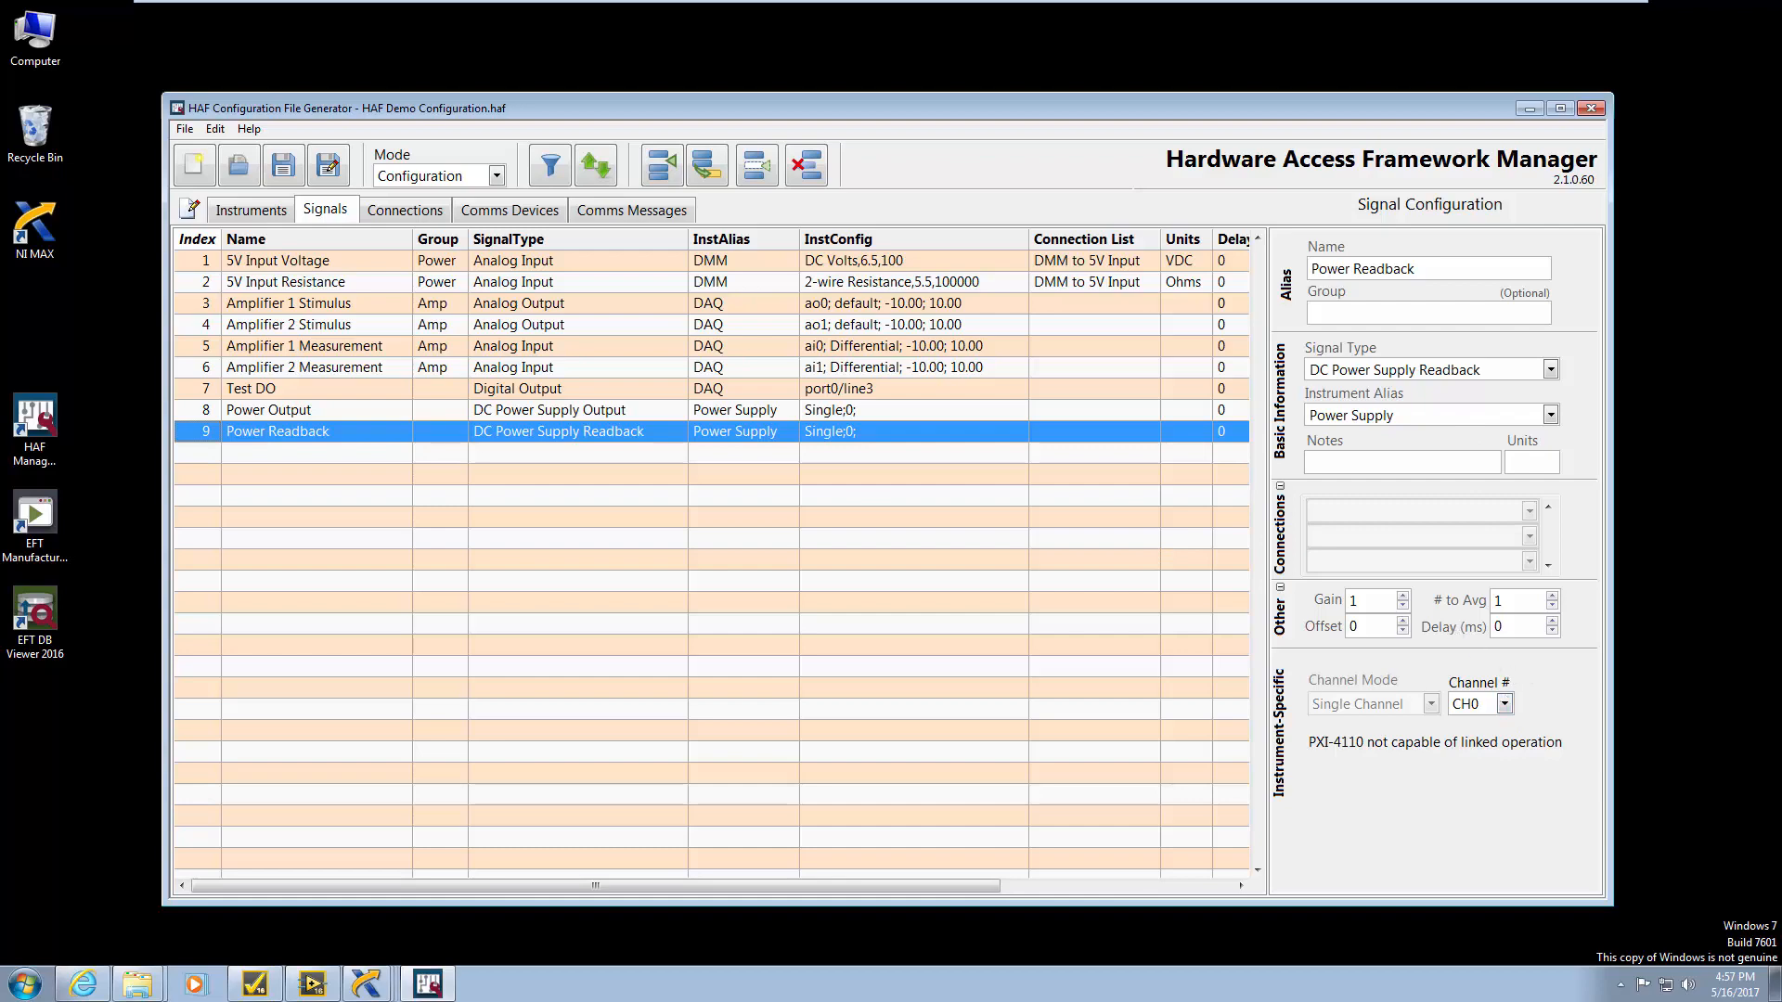
left_click(255, 986)
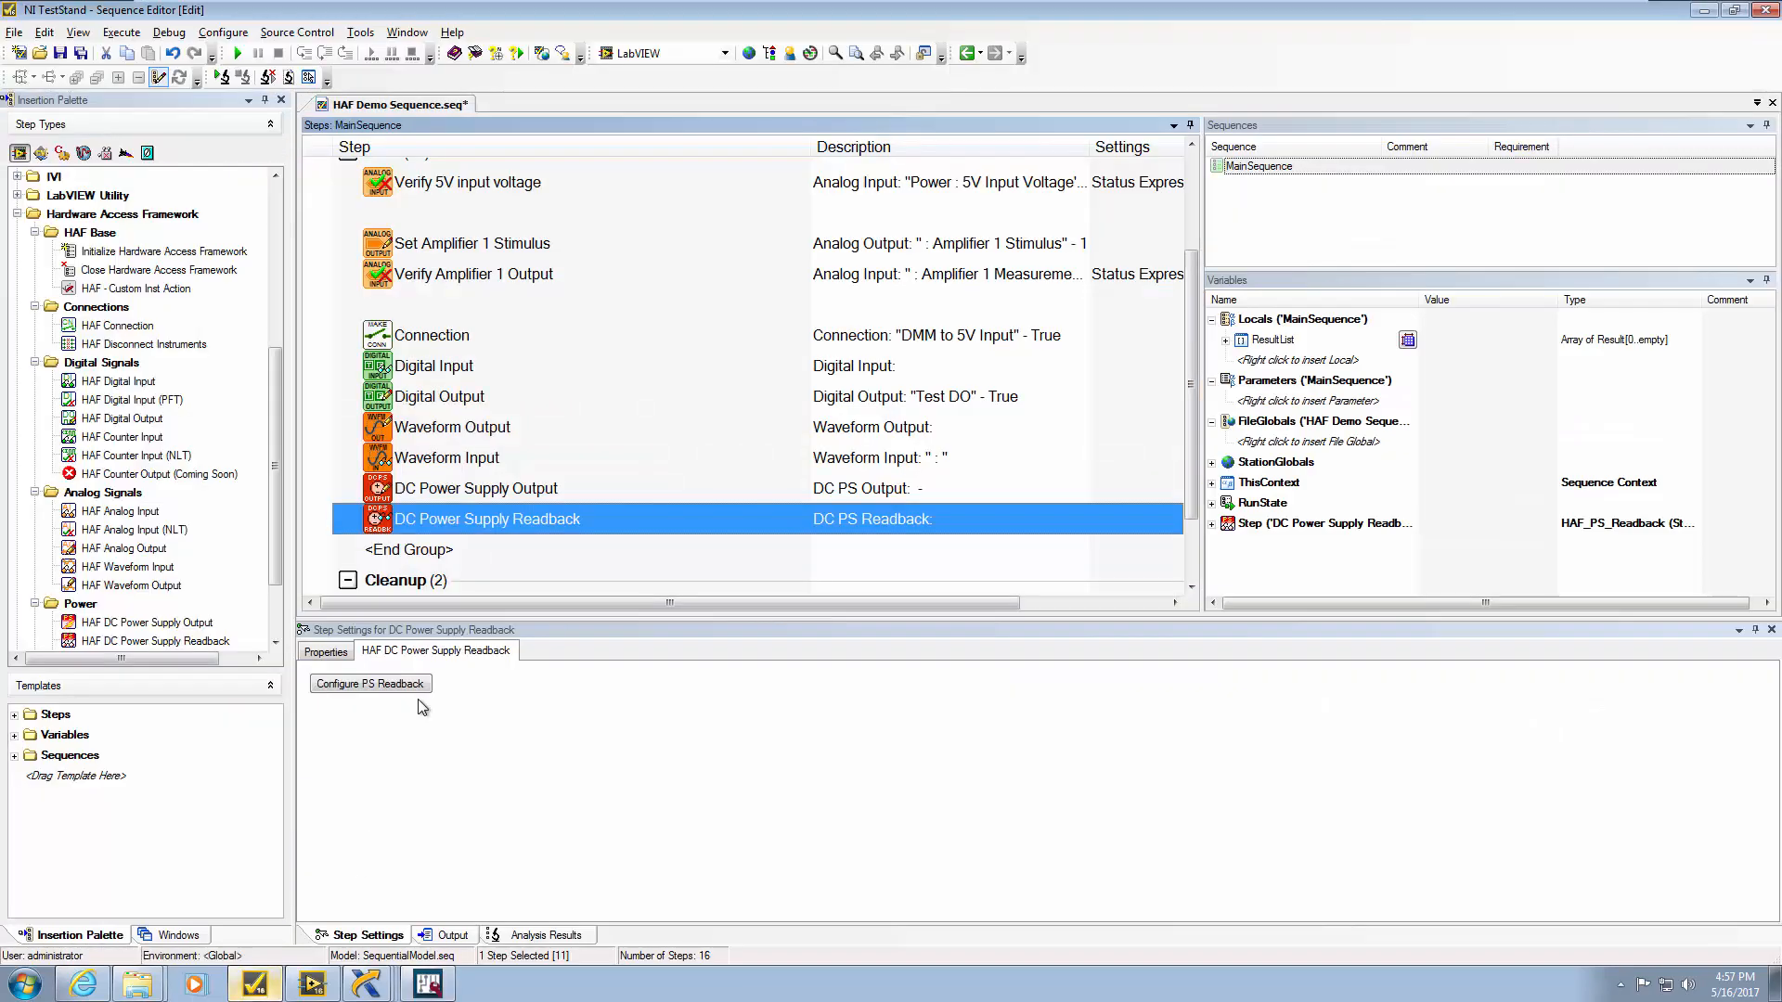
Configure the DC Power Supply Output step: alias Power Output, 5 V, 1 A, output enabled
left_click(447, 494)
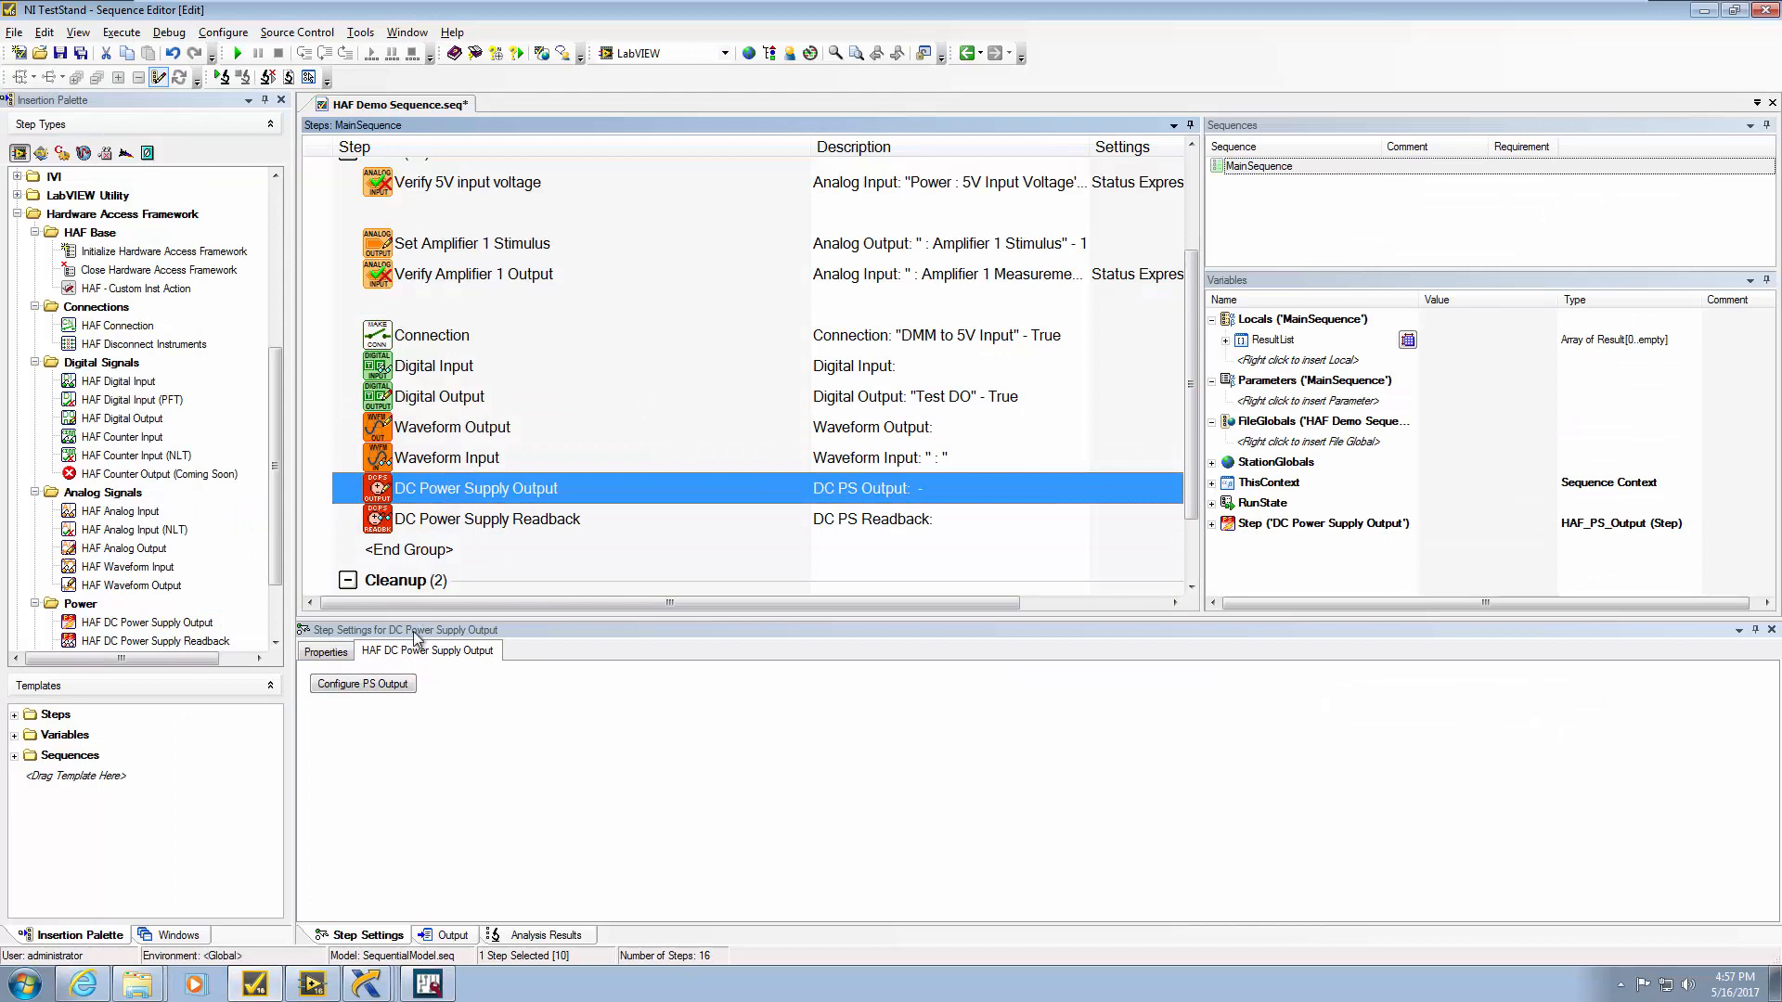
left_click(388, 691)
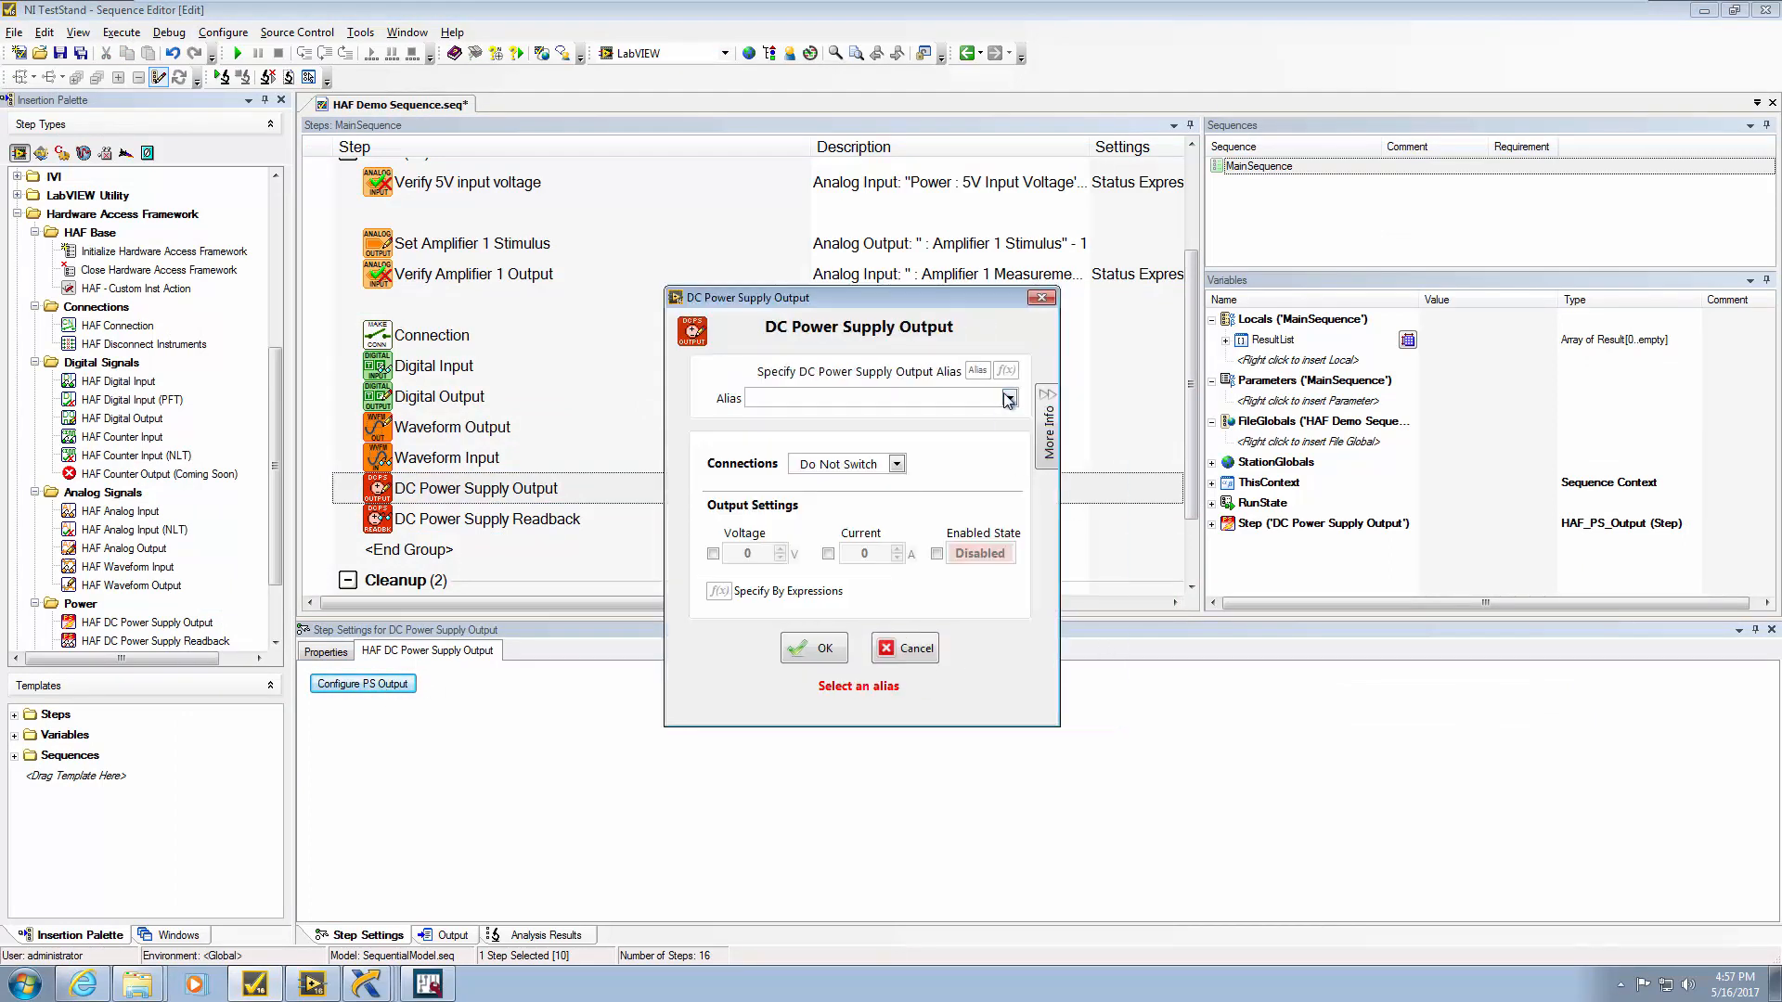
left_click(1009, 397)
left_click(947, 439)
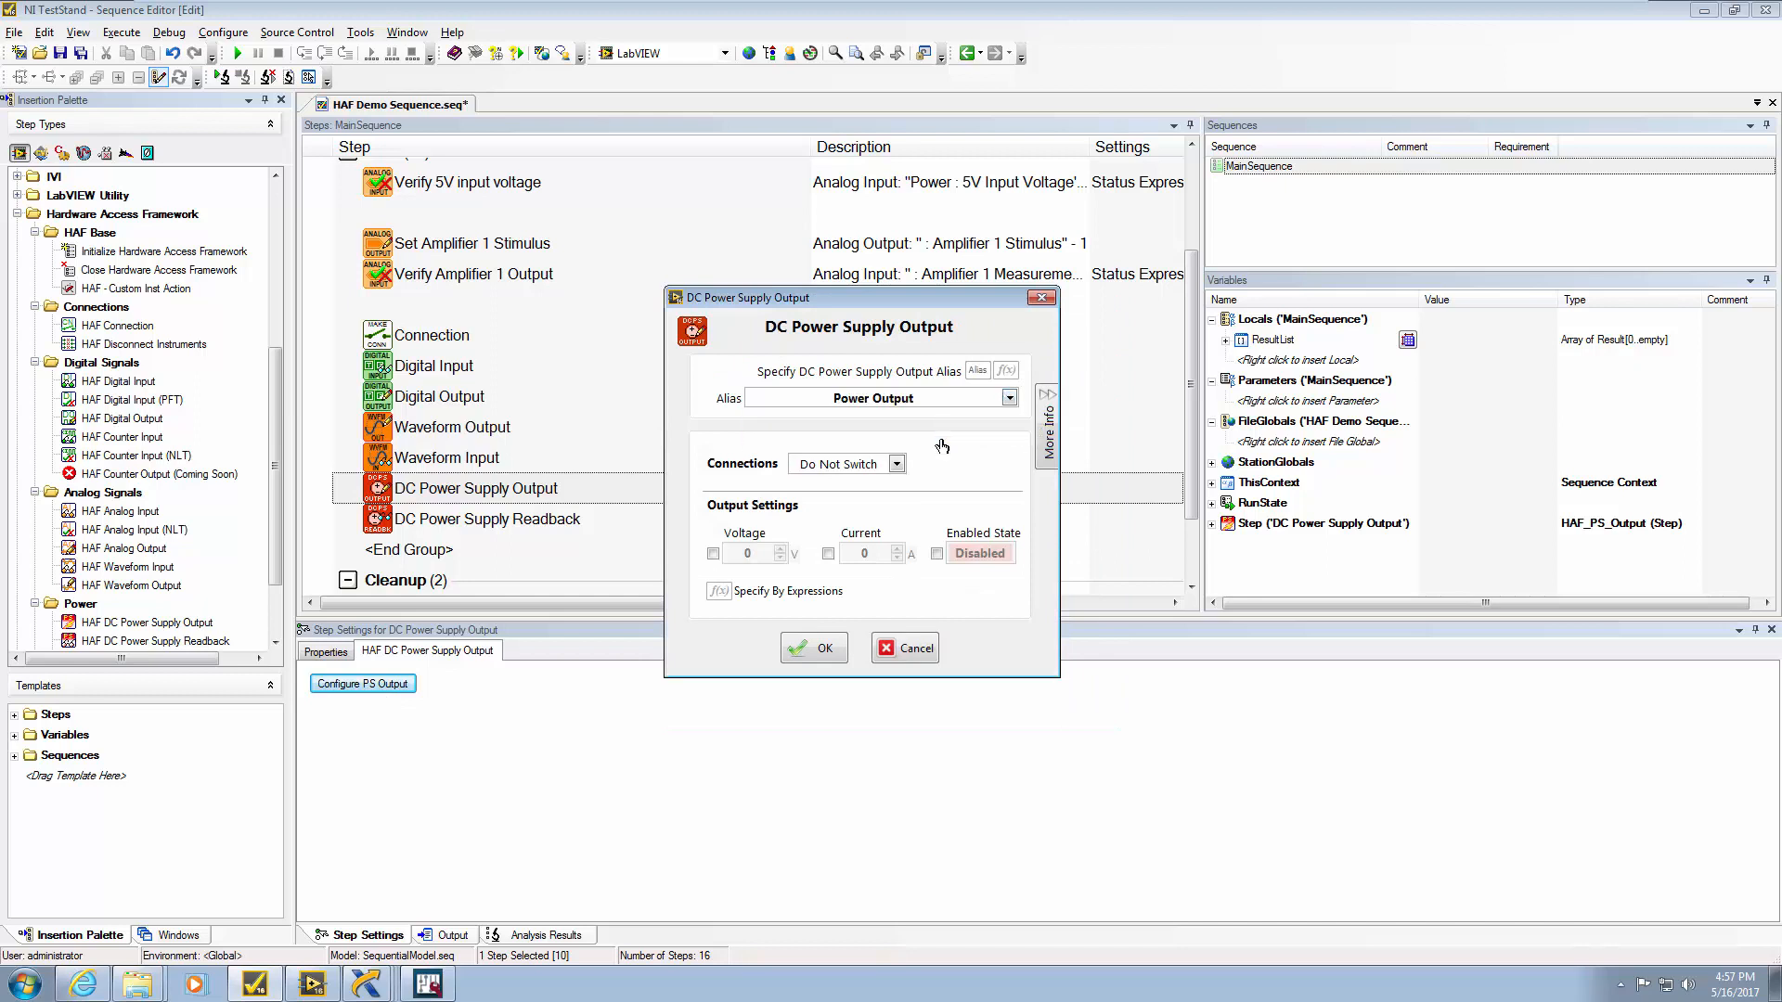
left_click(713, 554)
double_click(748, 554)
type("5")
left_click(828, 554)
double_click(868, 554)
type("1")
left_click(958, 557)
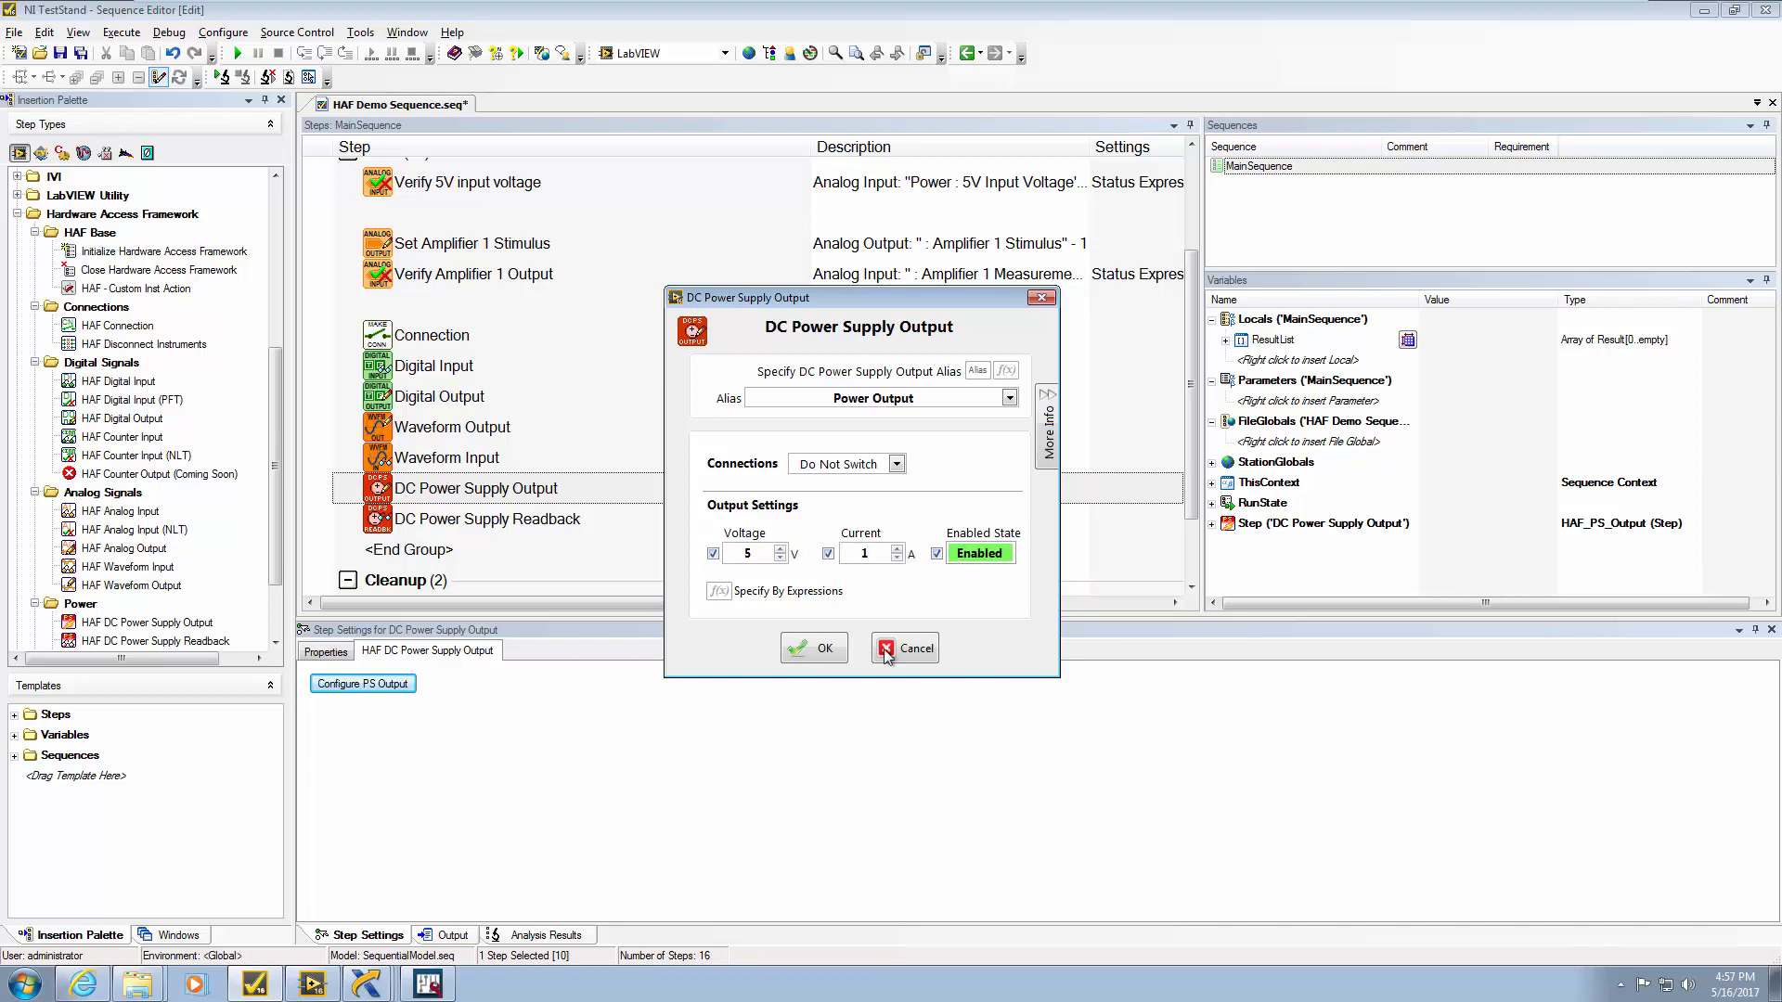
left_click(831, 657)
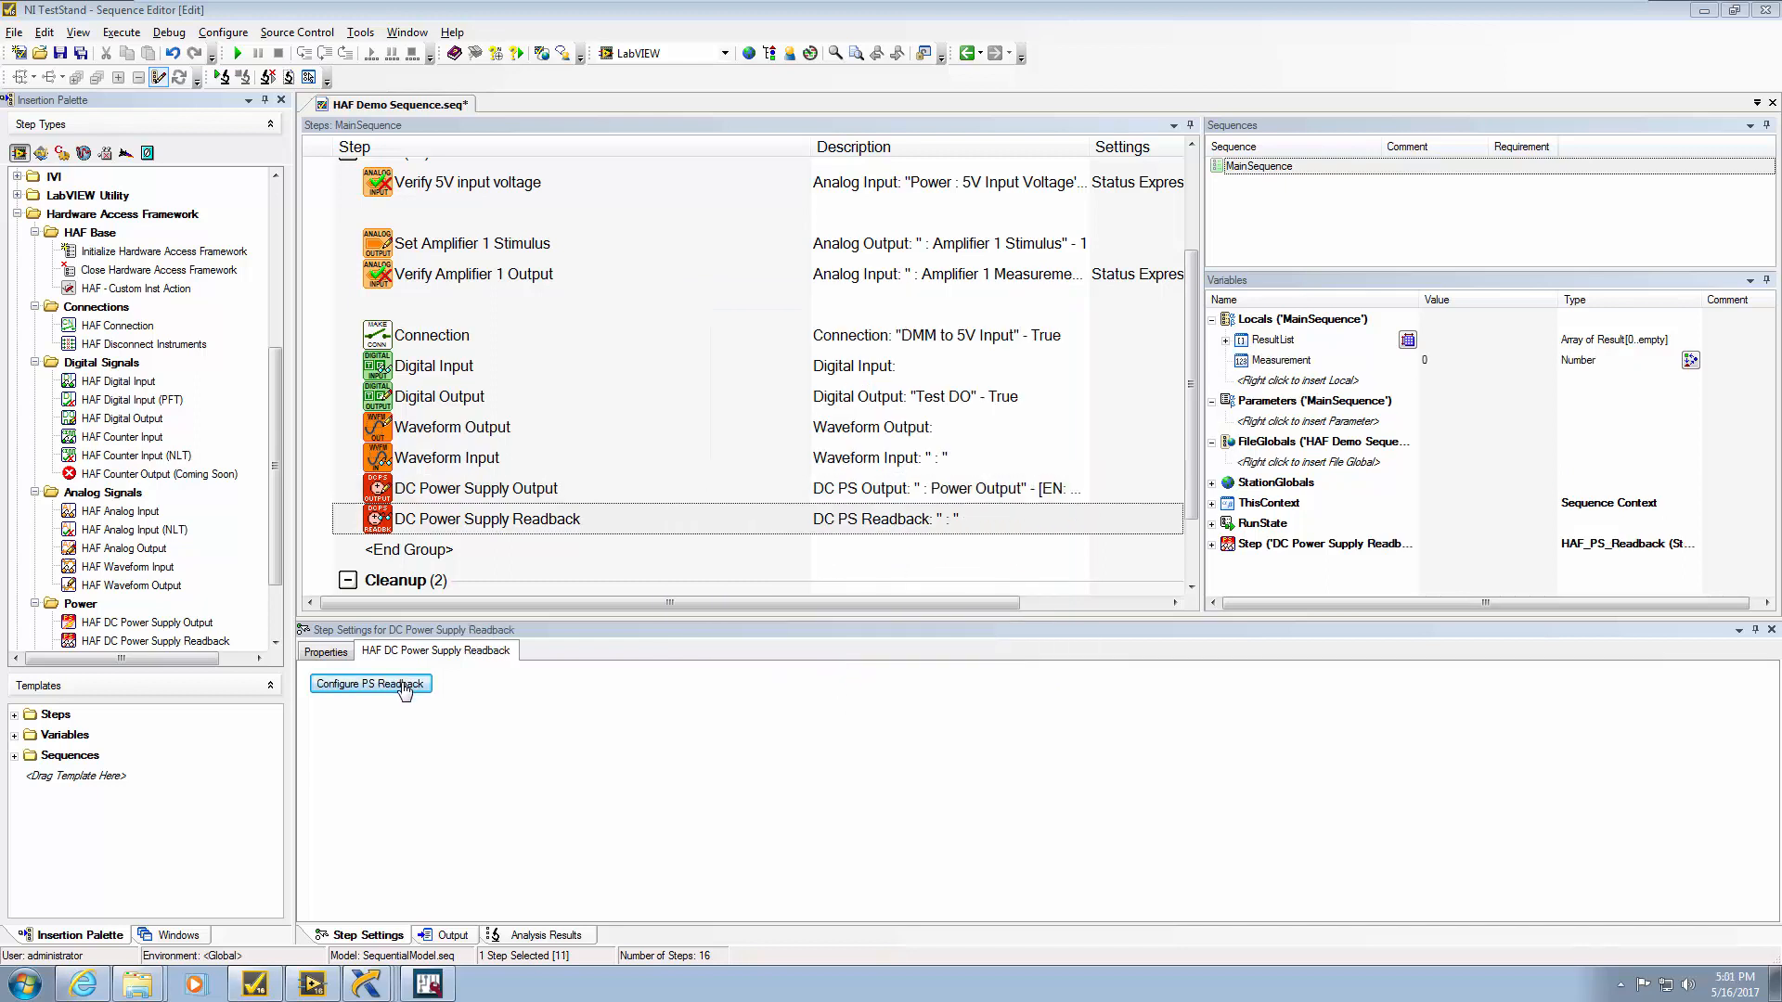
Set the Readback step to alias Power Readback, storing voltage in Locals.Measurement
left_click(405, 687)
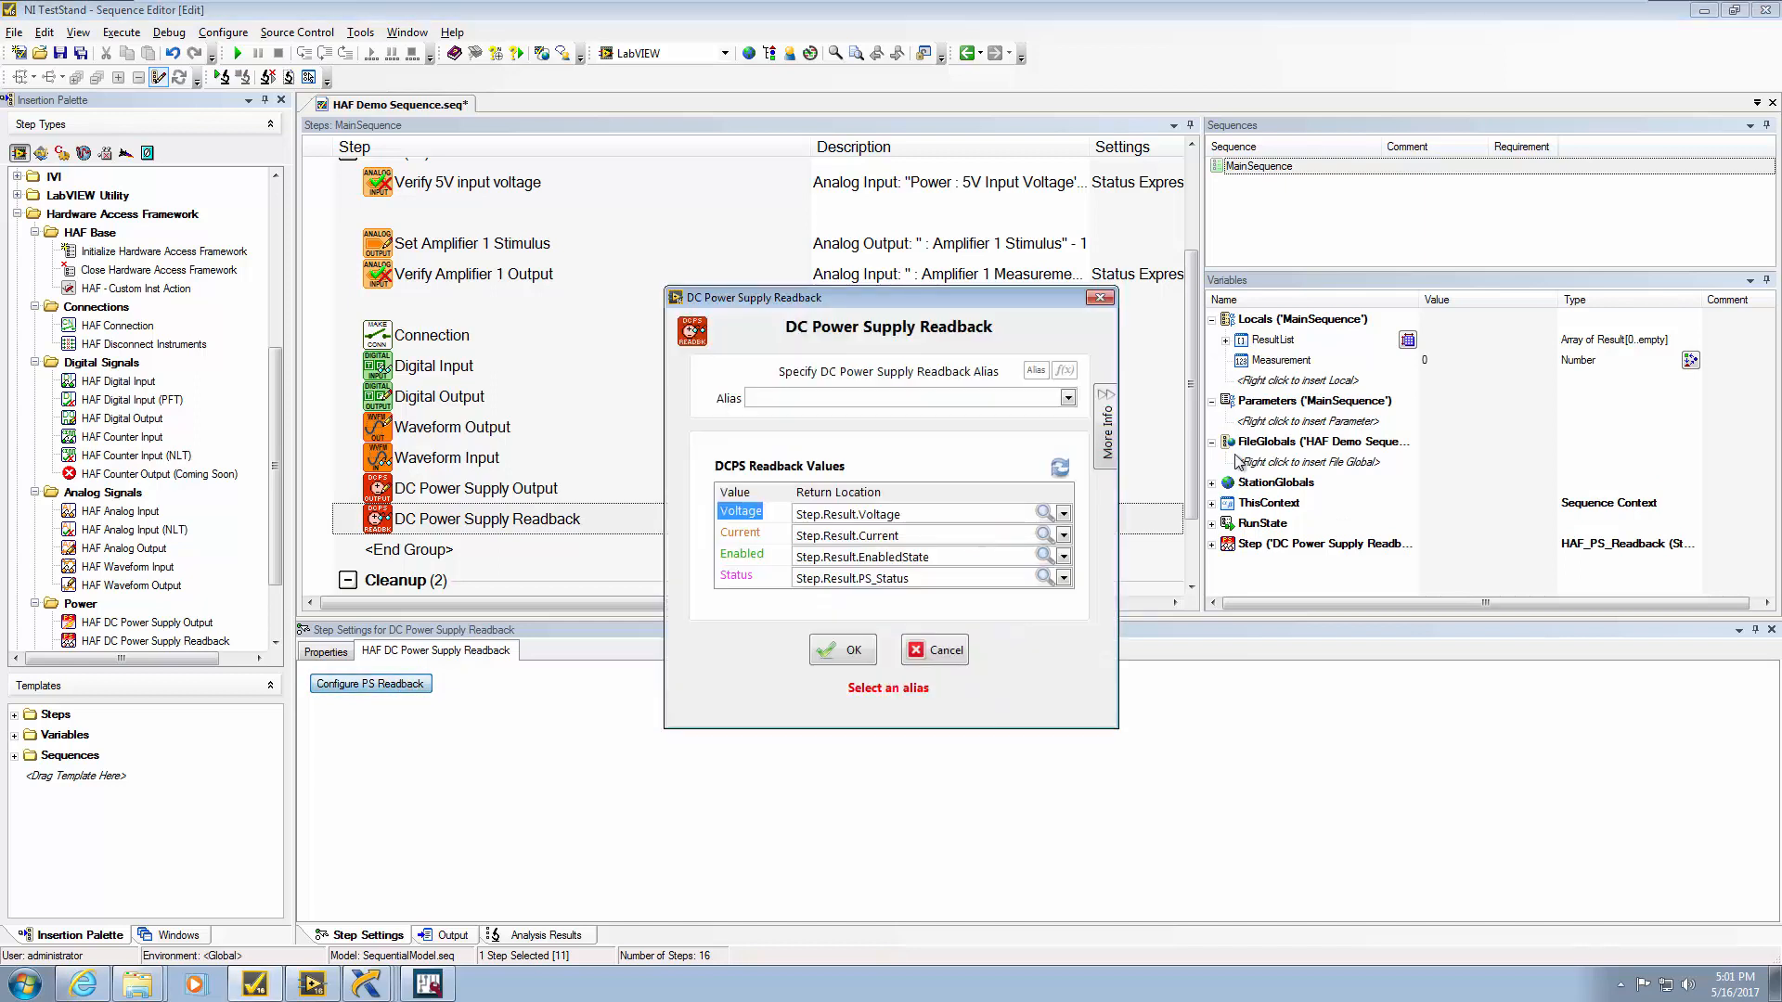
left_click(1068, 398)
left_click(1028, 441)
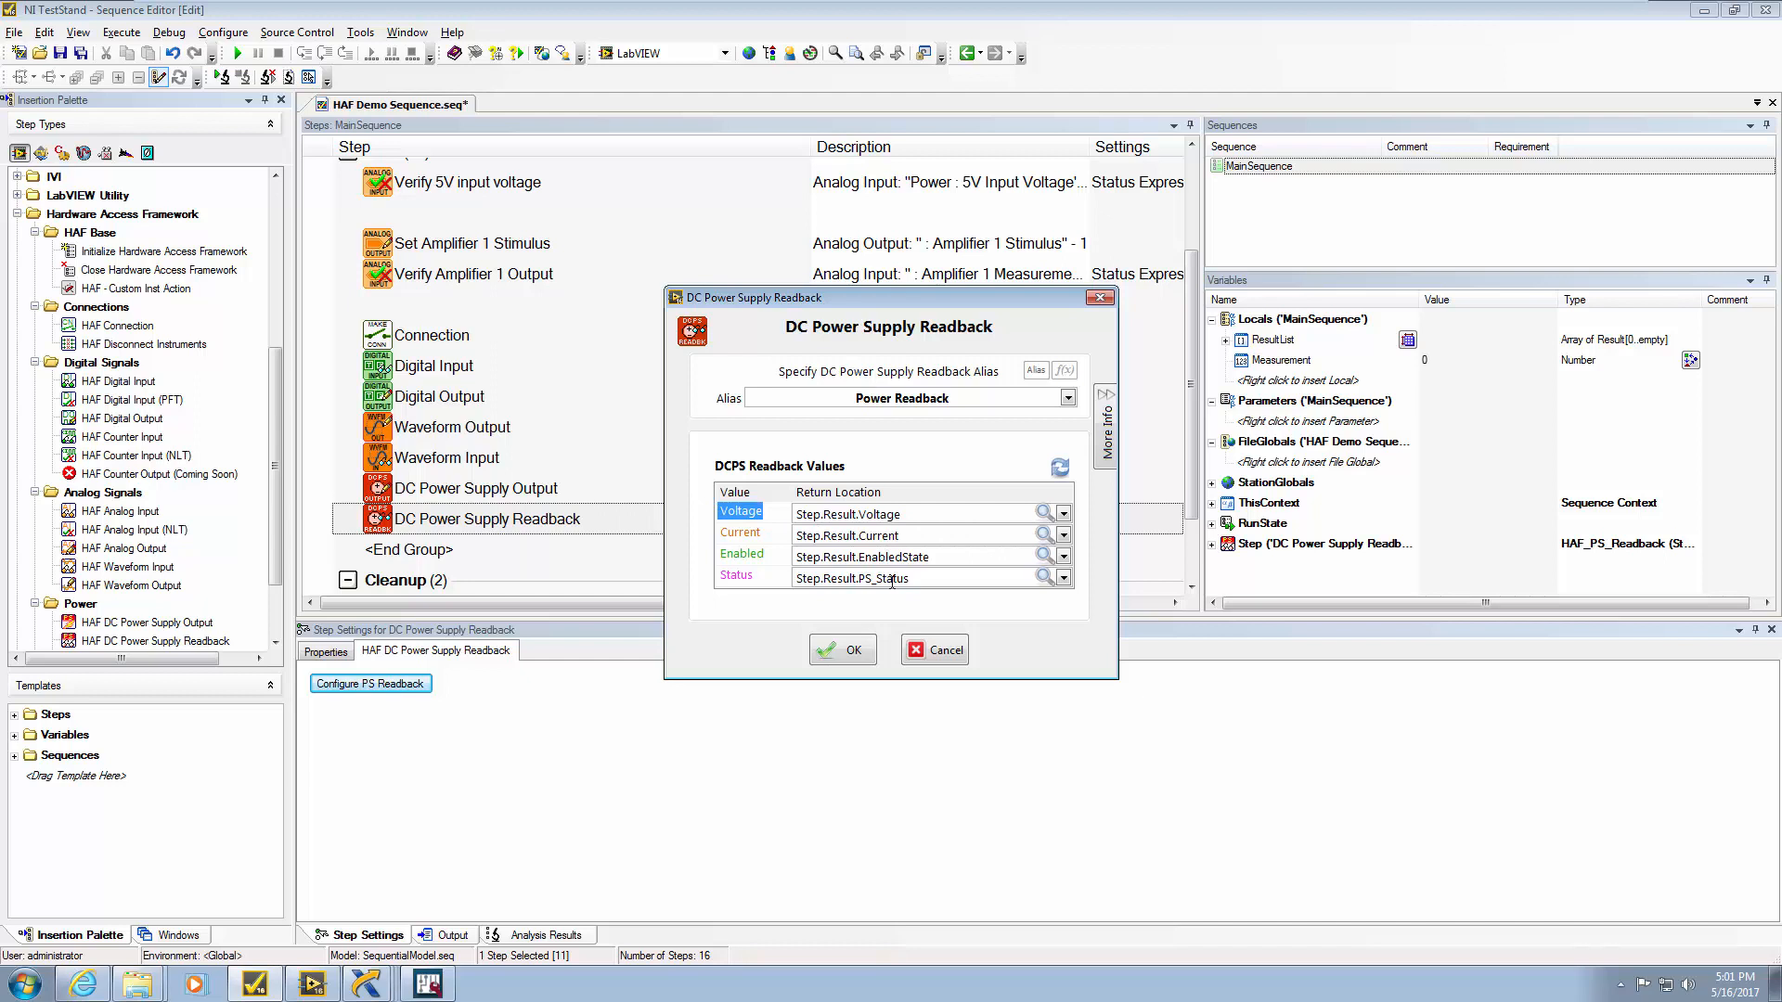
left_click(1064, 514)
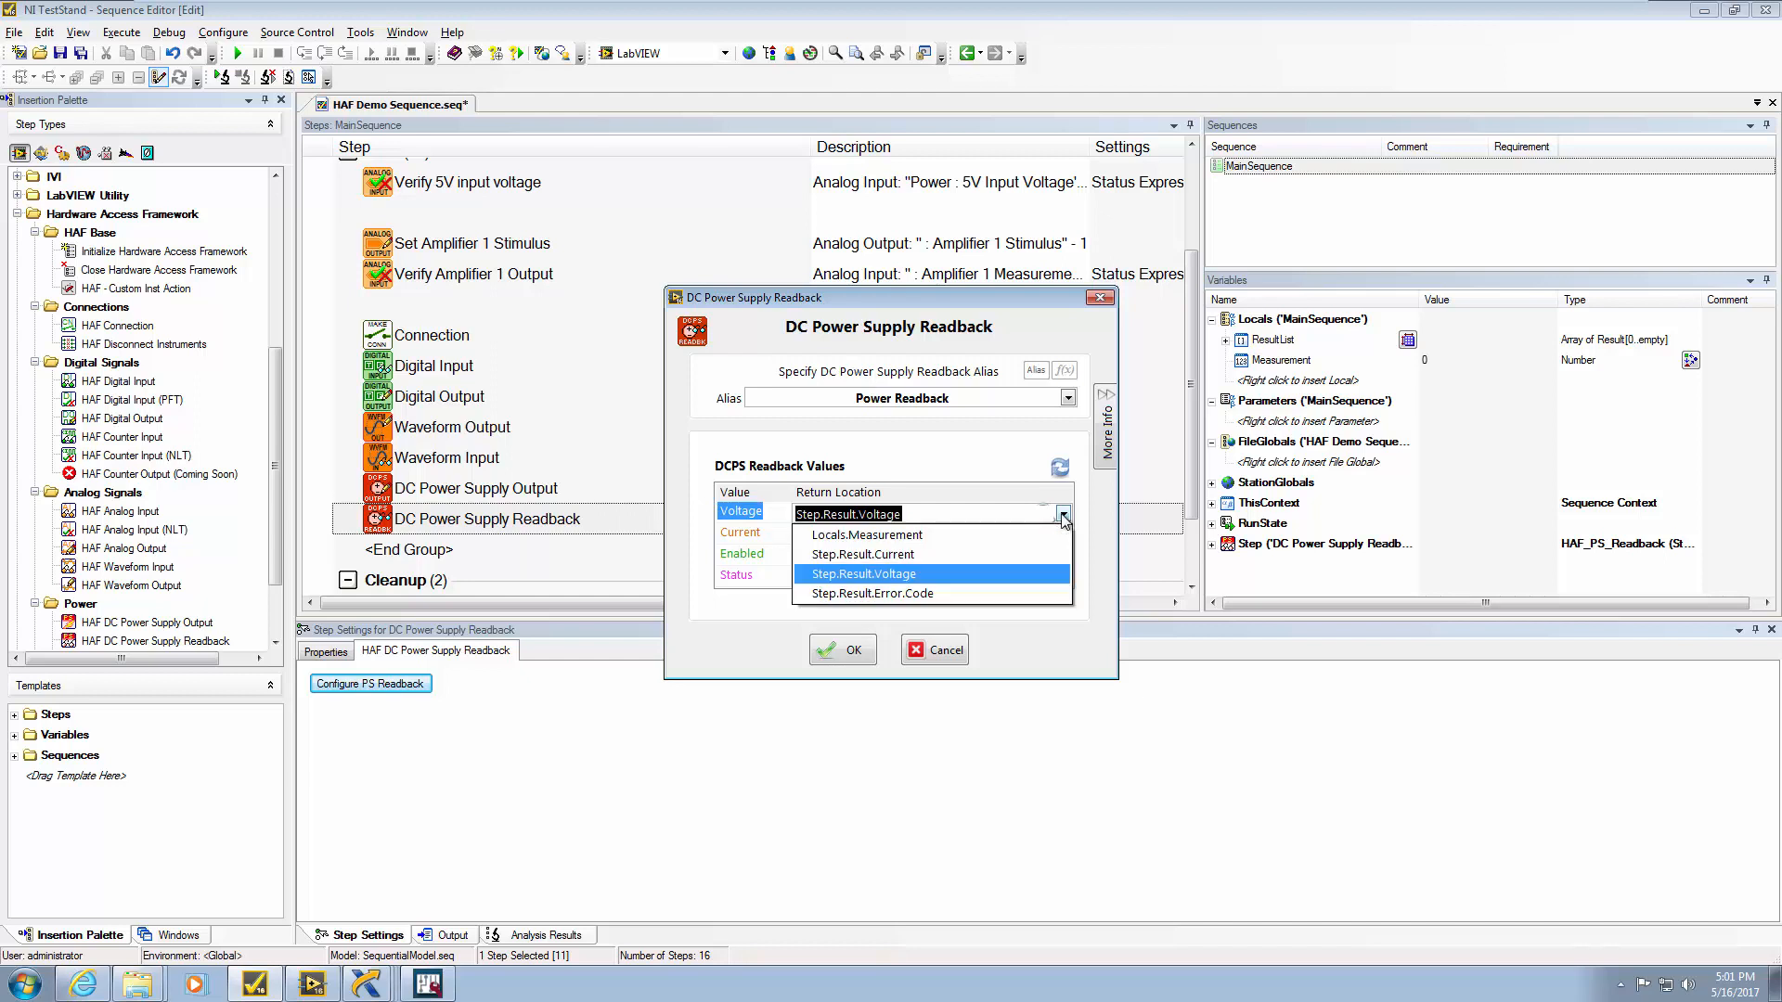
left_click(892, 539)
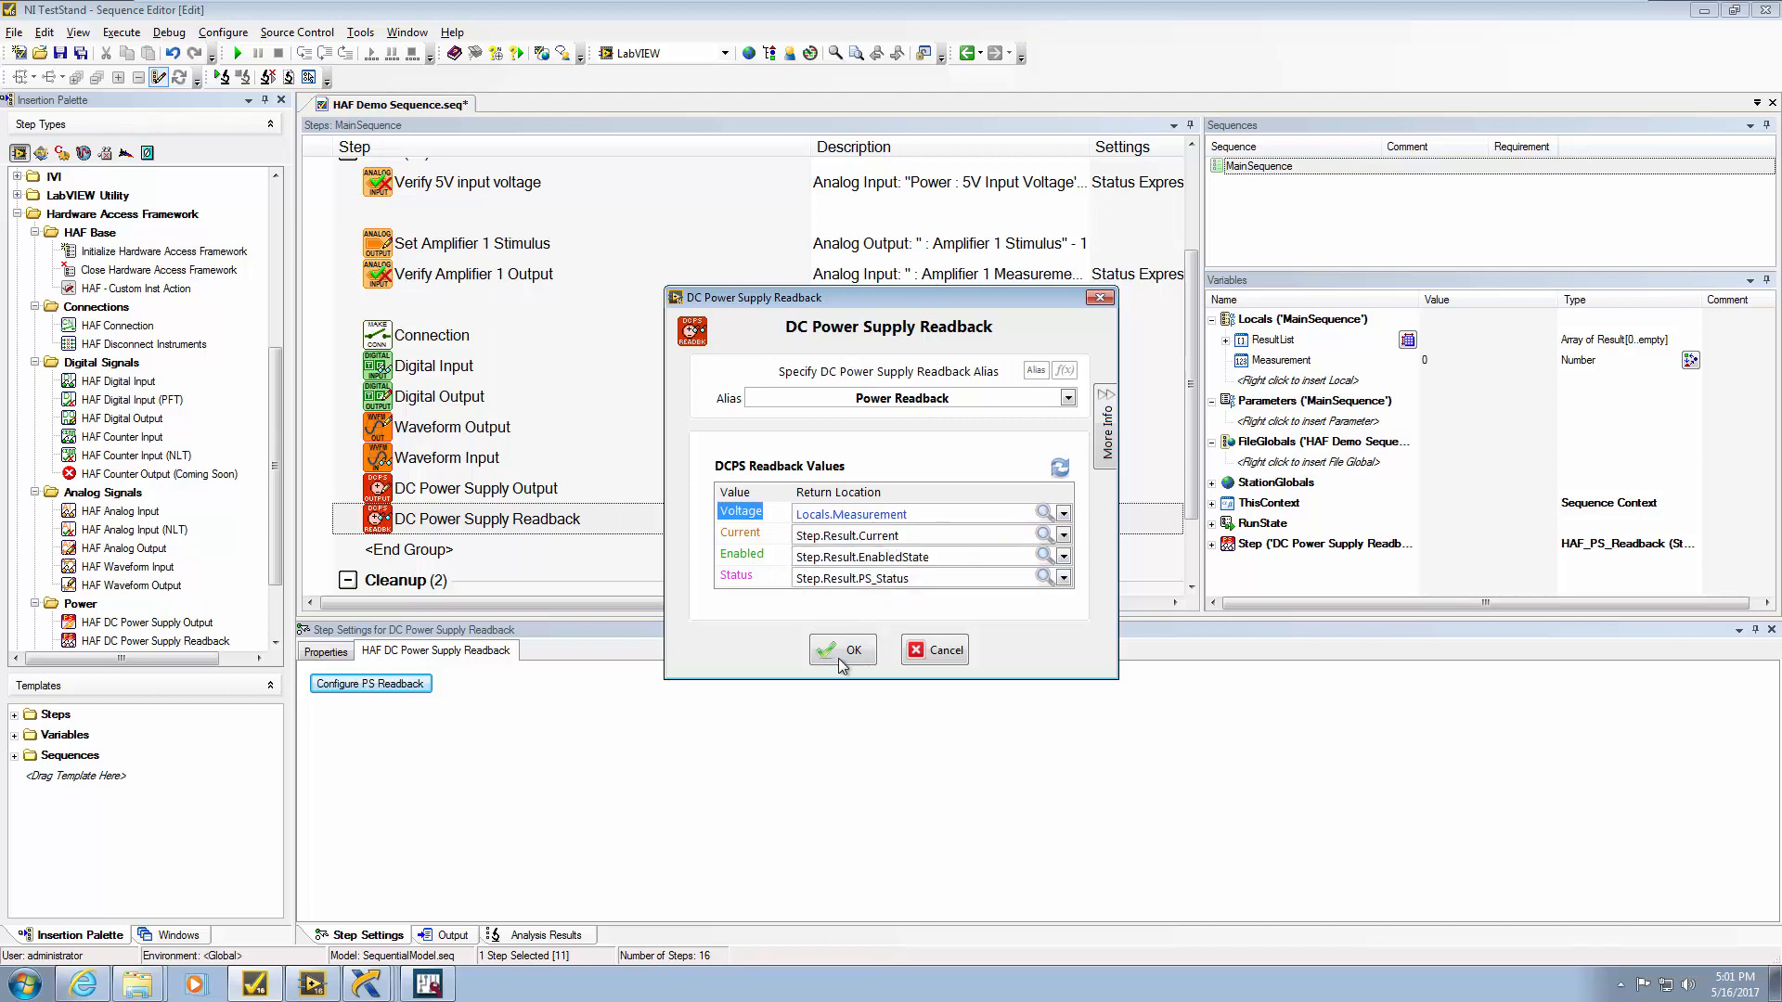
left_click(843, 660)
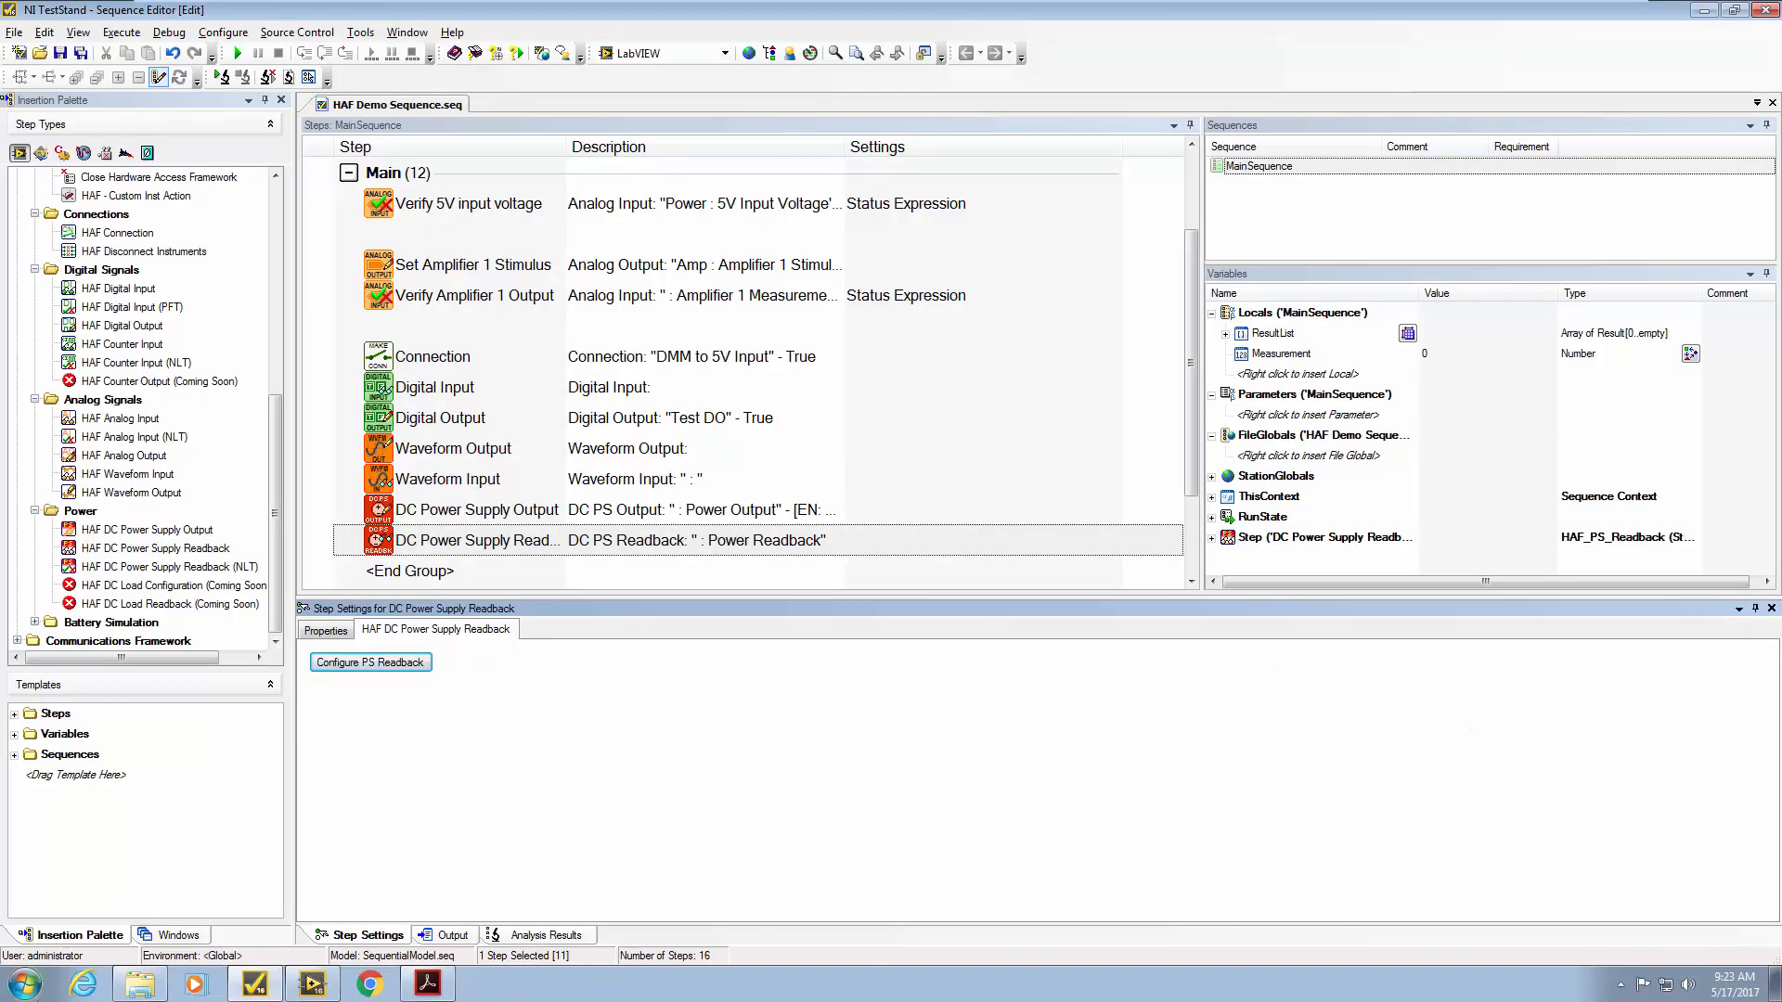
Open the Hardware Access Framework 2016 User Manual from Bloomy > EFT Module > Documentation
left_click(24, 985)
left_click(78, 901)
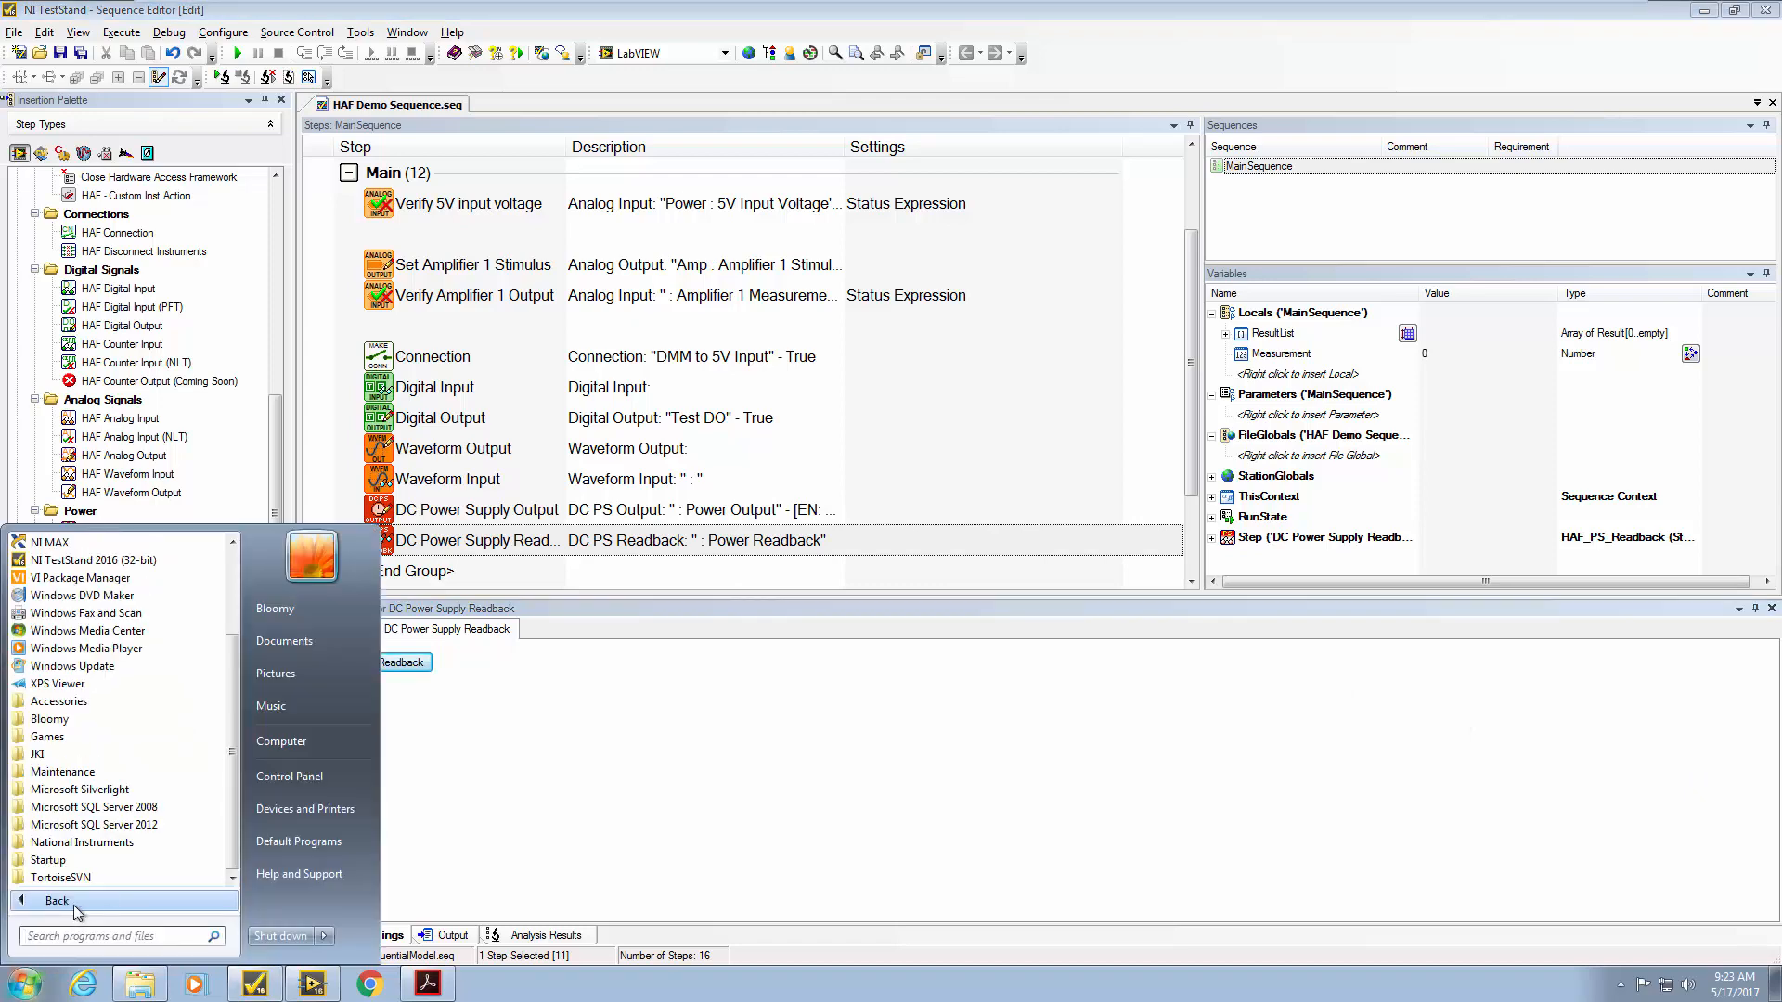
left_click(50, 718)
left_click(102, 736)
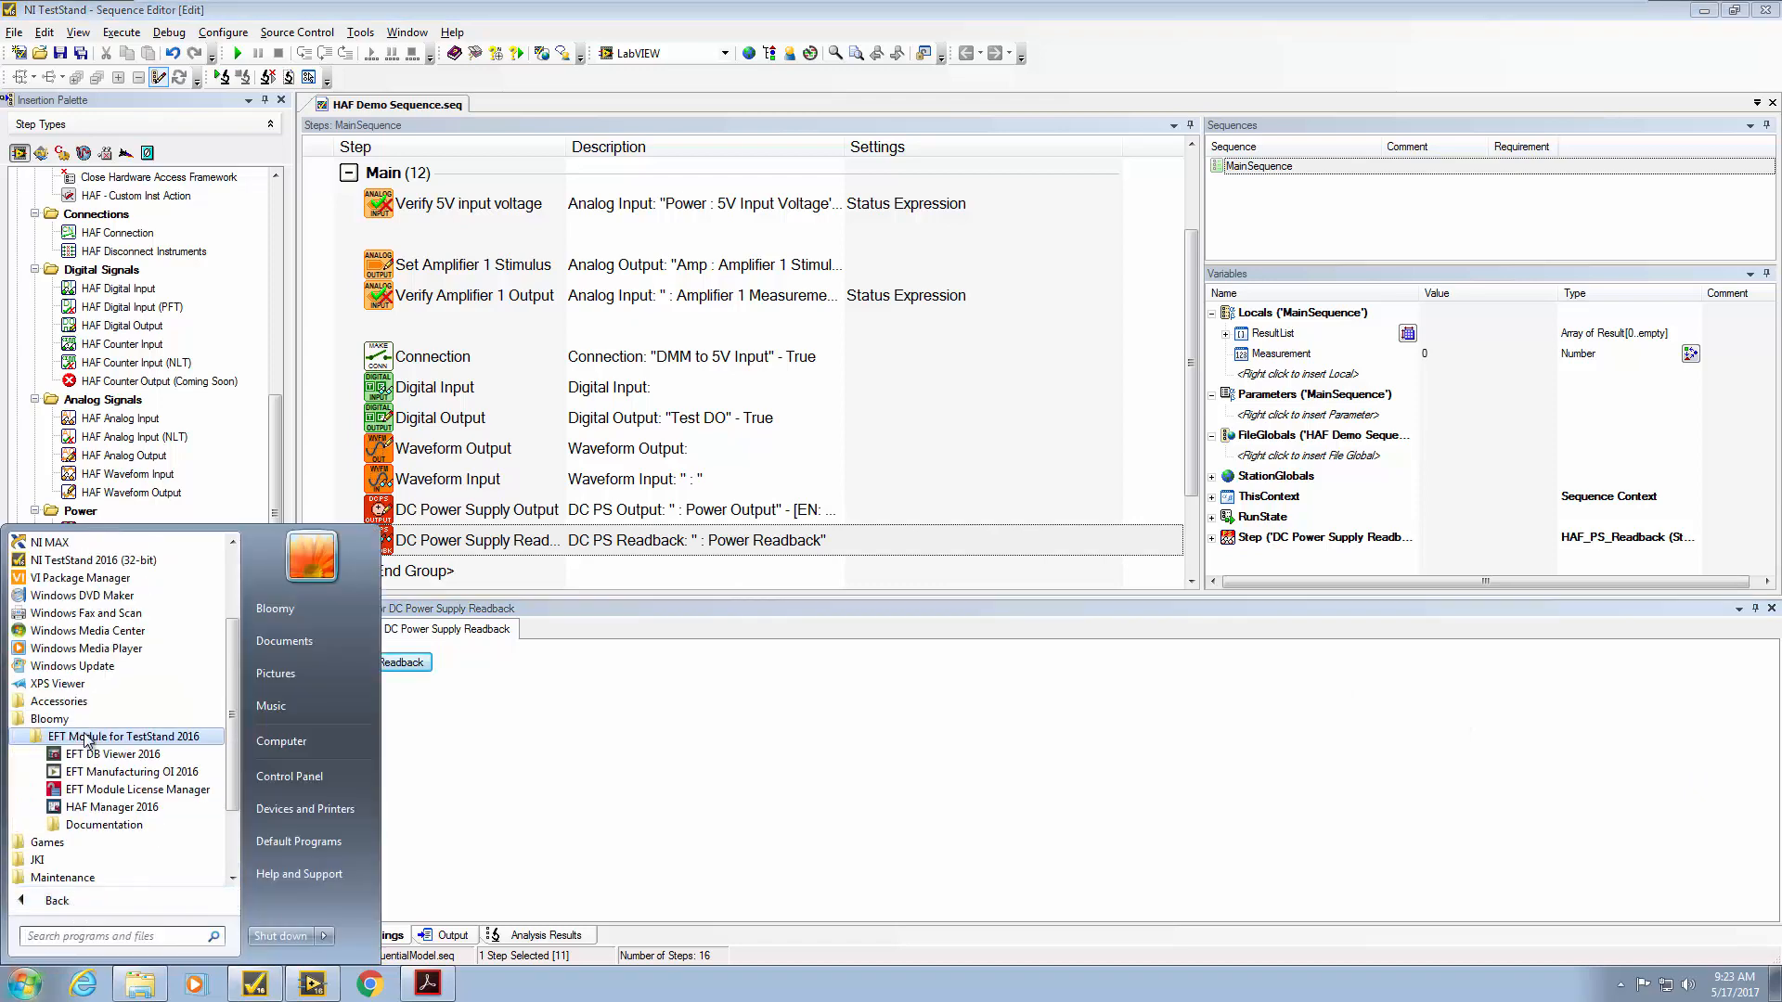
left_click(97, 826)
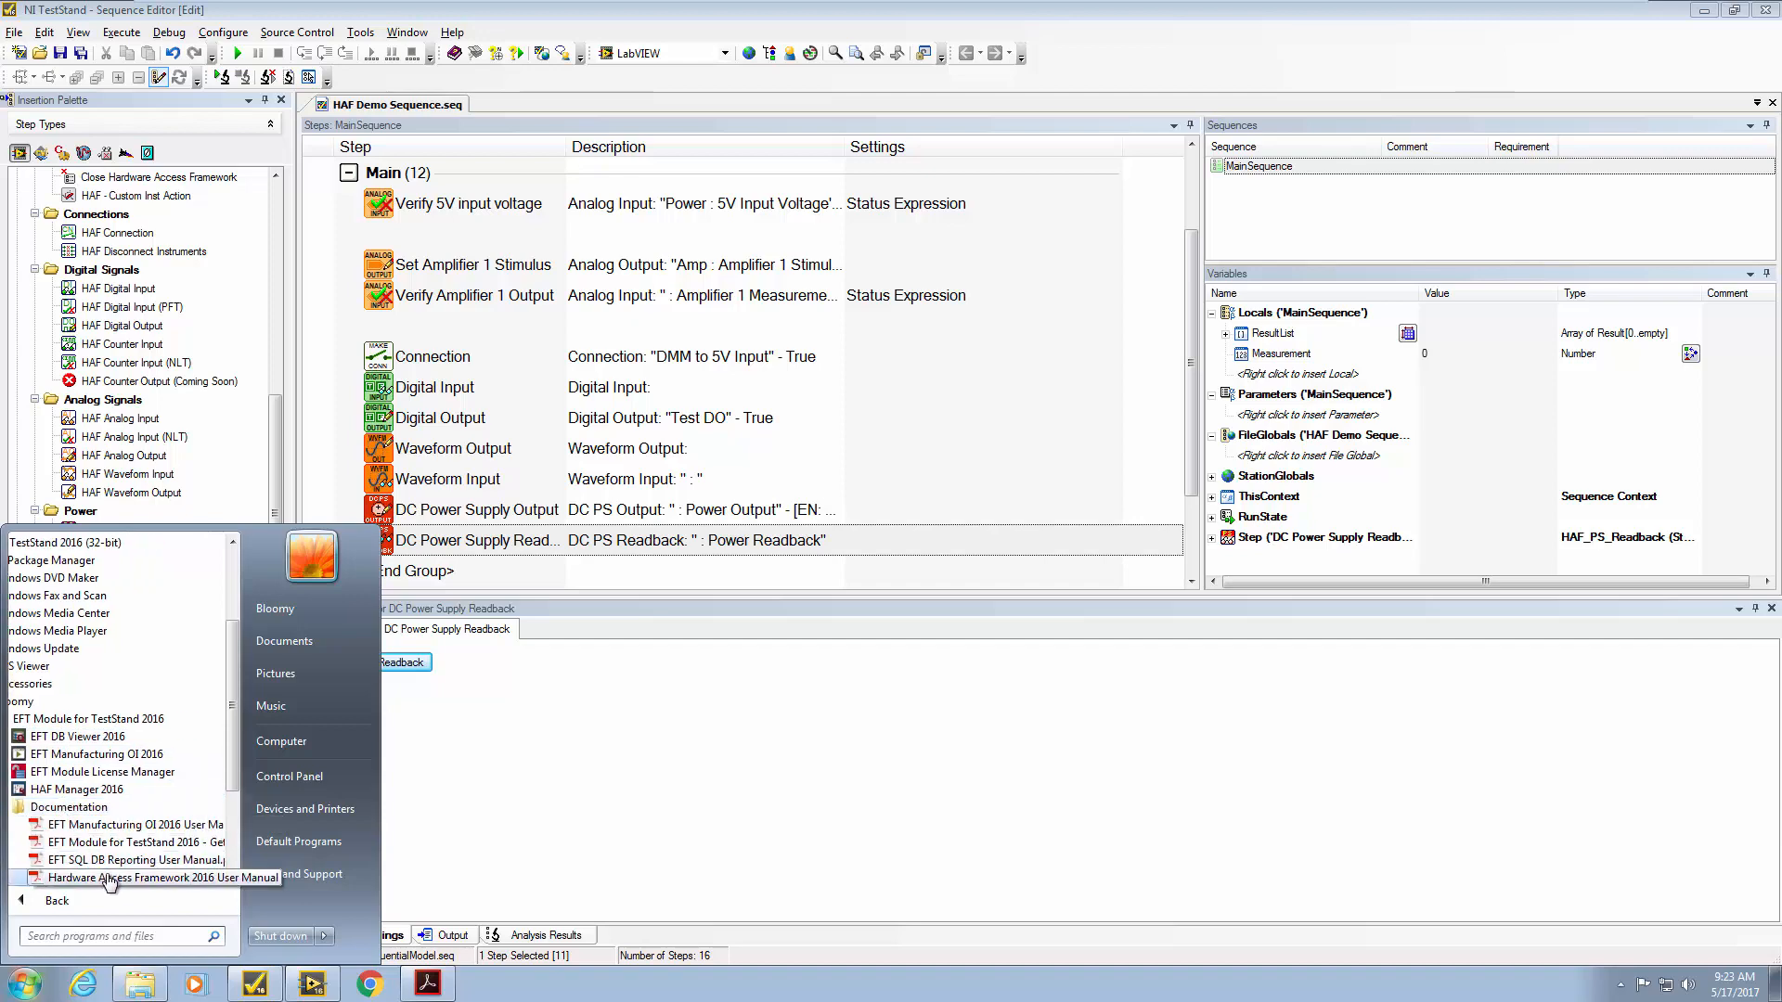
left_click(109, 878)
Scroll to the manual's table of contents, then minimize Acrobat to reveal the TED Example folder
scroll(628, 579, "down", 2)
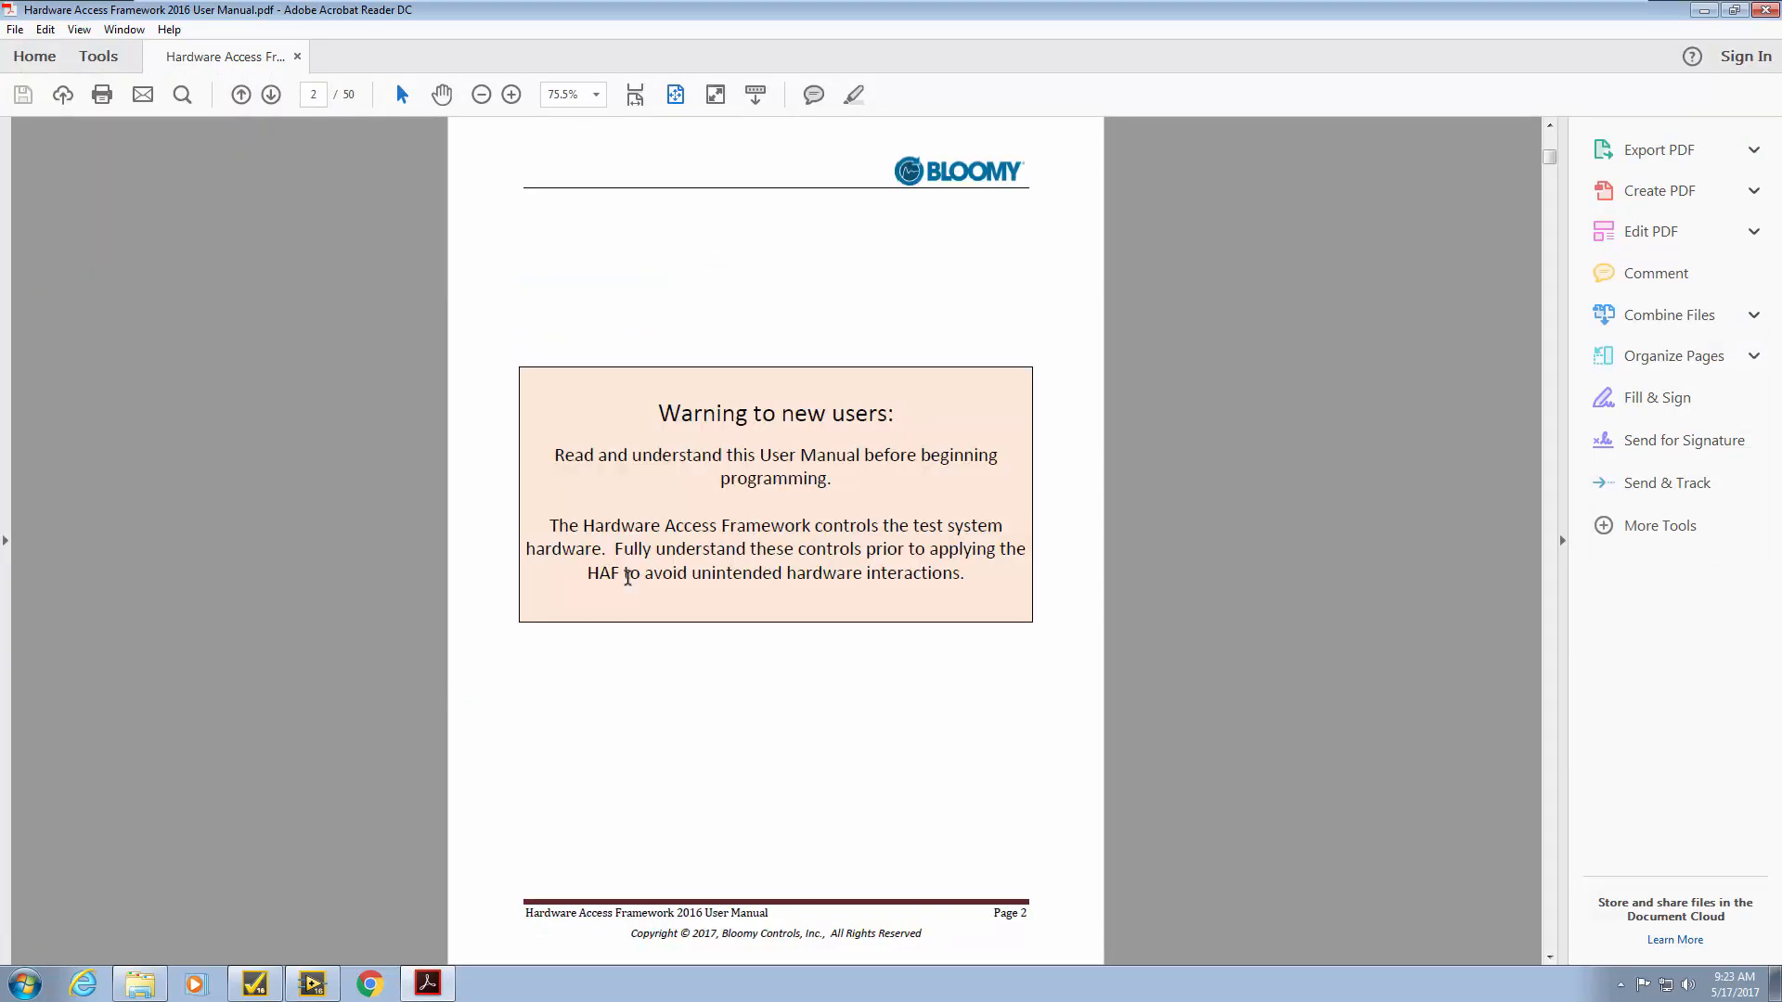
scroll(629, 579, "down", 3)
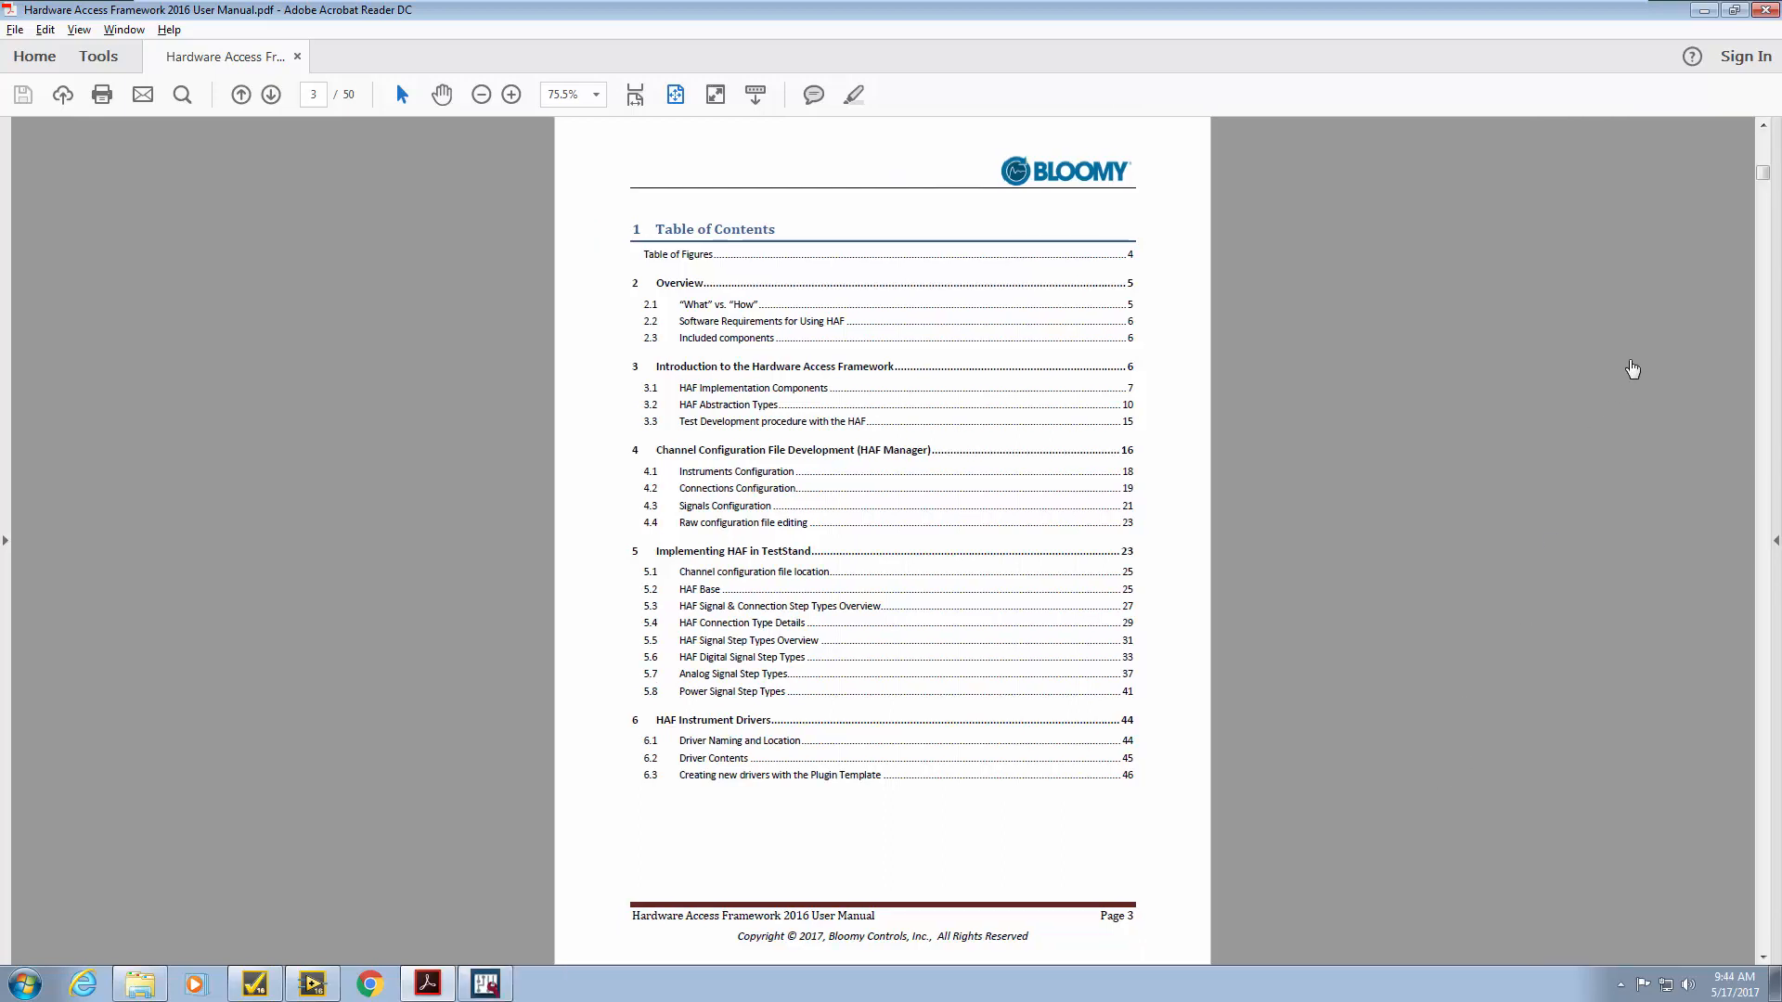
left_click(1704, 11)
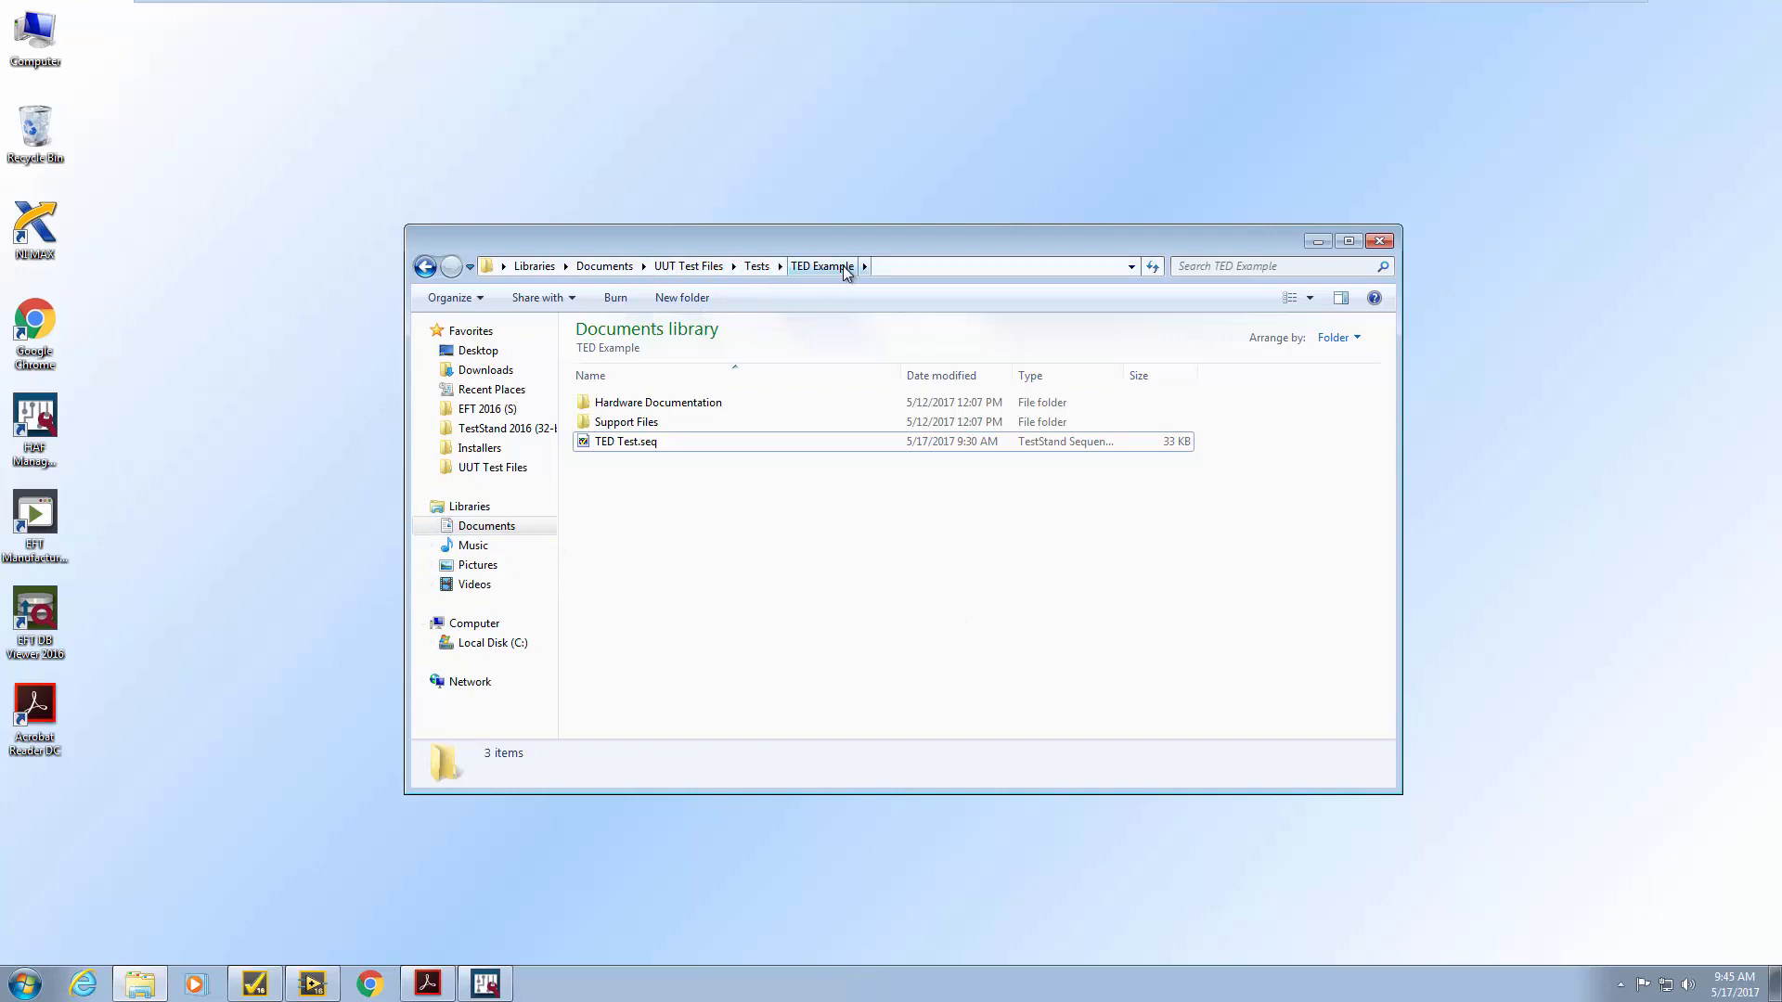
Browse the Support Files folder, then open TED Test.seq in TestStand
double_click(618, 423)
double_click(627, 464)
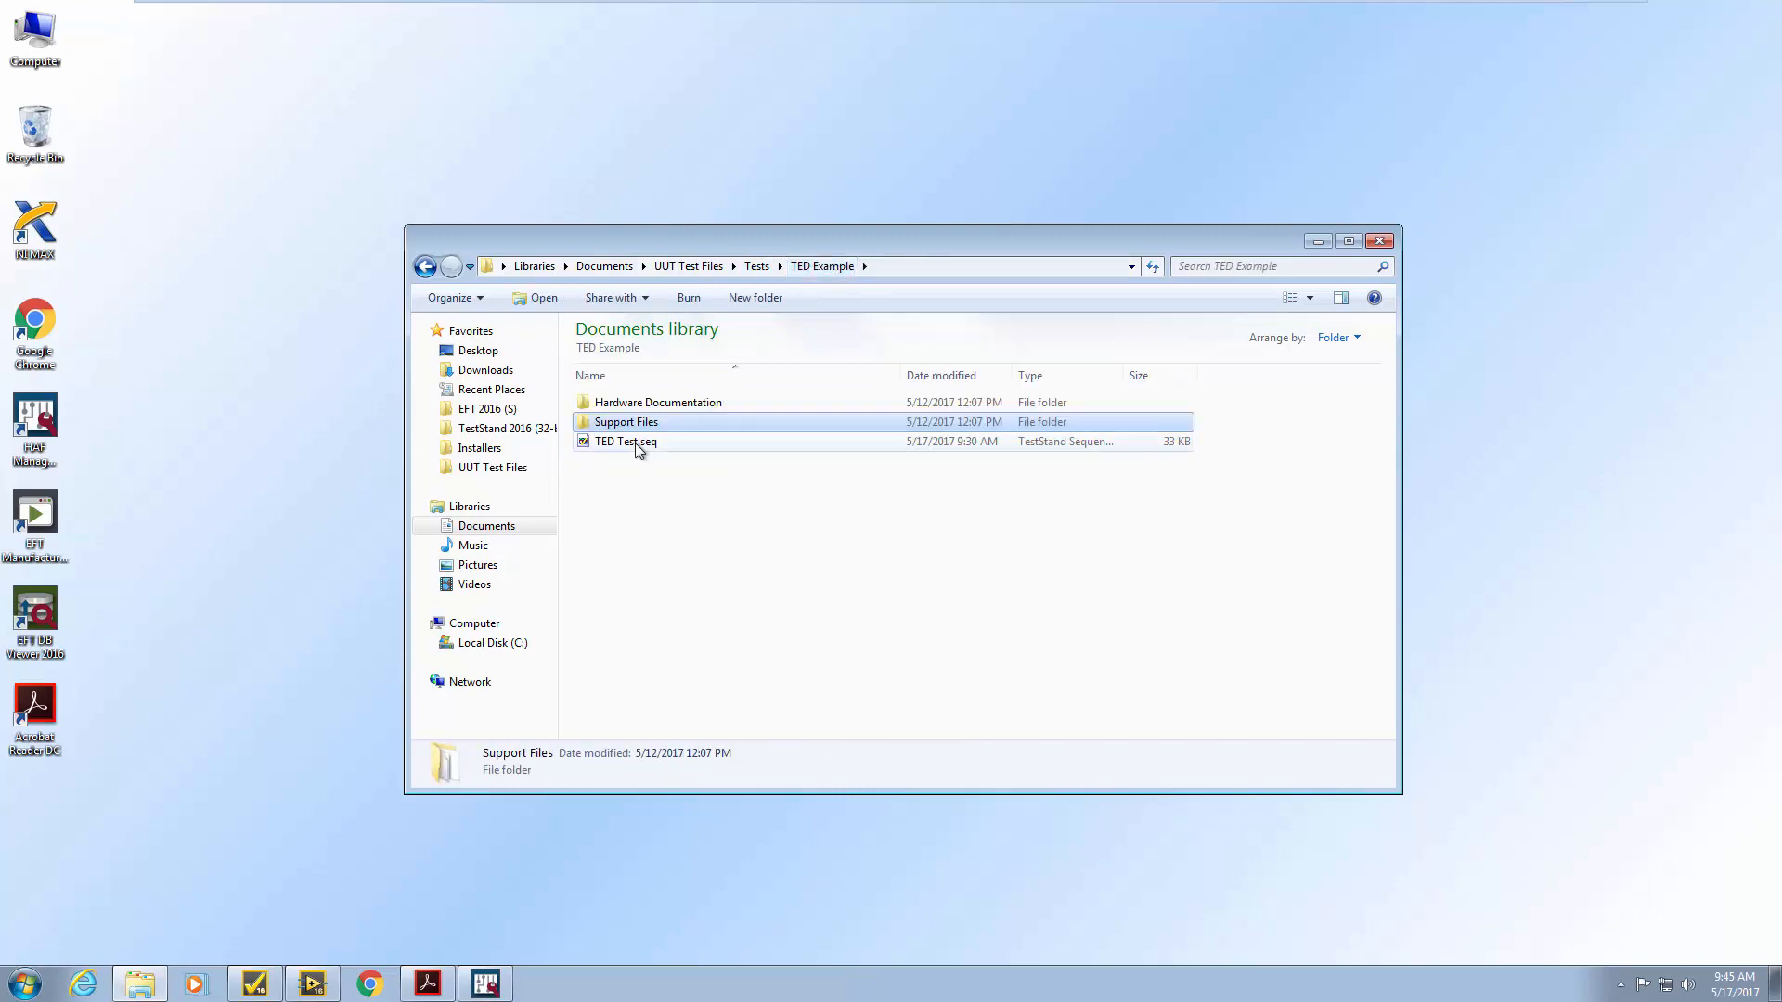
double_click(635, 442)
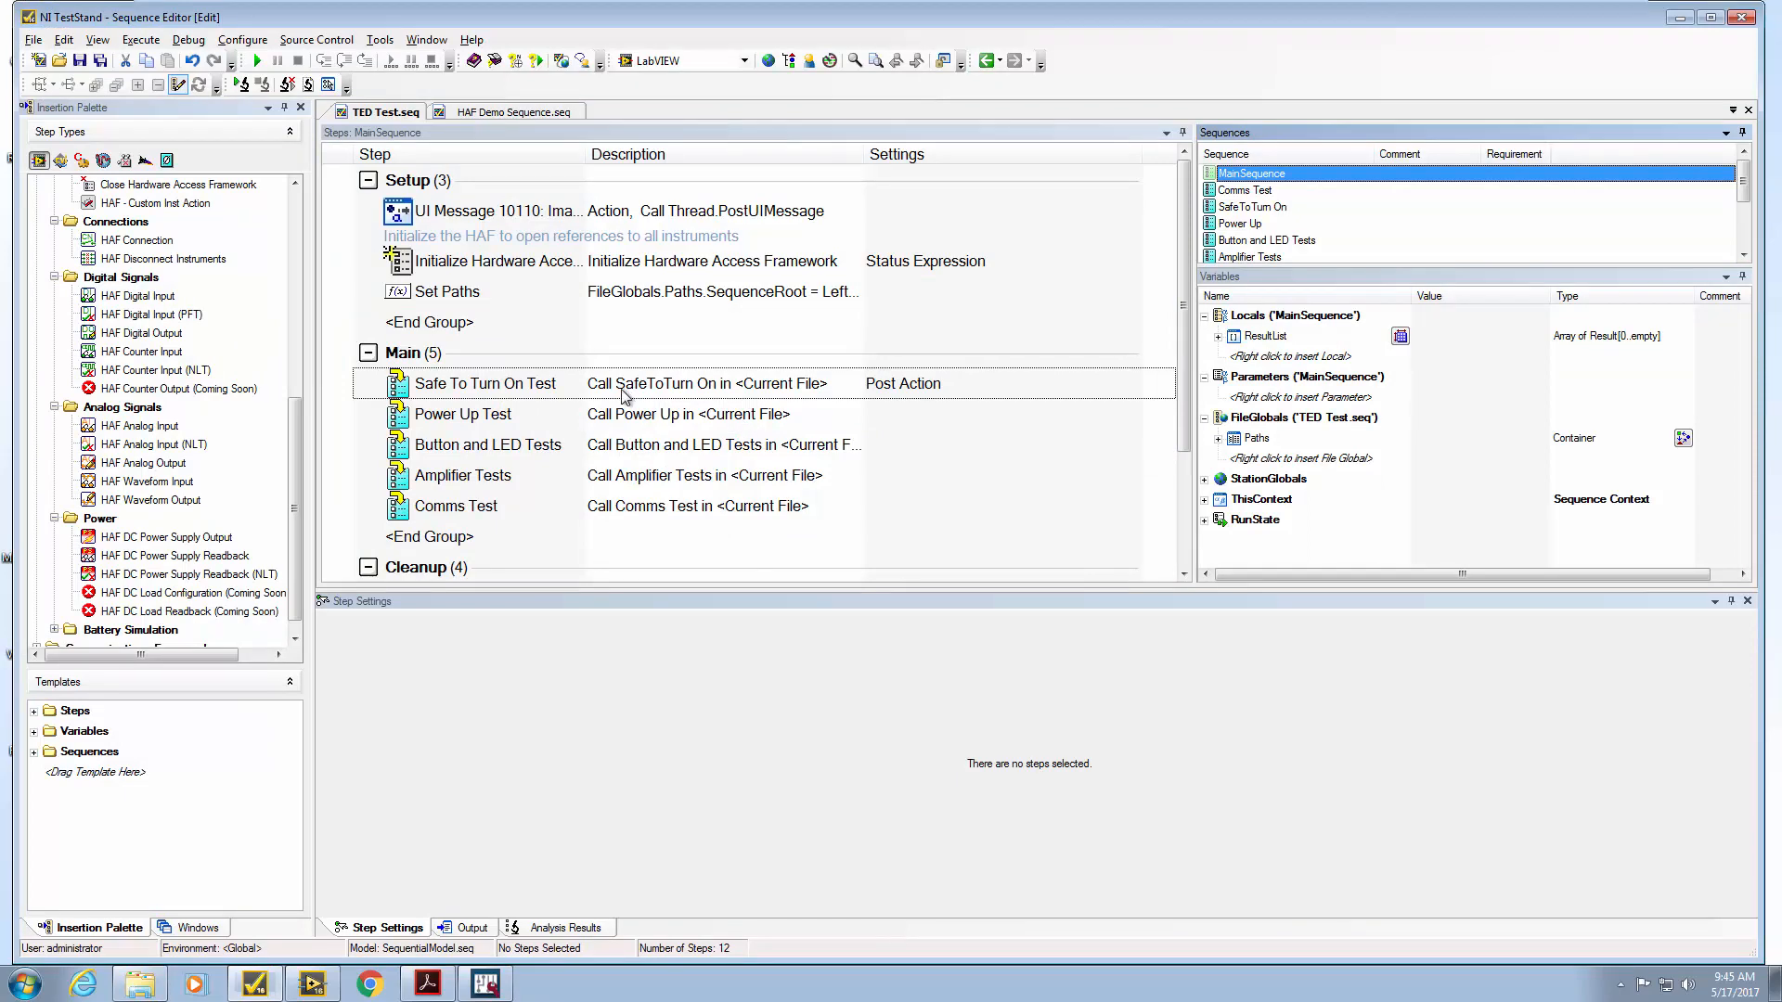
Open the Power Up sequence and inspect its +15V, -15V supply and input voltage steps
left_click(503, 390)
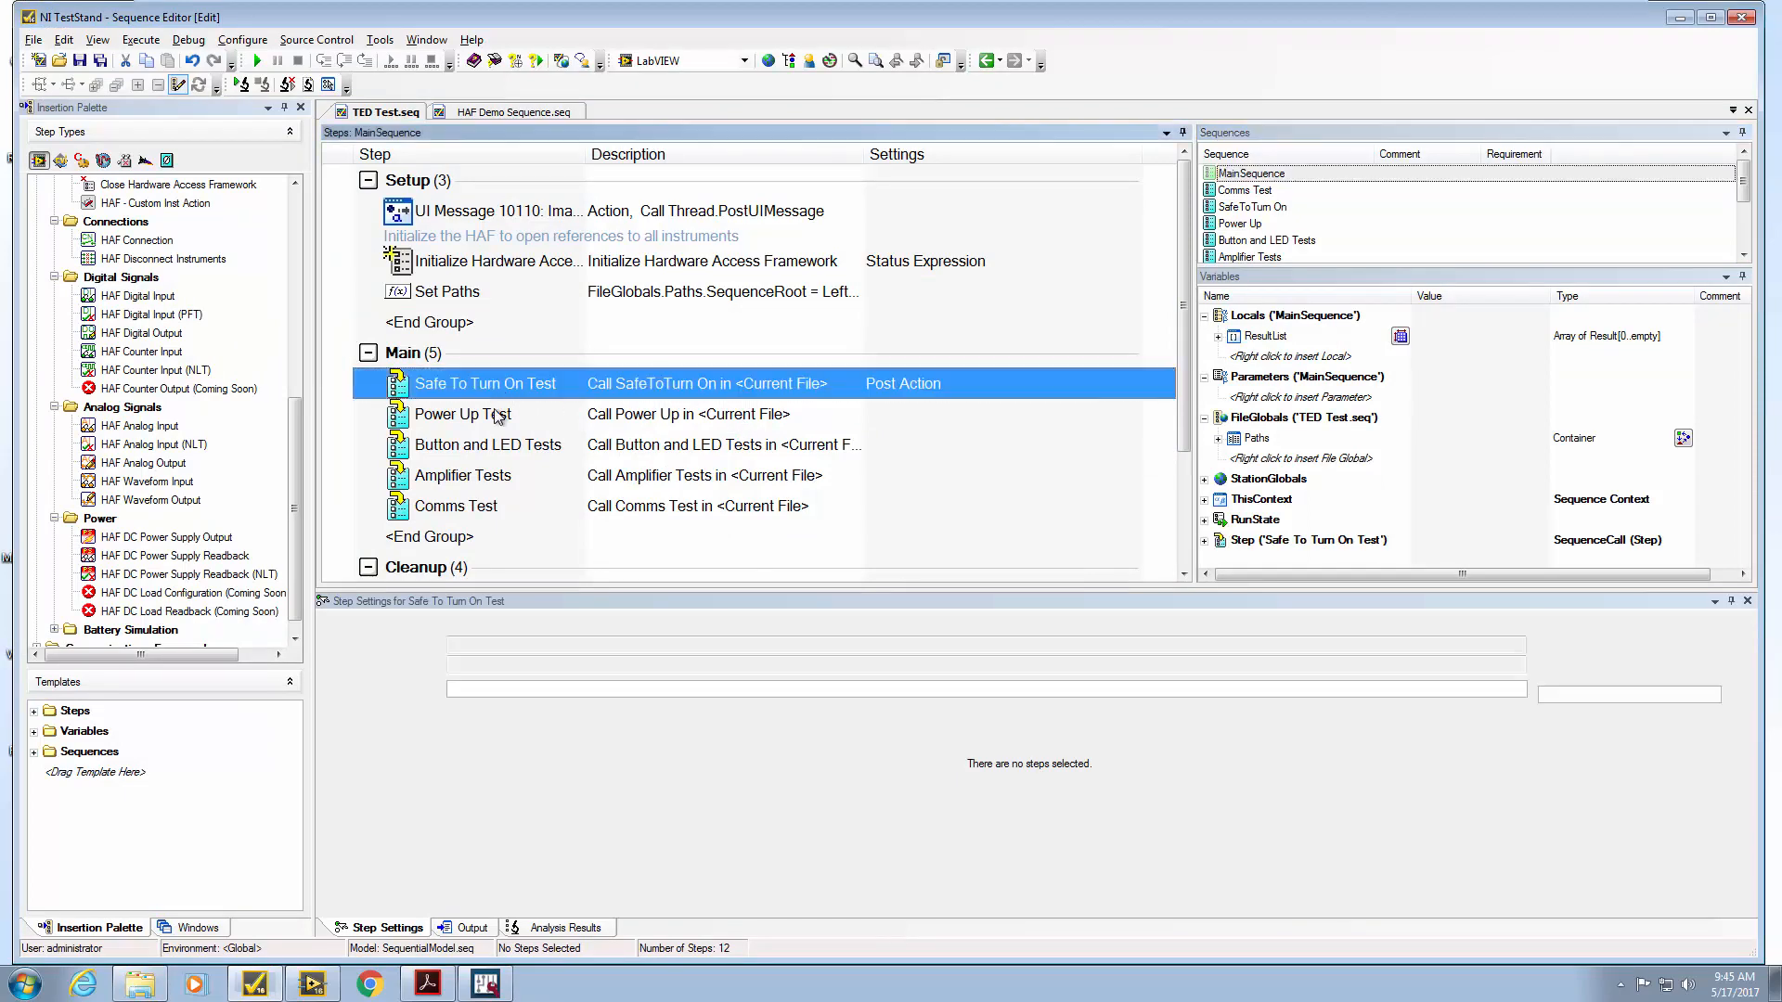
left_click(486, 420)
double_click(485, 422)
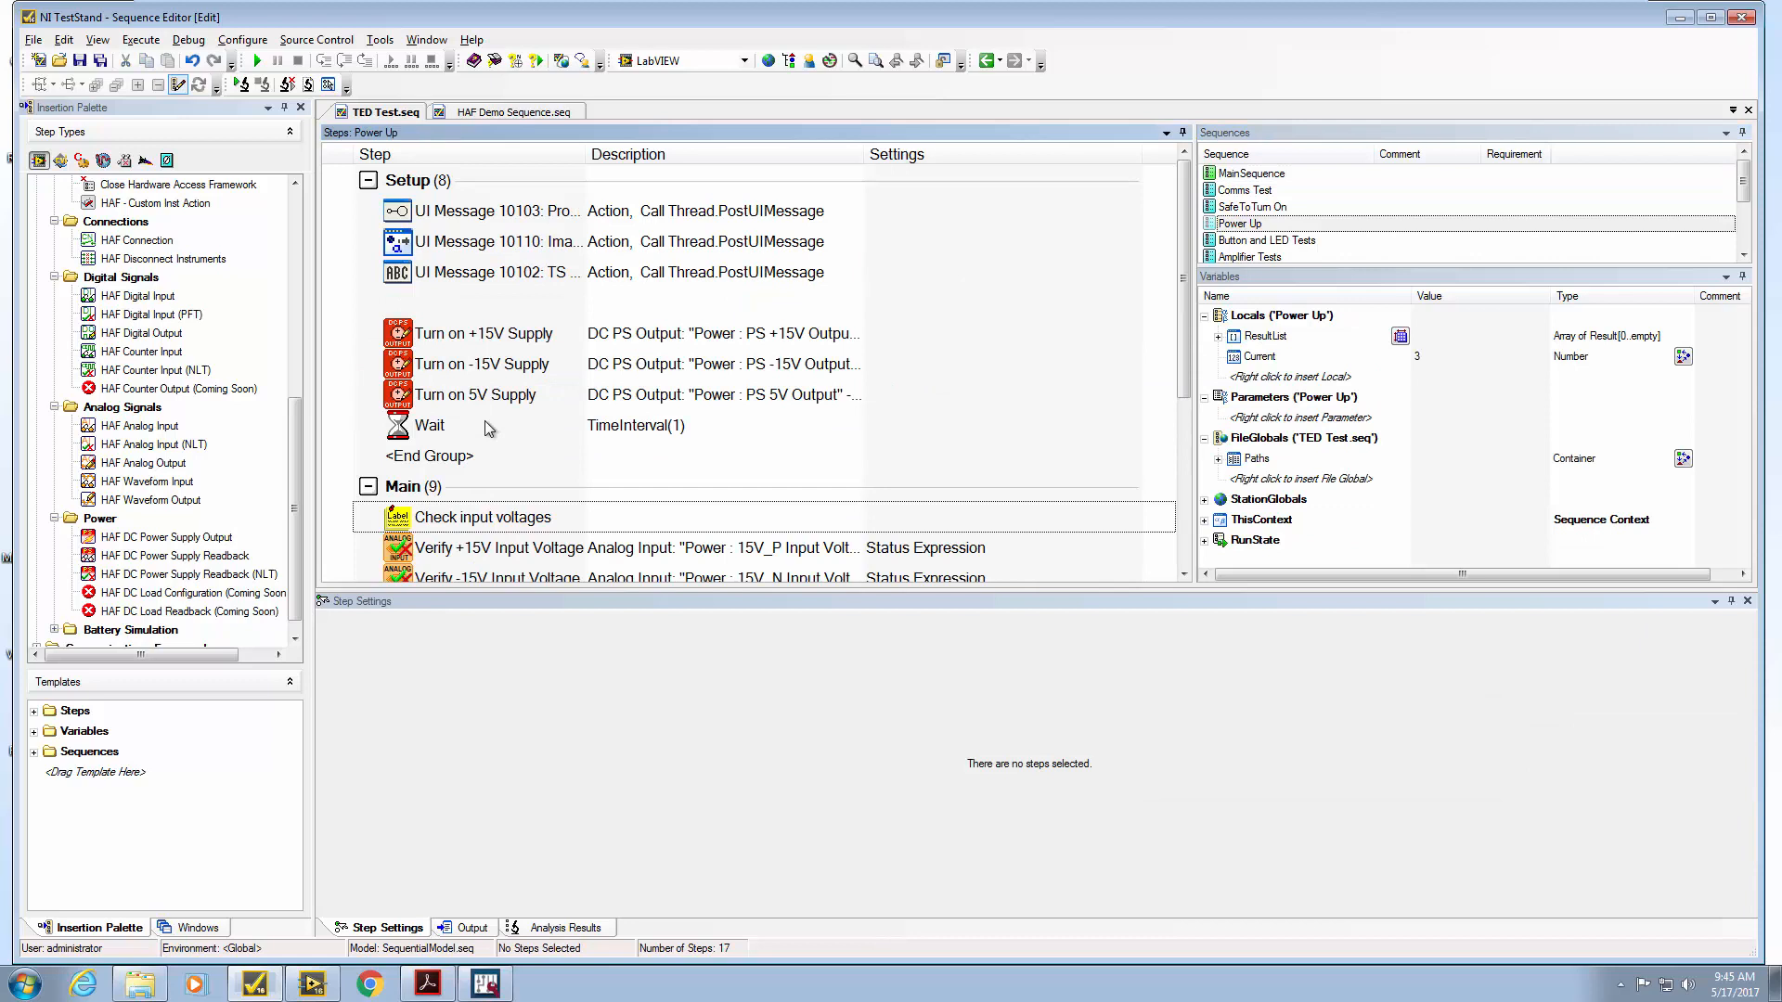
left_click(471, 340)
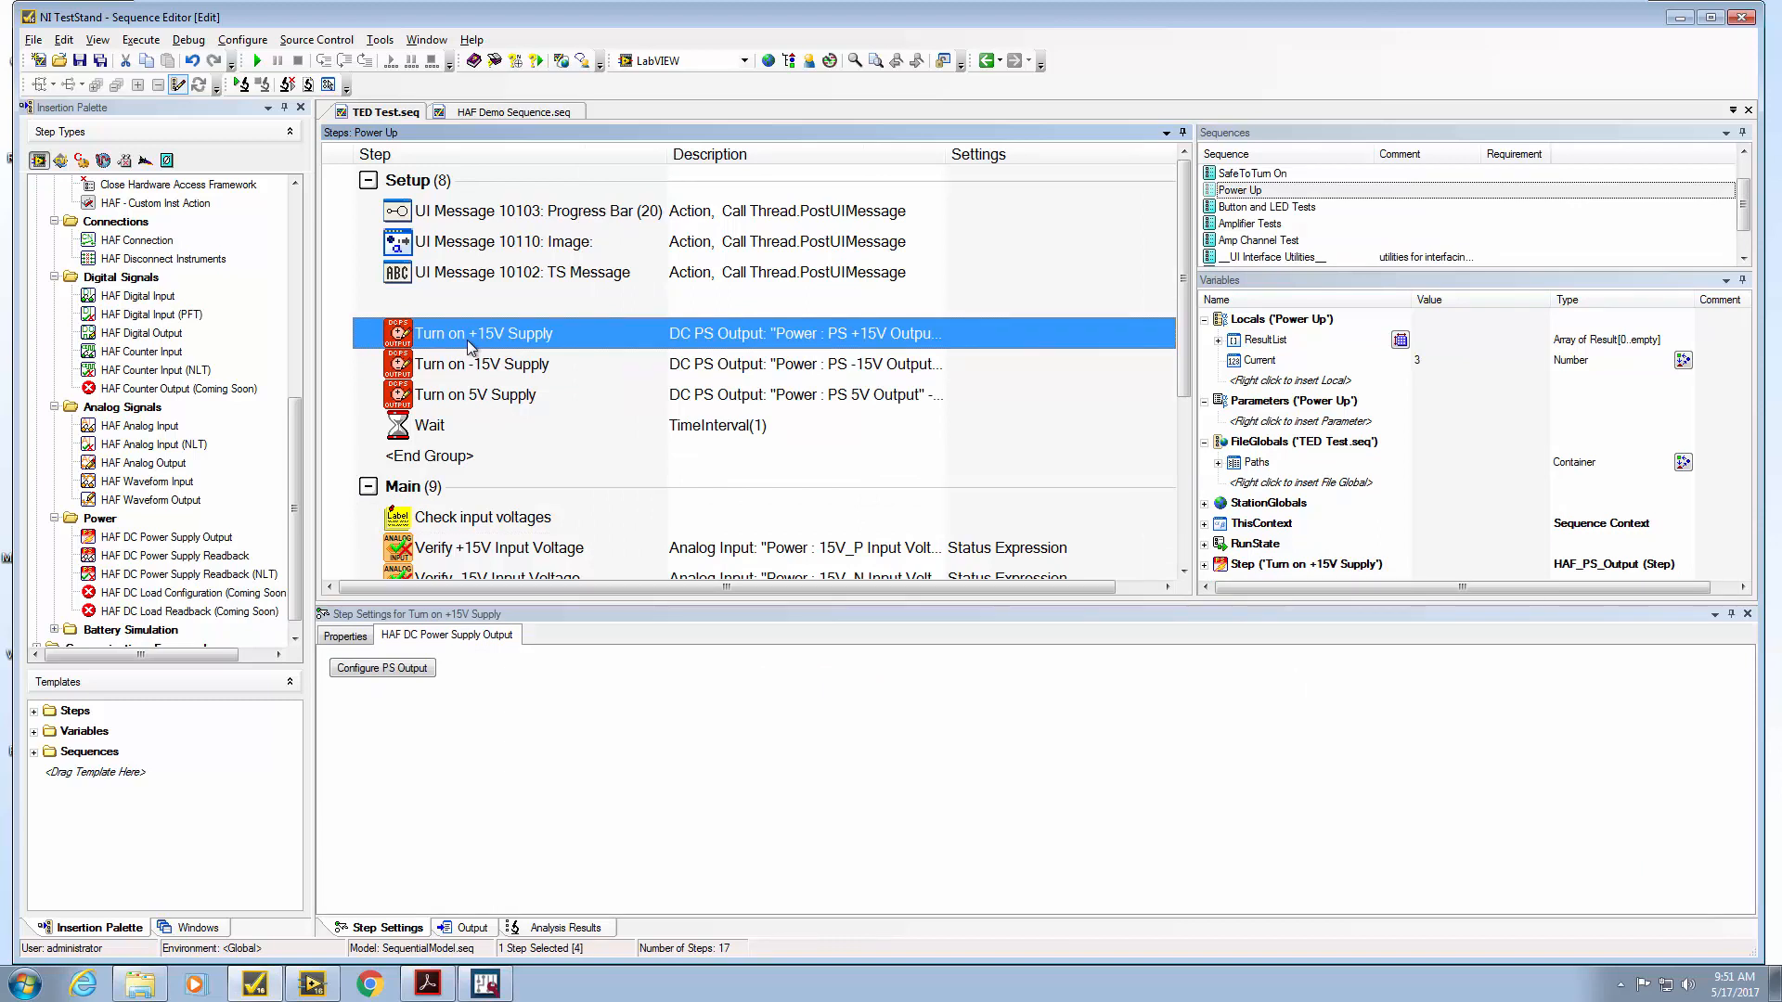
left_click(492, 374)
left_click(502, 555)
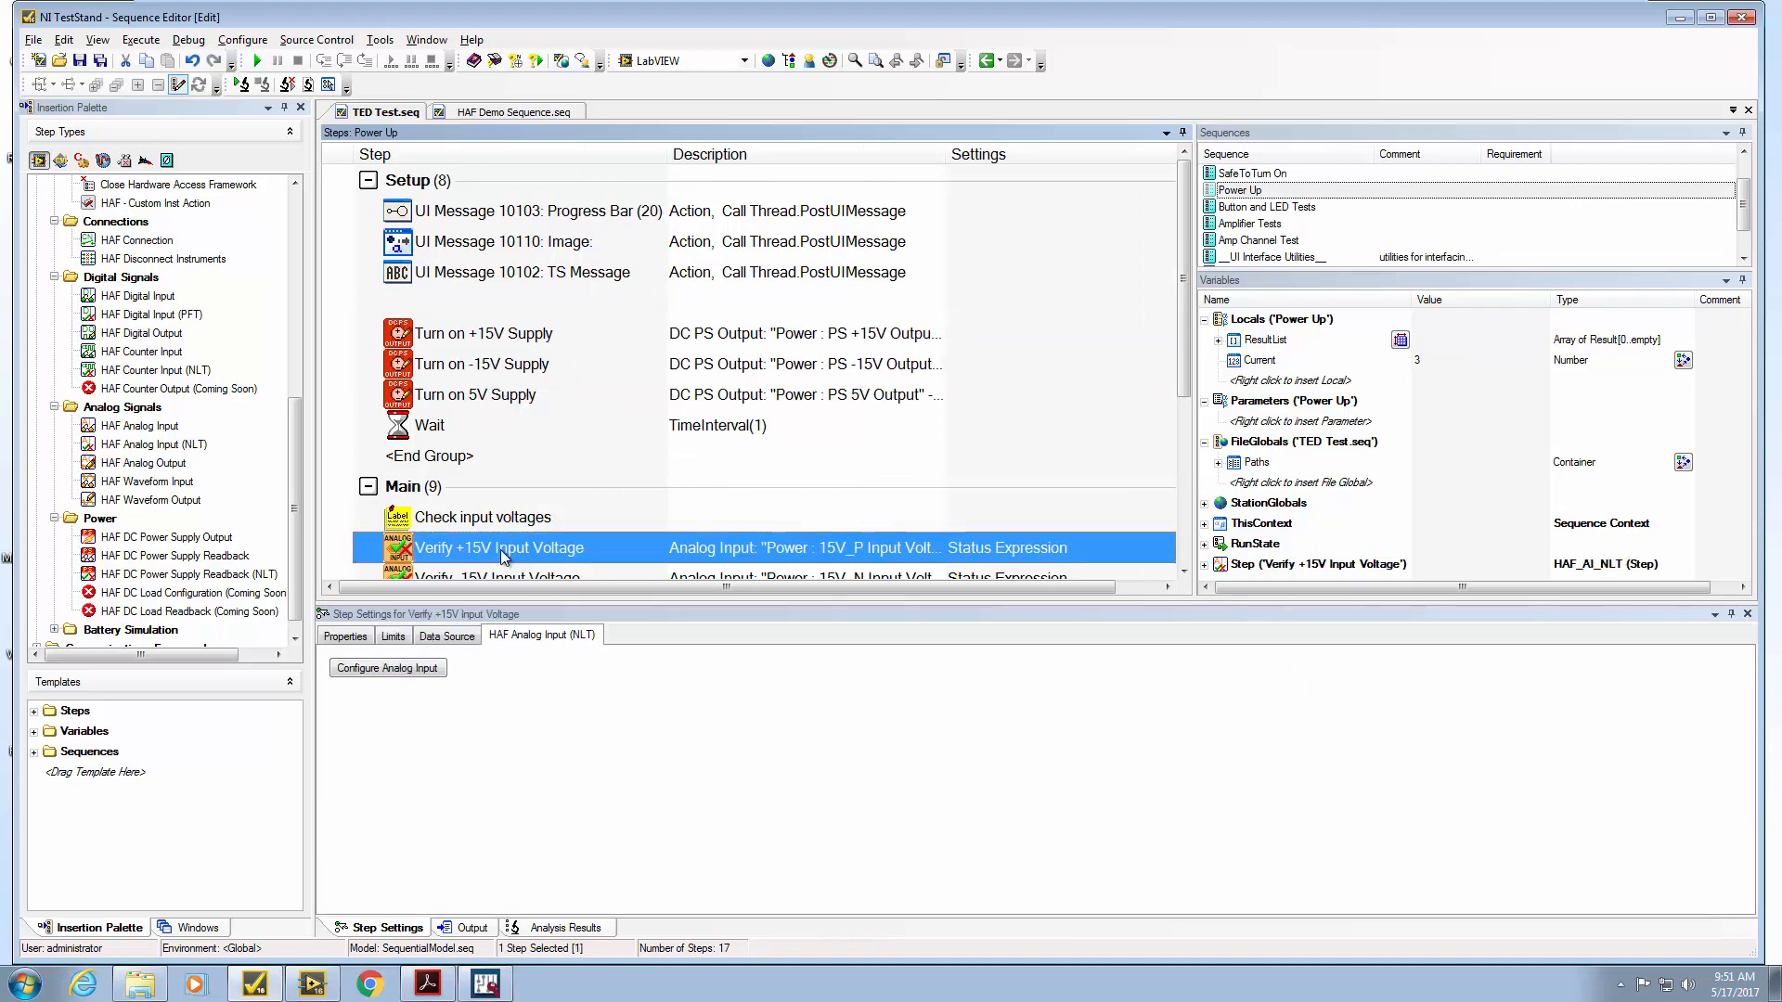
Review the Amp Channel Test sequence's waveform stimulus and measurement steps
left_click(1269, 244)
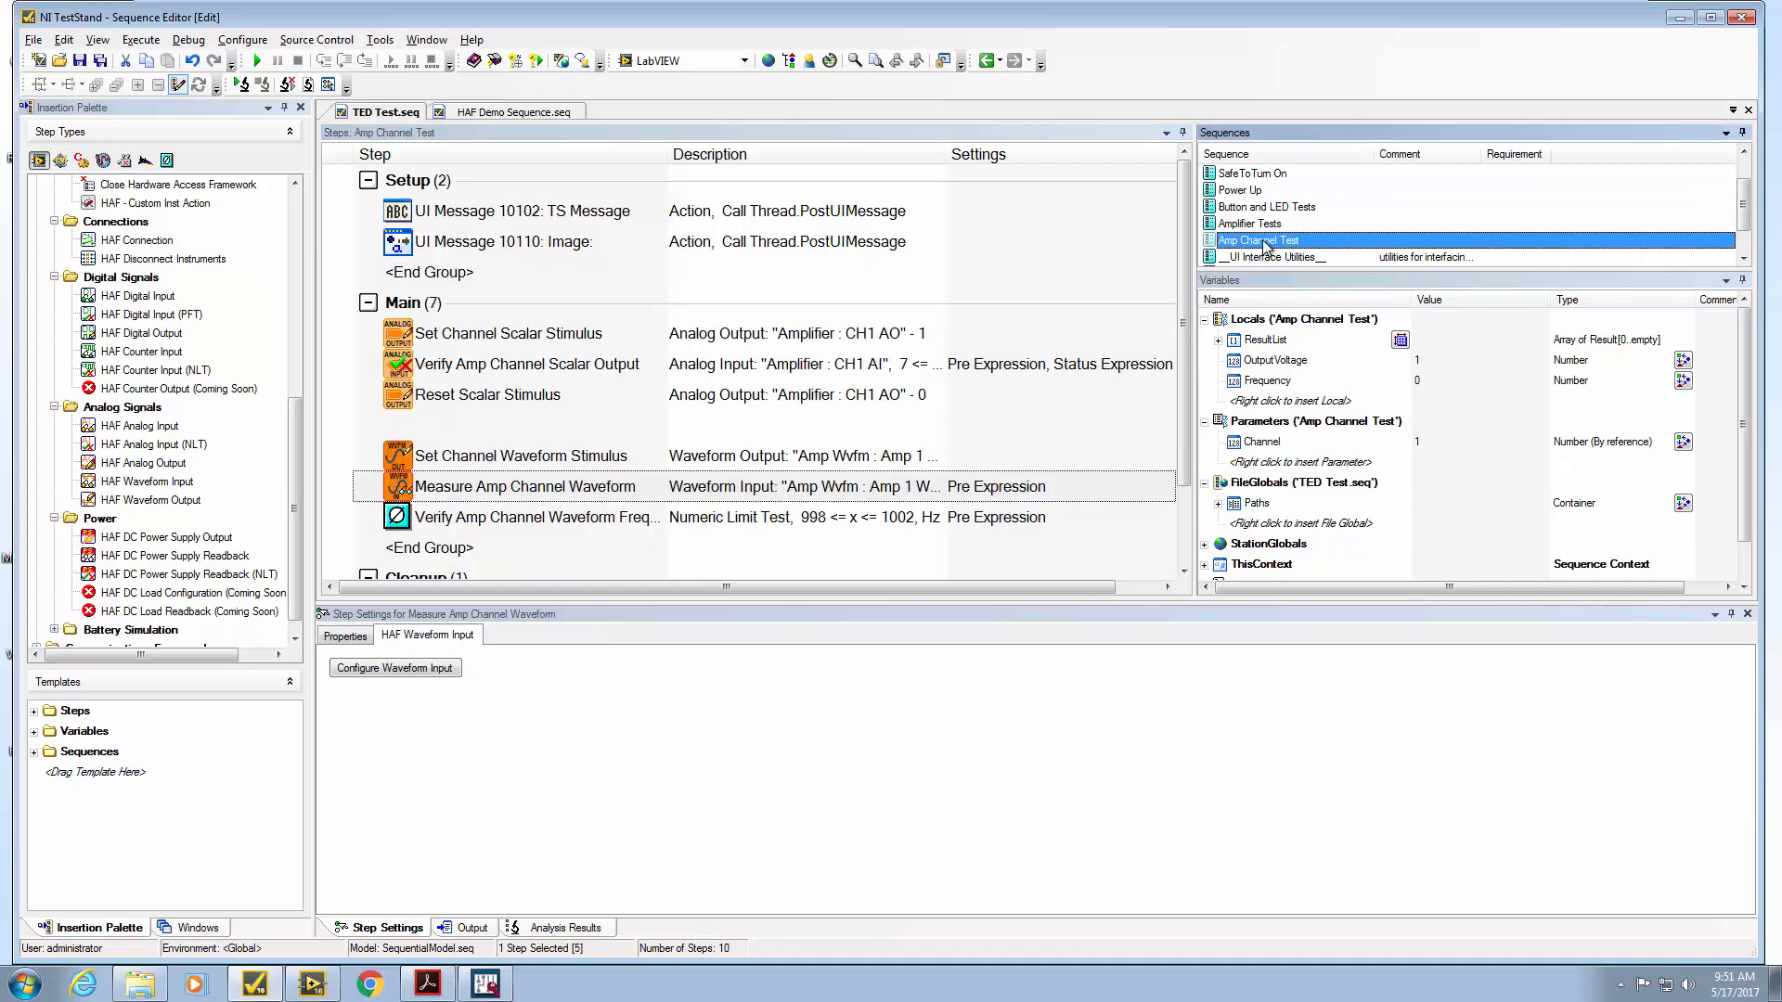
left_click(532, 465)
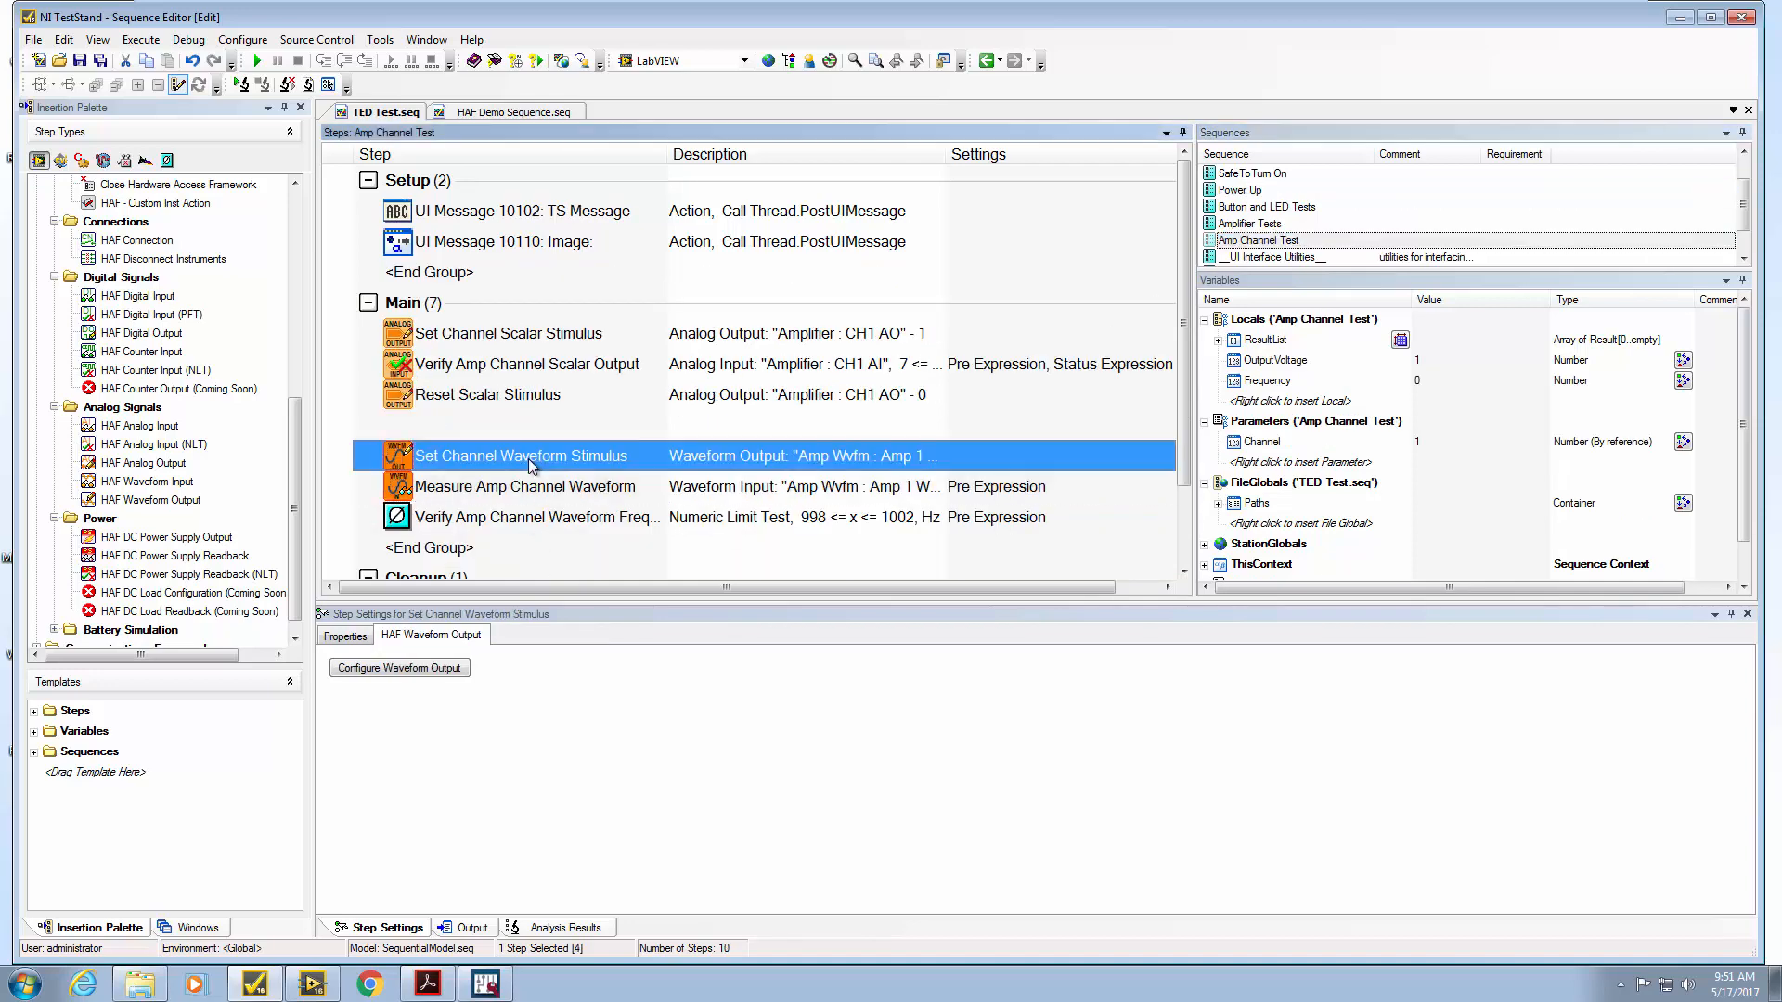
left_click(525, 495)
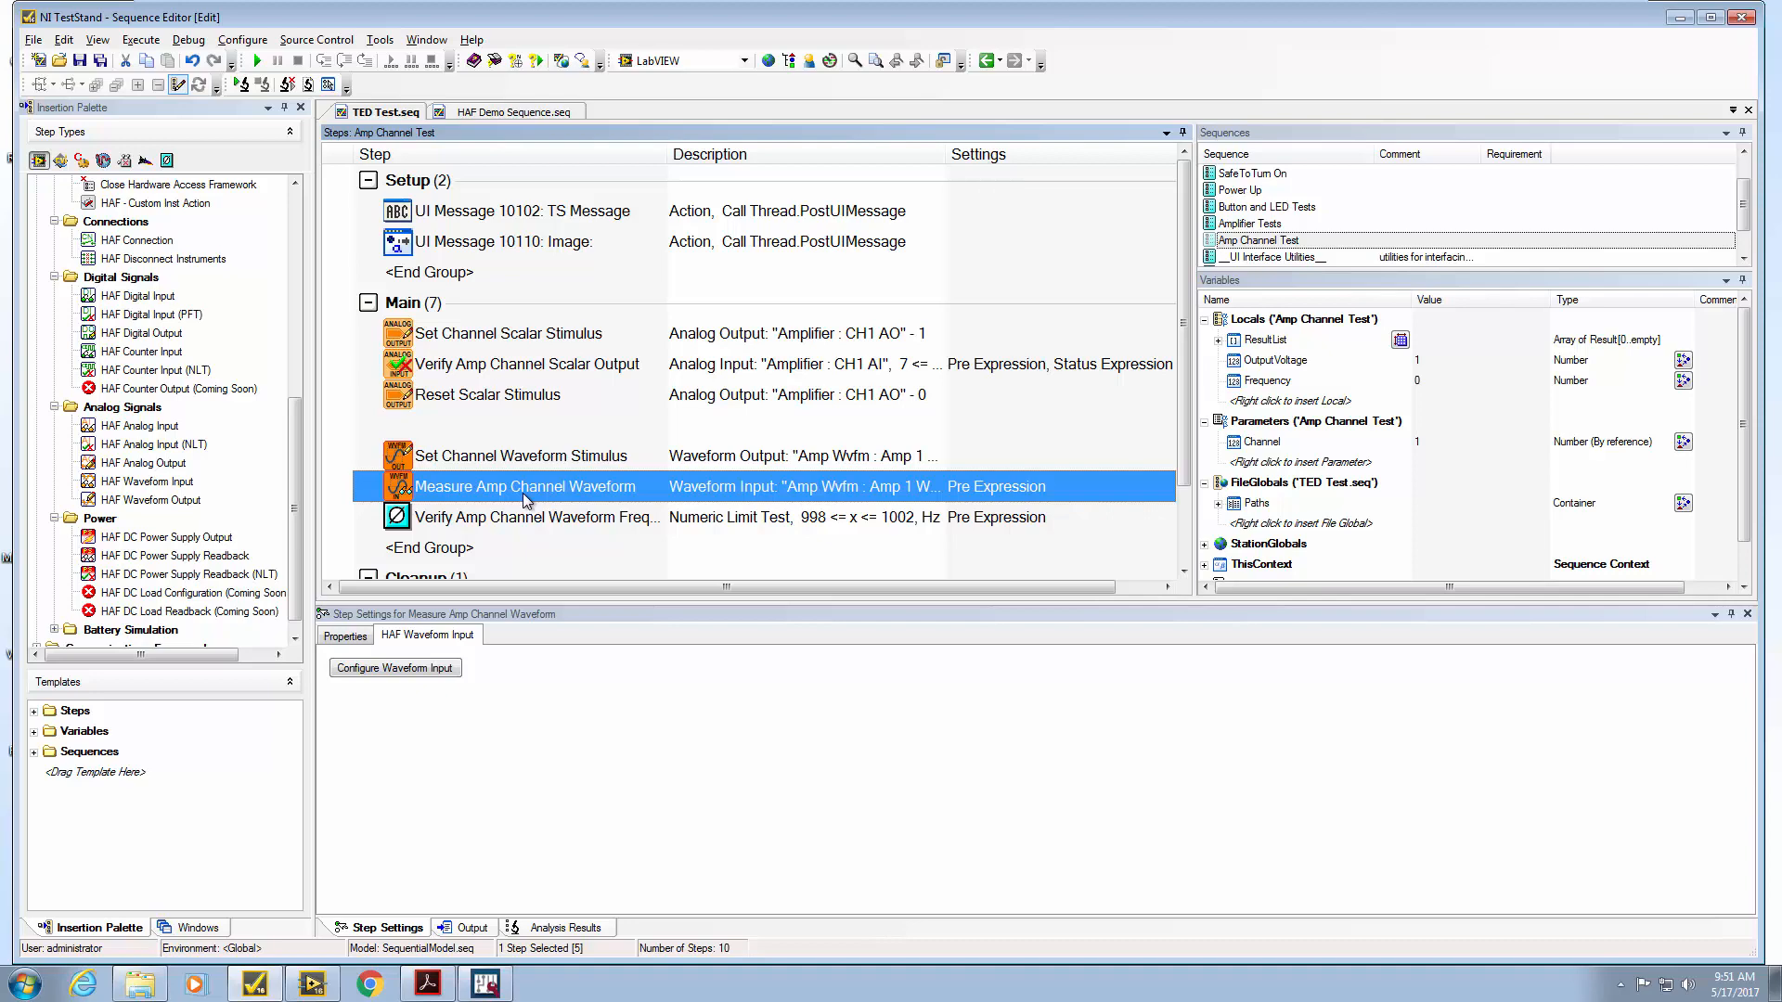
Open TED Test Config.haf in HAF Manager and view its signals and connections lists
left_click(139, 983)
left_click(621, 422)
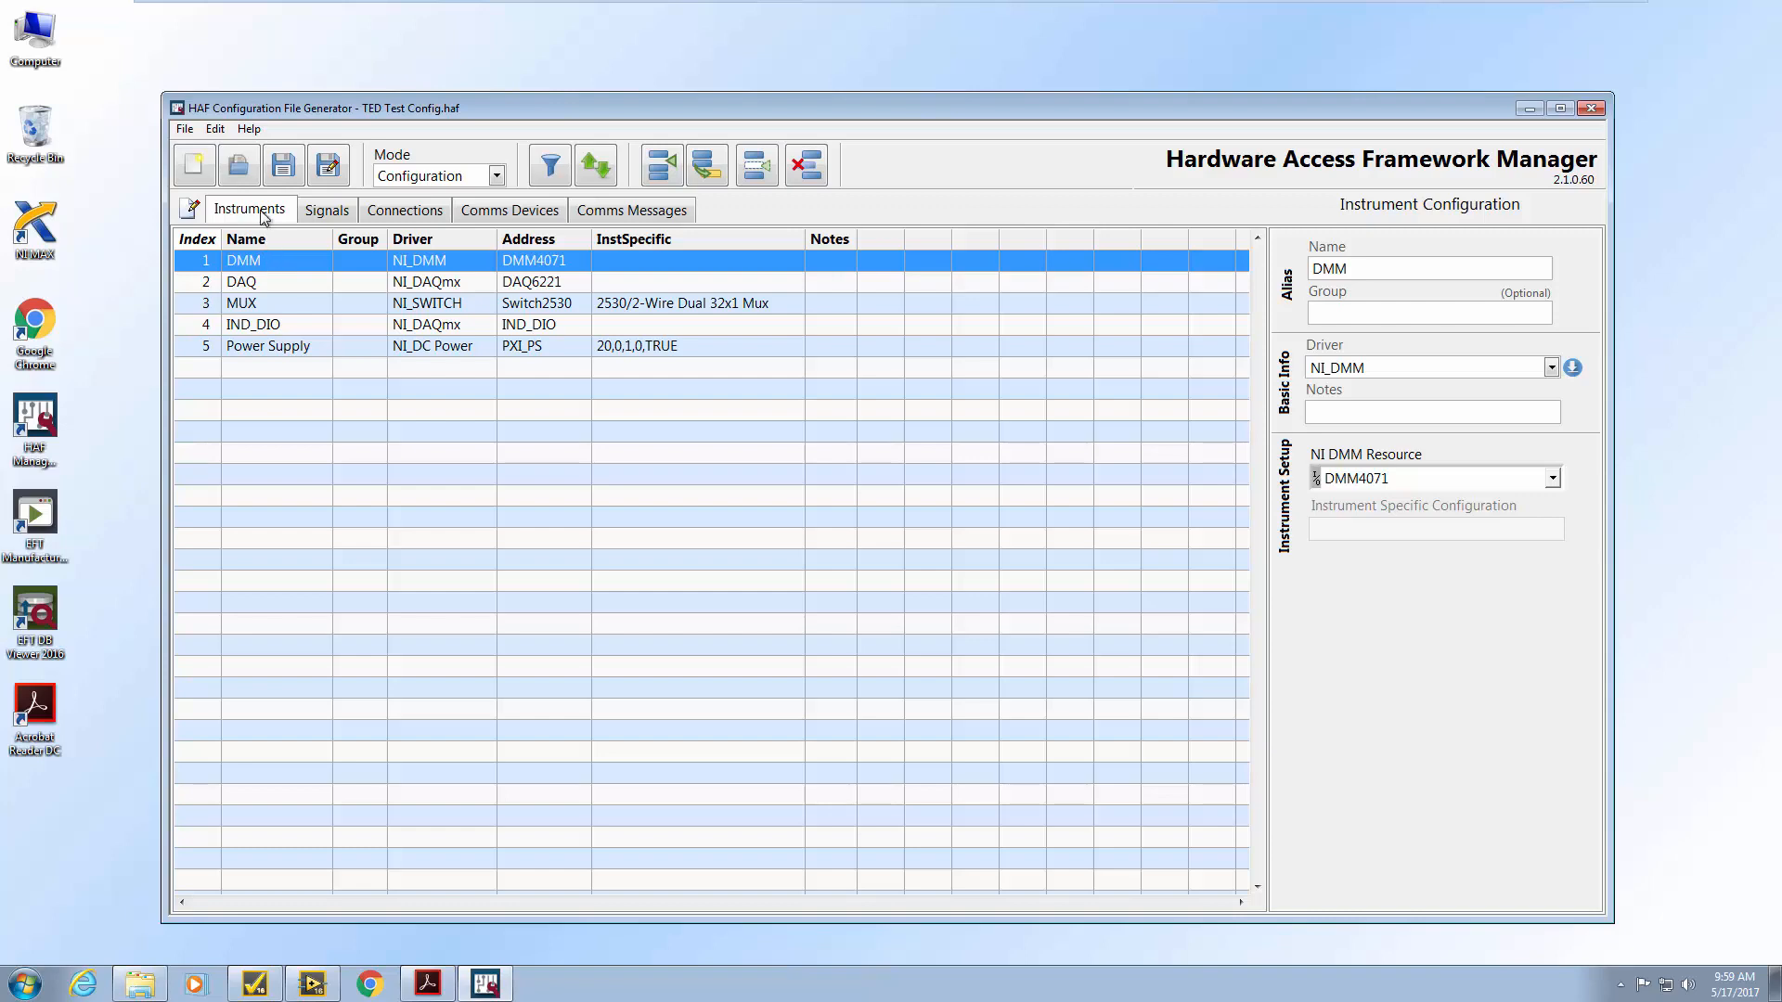
left_click(325, 211)
left_click(387, 210)
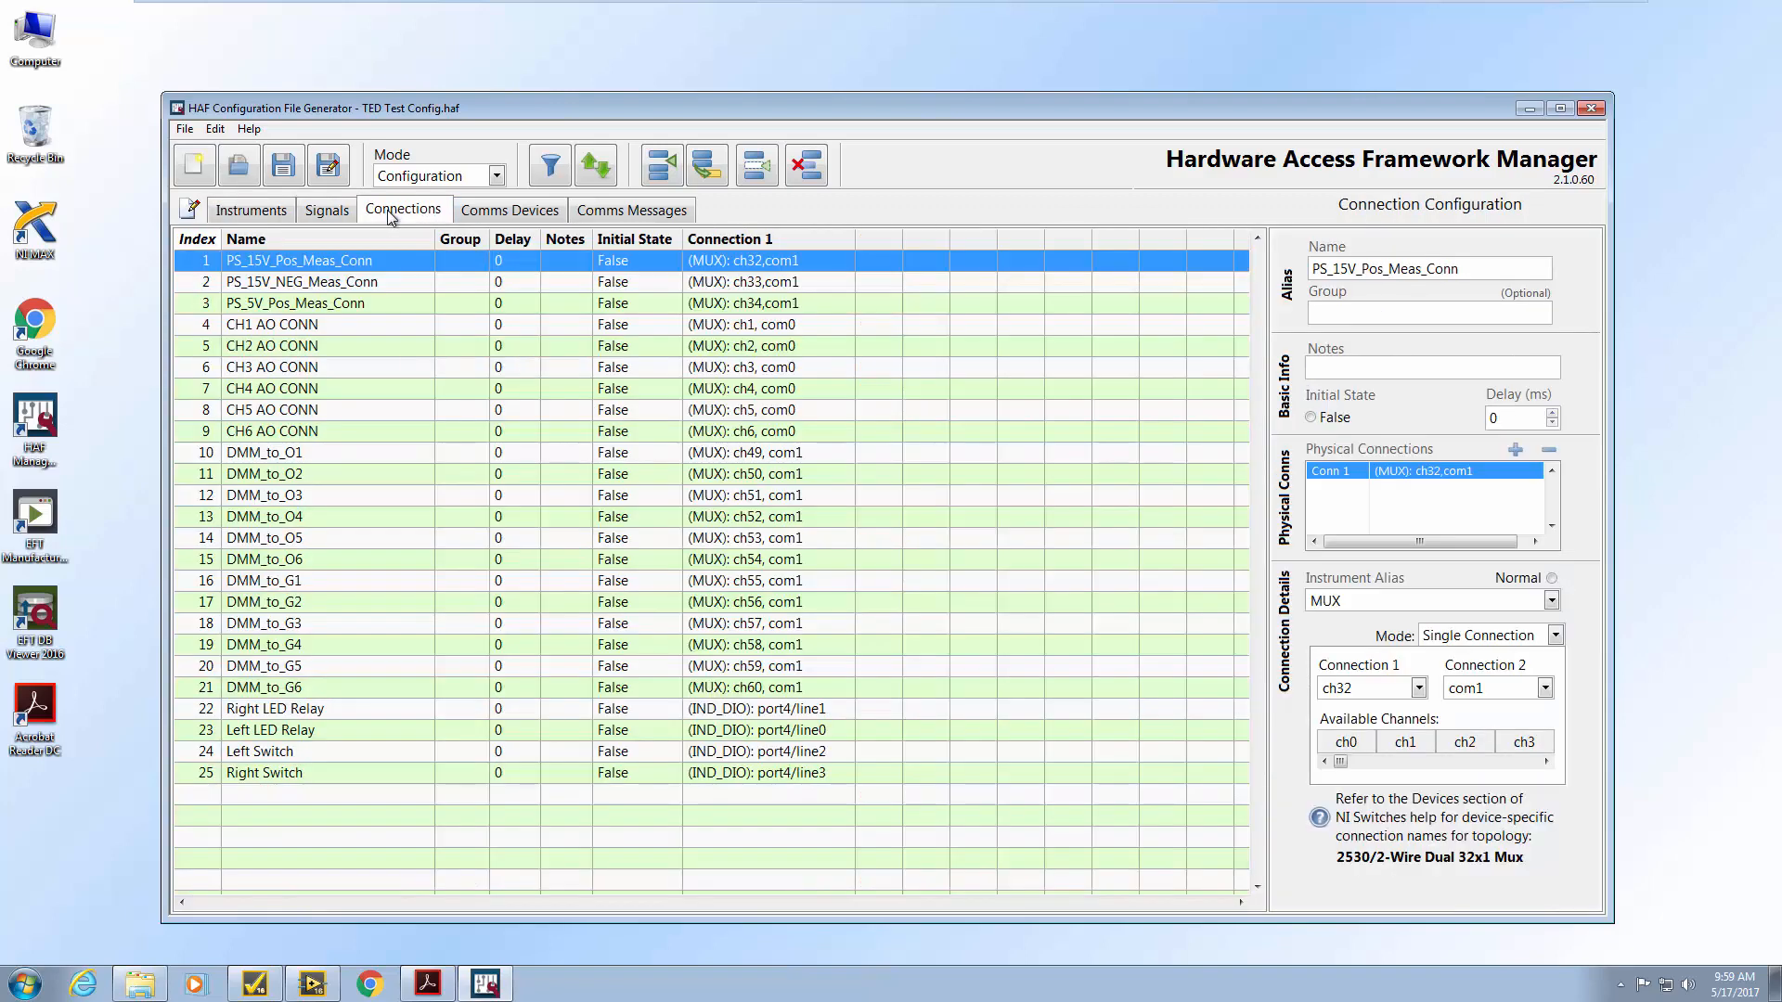